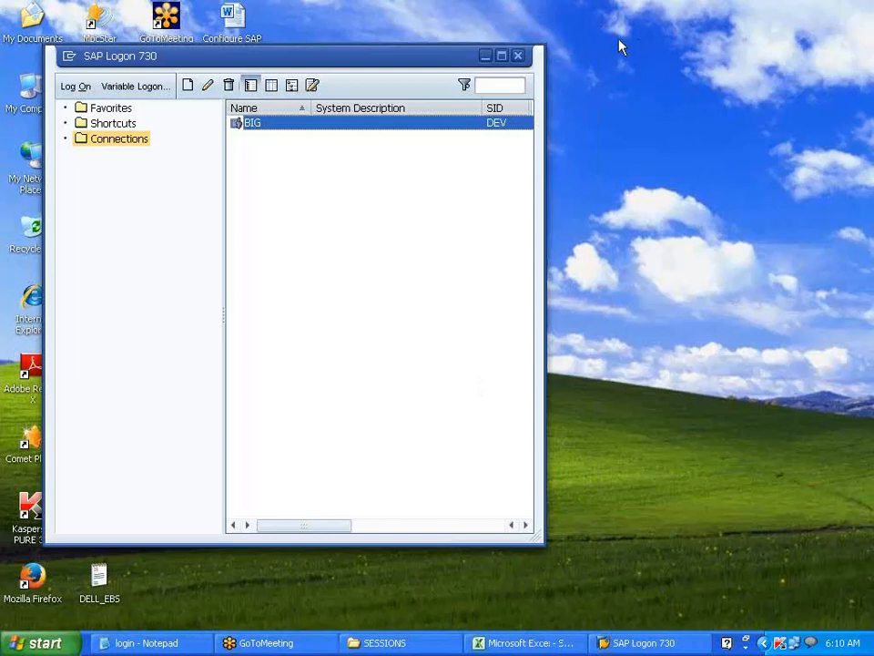
- Log on to the BIG system in SAP Logon with the saved user name and password
{"action": "double_click", "coordinate": [395, 130]}
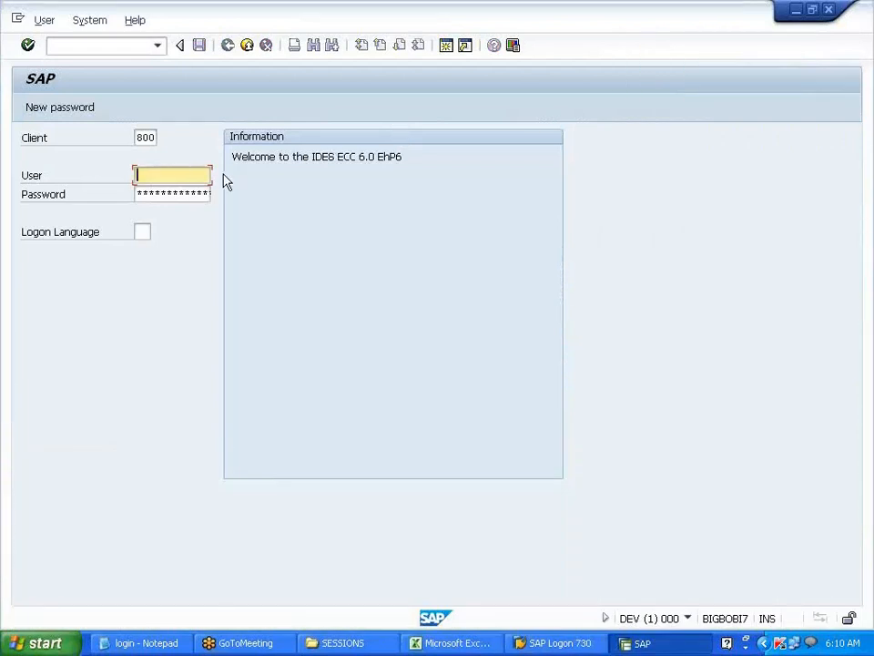
{"action": "left_click", "coordinate": [189, 179]}
{"action": "left_click", "coordinate": [184, 195]}
{"action": "left_click", "coordinate": [183, 194]}
{"action": "type", "text": "*****"}
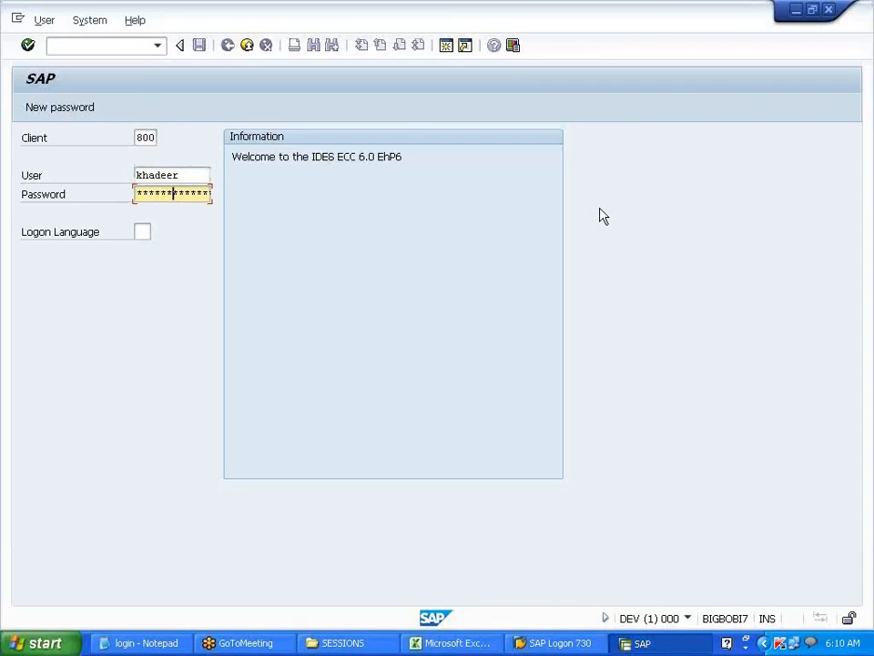
{"action": "key", "text": "Return"}
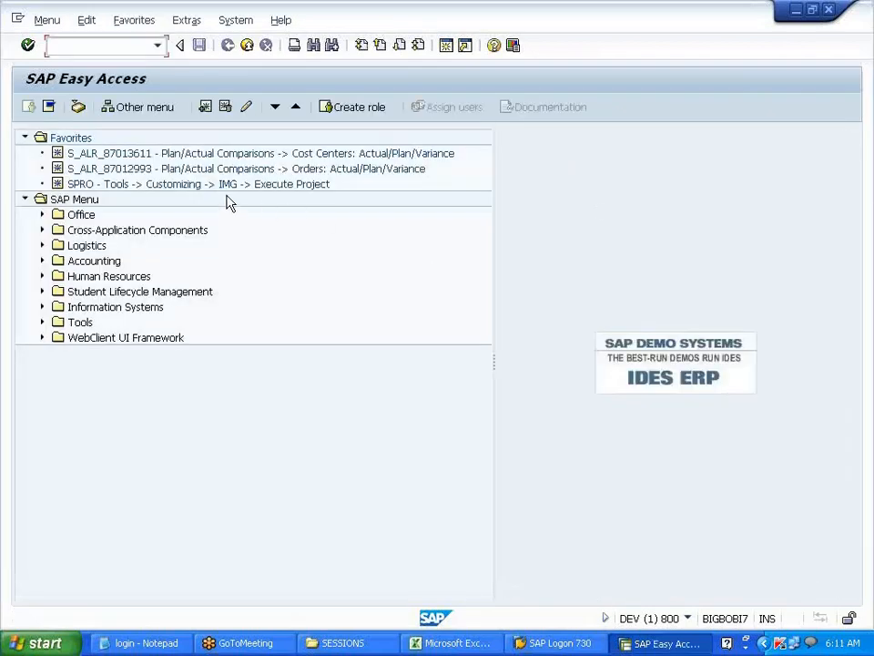
- Open the SAP Reference IMG from the SPRO favorite and expand Financial Accounting
{"action": "double_click", "coordinate": [224, 185]}
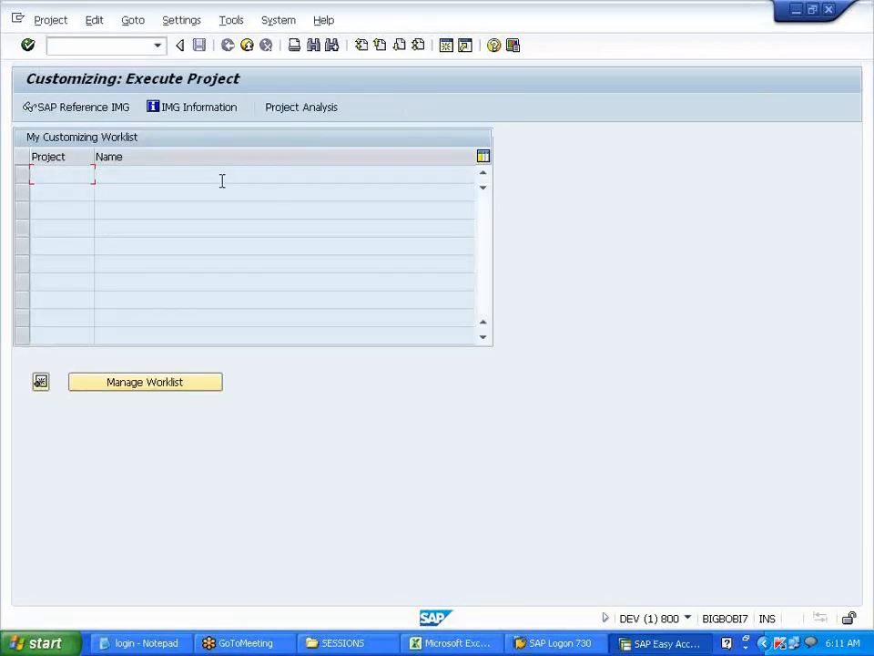
{"action": "left_click", "coordinate": [118, 110]}
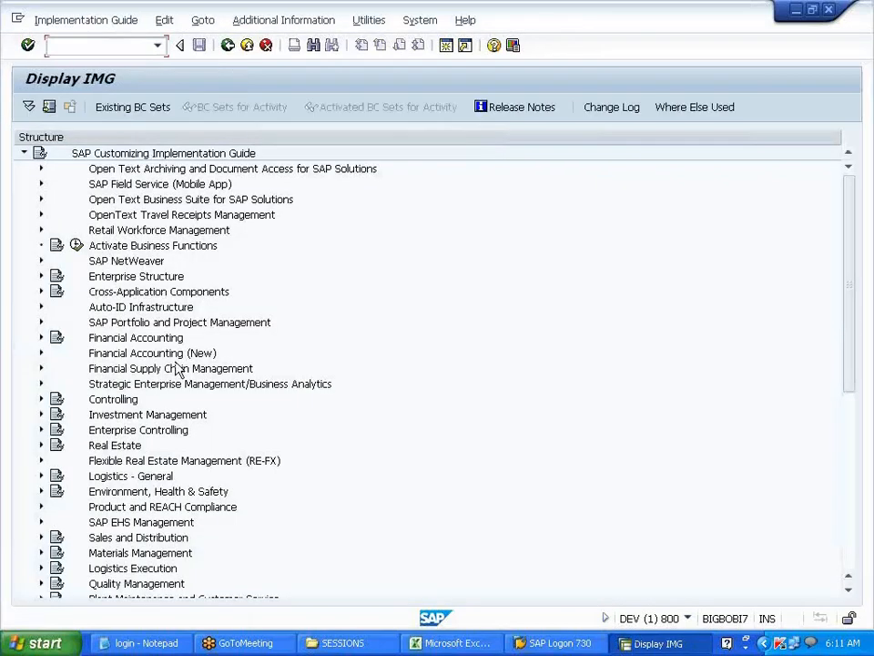
{"action": "left_click", "coordinate": [41, 338]}
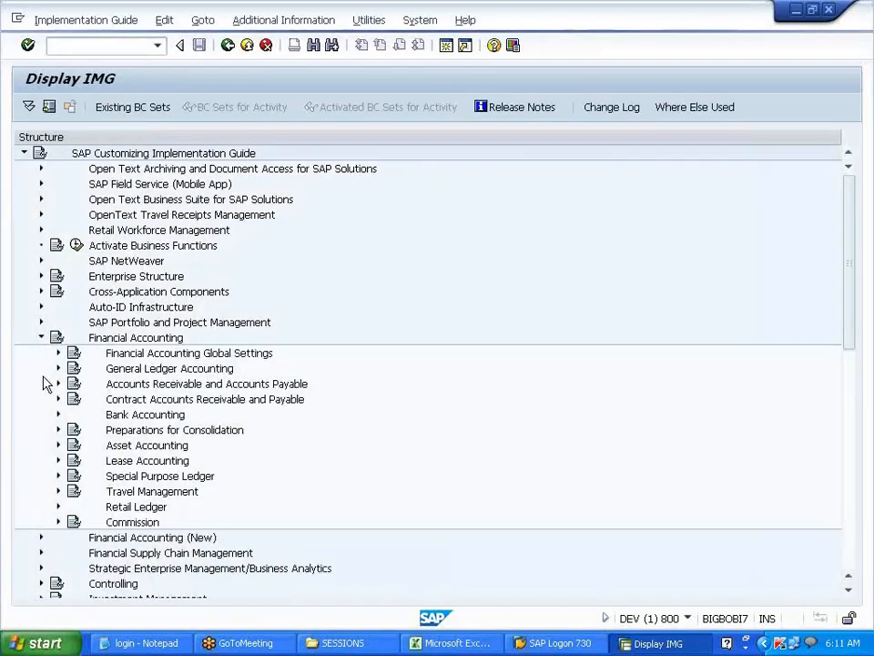
- Enter '01 in F101 and BOOK in G101 beside DEP AREA
{"action": "key", "text": "alt+Tab"}
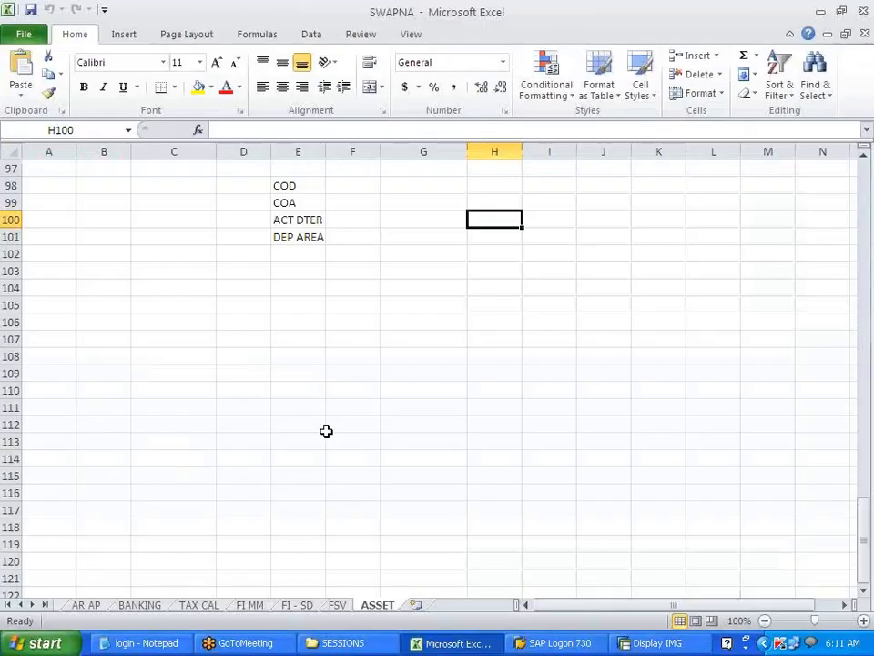
{"action": "scroll", "coordinate": [330, 399], "scroll_direction": "up", "scroll_amount": 5}
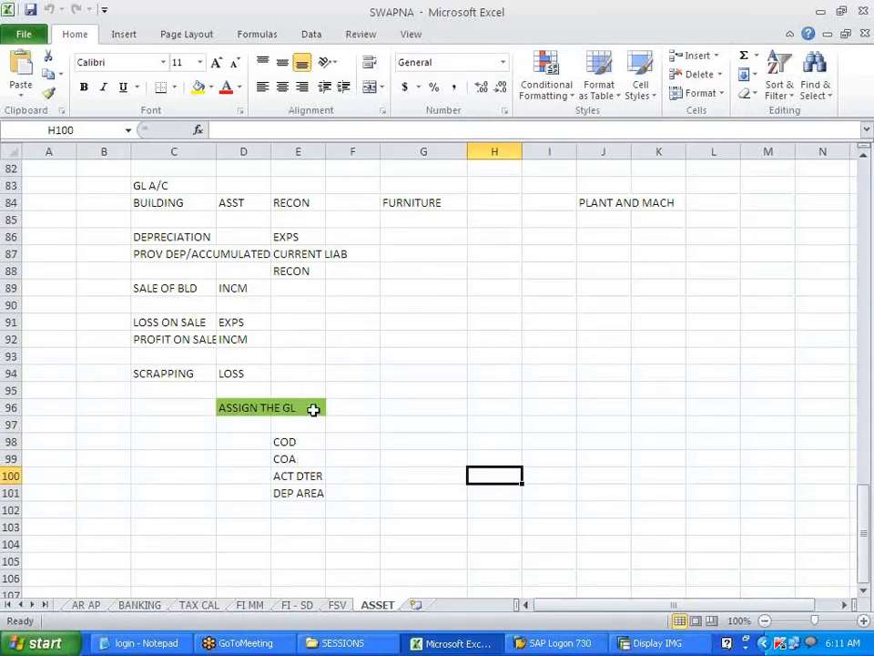
{"action": "left_click", "coordinate": [297, 441]}
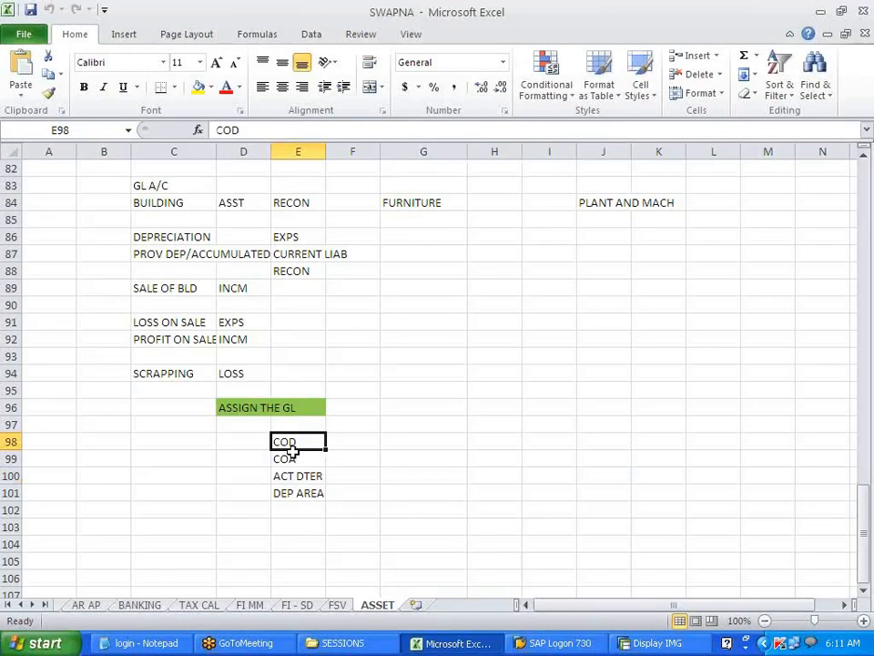
{"action": "left_click", "coordinate": [298, 475]}
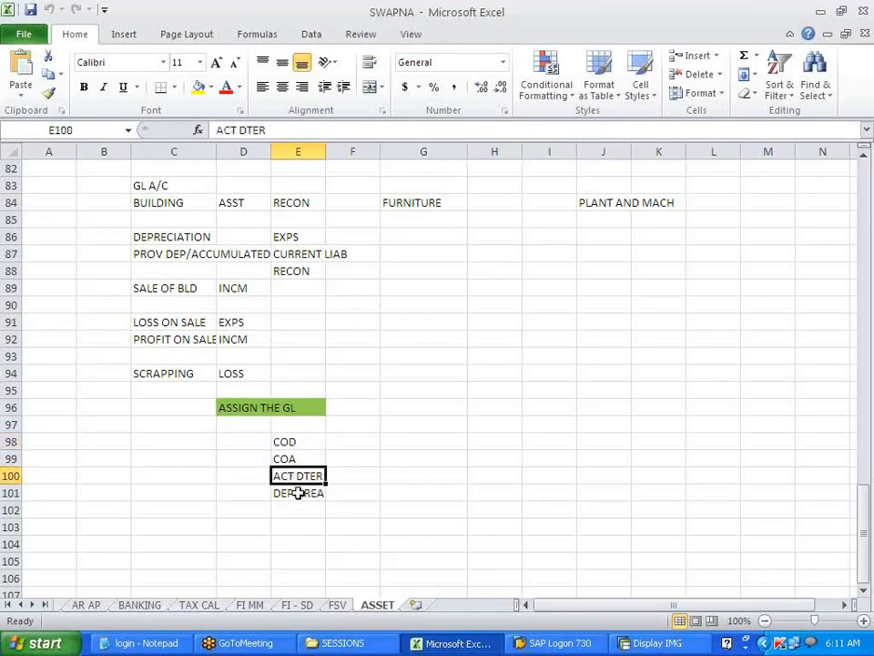
{"action": "left_click", "coordinate": [293, 496]}
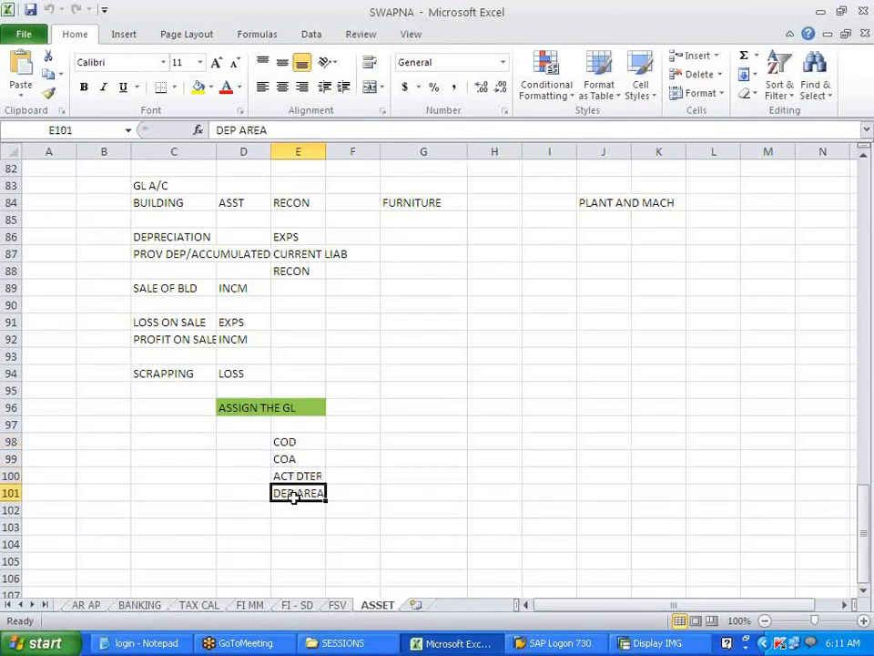
{"action": "left_click", "coordinate": [357, 491]}
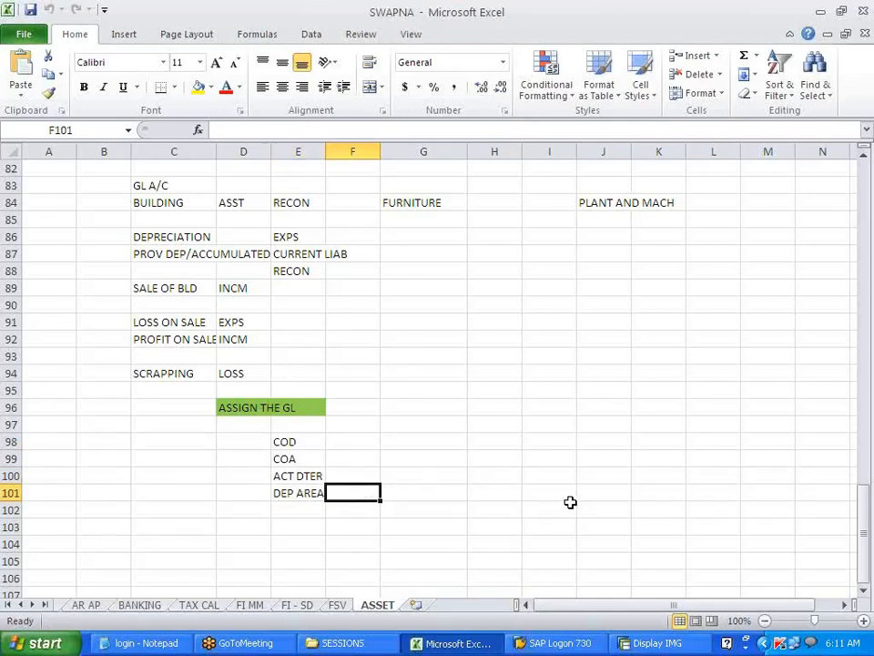
{"action": "type", "text": "'01"}
{"action": "key", "text": "Tab"}
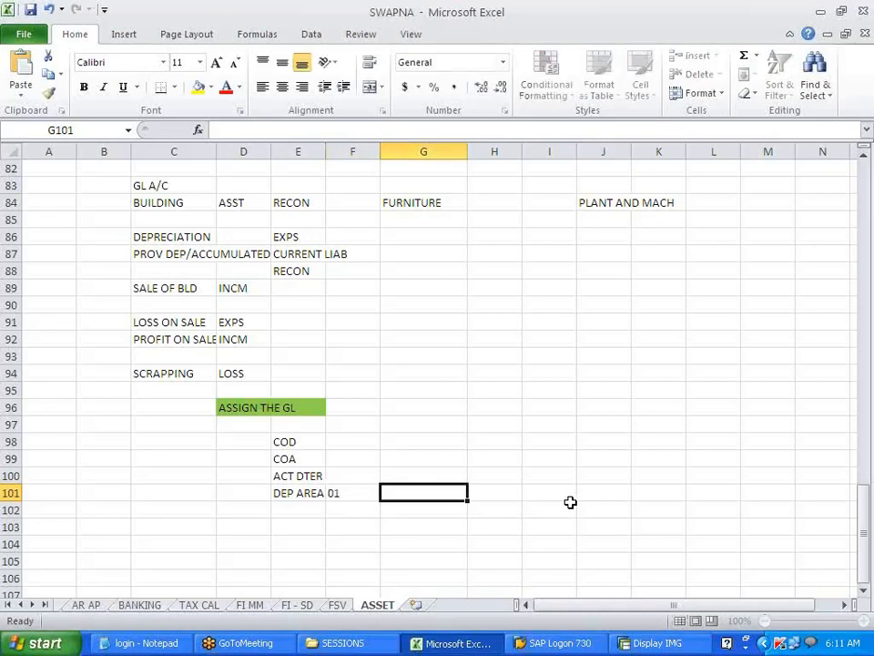
{"action": "type", "text": "book"}
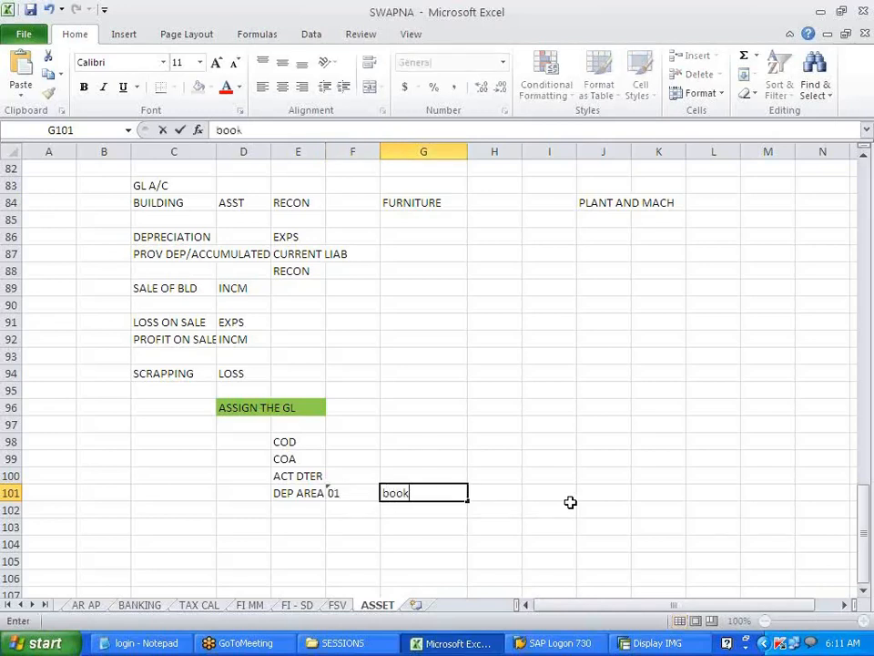
{"action": "key", "text": "BackSpace"}
{"action": "key", "text": "BackSpace"}
{"action": "key", "text": "BackSpace"}
{"action": "key", "text": "BackSpace"}
{"action": "type", "text": "BOOK"}
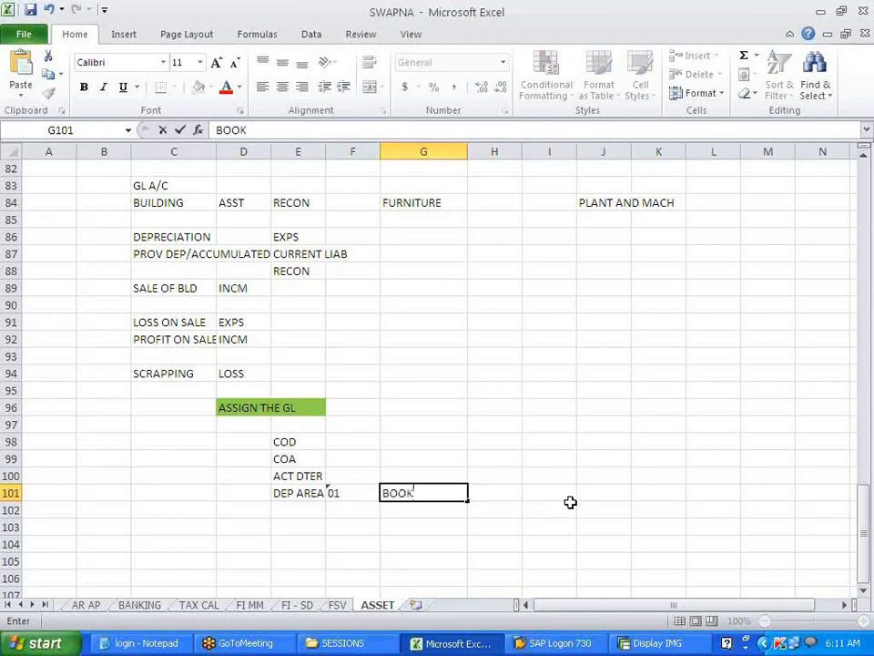
{"action": "key", "text": "Return"}
- Add area 15 TAXATION in F102:G102, re-entering 15 as text ('15)
{"action": "key", "text": "Left"}
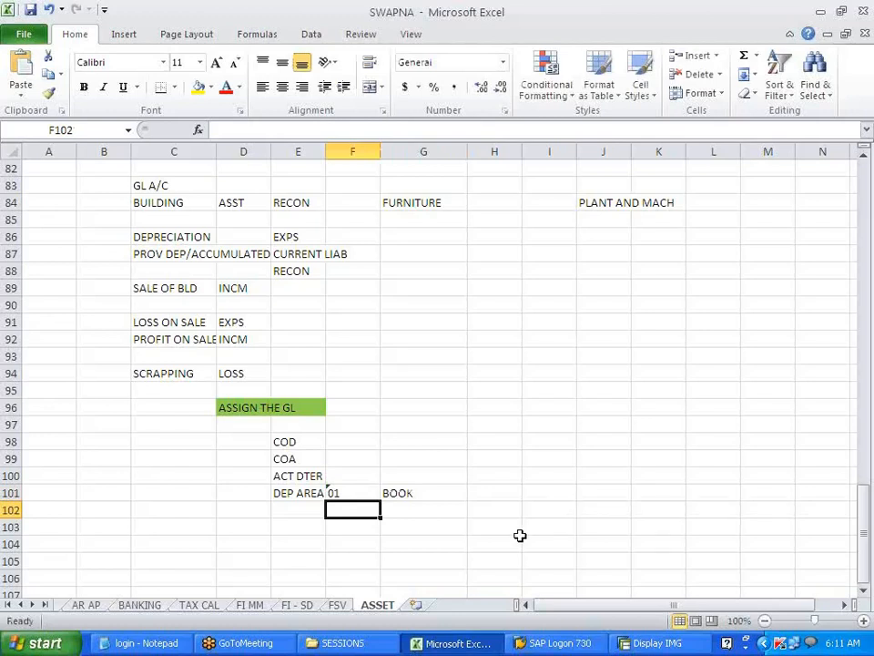
{"action": "type", "text": "30"}
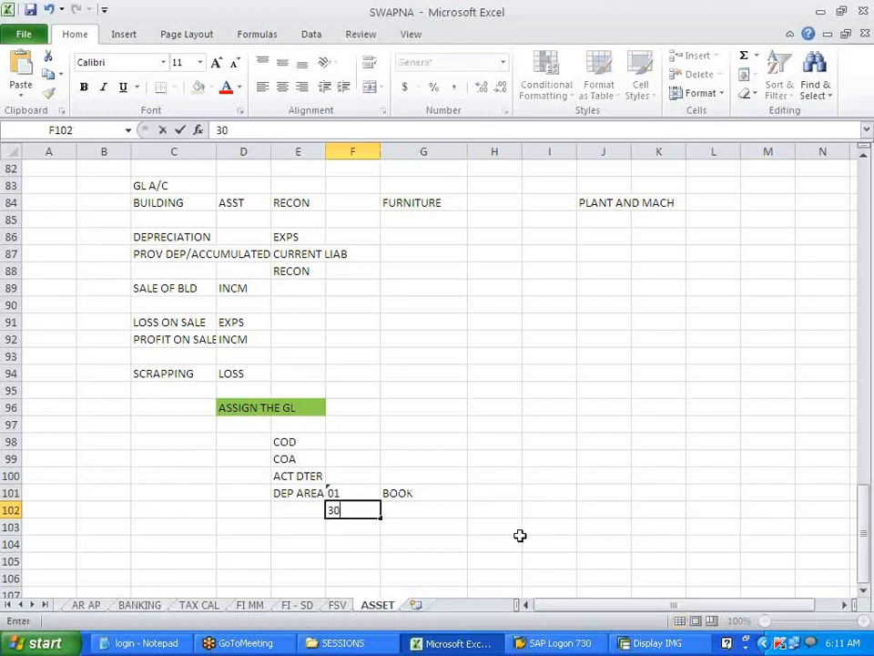
{"action": "key", "text": "BackSpace"}
{"action": "key", "text": "BackSpace"}
{"action": "type", "text": "15"}
{"action": "key", "text": "Tab"}
{"action": "type", "text": "TAX"}
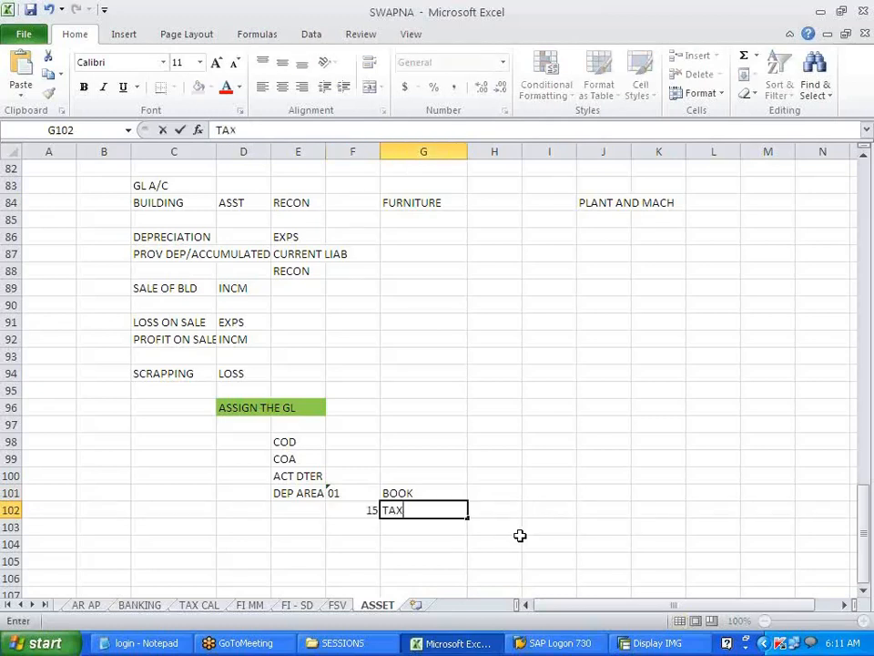
{"action": "type", "text": "ATION"}
{"action": "left_click", "coordinate": [520, 538]}
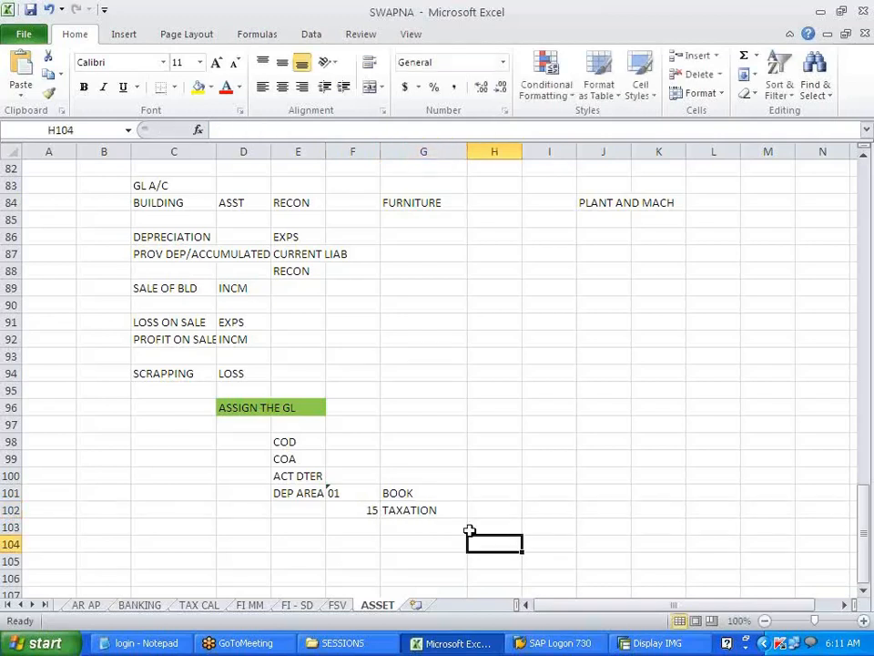
{"action": "double_click", "coordinate": [368, 508]}
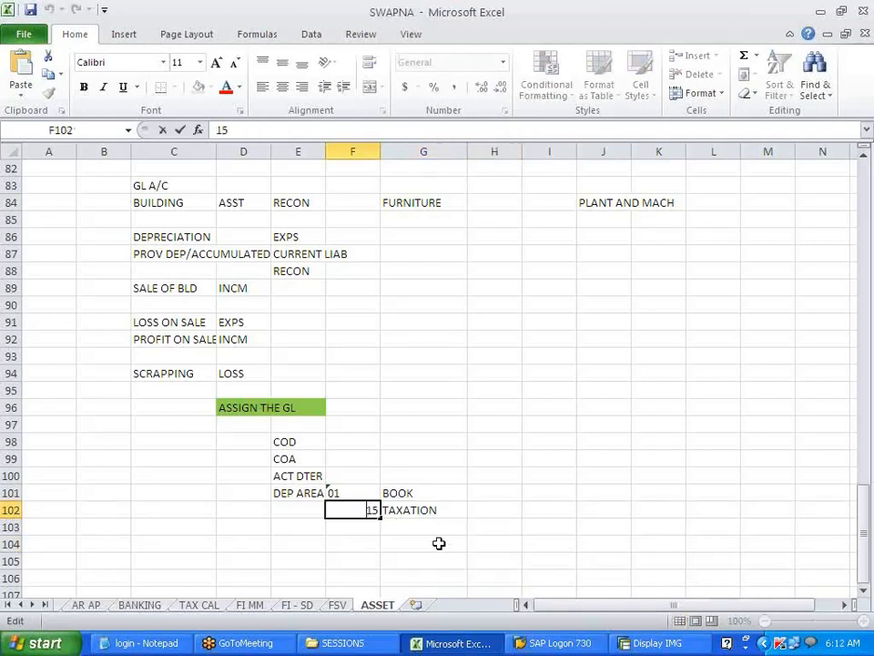
{"action": "type", "text": "'"}
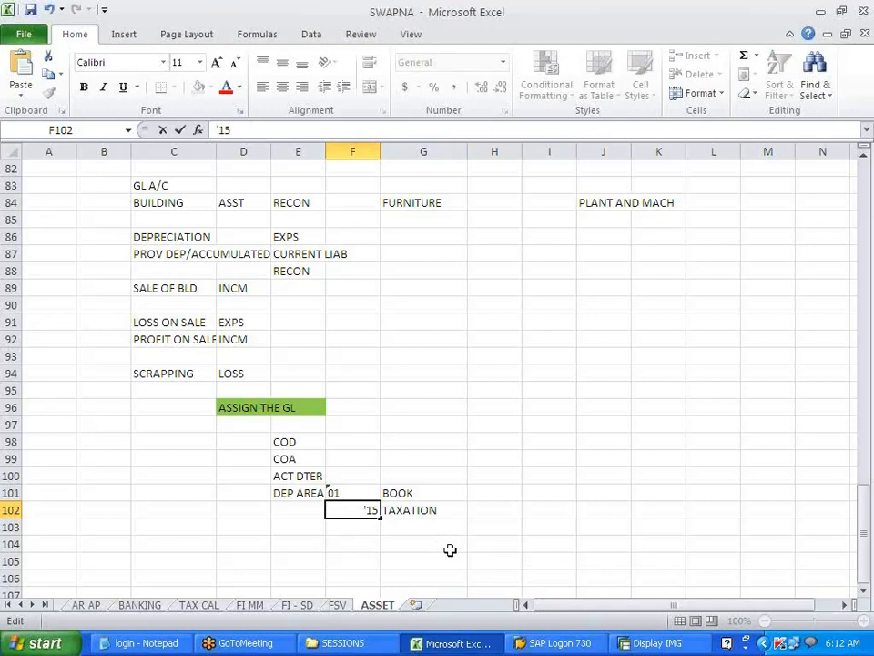
{"action": "key", "text": "Return"}
{"action": "left_click", "coordinate": [447, 551]}
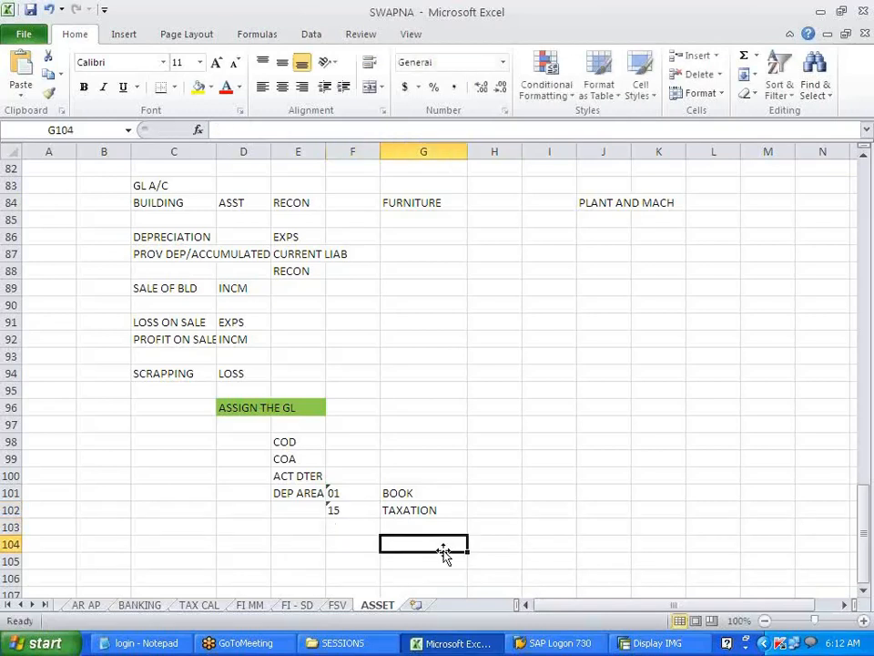
{"action": "scroll", "coordinate": [401, 549], "scroll_direction": "down", "scroll_amount": 4}
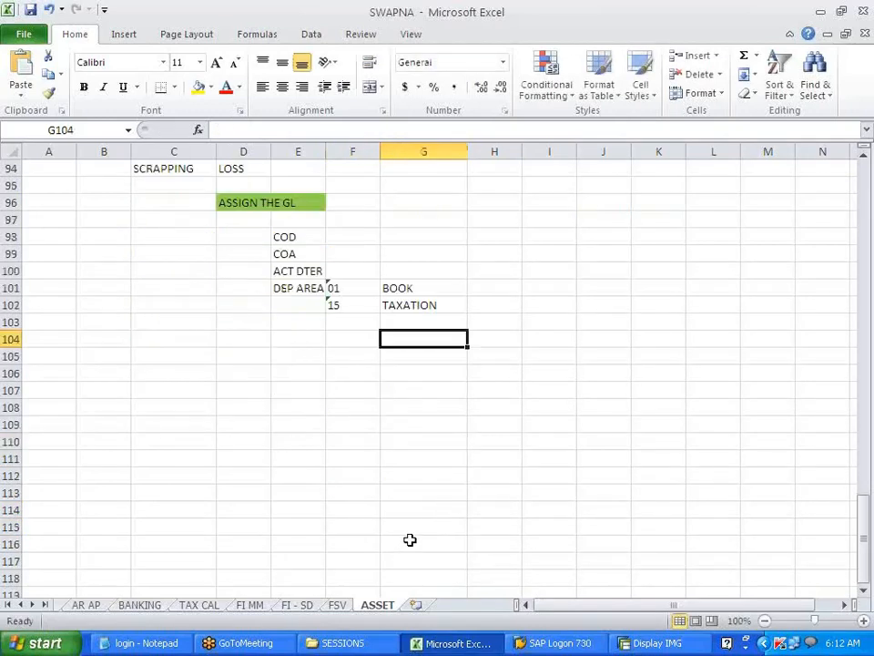
- Note 'G/L ASSIGNED:' in H101 and 'NO GL --- ONLY FOR REPORTING' in H102
{"action": "left_click", "coordinate": [495, 287]}
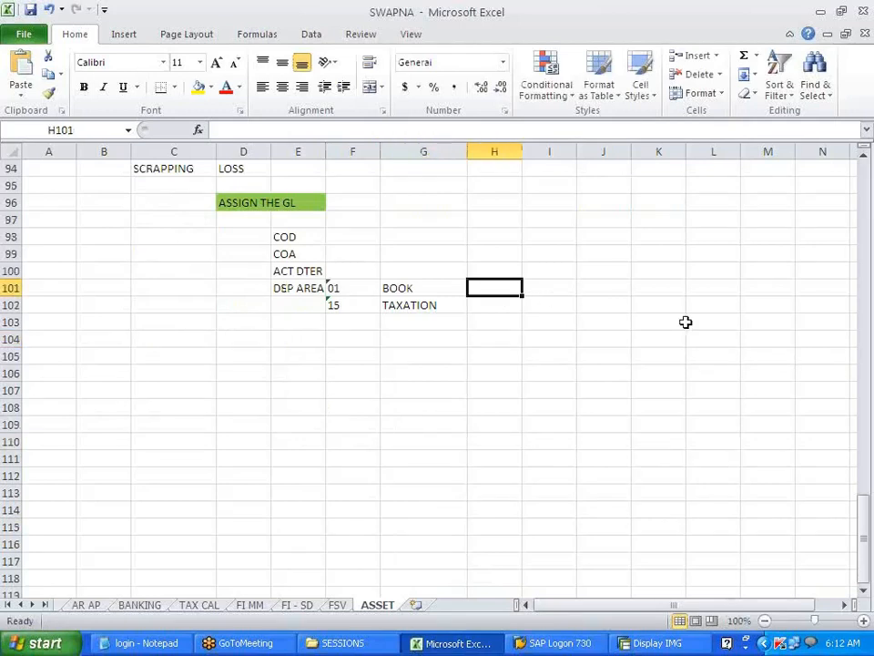
{"action": "type", "text": "G/L"}
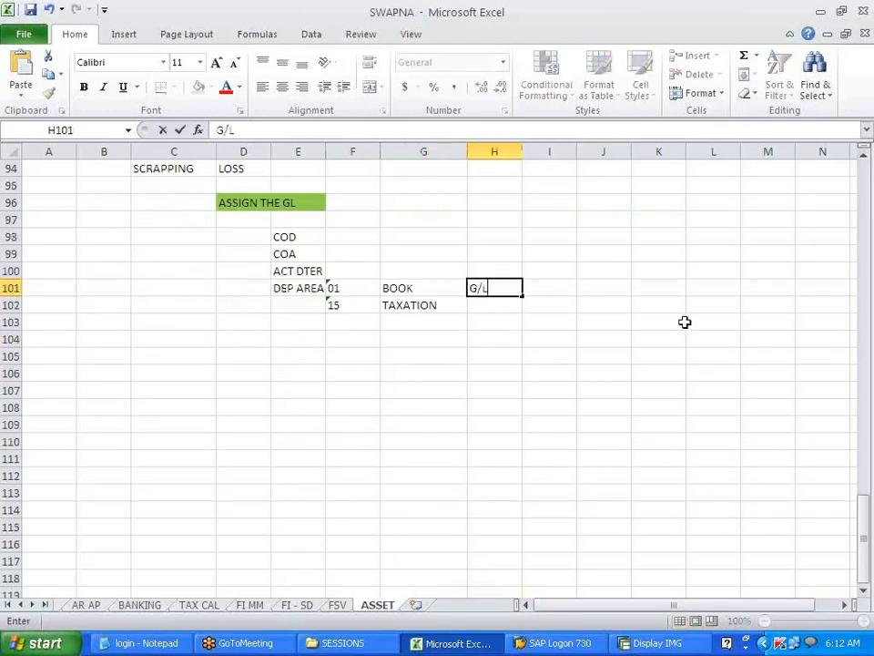
{"action": "type", "text": " ASSIGNED"}
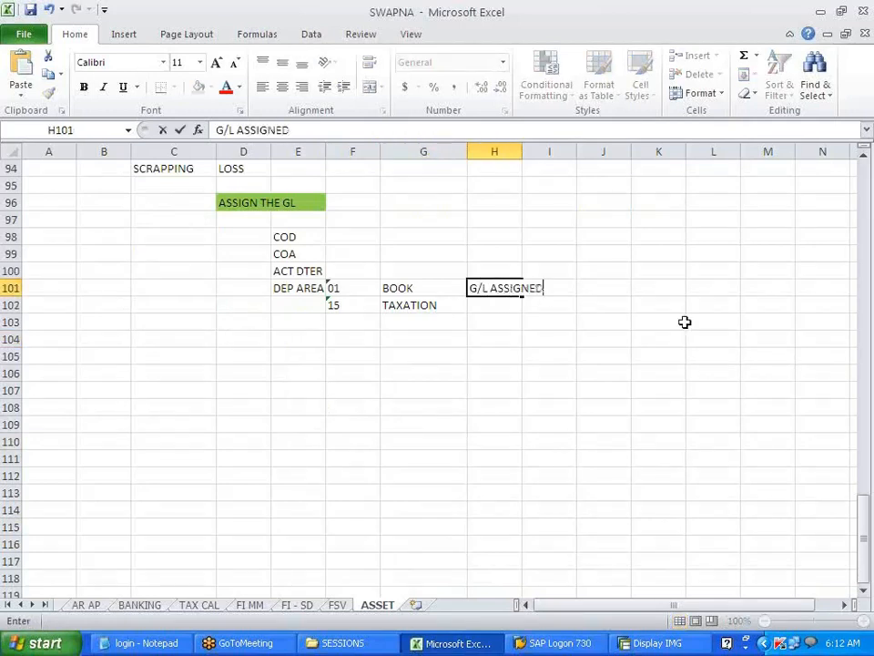
{"action": "type", "text": ":"}
{"action": "key", "text": "Return"}
{"action": "type", "text": "NO"}
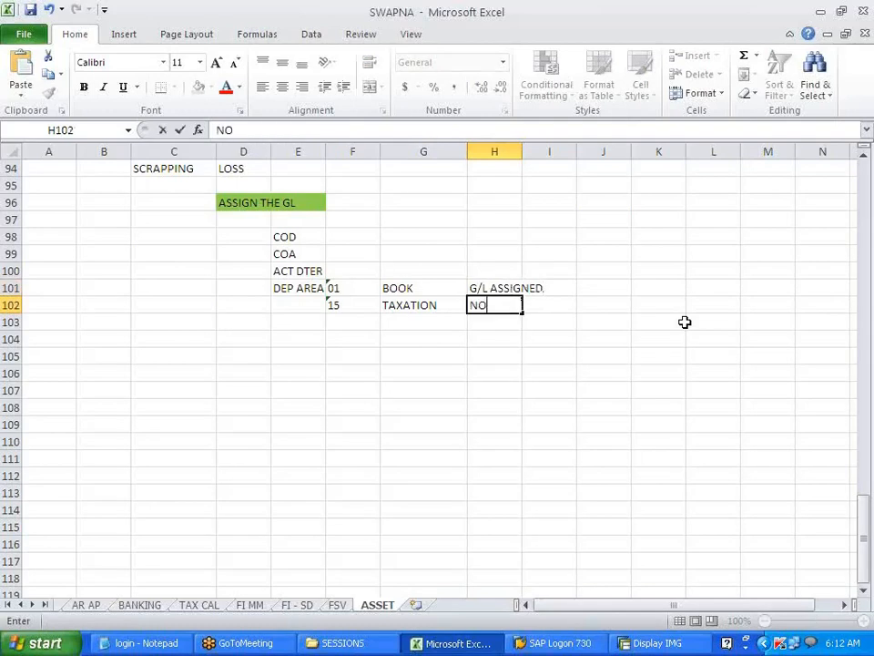
{"action": "type", "text": " GL --- ONLY"}
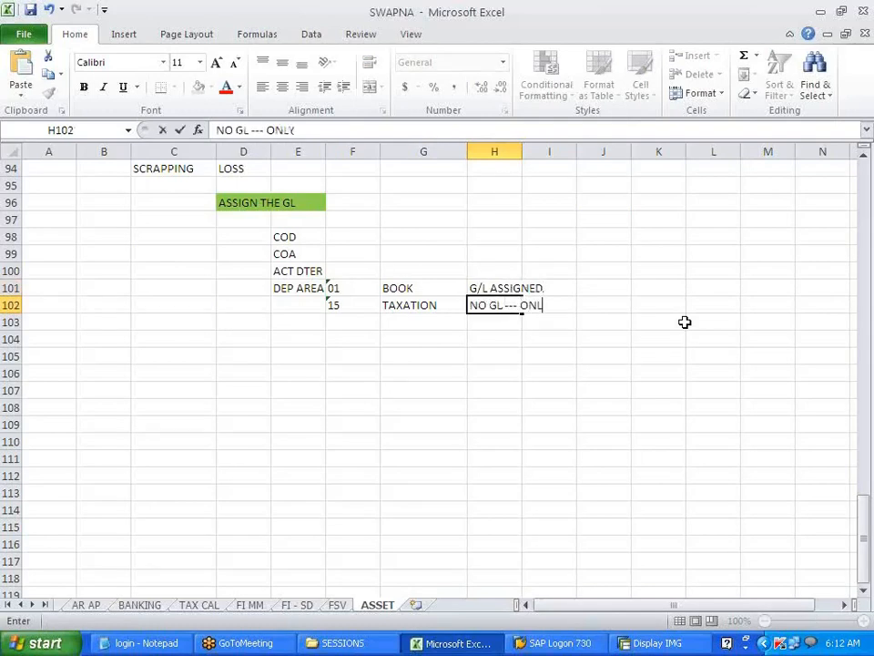
{"action": "type", "text": " FOR RE"}
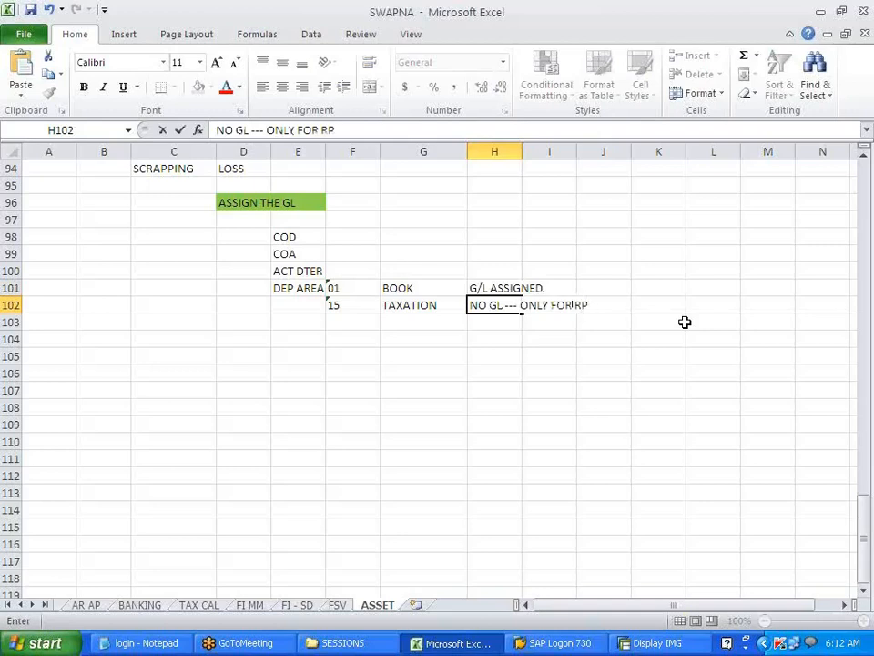
{"action": "type", "text": "PORT"}
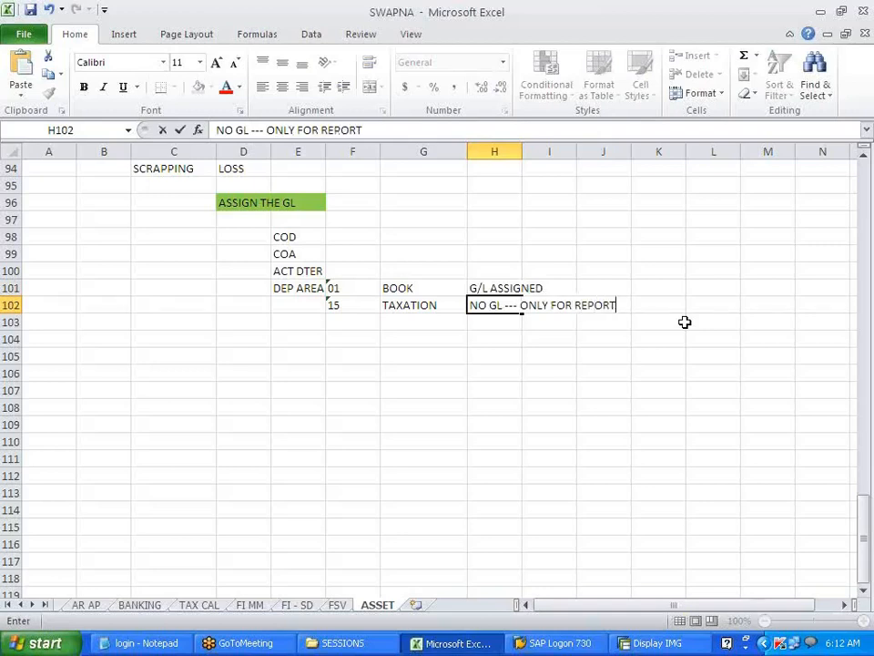
{"action": "type", "text": "ING"}
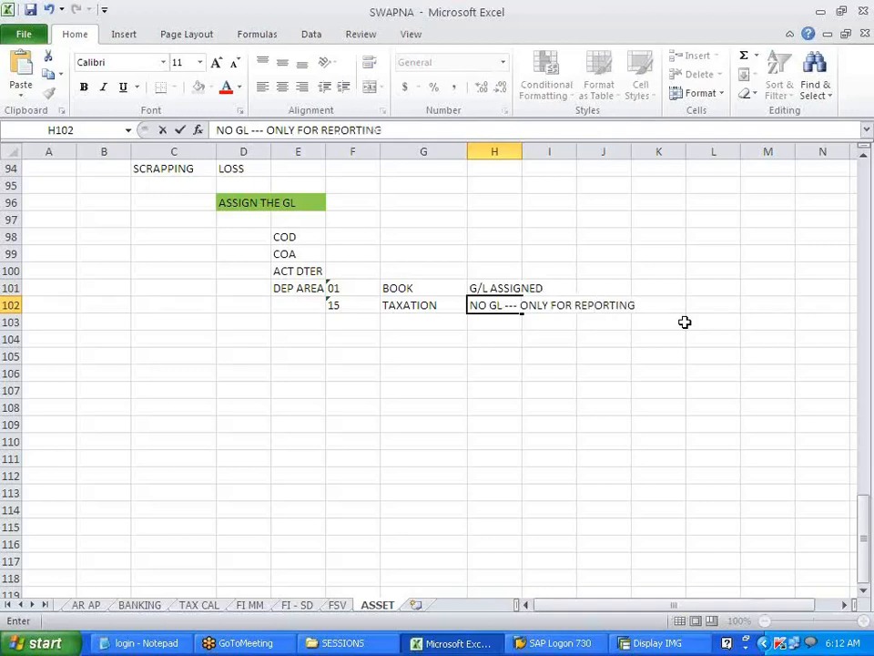
{"action": "left_click", "coordinate": [611, 355]}
- Put the heading 'CALCULATION OF DEPRECIATION' in cell D105
{"action": "left_click", "coordinate": [241, 343]}
{"action": "left_click", "coordinate": [251, 361]}
{"action": "type", "text": "DEPR"}
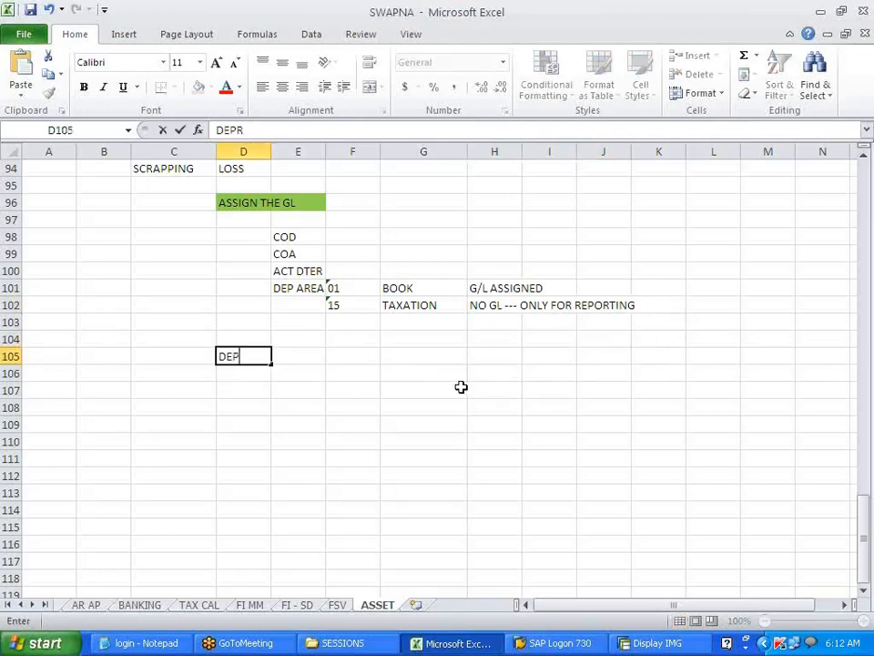
{"action": "type", "text": "ECIATION"}
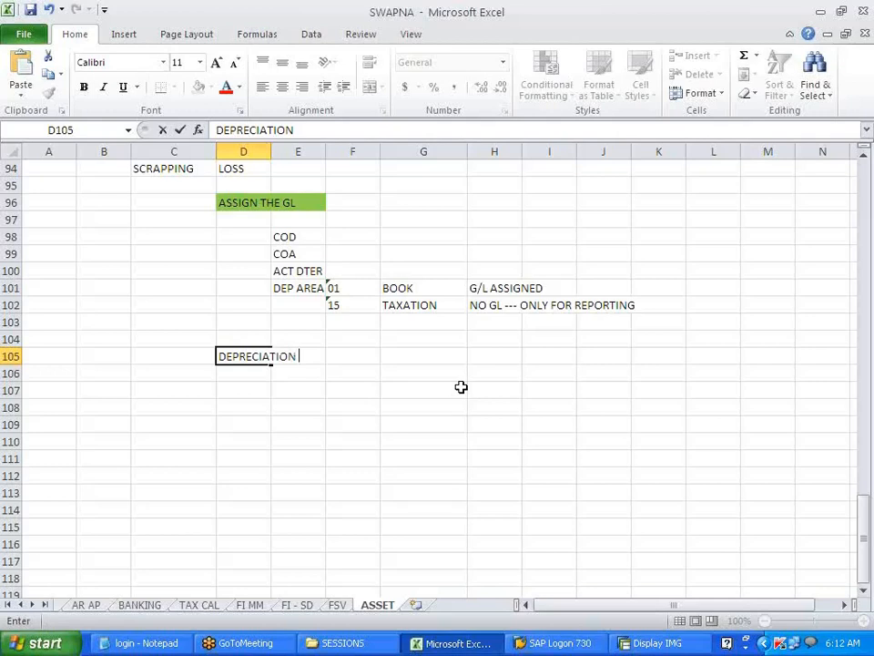
{"action": "key", "text": "F2"}
{"action": "key", "text": "Left"}
{"action": "key", "text": "Left"}
{"action": "key", "text": "Left"}
{"action": "key", "text": "Left"}
{"action": "key", "text": "Left"}
{"action": "key", "text": "Left"}
{"action": "type", "text": "CALCULAT"}
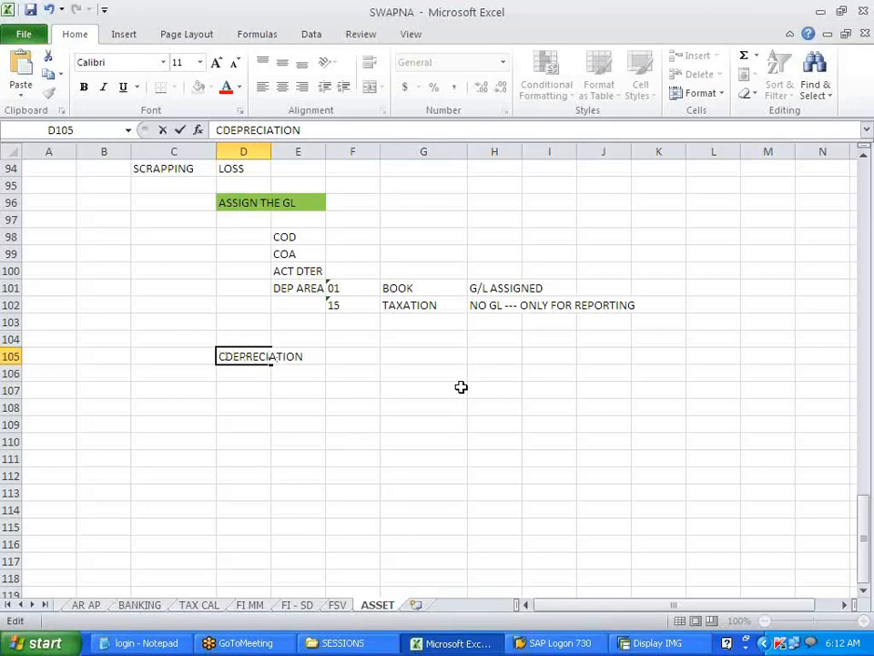
{"action": "type", "text": "I"}
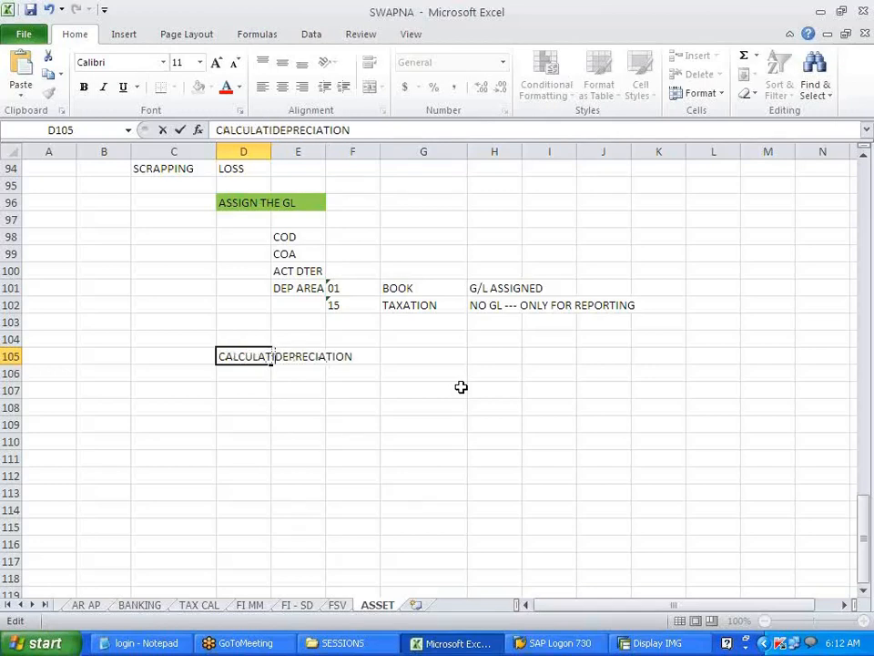
{"action": "type", "text": "ON OF"}
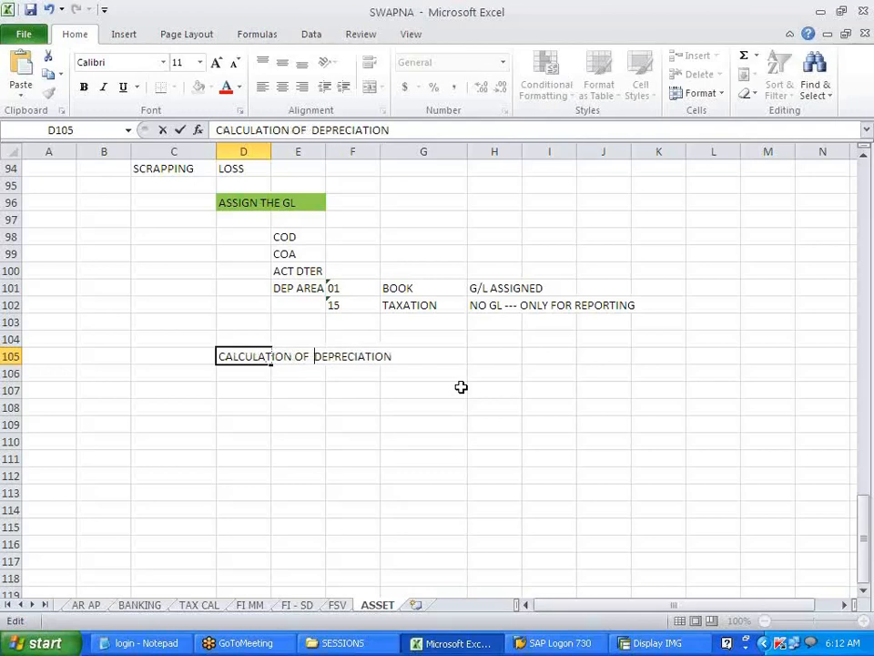
{"action": "left_click", "coordinate": [550, 359]}
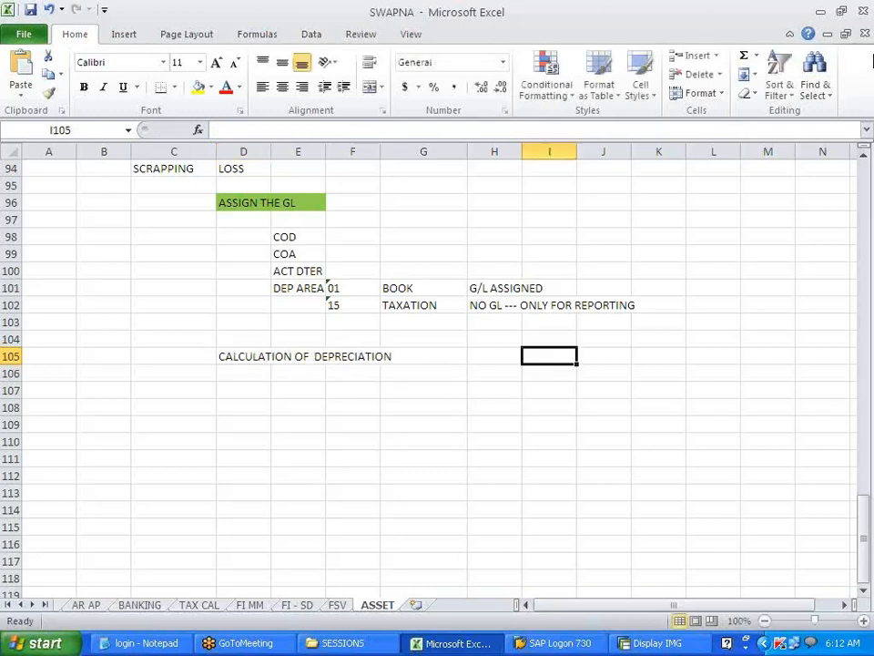
{"action": "left_click", "coordinate": [860, 39]}
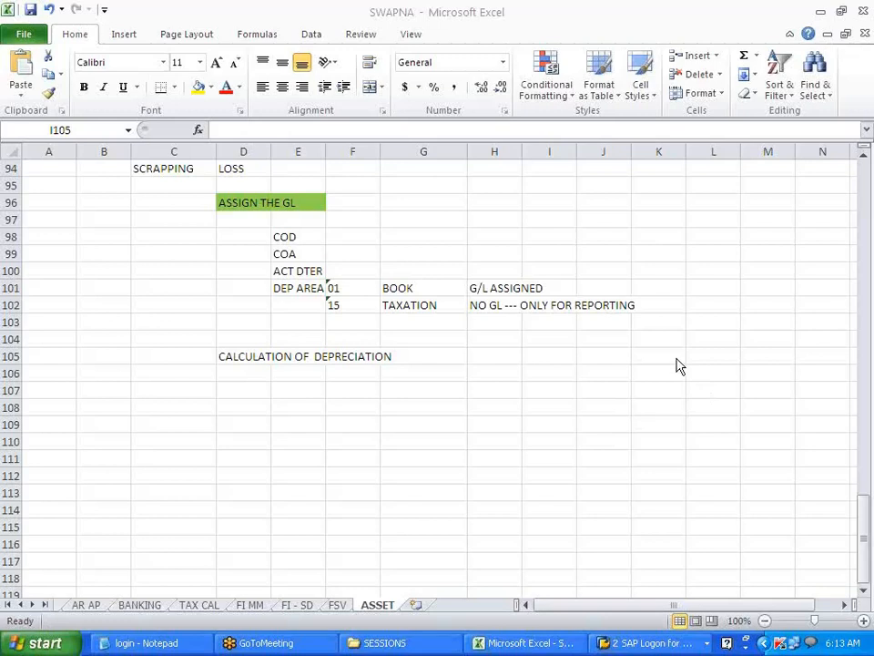
{"action": "left_click", "coordinate": [626, 36]}
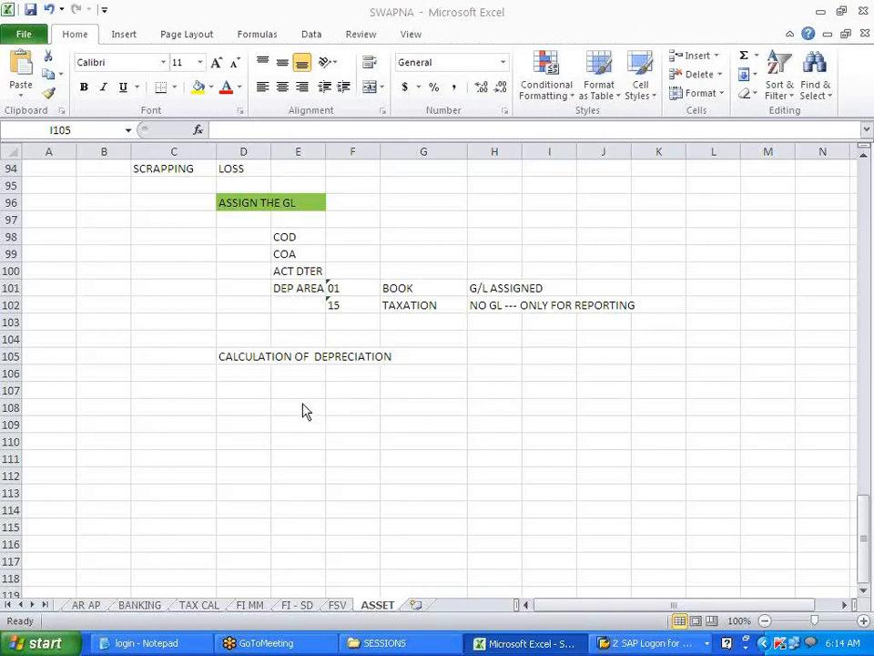
- Type 'DEP KEY --- WHAT ARE THE PRE - REQUISITE FOR CREATING A DEP KEY' into D107
{"action": "double_click", "coordinate": [248, 389]}
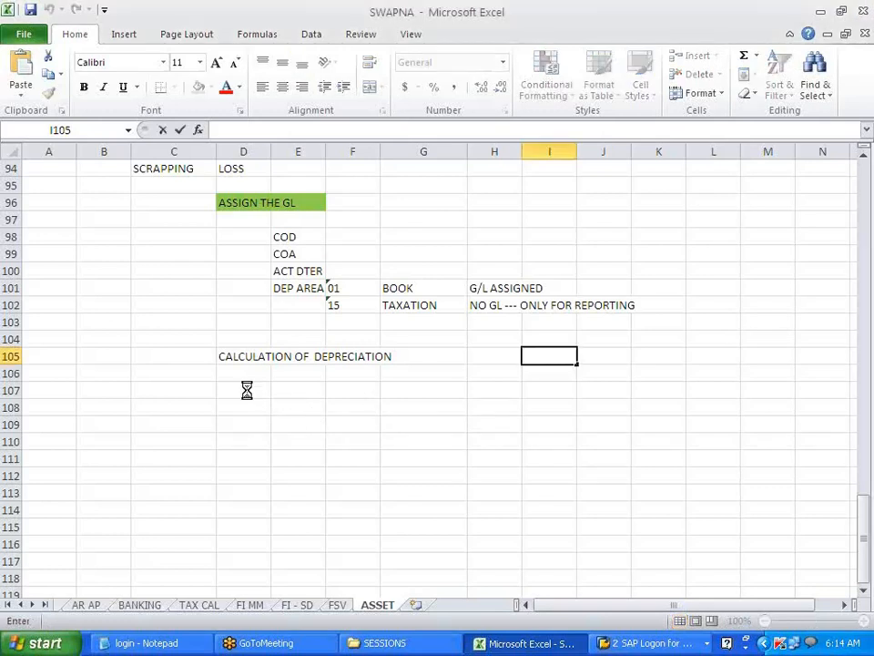
{"action": "type", "text": "DEP KEY"}
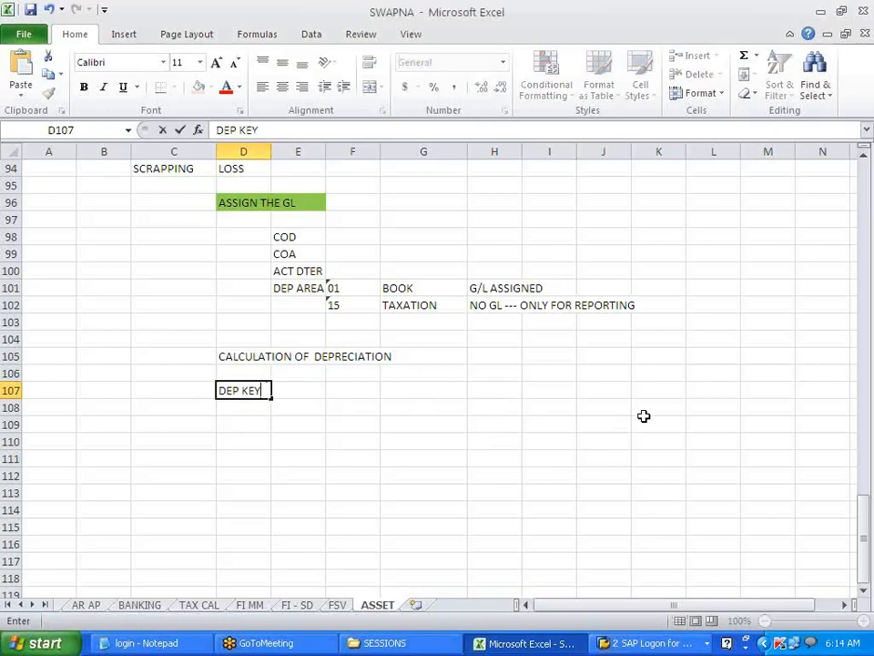
{"action": "type", "text": " --- WHAT ARE THE PRE - REQUISIST"}
{"action": "key", "text": "BackSpace"}
{"action": "key", "text": "BackSpace"}
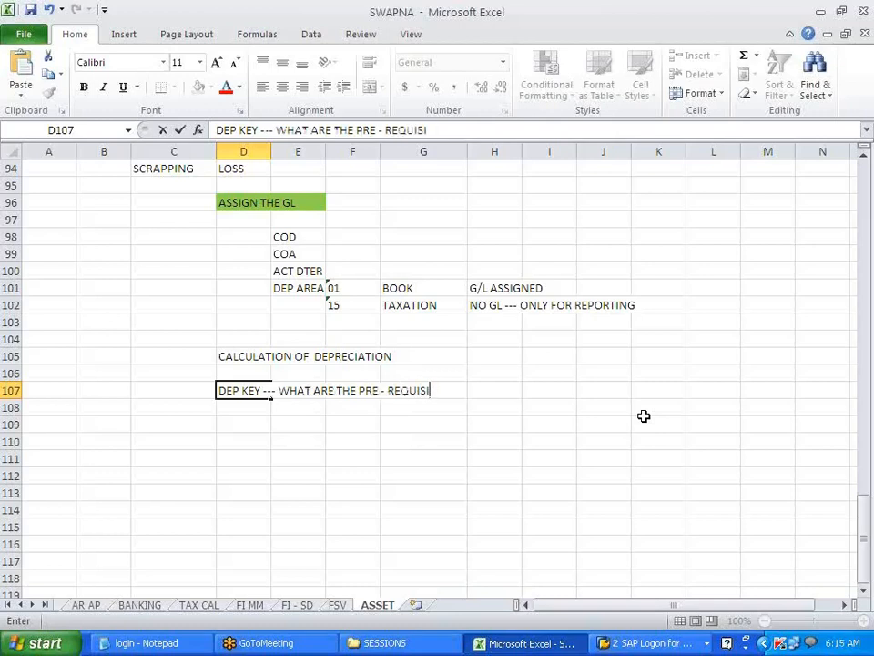
{"action": "type", "text": "TE FOR CREATING A DEP KEY"}
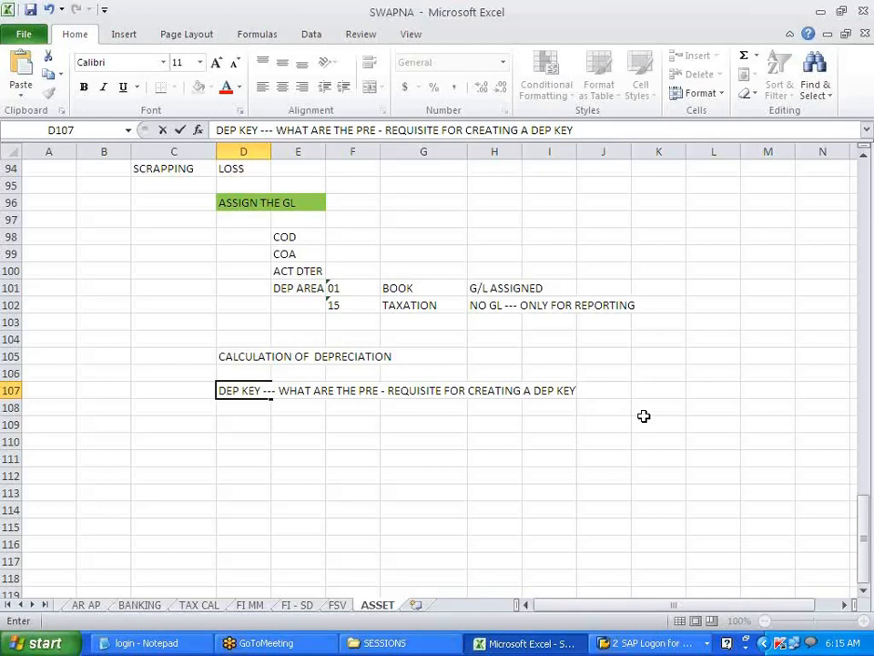
{"action": "left_click", "coordinate": [447, 457]}
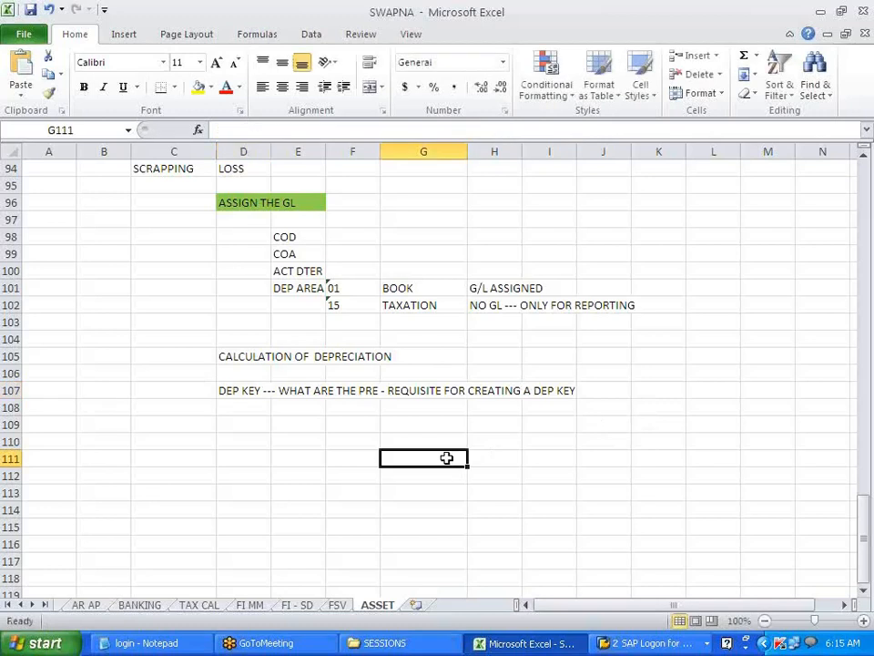
{"action": "left_click", "coordinate": [275, 424]}
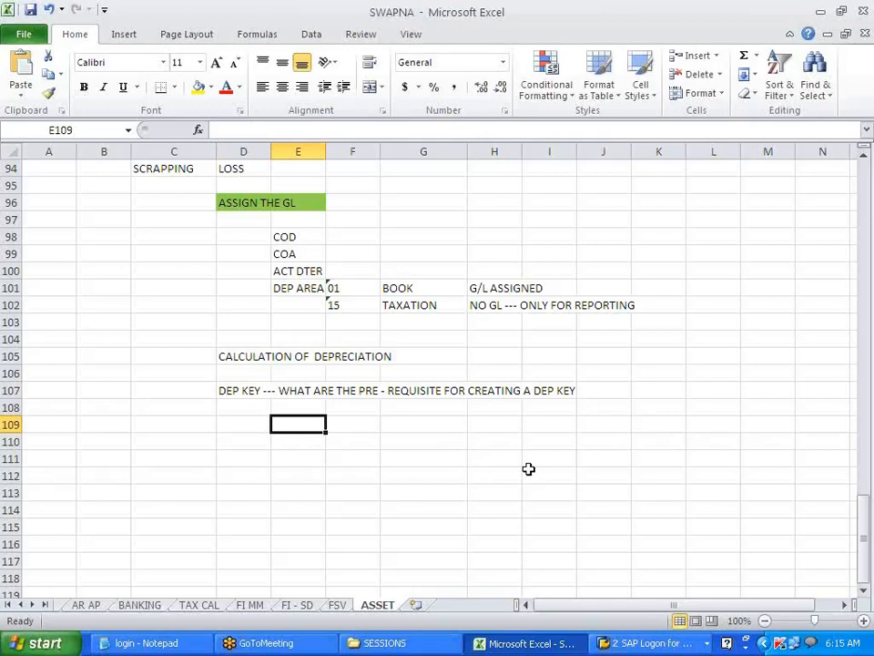
- Enter SLM, WDV and USEFUL LIFE in consecutive cells of row 109
{"action": "type", "text": "SLM"}
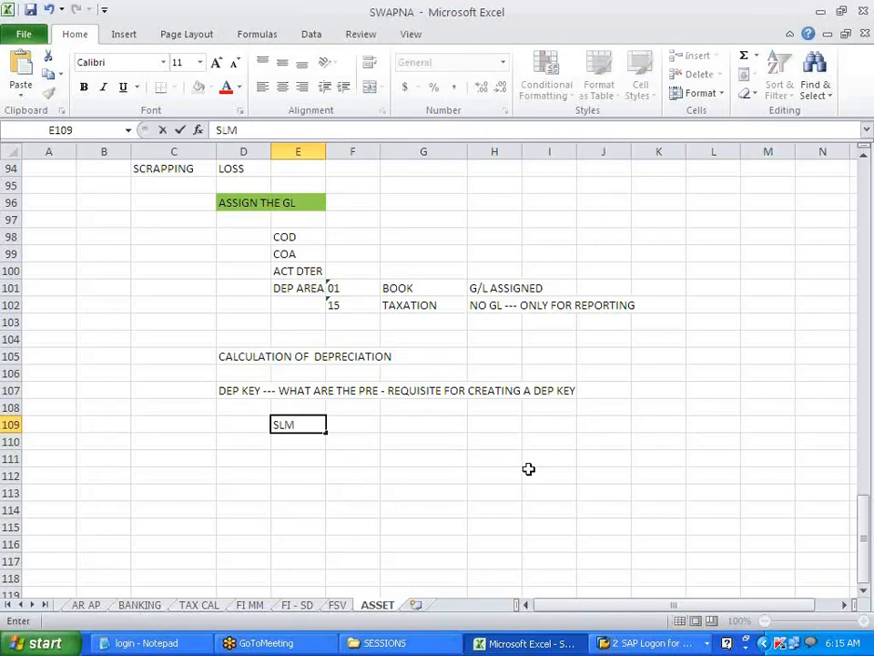
{"action": "key", "text": "Tab"}
{"action": "key", "text": "Tab"}
{"action": "type", "text": "WDV"}
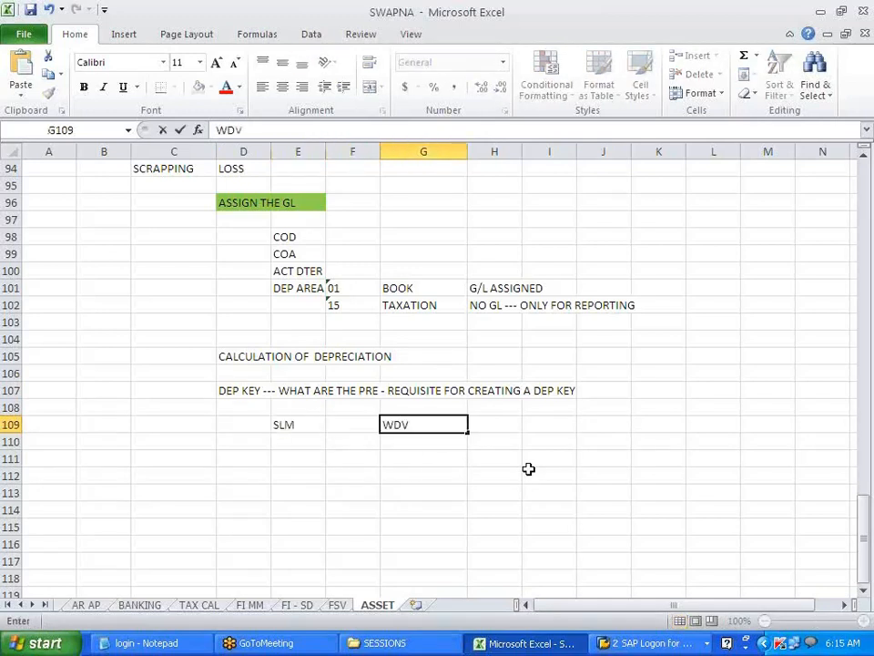
{"action": "key", "text": "Tab"}
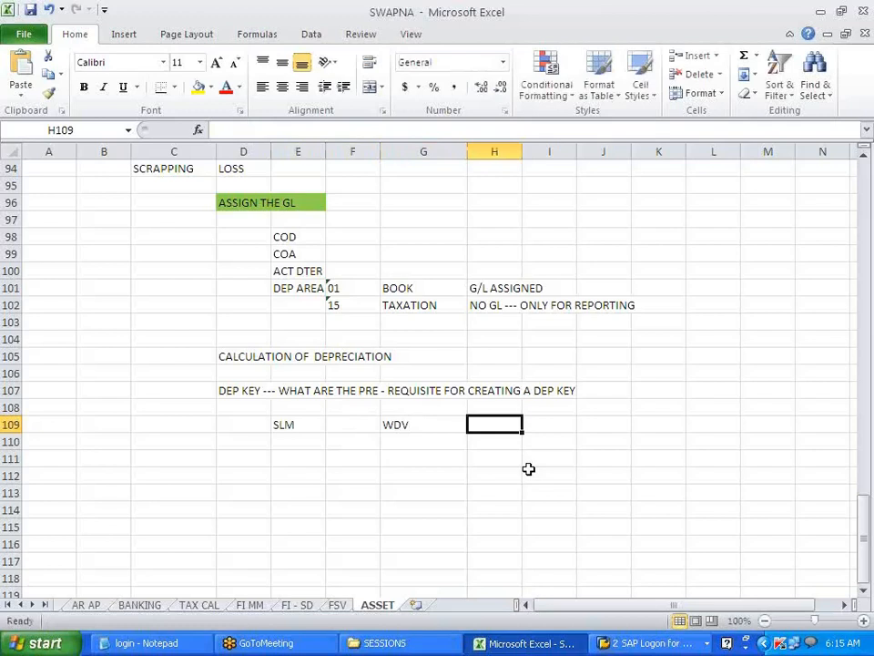
{"action": "type", "text": "USE"}
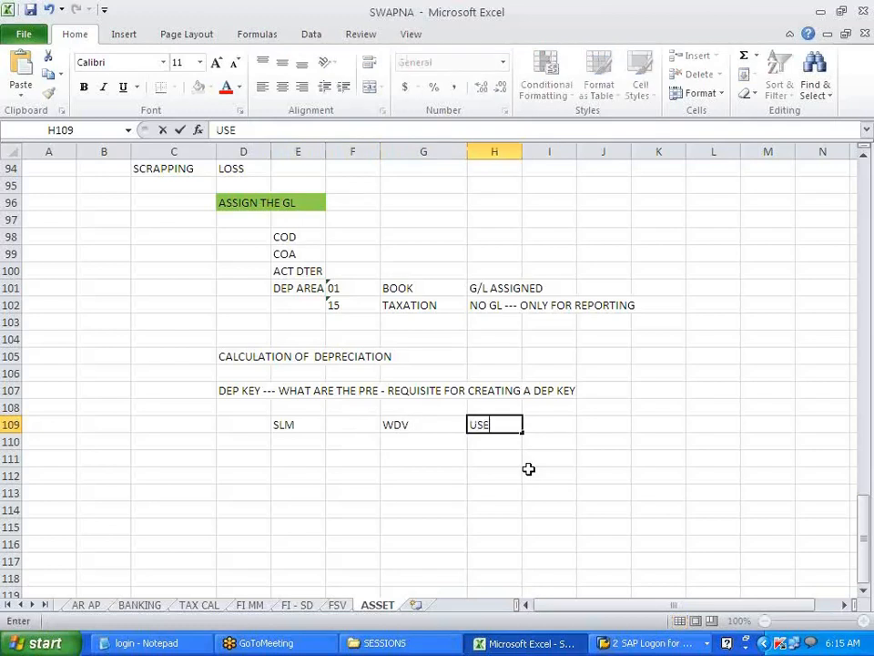
{"action": "type", "text": "FUL LIFE"}
{"action": "left_click", "coordinate": [775, 309]}
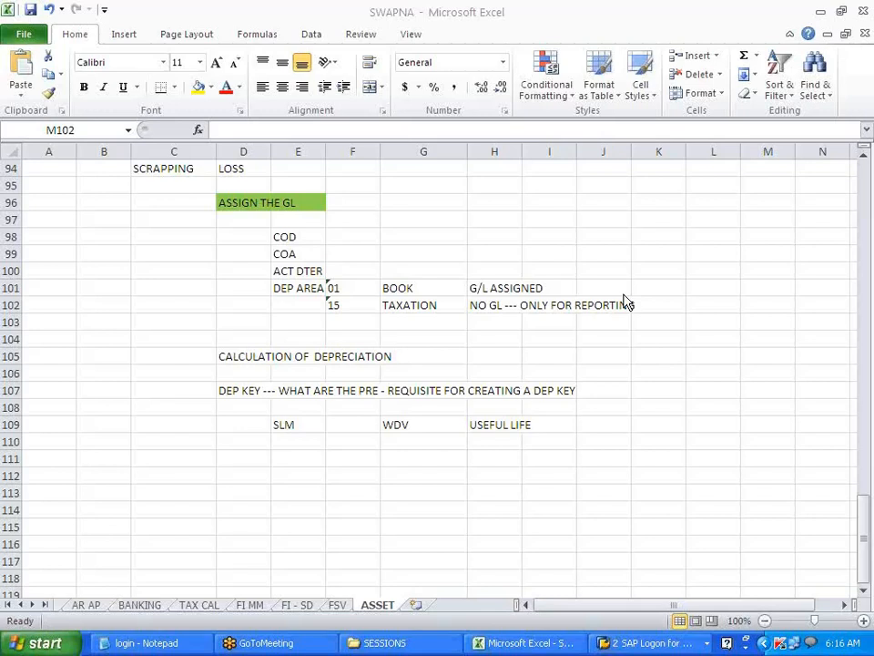
{"action": "left_click", "coordinate": [520, 507]}
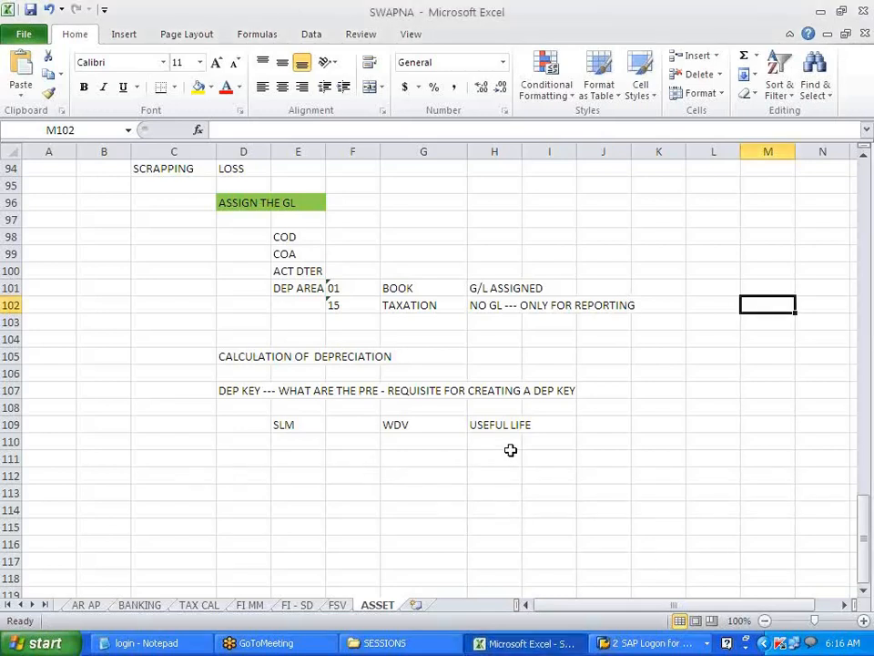
{"action": "left_click", "coordinate": [283, 458]}
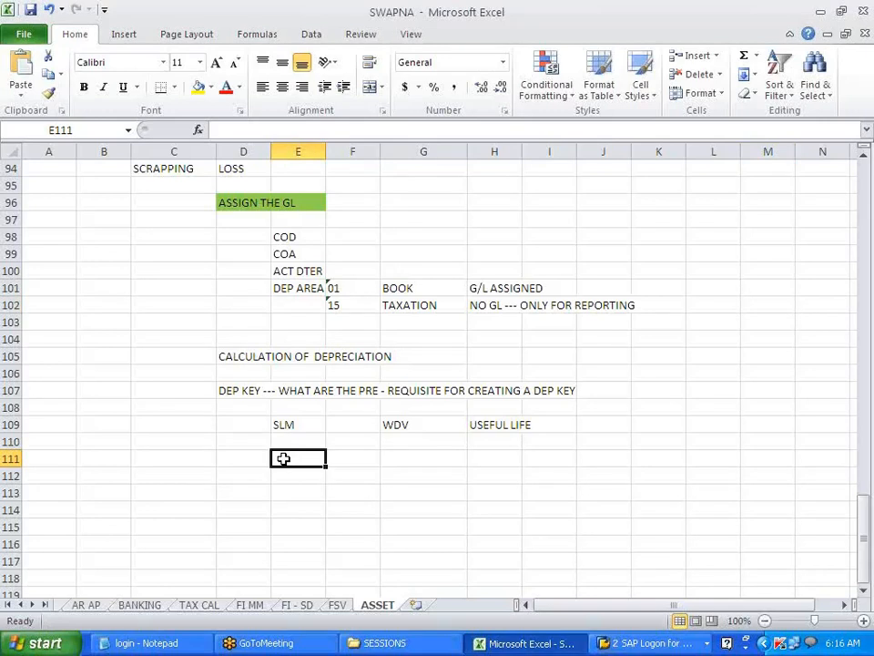
- Enter ASSET with value 100000 in D111:E111
{"action": "left_click", "coordinate": [281, 427]}
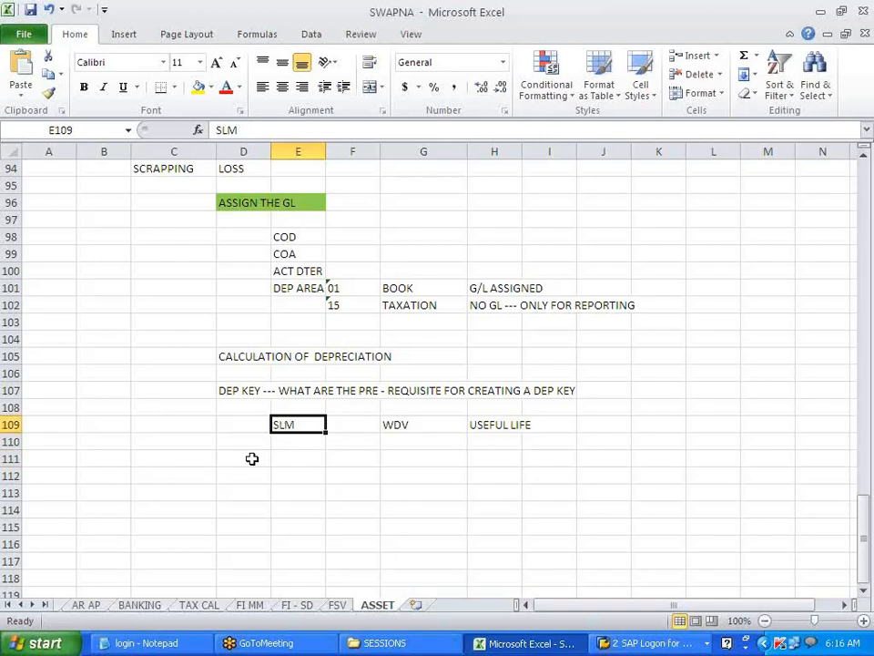
{"action": "left_click", "coordinate": [252, 458]}
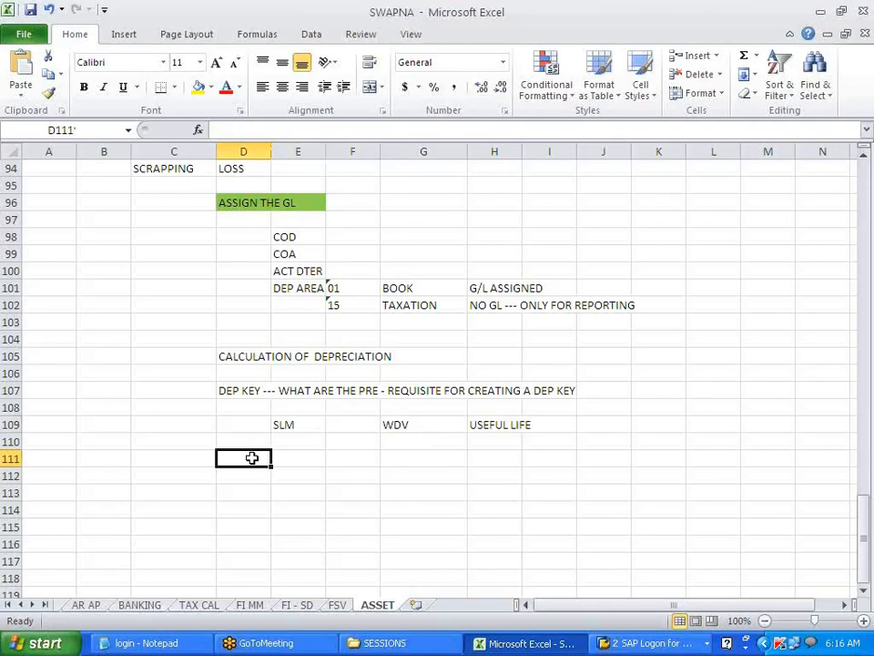
{"action": "left_click", "coordinate": [289, 457]}
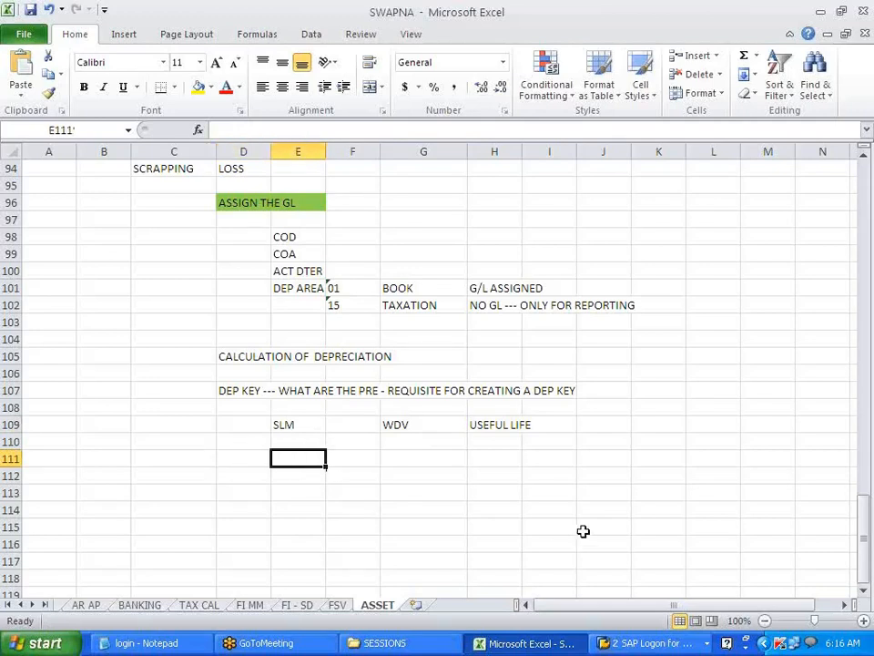
{"action": "key", "text": "Left"}
{"action": "type", "text": "ASSET"}
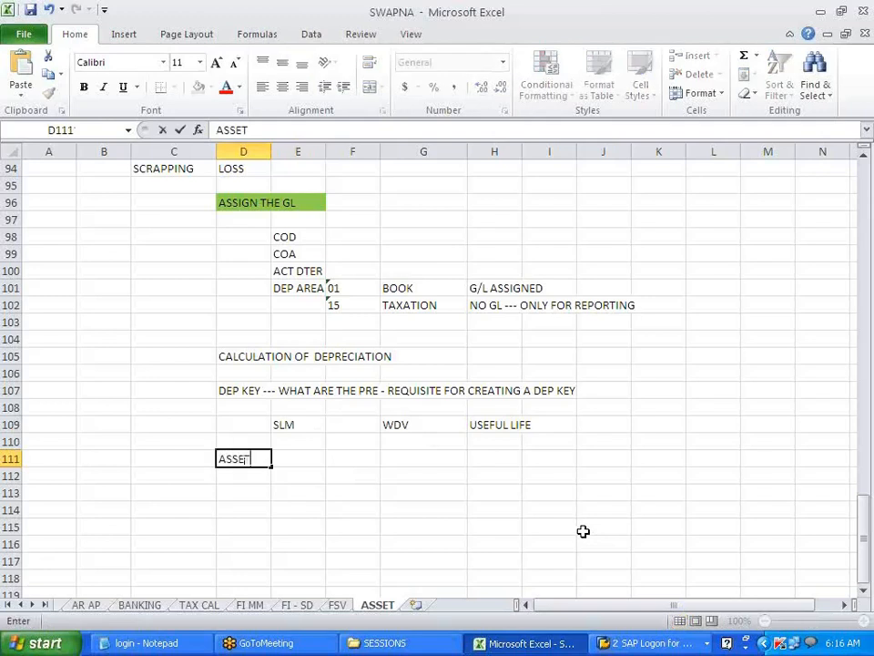
{"action": "key", "text": "Right"}
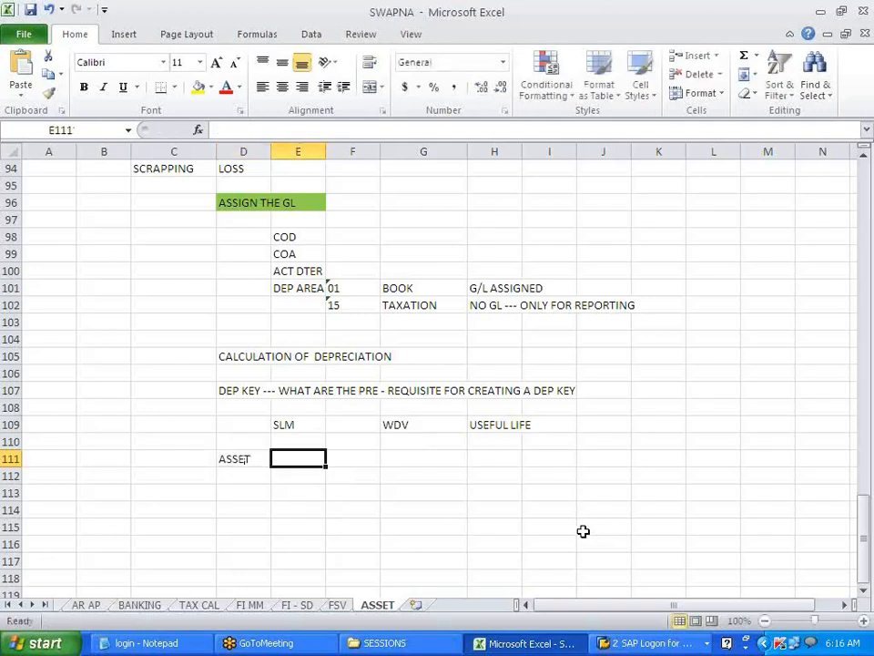
{"action": "type", "text": "100000"}
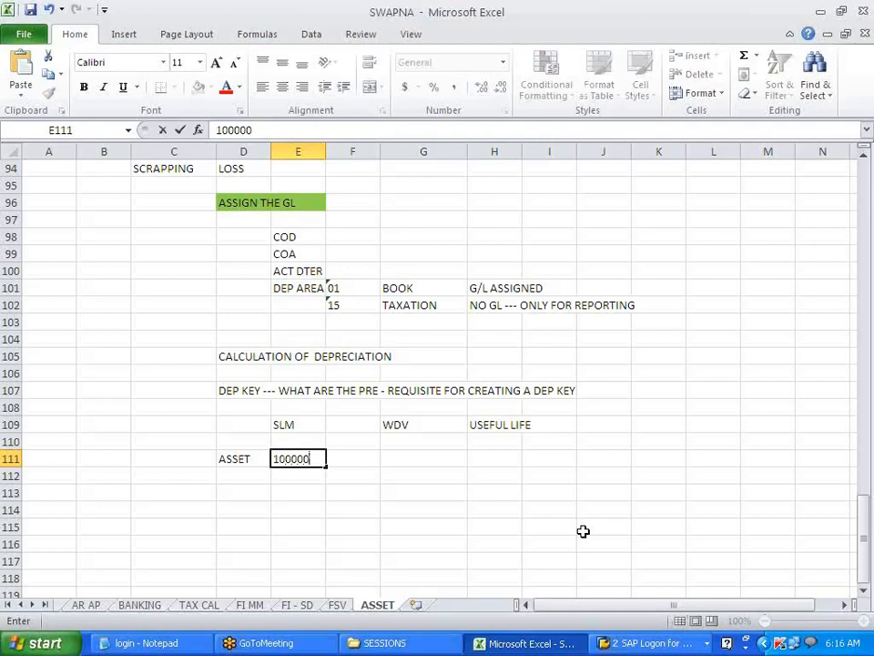
{"action": "key", "text": "Return"}
- Add 10% with 10000 in row 112 and ULF. with 10YERAS in row 113
{"action": "key", "text": "Left"}
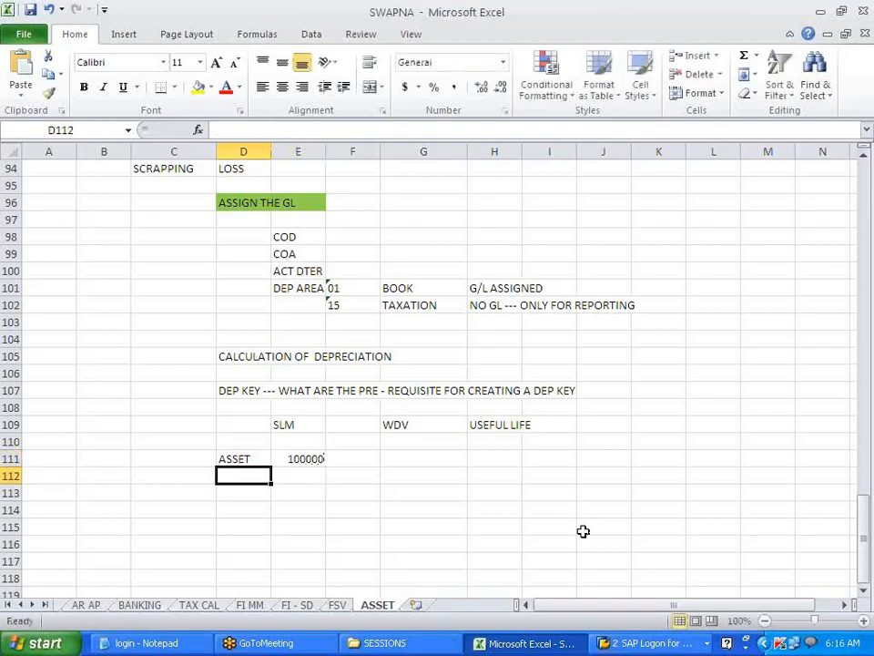
{"action": "type", "text": "10%"}
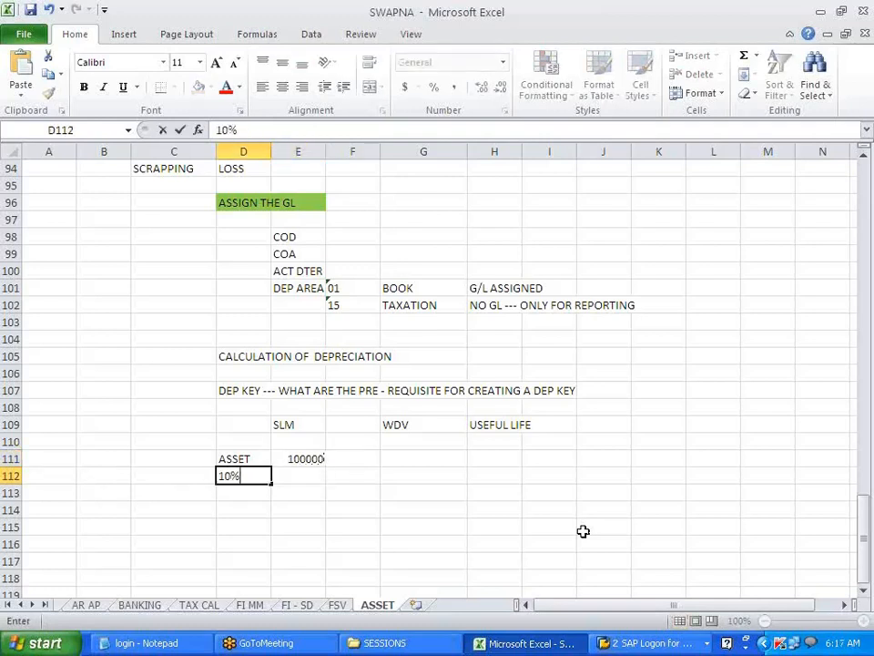
{"action": "key", "text": "Tab"}
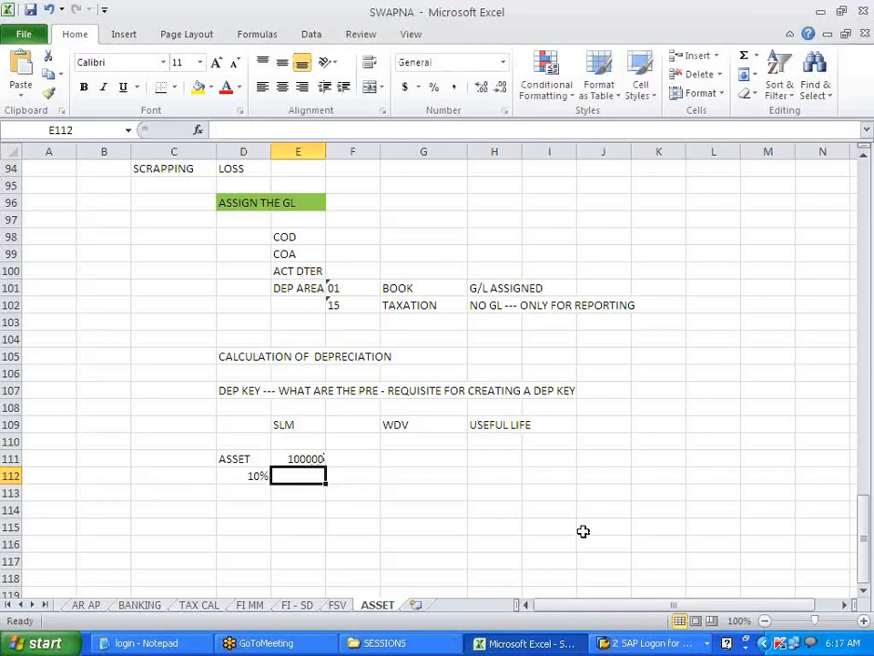
{"action": "type", "text": "1000"}
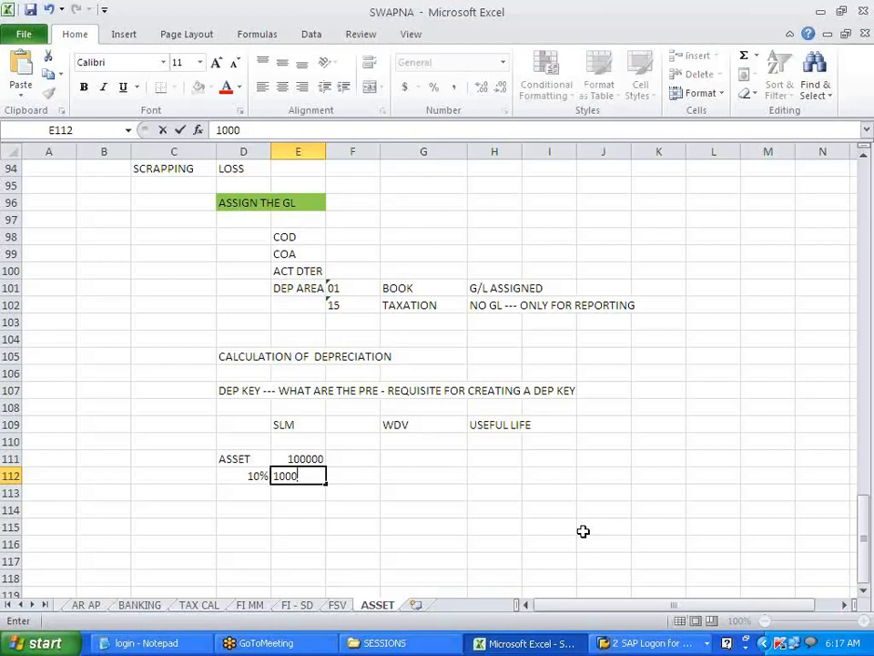
{"action": "type", "text": "0"}
{"action": "key", "text": "Return"}
{"action": "key", "text": "Left"}
{"action": "type", "text": "U"}
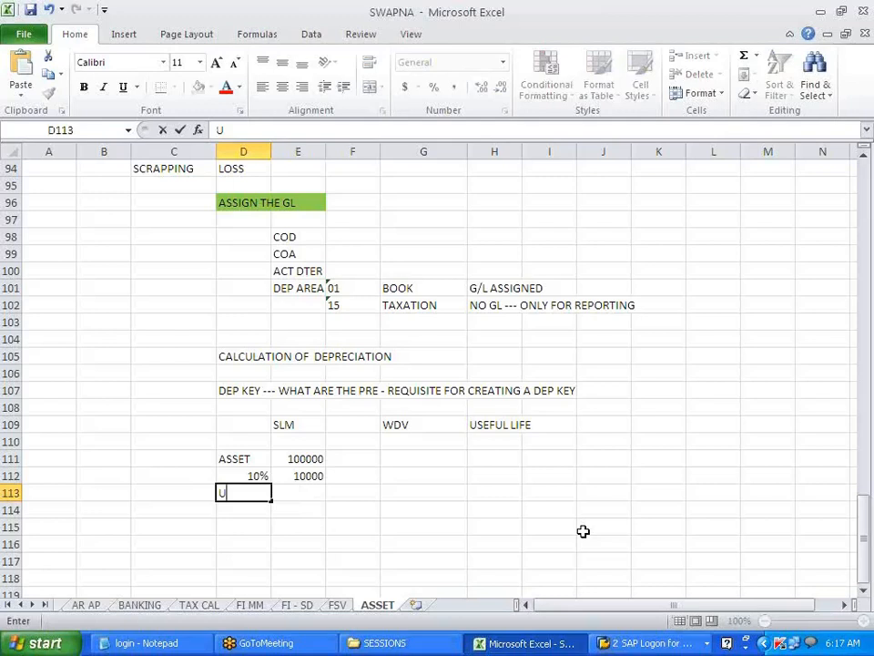
{"action": "type", "text": "LF."}
{"action": "key", "text": "Tab"}
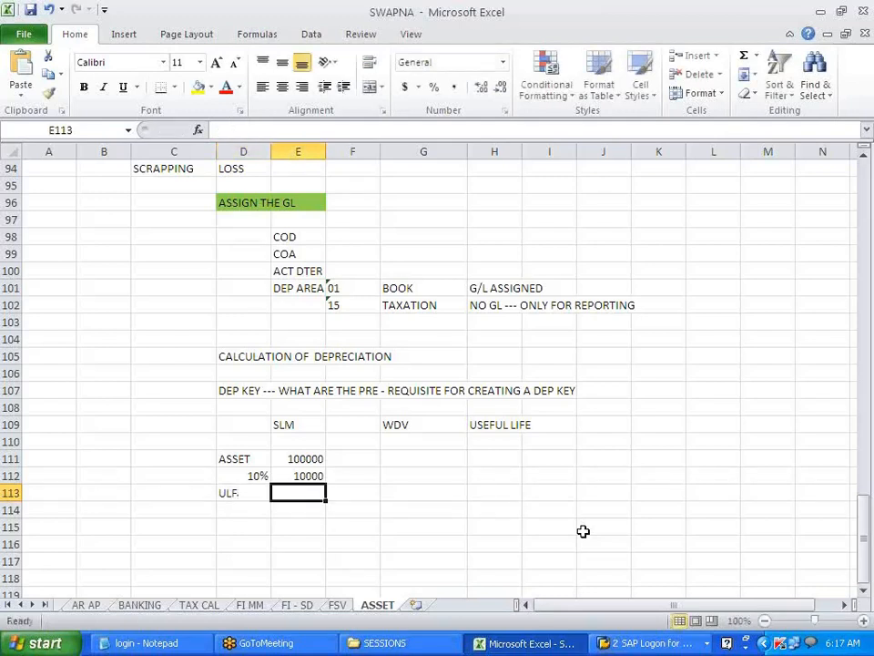
{"action": "type", "text": "10"}
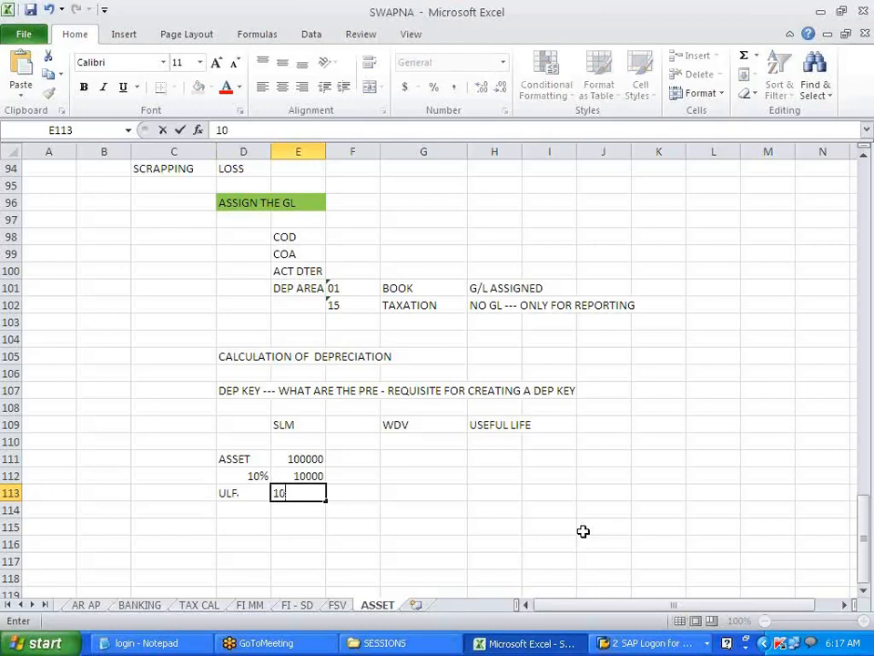
{"action": "type", "text": "YERAS"}
{"action": "key", "text": "Return"}
{"action": "key", "text": "Return"}
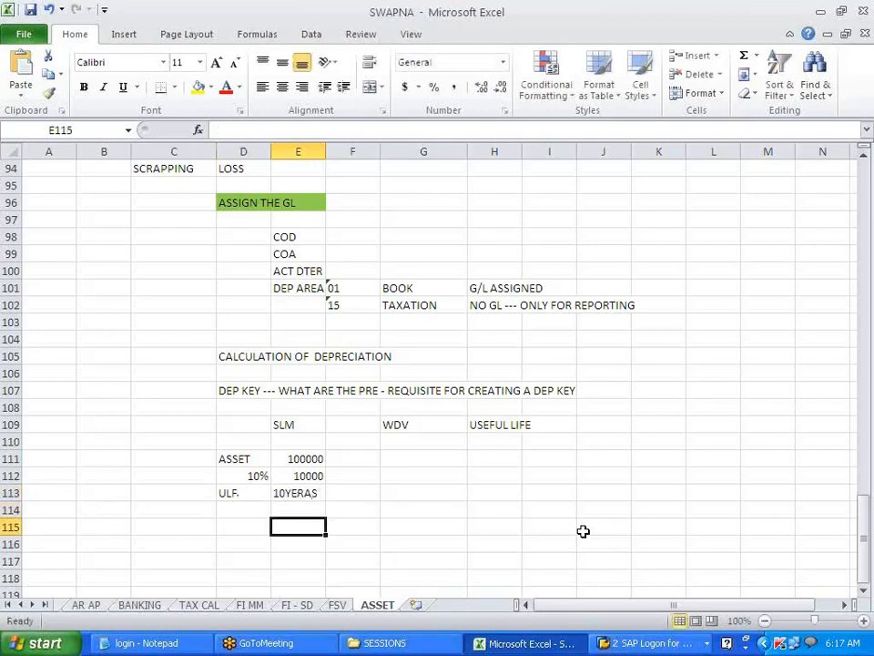
{"action": "key", "text": "Left"}
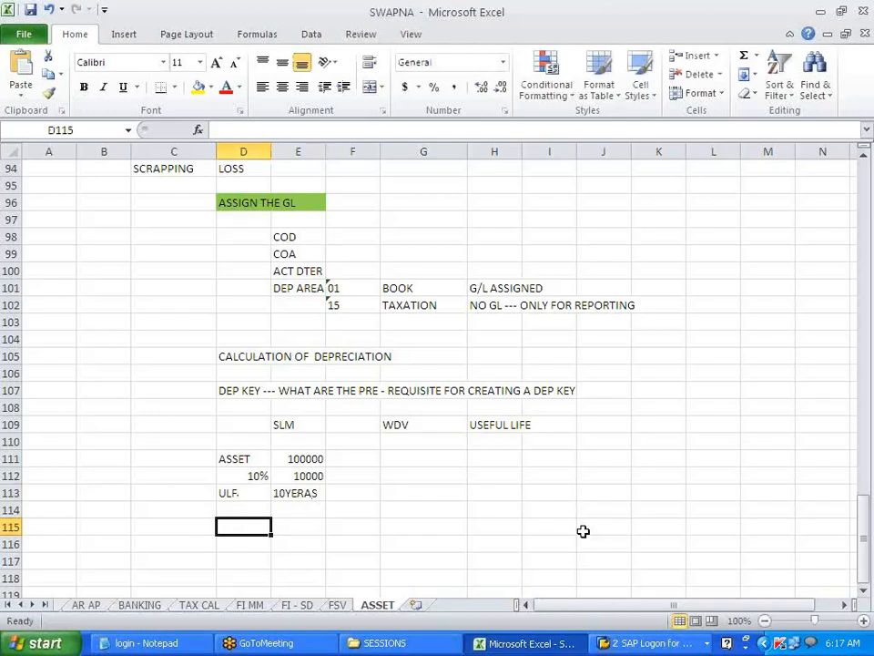
- Enter ASSET 100000, SLM DEP 10000 and NBV 90000 in rows 115–117
{"action": "key", "text": "Right"}
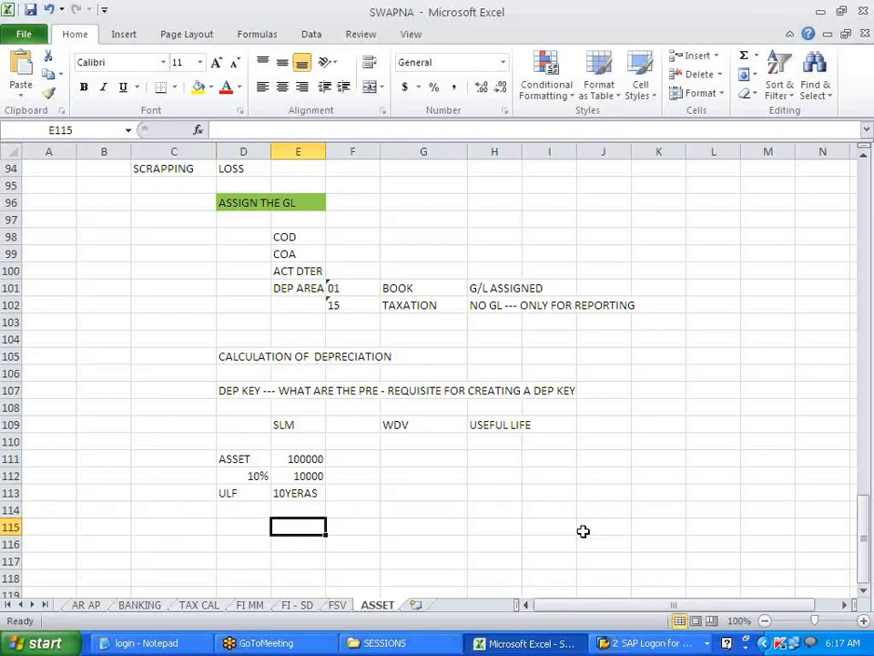
{"action": "key", "text": "Left"}
{"action": "type", "text": "ASSET"}
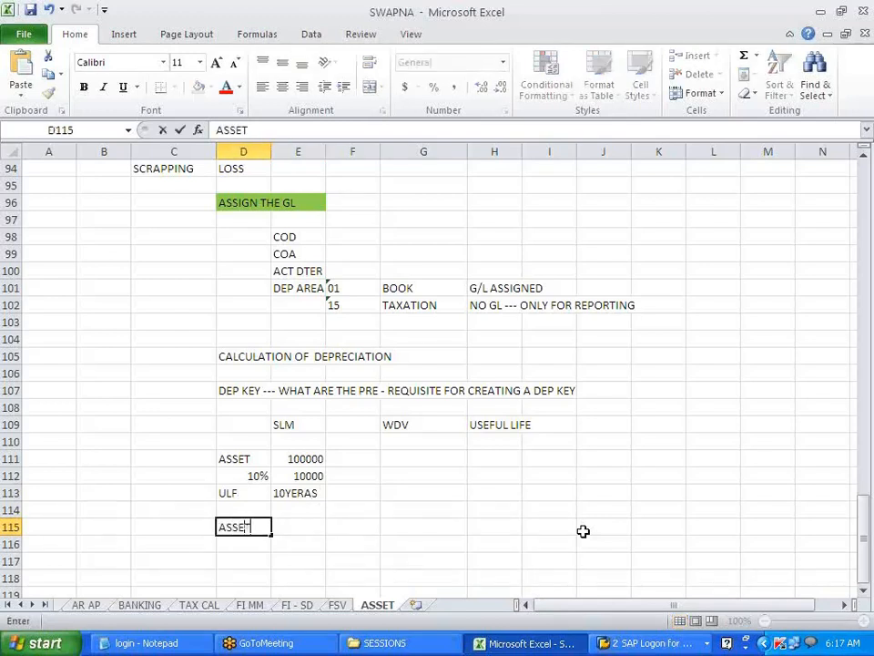
{"action": "key", "text": "Right"}
{"action": "type", "text": "100000"}
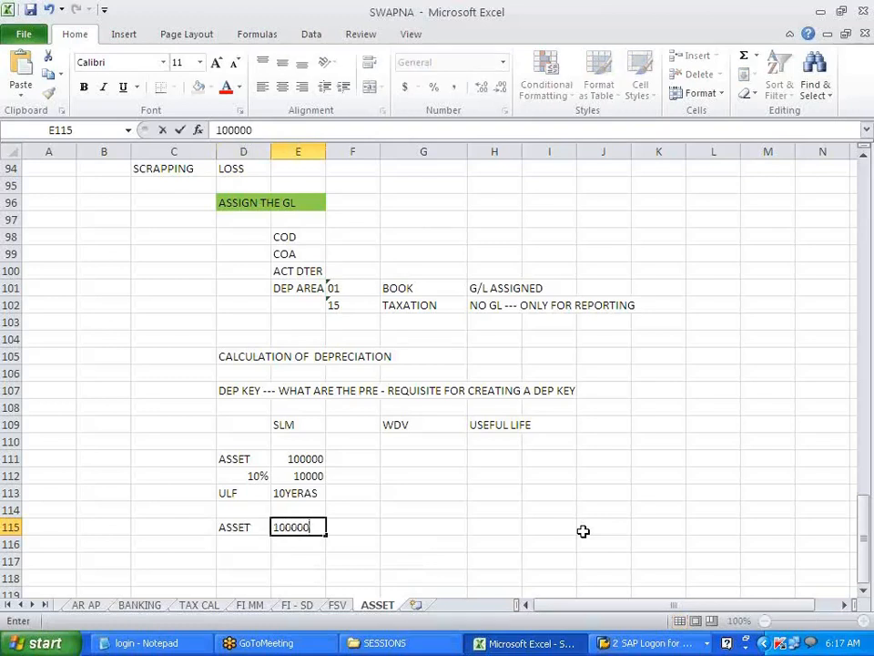
{"action": "key", "text": "Return"}
{"action": "type", "text": "100000"}
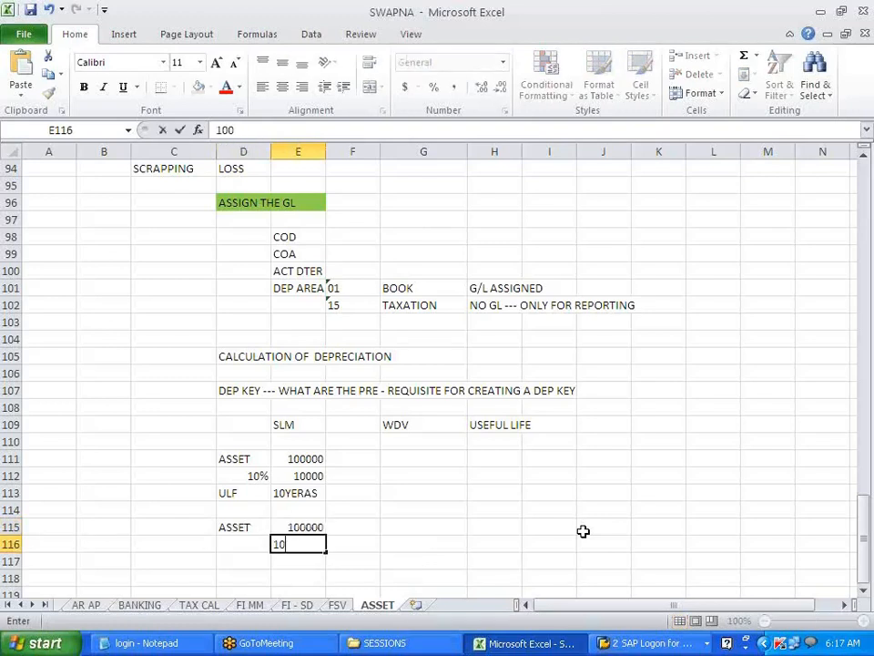
{"action": "key", "text": "Return"}
{"action": "key", "text": "Up"}
{"action": "type", "text": "SLM DEP"}
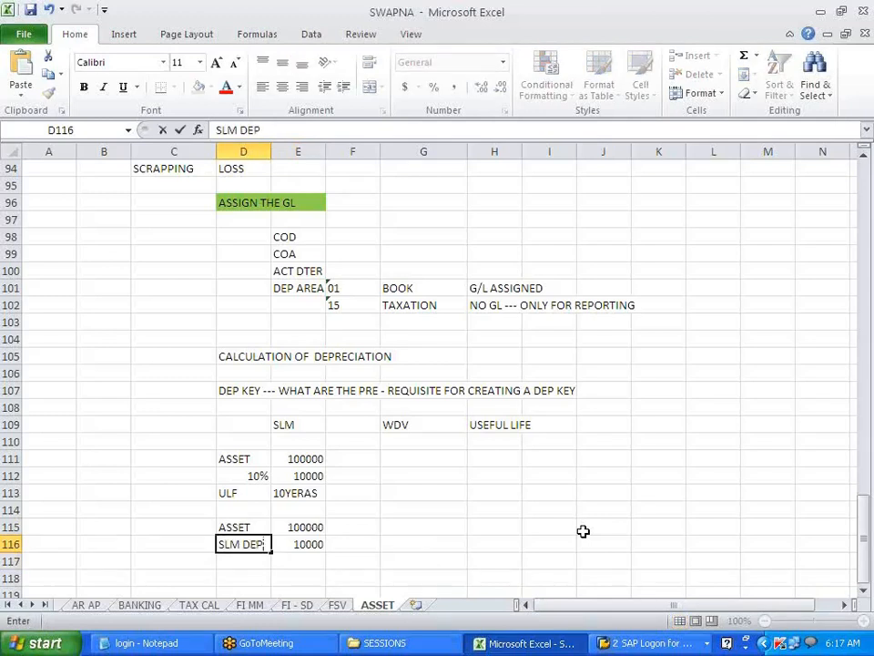
{"action": "key", "text": "Return"}
{"action": "key", "text": "Return"}
{"action": "key", "text": "Up"}
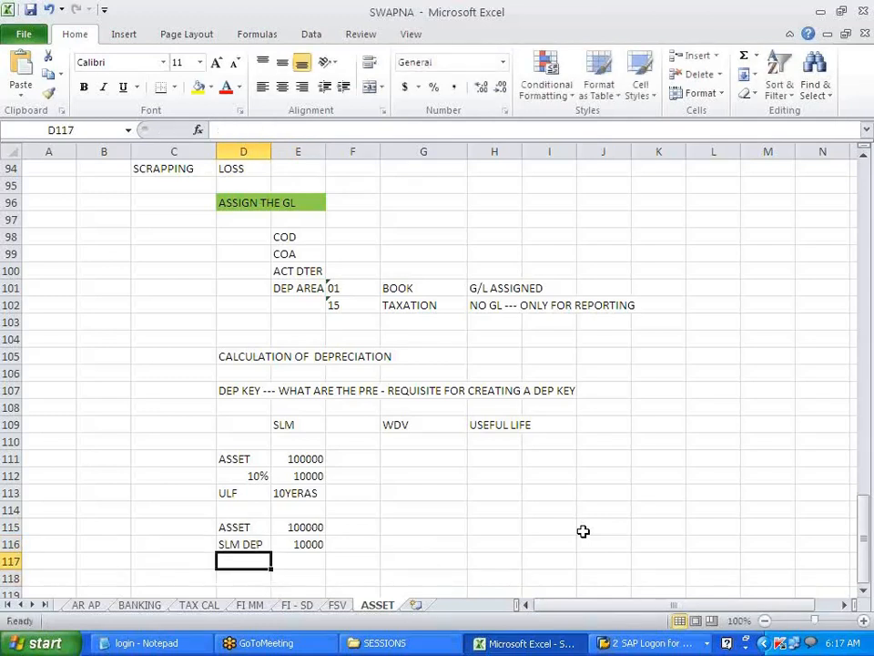
{"action": "type", "text": "NBV"}
{"action": "key", "text": "Tab"}
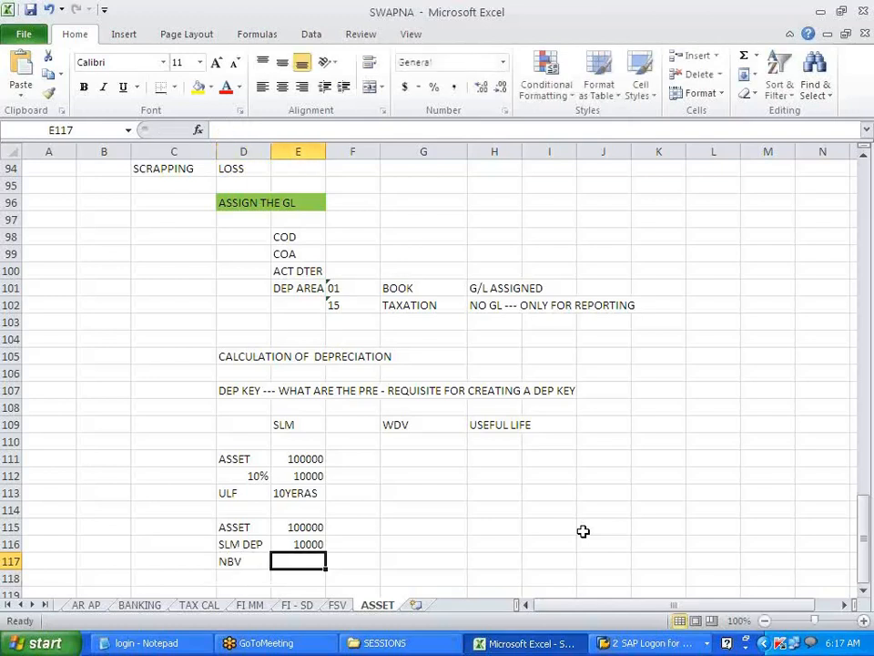
{"action": "type", "text": "90000"}
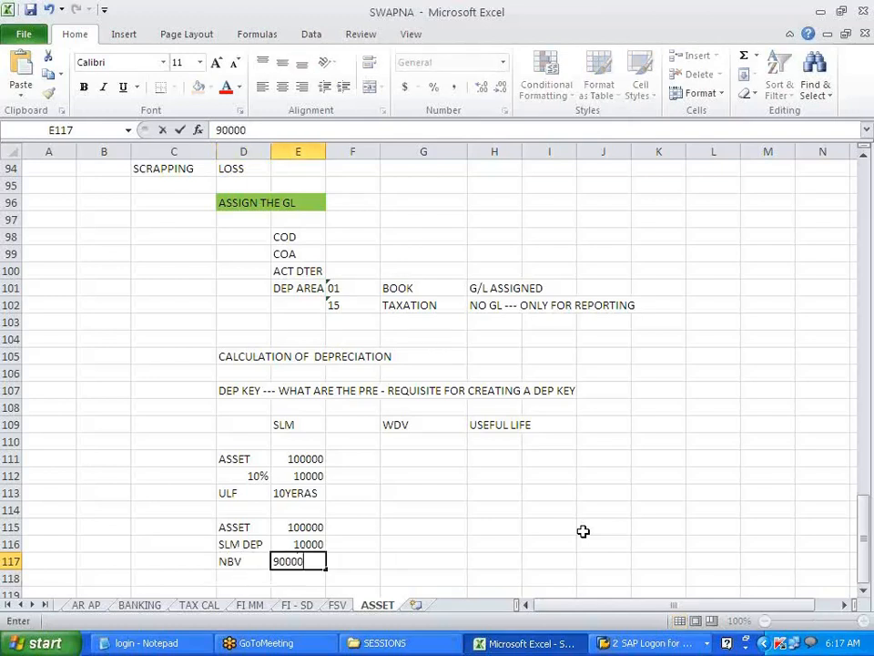
{"action": "key", "text": "Return"}
- Add a second SLM DEP 10000 and NBV 80000 in rows 118–119
{"action": "key", "text": "Left"}
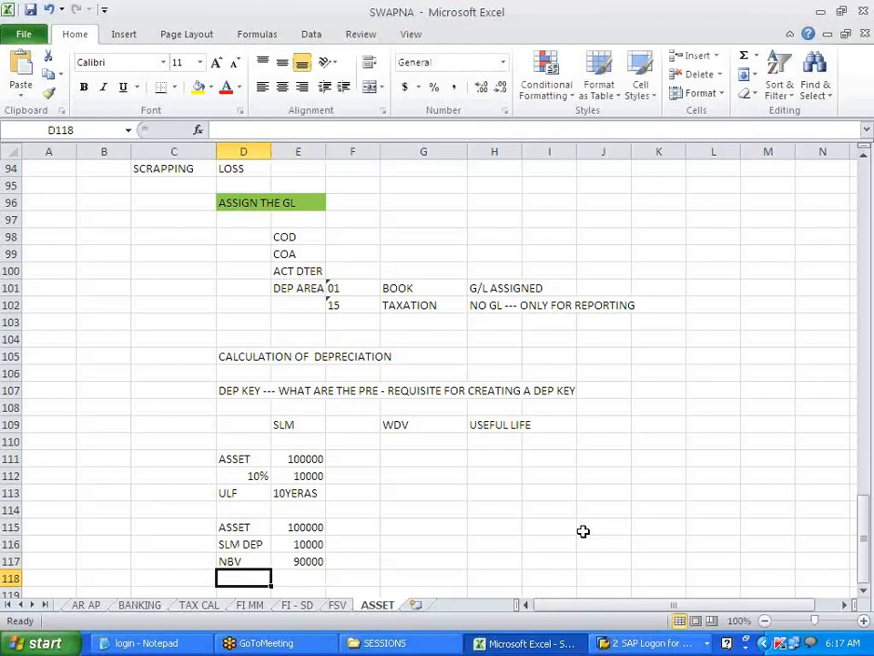
{"action": "type", "text": "SLM DEP"}
{"action": "key", "text": "Tab"}
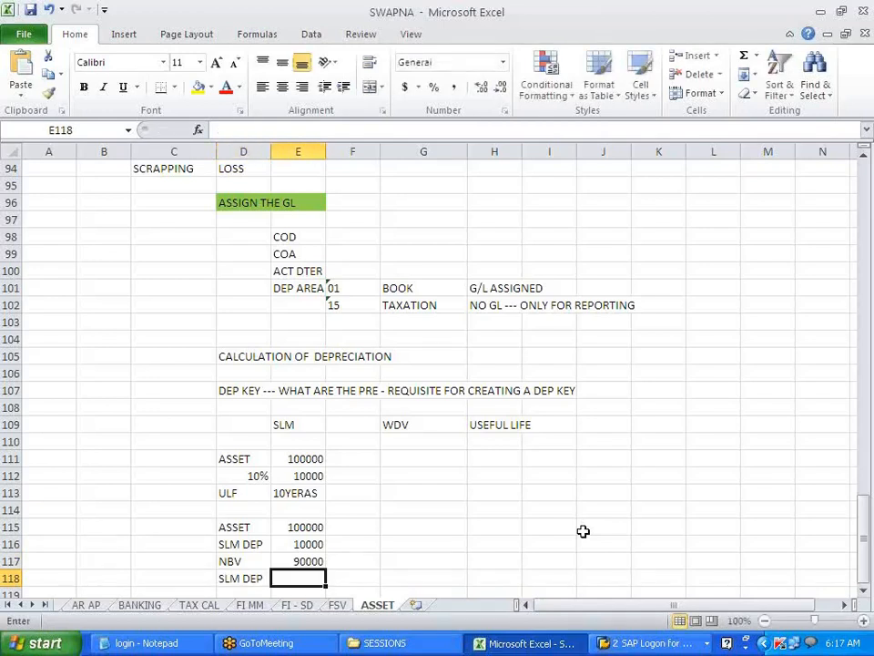
{"action": "type", "text": "10000"}
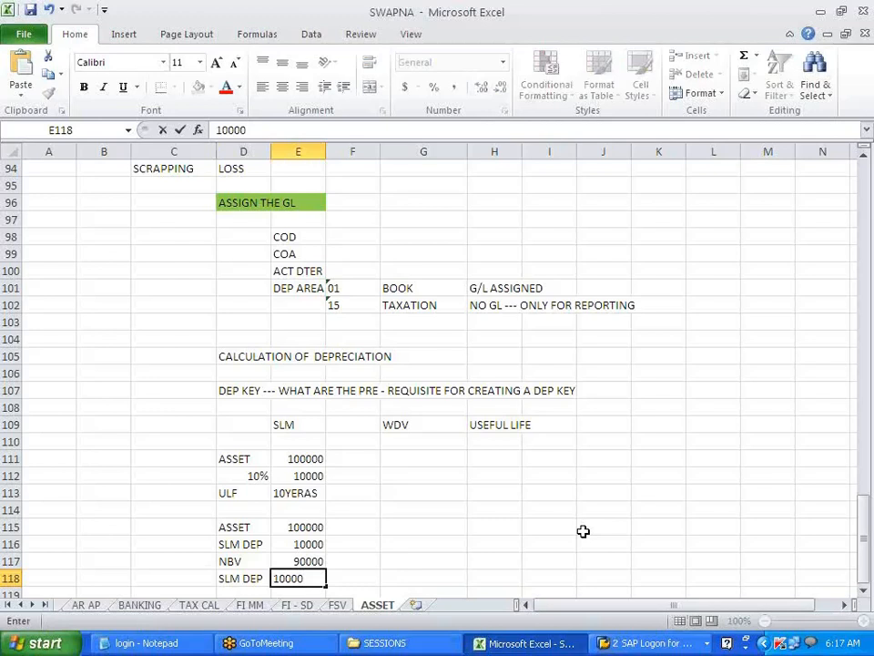
{"action": "key", "text": "Return"}
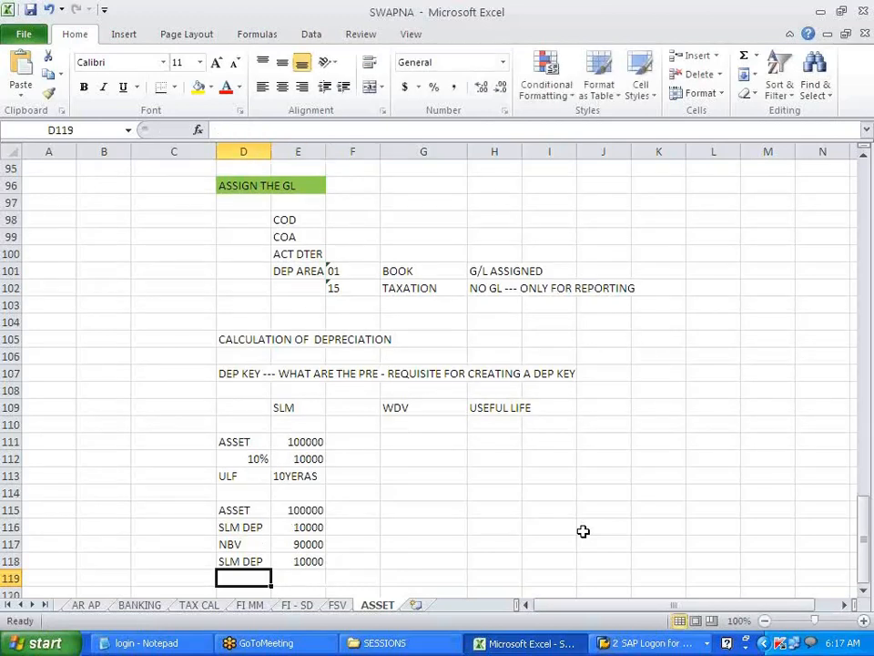
{"action": "type", "text": "NBV"}
{"action": "key", "text": "Tab"}
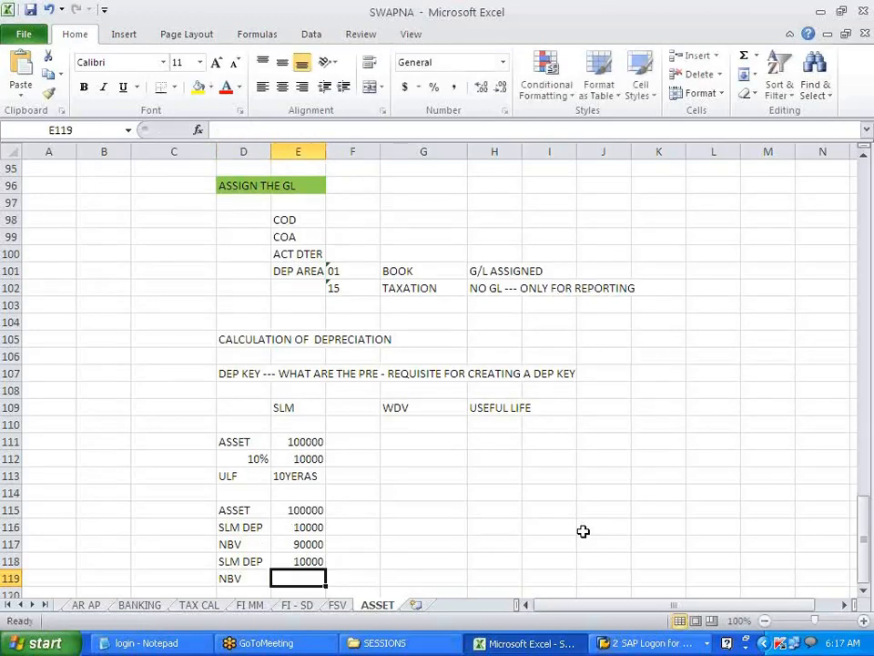
{"action": "type", "text": "80000"}
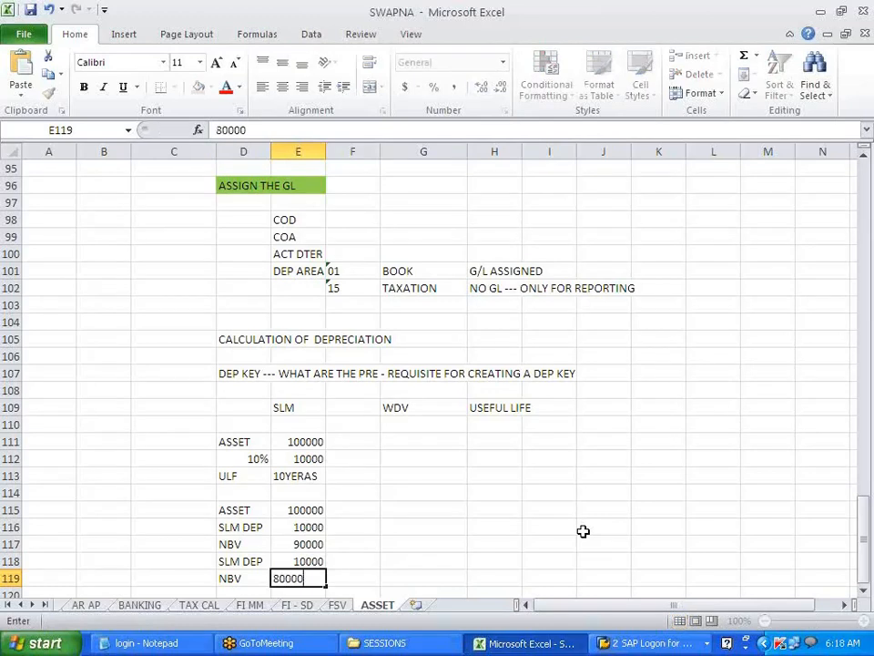
{"action": "key", "text": "Return"}
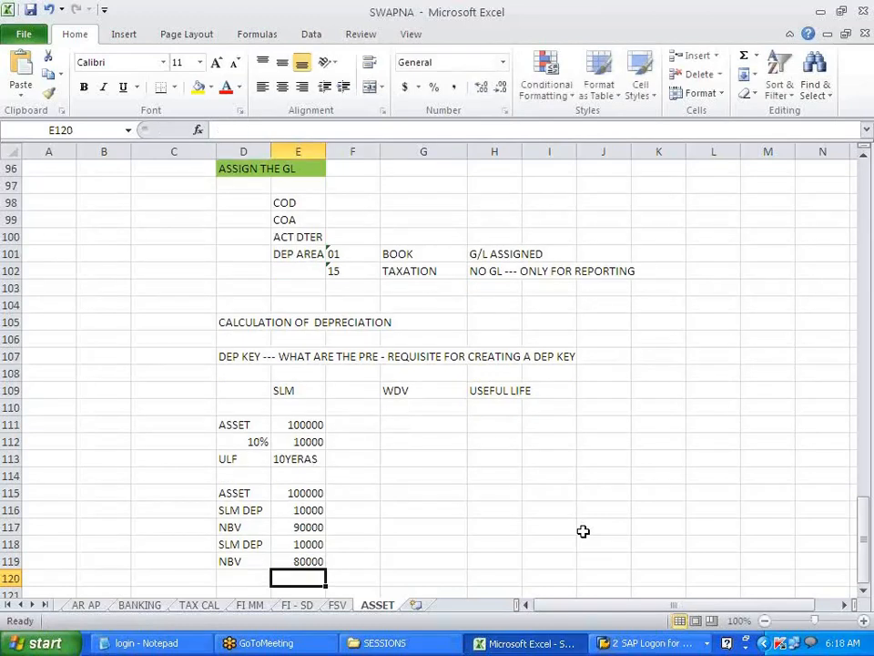
{"action": "key", "text": "Return"}
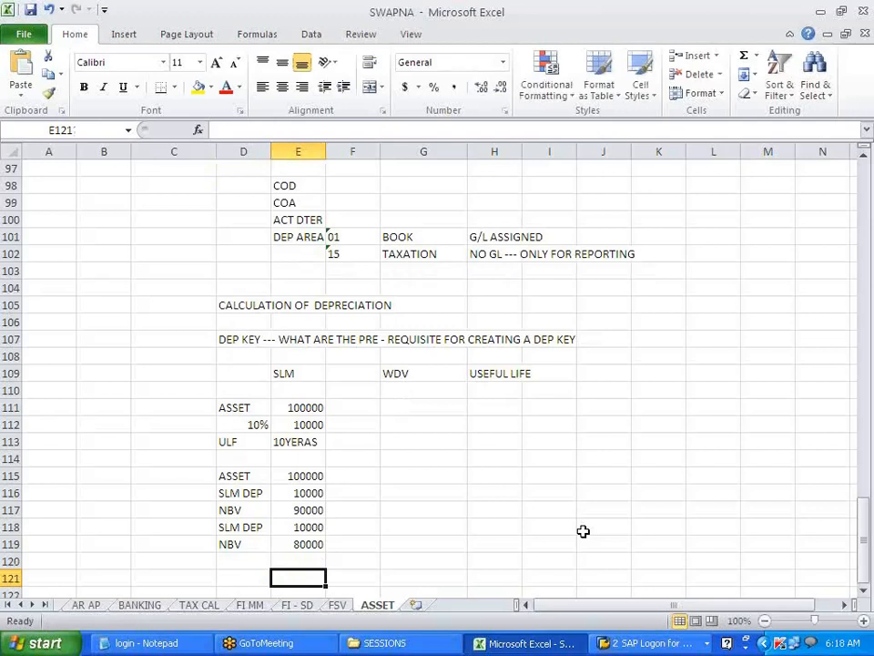
{"action": "key", "text": "Up"}
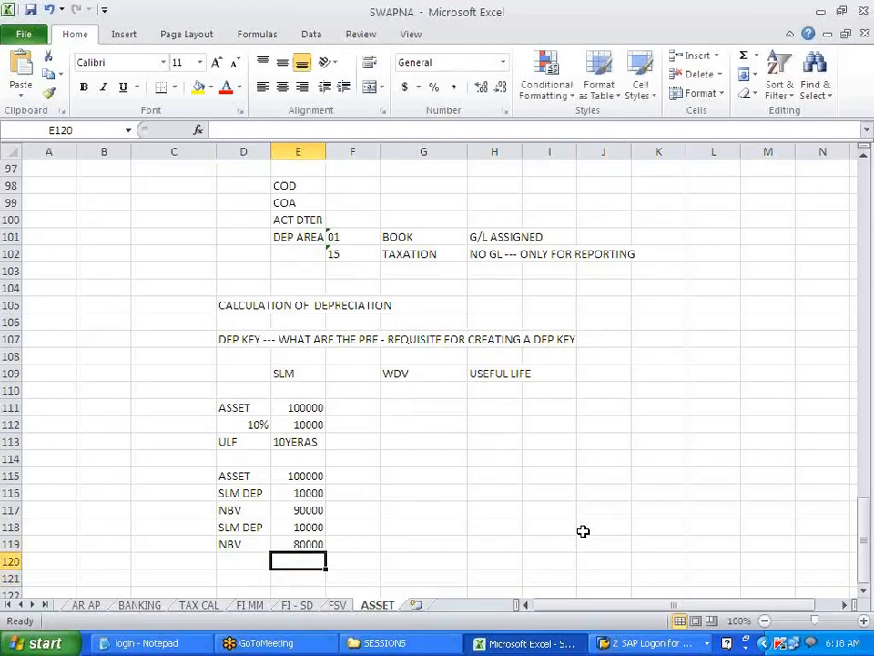
{"action": "key", "text": "Left"}
{"action": "key", "text": "Up"}
{"action": "key", "text": "Up"}
{"action": "key", "text": "Up"}
{"action": "key", "text": "Up"}
{"action": "key", "text": "Up"}
- Label the empty cell left of ASSET with ACQUISITION
{"action": "key", "text": "Right"}
{"action": "key", "text": "Left"}
{"action": "key", "text": "Left"}
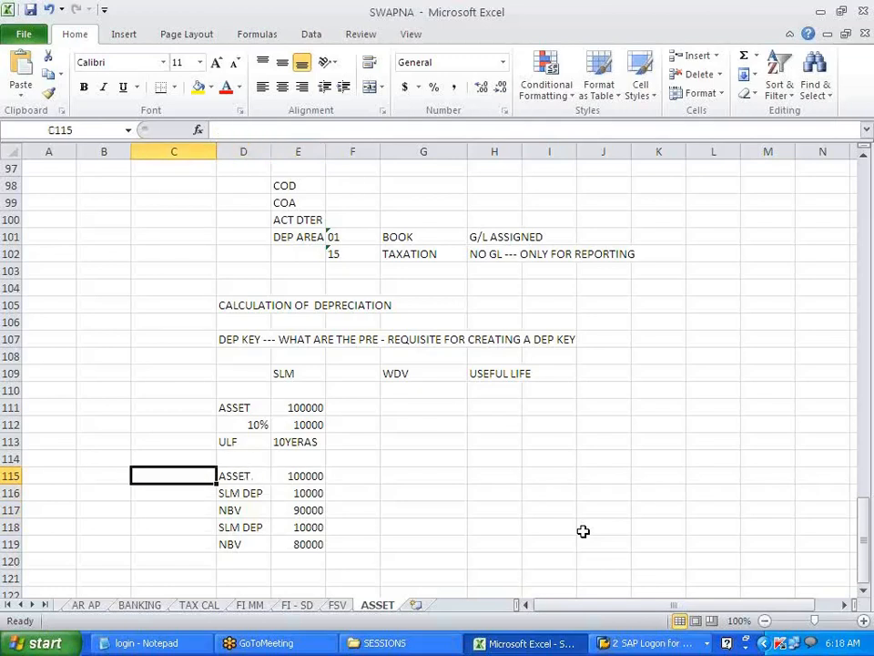
{"action": "type", "text": "AQUIS"}
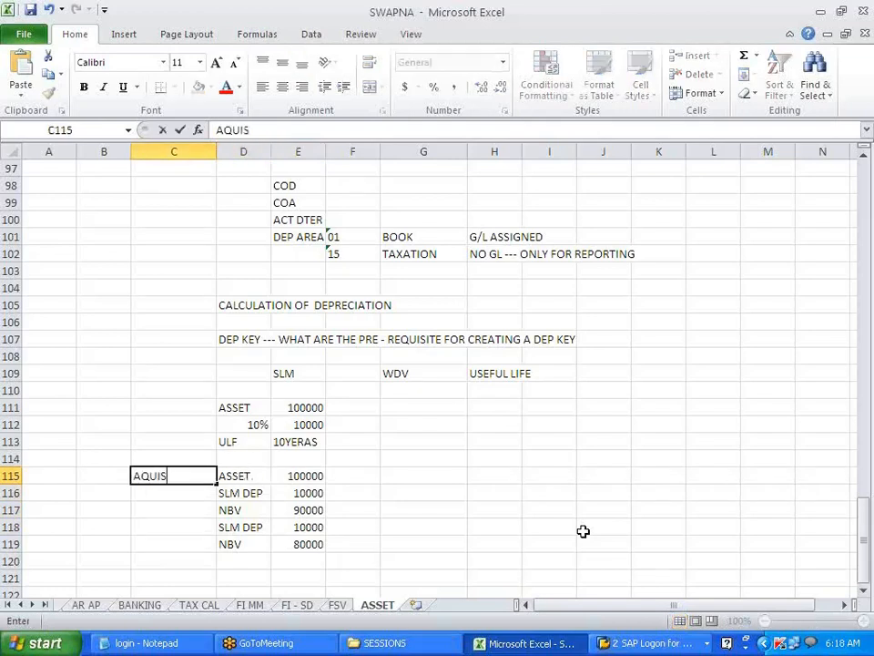
{"action": "type", "text": "ITION"}
{"action": "key", "text": "Return"}
- Enter the asset value 100000 and depreciation 10000 in the WDV column
{"action": "key", "text": "Up"}
{"action": "key", "text": "Right"}
{"action": "key", "text": "Right"}
{"action": "key", "text": "Right"}
{"action": "key", "text": "Right"}
{"action": "key", "text": "Right"}
{"action": "key", "text": "Left"}
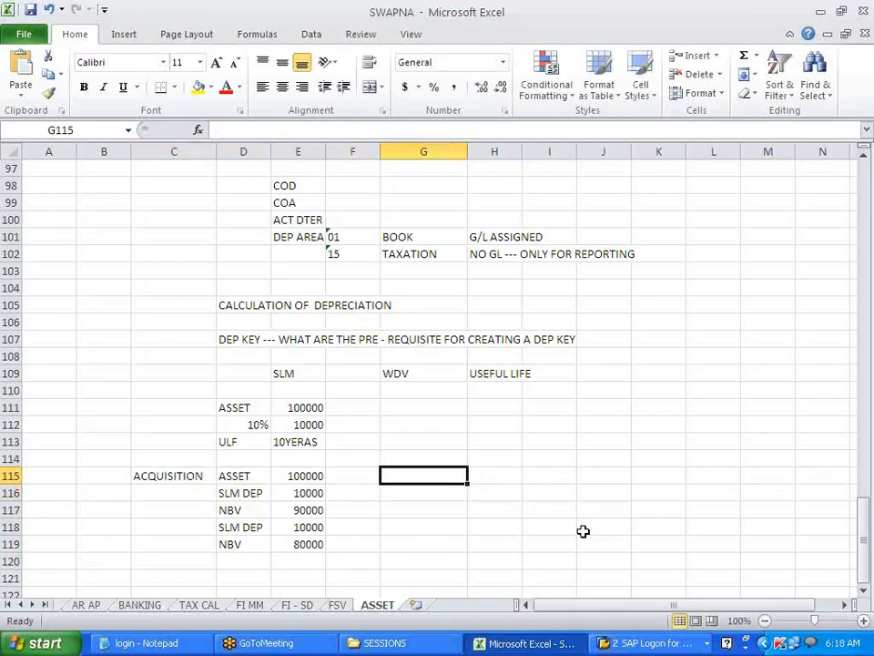
{"action": "key", "text": "Up"}
{"action": "key", "text": "Up"}
{"action": "key", "text": "Up"}
{"action": "key", "text": "Up"}
{"action": "key", "text": "Up"}
{"action": "key", "text": "Down"}
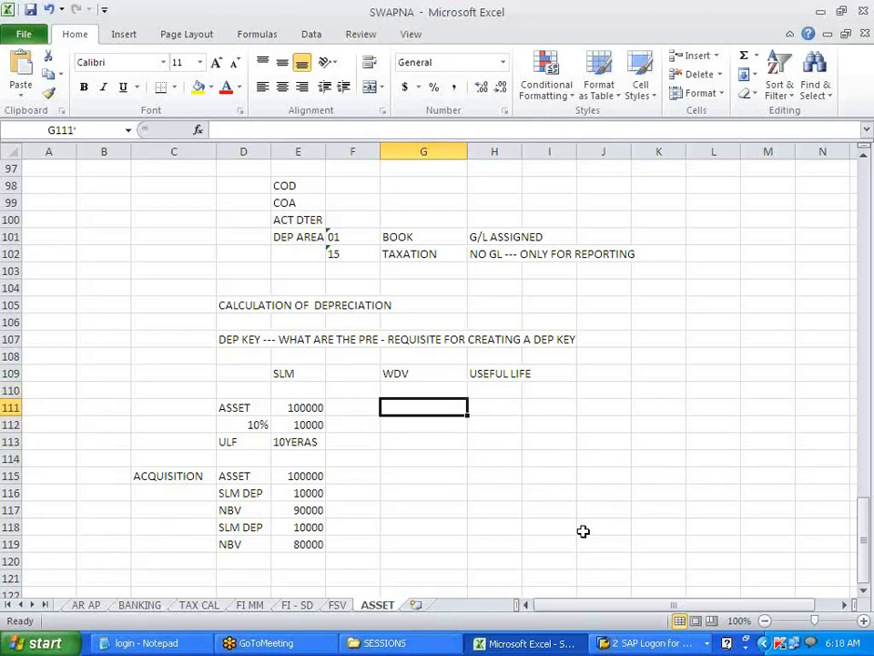
{"action": "type", "text": "10000"}
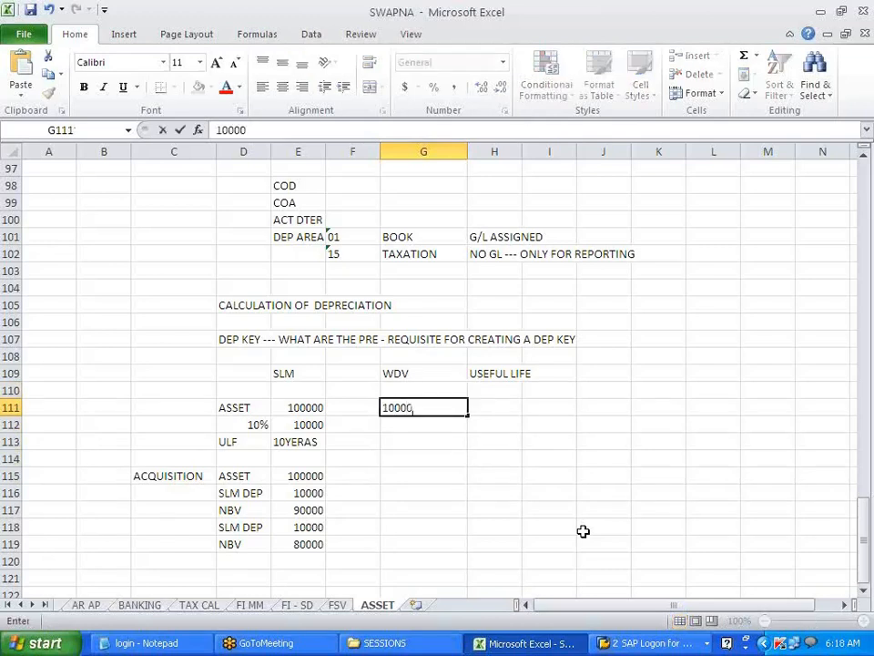
{"action": "type", "text": "0"}
{"action": "key", "text": "Return"}
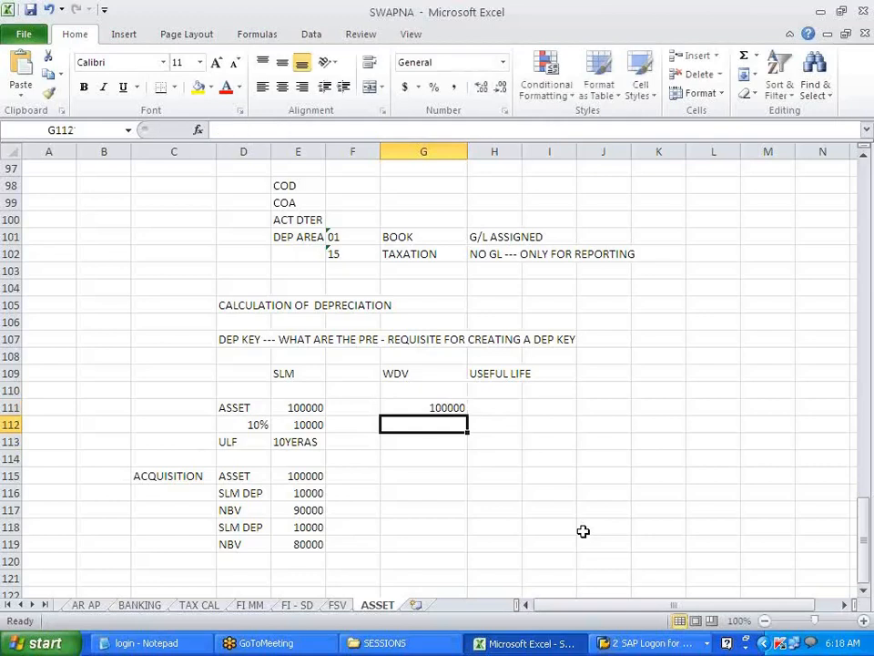
{"action": "type", "text": "10000"}
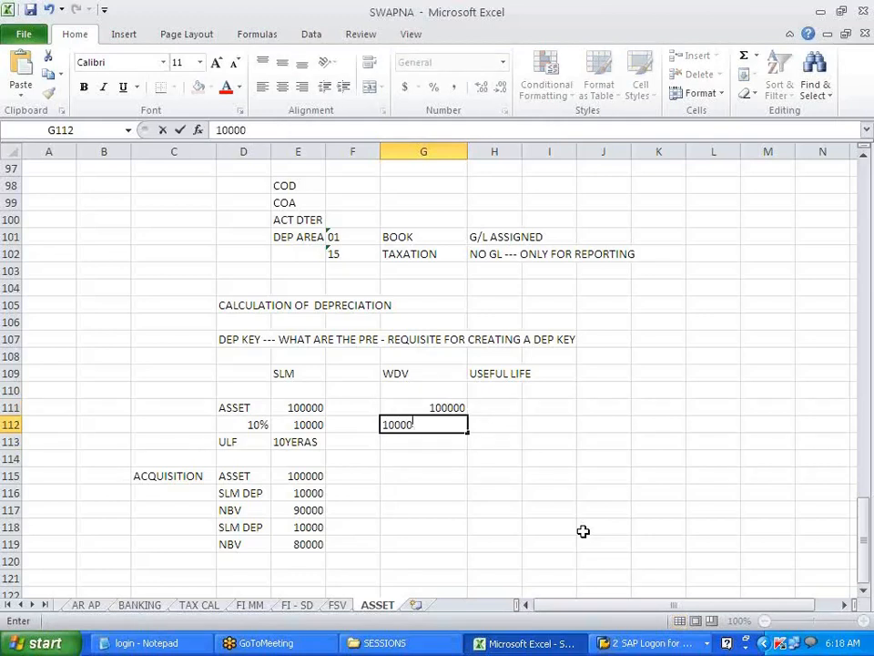
{"action": "key", "text": "Return"}
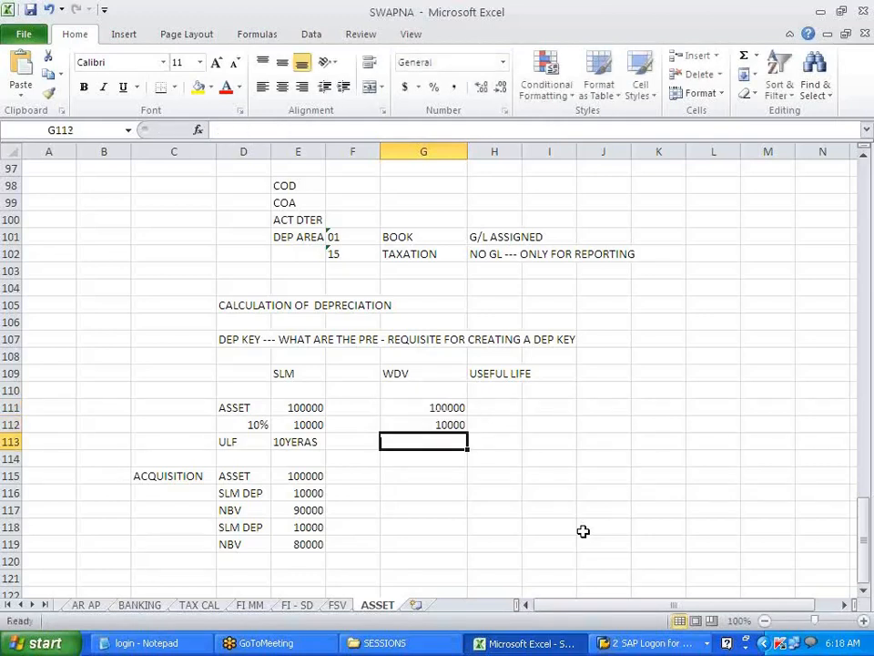
- Enter the WDV acquisition figures 100000, 10000 and 90000 net book value
{"action": "key", "text": "Down"}
{"action": "key", "text": "Down"}
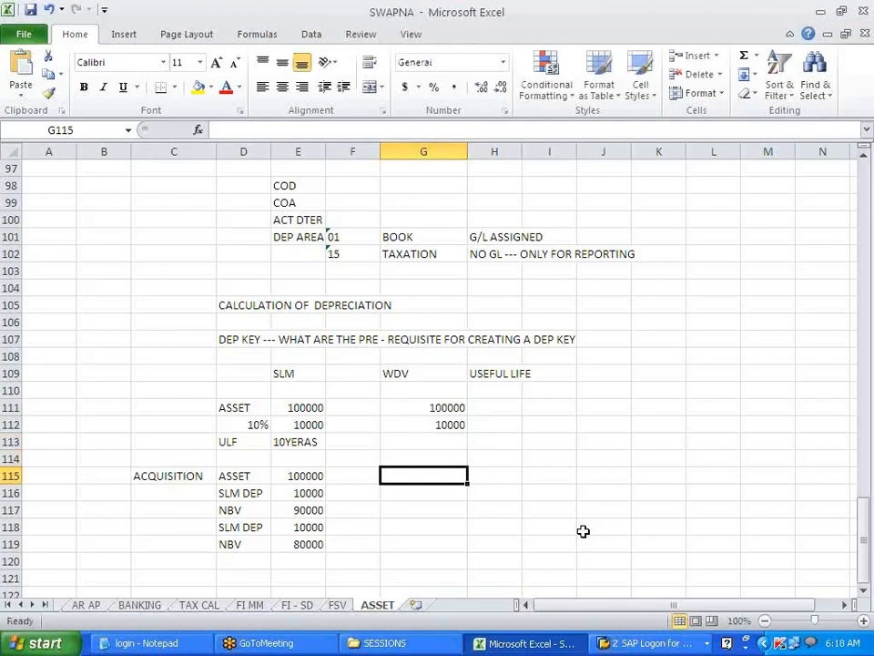
{"action": "type", "text": "100000"}
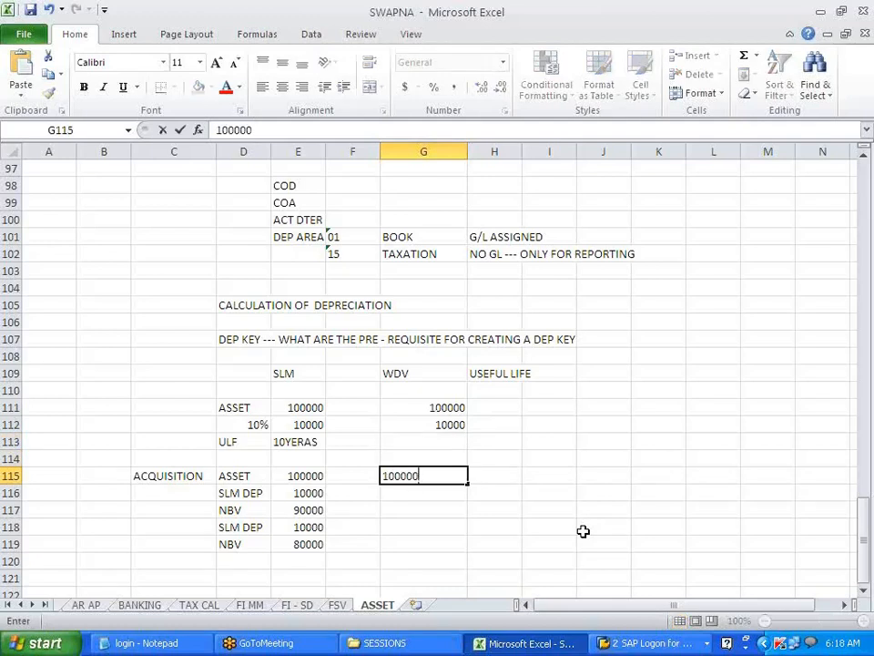
{"action": "key", "text": "Return"}
{"action": "type", "text": "10000"}
{"action": "key", "text": "Return"}
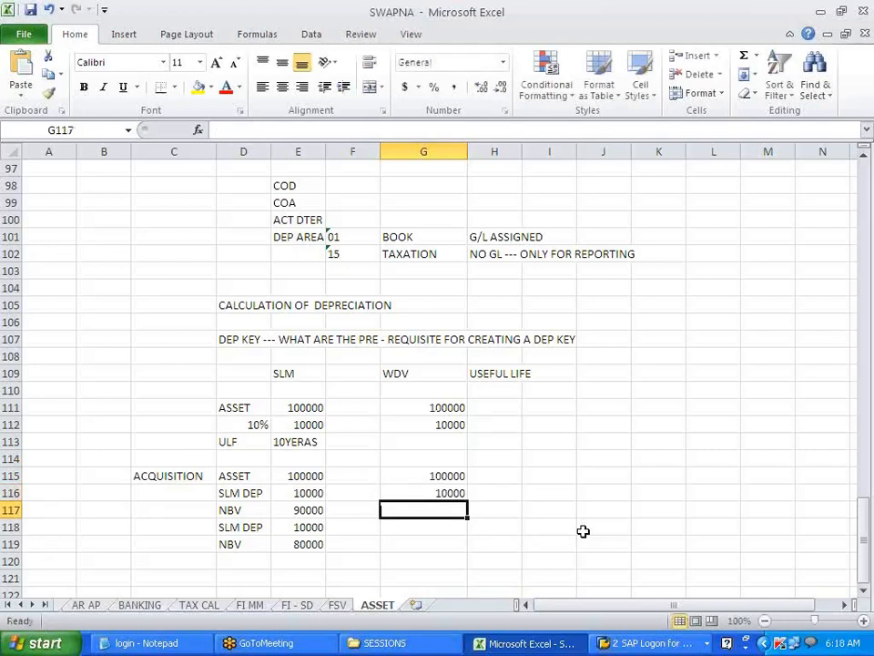
{"action": "type", "text": "90000"}
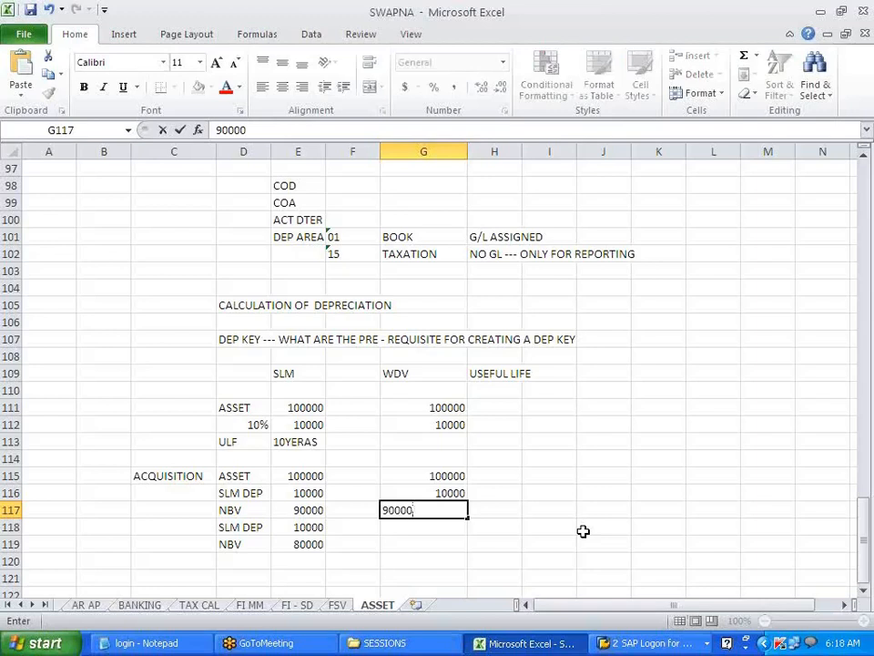
{"action": "key", "text": "Up"}
{"action": "key", "text": "Up"}
{"action": "key", "text": "Up"}
{"action": "key", "text": "Up"}
{"action": "key", "text": "Up"}
- Label cell C112 DEPRECIATION beside the 10% rate
{"action": "key", "text": "Left"}
{"action": "key", "text": "Left"}
{"action": "key", "text": "Left"}
{"action": "key", "text": "Left"}
{"action": "key", "text": "Left"}
{"action": "key", "text": "Left"}
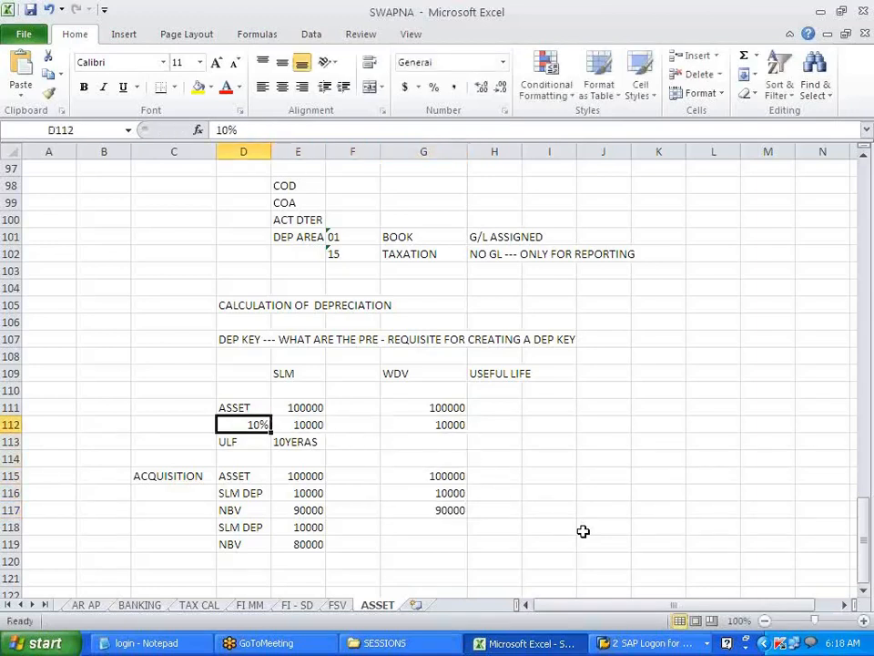
{"action": "key", "text": "Right"}
{"action": "key", "text": "Right"}
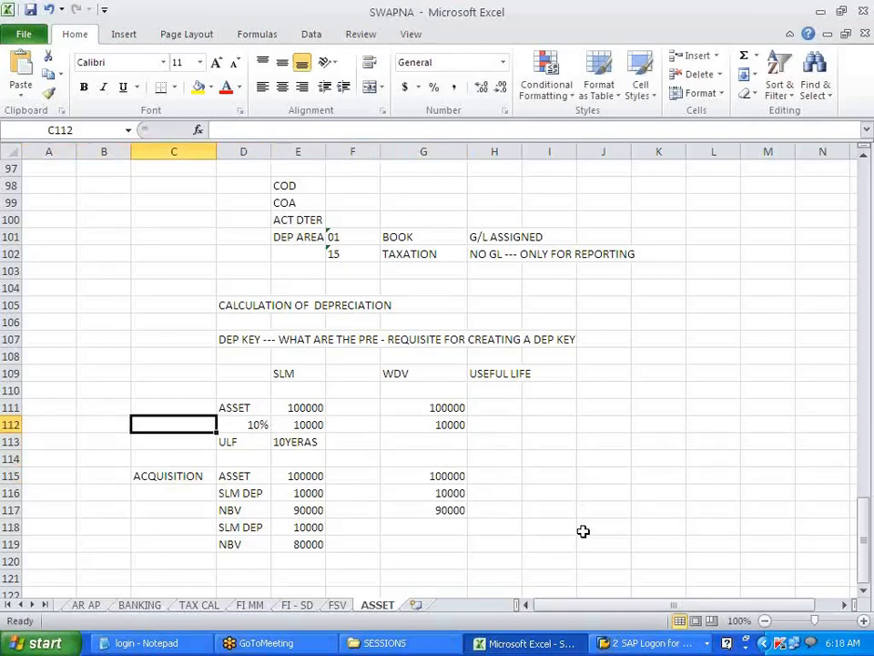
{"action": "type", "text": "DEPRECI"}
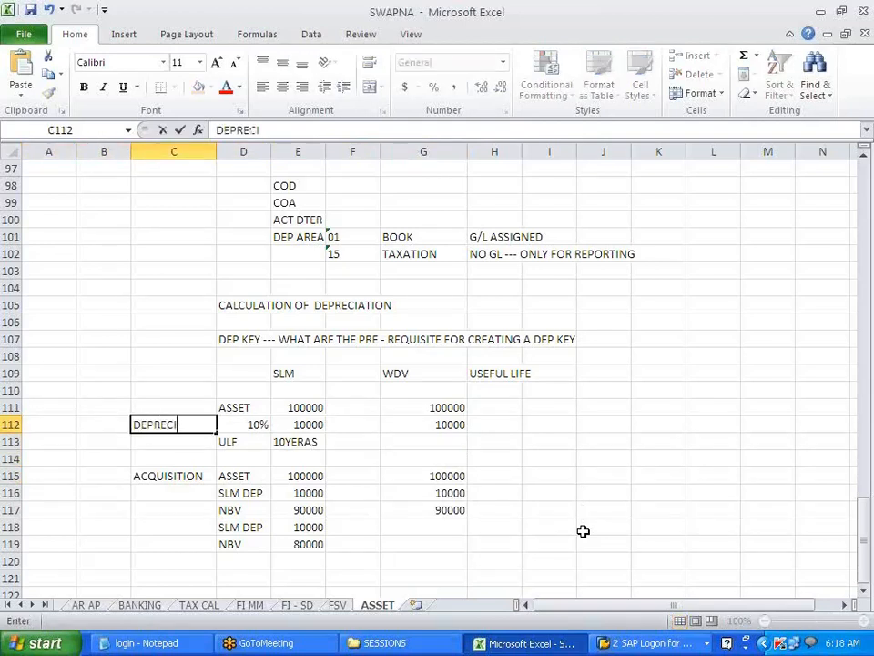
{"action": "type", "text": "ATION"}
{"action": "key", "text": "Right"}
{"action": "key", "text": "Right"}
{"action": "key", "text": "Right"}
{"action": "key", "text": "Right"}
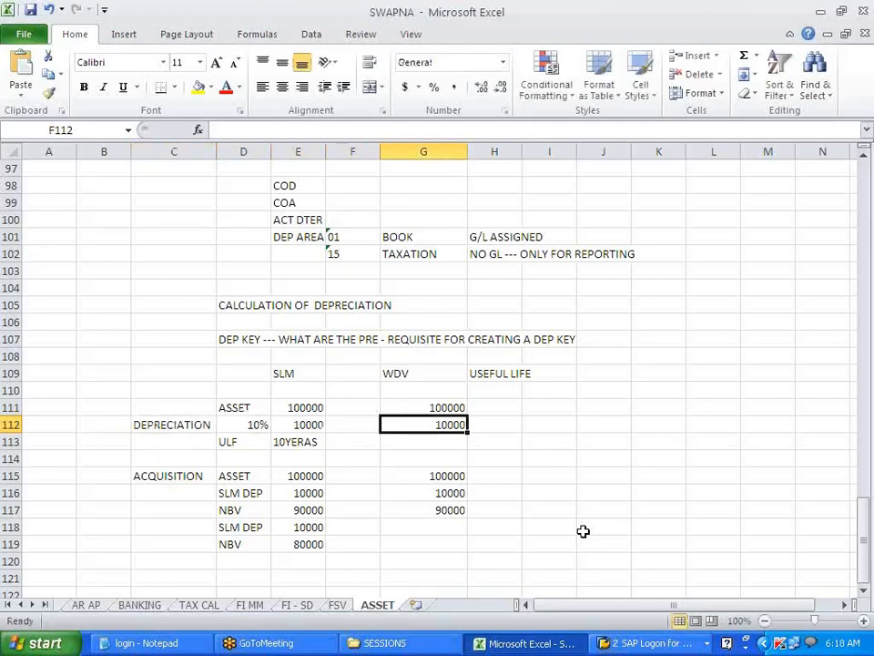
- Add second-year depreciation 9000 and net book value 81000 under WDV
{"action": "key", "text": "Down"}
{"action": "key", "text": "Down"}
{"action": "key", "text": "Down"}
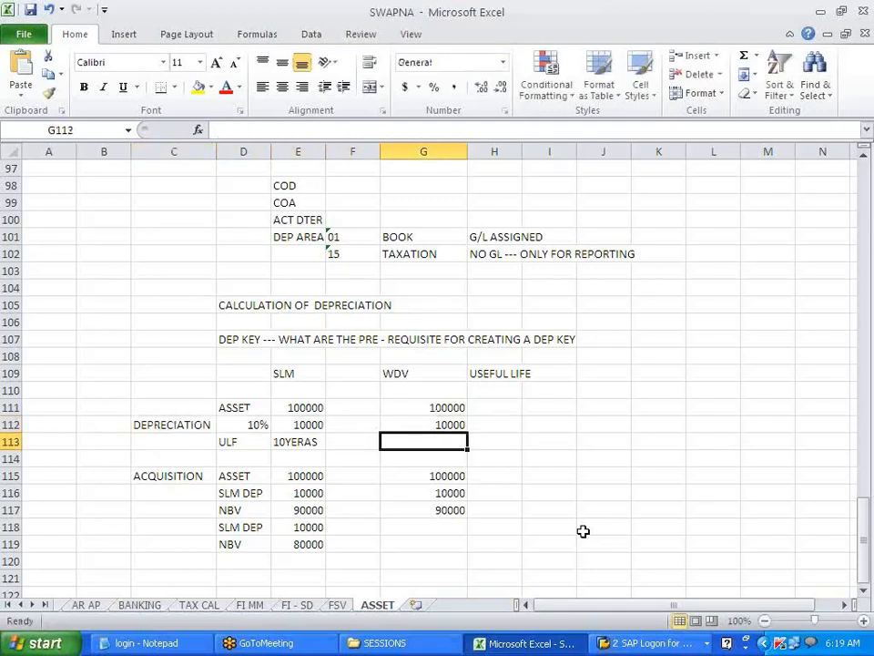
{"action": "key", "text": "Down"}
{"action": "key", "text": "Down"}
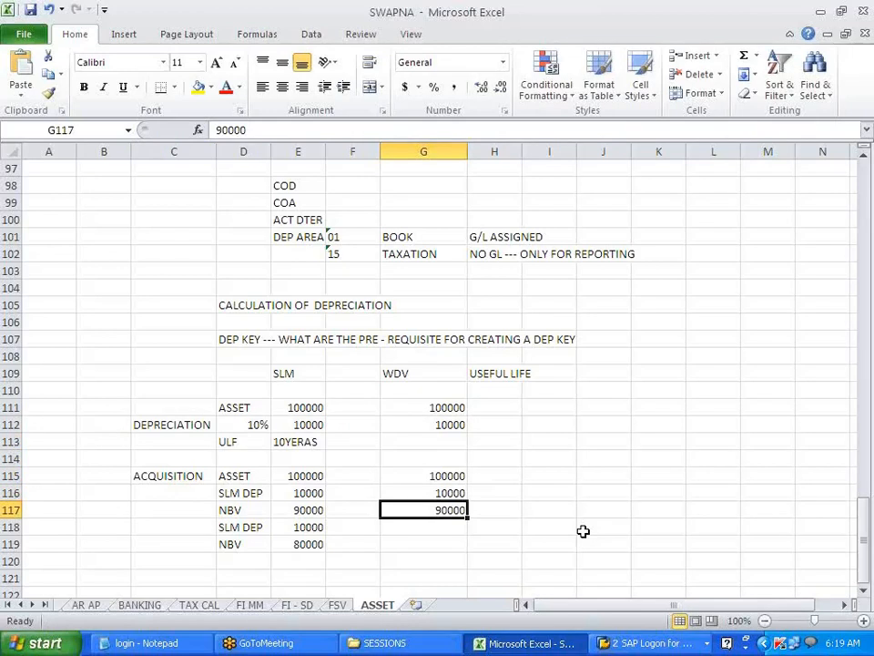
{"action": "key", "text": "Up"}
{"action": "key", "text": "Up"}
{"action": "key", "text": "Up"}
{"action": "key", "text": "Down"}
{"action": "key", "text": "Down"}
{"action": "key", "text": "Down"}
{"action": "key", "text": "Down"}
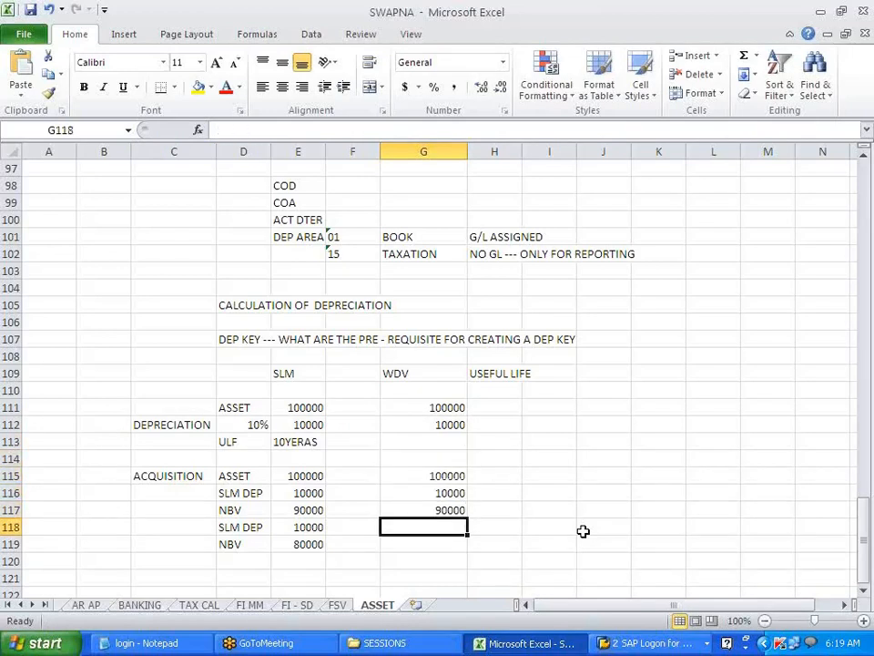
{"action": "type", "text": "9000"}
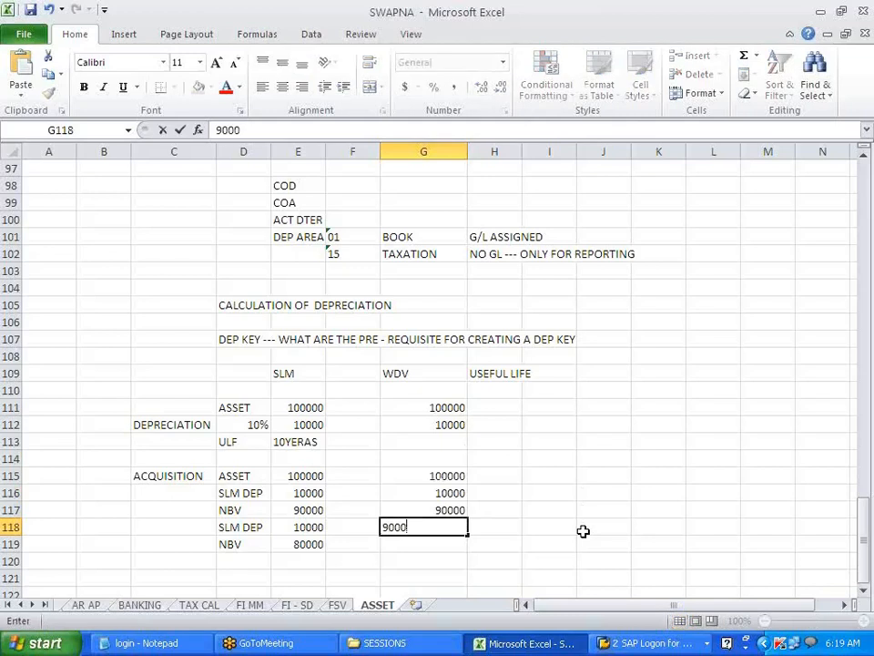
{"action": "key", "text": "Return"}
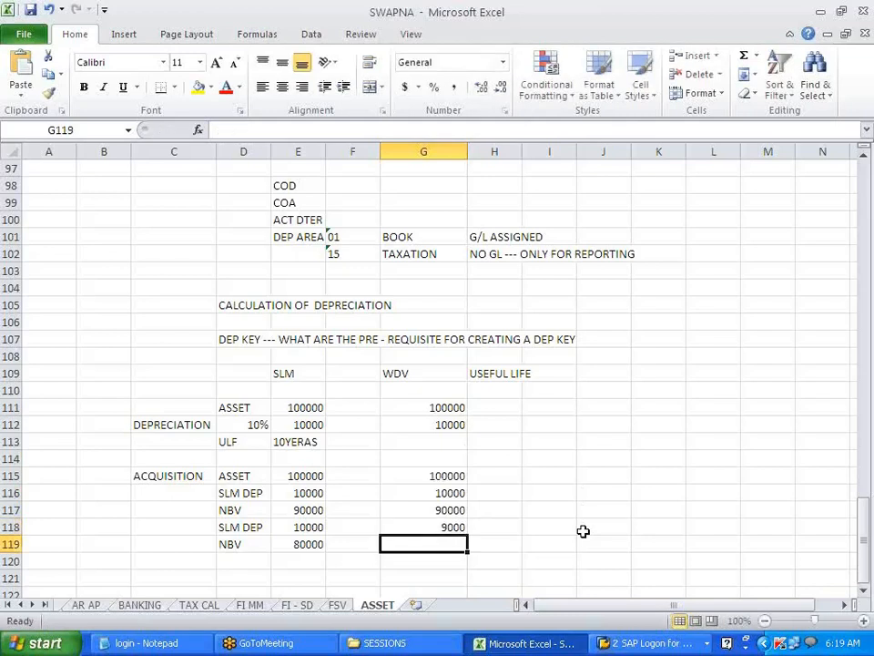
{"action": "type", "text": "81000"}
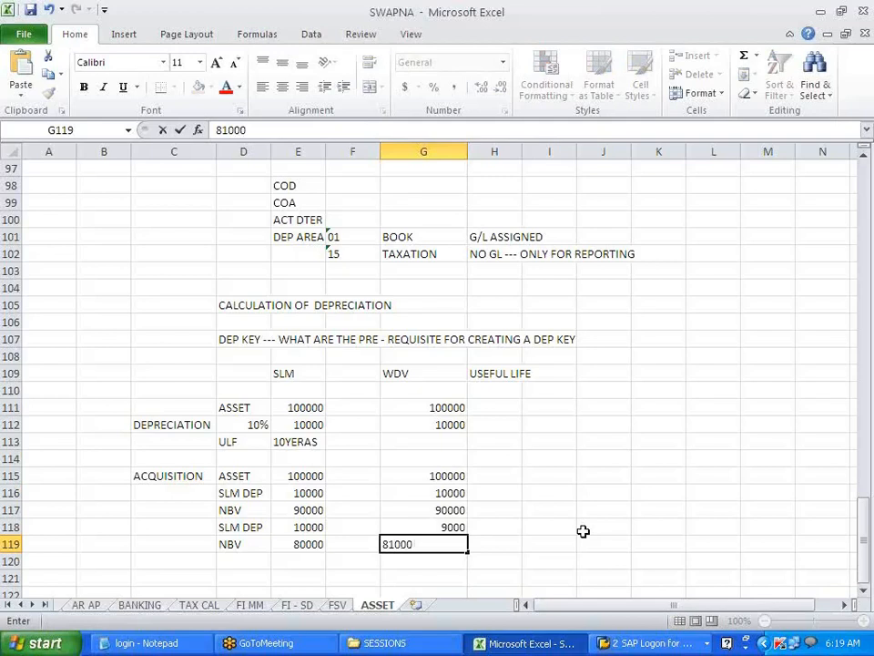
{"action": "key", "text": "Return"}
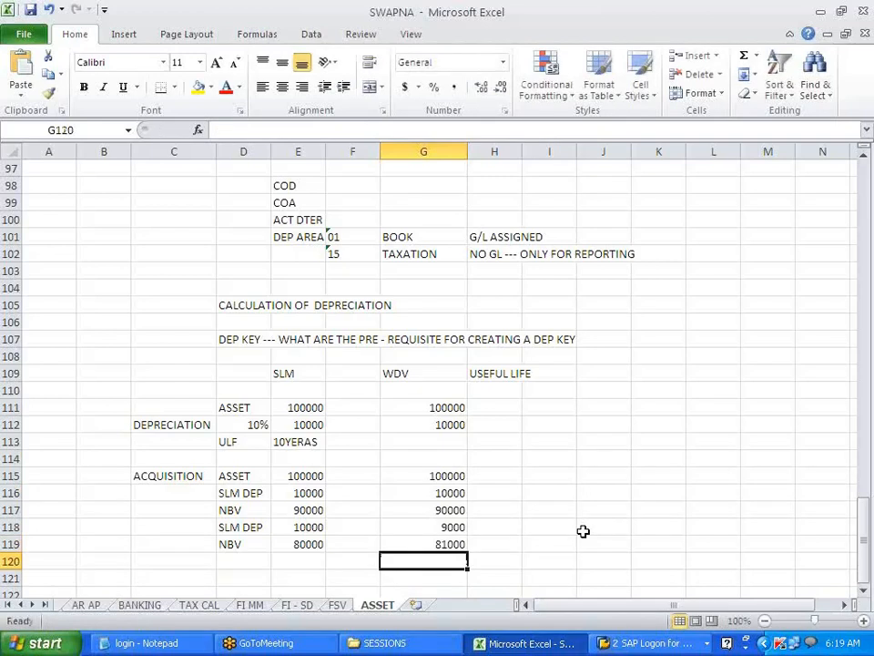
{"action": "key", "text": "Return"}
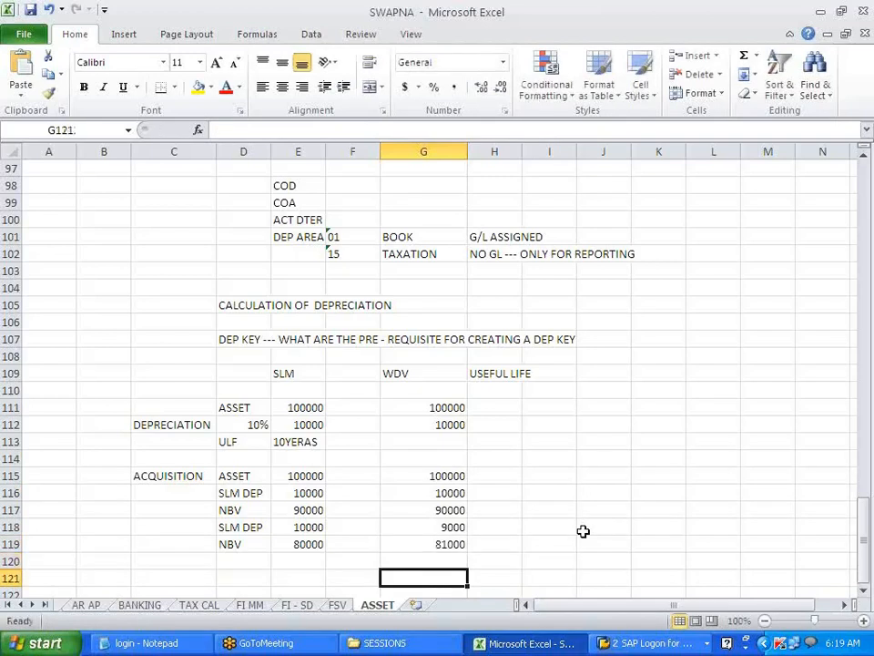
- Write the note NBV -- CAL DEP in cell G121
{"action": "type", "text": "8"}
{"action": "key", "text": "BackSpace"}
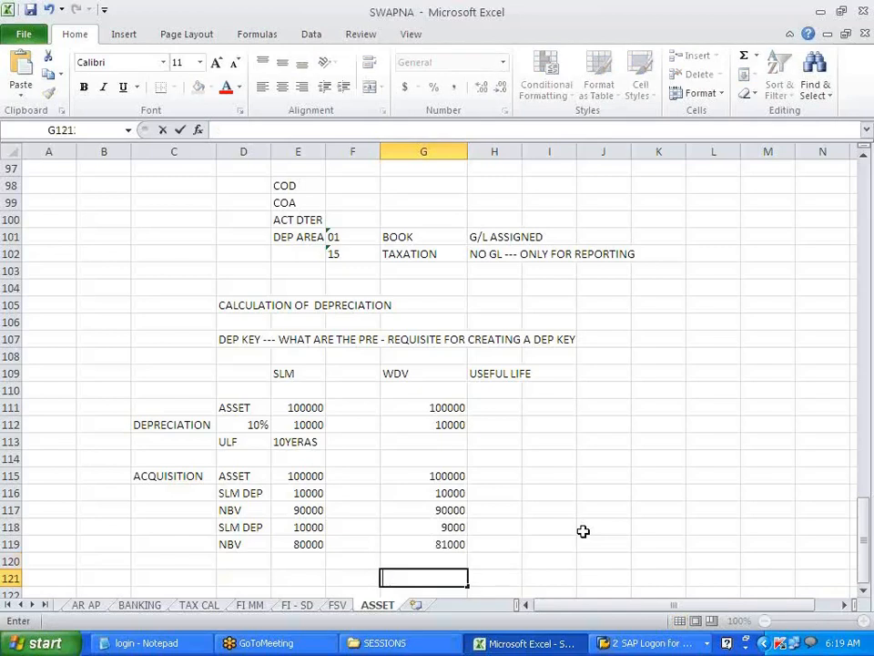
{"action": "type", "text": "NBV -- VALUE"}
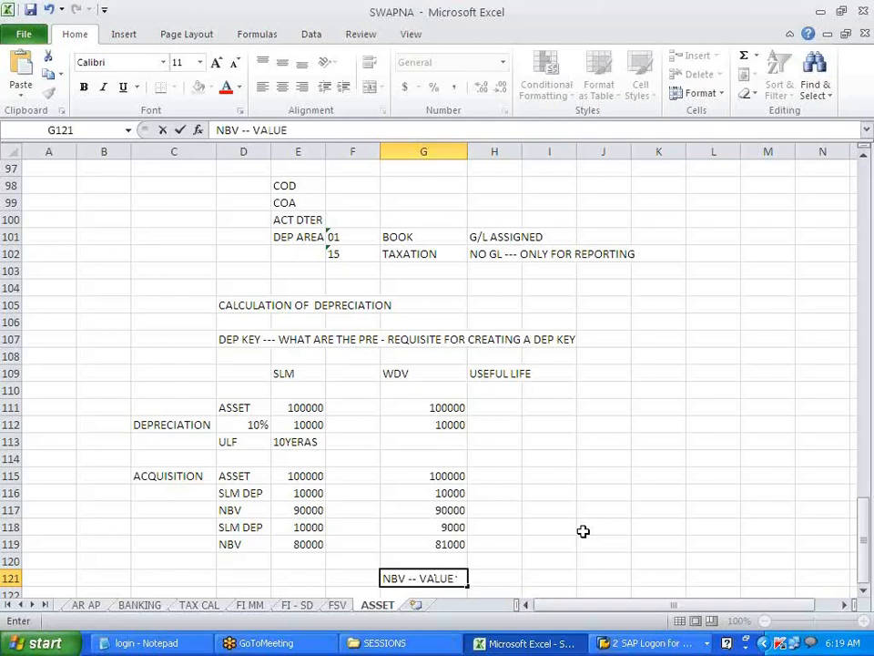
{"action": "key", "text": "BackSpace"}
{"action": "key", "text": "BackSpace"}
{"action": "key", "text": "BackSpace"}
{"action": "key", "text": "BackSpace"}
{"action": "key", "text": "BackSpace"}
{"action": "type", "text": "CAL DEP"}
{"action": "key", "text": "Left"}
{"action": "key", "text": "Left"}
{"action": "key", "text": "Left"}
- Write the label ACQUISITION VALUE in cell D121
{"action": "type", "text": "AQI"}
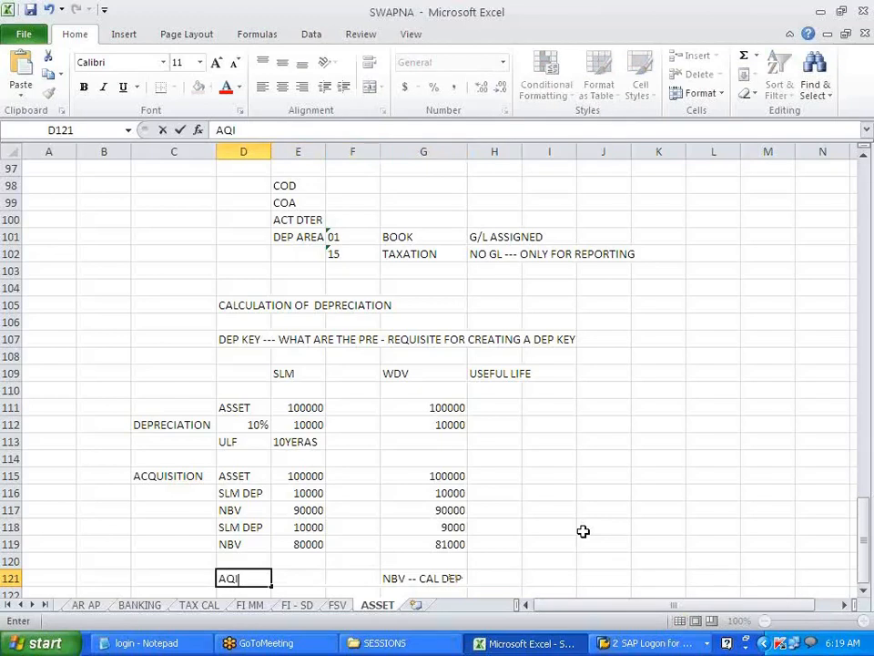
{"action": "key", "text": "BackSpace"}
{"action": "type", "text": "UIS"}
{"action": "type", "text": "O"}
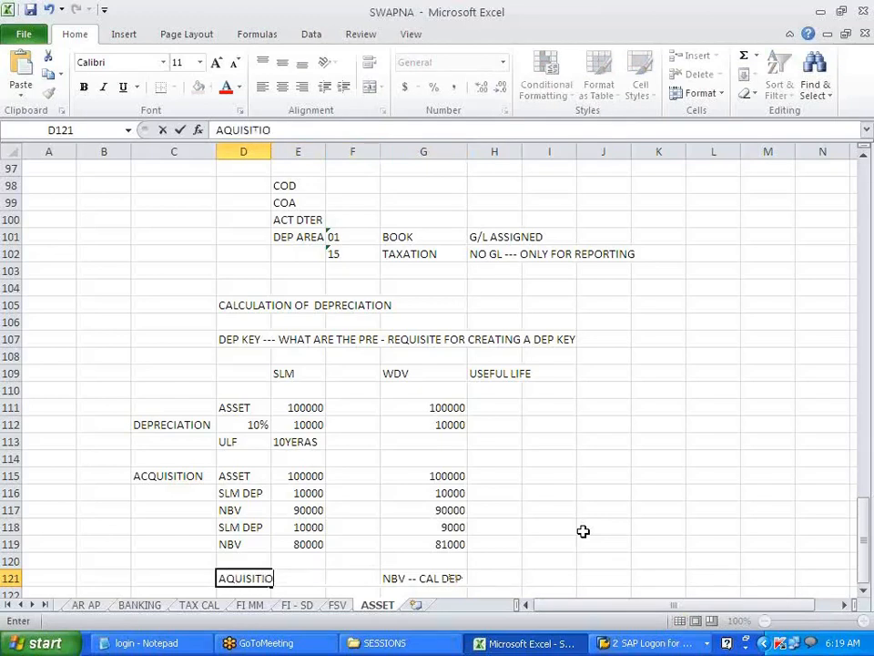
{"action": "type", "text": "N VALUE"}
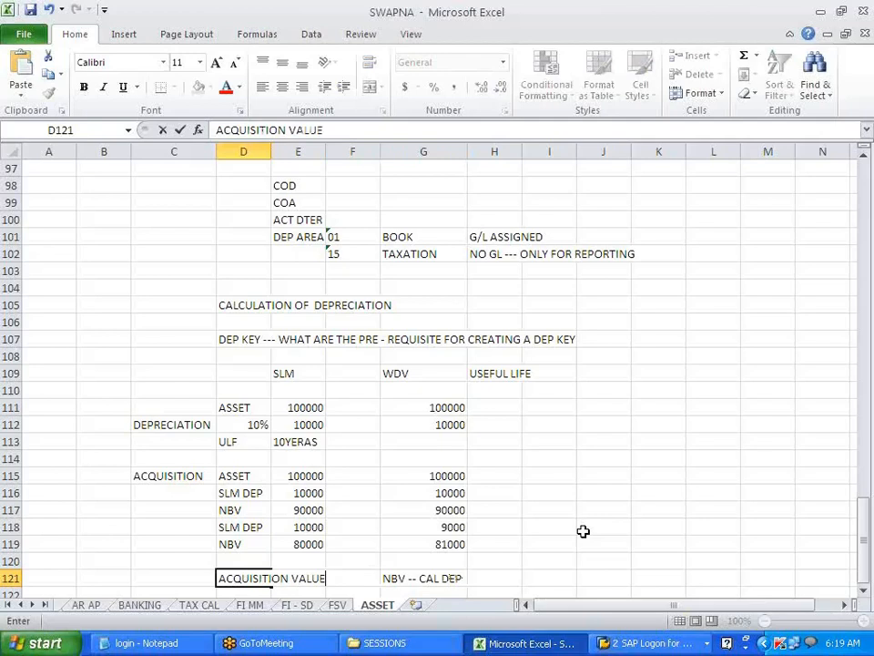
{"action": "key", "text": "Up"}
{"action": "key", "text": "Up"}
{"action": "key", "text": "Up"}
{"action": "key", "text": "Up"}
{"action": "key", "text": "Up"}
{"action": "key", "text": "Up"}
{"action": "key", "text": "Up"}
{"action": "key", "text": "Up"}
{"action": "key", "text": "Up"}
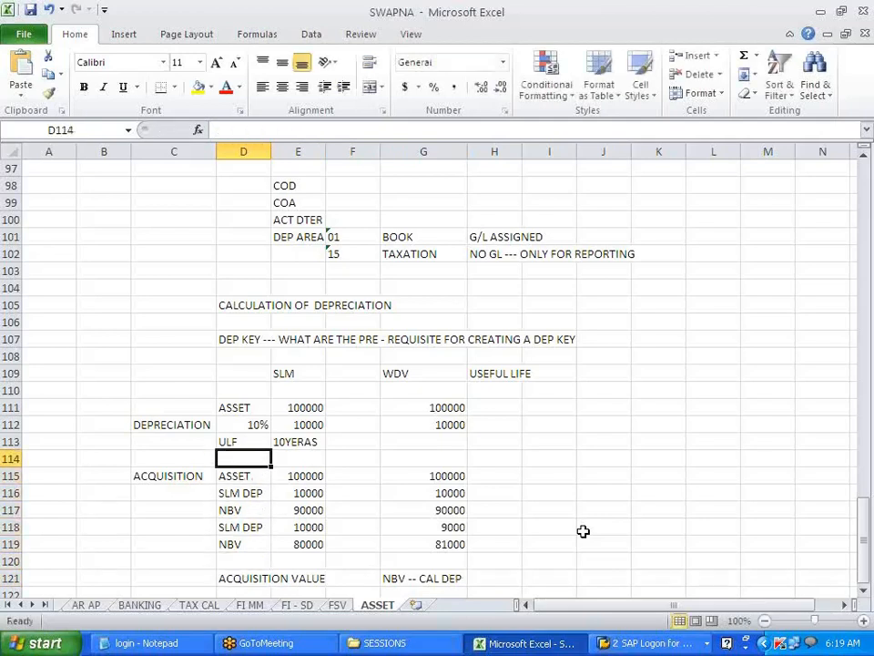
- Copy the USEFUL LIFE heading into J109
{"action": "key", "text": "Up"}
{"action": "key", "text": "Right"}
{"action": "key", "text": "Right"}
{"action": "key", "text": "Right"}
{"action": "key", "text": "Right"}
{"action": "key", "text": "Right"}
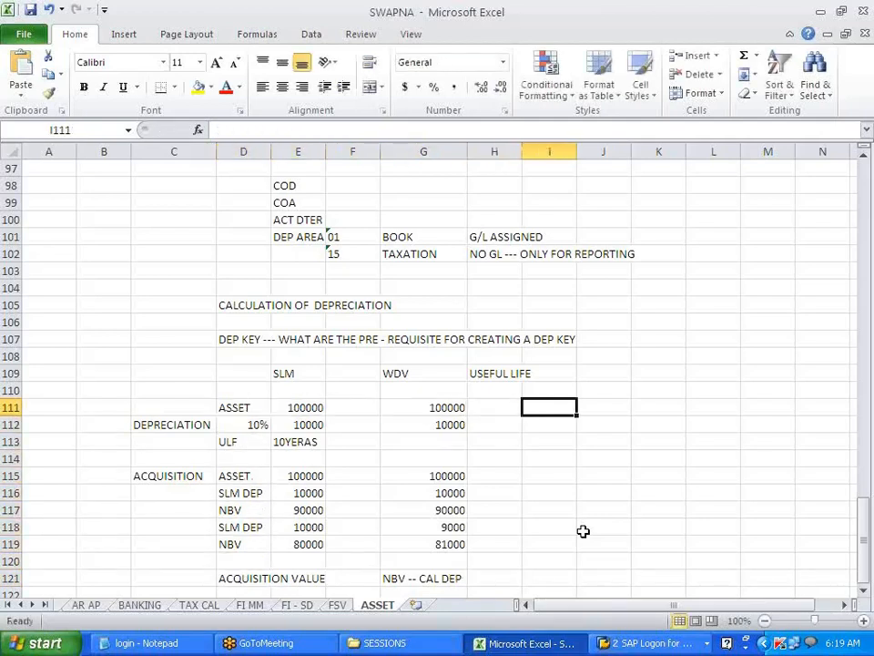
{"action": "key", "text": "Up"}
{"action": "key", "text": "Up"}
{"action": "key", "text": "Left"}
{"action": "key", "text": "ctrl+c"}
{"action": "key", "text": "Right"}
{"action": "key", "text": "Right"}
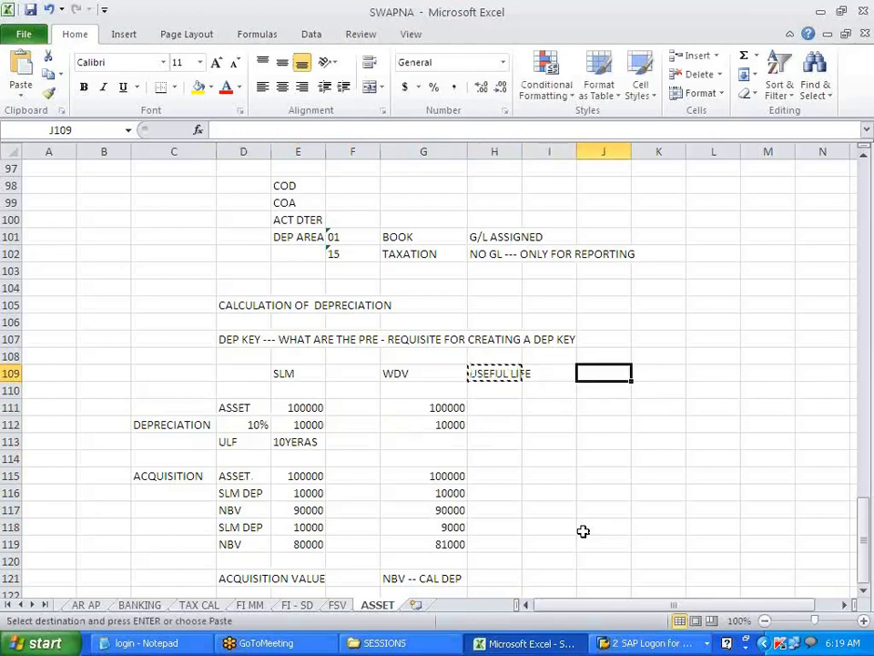
{"action": "key", "text": "ctrl+v"}
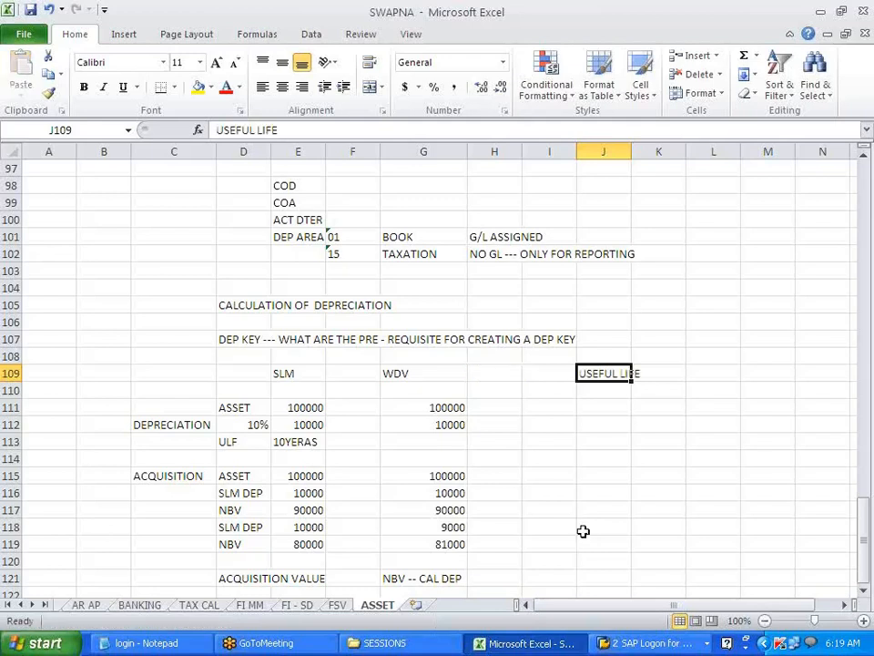
- Enter 100000 in J111 and 10 YEARS in J112
{"action": "key", "text": "Down"}
{"action": "key", "text": "Down"}
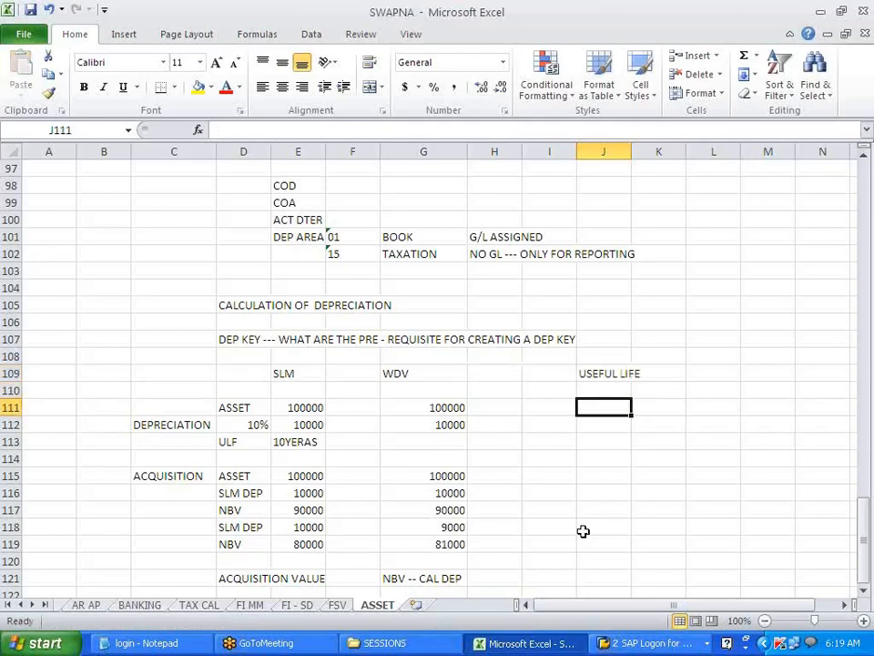
{"action": "type", "text": "100000"}
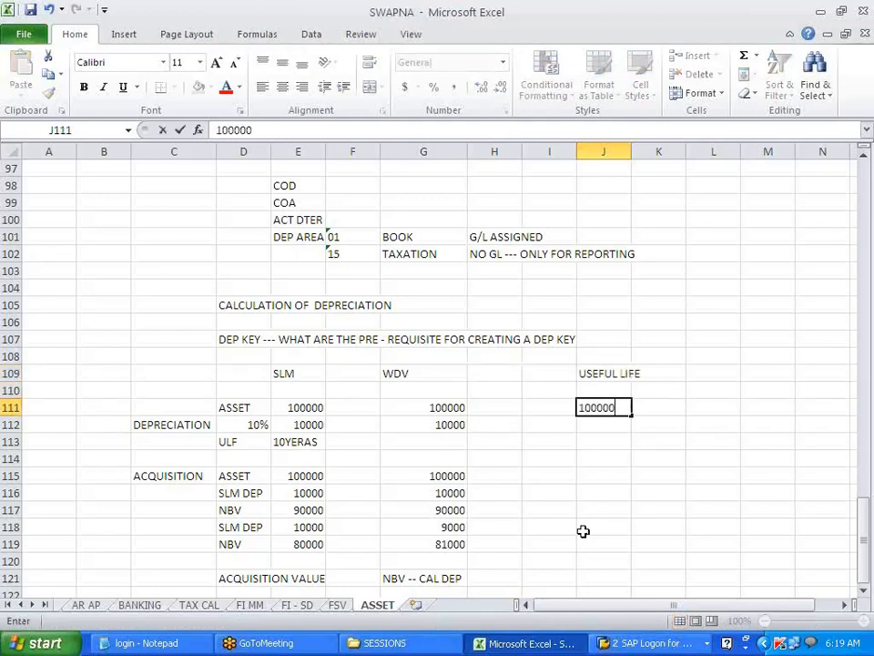
{"action": "key", "text": "Return"}
{"action": "type", "text": "100000"}
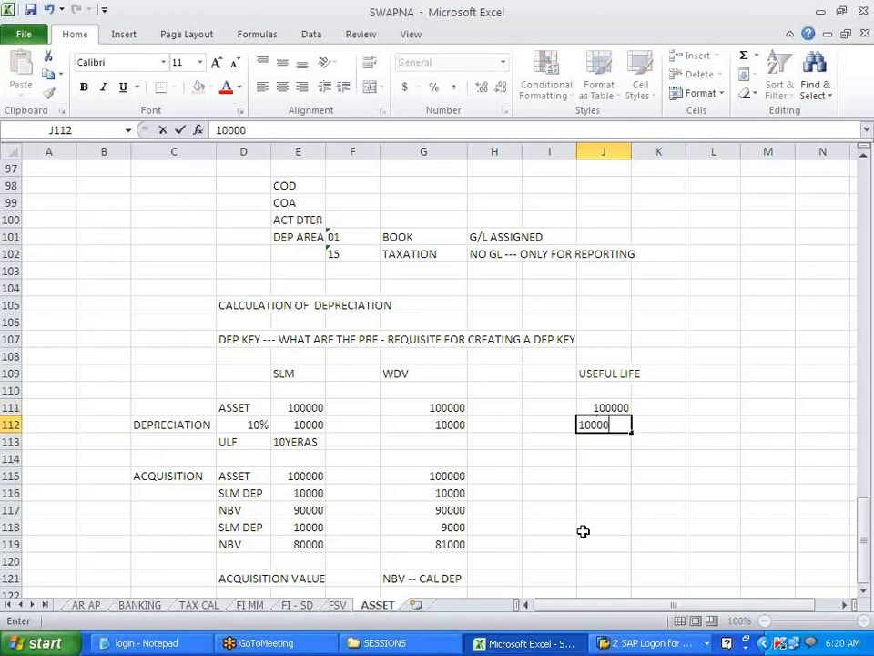
{"action": "key", "text": "BackSpace"}
{"action": "key", "text": "BackSpace"}
{"action": "key", "text": "BackSpace"}
{"action": "key", "text": "BackSpace"}
{"action": "key", "text": "BackSpace"}
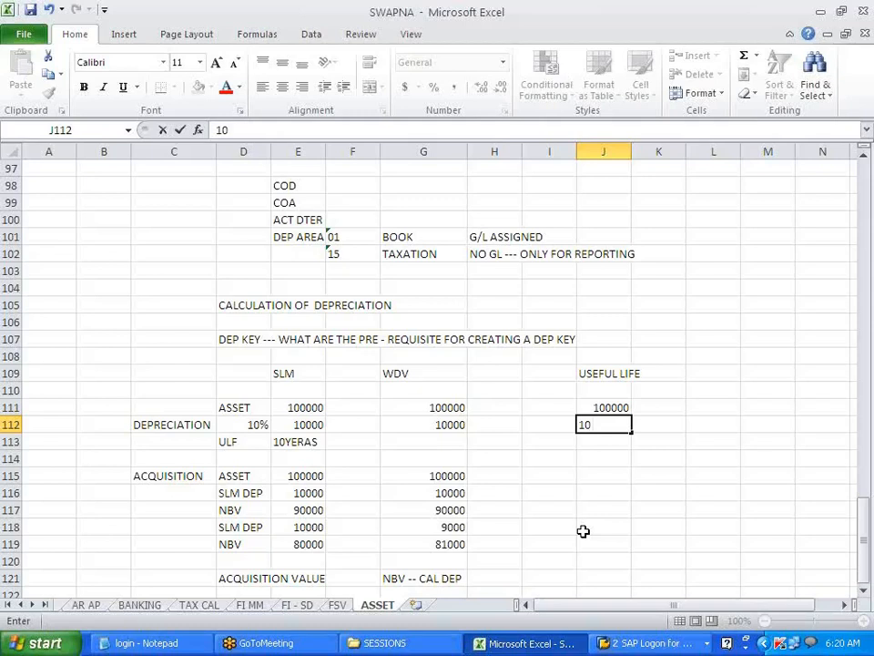
{"action": "type", "text": "0 YEARS"}
{"action": "key", "text": "Return"}
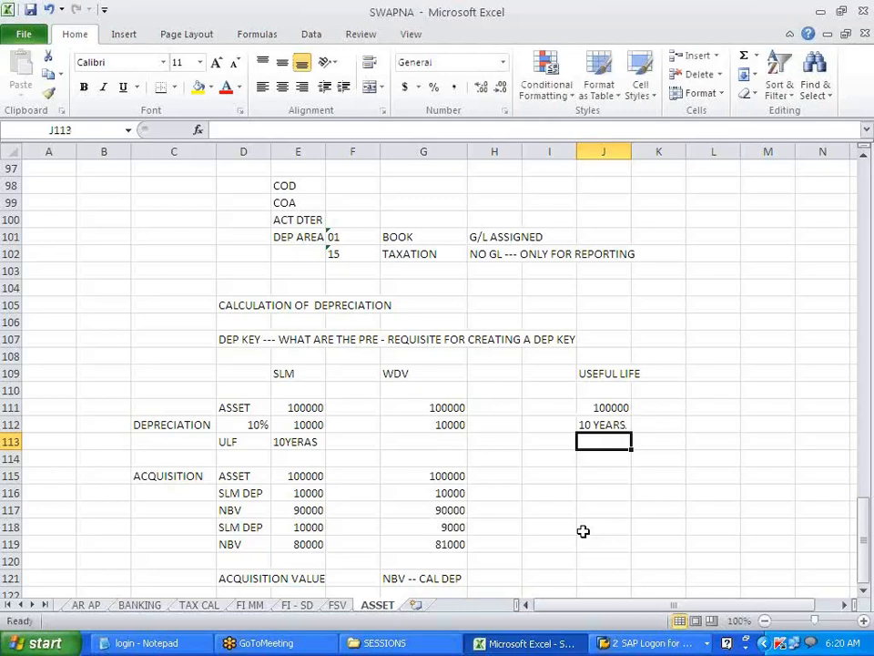
- Add the note DEP IS CAL BASED ON THE USEFUL LIFE OF ASSET in I114
{"action": "key", "text": "Return"}
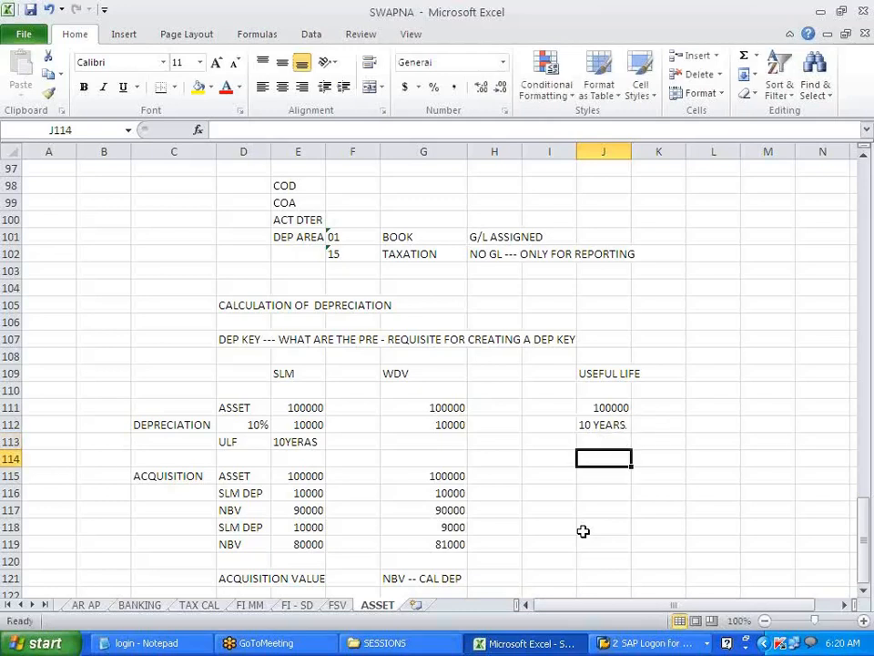
{"action": "key", "text": "Left"}
{"action": "type", "text": "DE"}
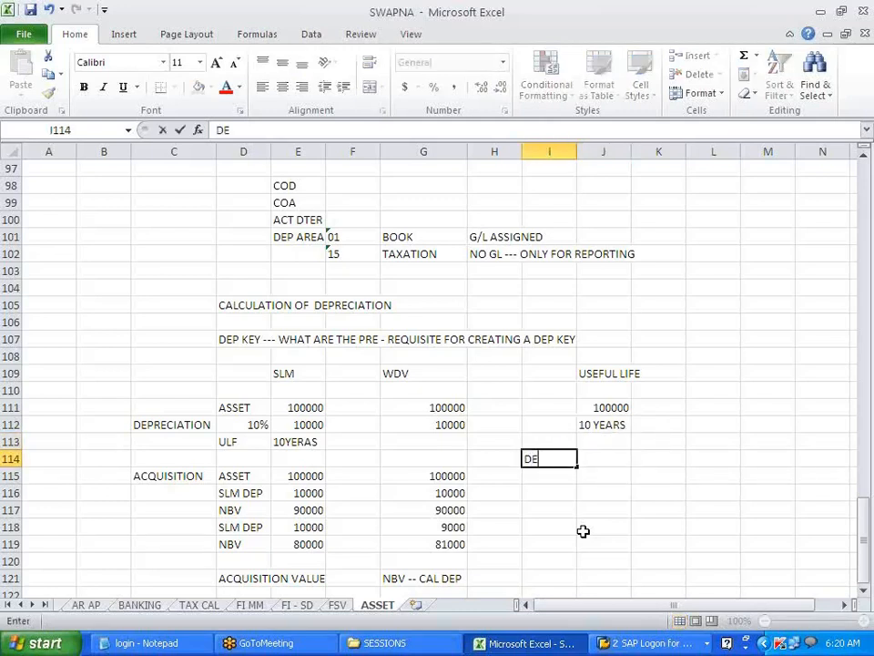
{"action": "type", "text": "P IS CAL BASED "}
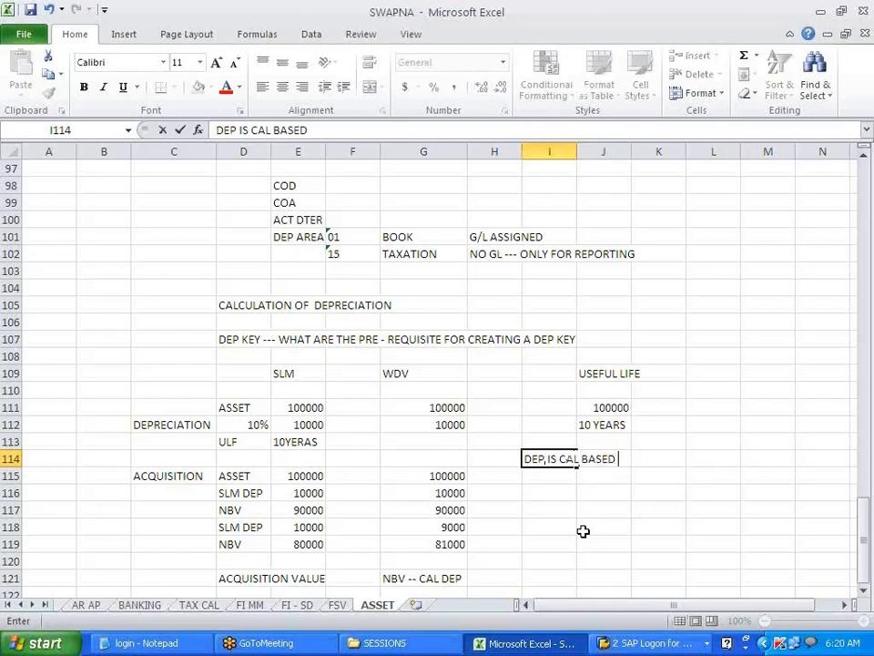
{"action": "type", "text": "ON THE USE"}
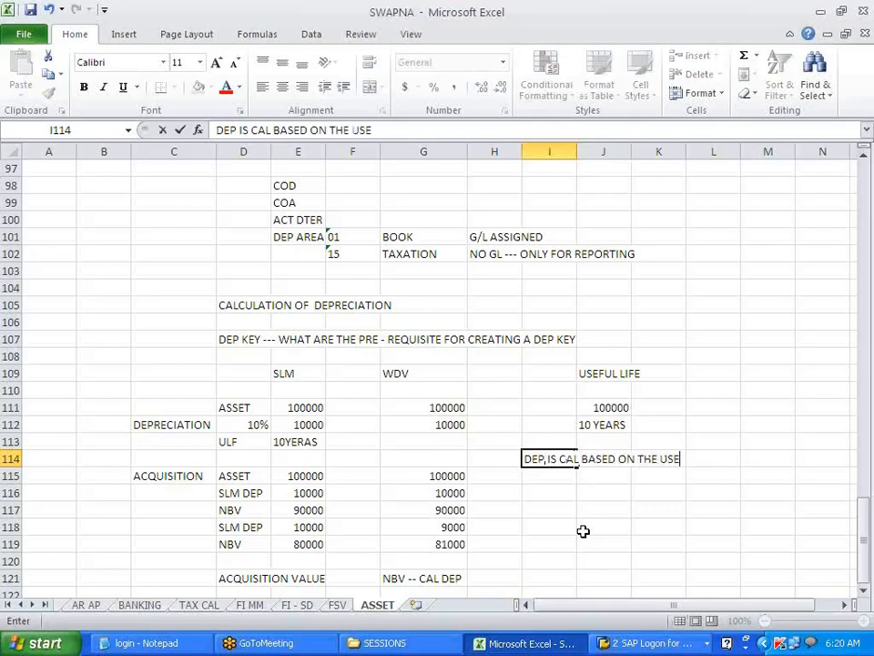
{"action": "type", "text": "FUL LIFE "}
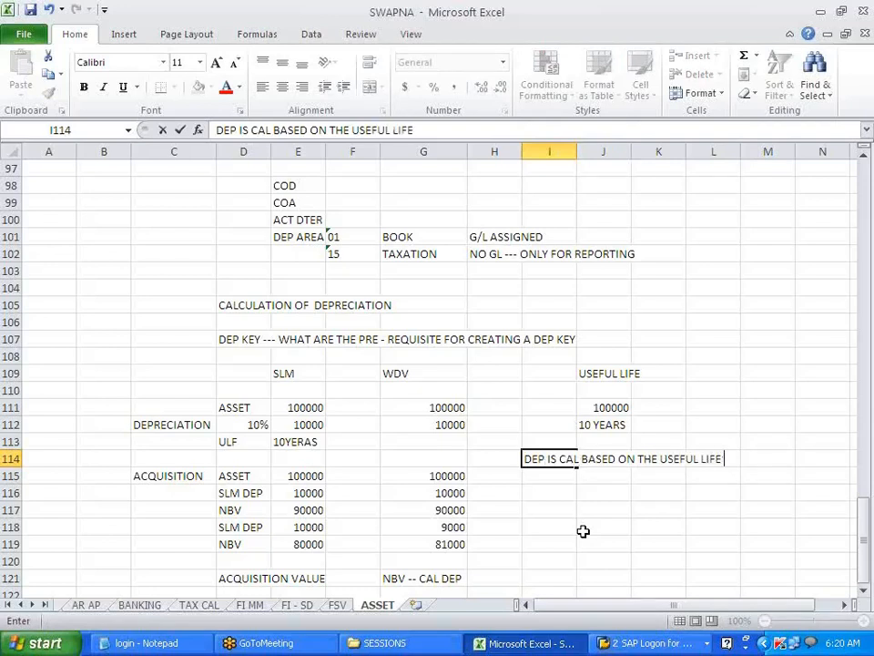
{"action": "type", "text": "OF ASSET"}
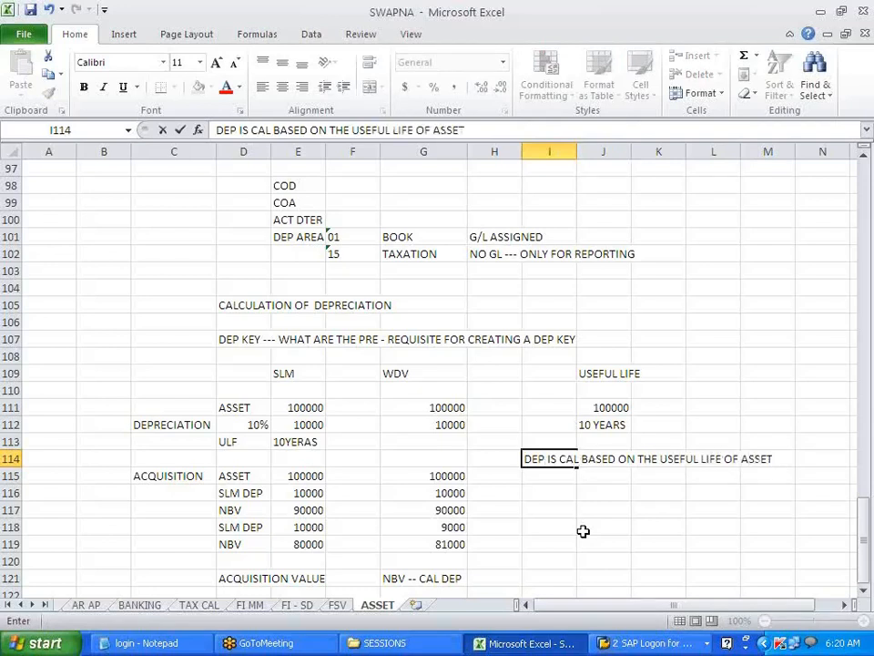
{"action": "key", "text": "Return"}
{"action": "key", "text": "Down"}
{"action": "key", "text": "Right"}
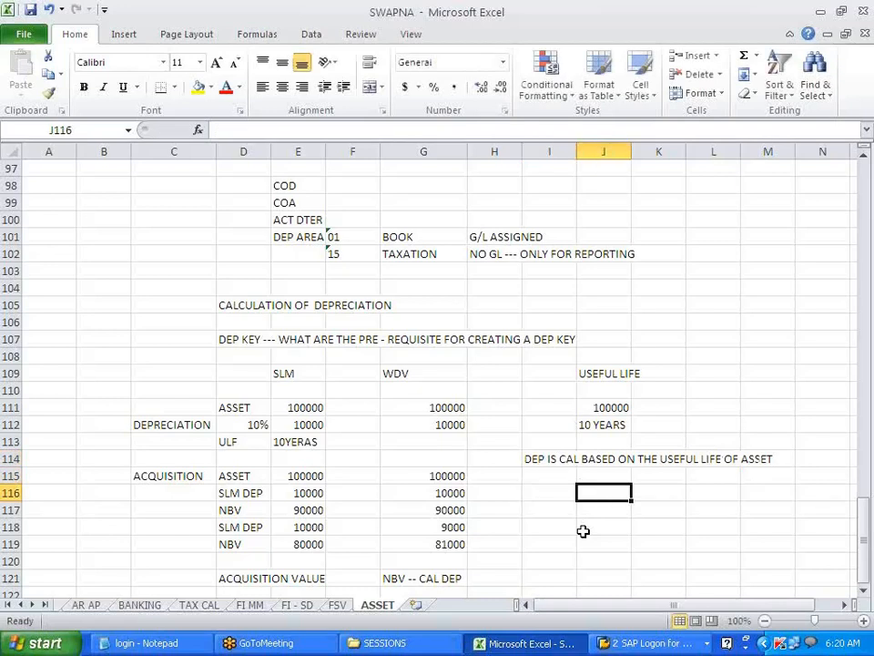
- Enter the formula =100000/10 in J116 to show 10000
{"action": "type", "text": "="}
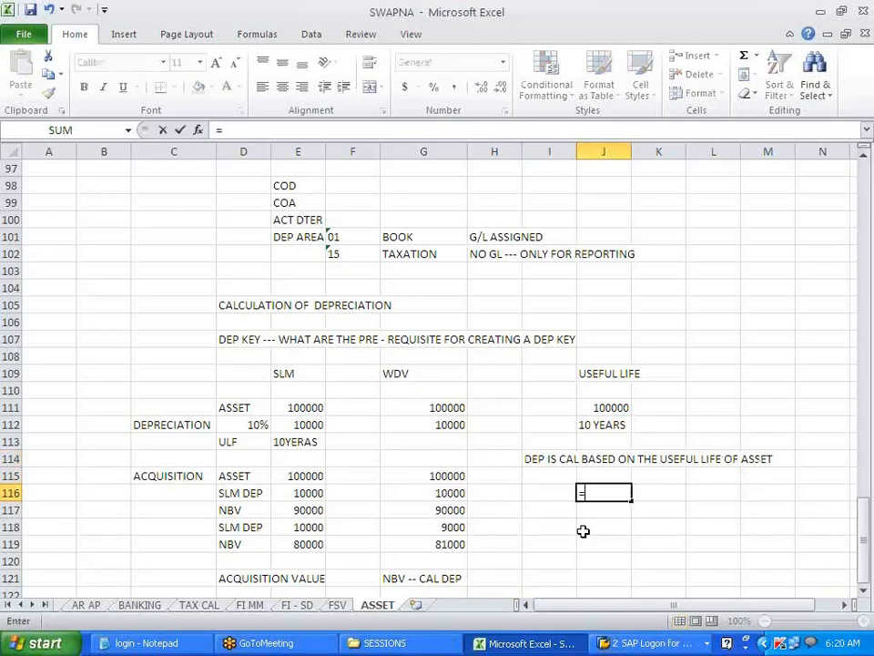
{"action": "type", "text": "1000000"}
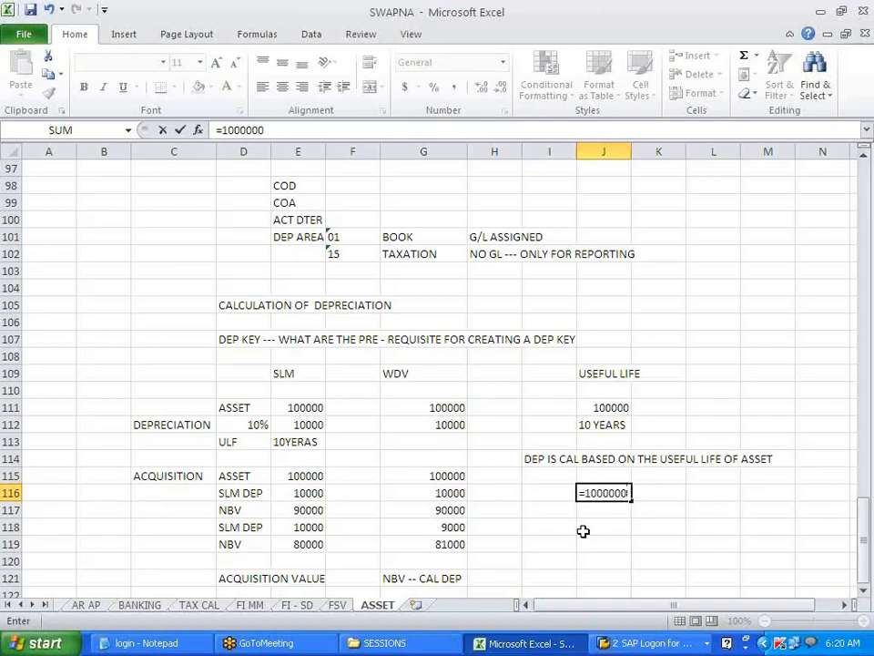
{"action": "key", "text": "BackSpace"}
{"action": "type", "text": "/10"}
{"action": "key", "text": "Return"}
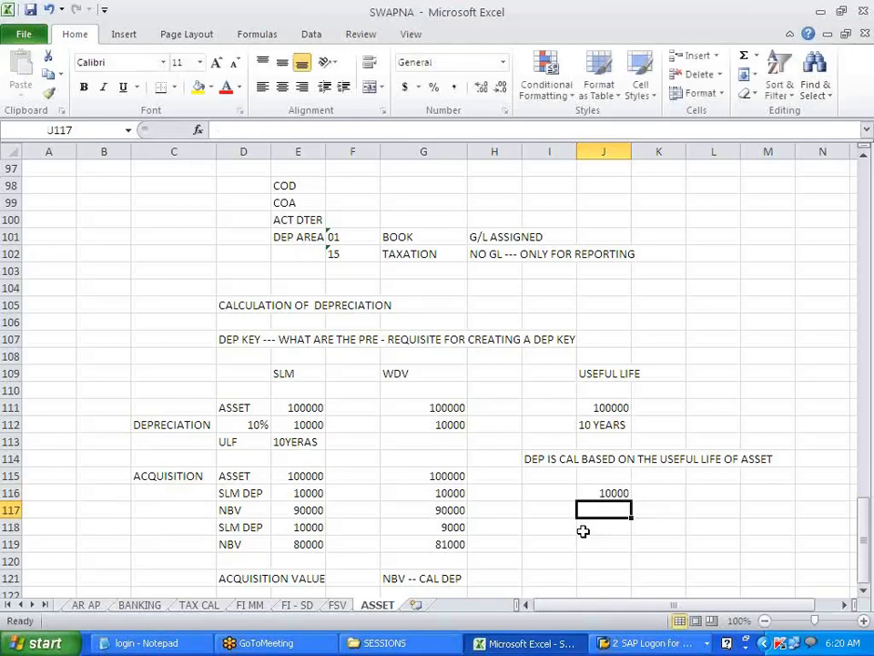
- Label the yearly depreciation row DEP in cell I116
{"action": "key", "text": "Up"}
{"action": "key", "text": "Left"}
{"action": "type", "text": "DEP"}
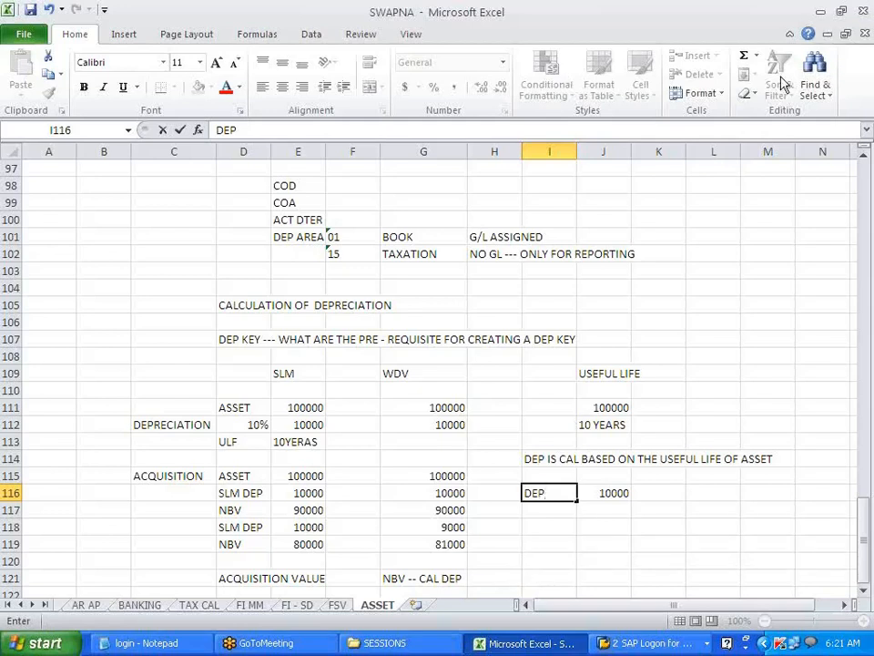
{"action": "scroll", "coordinate": [558, 540], "scroll_direction": "down", "scroll_amount": 3}
{"action": "left_click", "coordinate": [527, 543]}
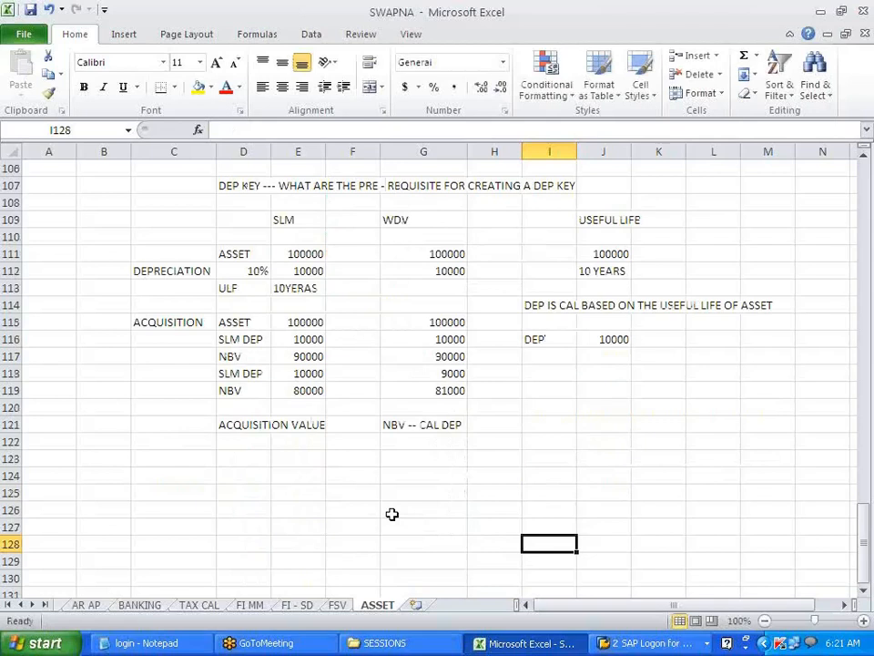
{"action": "scroll", "coordinate": [393, 513], "scroll_direction": "down", "scroll_amount": 3}
{"action": "scroll", "coordinate": [392, 514], "scroll_direction": "down", "scroll_amount": 3}
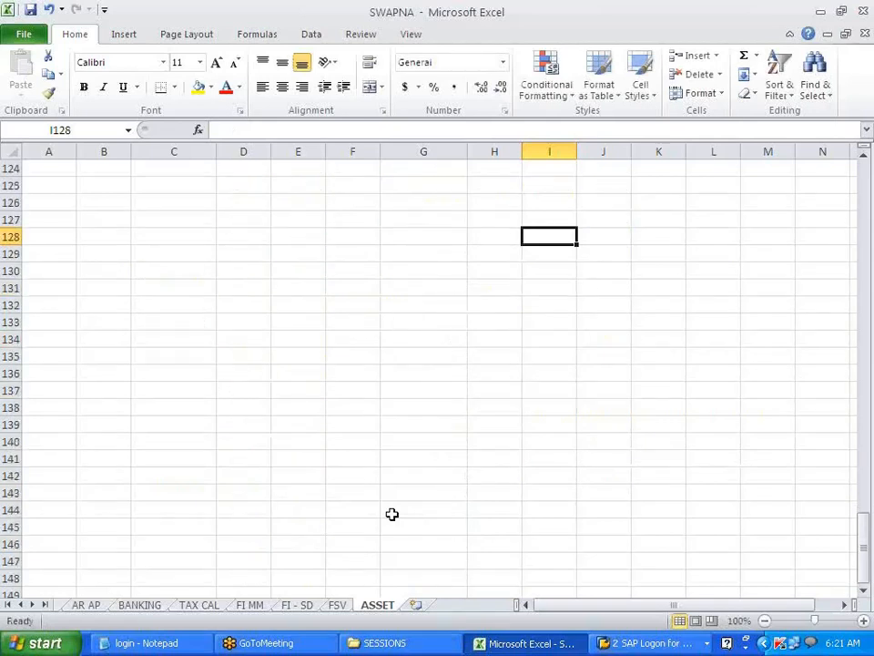
- In Display IMG, expand Asset Accounting > Depreciation > Valuation Methods > Depreciation Key > Calculation Methods
{"action": "left_click", "coordinate": [628, 643]}
{"action": "left_click", "coordinate": [641, 598]}
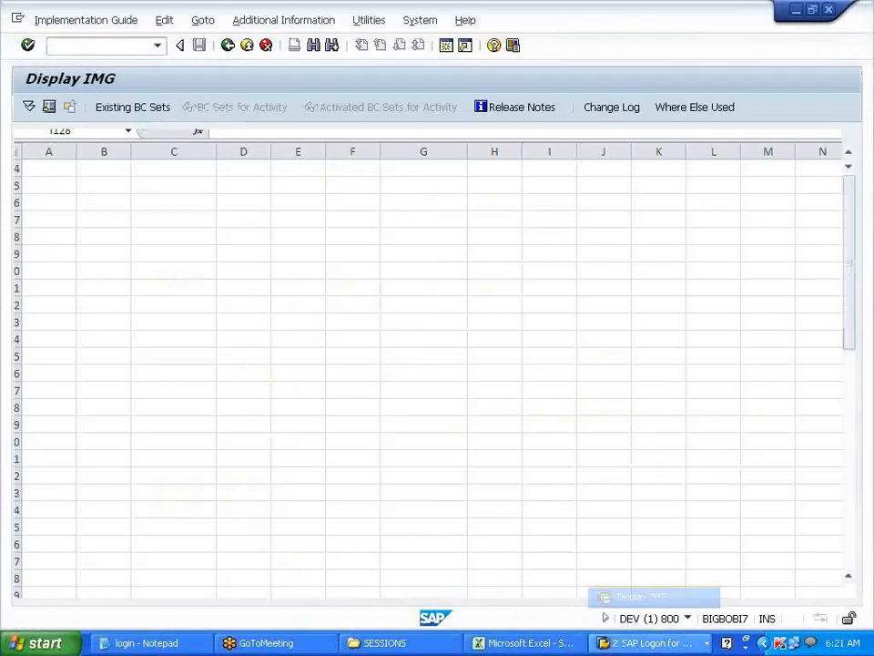
{"action": "left_click", "coordinate": [58, 445]}
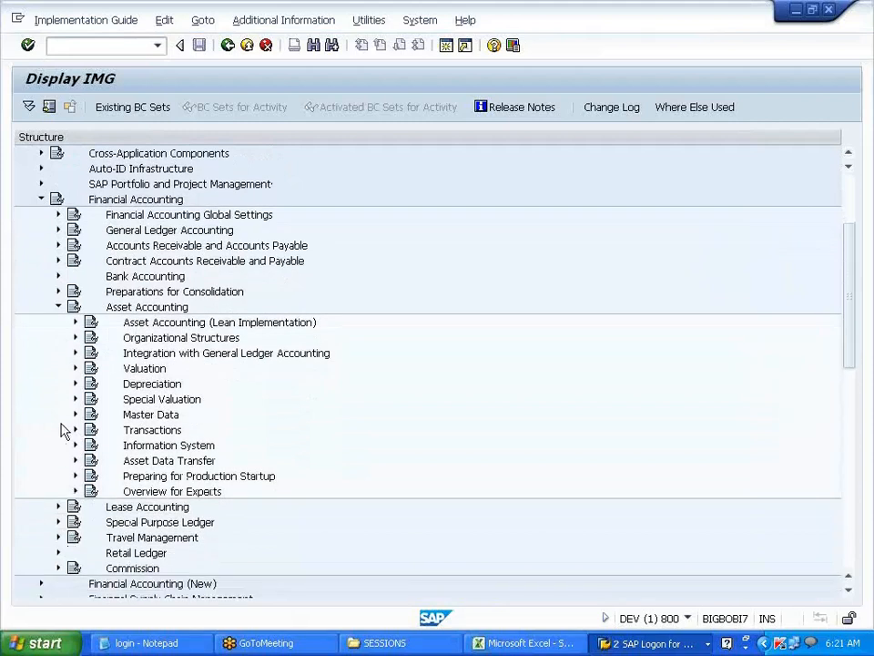
{"action": "left_click", "coordinate": [75, 383]}
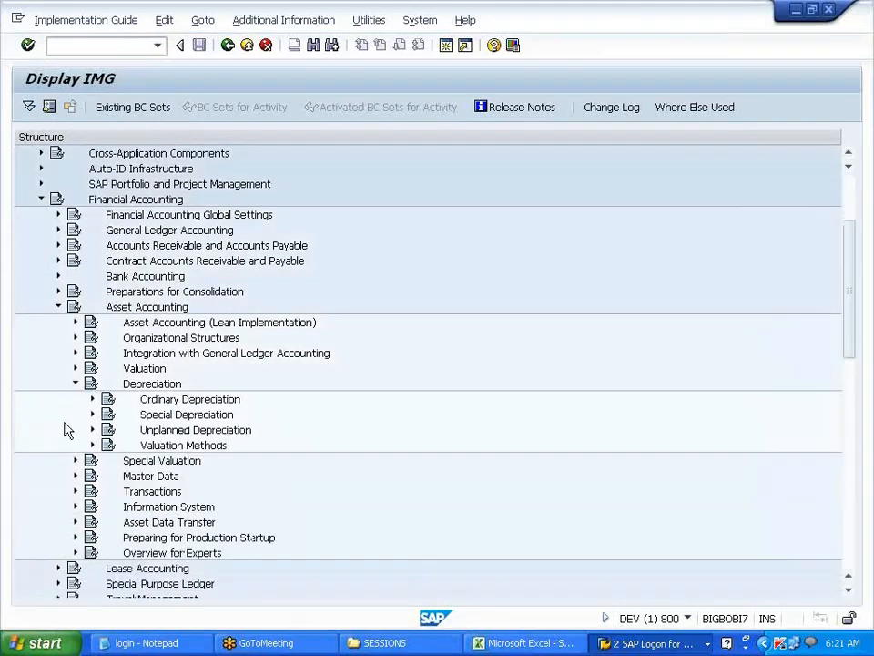
{"action": "left_click", "coordinate": [91, 444]}
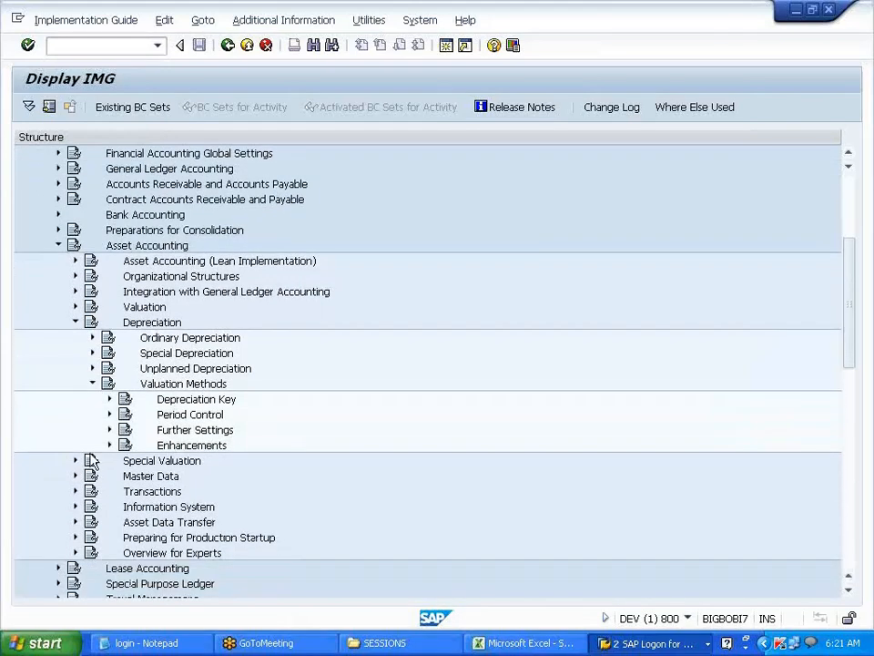
{"action": "left_click", "coordinate": [110, 401]}
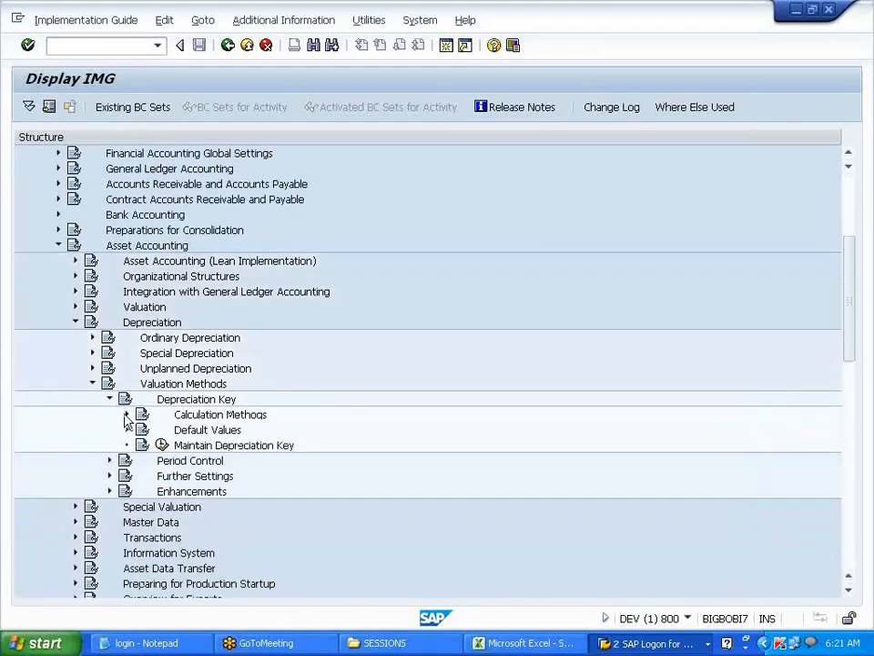
{"action": "left_click", "coordinate": [126, 414]}
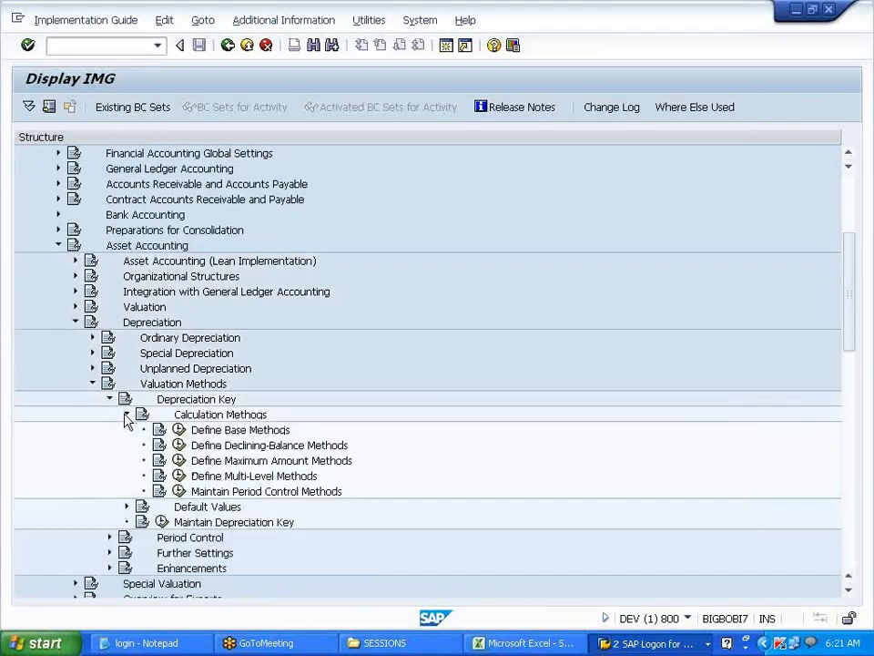
{"action": "left_click", "coordinate": [234, 523]}
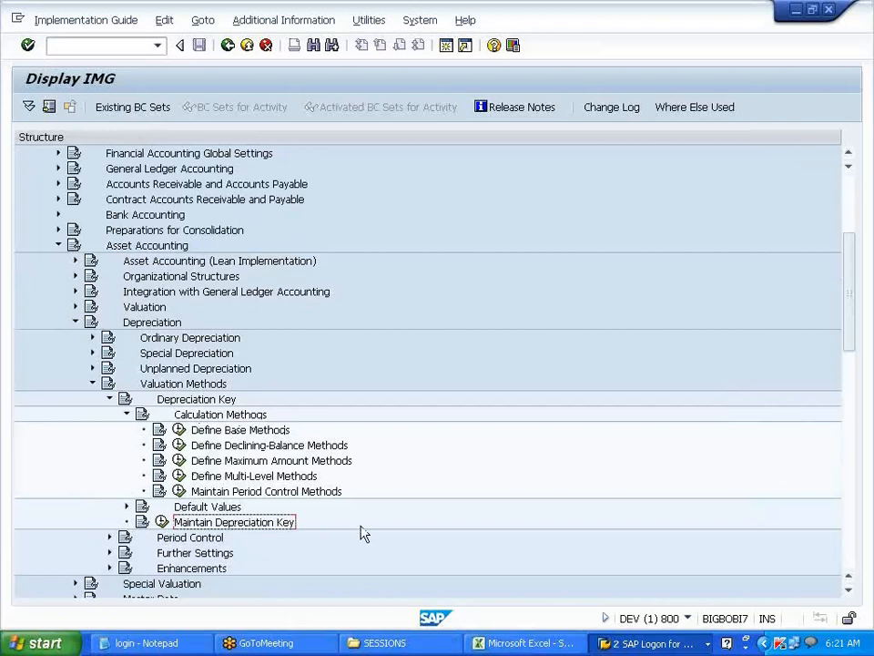
{"action": "key", "text": "alt+Tab"}
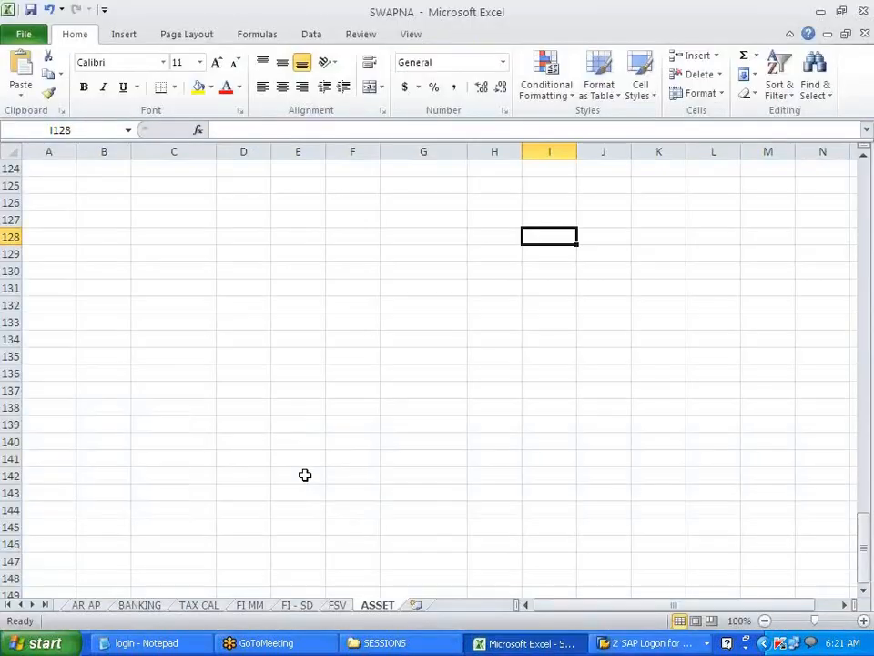
- Paste 'Maintain Depreciation Key' into cell D124
{"action": "scroll", "coordinate": [305, 474], "scroll_direction": "up", "scroll_amount": 5}
{"action": "scroll", "coordinate": [305, 474], "scroll_direction": "up", "scroll_amount": 3}
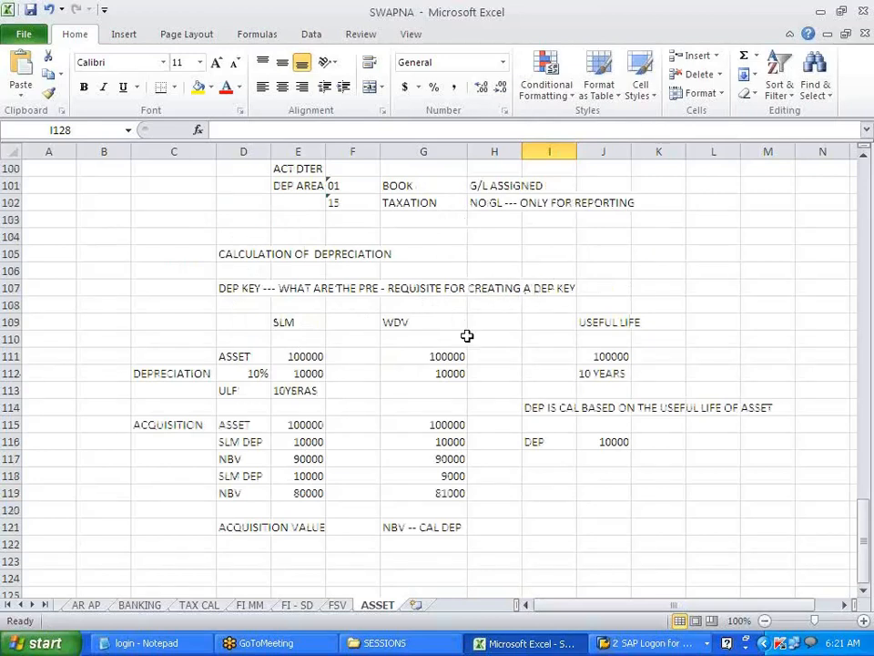
{"action": "scroll", "coordinate": [266, 452], "scroll_direction": "down", "scroll_amount": 3}
{"action": "left_click", "coordinate": [246, 425]}
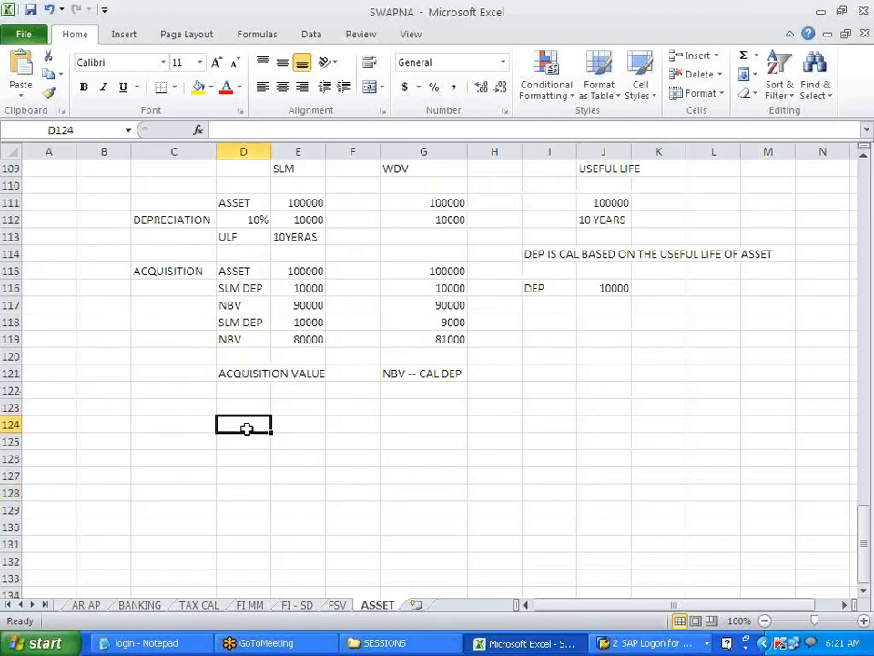
{"action": "type", "text": "Maintain Depreciation Key"}
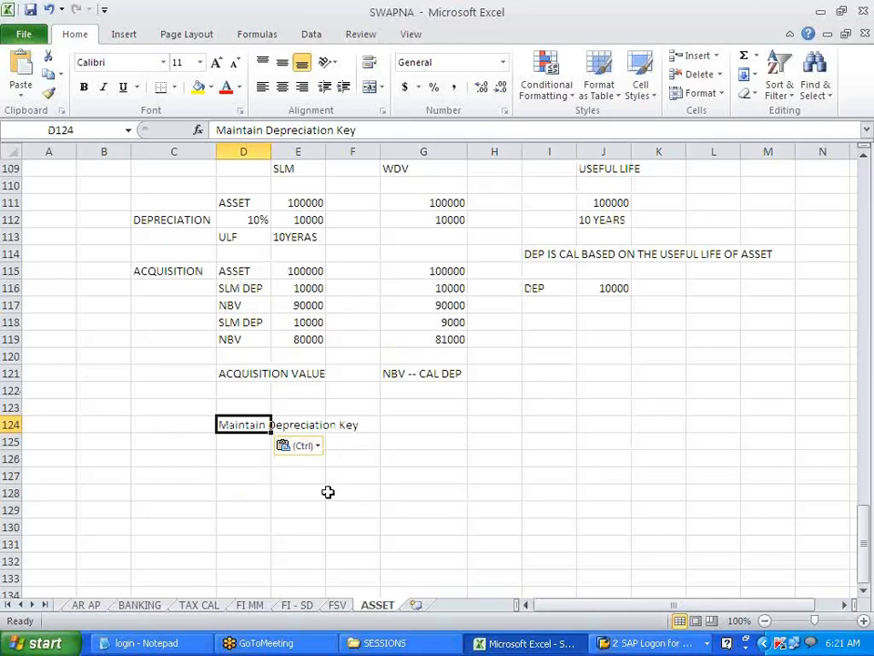
{"action": "left_click", "coordinate": [330, 492]}
- Copy 'Define Base Methods' from the SAP IMG tree into cell D127
{"action": "key", "text": "alt+Tab"}
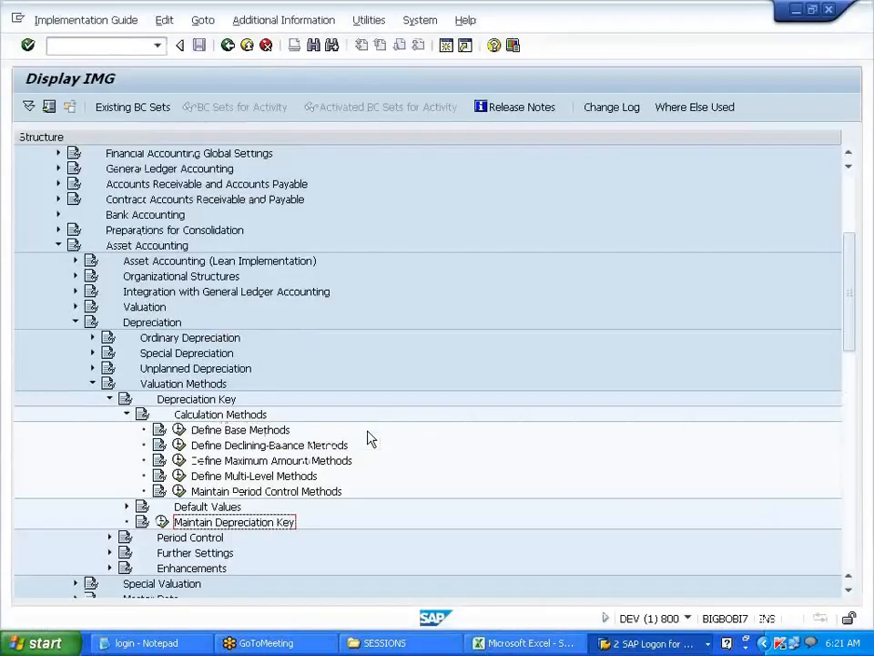
{"action": "left_click", "coordinate": [254, 434]}
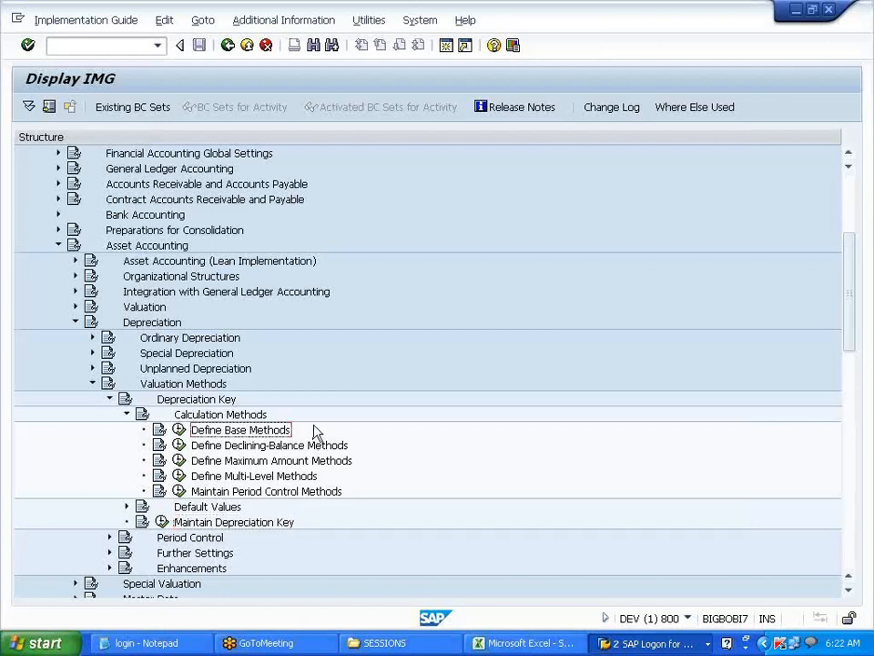
{"action": "key", "text": "alt+Tab"}
{"action": "left_click", "coordinate": [248, 470]}
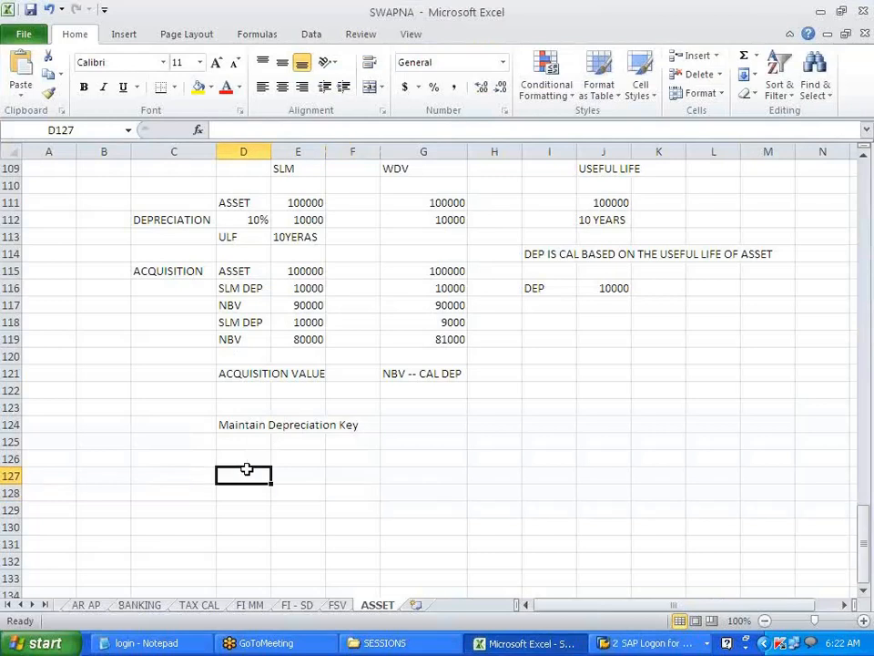
{"action": "type", "text": "V"}
{"action": "key", "text": "BackSpace"}
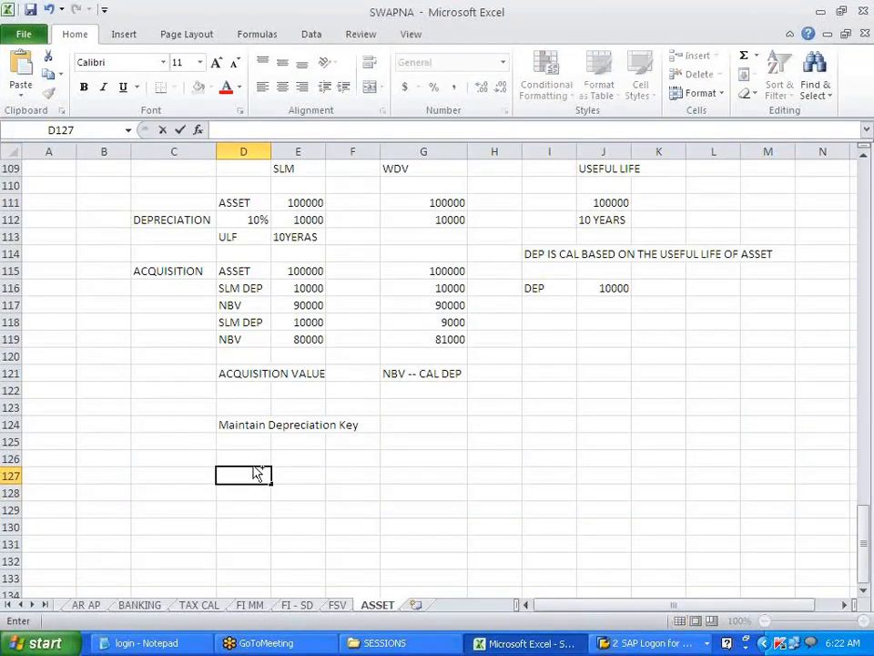
{"action": "type", "text": "Define Base Methods"}
{"action": "left_click", "coordinate": [257, 507]}
- Run the Define Base Methods IMG activity in SAP
{"action": "key", "text": "alt+Tab"}
{"action": "left_click", "coordinate": [244, 433]}
{"action": "left_click", "coordinate": [179, 431]}
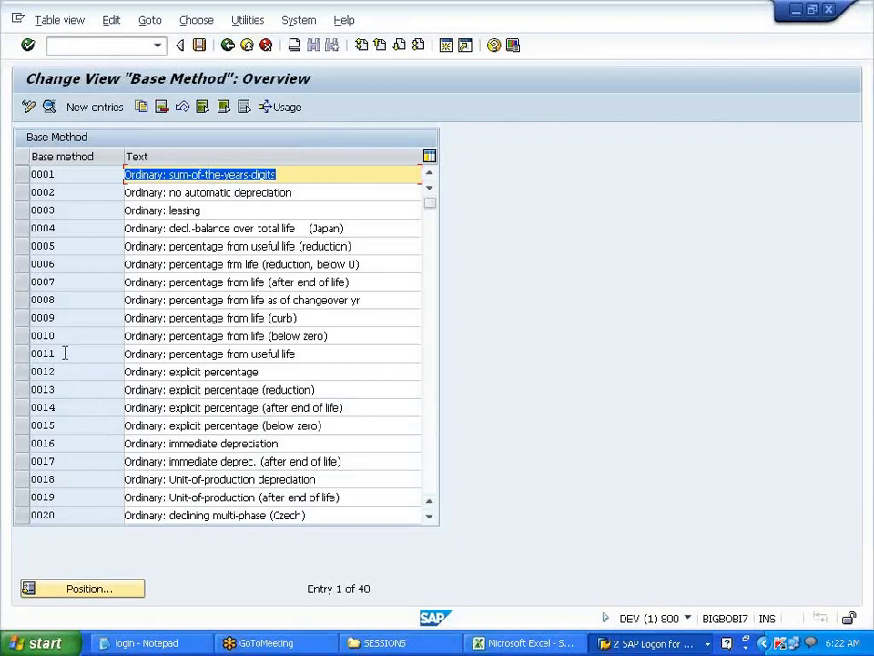
- Highlight base method 0011 'Ordinary: percentage from useful life', then return to Excel
{"action": "left_click_drag", "start_coordinate": [313, 357], "coordinate": [115, 362]}
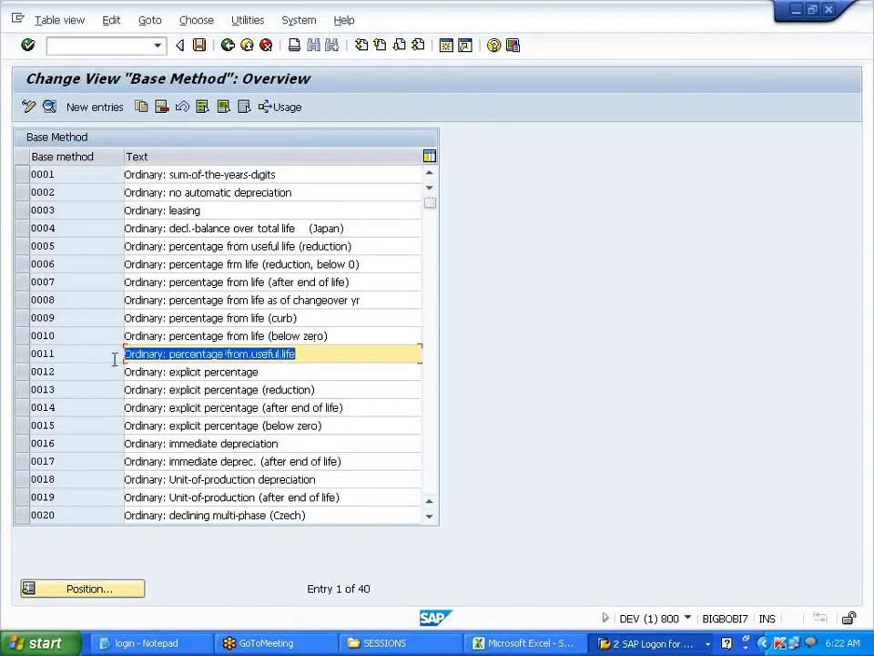
{"action": "left_click", "coordinate": [115, 359]}
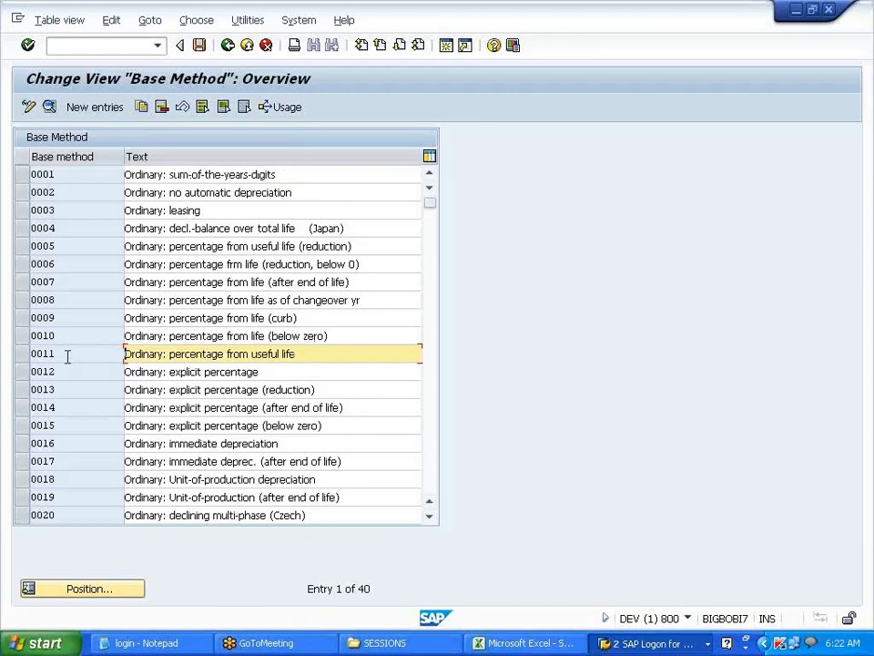
{"action": "left_click", "coordinate": [562, 649]}
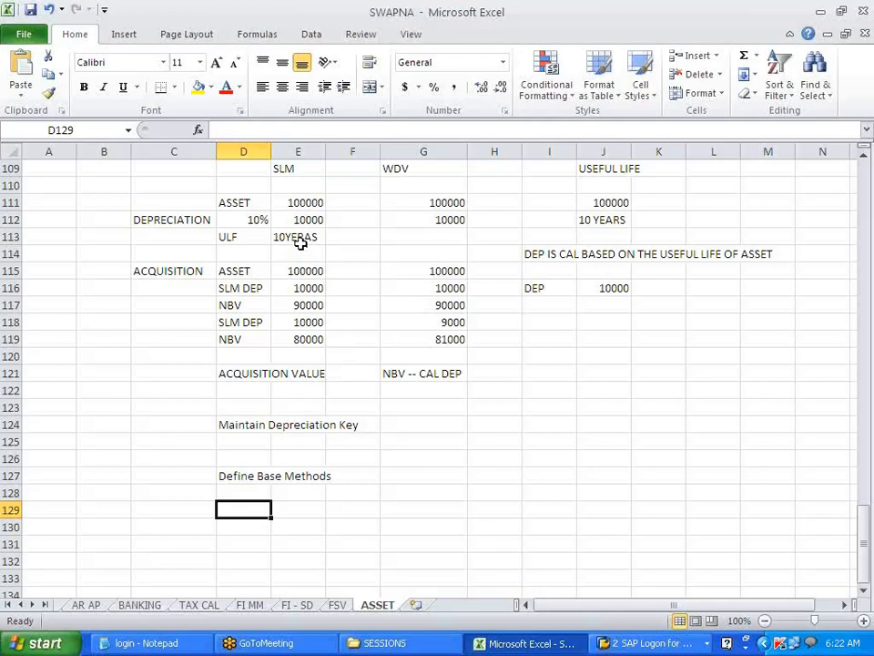
- Fix E113's misspelled 10YERAS to 10YEARS, then switch back to SAP's base method list
{"action": "left_click_drag", "start_coordinate": [247, 203], "coordinate": [302, 203]}
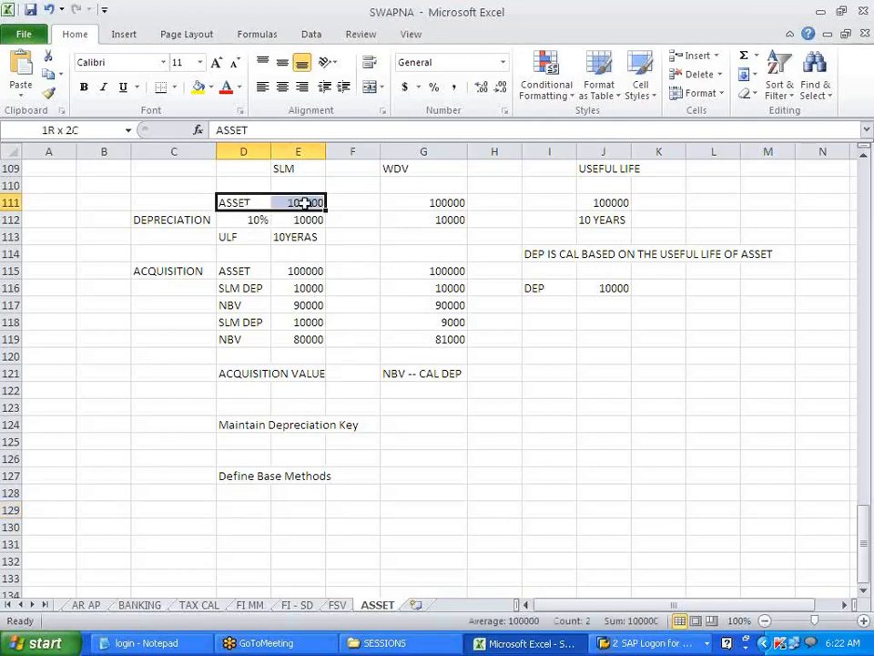
{"action": "left_click_drag", "start_coordinate": [235, 237], "coordinate": [316, 237]}
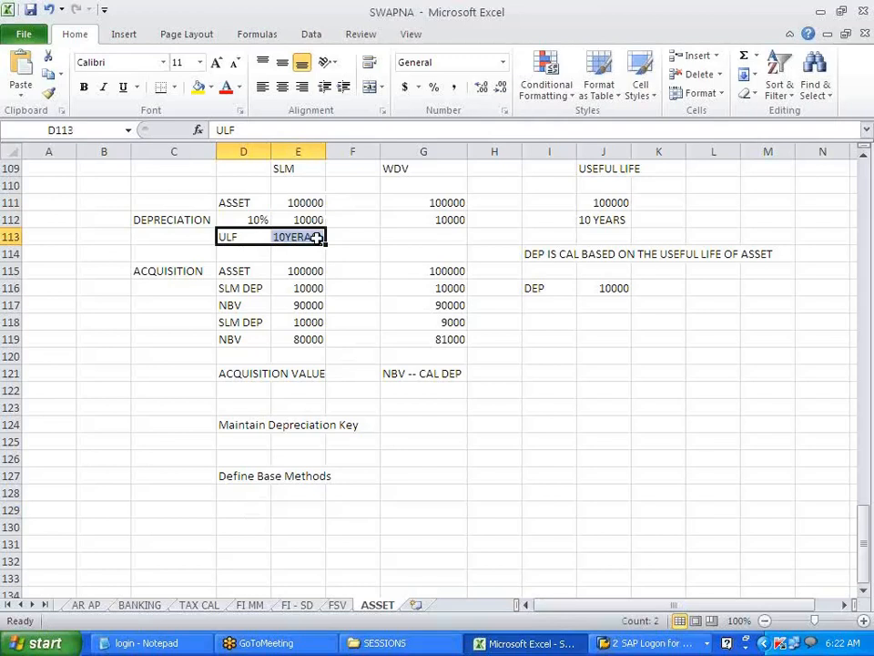
{"action": "left_click", "coordinate": [310, 237]}
{"action": "key", "text": "F2"}
{"action": "key", "text": "BackSpace"}
{"action": "key", "text": "BackSpace"}
{"action": "key", "text": "BackSpace"}
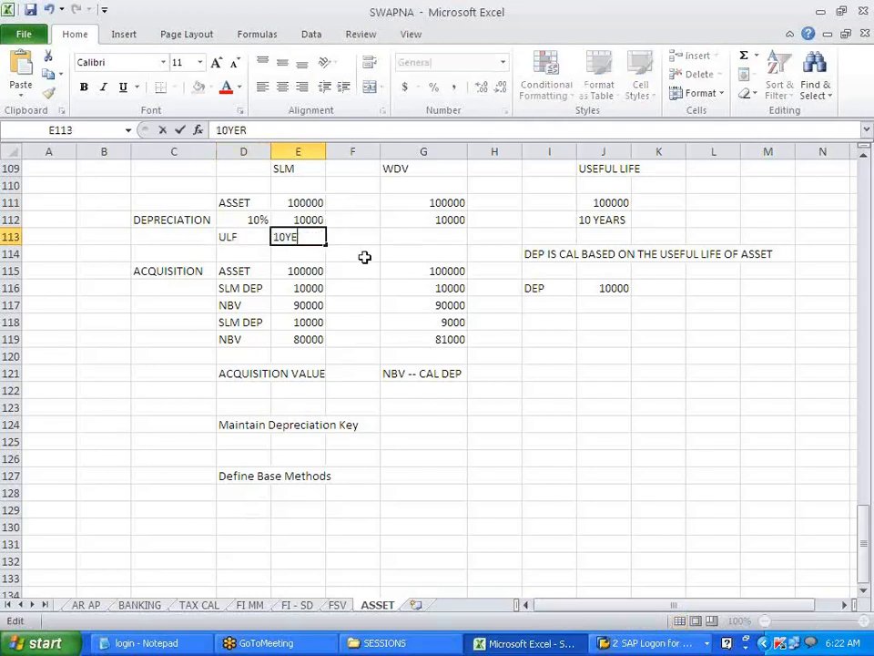
{"action": "type", "text": "ARS"}
{"action": "left_click", "coordinate": [351, 253]}
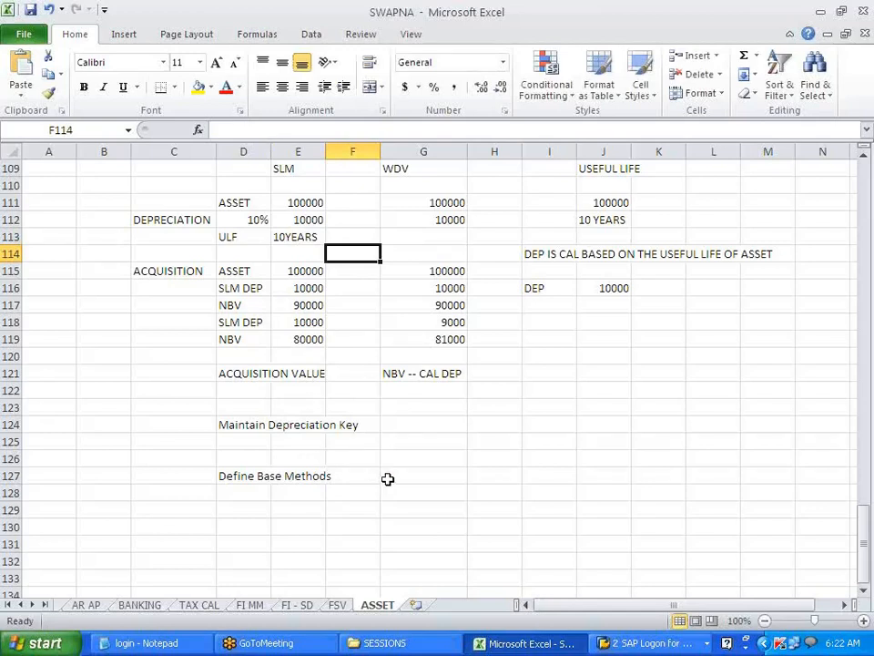
{"action": "key", "text": "alt+Tab"}
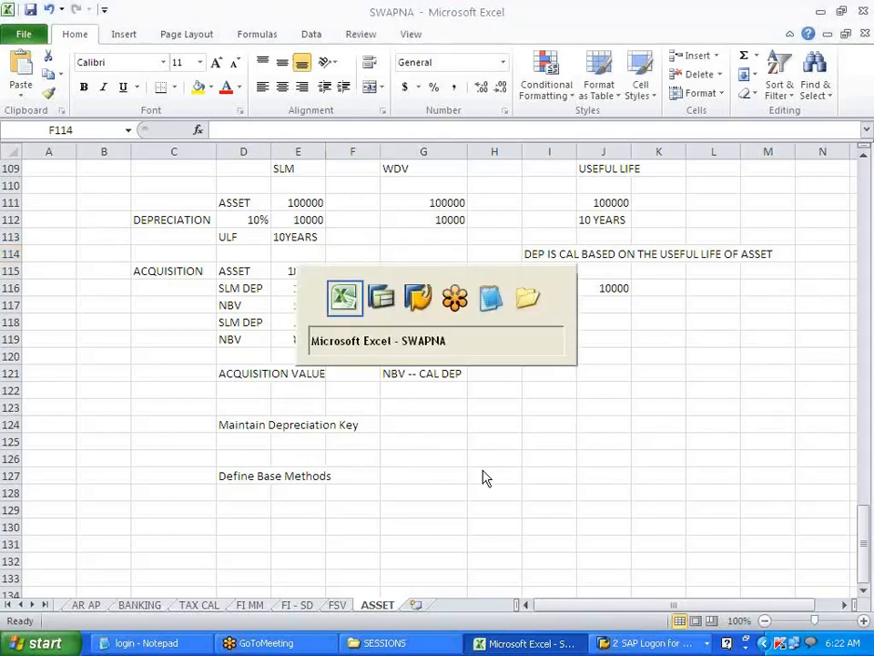
{"action": "key", "text": "alt+Tab"}
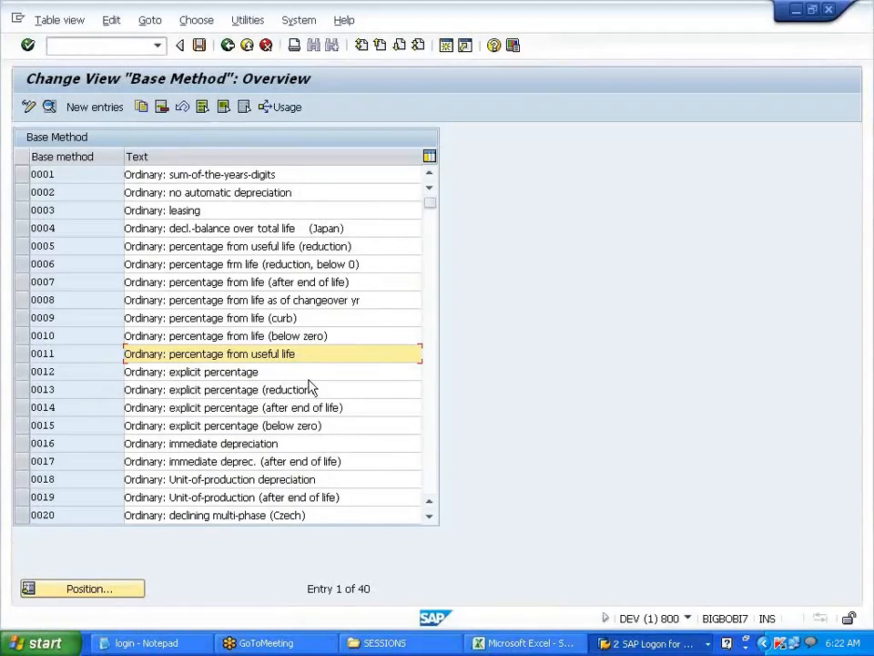
- Open the details of base method 0011
{"action": "left_click_drag", "start_coordinate": [307, 352], "coordinate": [62, 343]}
{"action": "left_click", "coordinate": [37, 353]}
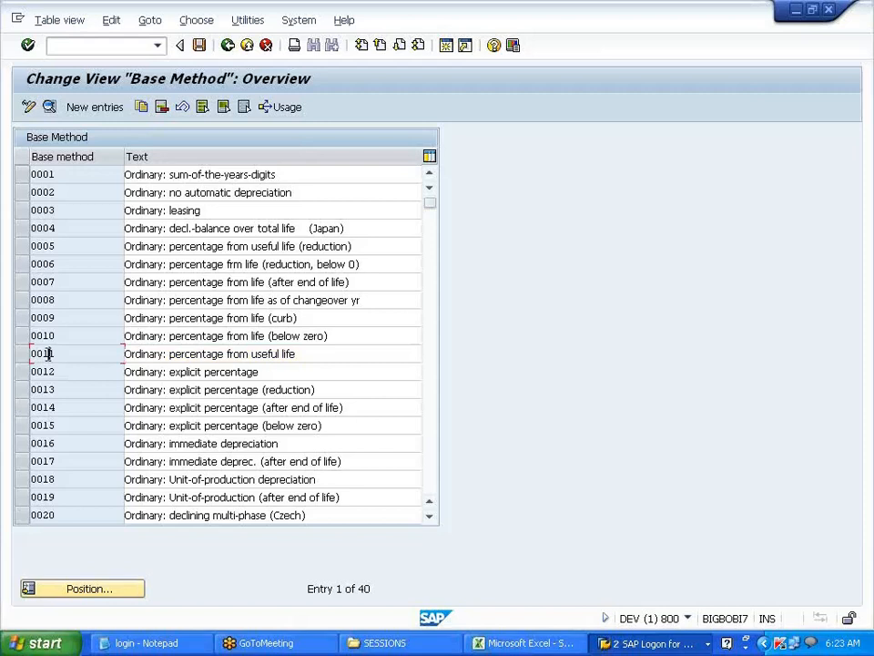
{"action": "double_click", "coordinate": [47, 353]}
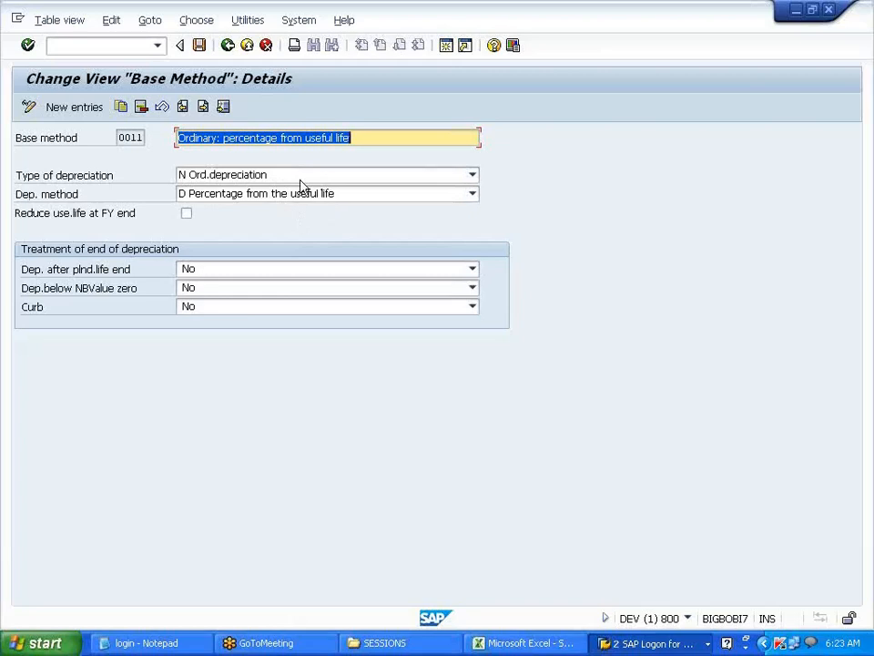
{"action": "left_click", "coordinate": [529, 643]}
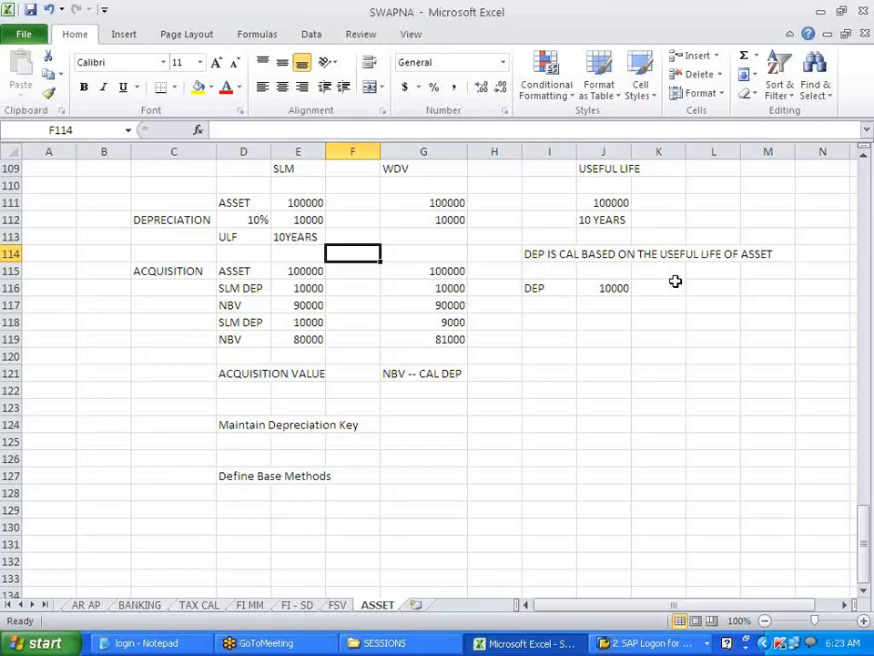
{"action": "key", "text": "alt+Tab"}
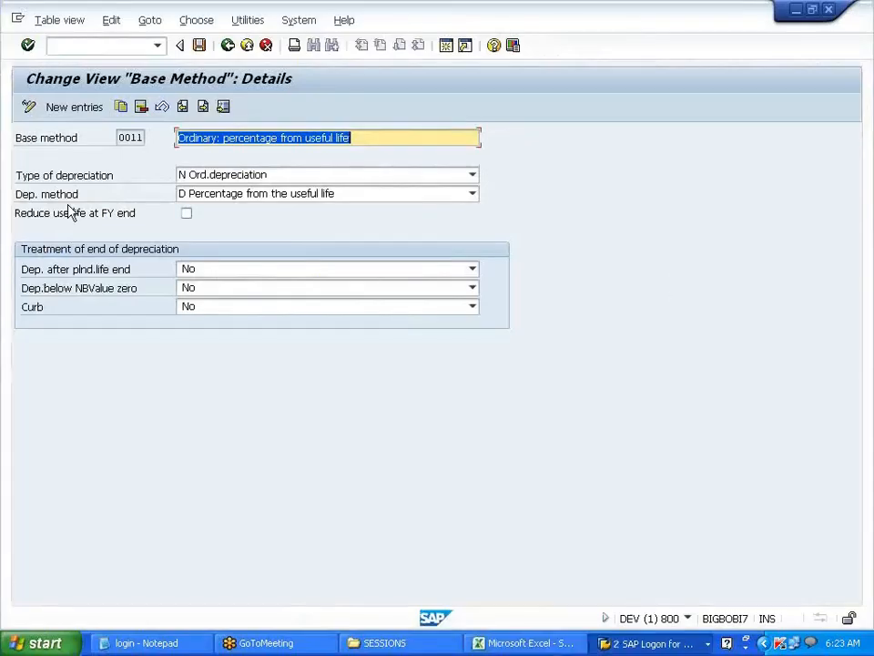
- Check Dep. after plnd.life end, Dep. below NBValue zero and Curb stay at No, then go back
{"action": "left_click_drag", "start_coordinate": [21, 278], "coordinate": [172, 261]}
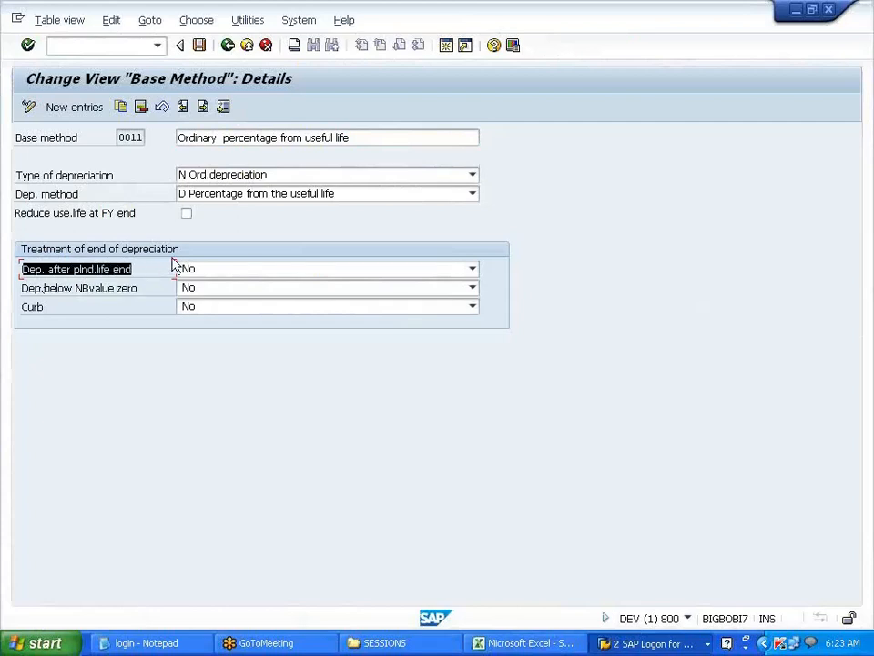
{"action": "left_click", "coordinate": [197, 274]}
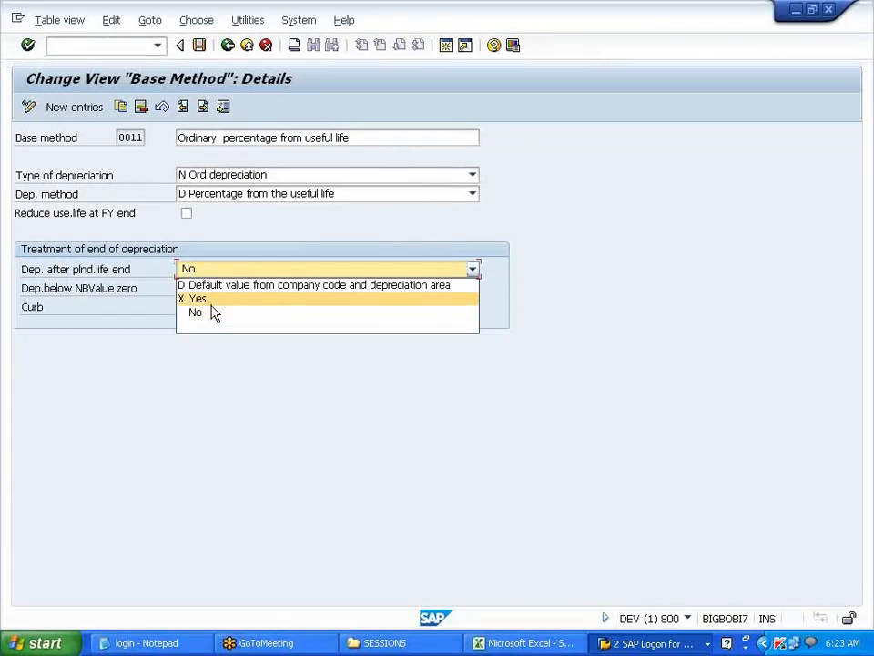
{"action": "left_click", "coordinate": [211, 304]}
{"action": "left_click", "coordinate": [215, 272]}
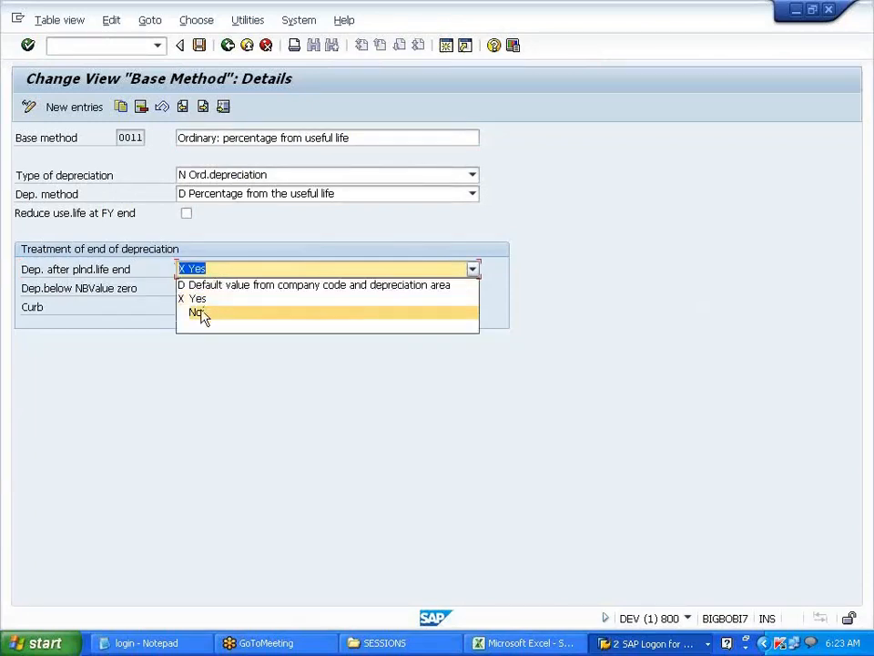
{"action": "left_click", "coordinate": [200, 313]}
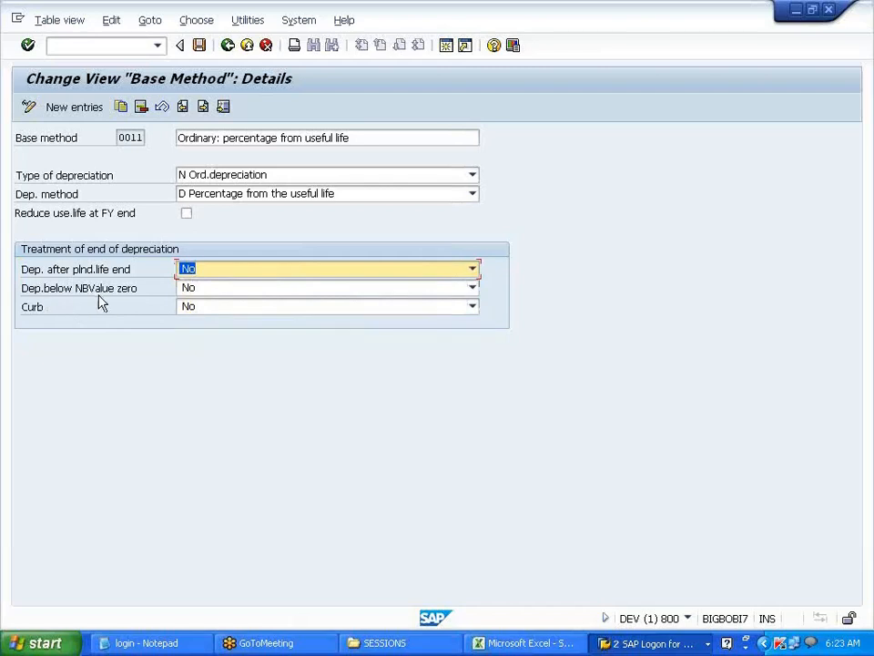
{"action": "left_click", "coordinate": [218, 291]}
{"action": "left_click", "coordinate": [219, 290]}
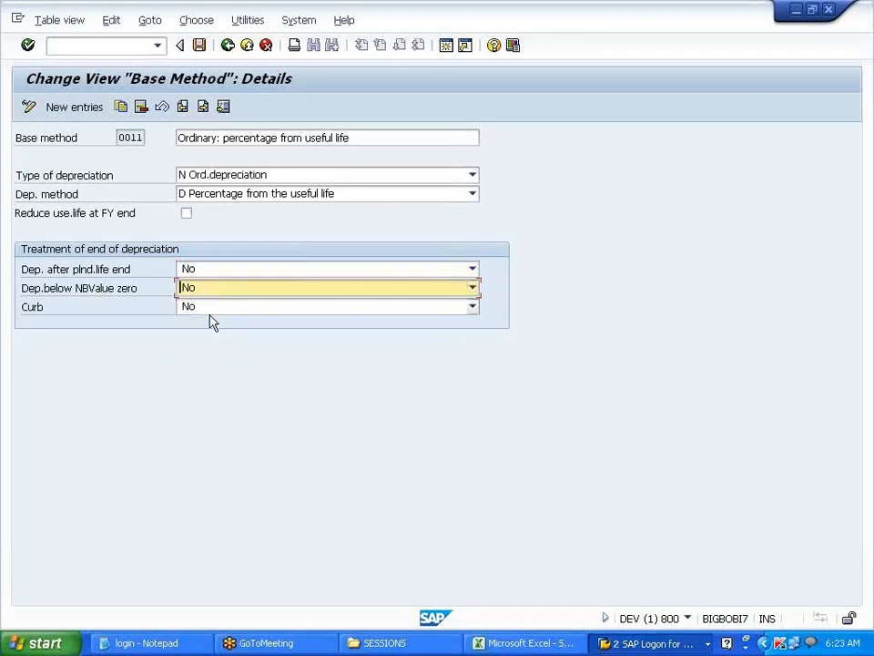
{"action": "left_click", "coordinate": [212, 310]}
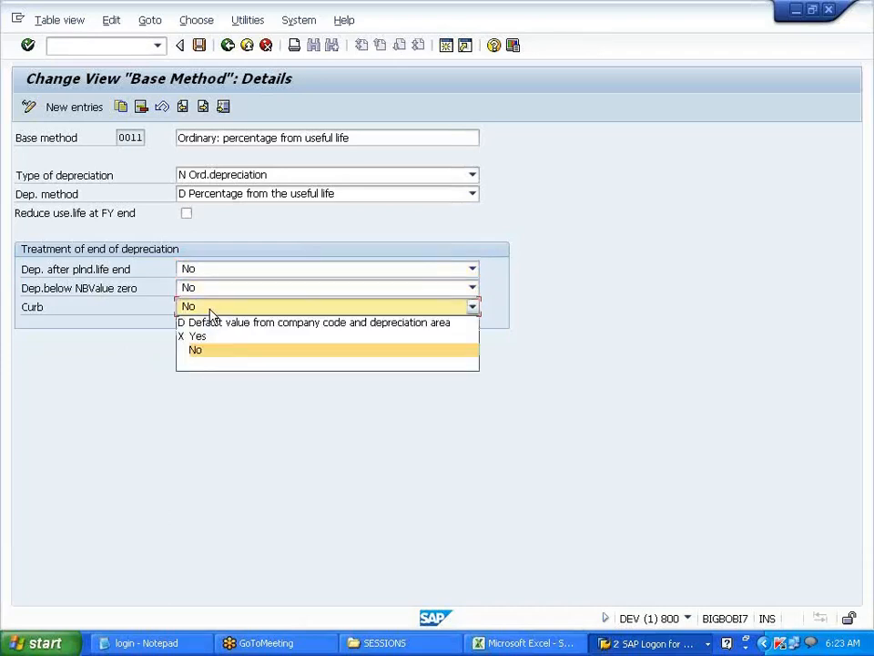
{"action": "left_click", "coordinate": [211, 312]}
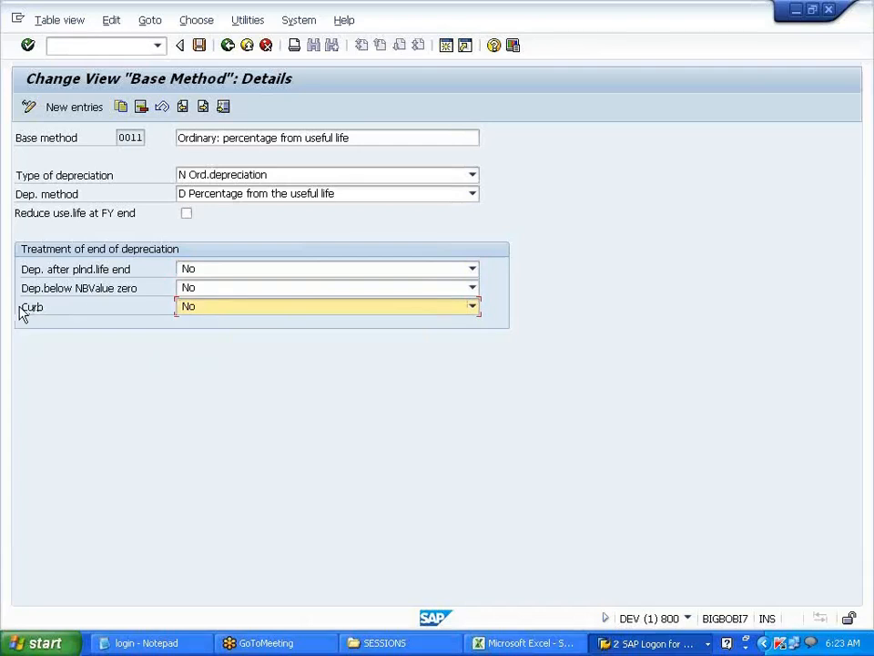
{"action": "left_click_drag", "start_coordinate": [22, 307], "coordinate": [89, 312]}
{"action": "left_click", "coordinate": [85, 310]}
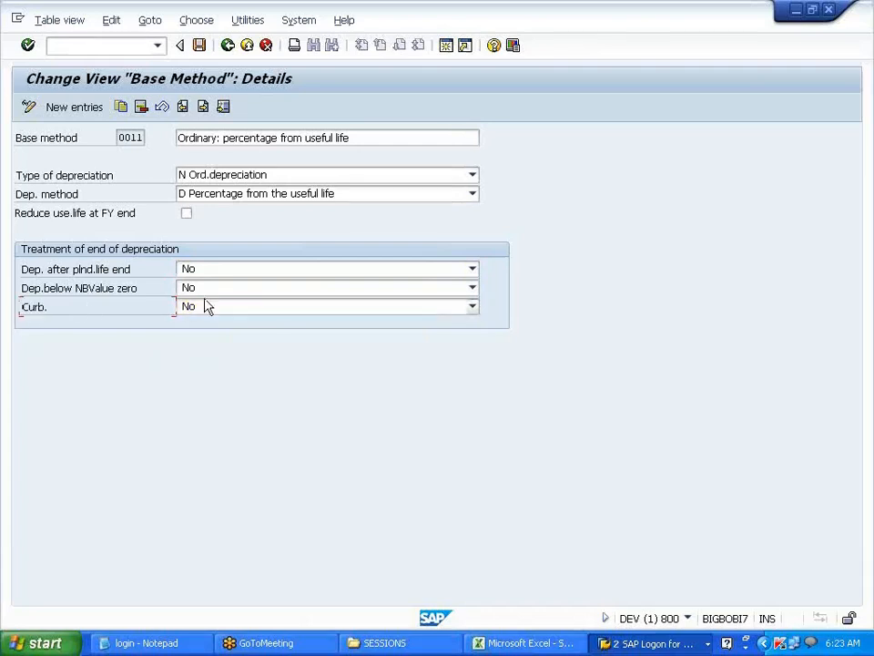
{"action": "left_click", "coordinate": [227, 45]}
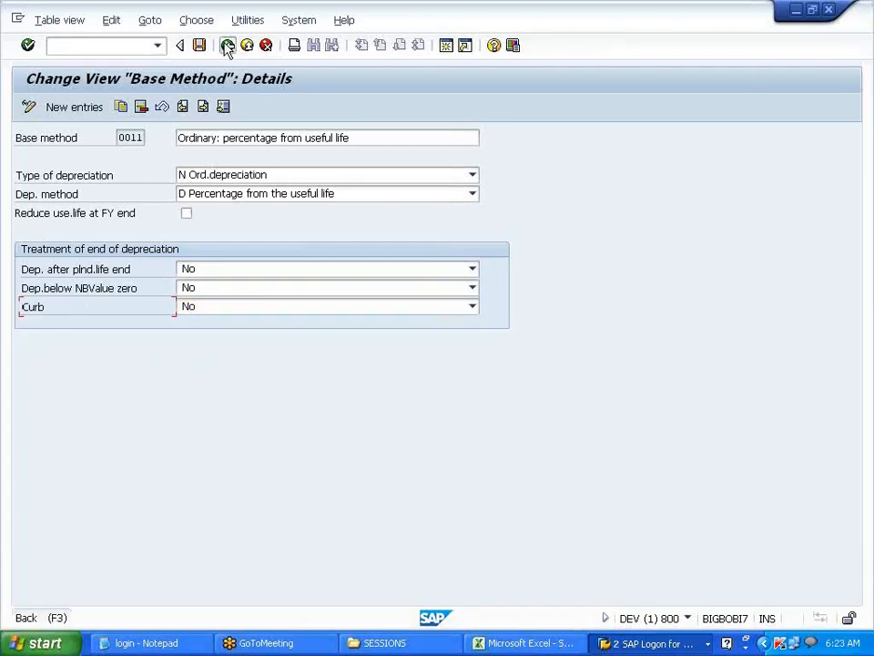
- Inspect base method 0014's details, return to the base method list, then open method 0012
{"action": "left_click", "coordinate": [227, 46]}
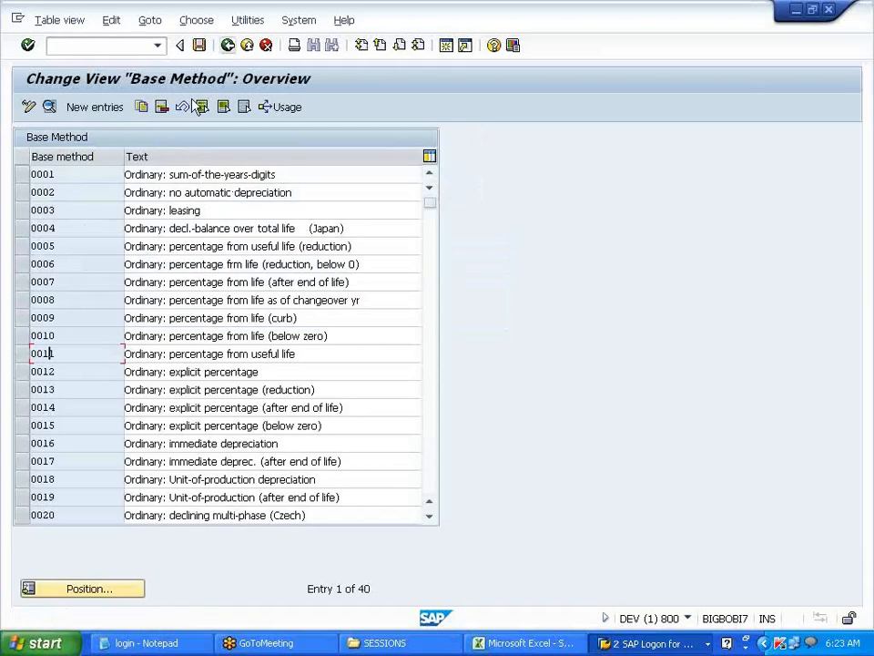
{"action": "left_click_drag", "start_coordinate": [63, 353], "coordinate": [20, 353]}
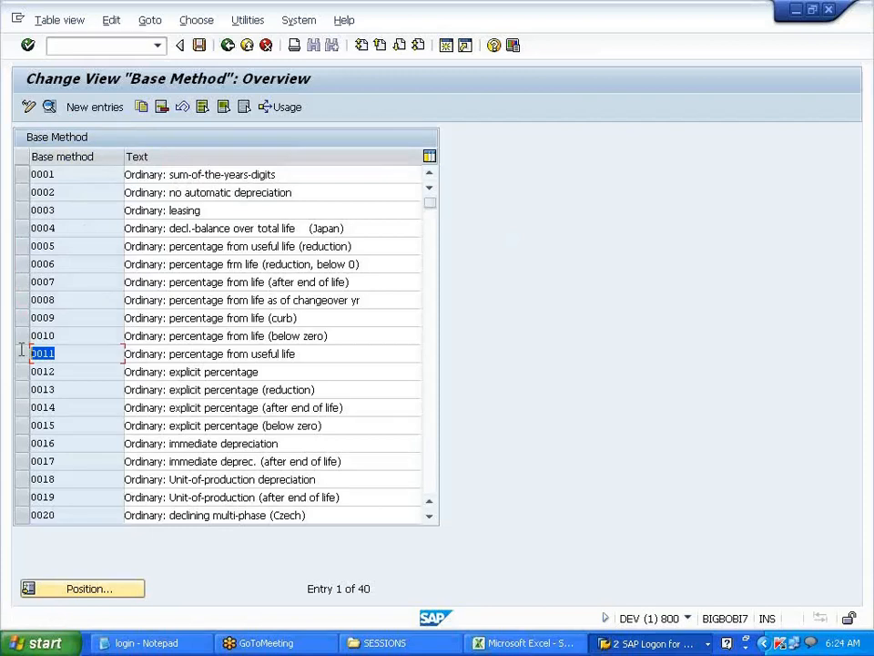
{"action": "left_click", "coordinate": [22, 352]}
{"action": "left_click_drag", "start_coordinate": [177, 409], "coordinate": [353, 393]}
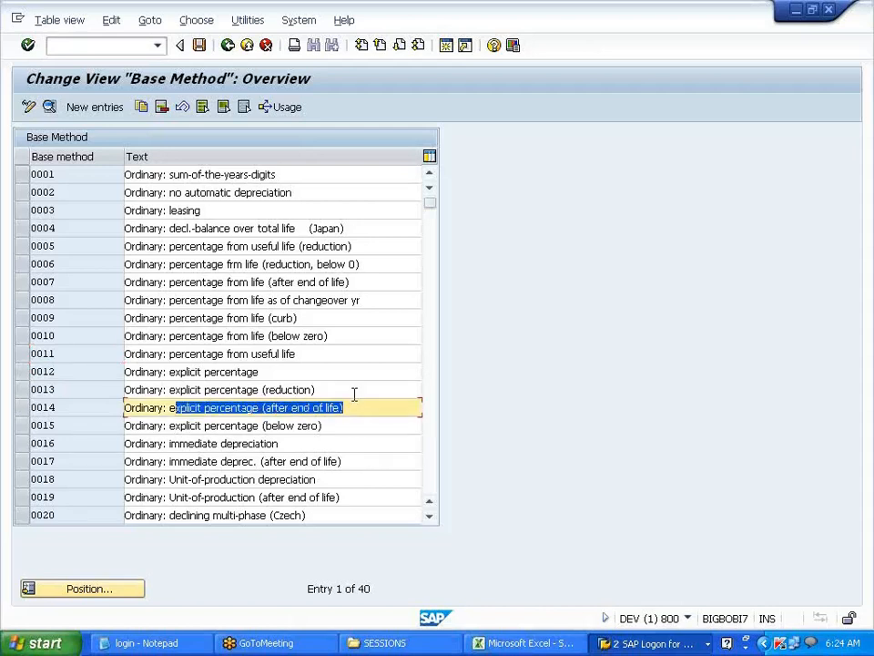
{"action": "left_click", "coordinate": [339, 407]}
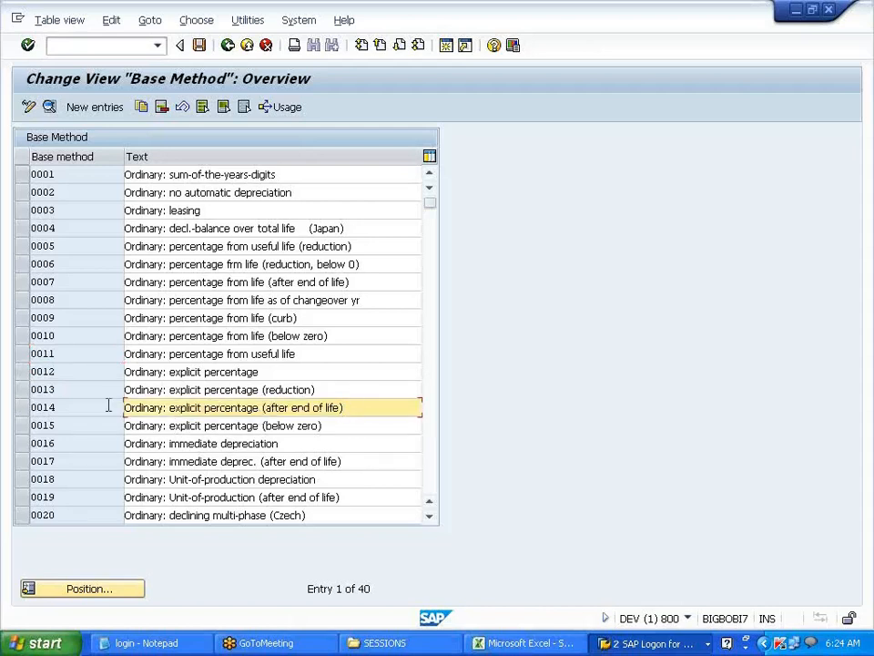
{"action": "left_click", "coordinate": [74, 407]}
{"action": "double_click", "coordinate": [78, 413]}
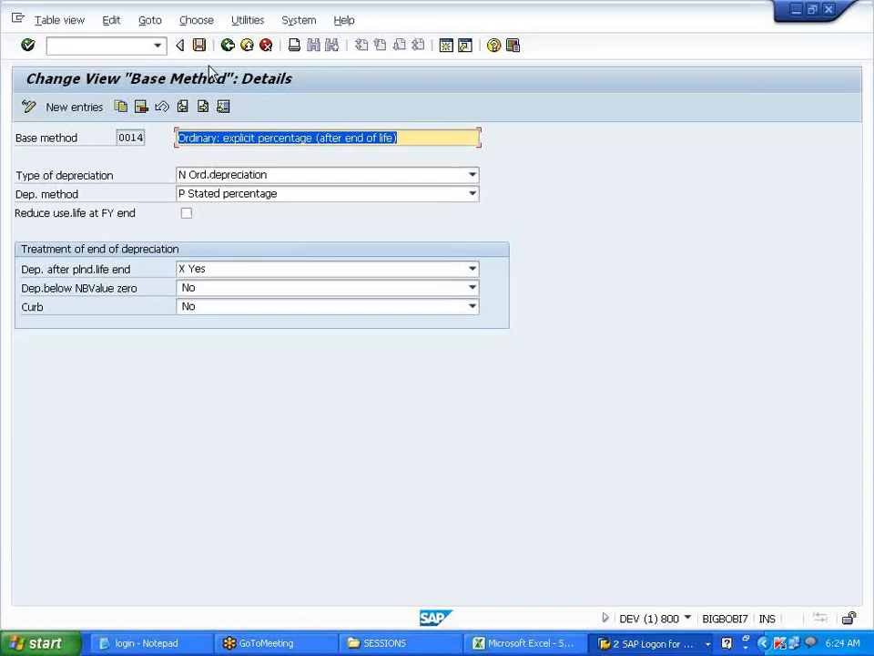
{"action": "left_click", "coordinate": [227, 46]}
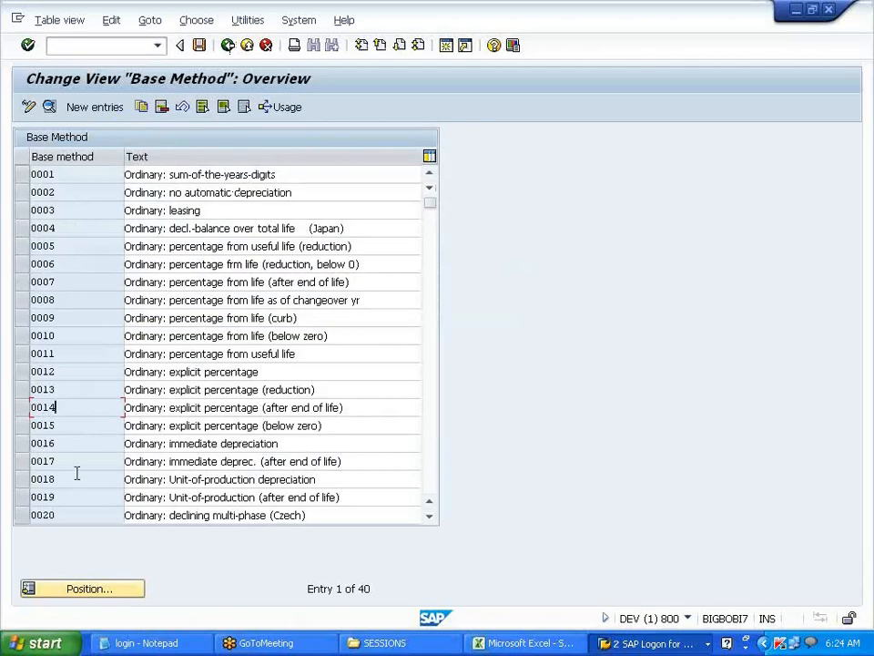
{"action": "double_click", "coordinate": [73, 375]}
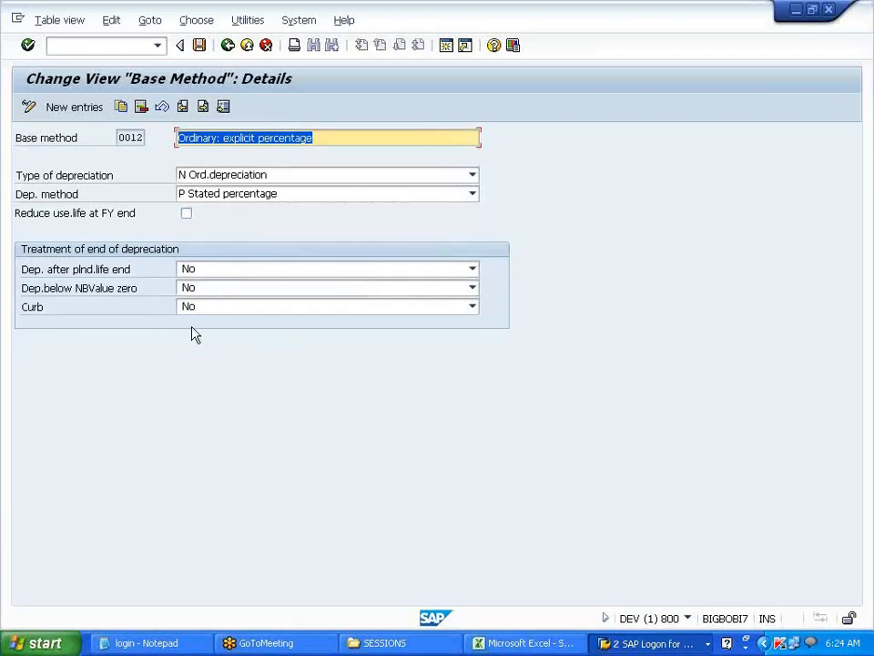
- Leave base method 0012 without saving changes and return to the Calculation Methods activities in the IMG
{"action": "left_click", "coordinate": [227, 45]}
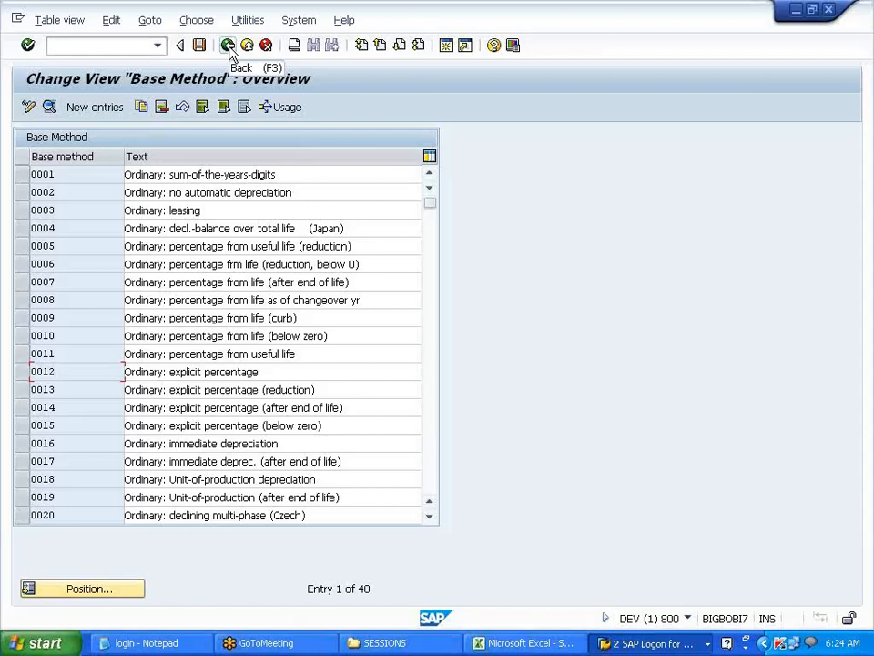
{"action": "left_click", "coordinate": [229, 48]}
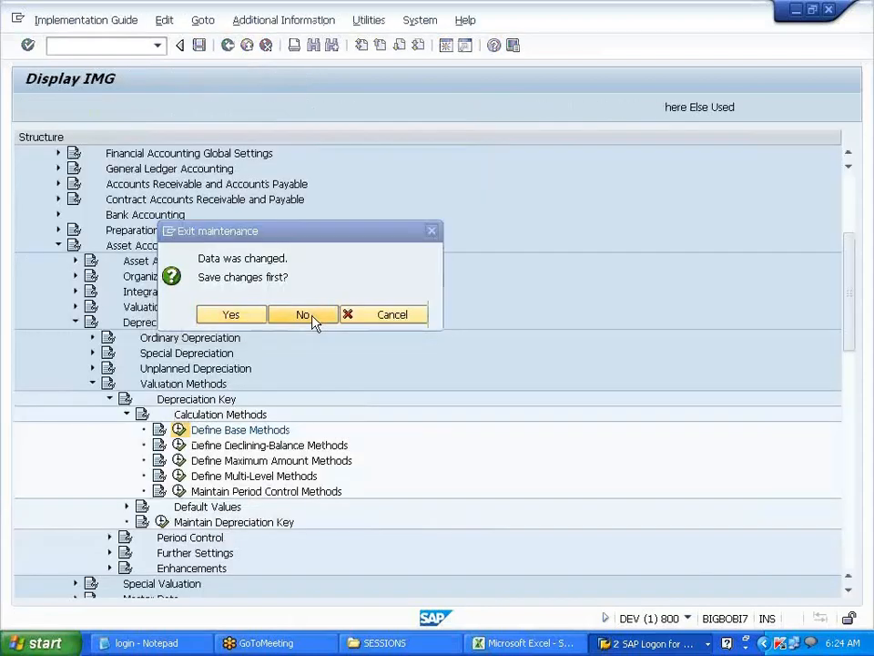
{"action": "left_click", "coordinate": [303, 315]}
{"action": "left_click", "coordinate": [268, 448]}
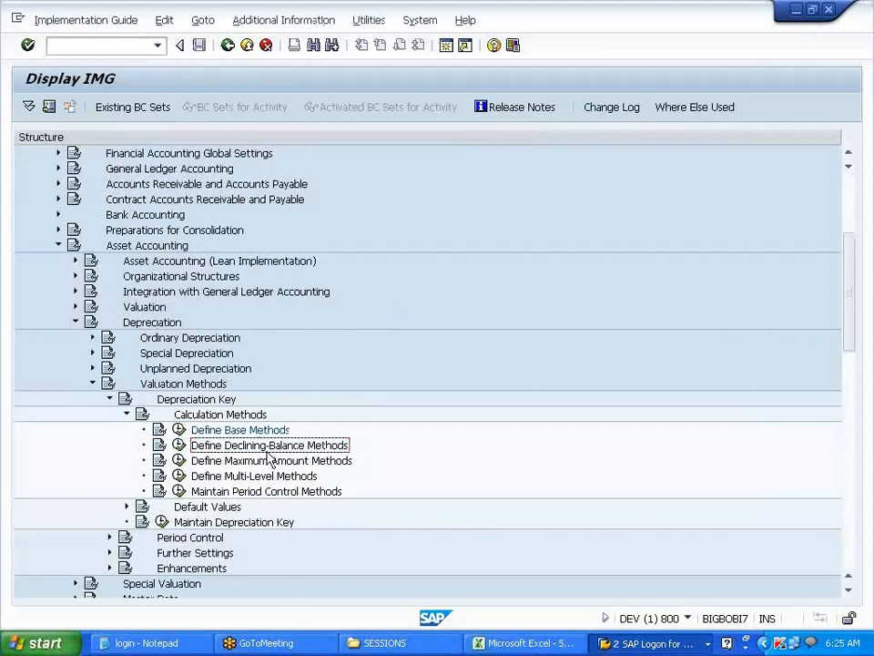
{"action": "left_click", "coordinate": [270, 433]}
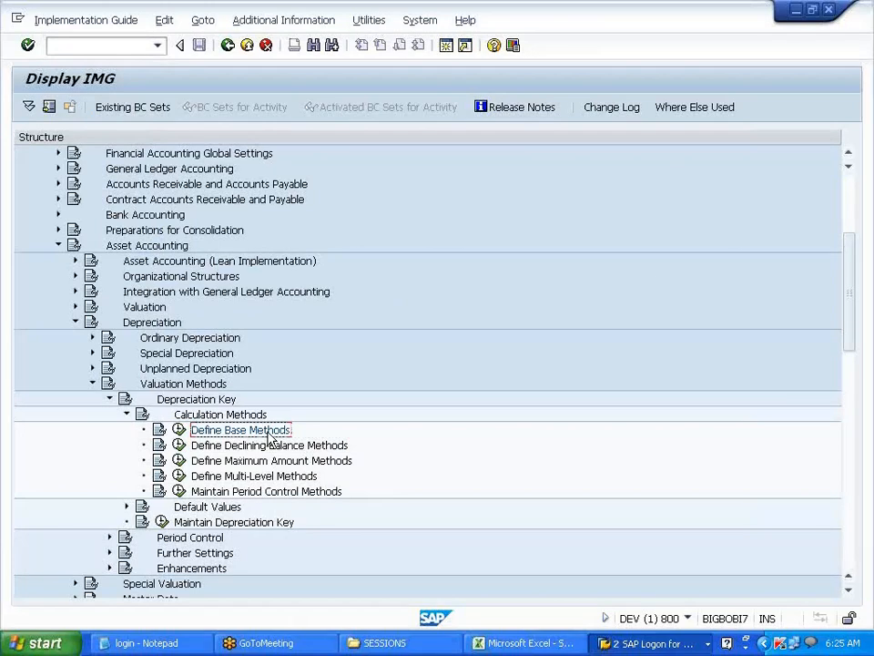
- Paste the step name 'Define Maximum Amount Methods' into cell D128 of the Excel ASSET sheet
{"action": "left_click", "coordinate": [238, 446]}
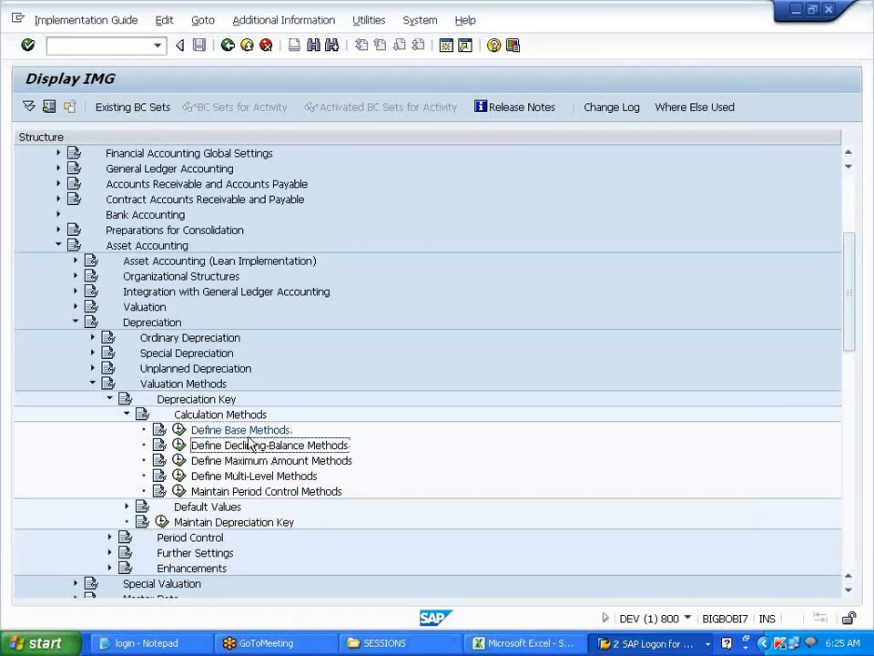
{"action": "left_click", "coordinate": [285, 462]}
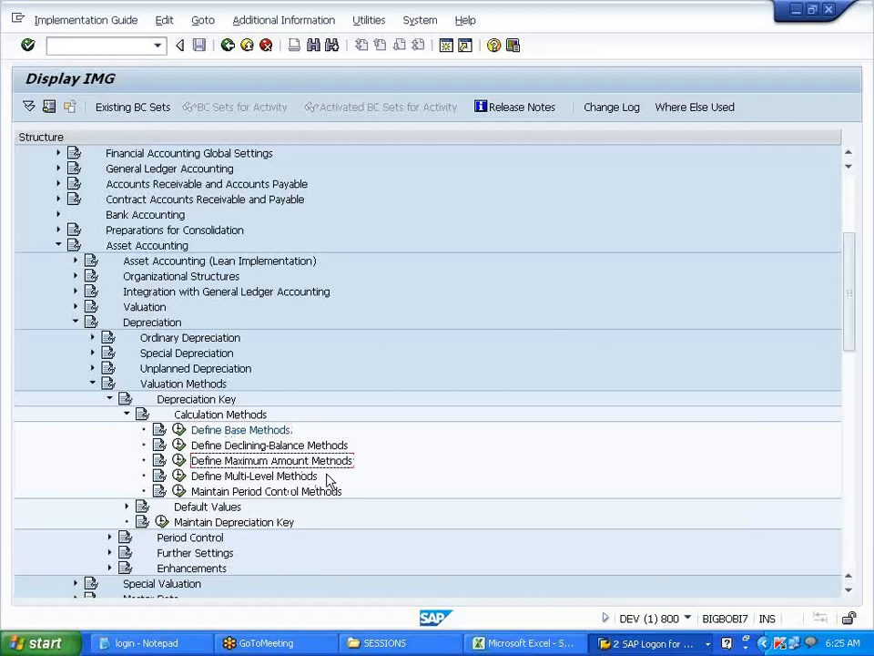
{"action": "key", "text": "alt+Tab"}
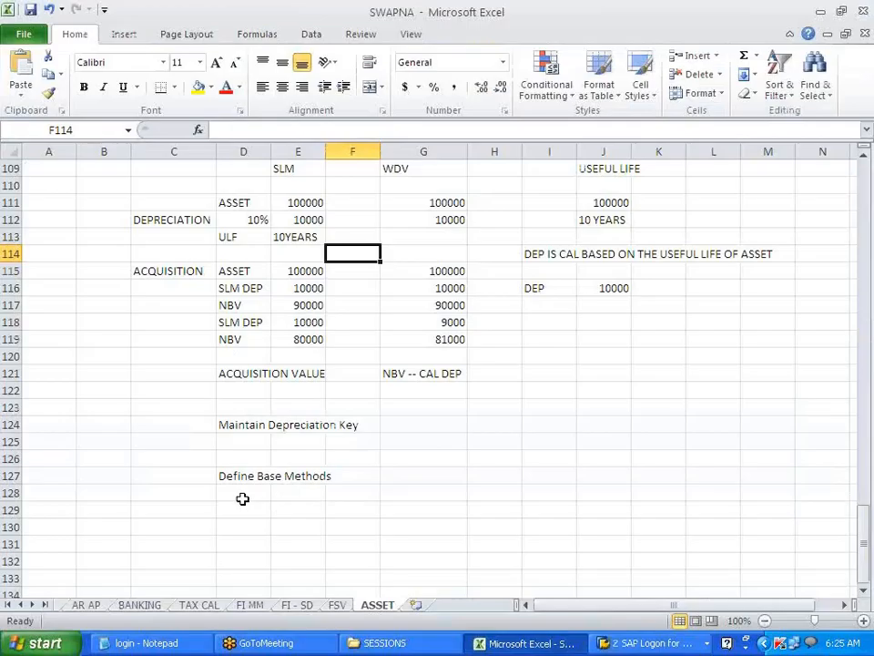
{"action": "left_click", "coordinate": [243, 497]}
{"action": "type", "text": "Define Maximum Amount Methods"}
{"action": "key", "text": "alt+Tab"}
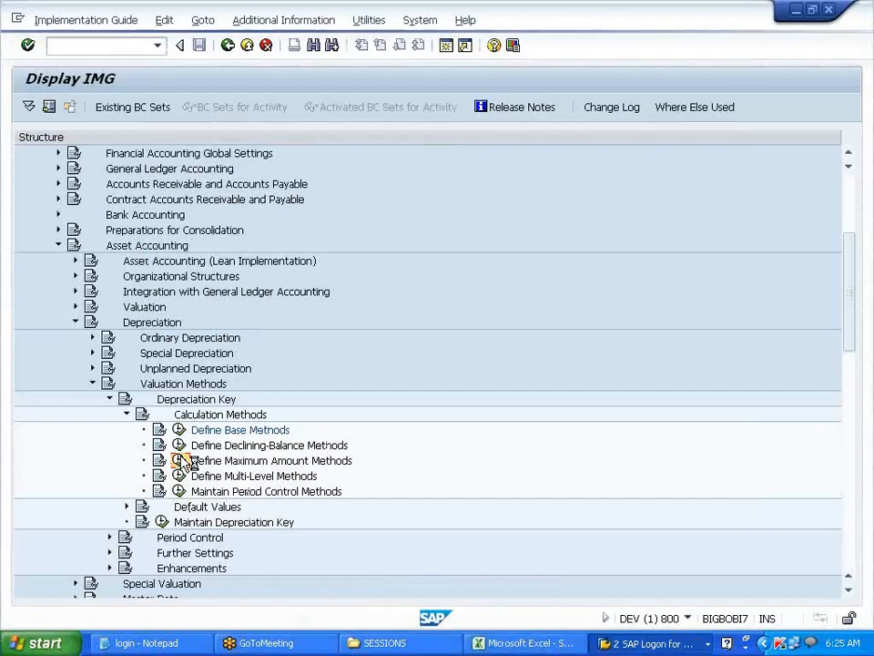
- Add maximum amount method V70 described as 'MAX AMT METHOD FOR V700' and save it
{"action": "left_click", "coordinate": [180, 461]}
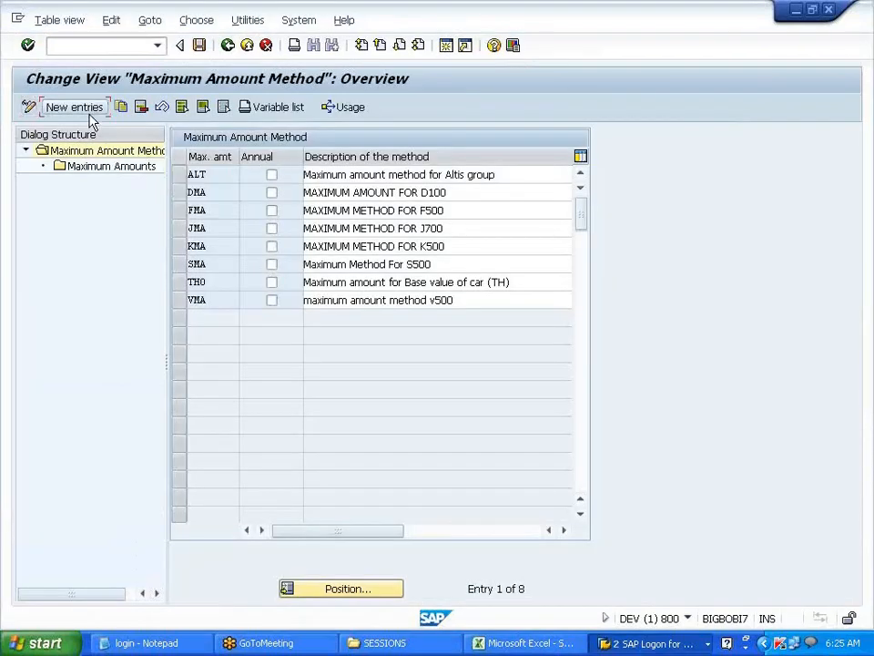
{"action": "left_click", "coordinate": [90, 117]}
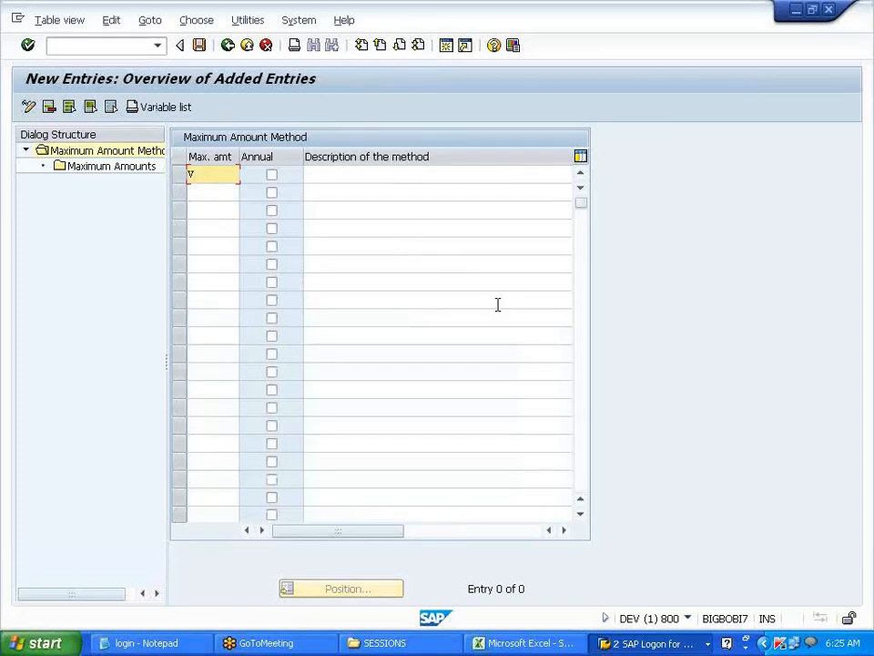
{"action": "type", "text": "V70"}
{"action": "left_click", "coordinate": [366, 178]}
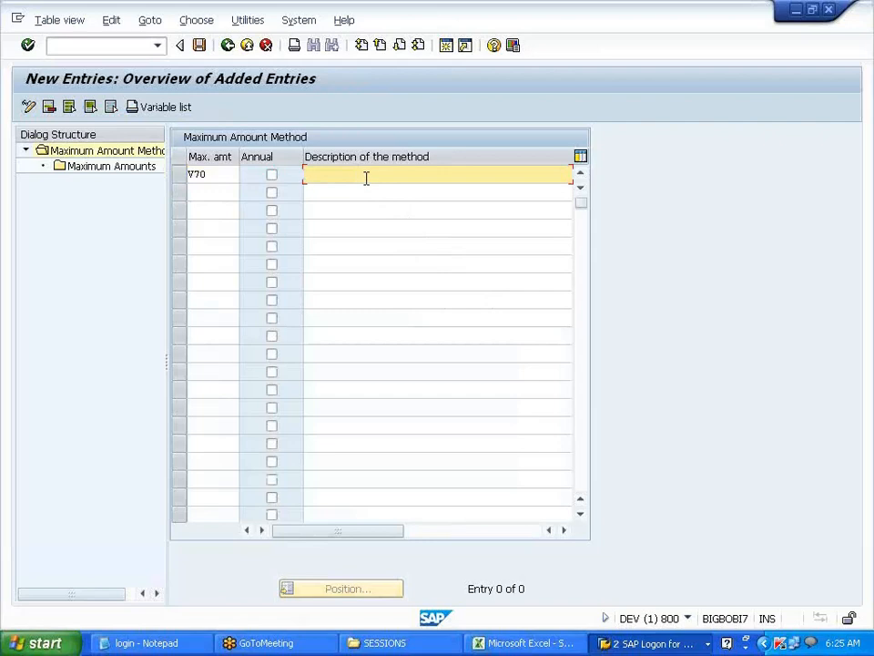
{"action": "type", "text": "MAX AMT "}
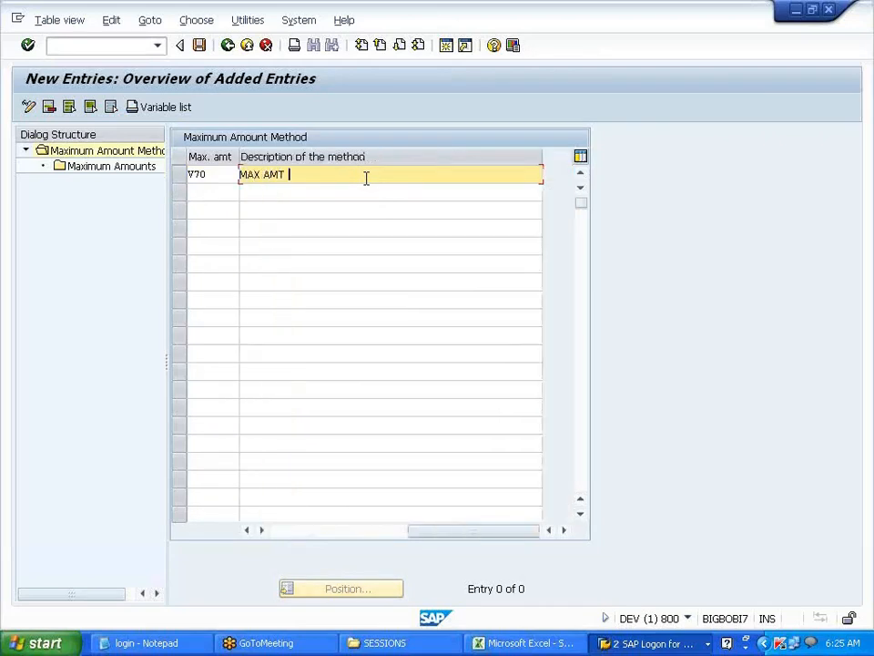
{"action": "type", "text": "METHOD FOR V700"}
{"action": "key", "text": "Return"}
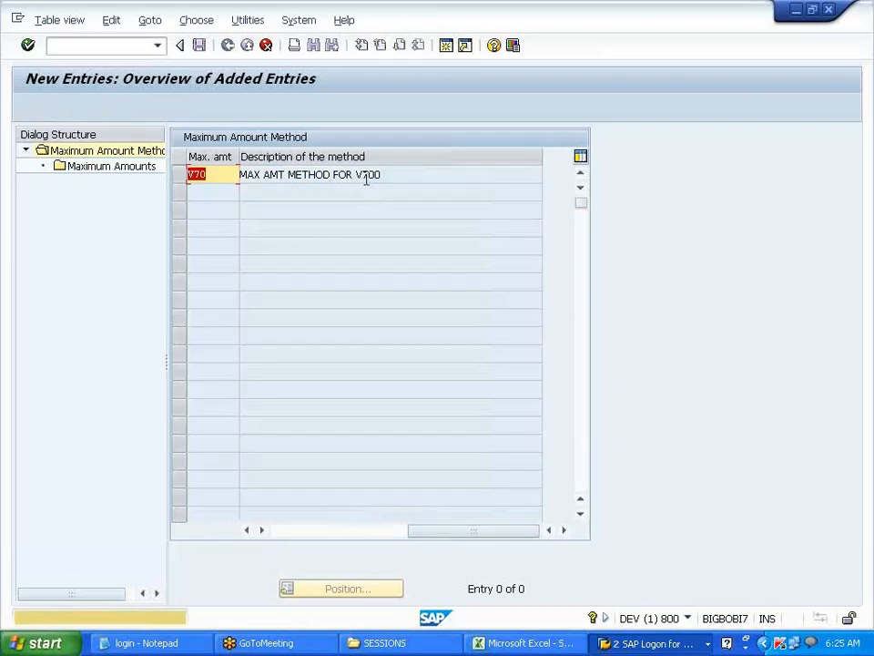
{"action": "key", "text": "Return"}
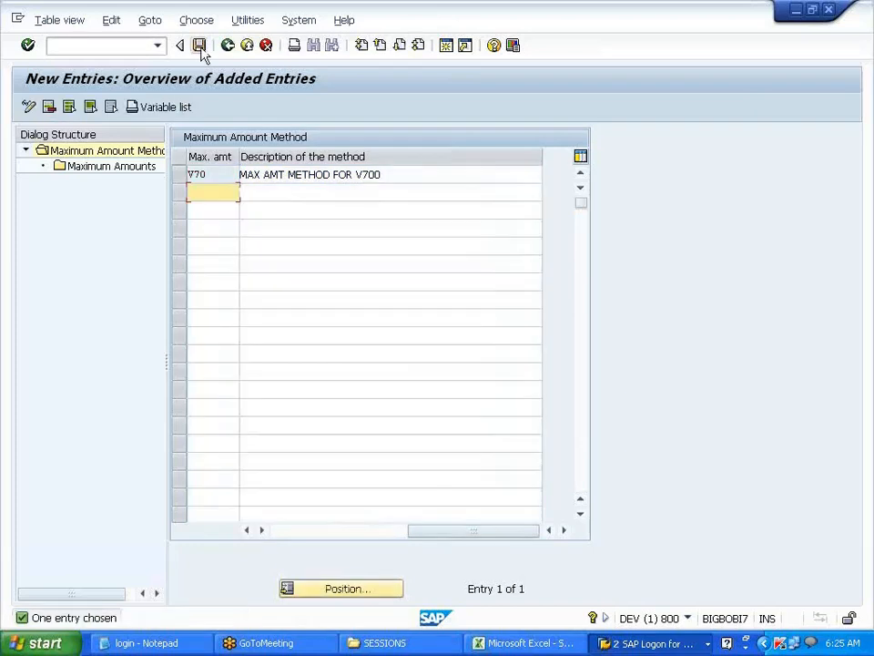
{"action": "left_click", "coordinate": [199, 45]}
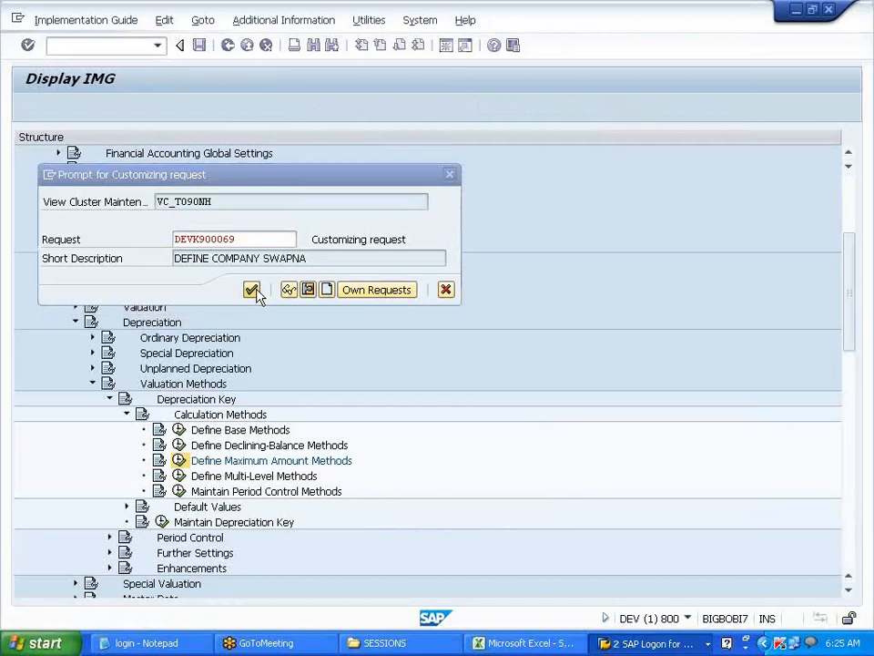
{"action": "left_click", "coordinate": [252, 289]}
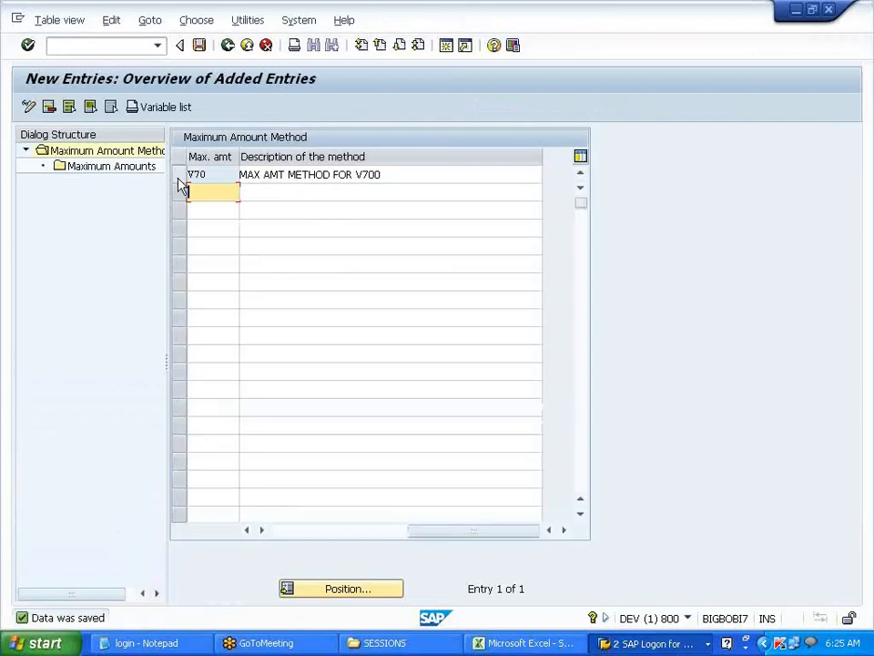
- Give method V70 a maximum amount of 999999999 USD valid to 31.12.9999 and save it
{"action": "left_click", "coordinate": [137, 167]}
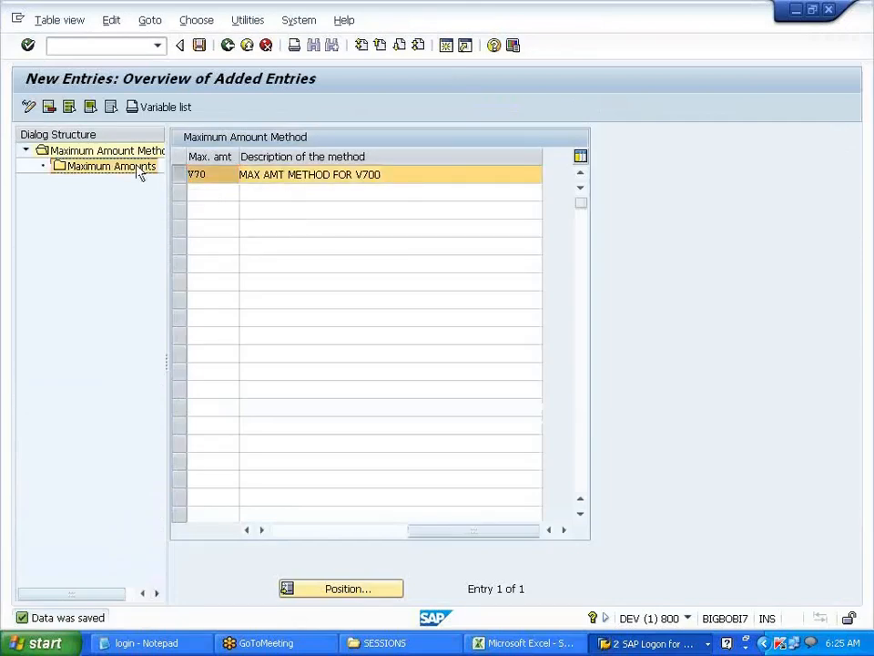
{"action": "left_click", "coordinate": [99, 107]}
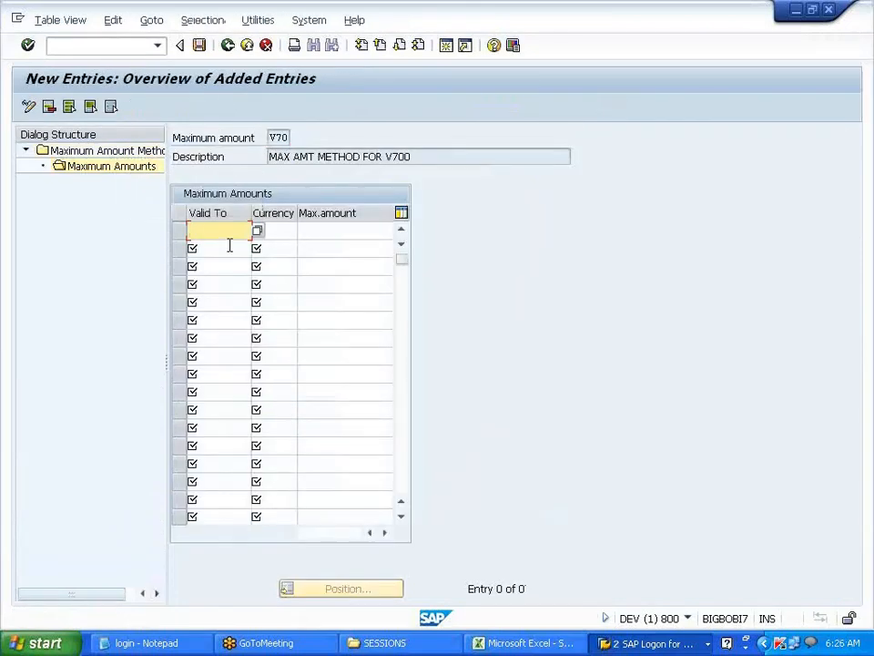
{"action": "type", "text": "31129999"}
{"action": "key", "text": "Tab"}
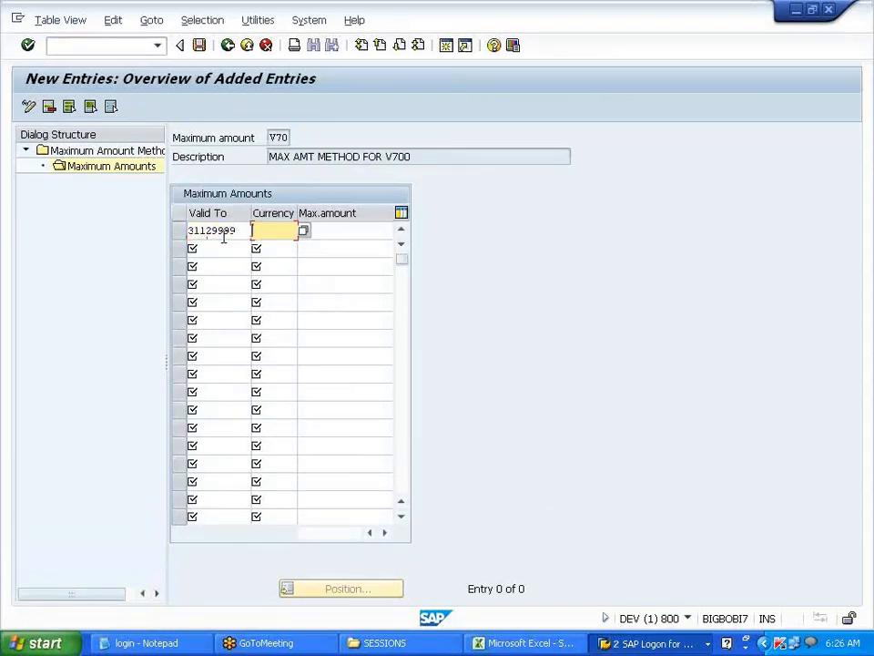
{"action": "type", "text": "USD"}
{"action": "key", "text": "Tab"}
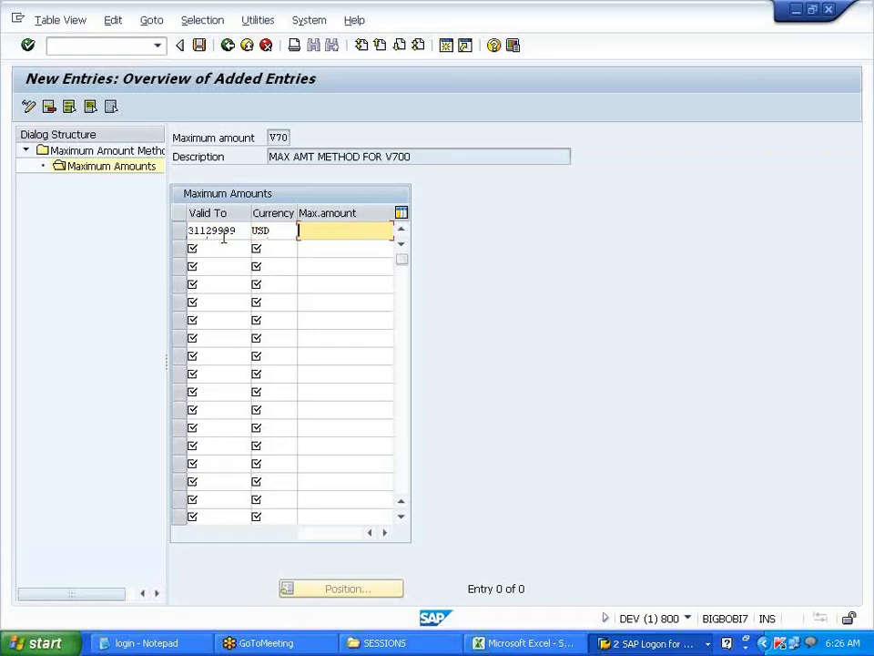
{"action": "type", "text": "999999999"}
{"action": "key", "text": "Return"}
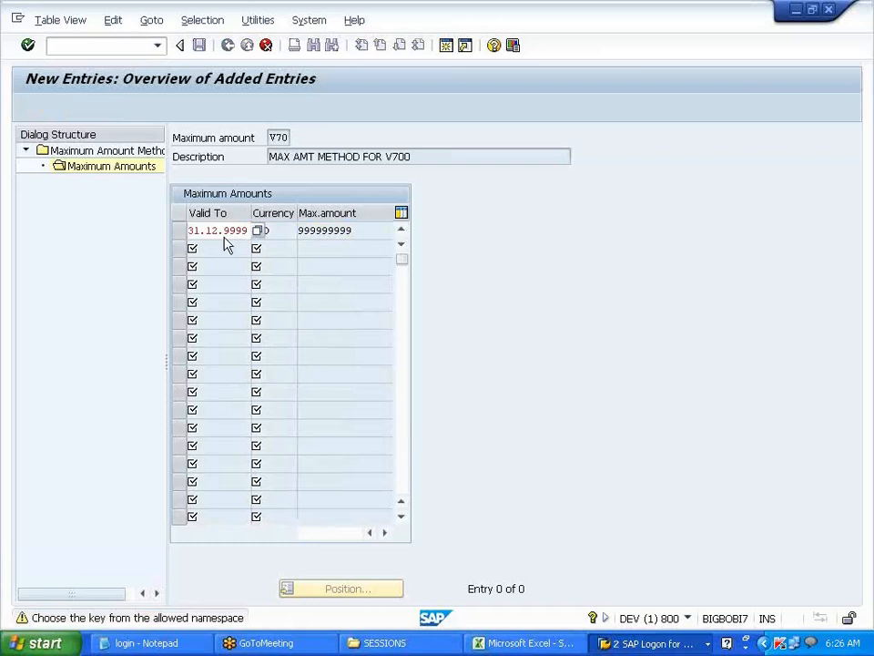
{"action": "key", "text": "Return"}
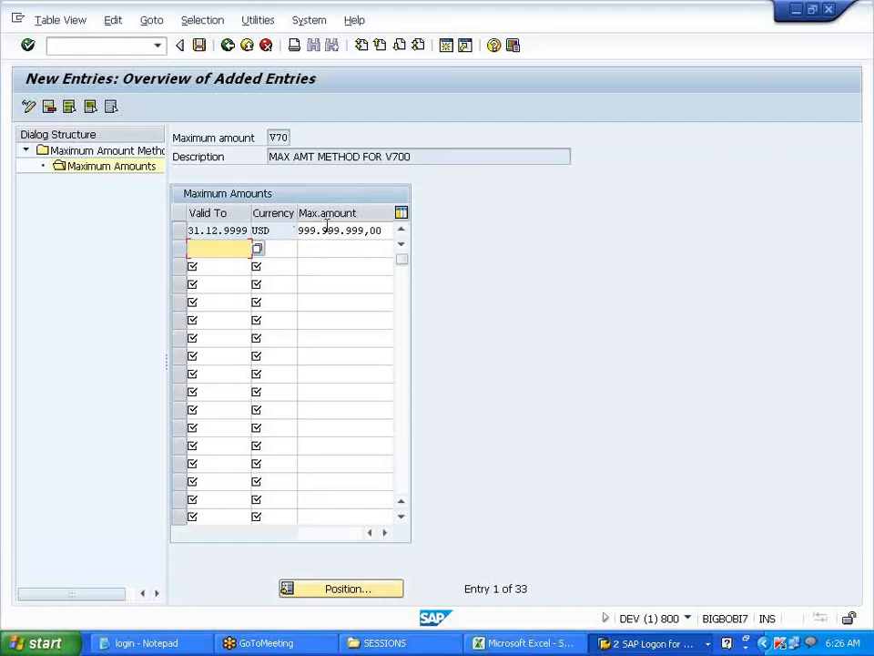
{"action": "left_click", "coordinate": [202, 49]}
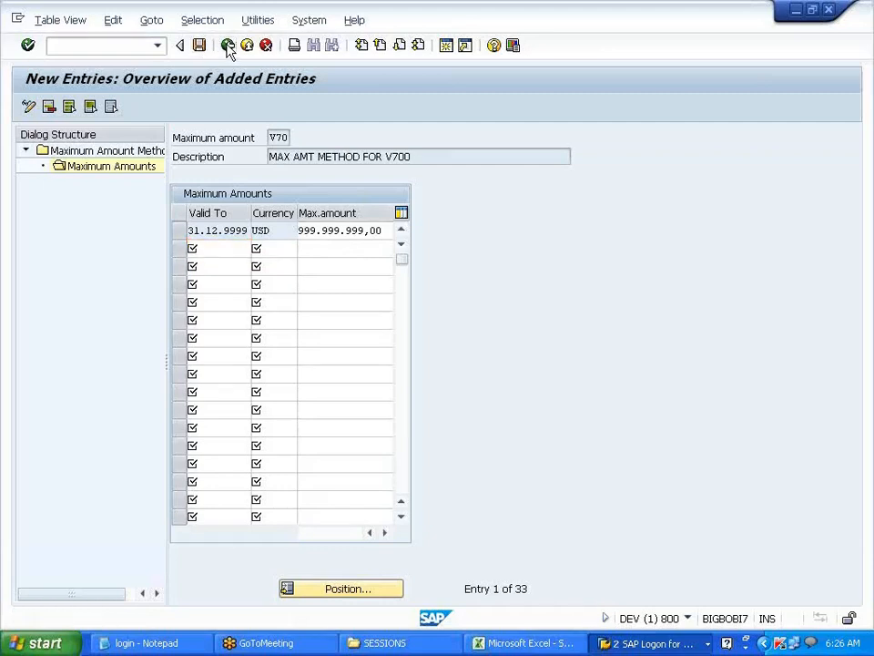
- Back out of the maximum amount screens to the method overview
{"action": "left_click", "coordinate": [228, 45]}
{"action": "left_click", "coordinate": [228, 45]}
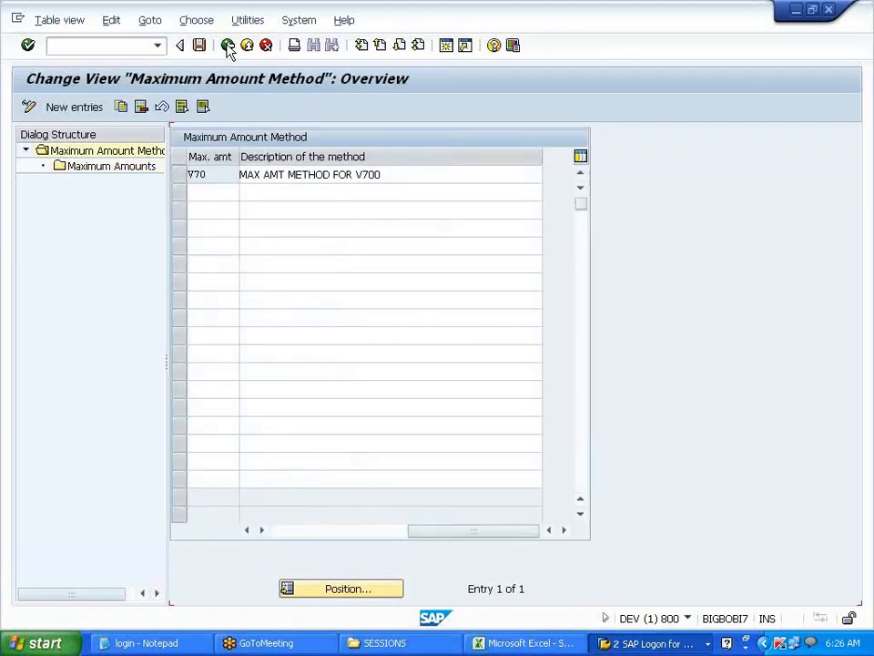
{"action": "left_click", "coordinate": [228, 47]}
- Return to the IMG tree and paste 'Define Multi-Level Methods' into Excel cell D129
{"action": "left_click", "coordinate": [229, 46]}
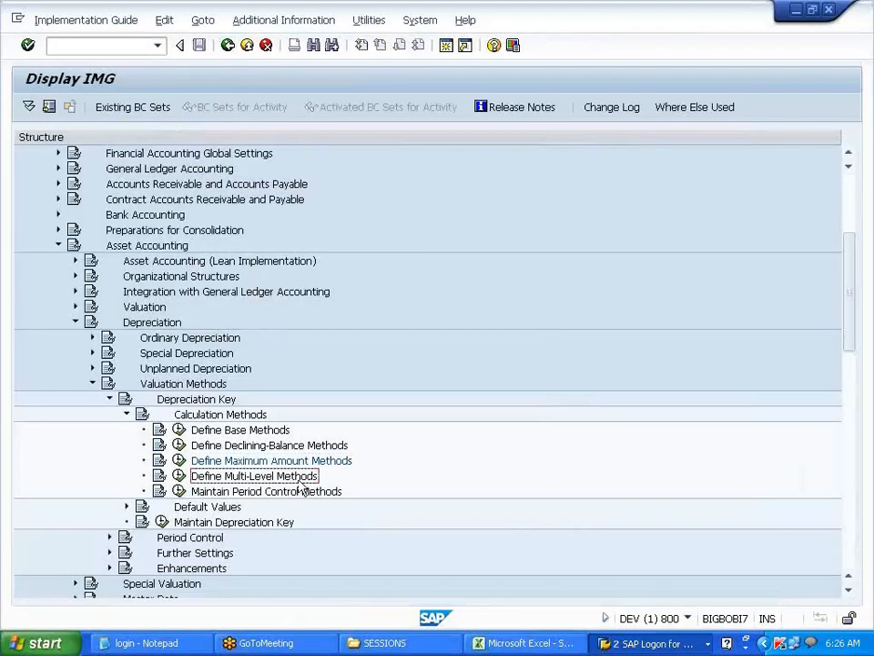
{"action": "key", "text": "alt+Tab"}
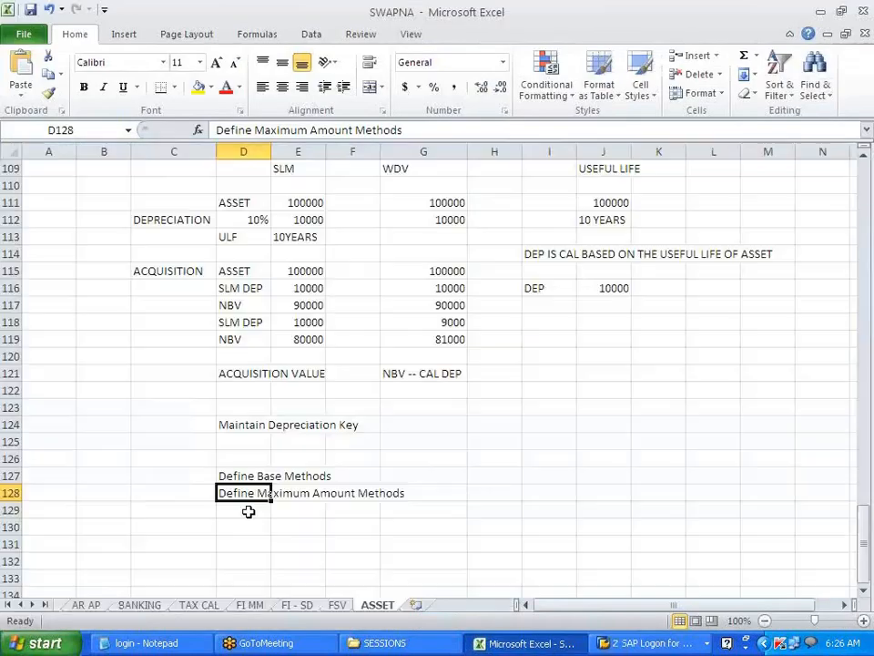
{"action": "left_click", "coordinate": [247, 512]}
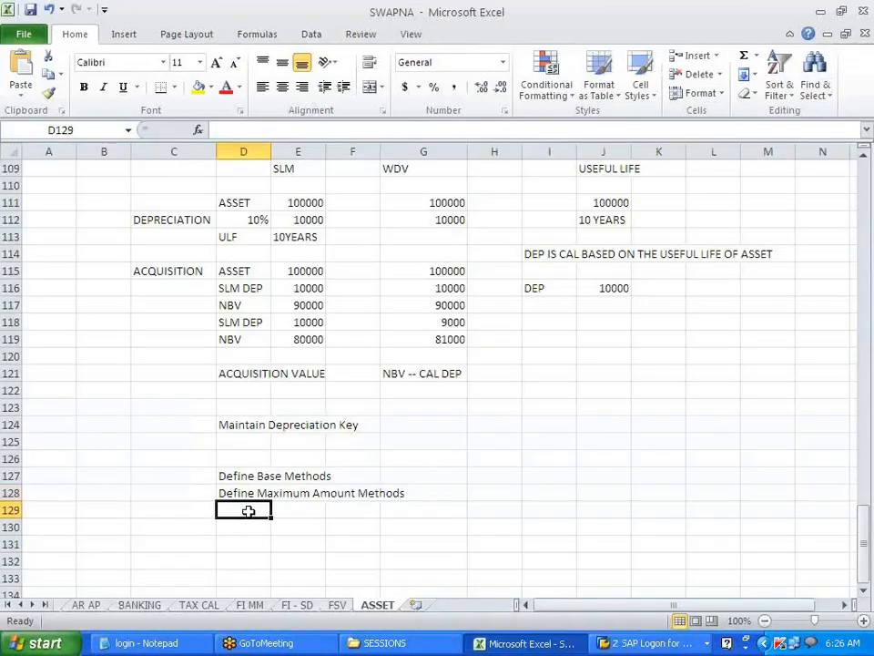
{"action": "type", "text": "Define Multi-Level Methods"}
- Start the Define Multi-Level Methods activity in SAP
{"action": "left_click", "coordinate": [288, 560]}
{"action": "key", "text": "alt+Tab"}
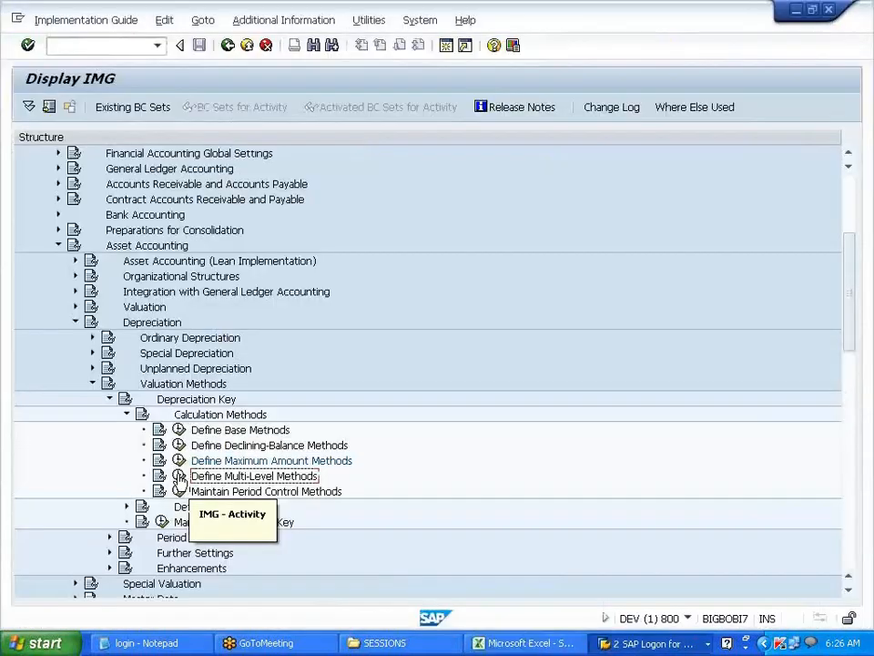
{"action": "left_click", "coordinate": [180, 476]}
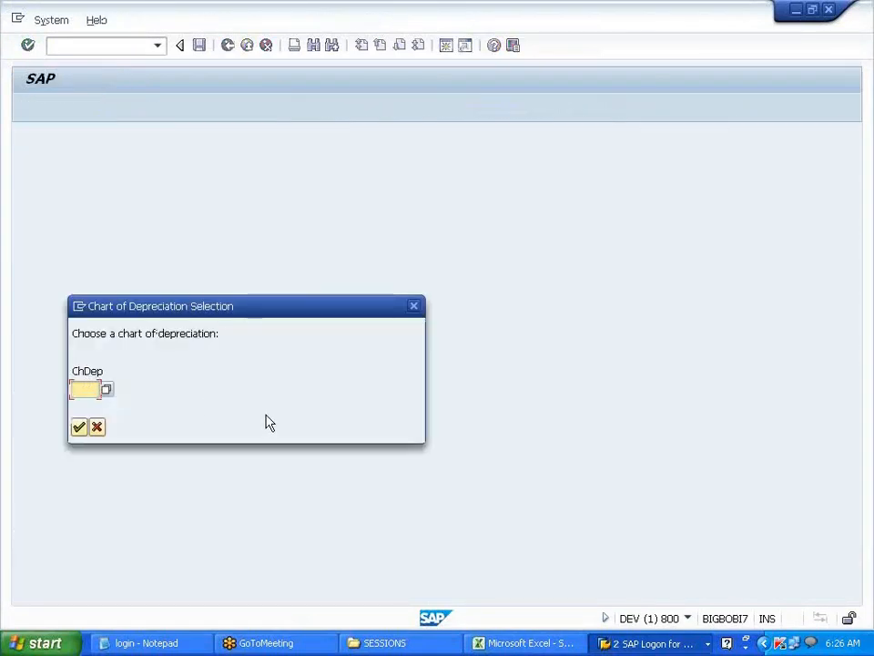
- For chart V700, enter new multilevel method SLM described as 'STRAIGHT LINE METHOD FOR V700'
{"action": "type", "text": "V700"}
{"action": "key", "text": "Return"}
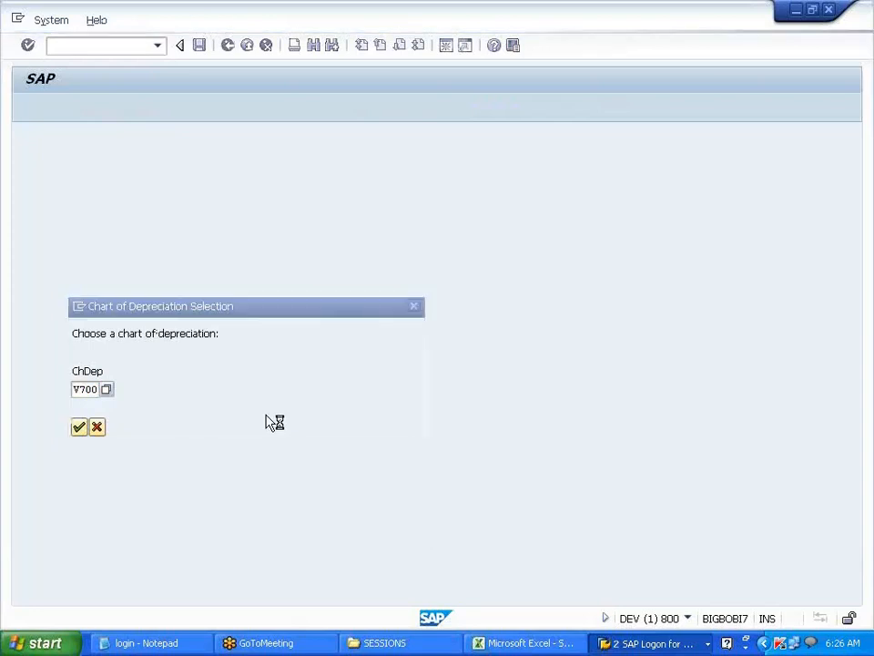
{"action": "left_click", "coordinate": [95, 107]}
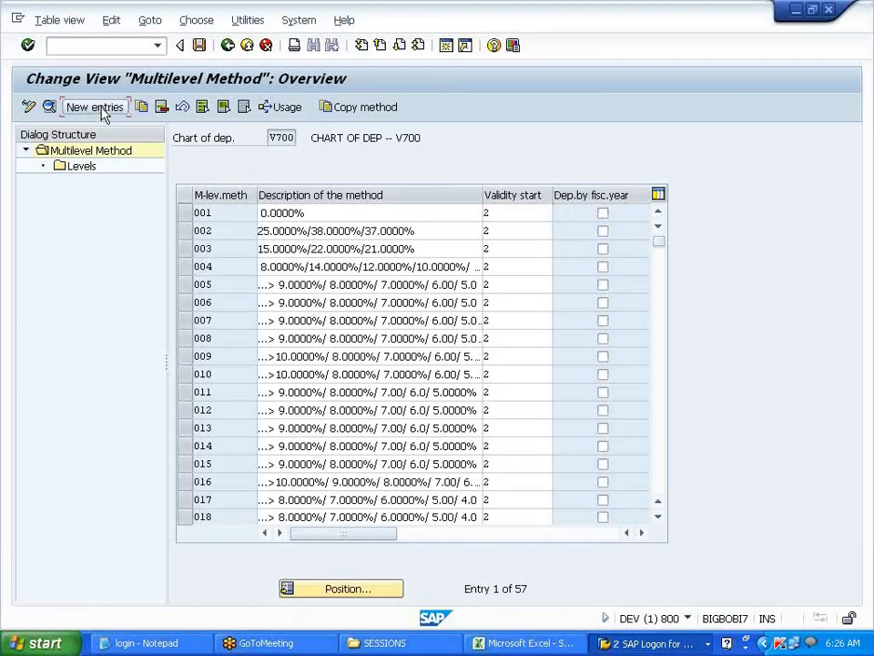
{"action": "left_click_drag", "start_coordinate": [175, 177], "coordinate": [259, 176]}
{"action": "left_click", "coordinate": [283, 175]}
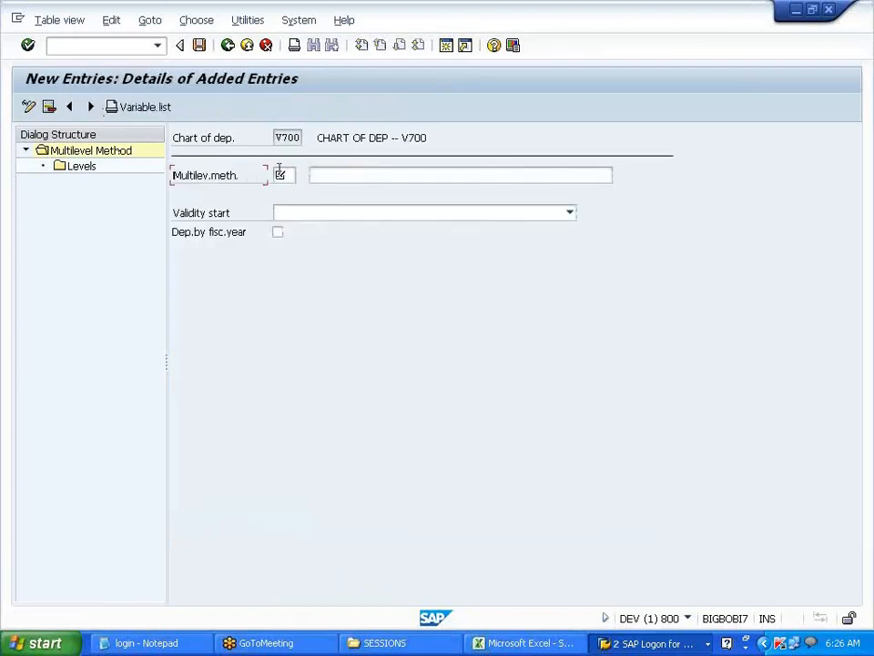
{"action": "type", "text": "SLM"}
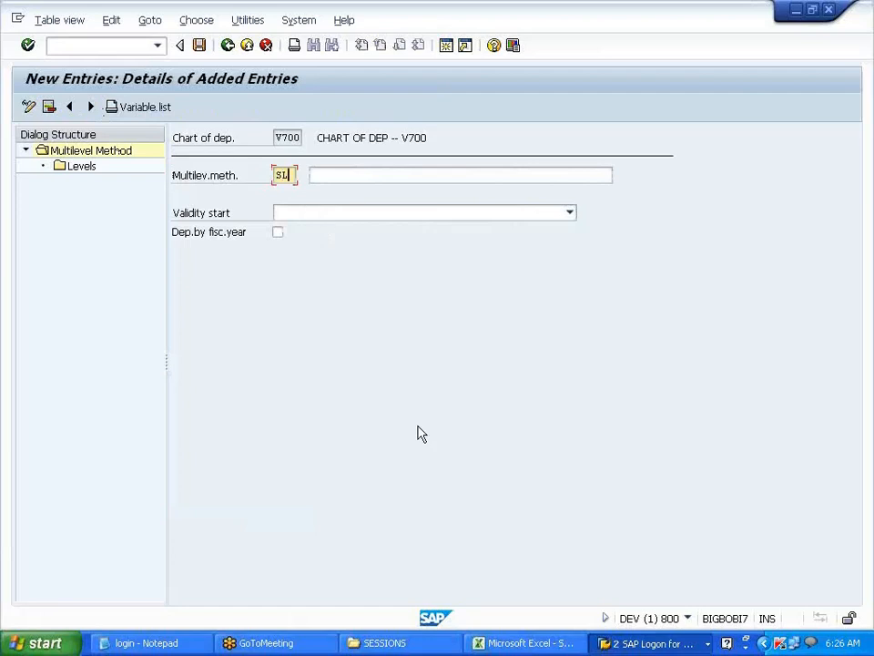
{"action": "key", "text": "Tab"}
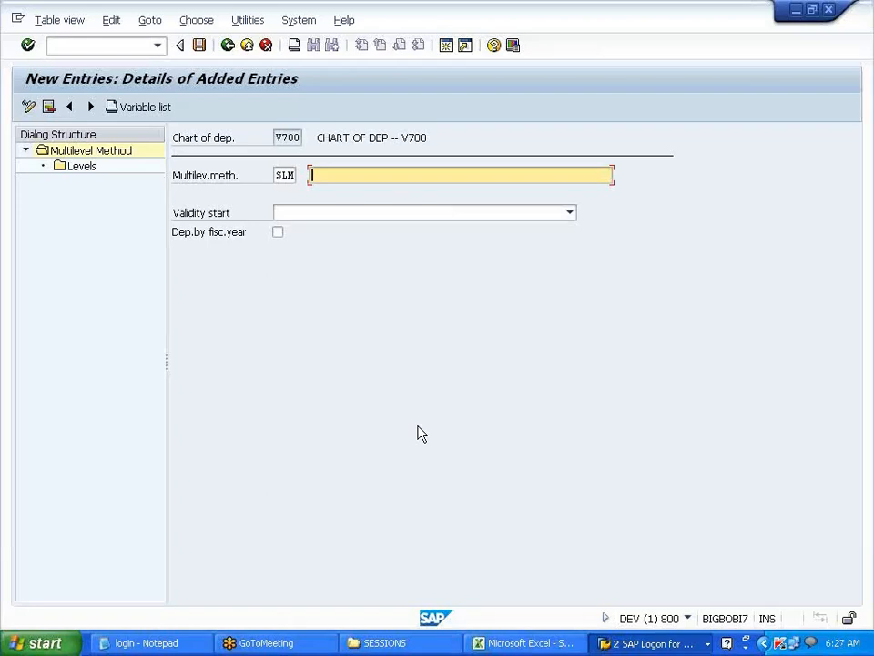
{"action": "type", "text": "STRAIGHT LINE METHOD FOR"}
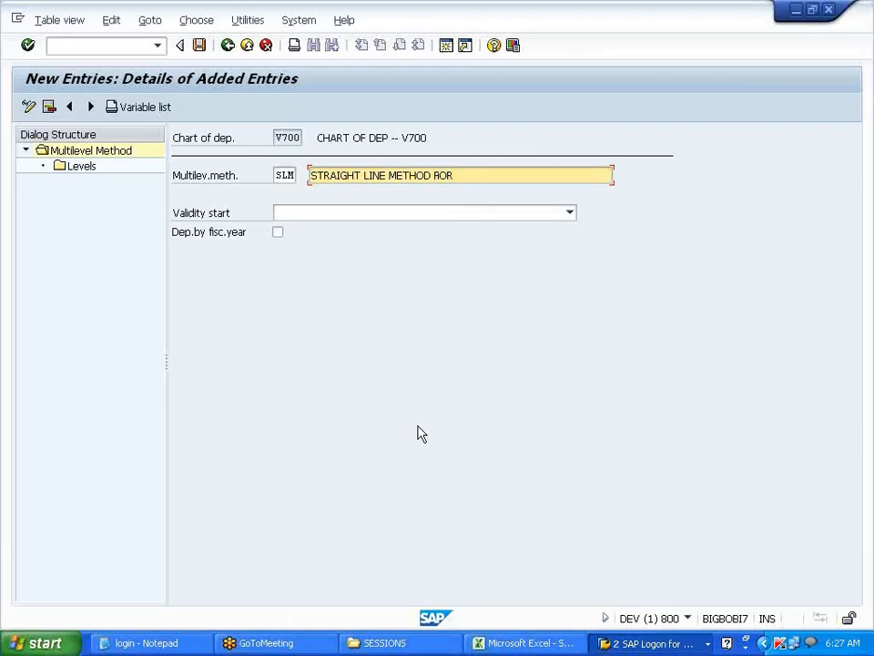
{"action": "type", "text": " V700"}
- Set SLM's validity start to From ordinary depreciation start date and open its Levels
{"action": "left_click", "coordinate": [570, 213]}
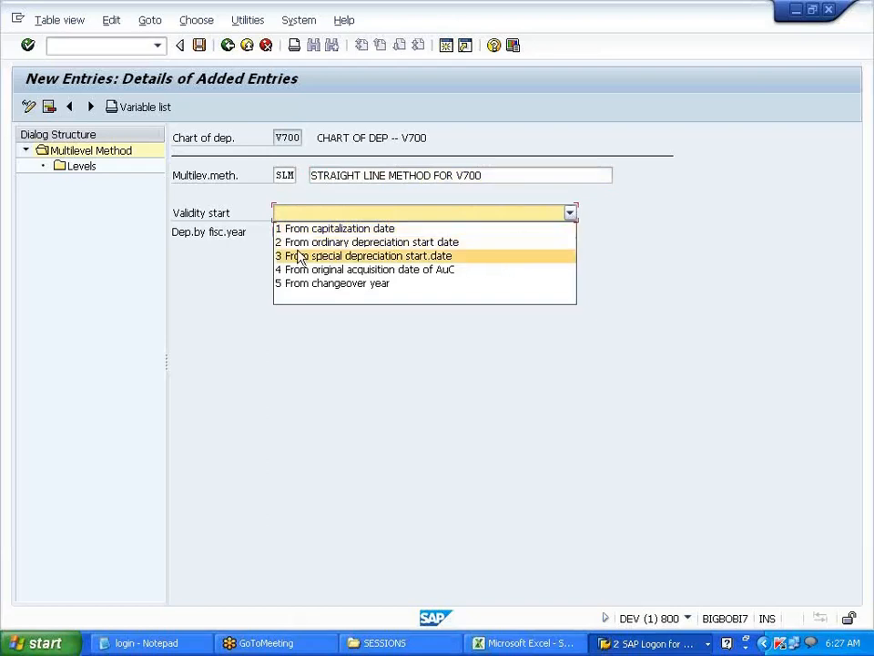
{"action": "left_click", "coordinate": [416, 243]}
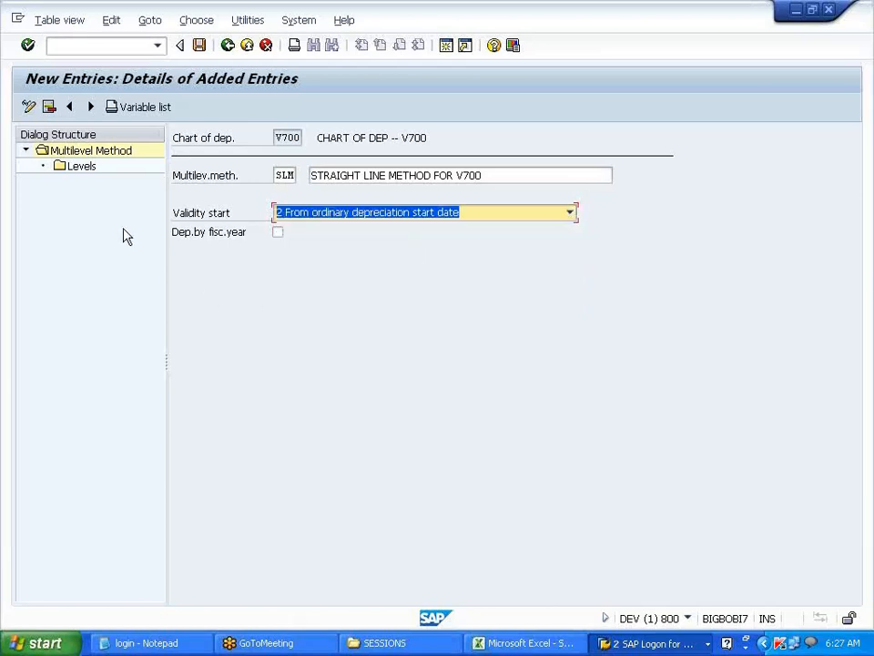
{"action": "double_click", "coordinate": [82, 167]}
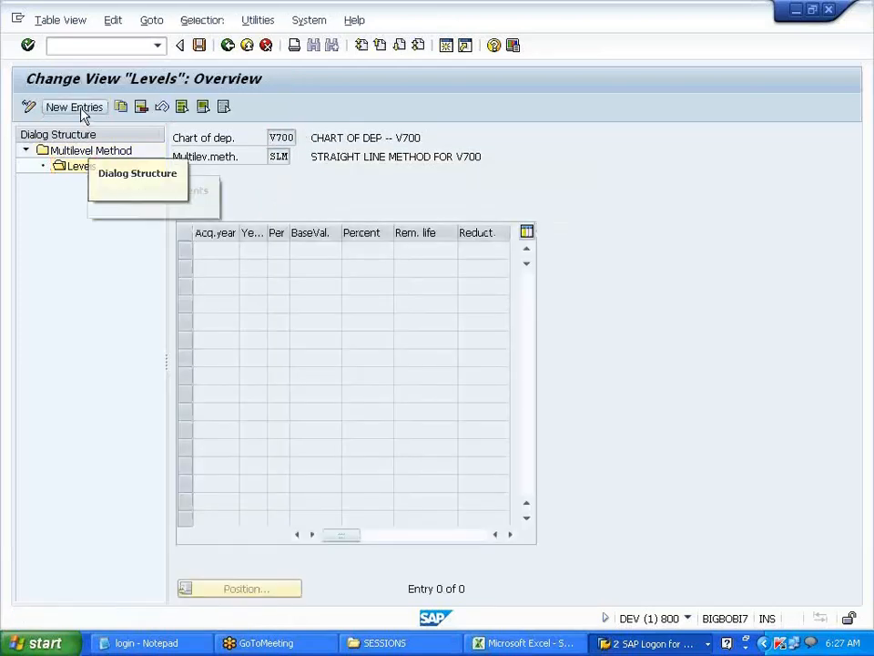
- Add a new level row with acquisition year 9999, replacing an initially typed 2014
{"action": "left_click", "coordinate": [75, 108]}
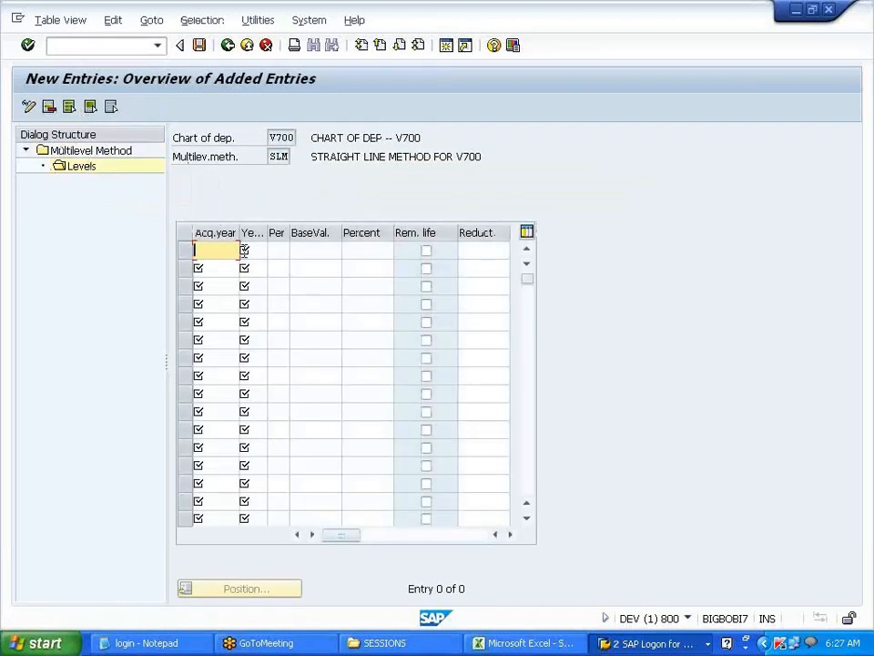
{"action": "left_click", "coordinate": [271, 157]}
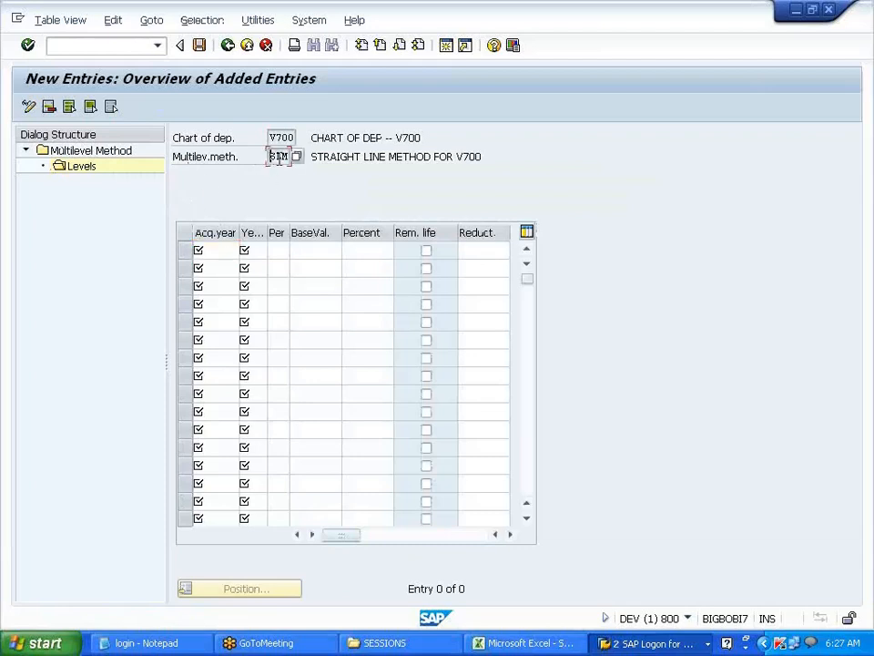
{"action": "left_click", "coordinate": [209, 249]}
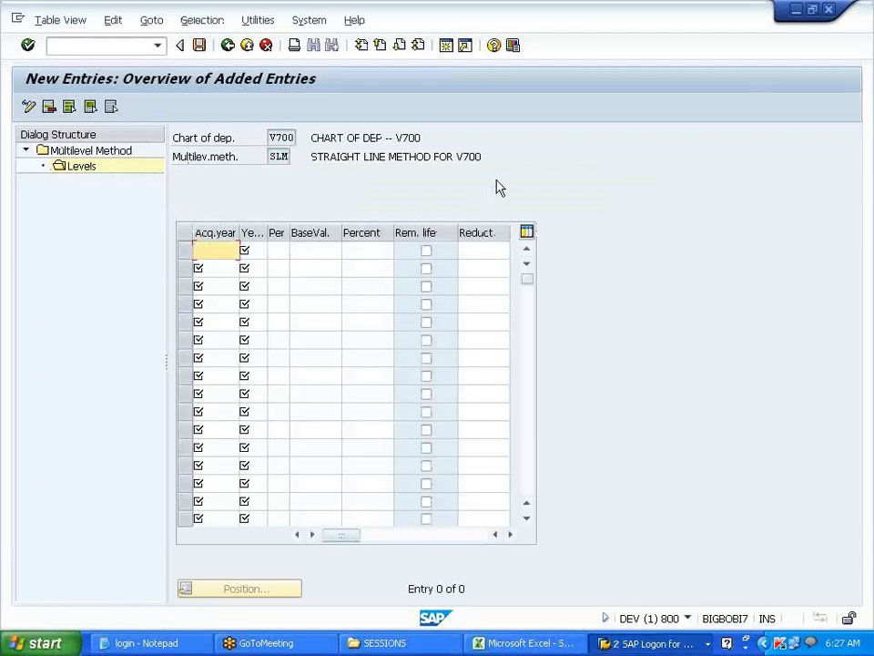
{"action": "type", "text": "2014"}
{"action": "double_click", "coordinate": [270, 157]}
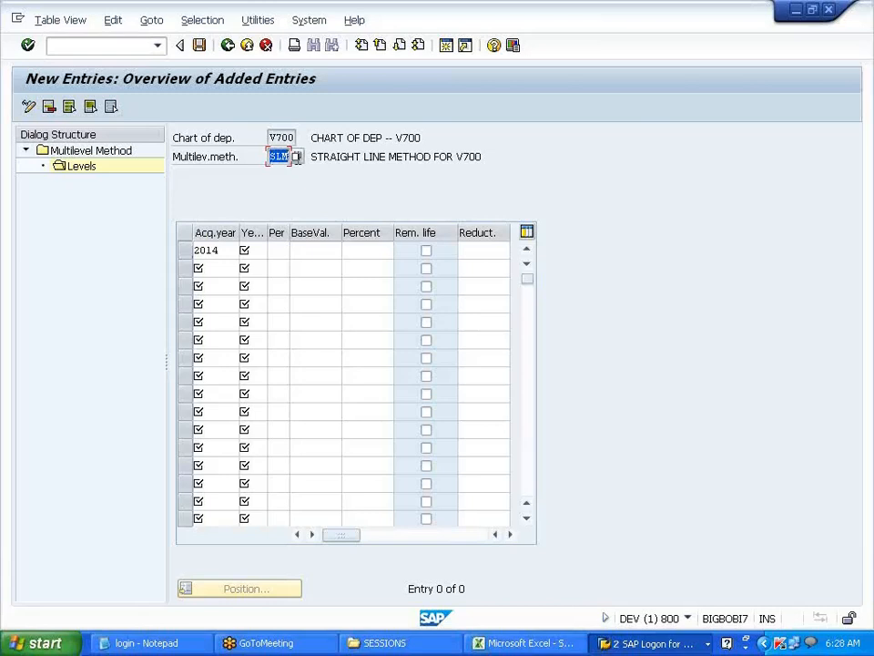
{"action": "left_click", "coordinate": [296, 158]}
{"action": "left_click", "coordinate": [223, 251]}
{"action": "left_click_drag", "start_coordinate": [223, 250], "coordinate": [189, 247]}
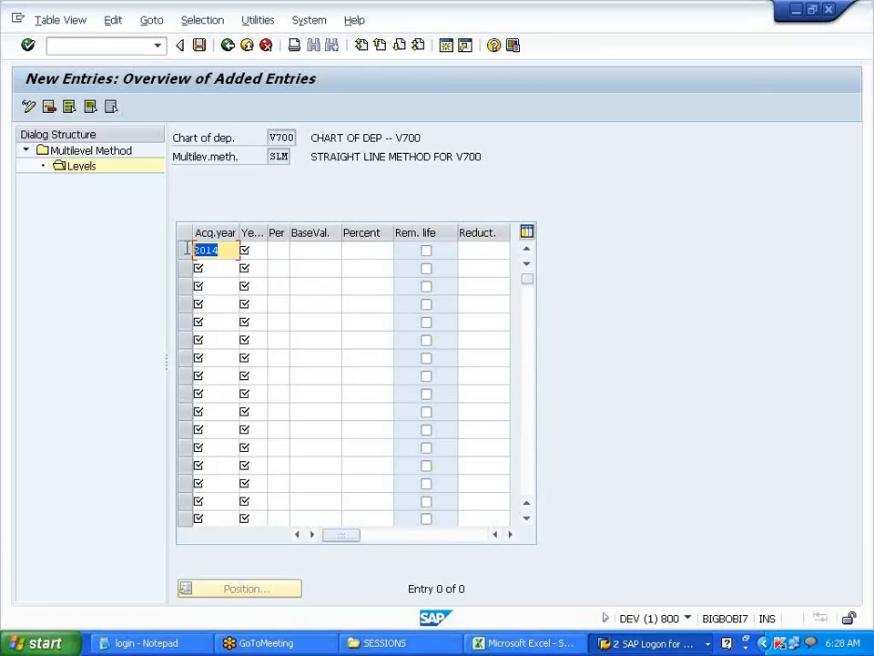
{"action": "left_click", "coordinate": [187, 247]}
{"action": "key", "text": "Delete"}
{"action": "key", "text": "Delete"}
{"action": "key", "text": "Delete"}
{"action": "key", "text": "Delete"}
{"action": "type", "text": "9999"}
- Leave the level's Years and Period fields empty and confirm the 9999 level row
{"action": "key", "text": "Tab"}
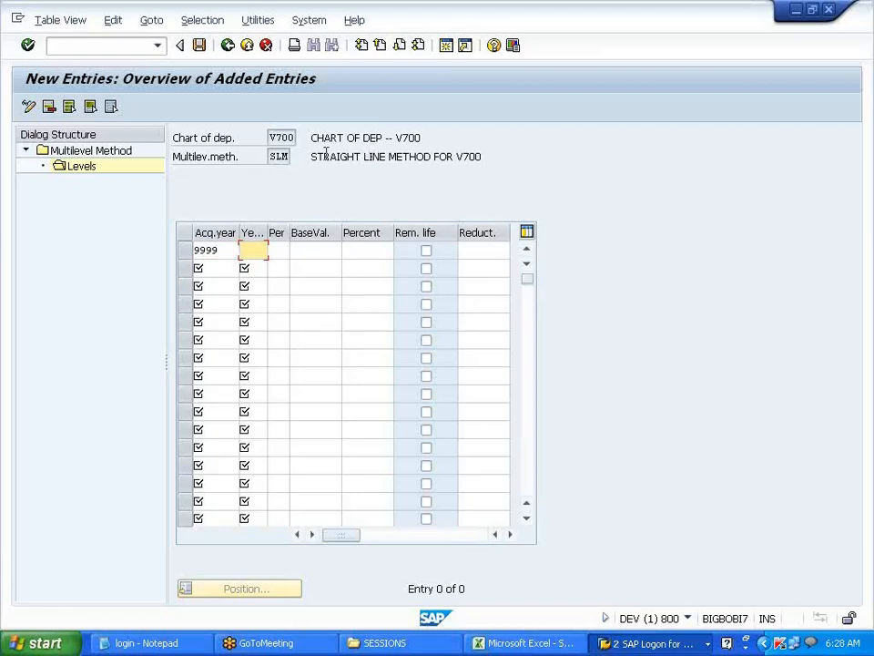
{"action": "double_click", "coordinate": [273, 157]}
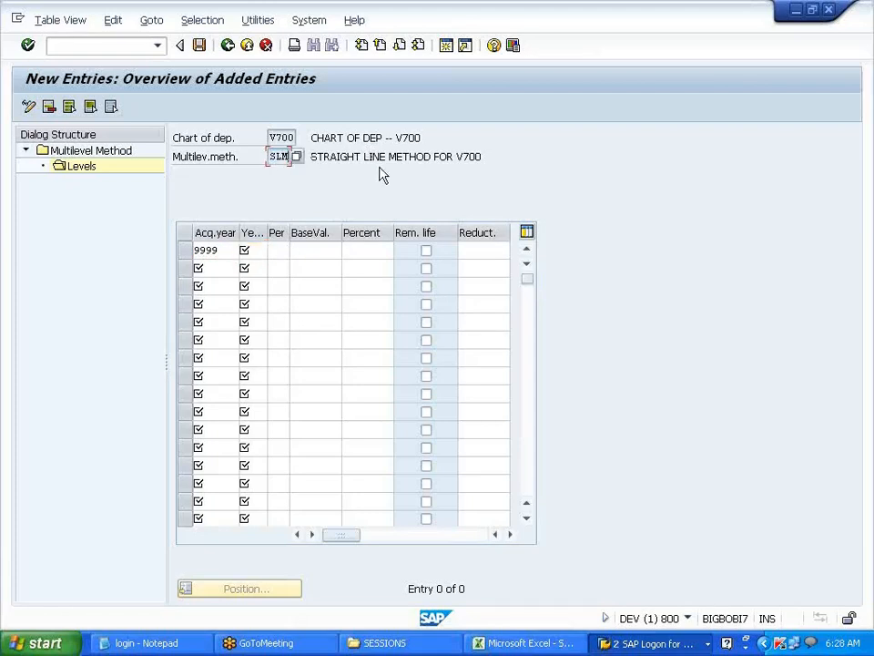
{"action": "left_click", "coordinate": [257, 252]}
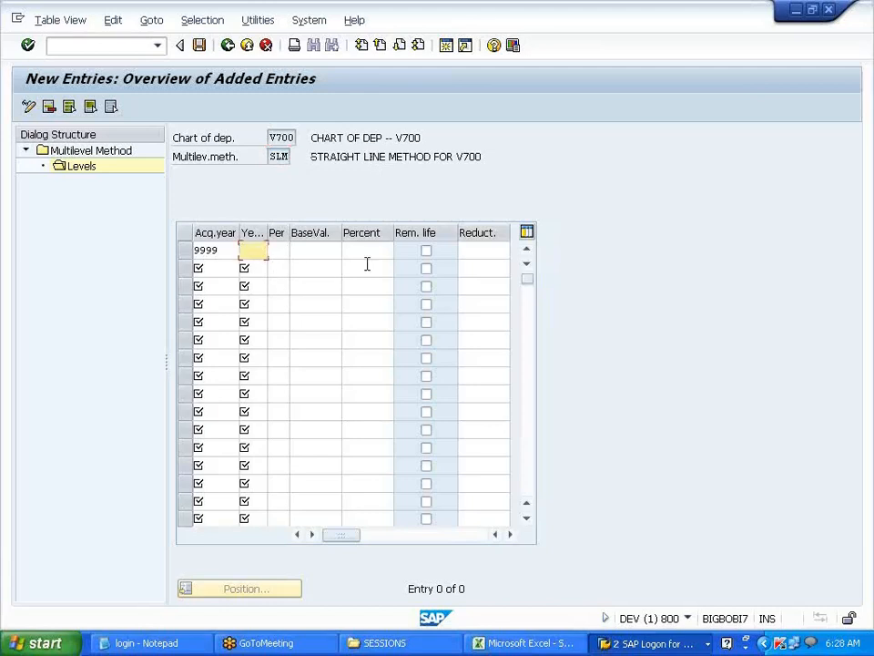
{"action": "type", "text": "10"}
{"action": "key", "text": "Tab"}
{"action": "type", "text": "5"}
{"action": "key", "text": "shift+Tab"}
{"action": "type", "text": "5"}
{"action": "key", "text": "Tab"}
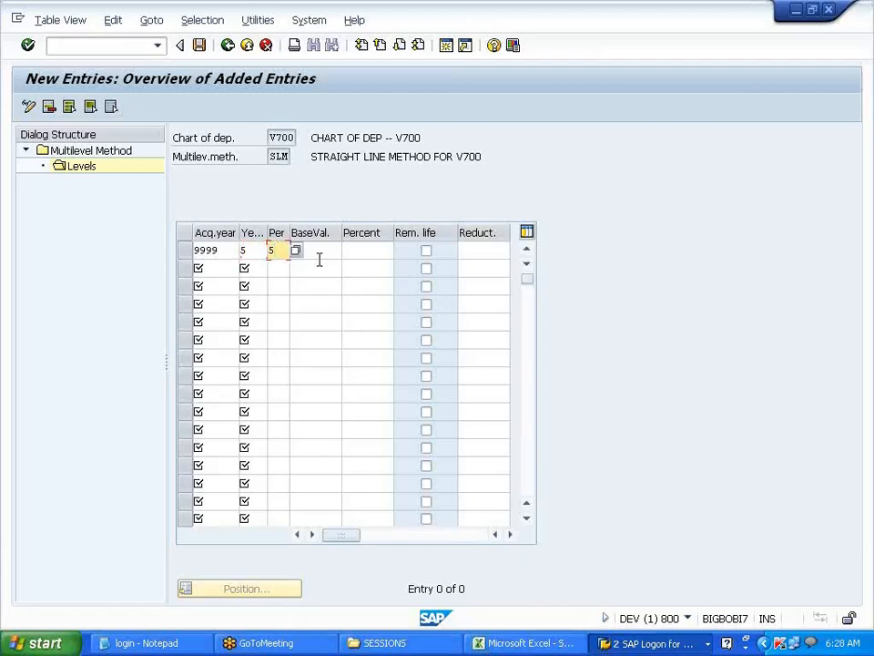
{"action": "key", "text": "shift+Tab"}
{"action": "key", "text": "Delete"}
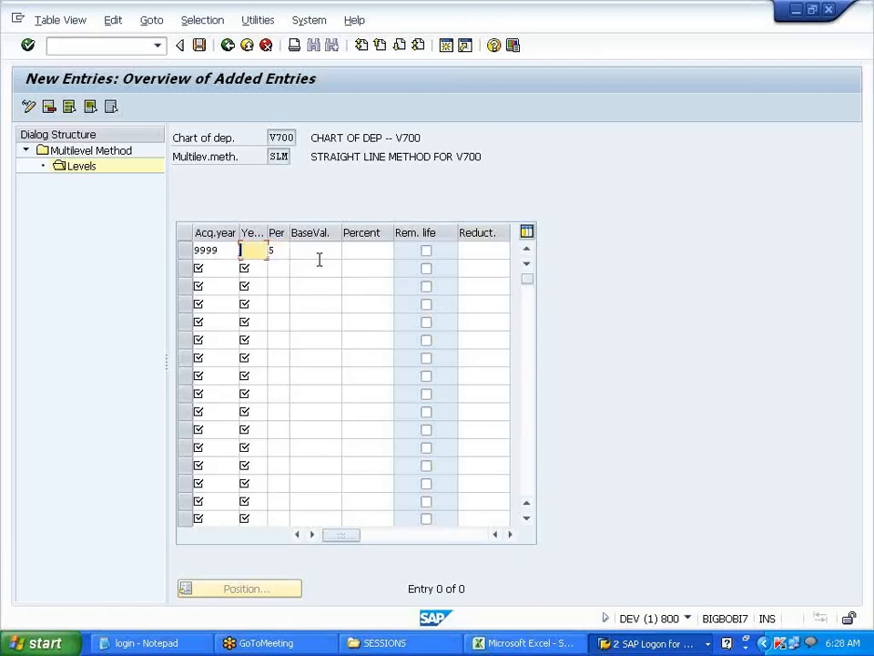
{"action": "key", "text": "Tab"}
{"action": "key", "text": "Delete"}
{"action": "key", "text": "shift+Tab"}
{"action": "key", "text": "Return"}
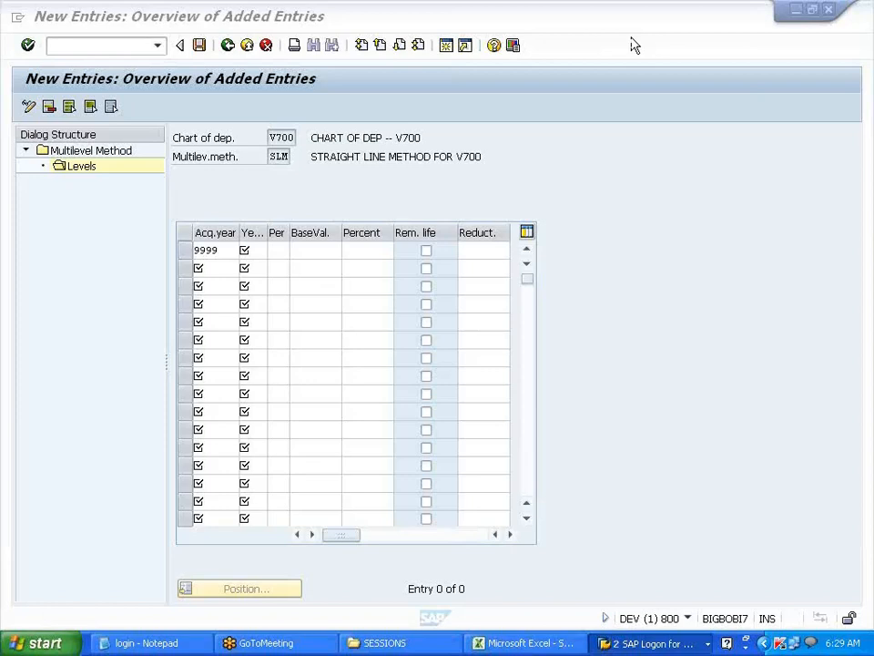
- Give the 9999 level 999 years, base value 01 (Acquisition value) and 10 percent
{"action": "left_click", "coordinate": [251, 254]}
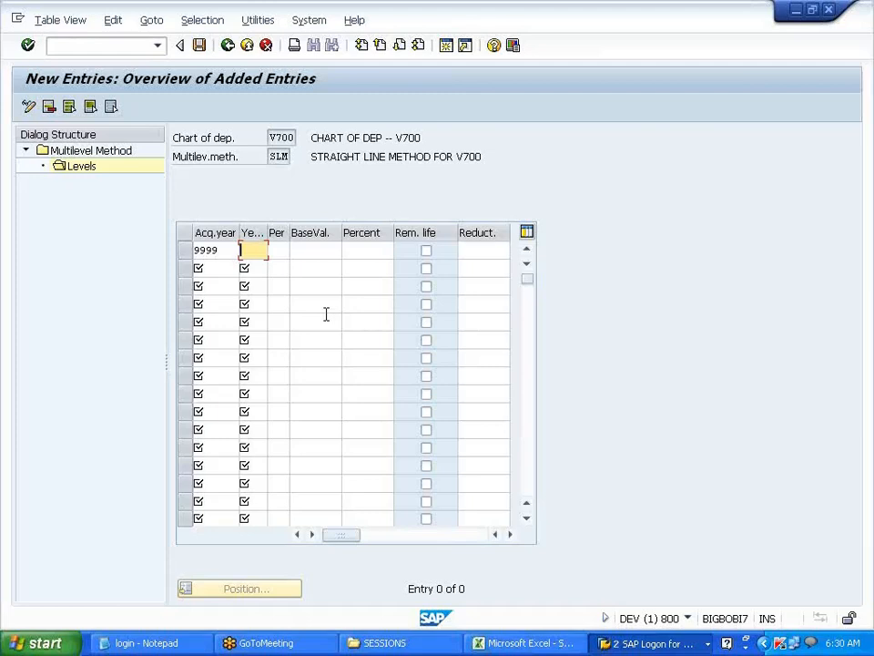
{"action": "type", "text": "999"}
{"action": "key", "text": "Tab"}
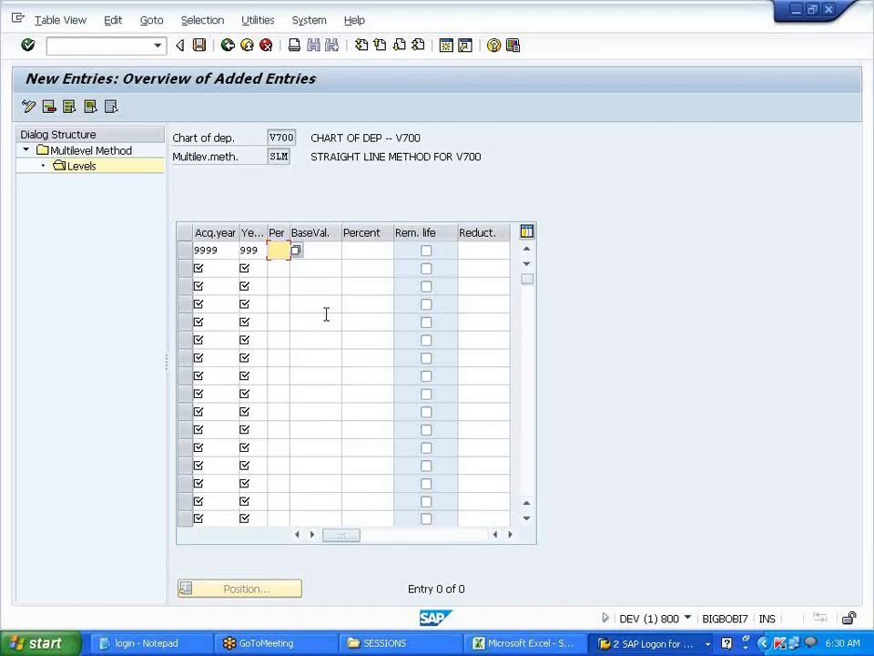
{"action": "key", "text": "Tab"}
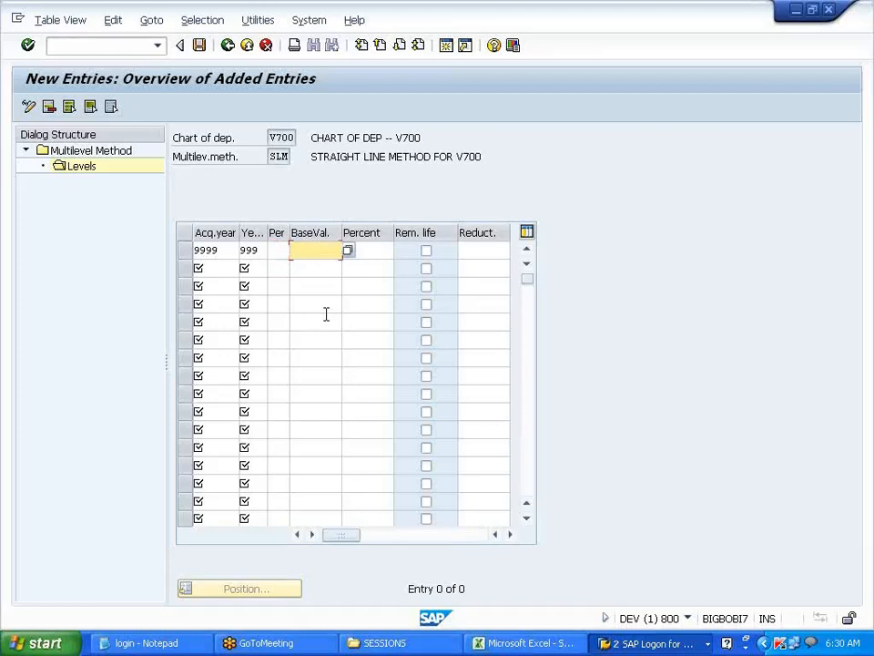
{"action": "left_click", "coordinate": [349, 251]}
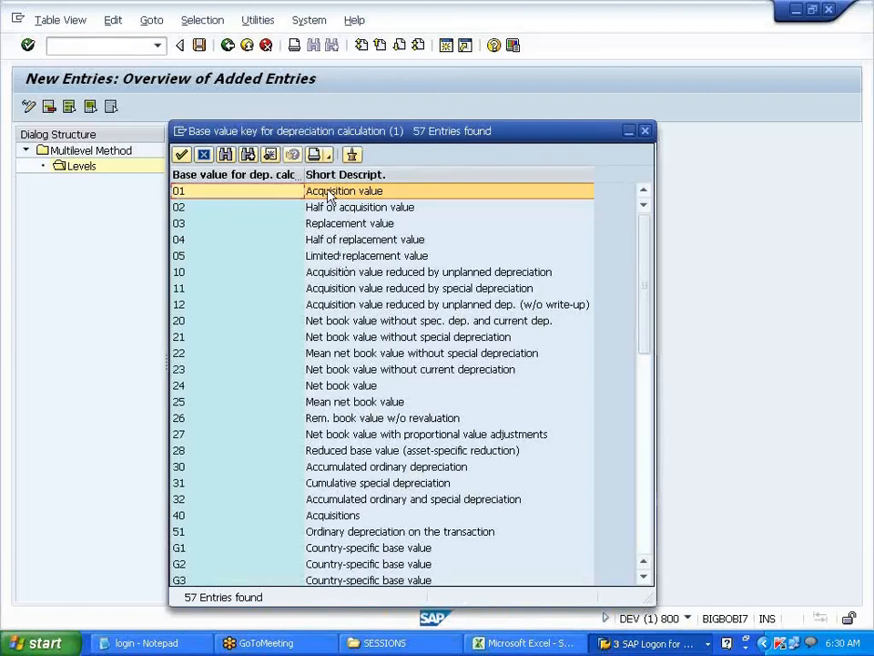
{"action": "double_click", "coordinate": [328, 191]}
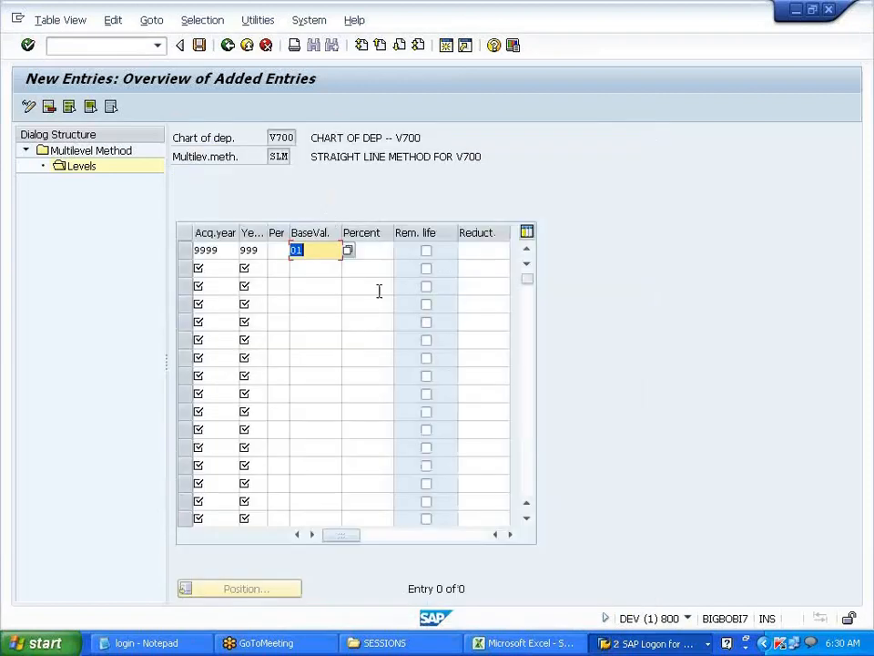
{"action": "left_click", "coordinate": [383, 254]}
{"action": "type", "text": "10"}
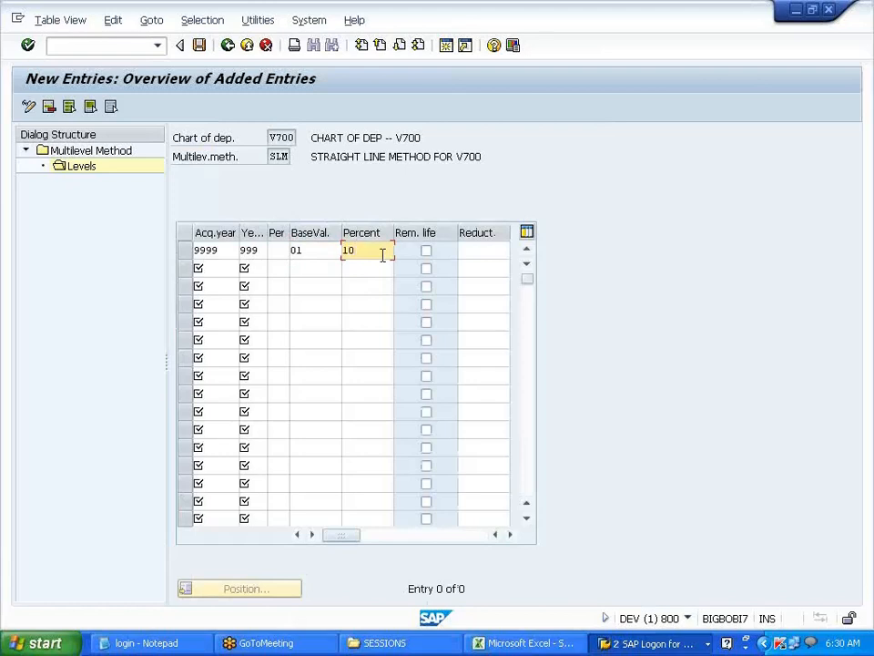
{"action": "key", "text": "Return"}
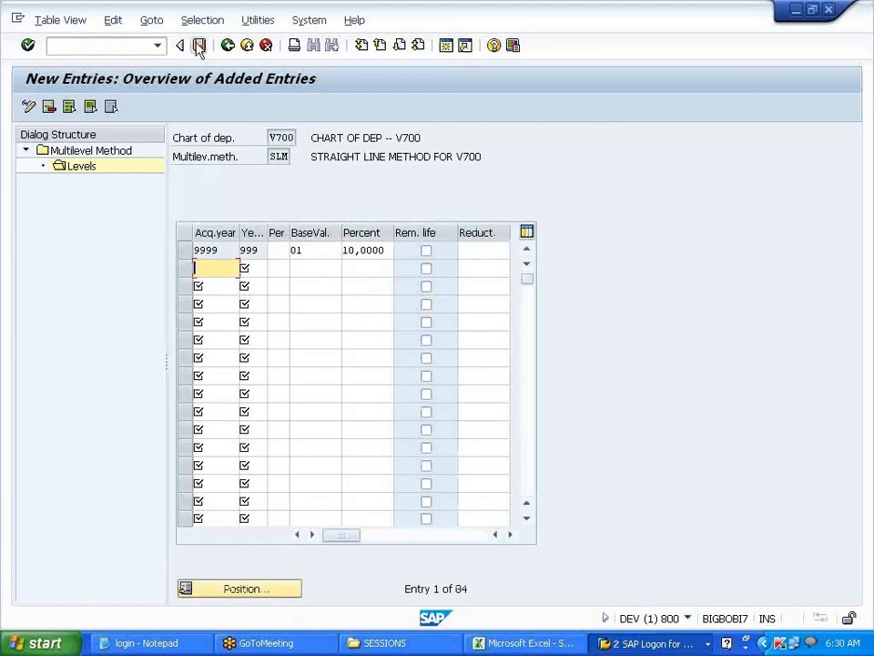
- Save the SLM level under the customizing request and return to the multilevel method list
{"action": "left_click", "coordinate": [199, 45]}
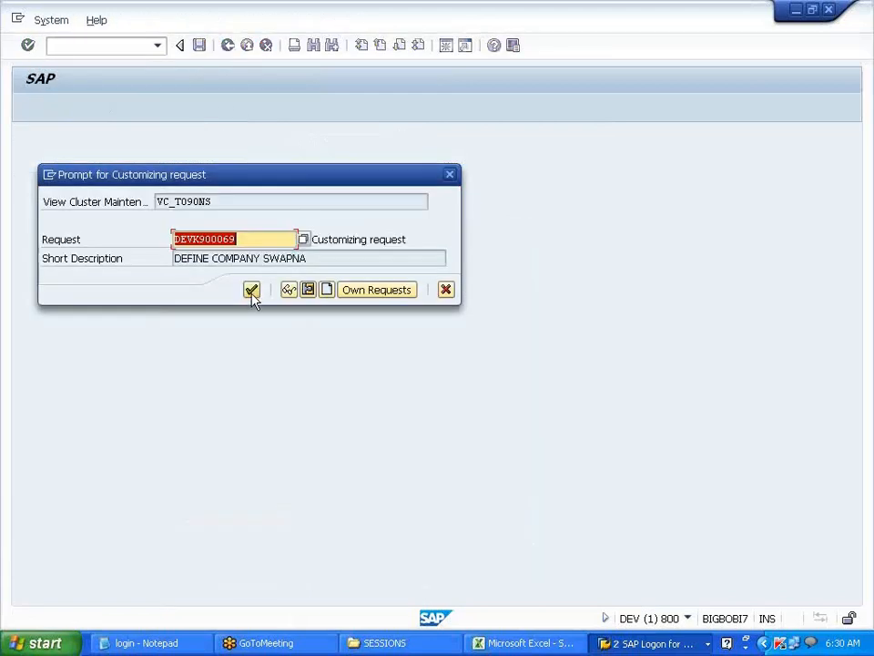
{"action": "left_click", "coordinate": [251, 289]}
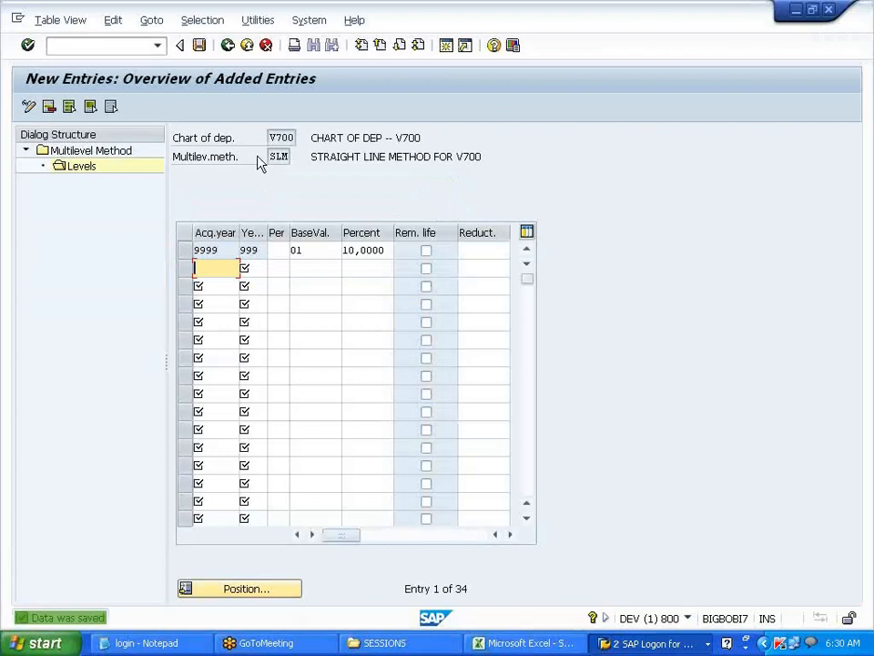
{"action": "left_click", "coordinate": [228, 52]}
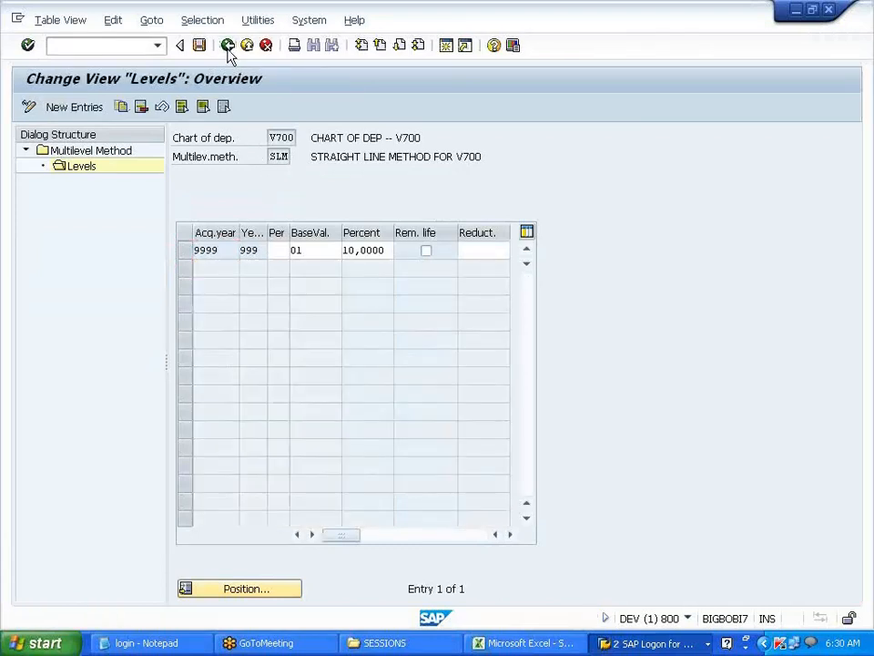
{"action": "left_click", "coordinate": [229, 52]}
{"action": "left_click", "coordinate": [228, 45]}
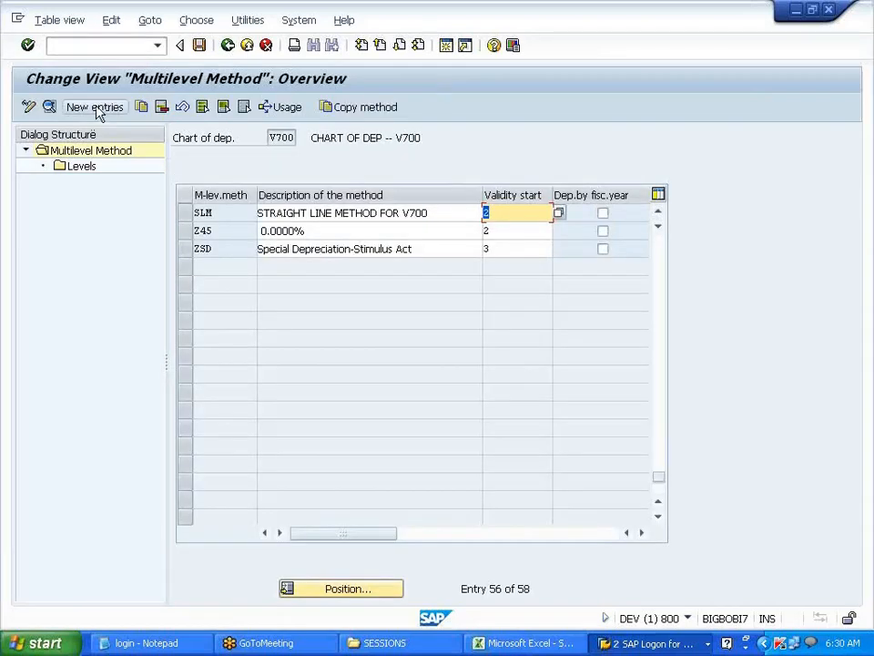
- Create multilevel method WDV with the description 'WRITTEN DOWN VALUE -- V700'
{"action": "left_click", "coordinate": [95, 107]}
{"action": "type", "text": "UDV"}
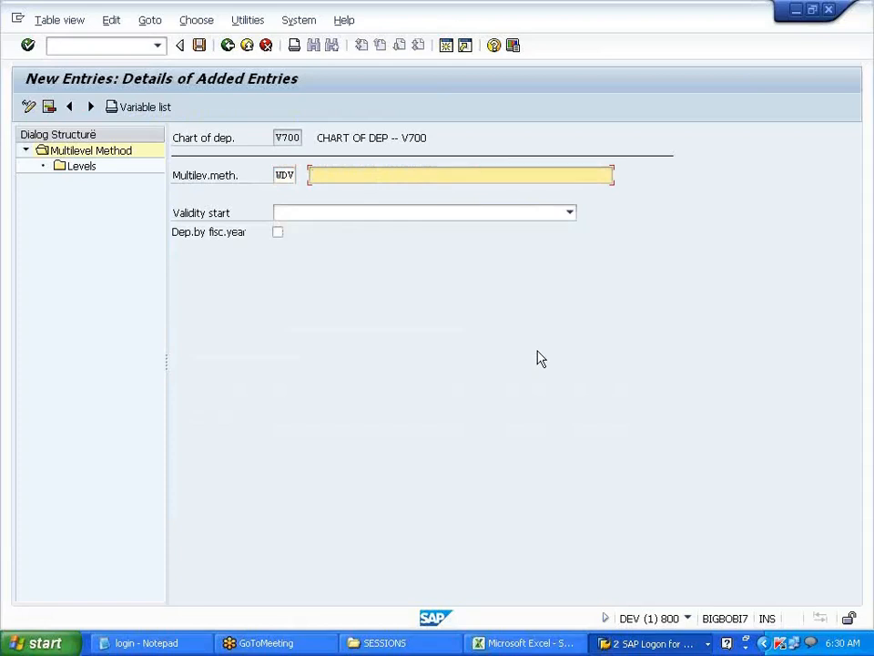
{"action": "type", "text": "WRITTIN"}
{"action": "key", "text": "BackSpace"}
{"action": "type", "text": "EN DOWN V"}
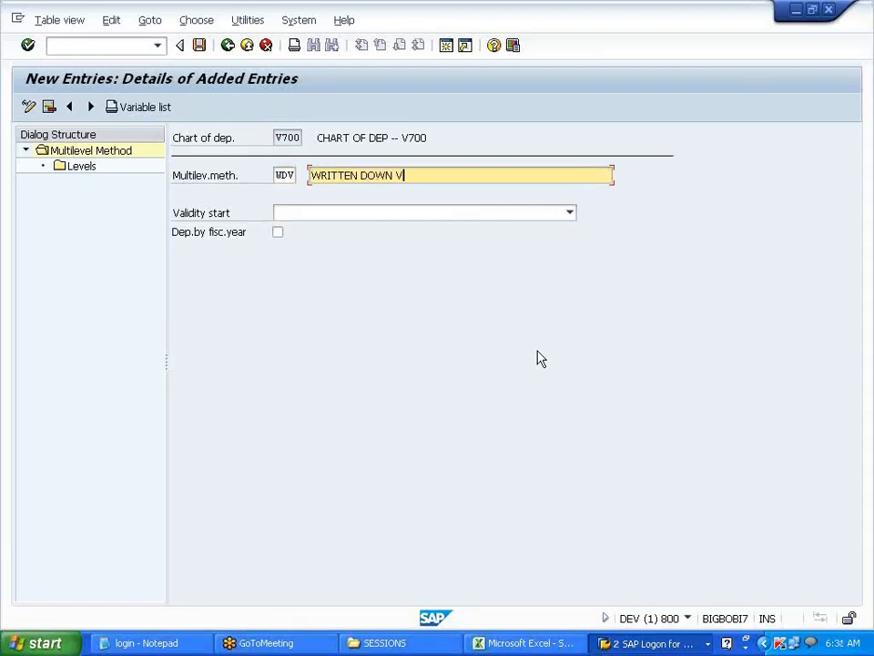
{"action": "type", "text": "ALUE -- V700"}
- Set WDV's validity start to From ordinary depreciation start date and begin a new level
{"action": "left_click", "coordinate": [568, 214]}
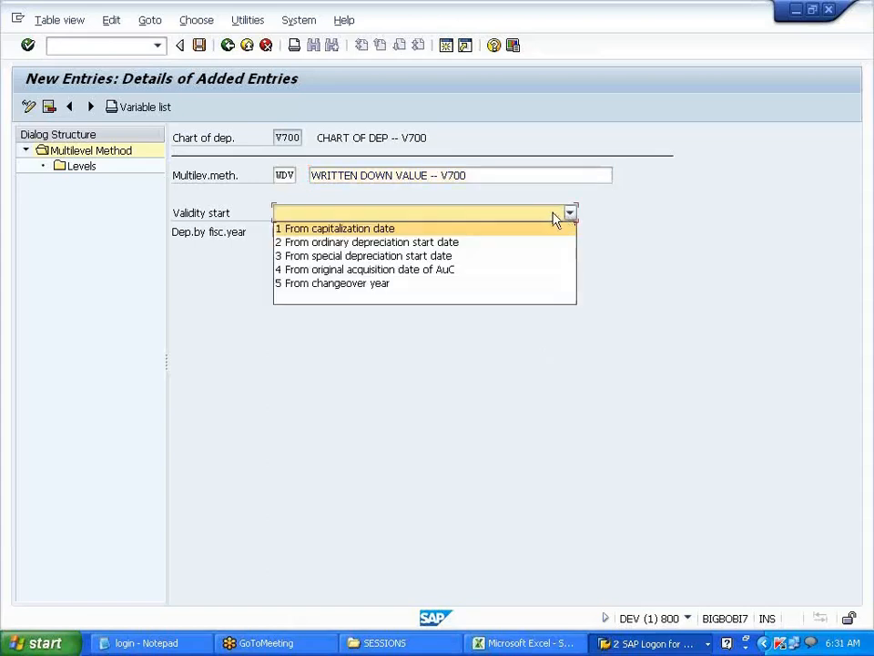
{"action": "left_click", "coordinate": [380, 243]}
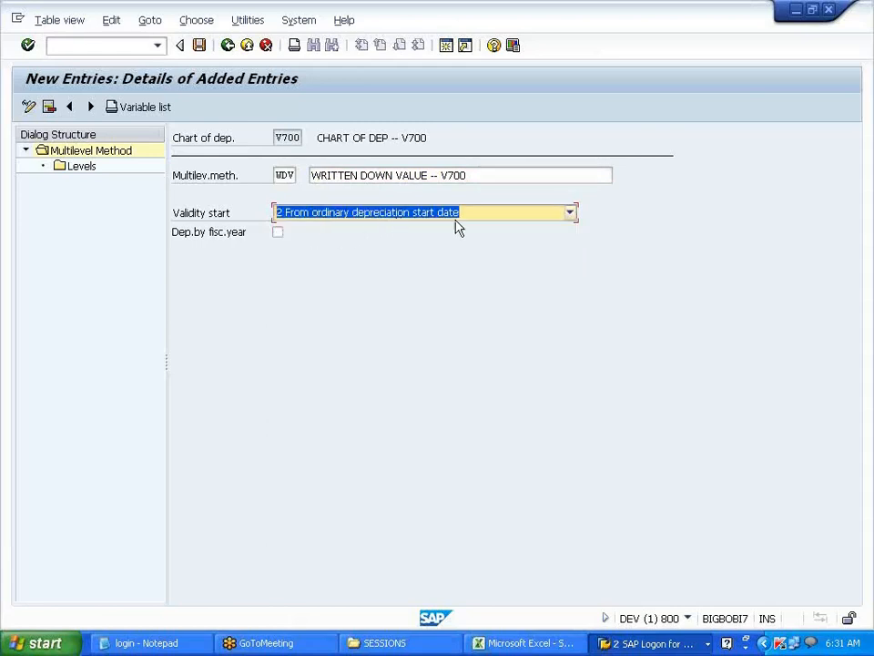
{"action": "left_click", "coordinate": [85, 167]}
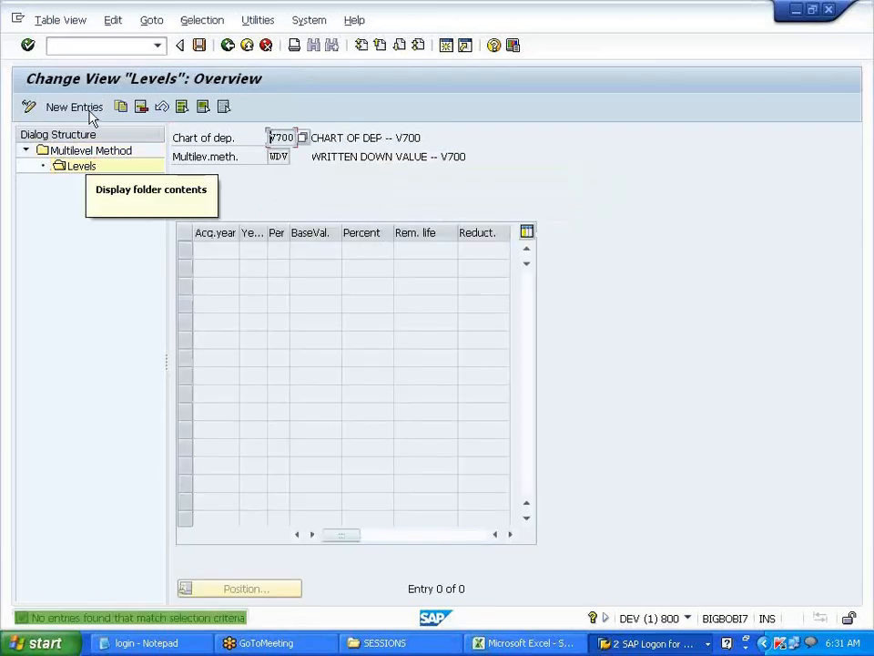
{"action": "left_click", "coordinate": [87, 108]}
- Fill the WDV level with acquisition year 9999 and 999 years, clearing a mistyped base value
{"action": "left_click", "coordinate": [236, 256]}
{"action": "left_click", "coordinate": [209, 266]}
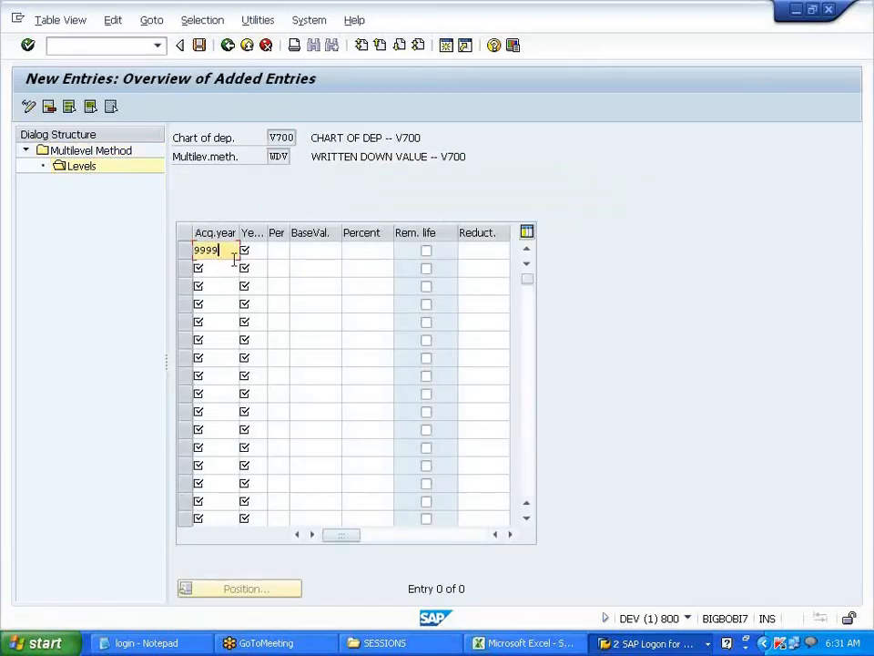
{"action": "left_click", "coordinate": [253, 252]}
{"action": "left_click", "coordinate": [252, 266]}
{"action": "left_click", "coordinate": [339, 250]}
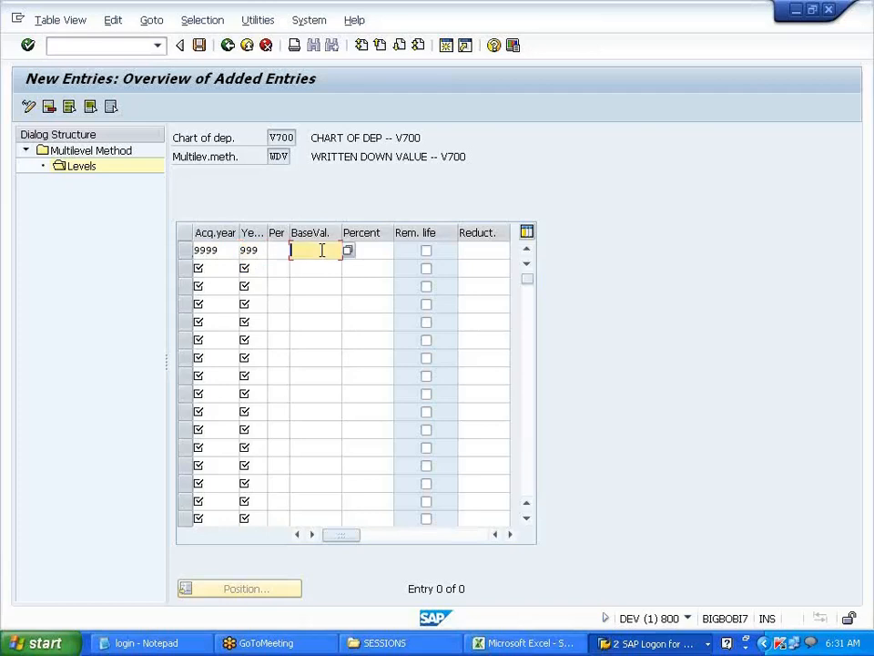
{"action": "type", "text": "15"}
{"action": "key", "text": "Tab"}
{"action": "key", "text": "shift+Tab"}
{"action": "key", "text": "BackSpace"}
{"action": "left_click", "coordinate": [347, 255]}
- Set the level's base value to 24 (Net book value) at 15 percent
{"action": "key", "text": "F4"}
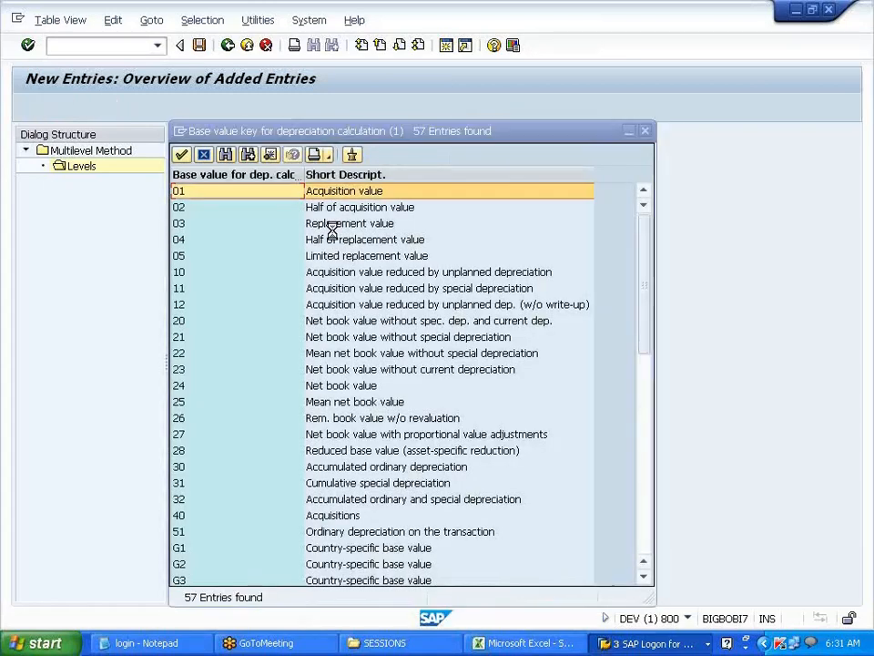
{"action": "left_click", "coordinate": [339, 387]}
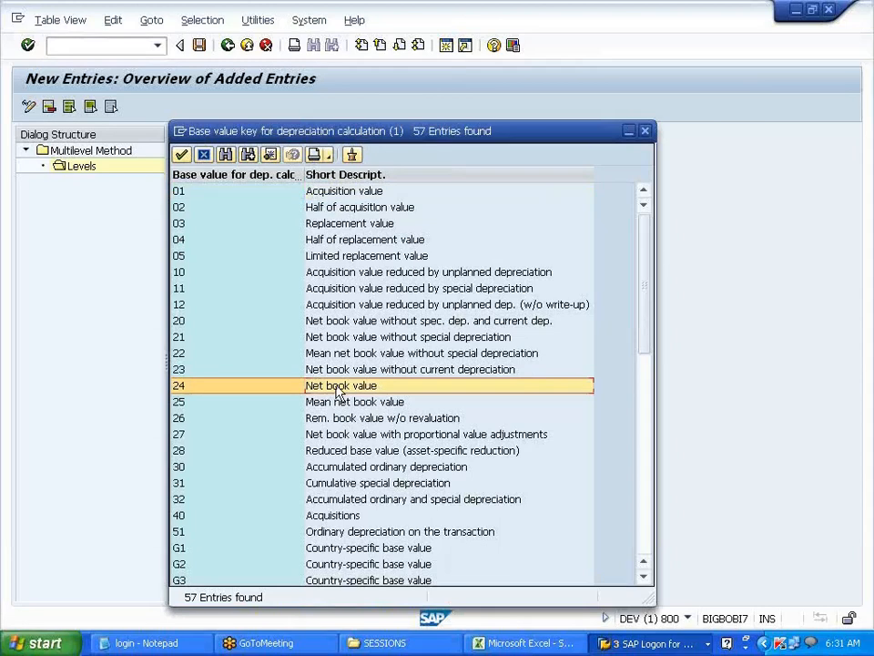
{"action": "double_click", "coordinate": [338, 387]}
{"action": "key", "text": "Tab"}
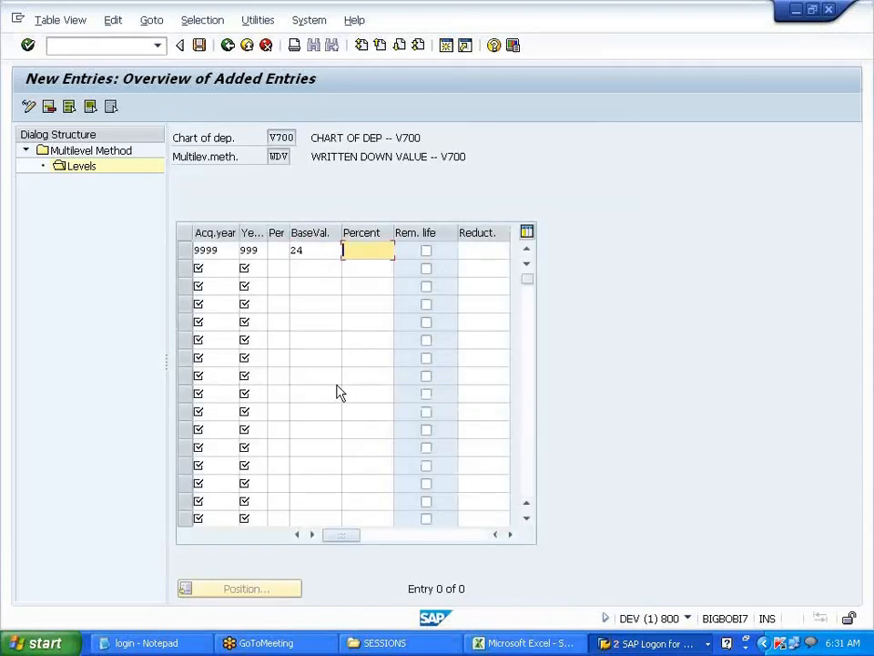
{"action": "type", "text": "15"}
{"action": "key", "text": "Return"}
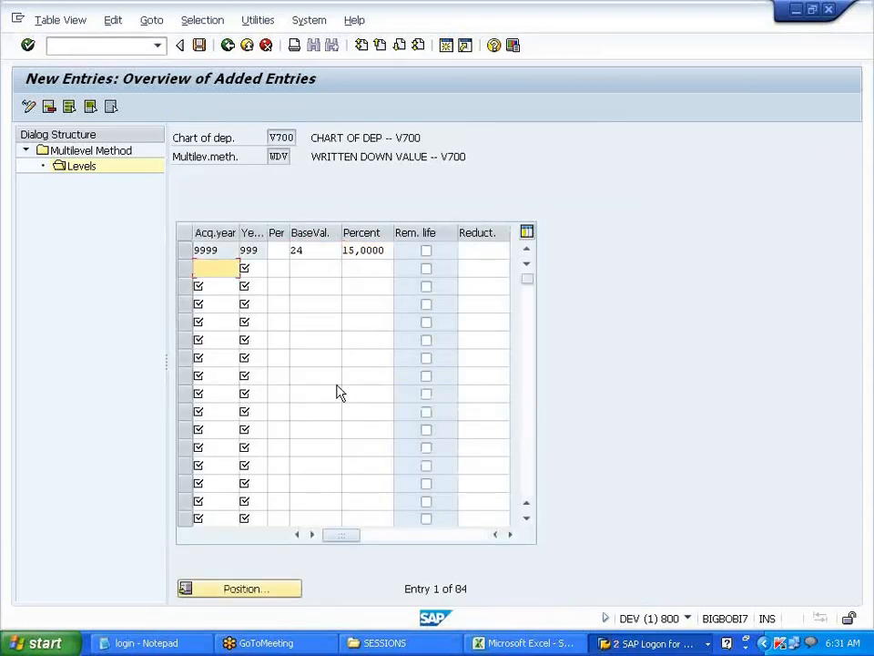
- Save the WDV level and return to the WDV method details
{"action": "left_click", "coordinate": [198, 46]}
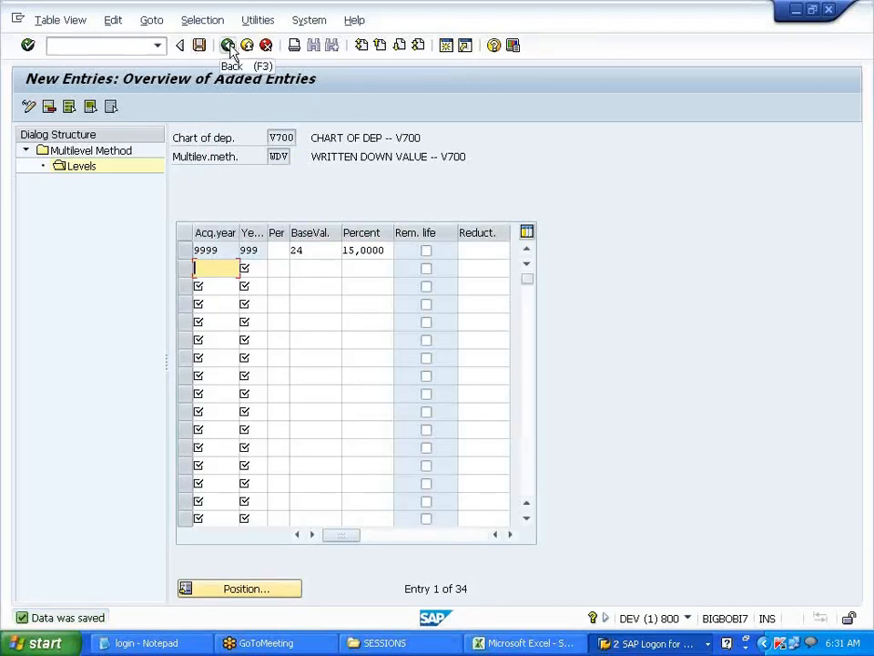
{"action": "left_click", "coordinate": [229, 50]}
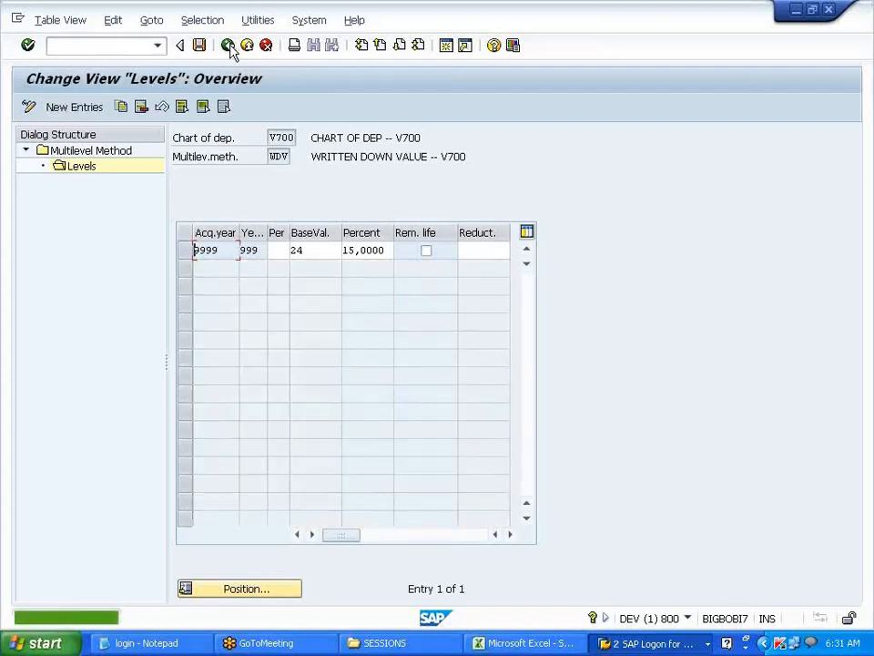
{"action": "left_click", "coordinate": [229, 50]}
- Create multilevel method USL with the description 'USEFUL LIFE ASSET -- V700'
{"action": "left_click", "coordinate": [230, 50]}
{"action": "left_click", "coordinate": [98, 111]}
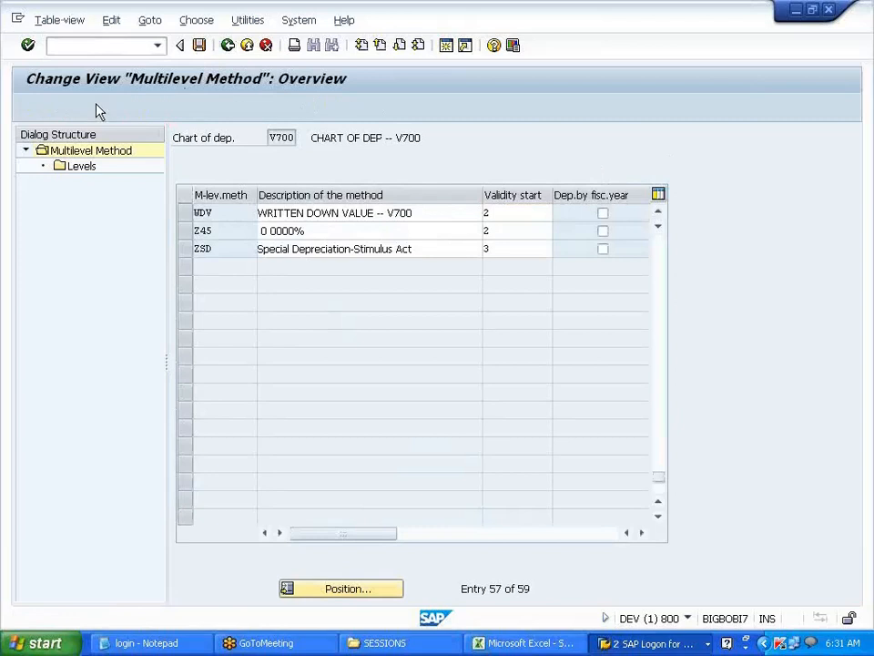
{"action": "type", "text": "USL"}
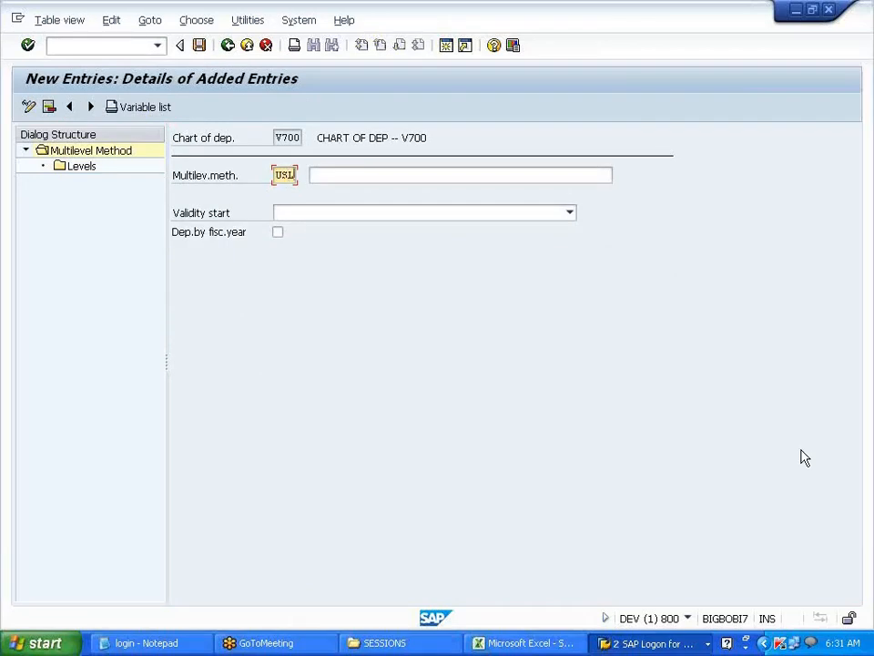
{"action": "key", "text": "Tab"}
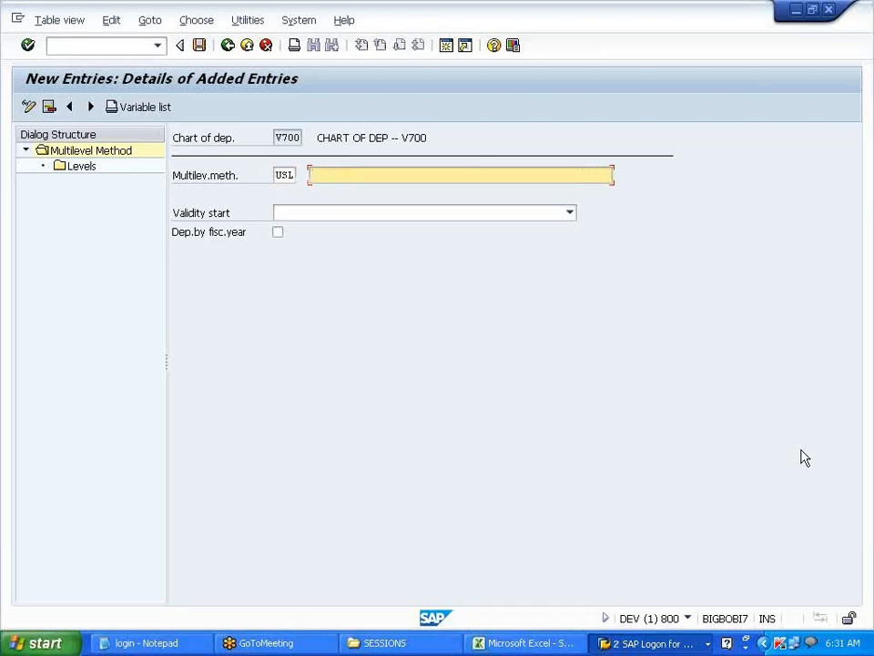
{"action": "type", "text": "USEFUL LIFE ASSET -- V700"}
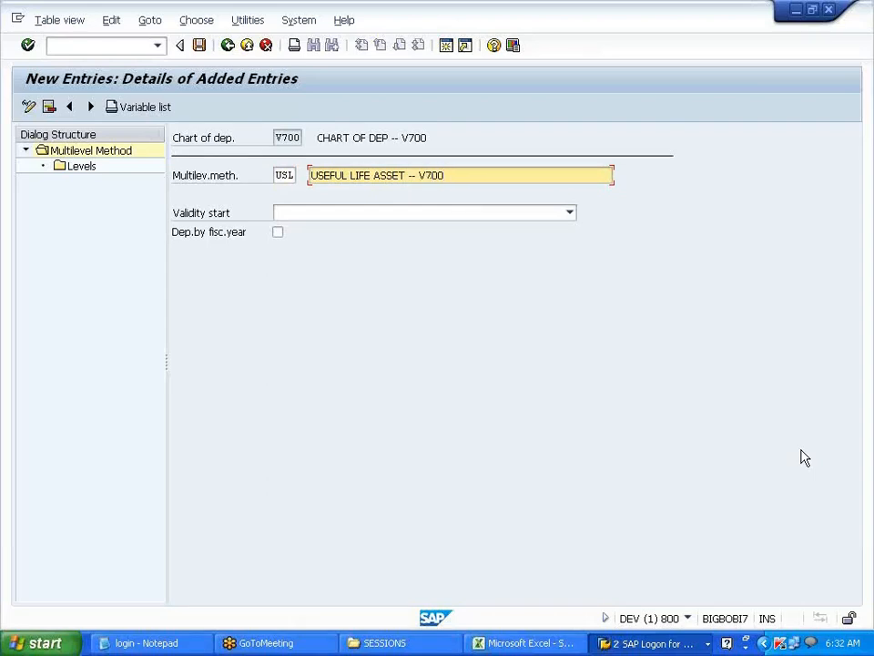
- Set USL's validity start to From ordinary depreciation start date and open its levels
{"action": "left_click", "coordinate": [569, 214]}
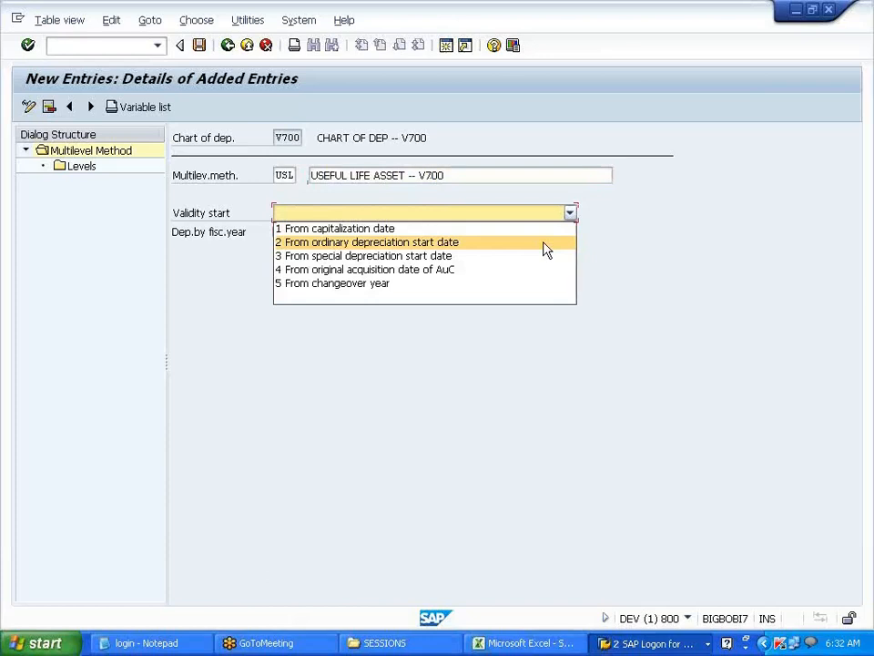
{"action": "left_click", "coordinate": [544, 244]}
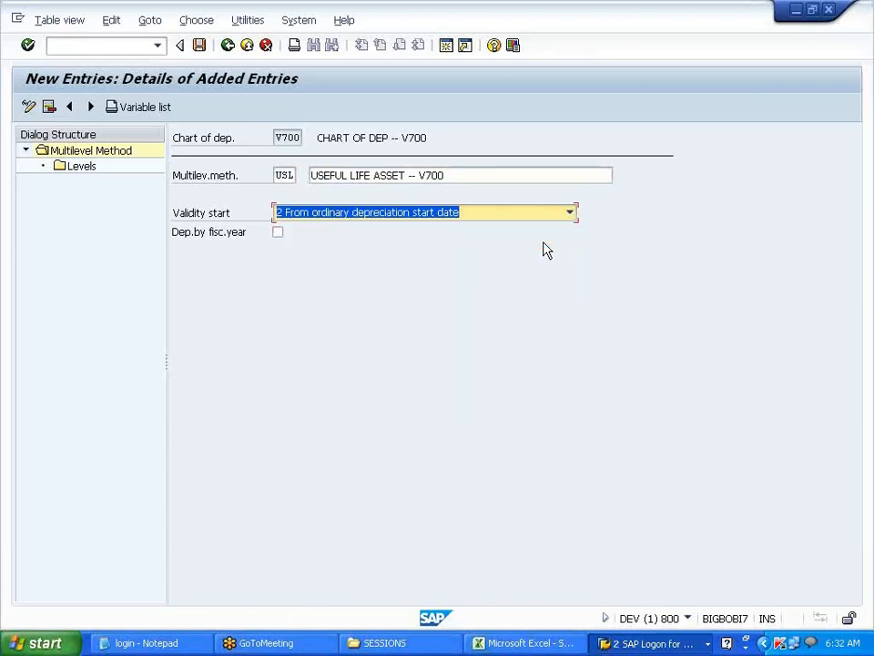
{"action": "double_click", "coordinate": [81, 168]}
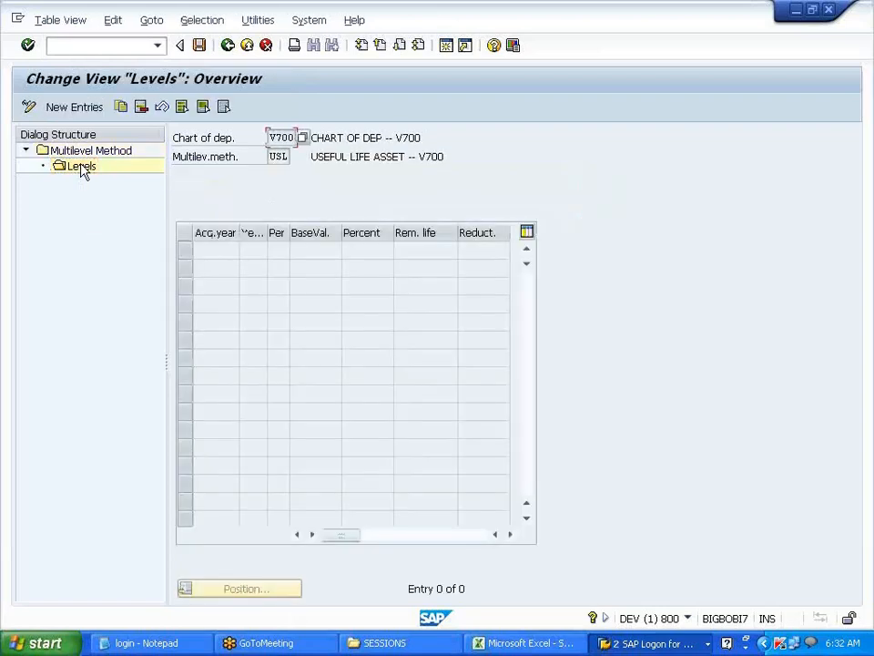
- Add a USL level row with acquisition year 9999 and 999 years
{"action": "left_click", "coordinate": [71, 107]}
{"action": "left_click", "coordinate": [202, 250]}
{"action": "left_click", "coordinate": [201, 267]}
{"action": "key", "text": "Tab"}
{"action": "left_click", "coordinate": [254, 252]}
{"action": "left_click", "coordinate": [257, 267]}
- Set the level's base value to 01 Acquisition value and confirm the row
{"action": "left_click", "coordinate": [295, 249]}
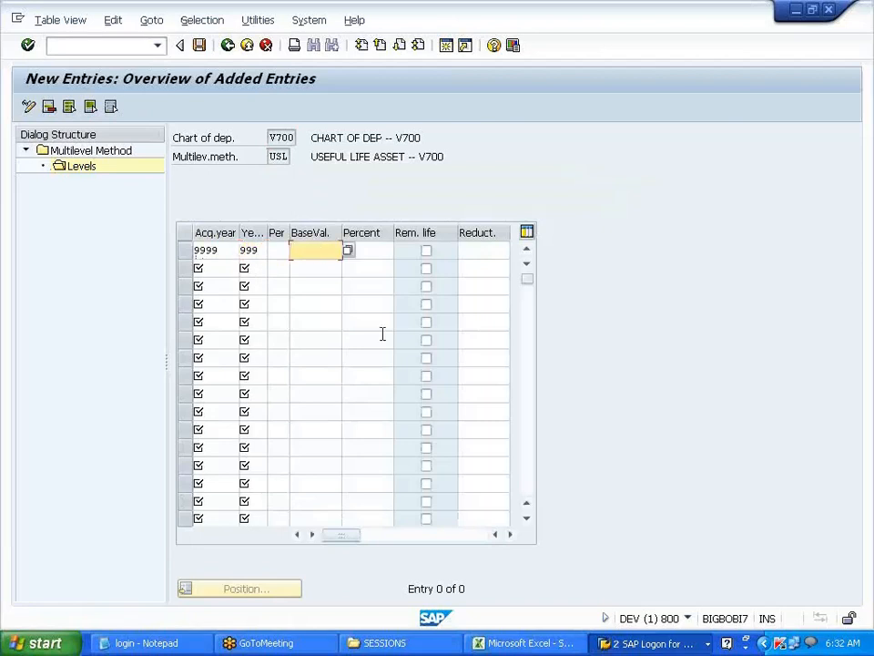
{"action": "left_click", "coordinate": [347, 252]}
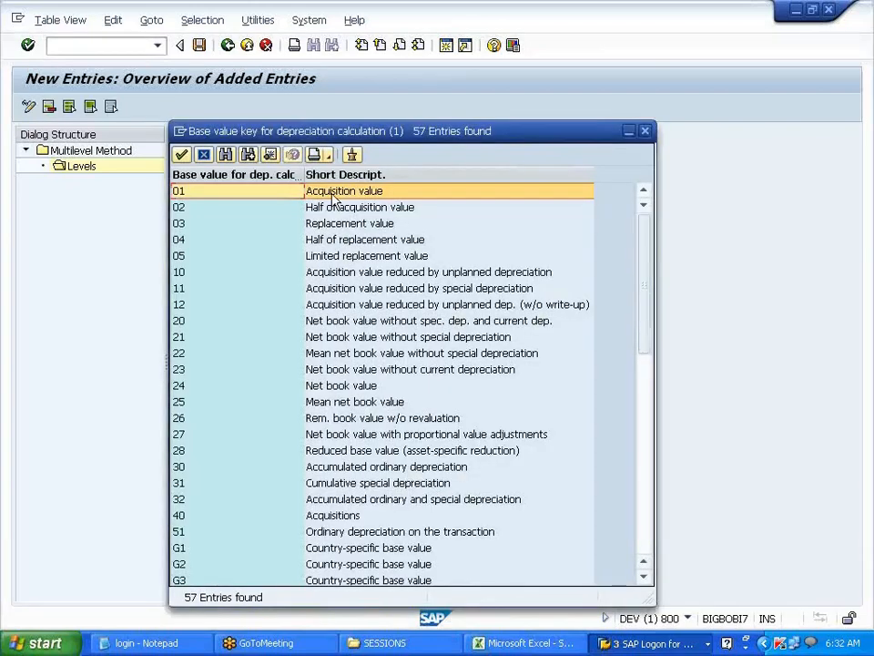
{"action": "double_click", "coordinate": [333, 201]}
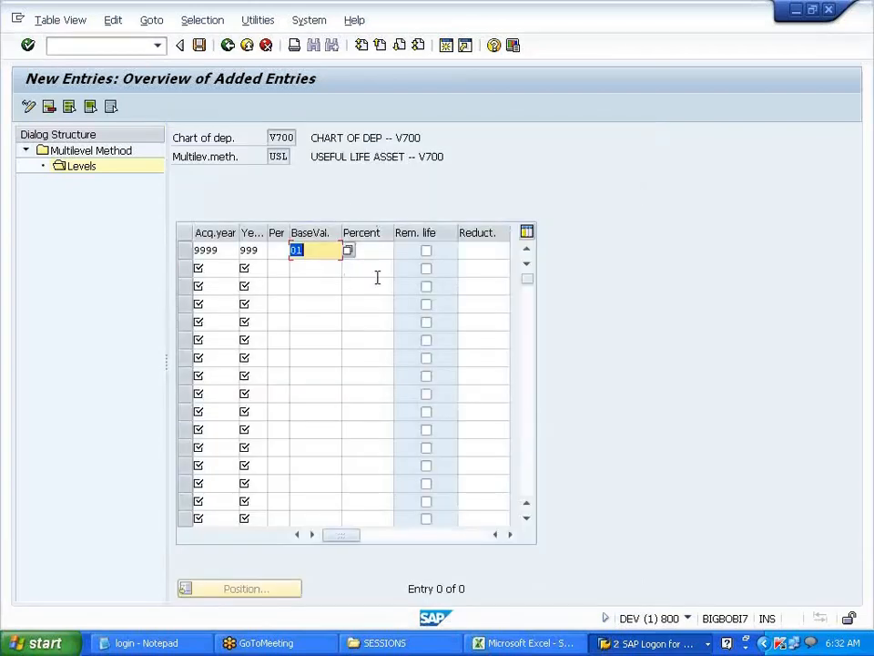
{"action": "left_click", "coordinate": [371, 318]}
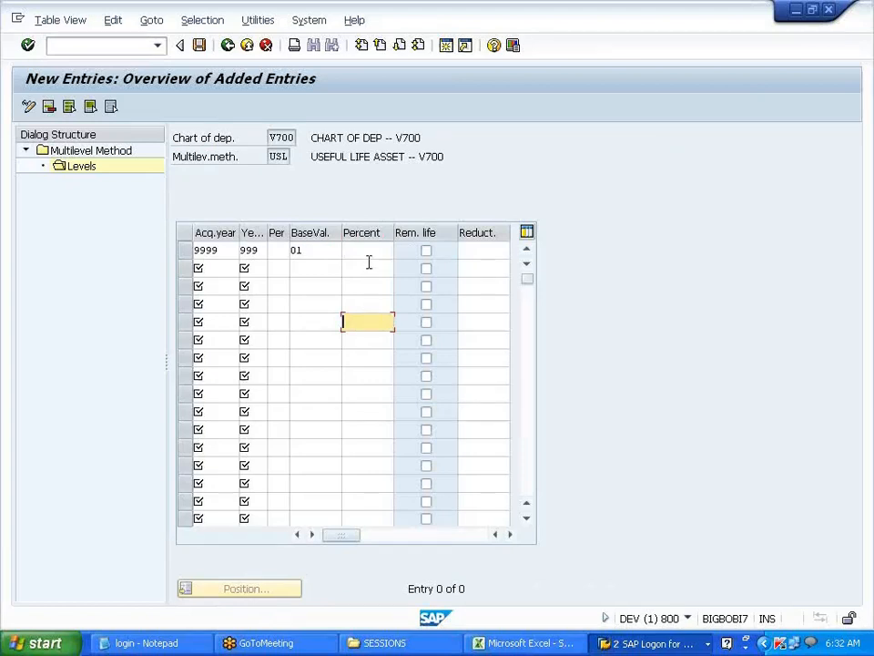
{"action": "left_click", "coordinate": [321, 252]}
{"action": "key", "text": "Return"}
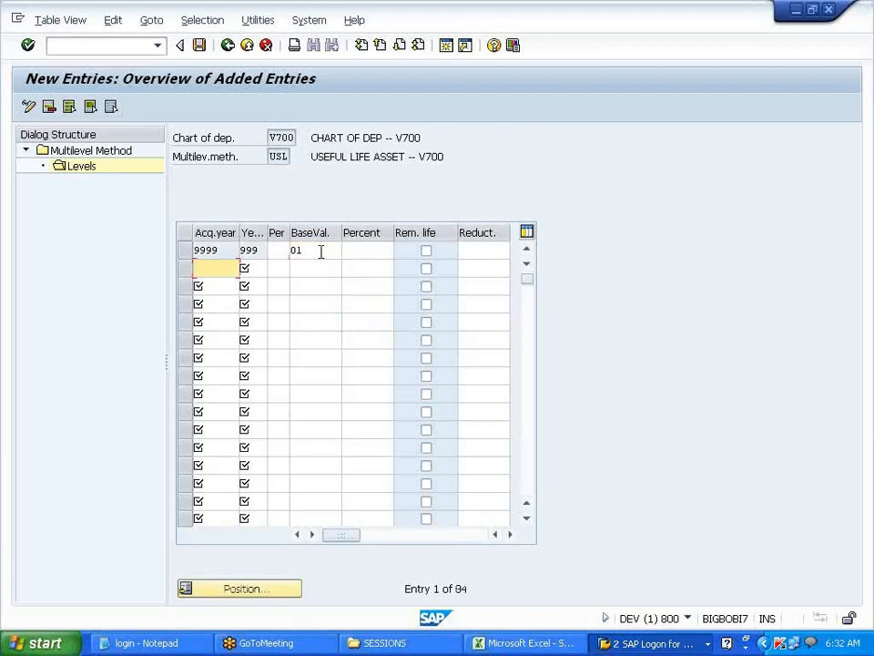
- Save the USL levels and go back to the IMG structure
{"action": "left_click", "coordinate": [199, 45]}
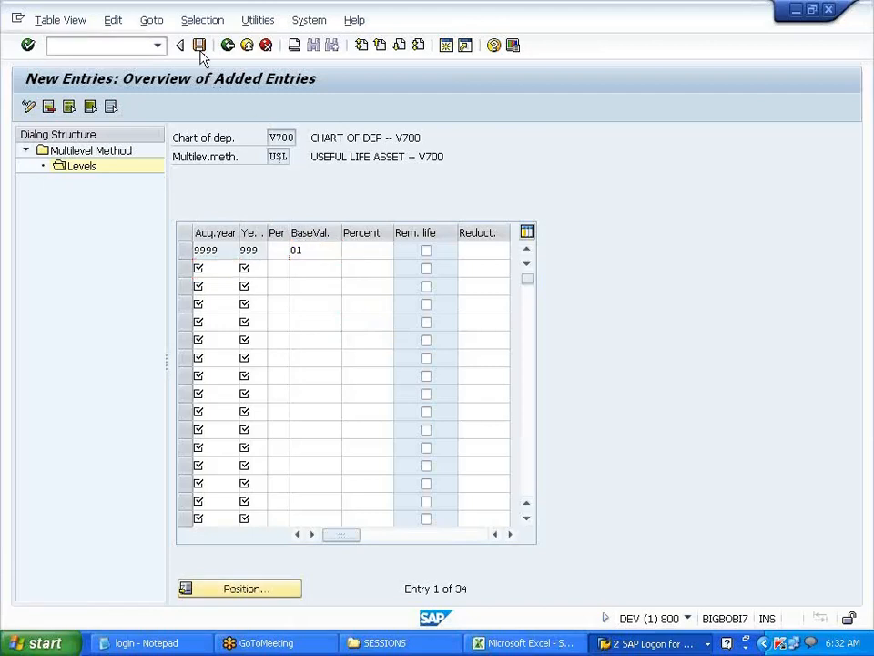
{"action": "left_click", "coordinate": [232, 52]}
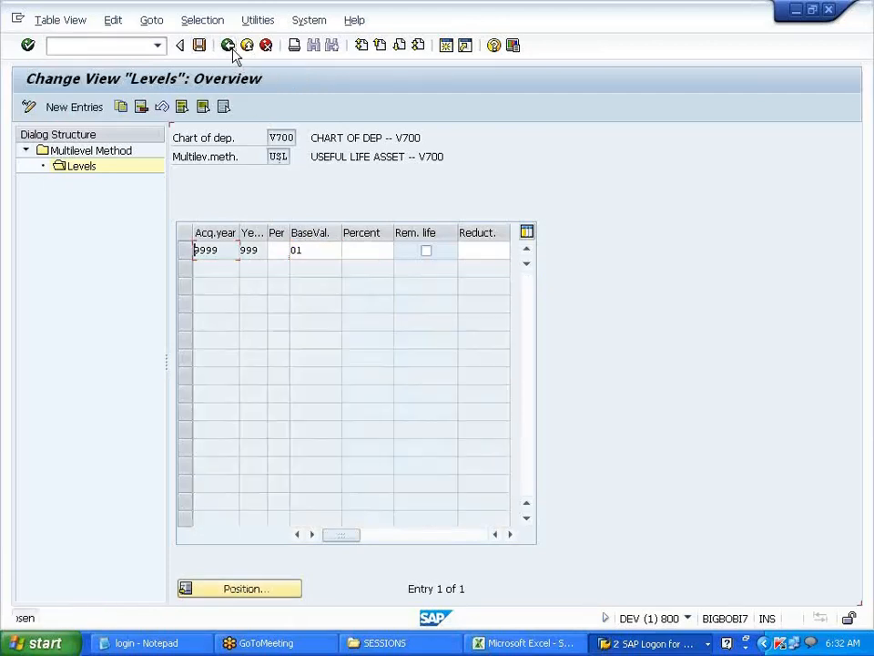
{"action": "left_click", "coordinate": [232, 52]}
{"action": "left_click", "coordinate": [232, 52]}
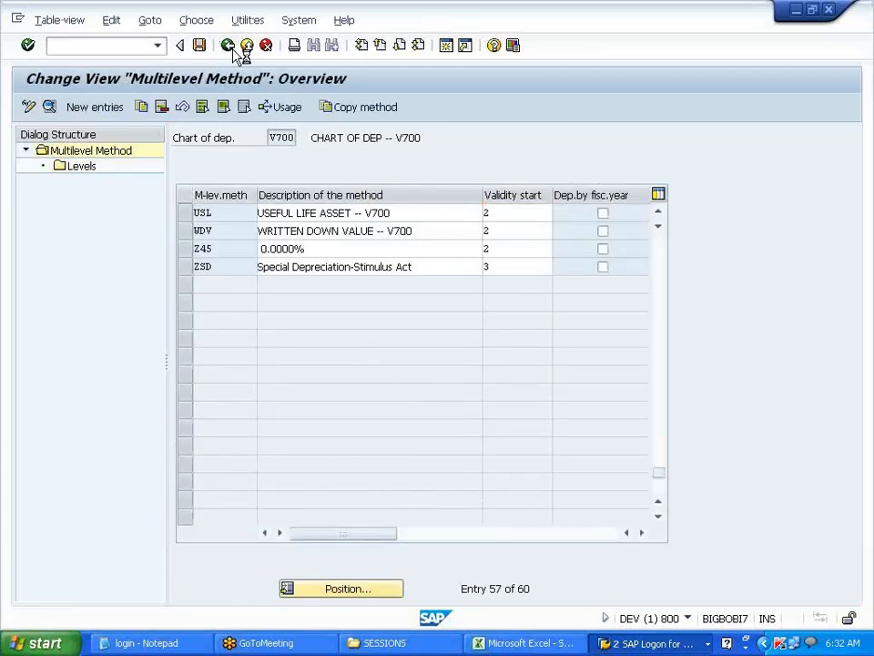
{"action": "left_click", "coordinate": [229, 47]}
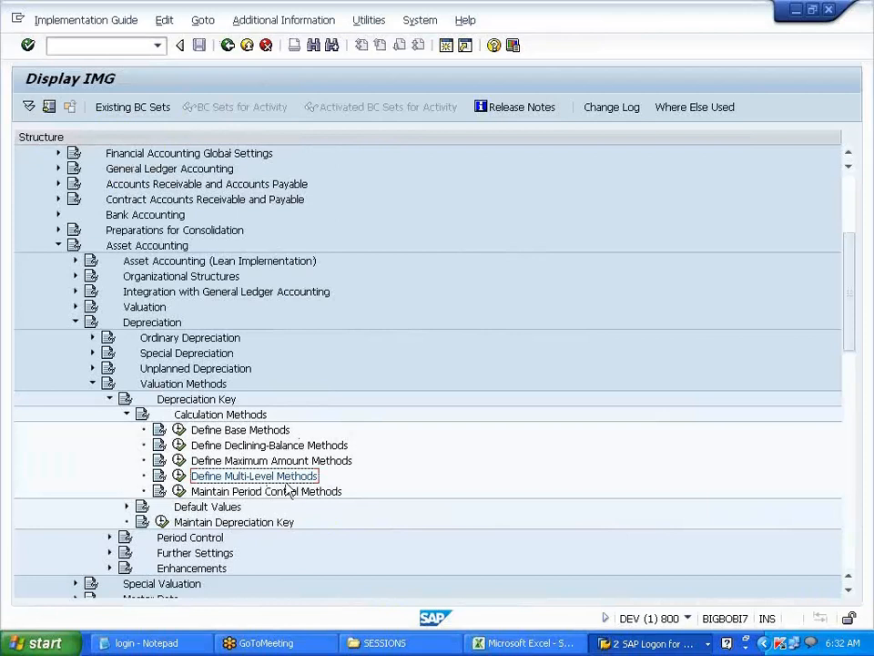
- Select Maintain Period Control Methods, then expand Period Control and select Maintain Period Control
{"action": "left_click", "coordinate": [182, 493]}
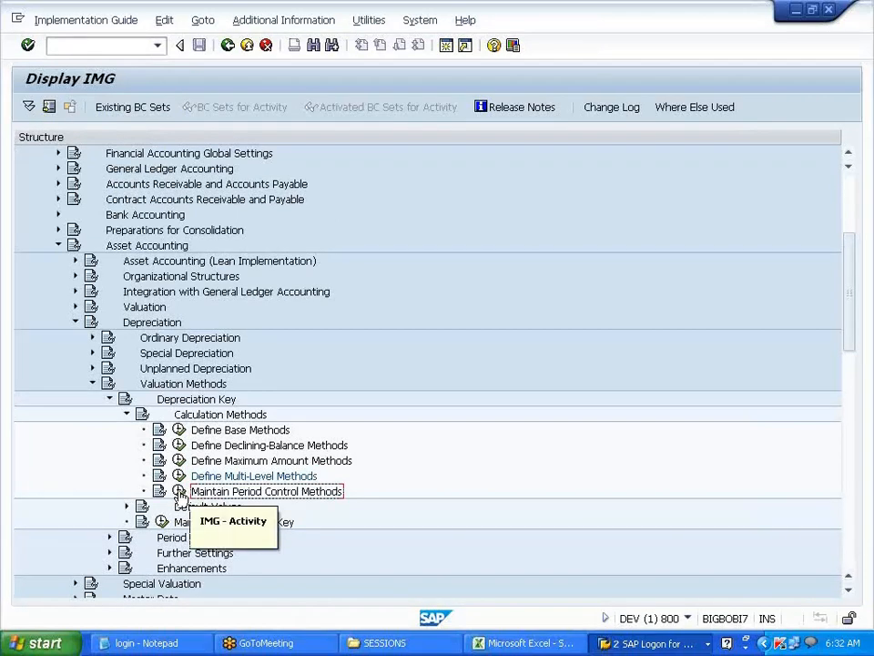
{"action": "scroll", "coordinate": [260, 503], "scroll_direction": "down", "scroll_amount": 5}
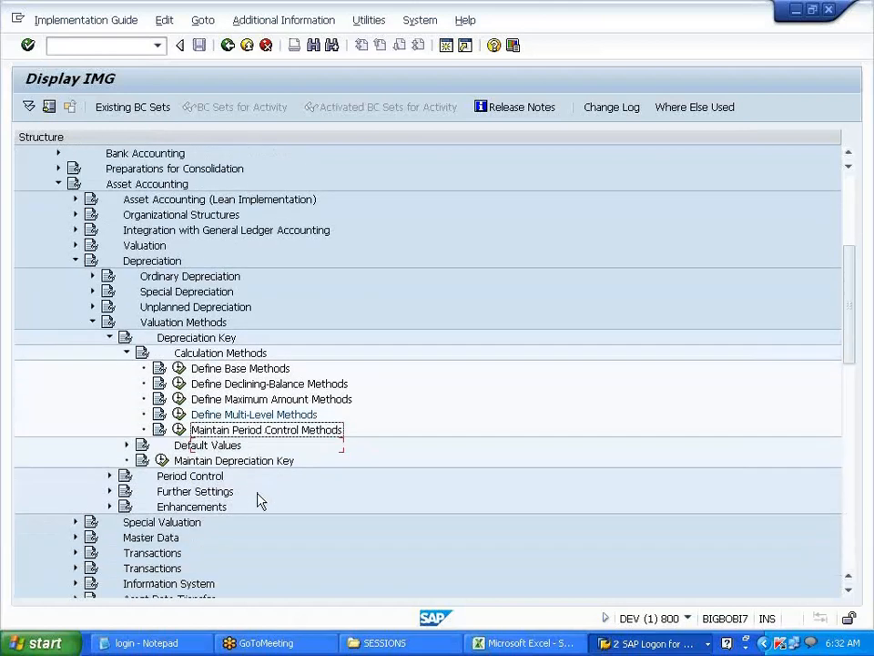
{"action": "left_click", "coordinate": [109, 460]}
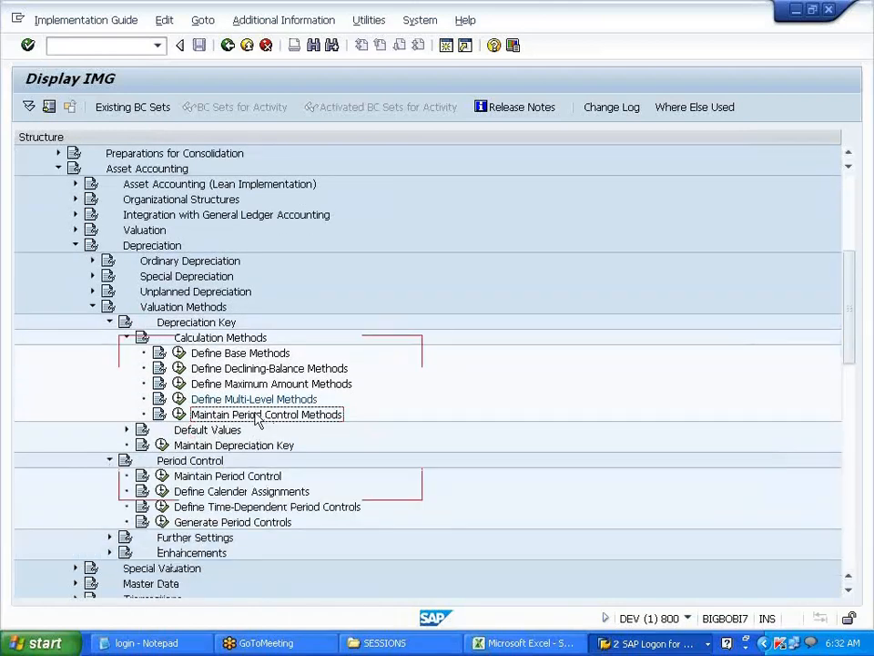
{"action": "left_click", "coordinate": [238, 475]}
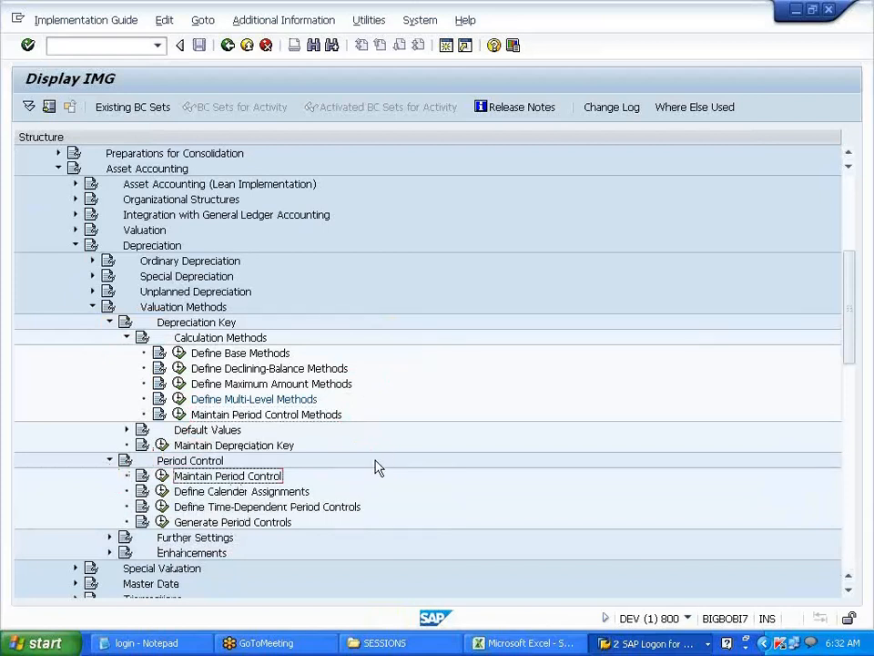
- Paste 'Maintain Period Control Methods' into Excel cell D131
{"action": "key", "text": "alt+Tab"}
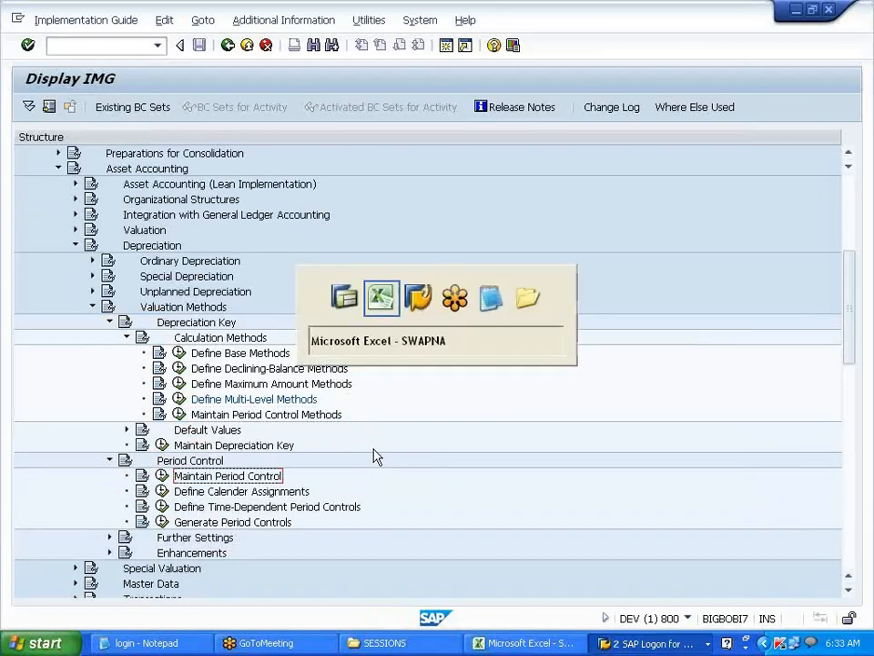
{"action": "scroll", "coordinate": [373, 450], "scroll_direction": "down", "scroll_amount": 2}
{"action": "key", "text": "alt+Tab"}
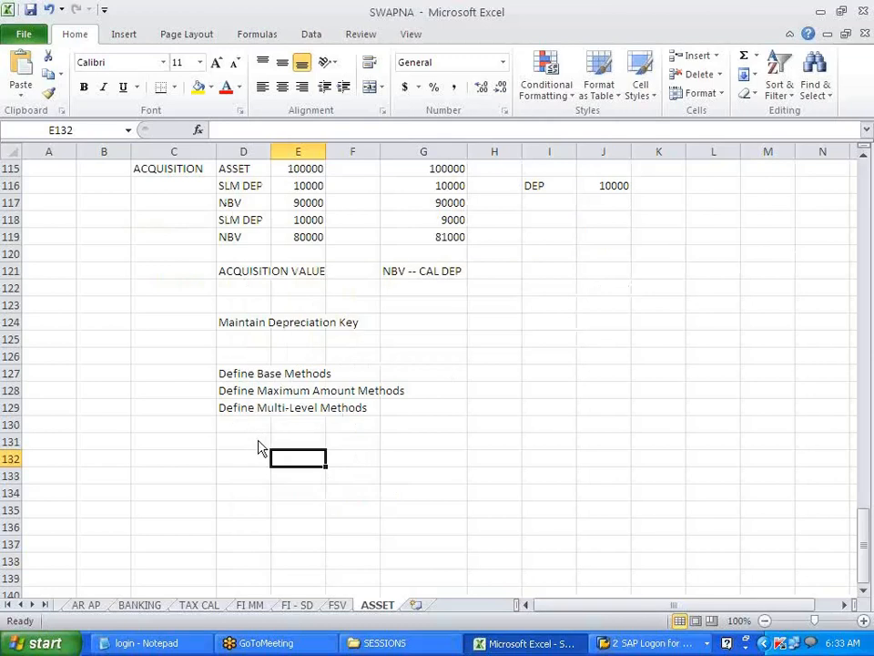
{"action": "key", "text": "alt+Tab"}
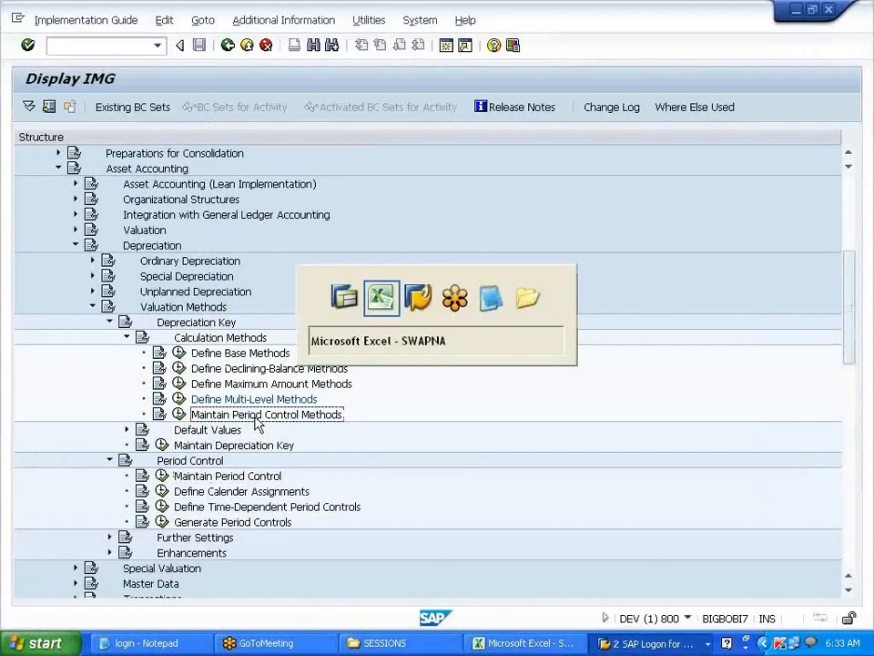
{"action": "left_click", "coordinate": [235, 441]}
{"action": "type", "text": "Maintain Period Control Methods"}
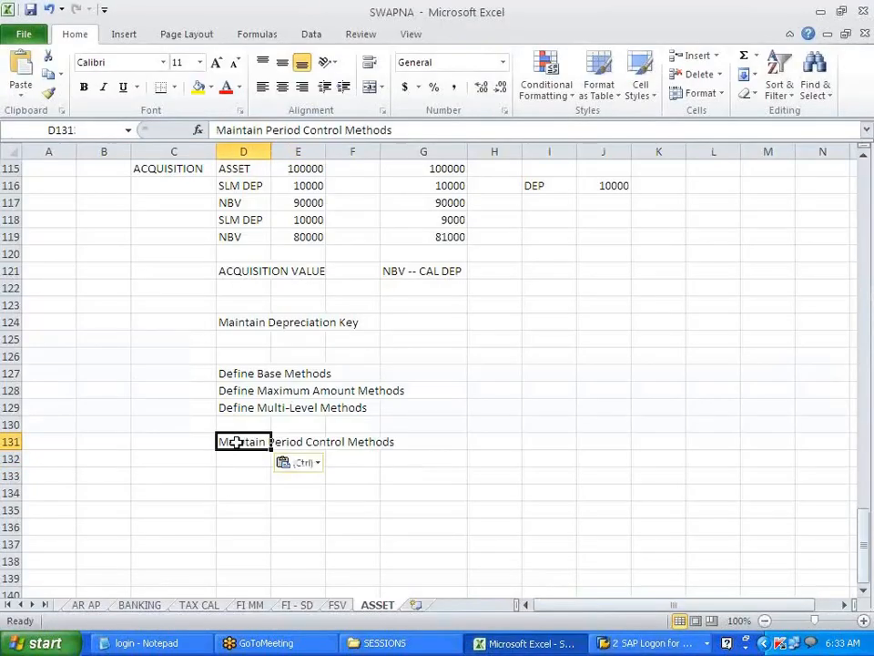
{"action": "left_click", "coordinate": [279, 509]}
- Paste 'Maintain Period Control' into cell E132 and open that activity in SAP
{"action": "key", "text": "alt+Tab"}
{"action": "left_click", "coordinate": [242, 482]}
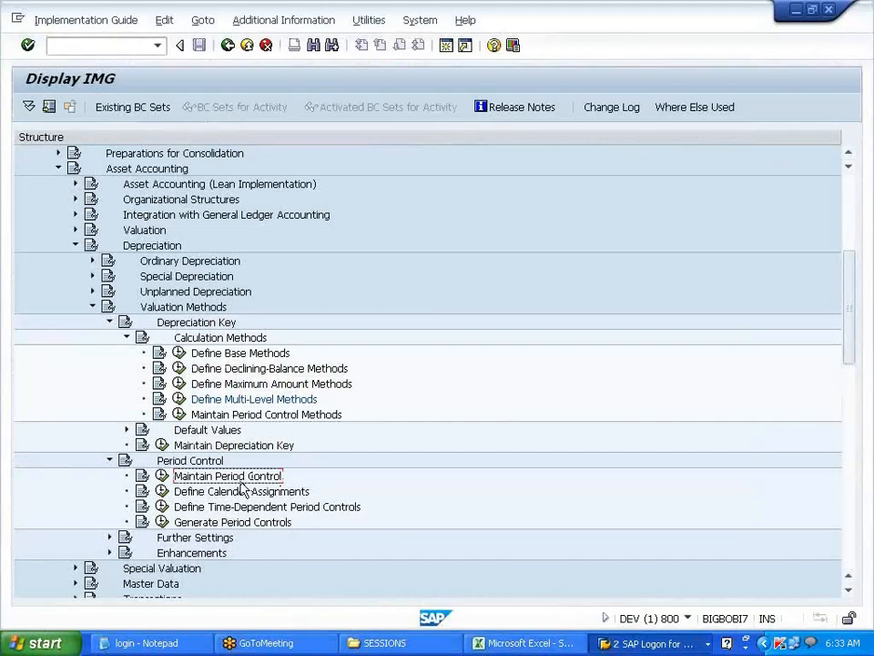
{"action": "key", "text": "alt+Tab"}
{"action": "left_click", "coordinate": [305, 465]}
{"action": "type", "text": "Maintain Period Control"}
{"action": "left_click", "coordinate": [311, 525]}
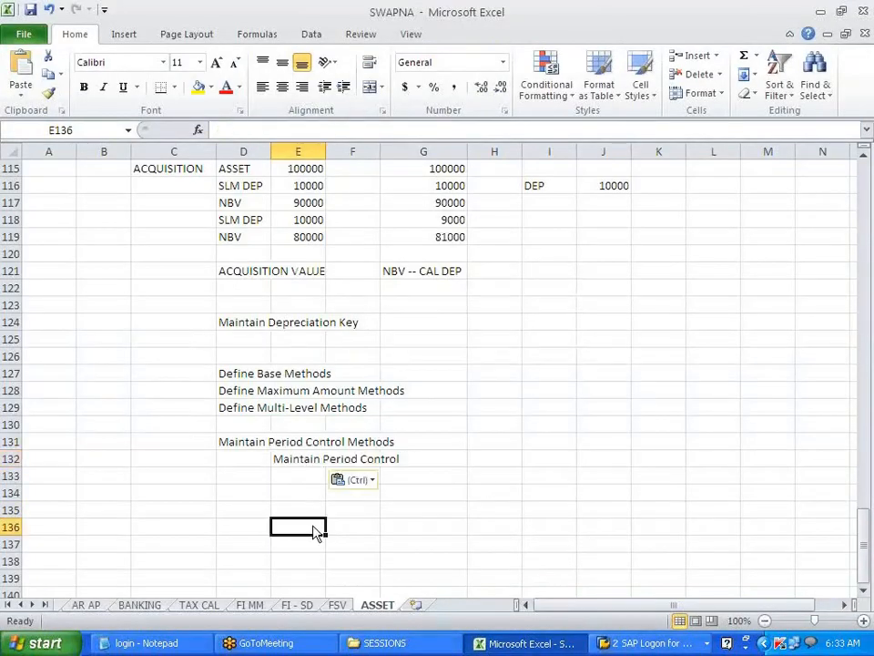
{"action": "key", "text": "alt+Tab"}
{"action": "left_click", "coordinate": [167, 477]}
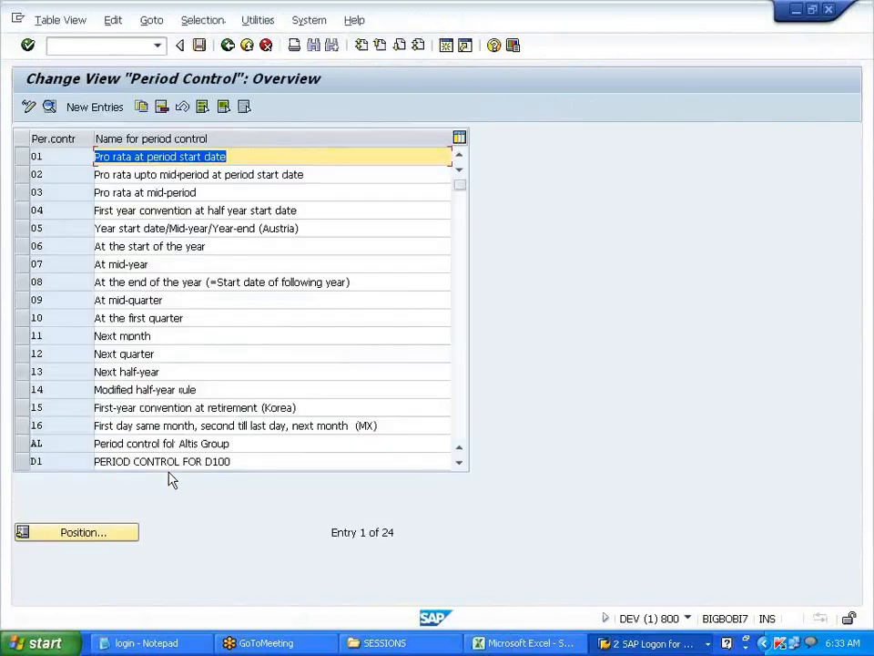
- Enter period control V7 with the description 'PERIOD CONTROL FOR V700'
{"action": "left_click", "coordinate": [95, 108]}
{"action": "type", "text": "V"}
{"action": "key", "text": "Tab"}
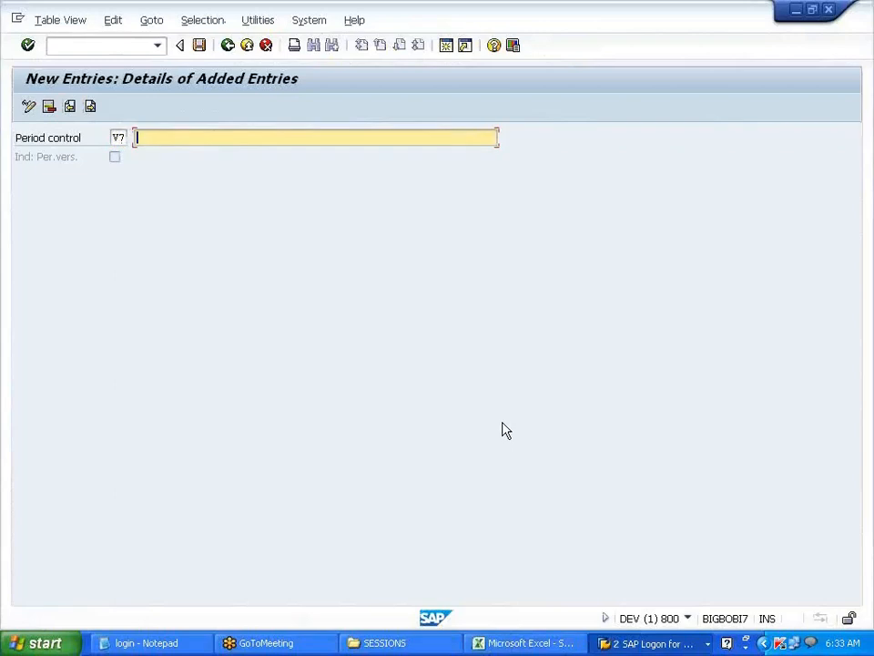
{"action": "type", "text": "PERIOD CONTROL FOR V700"}
{"action": "key", "text": "Return"}
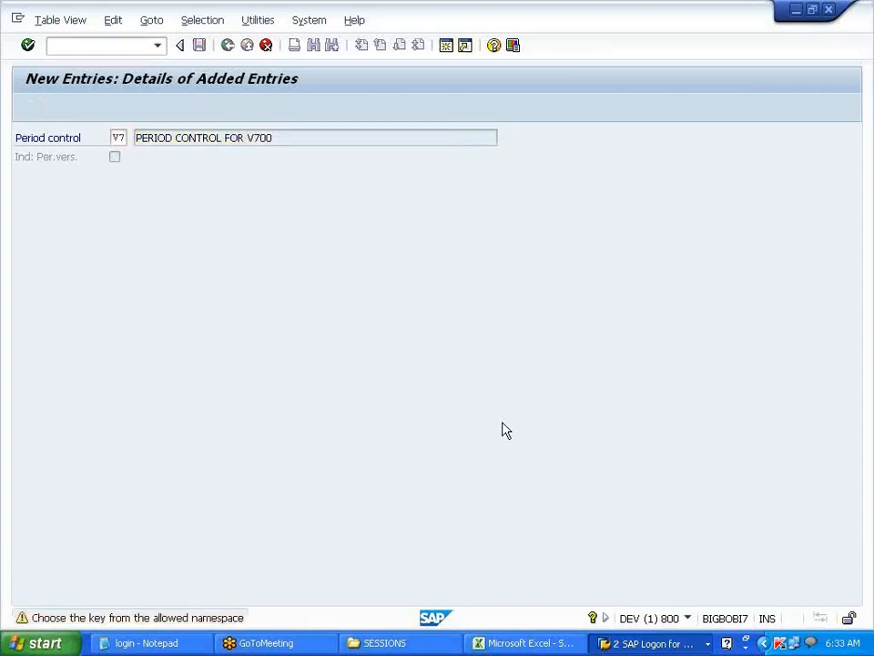
{"action": "key", "text": "Return"}
- Save period control V7 under the customizing request and return to the IMG structure
{"action": "left_click", "coordinate": [200, 46]}
{"action": "left_click", "coordinate": [250, 289]}
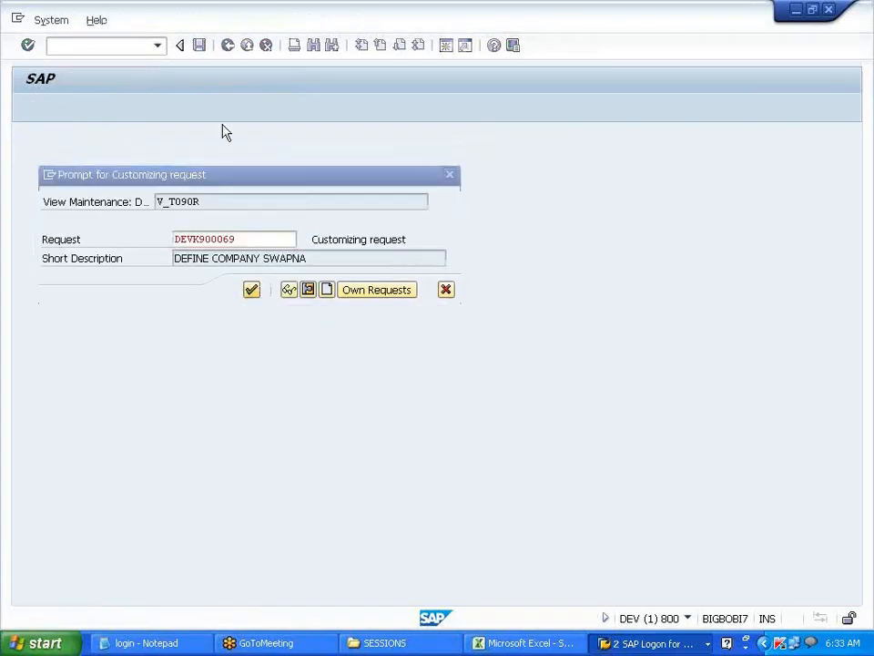
{"action": "left_click", "coordinate": [228, 45]}
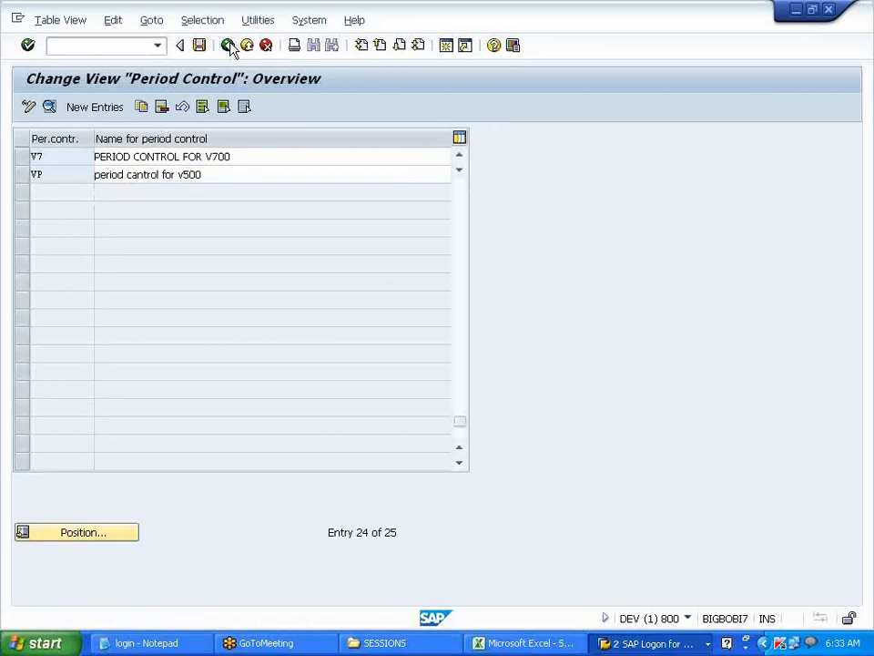
{"action": "left_click", "coordinate": [229, 45]}
{"action": "left_click", "coordinate": [293, 493]}
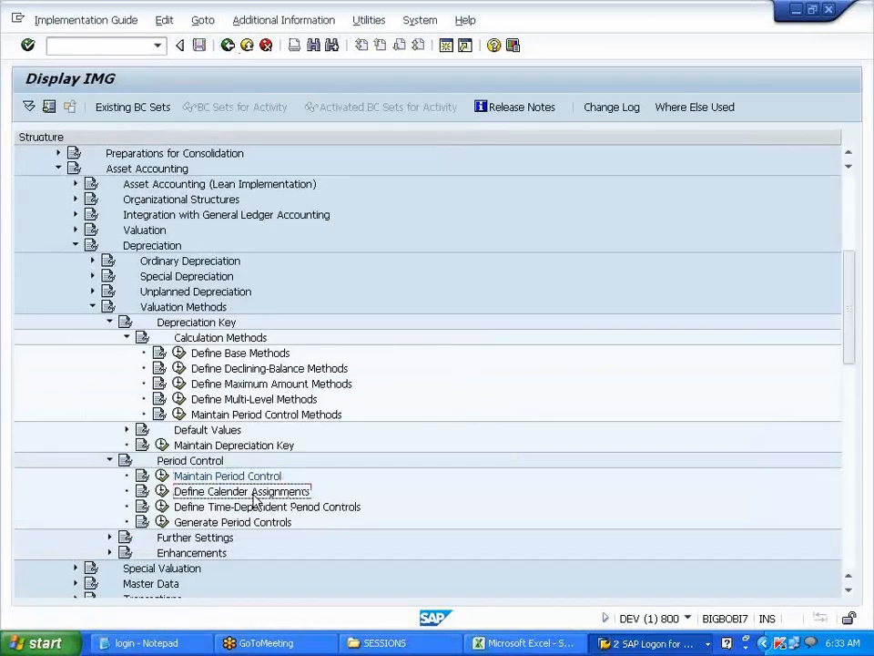
- Open Define Calender Assignments and enter fiscal year variant V7 in the first new row
{"action": "left_click", "coordinate": [163, 493]}
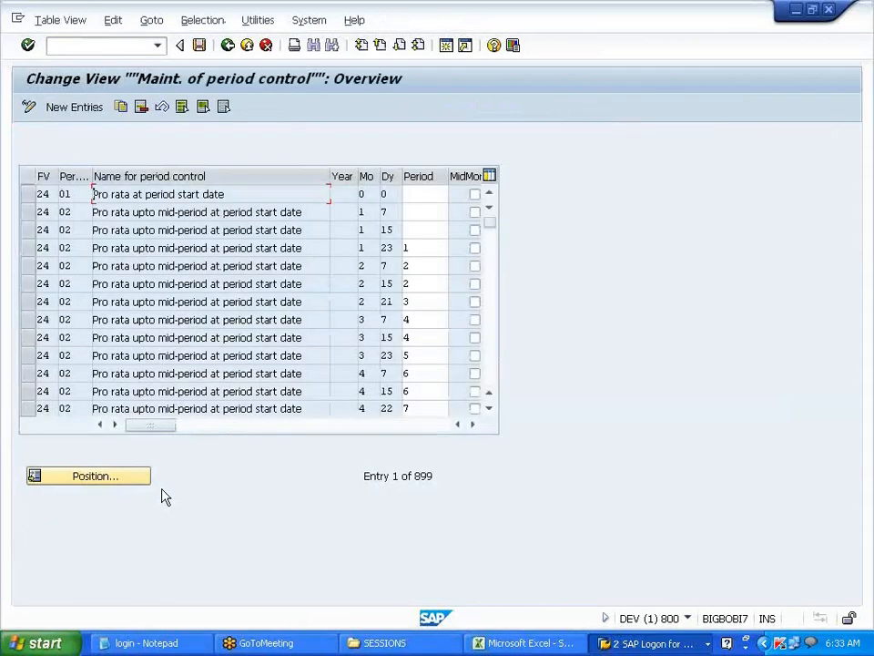
{"action": "left_click", "coordinate": [82, 110]}
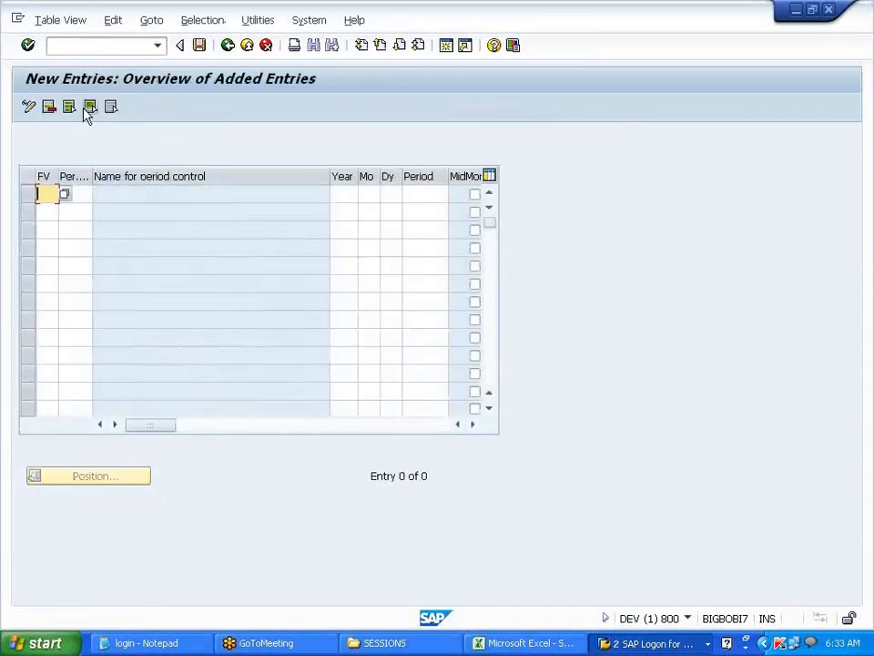
{"action": "left_click", "coordinate": [64, 194]}
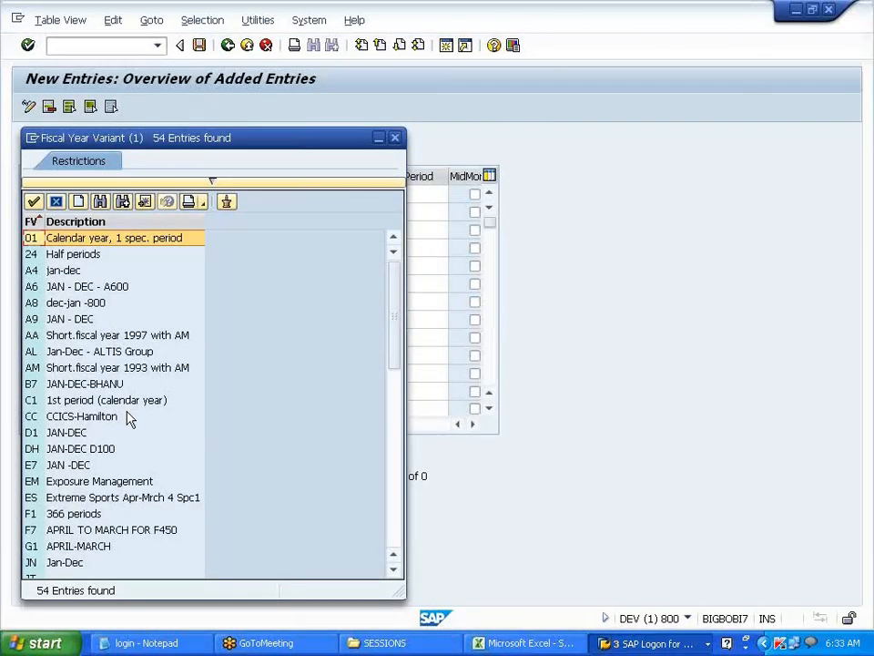
{"action": "scroll", "coordinate": [126, 415], "scroll_direction": "down", "scroll_amount": 3}
{"action": "scroll", "coordinate": [127, 417], "scroll_direction": "down", "scroll_amount": 8}
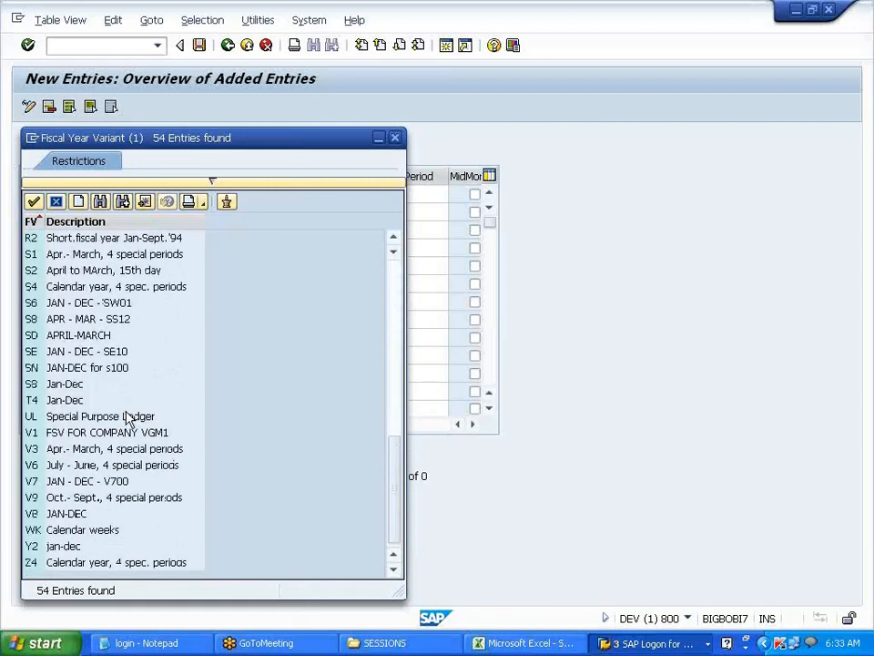
{"action": "double_click", "coordinate": [107, 481]}
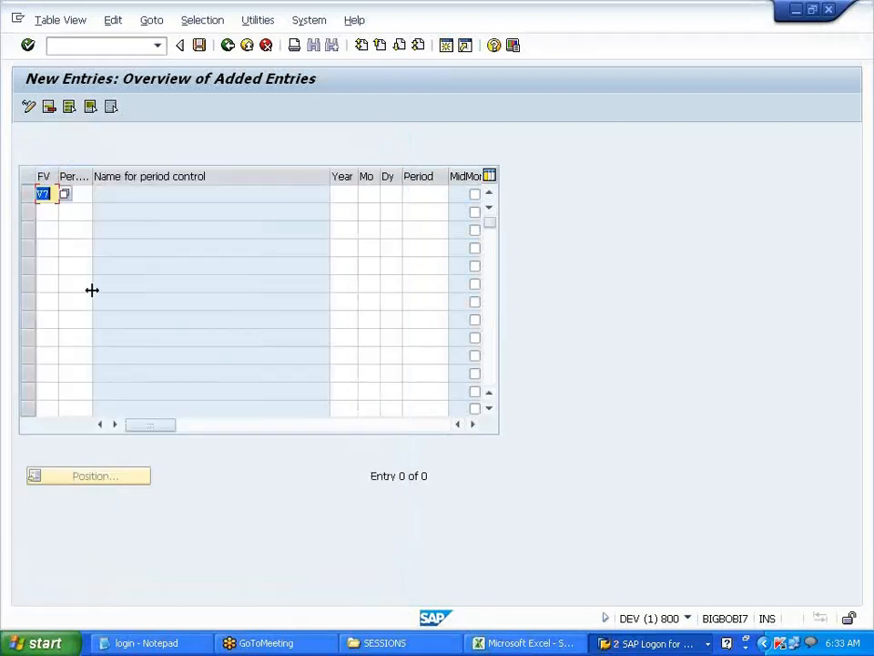
- Enter V7 as fiscal year variant and period control in the first three rows
{"action": "left_click", "coordinate": [42, 212]}
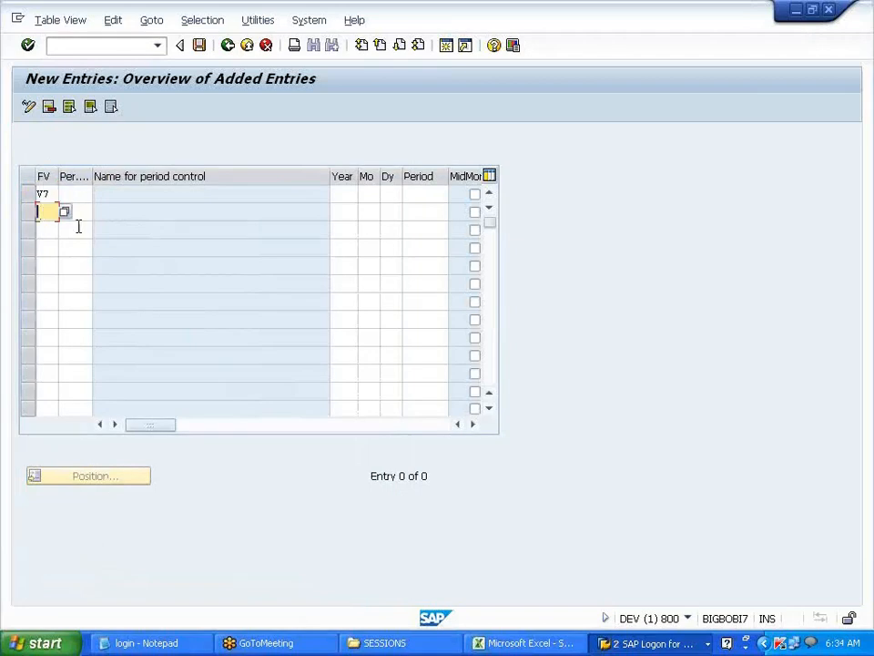
{"action": "type", "text": "V7"}
{"action": "left_click", "coordinate": [40, 229]}
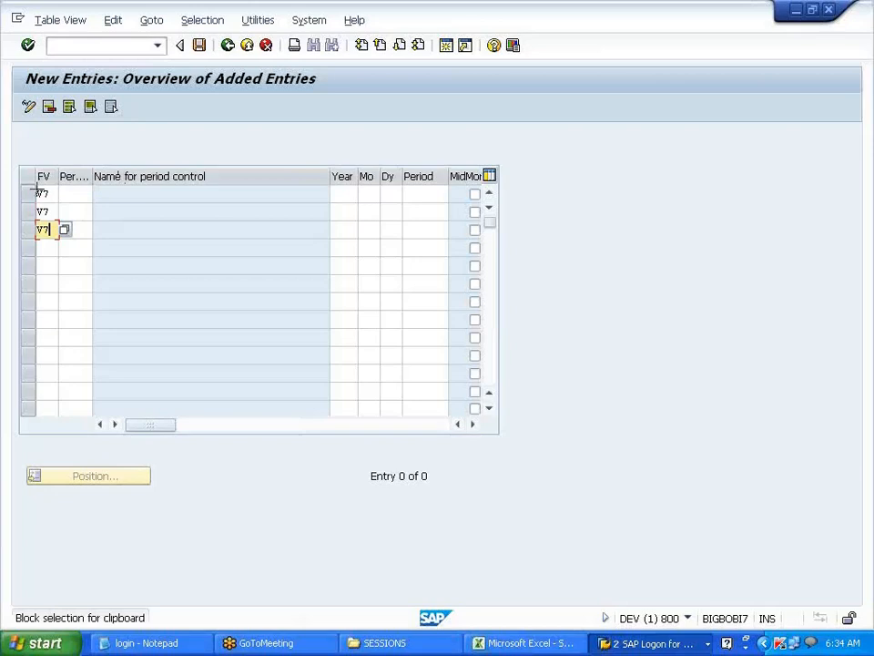
{"action": "left_click_drag", "start_coordinate": [40, 187], "coordinate": [51, 248]}
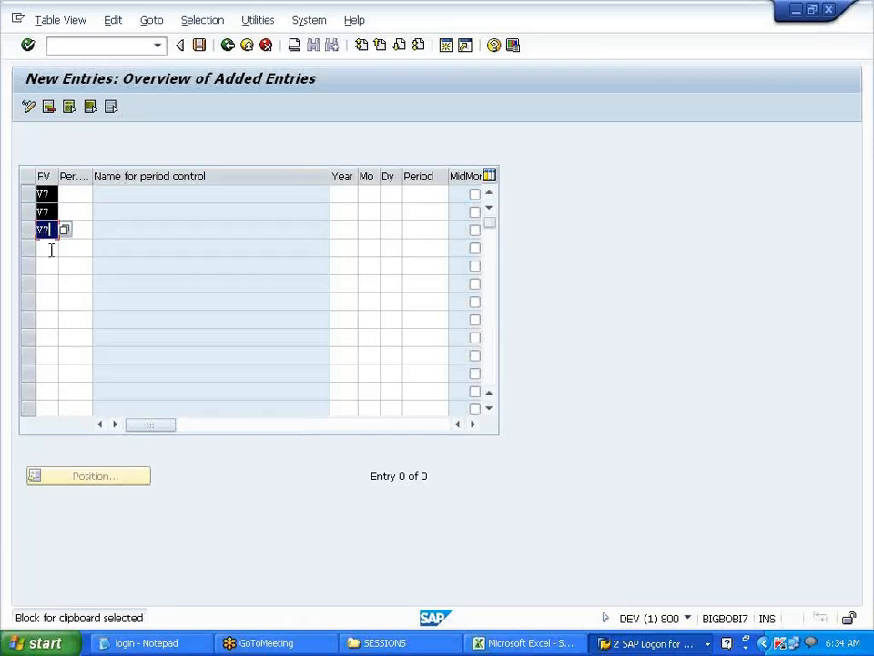
{"action": "left_click", "coordinate": [52, 249]}
{"action": "left_click", "coordinate": [79, 192]}
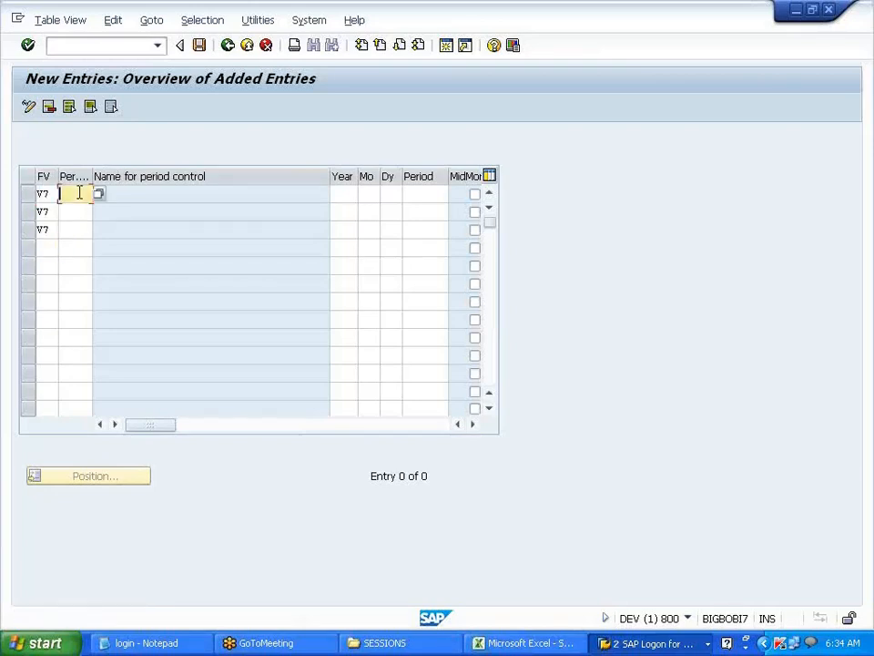
{"action": "type", "text": "V7"}
{"action": "left_click", "coordinate": [77, 210]}
{"action": "type", "text": "V7"}
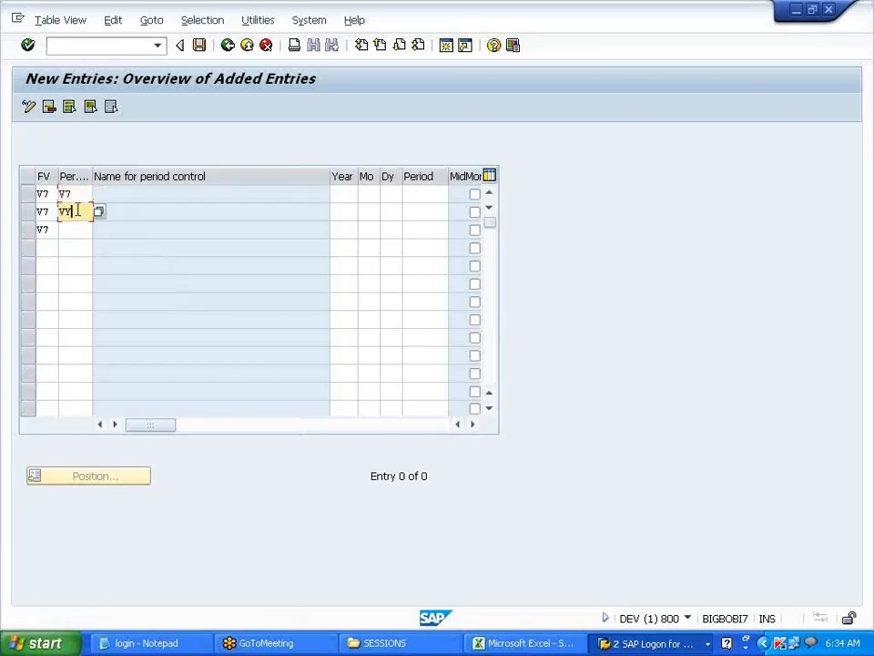
{"action": "left_click", "coordinate": [67, 231]}
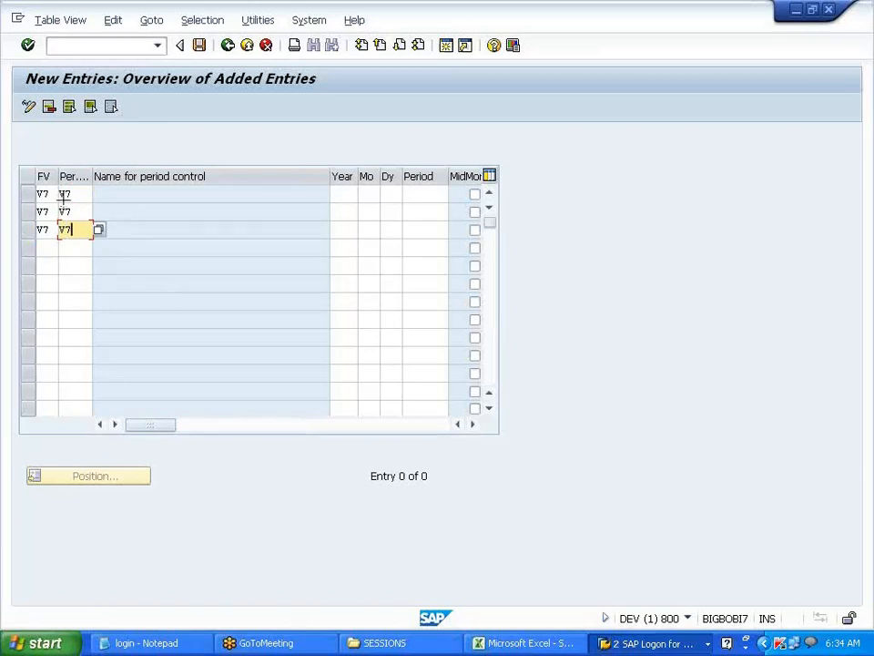
{"action": "left_click_drag", "start_coordinate": [41, 187], "coordinate": [68, 235]}
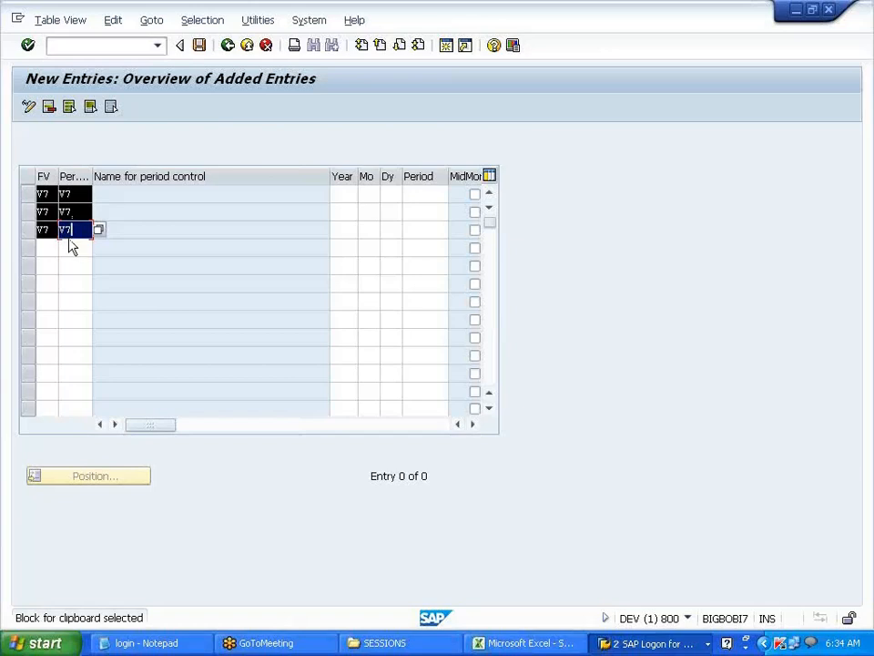
{"action": "left_click", "coordinate": [66, 232]}
- Block-copy the three V7 rows and paste them into rows 4–6, 7–9 and 10–12
{"action": "left_click", "coordinate": [42, 248]}
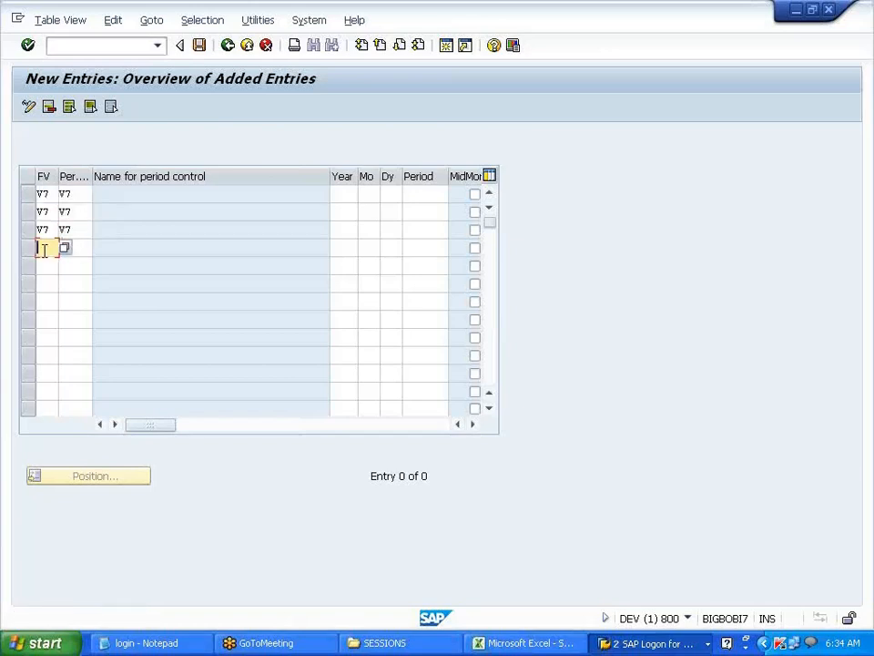
{"action": "left_click", "coordinate": [42, 192]}
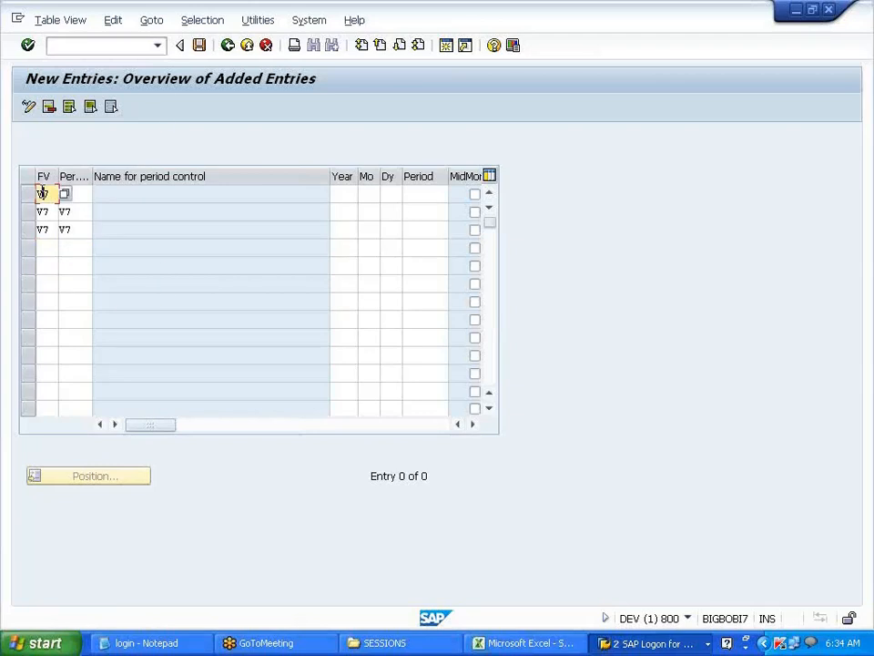
{"action": "key", "text": "ctrl+y"}
{"action": "left_click_drag", "start_coordinate": [42, 192], "coordinate": [78, 229]}
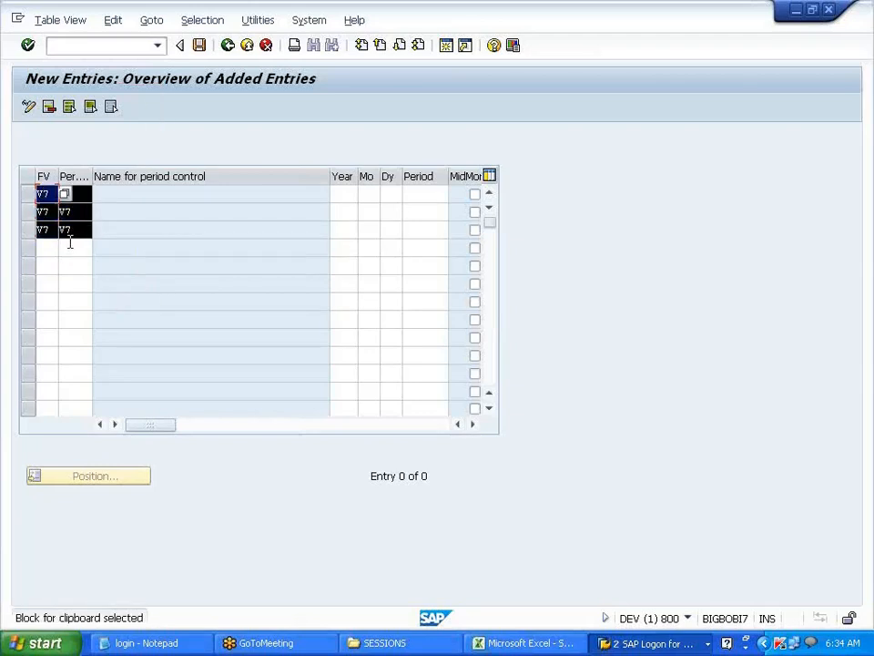
{"action": "key", "text": "ctrl+c"}
{"action": "left_click", "coordinate": [49, 246]}
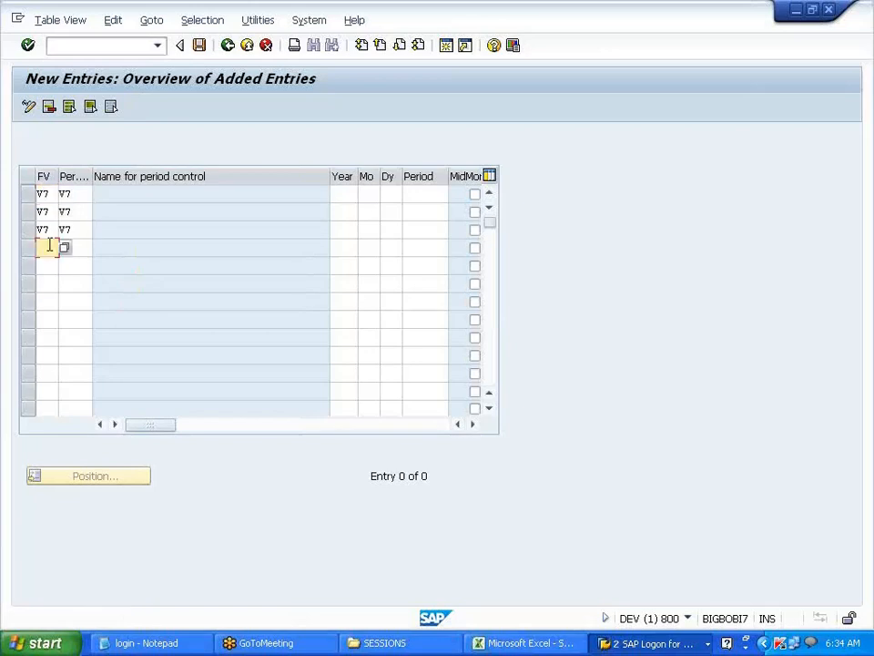
{"action": "key", "text": "ctrl+v"}
{"action": "left_click", "coordinate": [46, 302]}
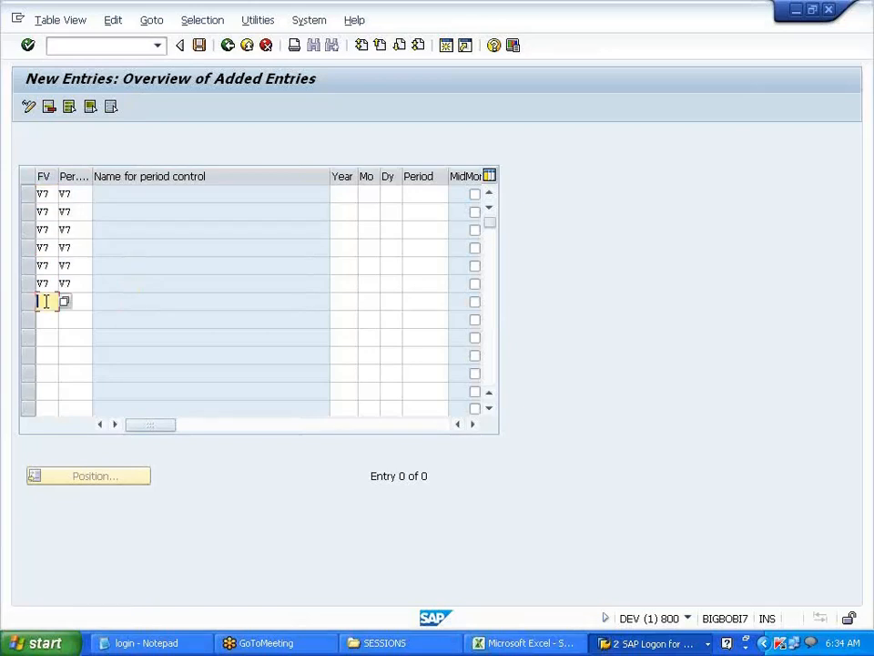
{"action": "key", "text": "ctrl+v"}
{"action": "left_click", "coordinate": [47, 354]}
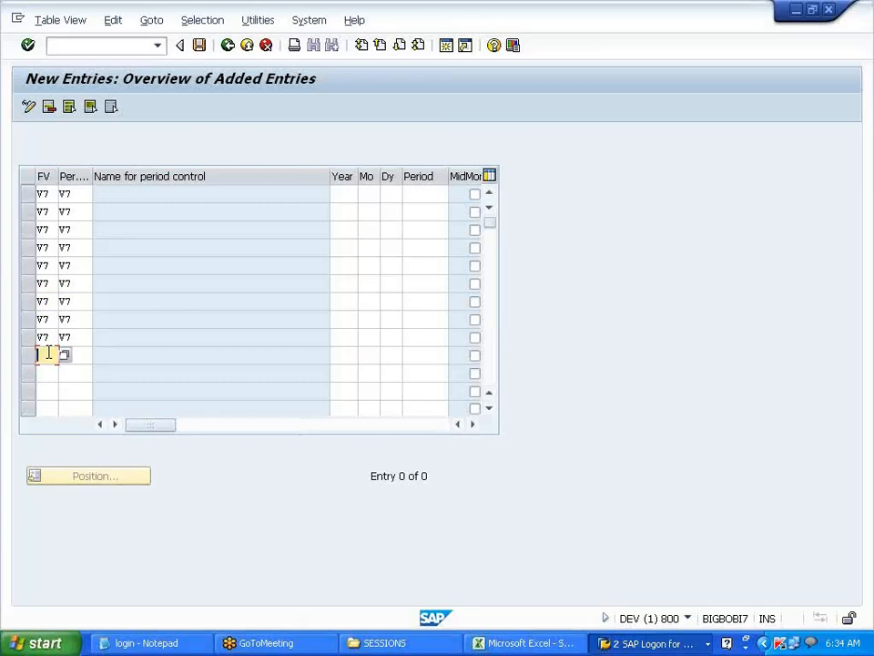
{"action": "key", "text": "ctrl+v"}
- Enter months 1 through 12 in the Mo column of the twelve V7 rows
{"action": "left_click", "coordinate": [367, 192]}
{"action": "type", "text": "1"}
{"action": "key", "text": "Down"}
{"action": "type", "text": "2"}
{"action": "key", "text": "Down"}
{"action": "type", "text": "3"}
{"action": "key", "text": "Down"}
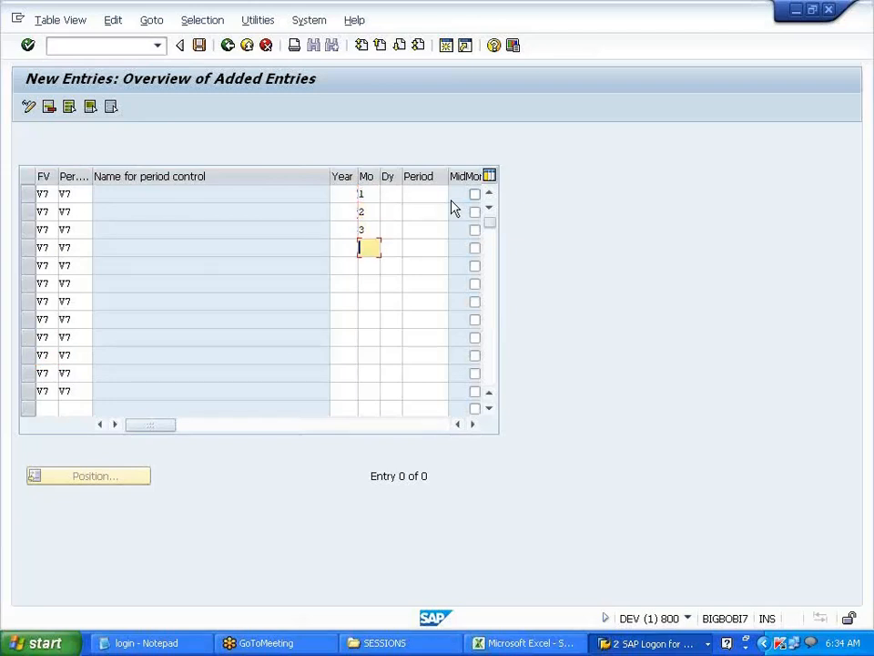
{"action": "type", "text": "4"}
{"action": "key", "text": "Down"}
{"action": "type", "text": "5"}
{"action": "key", "text": "Down"}
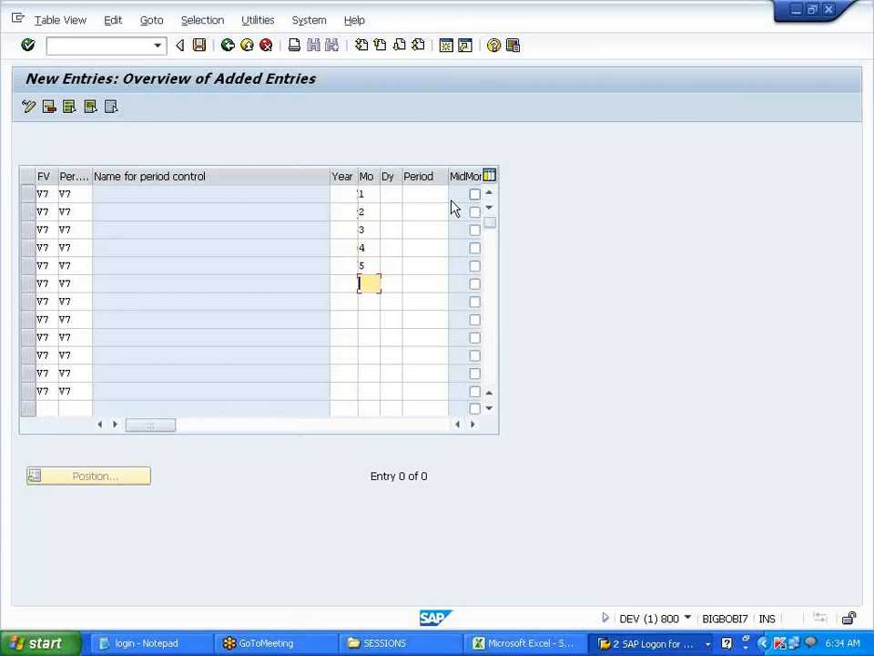
{"action": "type", "text": "6"}
{"action": "key", "text": "Down"}
{"action": "type", "text": "7"}
{"action": "key", "text": "Down"}
{"action": "type", "text": "8"}
{"action": "key", "text": "Down"}
{"action": "type", "text": "9"}
{"action": "key", "text": "Down"}
{"action": "type", "text": "10"}
{"action": "key", "text": "Down"}
{"action": "type", "text": "1"}
{"action": "key", "text": "Down"}
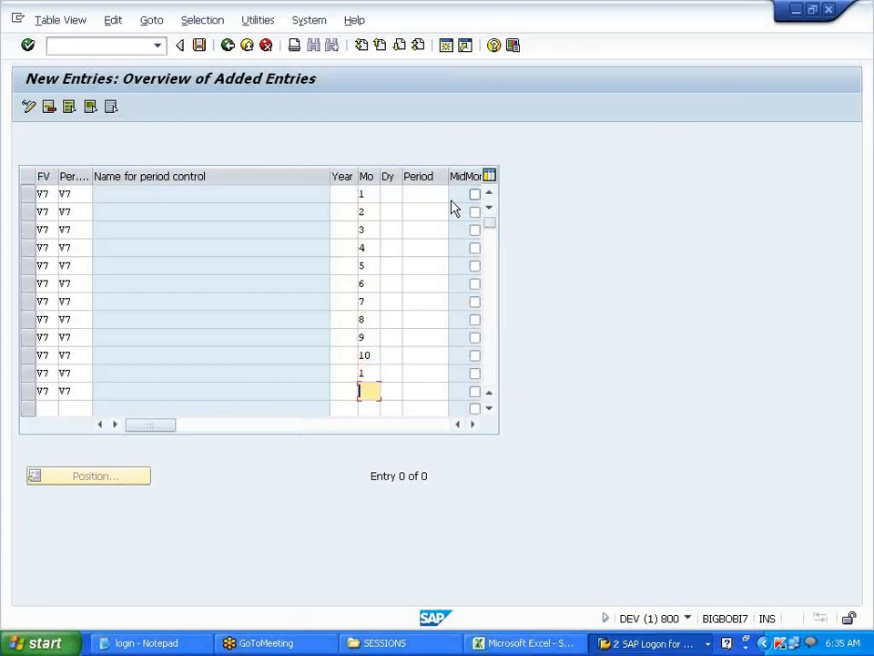
{"action": "key", "text": "Up"}
{"action": "type", "text": "1"}
{"action": "key", "text": "Down"}
{"action": "type", "text": "12"}
- Fill the Dy column with month-end days 31, 28, 31, 30, 31, 30, 31, 31, 30, 31, 30, 31
{"action": "left_click", "coordinate": [390, 194]}
{"action": "type", "text": "31"}
{"action": "key", "text": "Down"}
{"action": "type", "text": "28"}
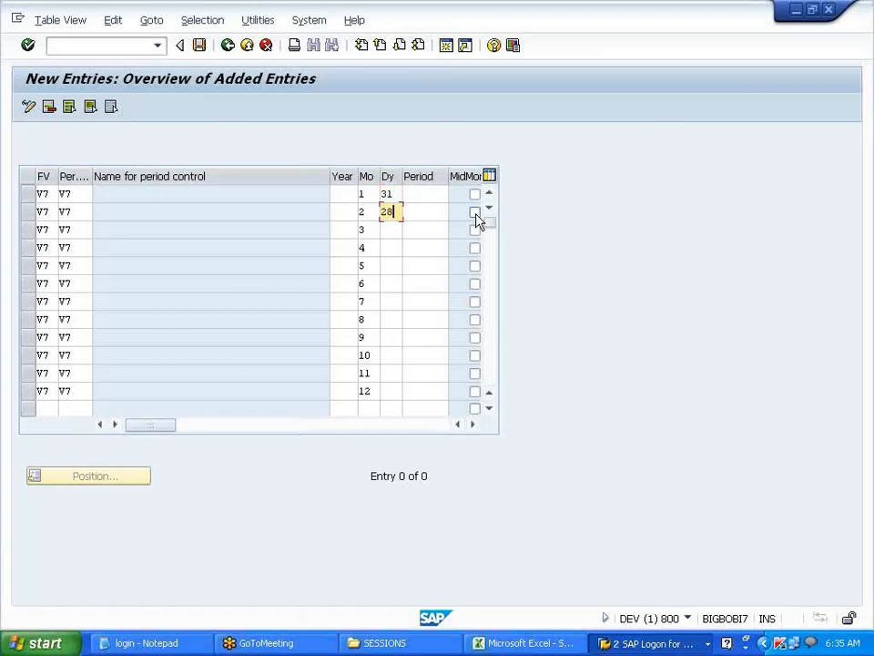
{"action": "key", "text": "Down"}
{"action": "type", "text": "31"}
{"action": "key", "text": "Down"}
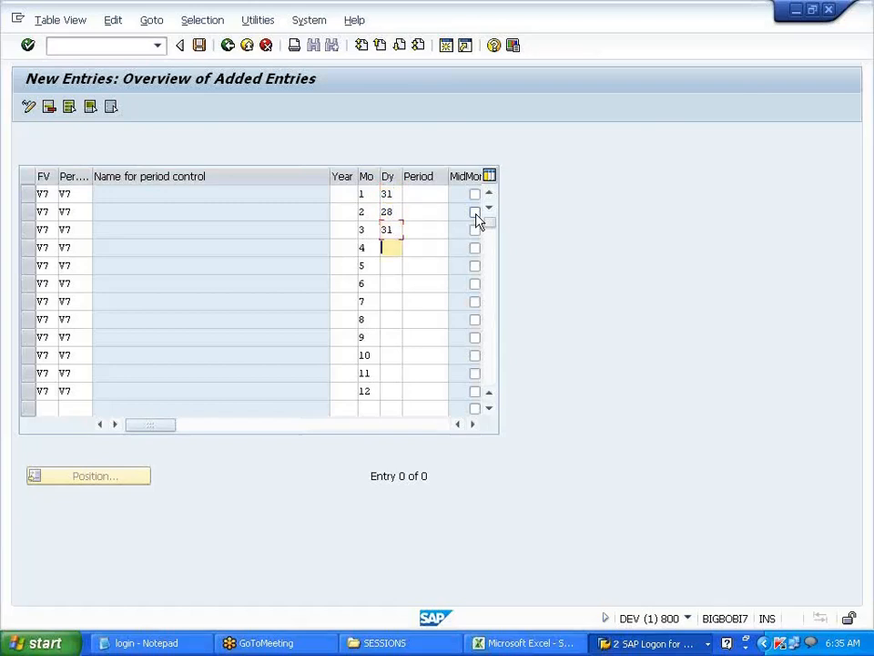
{"action": "type", "text": "30"}
{"action": "key", "text": "Down"}
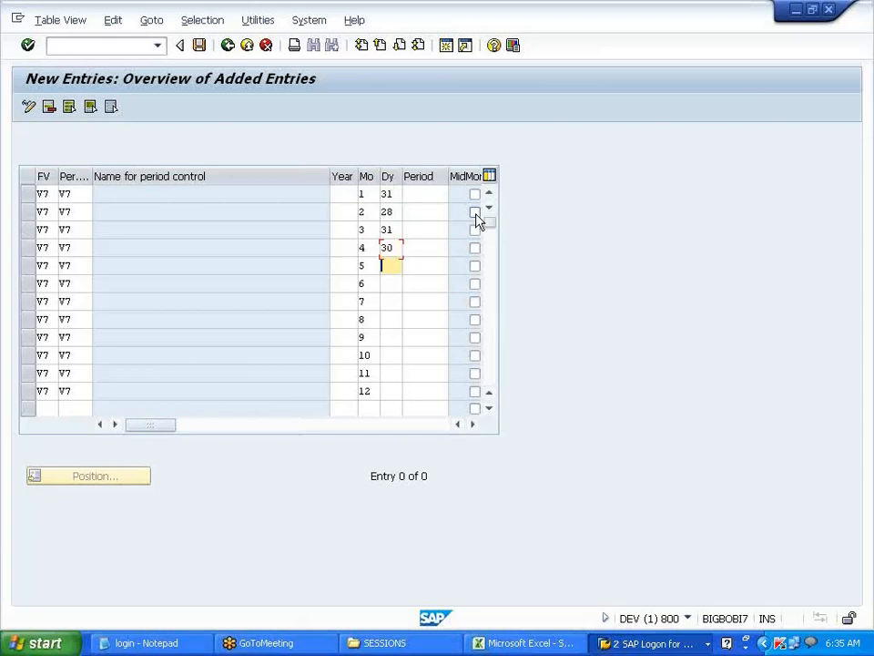
{"action": "key", "text": "Down"}
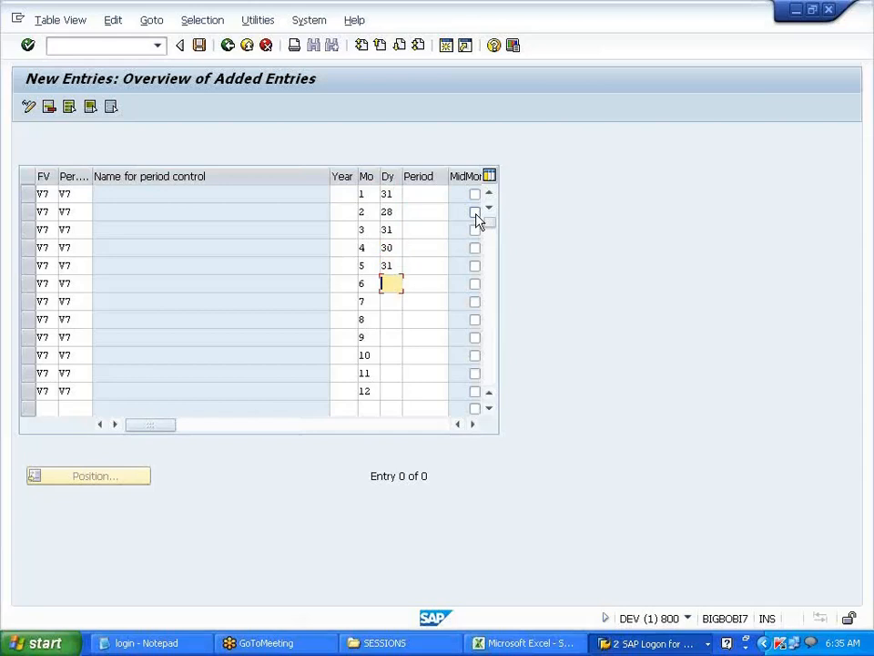
{"action": "type", "text": "30"}
{"action": "key", "text": "Down"}
{"action": "type", "text": "31"}
{"action": "key", "text": "Down"}
{"action": "type", "text": "31"}
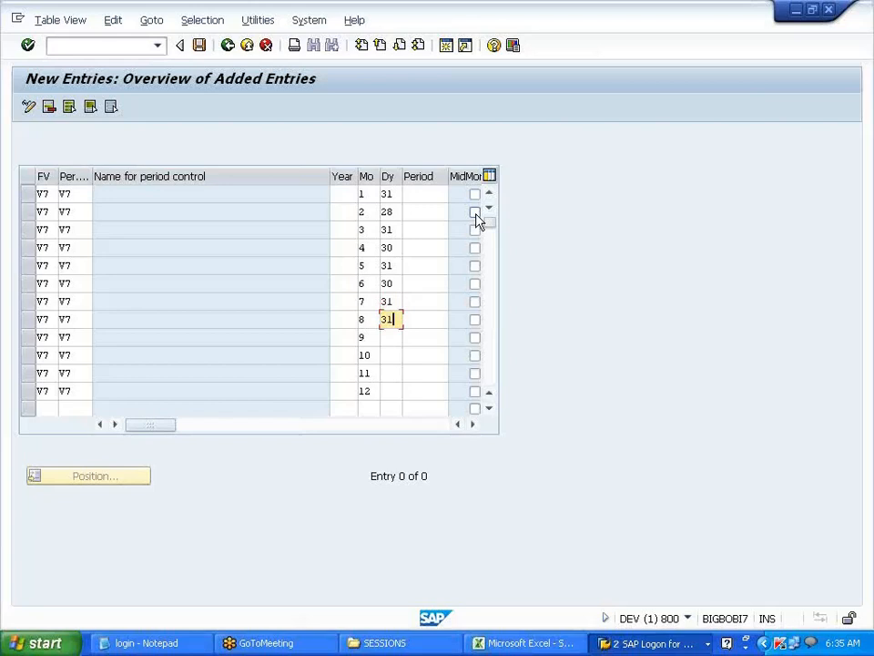
{"action": "key", "text": "Down"}
{"action": "type", "text": "30"}
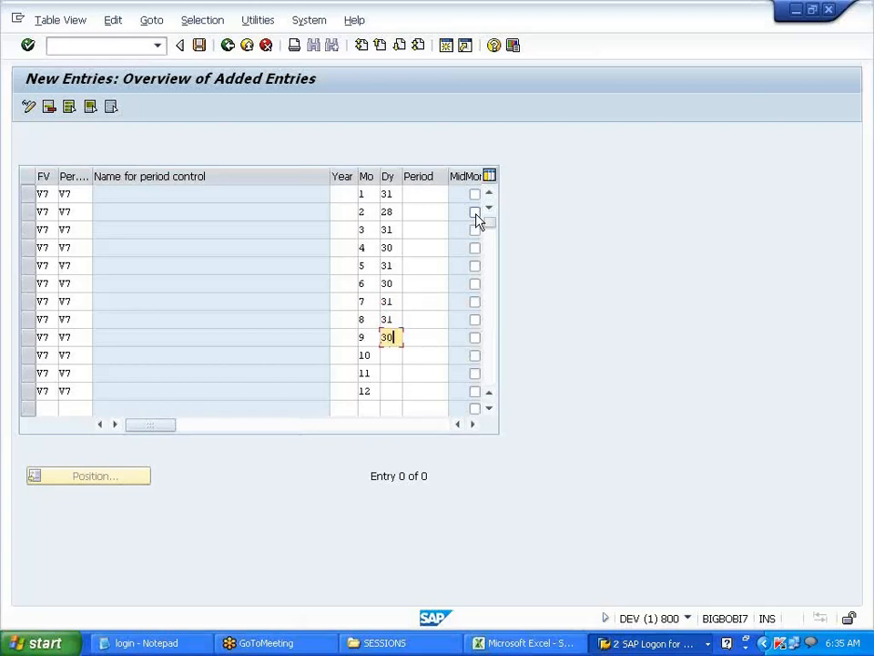
{"action": "key", "text": "Down"}
{"action": "type", "text": "31"}
{"action": "key", "text": "Down"}
{"action": "type", "text": "30"}
{"action": "key", "text": "Down"}
{"action": "type", "text": "31"}
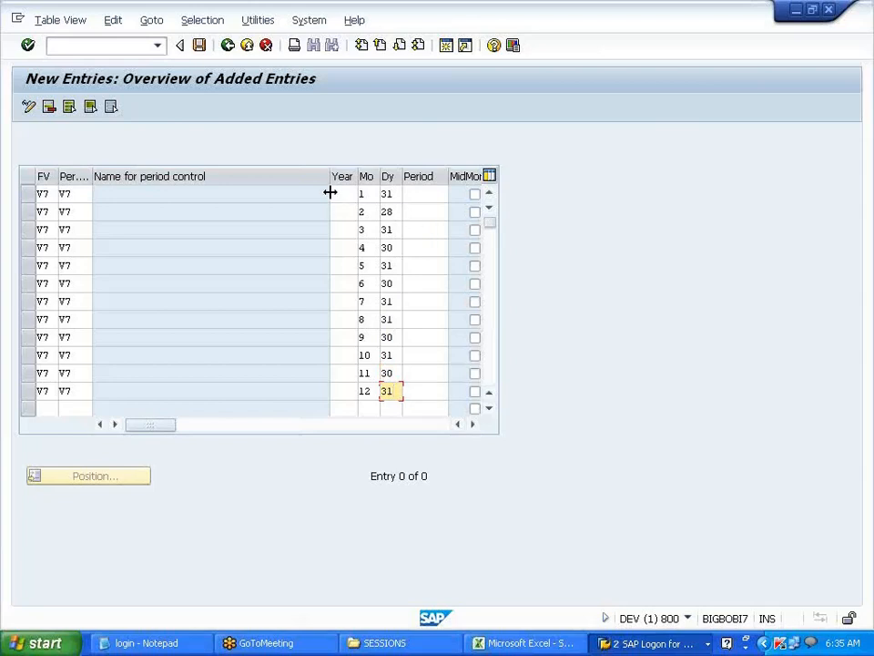
- Shrink the Name for period control column so Period and MidMonth are fully visible
{"action": "left_click_drag", "start_coordinate": [326, 177], "coordinate": [253, 177]}
{"action": "left_click", "coordinate": [260, 193]}
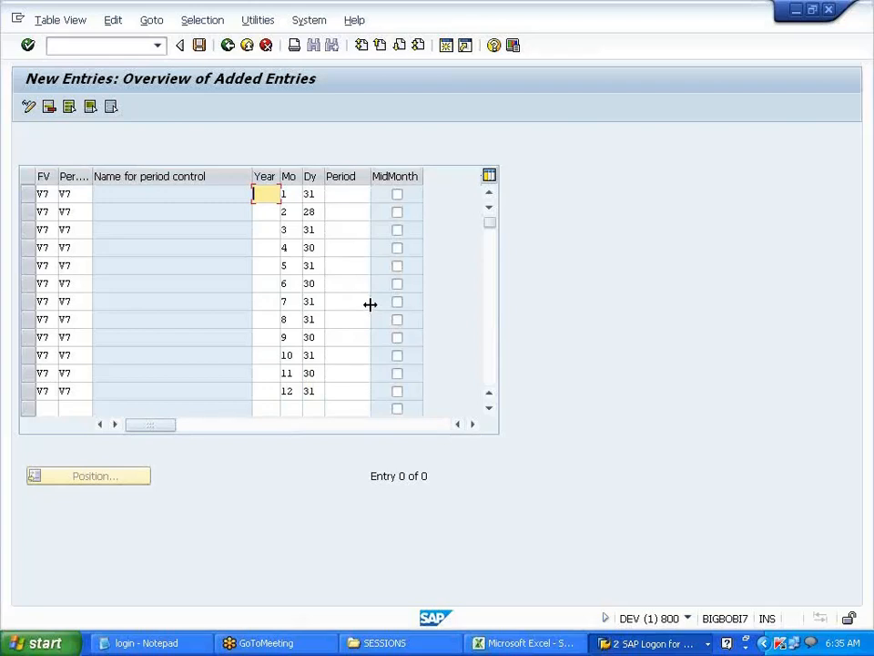
{"action": "left_click", "coordinate": [284, 194]}
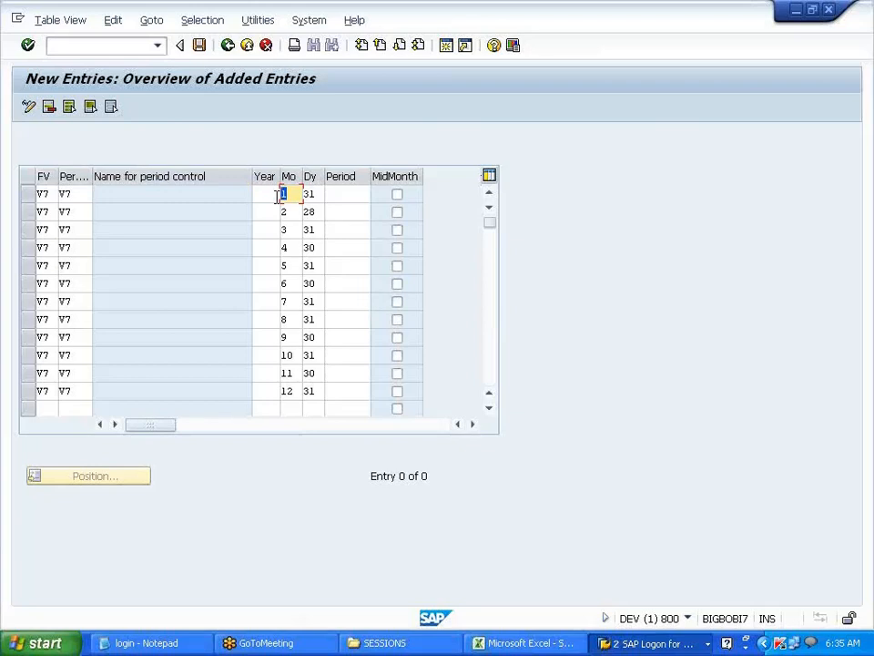
- Change the sixth row's month value from 6 to 5
{"action": "left_click", "coordinate": [286, 283]}
{"action": "double_click", "coordinate": [284, 283]}
{"action": "type", "text": "5"}
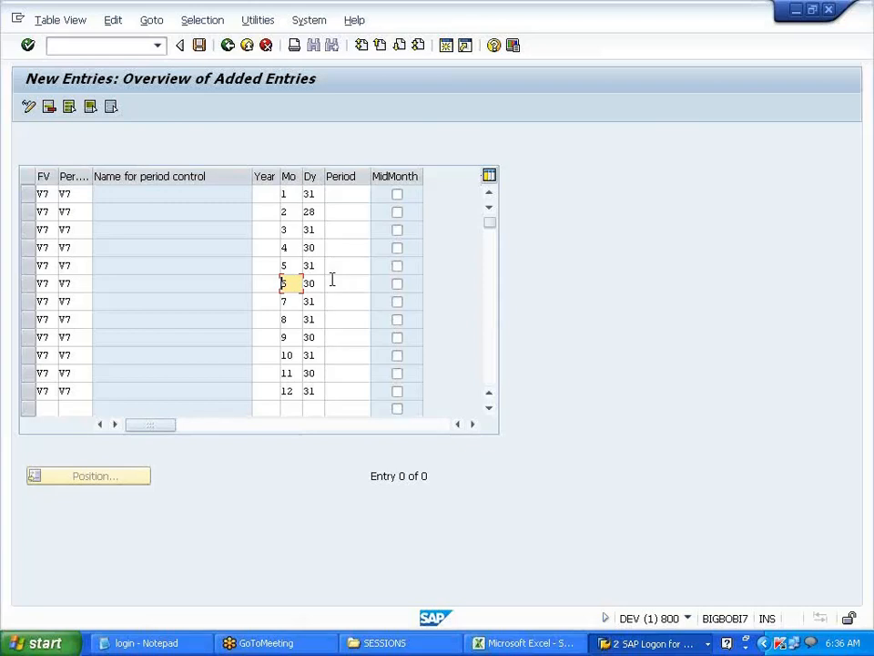
- Enter period 0 in the Period column for the first six rows
{"action": "left_click", "coordinate": [345, 193]}
{"action": "type", "text": "0"}
{"action": "key", "text": "Down"}
{"action": "type", "text": "0"}
{"action": "key", "text": "Down"}
{"action": "type", "text": "0"}
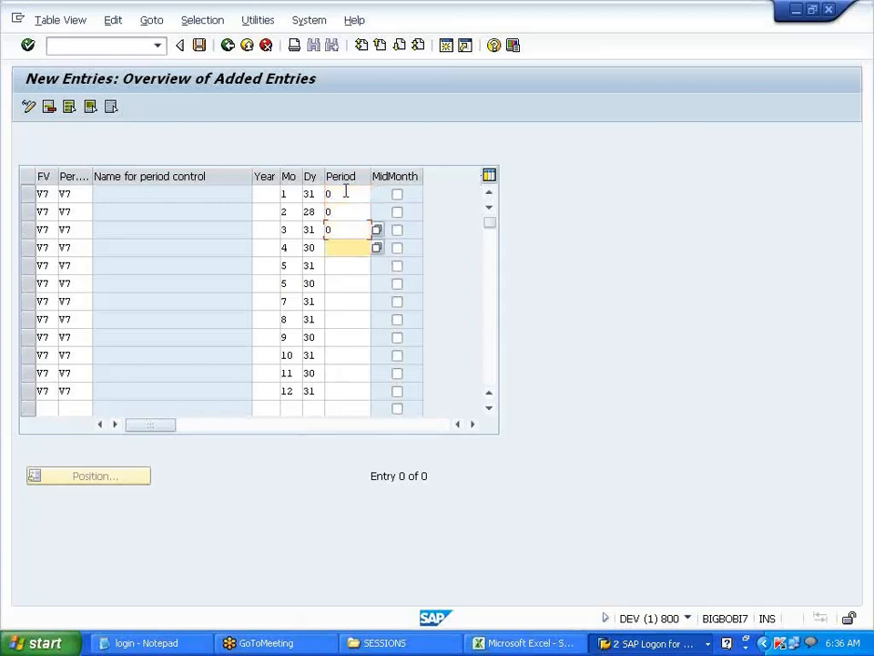
{"action": "key", "text": "Down"}
{"action": "type", "text": "0"}
{"action": "key", "text": "Down"}
{"action": "type", "text": "0"}
{"action": "key", "text": "Down"}
{"action": "type", "text": "0"}
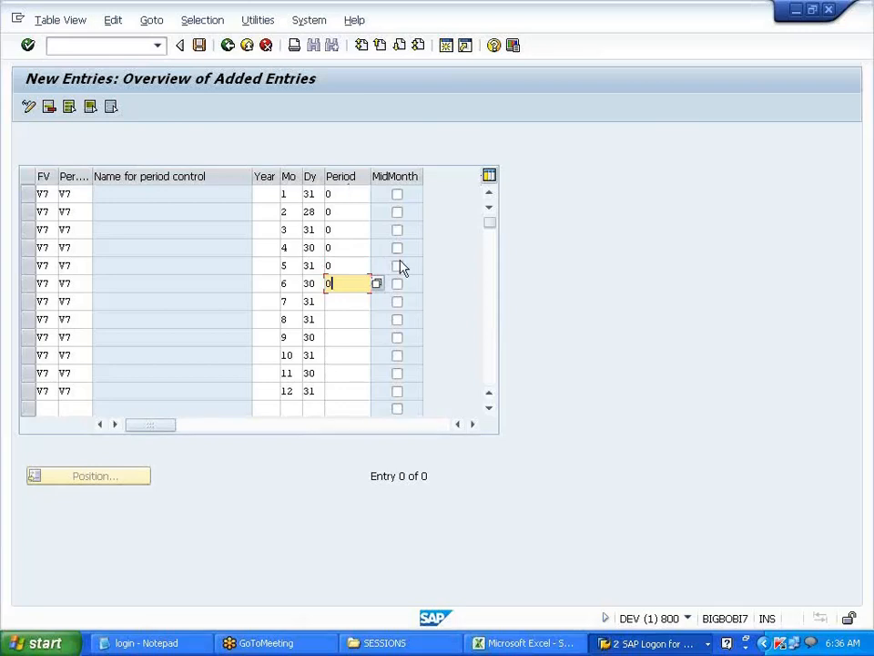
{"action": "left_click", "coordinate": [642, 644]}
- In the Excel notes, review the SLM row 111 values: 100000 asset, 10% rate, 10000 depreciation
{"action": "left_click", "coordinate": [527, 644]}
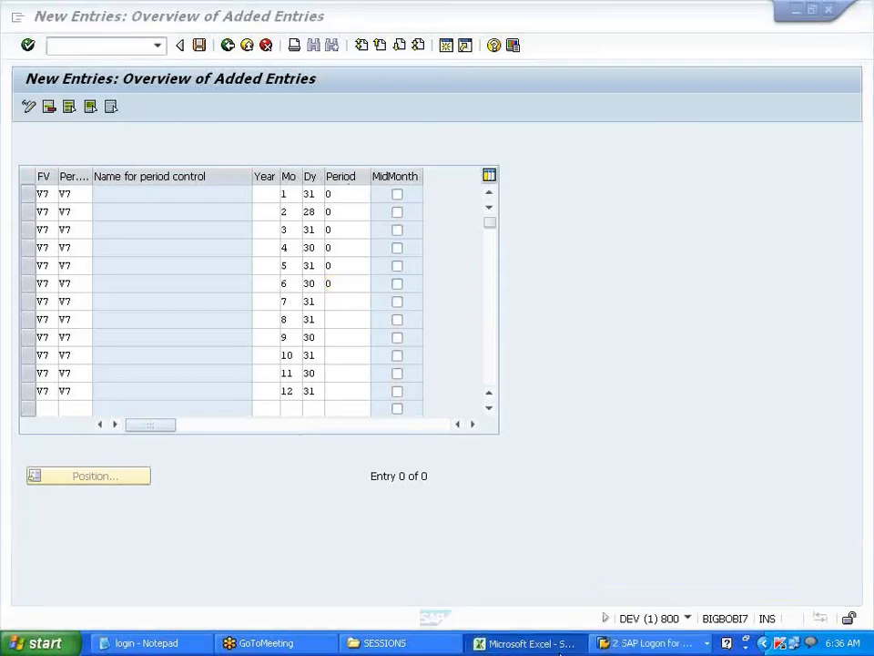
{"action": "scroll", "coordinate": [469, 551], "scroll_direction": "up", "scroll_amount": 1}
{"action": "scroll", "coordinate": [469, 552], "scroll_direction": "up", "scroll_amount": 2}
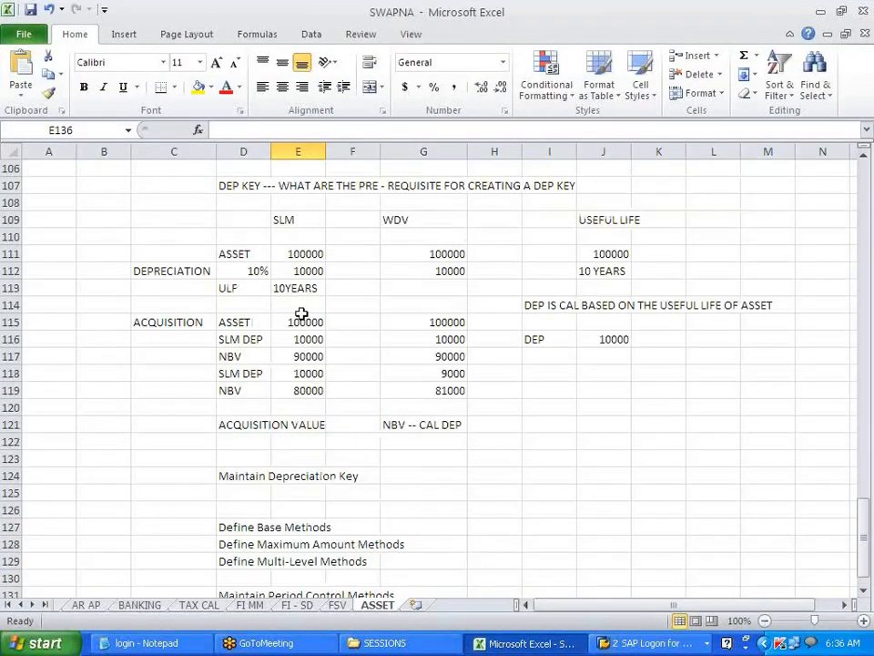
{"action": "left_click", "coordinate": [303, 257]}
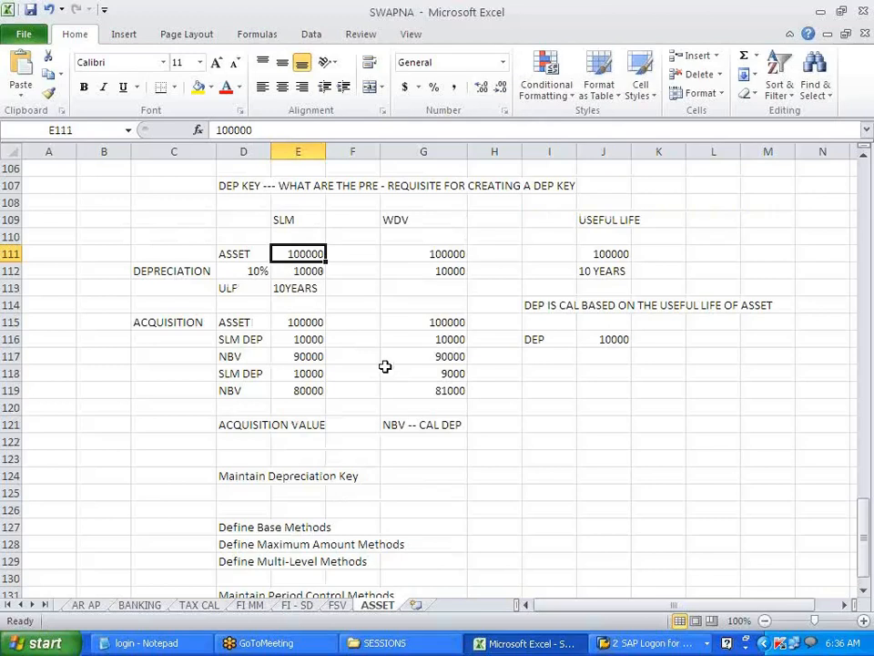
{"action": "left_click", "coordinate": [256, 272]}
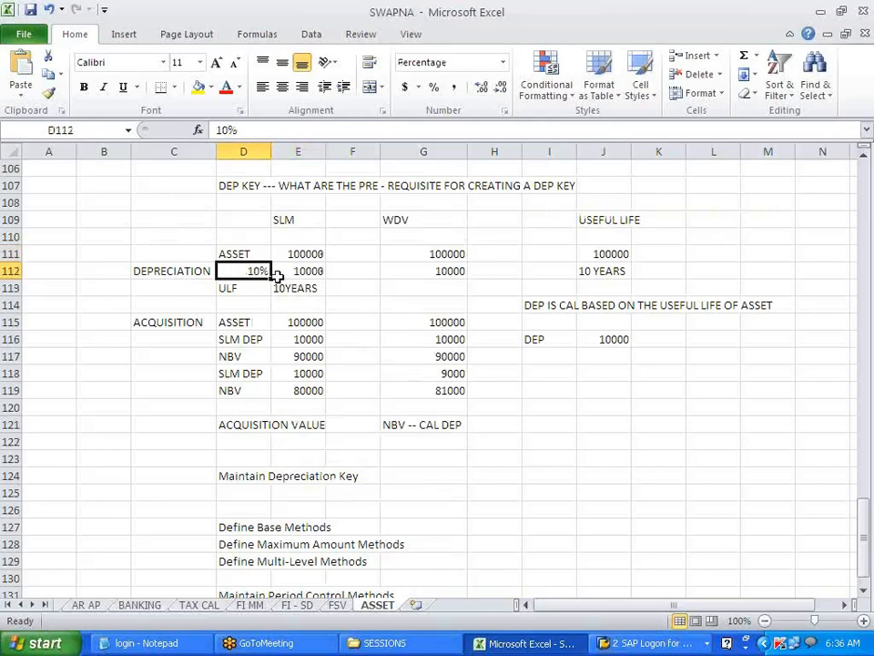
{"action": "left_click", "coordinate": [286, 271]}
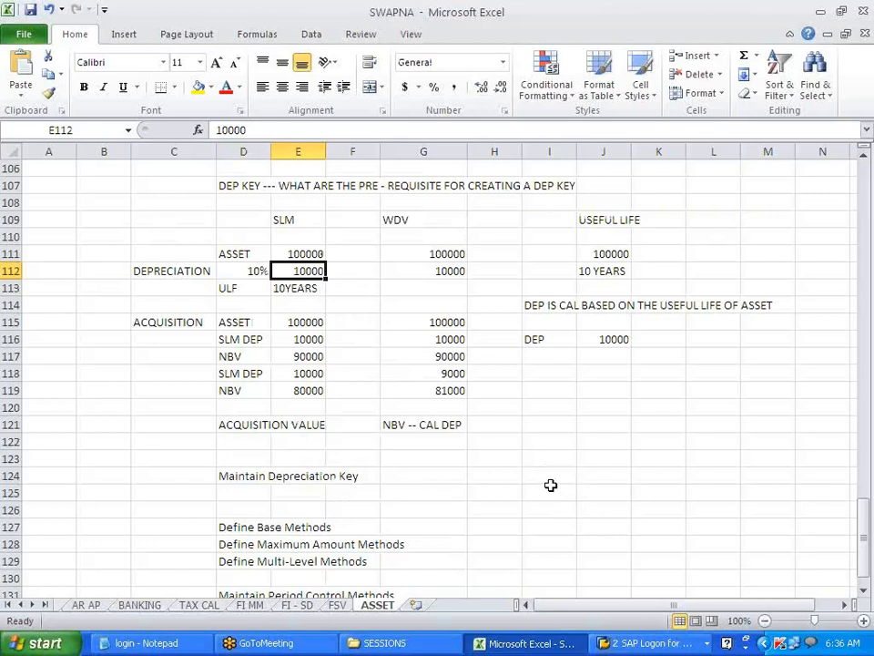
{"action": "left_click", "coordinate": [244, 254]}
{"action": "left_click_drag", "start_coordinate": [244, 254], "coordinate": [285, 252]}
- Record '1-6 as text in cell F111 on the ASSET sheet, then return to SAP
{"action": "left_click", "coordinate": [352, 253]}
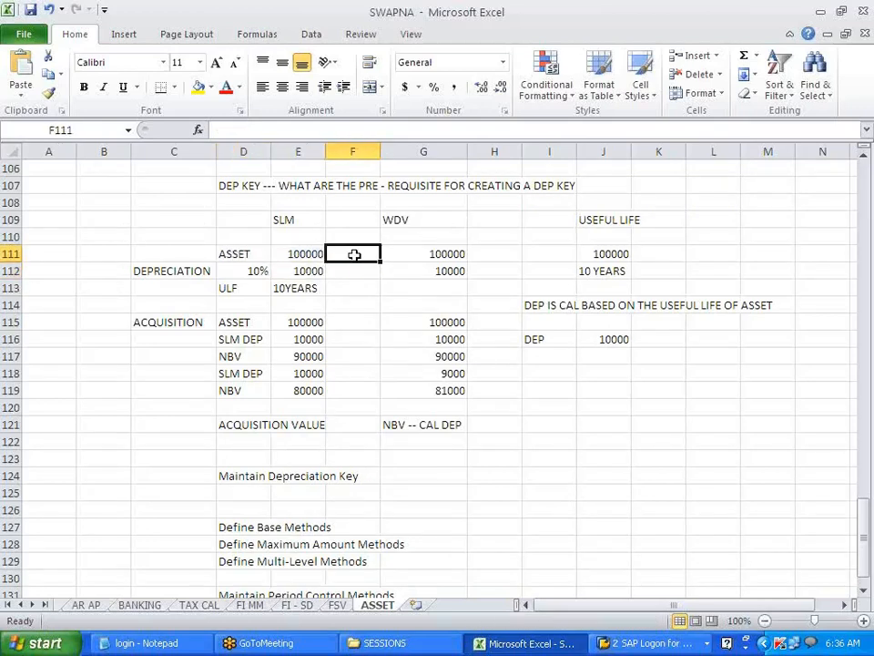
{"action": "type", "text": "1"}
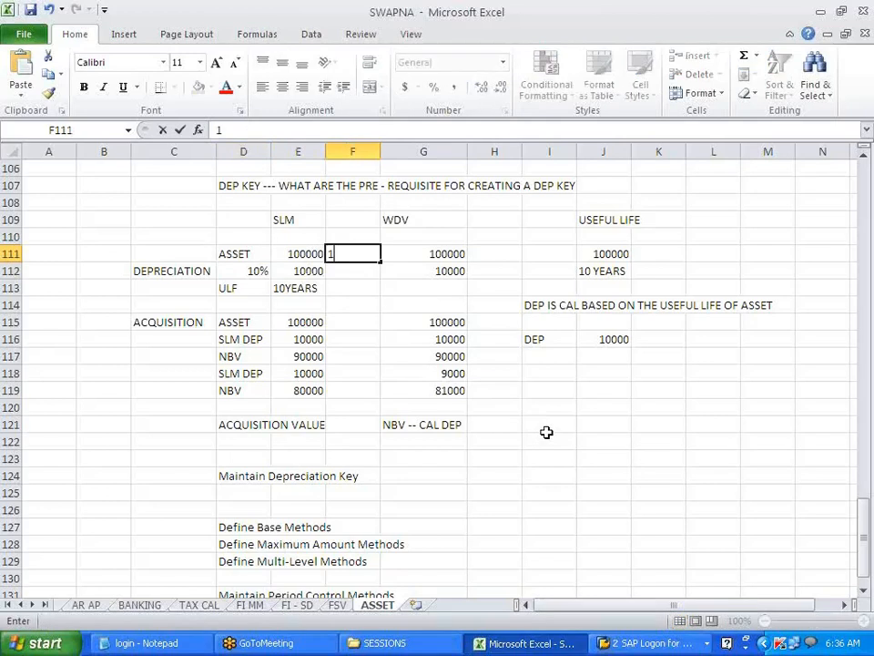
{"action": "type", "text": "-6"}
{"action": "left_click", "coordinate": [347, 358]}
{"action": "left_click", "coordinate": [370, 255]}
{"action": "key", "text": "Delete"}
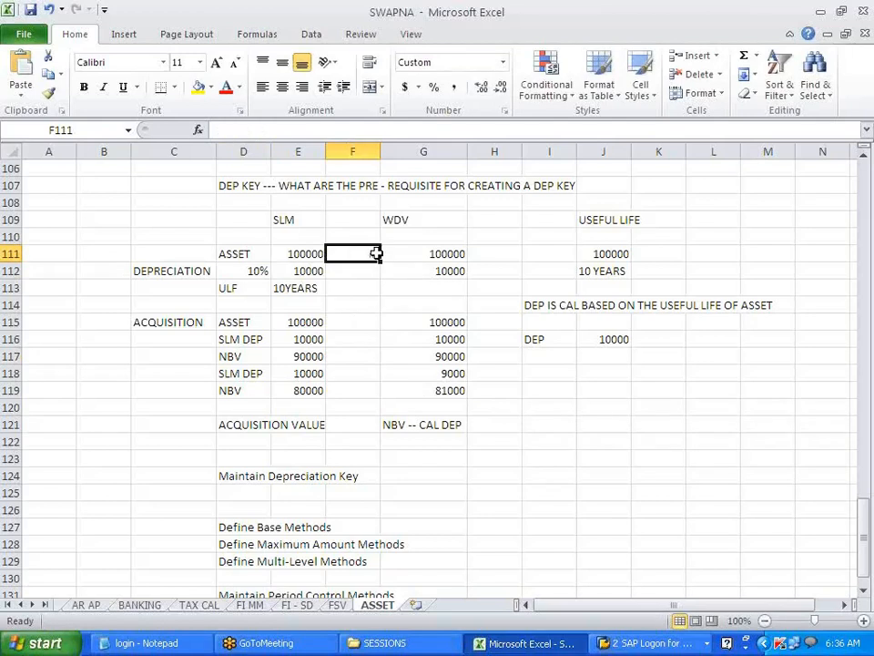
{"action": "type", "text": "1-6"}
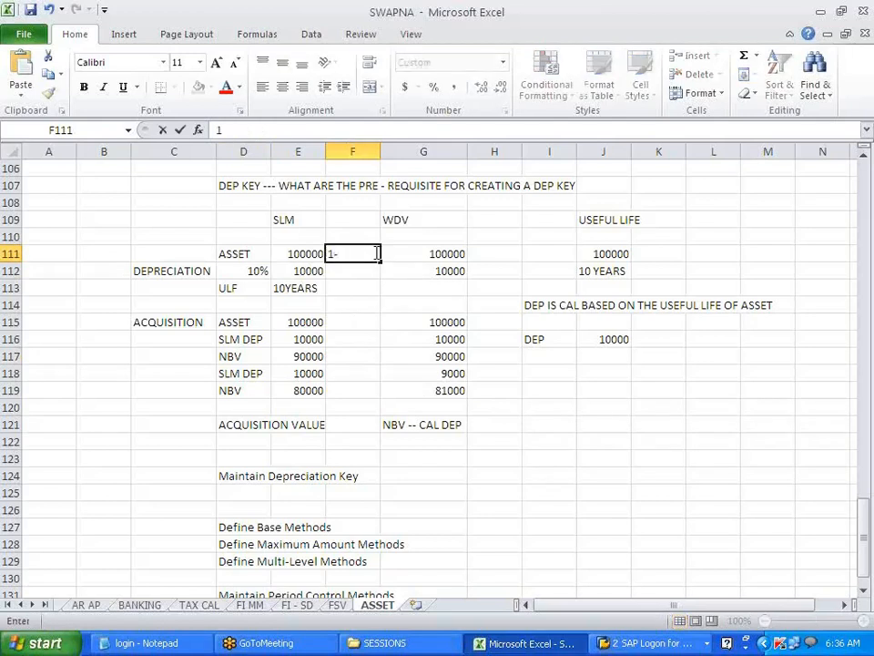
{"action": "key", "text": "Left"}
{"action": "key", "text": "Left"}
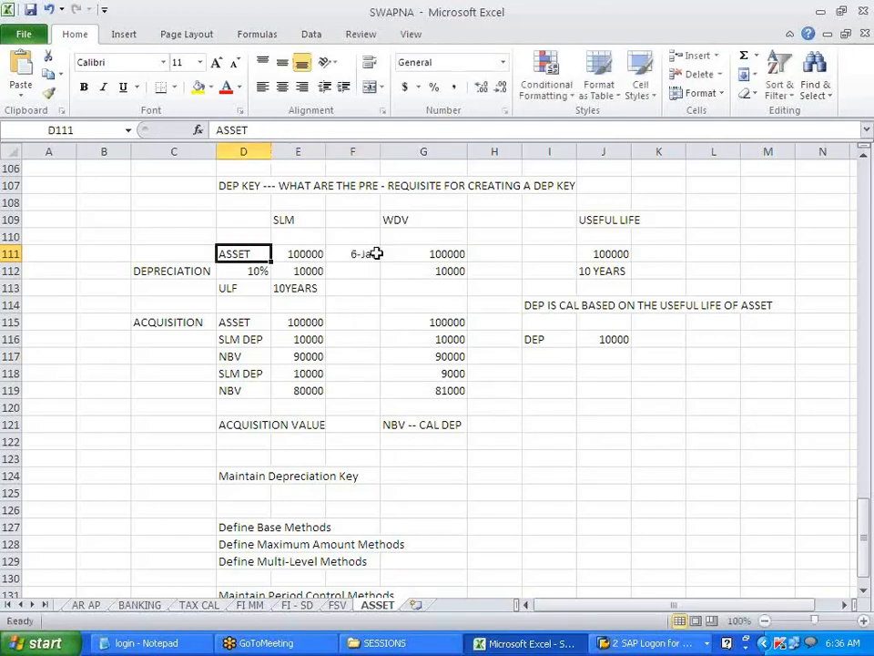
{"action": "left_click", "coordinate": [376, 254]}
{"action": "key", "text": "BackSpace"}
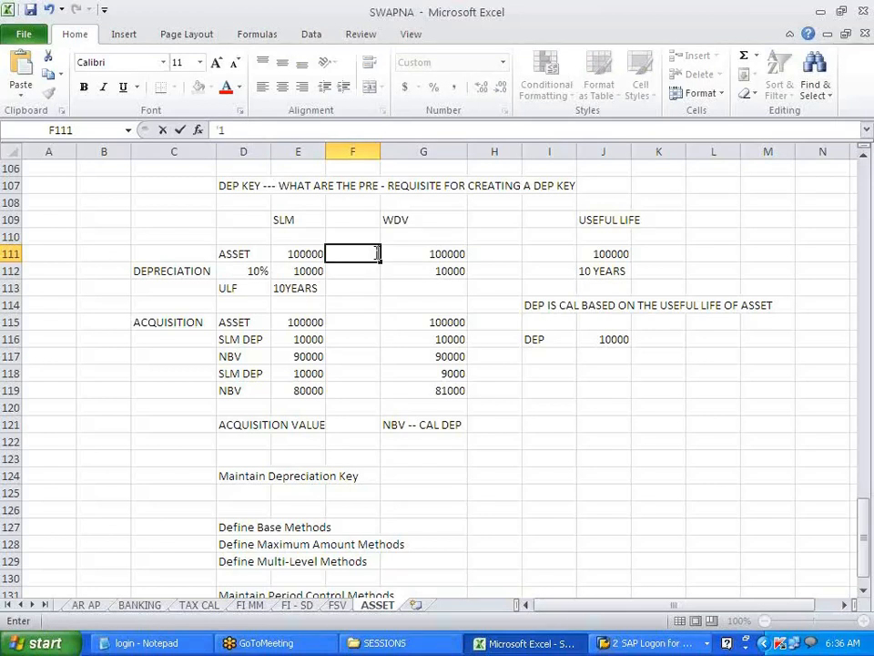
{"action": "type", "text": "'1-6"}
{"action": "left_click", "coordinate": [364, 334]}
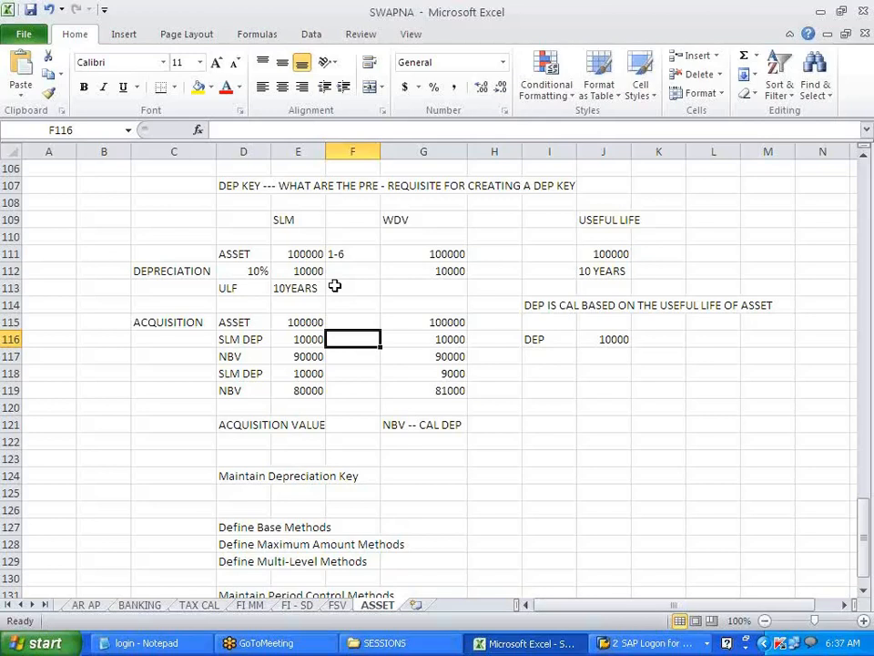
{"action": "key", "text": "alt+Tab"}
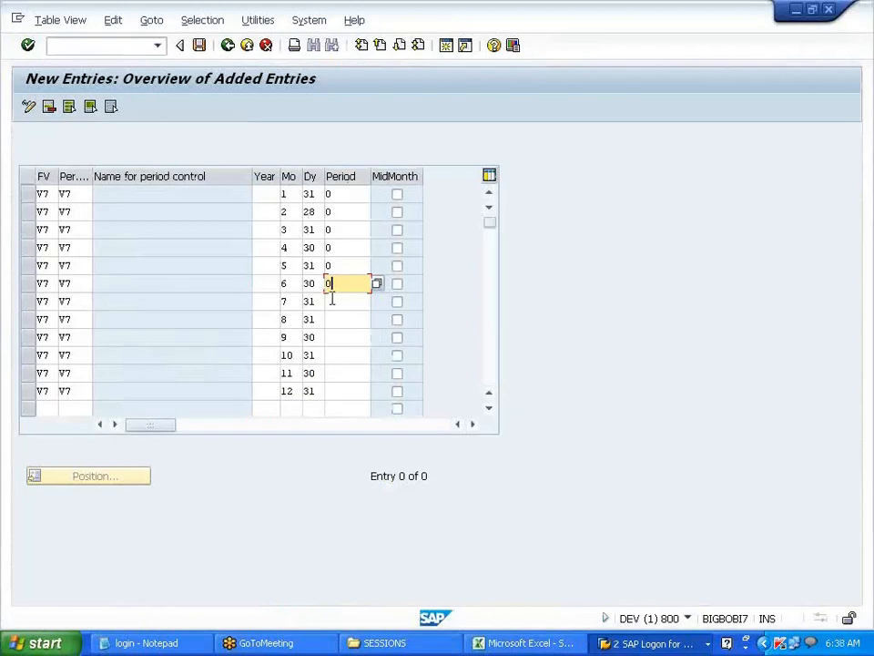
- Enter period 6 in the Period column for months 7 through 12
{"action": "left_click", "coordinate": [331, 301]}
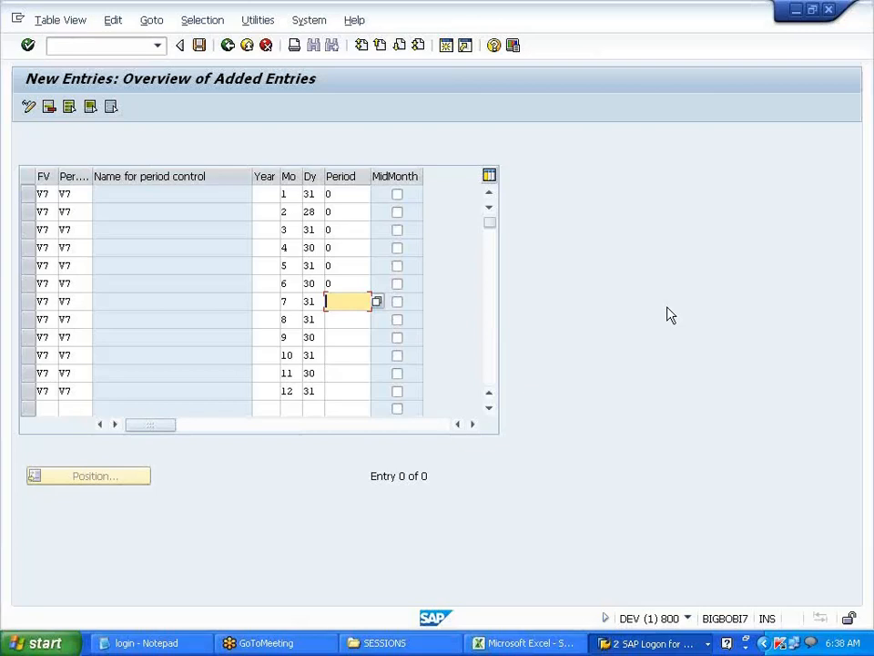
{"action": "type", "text": "6"}
{"action": "key", "text": "Down"}
{"action": "type", "text": "6"}
{"action": "key", "text": "Down"}
{"action": "type", "text": "6"}
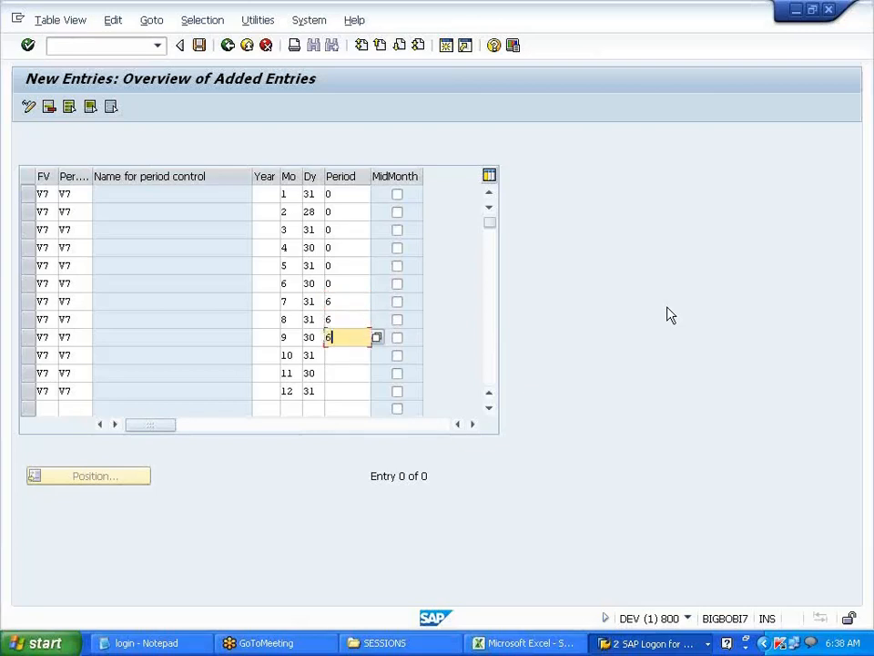
{"action": "key", "text": "Down"}
{"action": "type", "text": "6"}
{"action": "key", "text": "Down"}
{"action": "type", "text": "6"}
{"action": "key", "text": "Down"}
{"action": "type", "text": "6"}
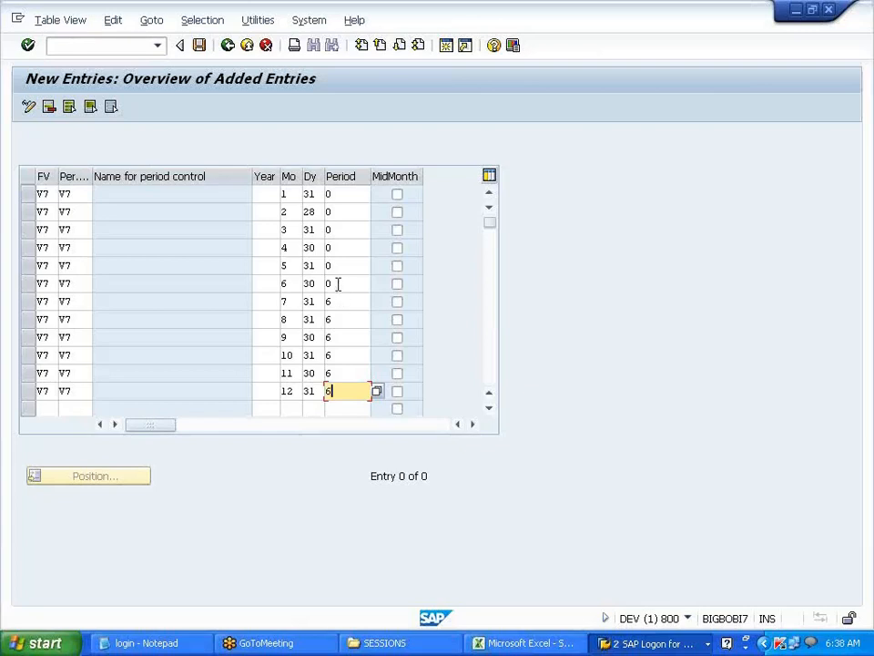
{"action": "left_click", "coordinate": [327, 283]}
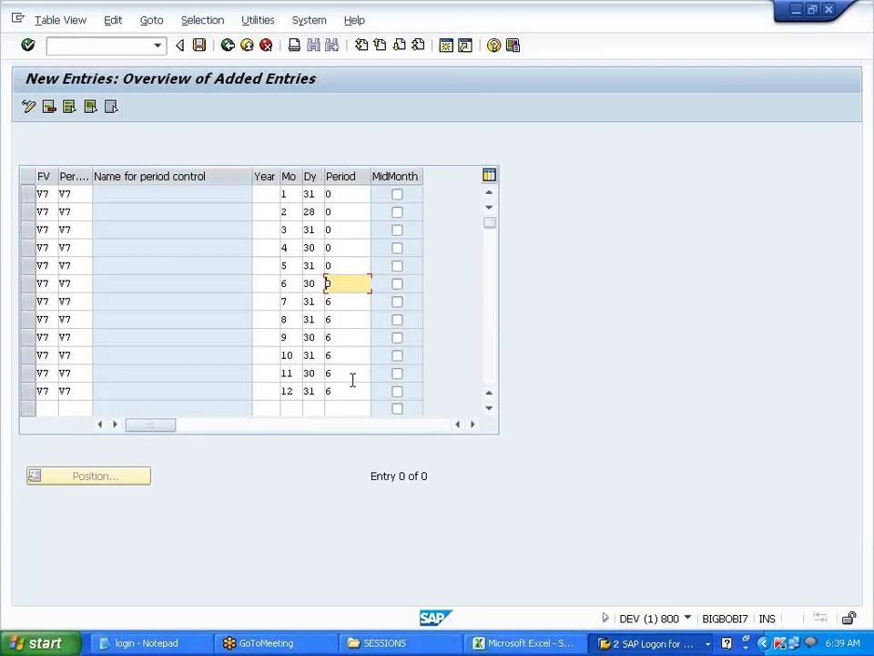
{"action": "left_click", "coordinate": [550, 645]}
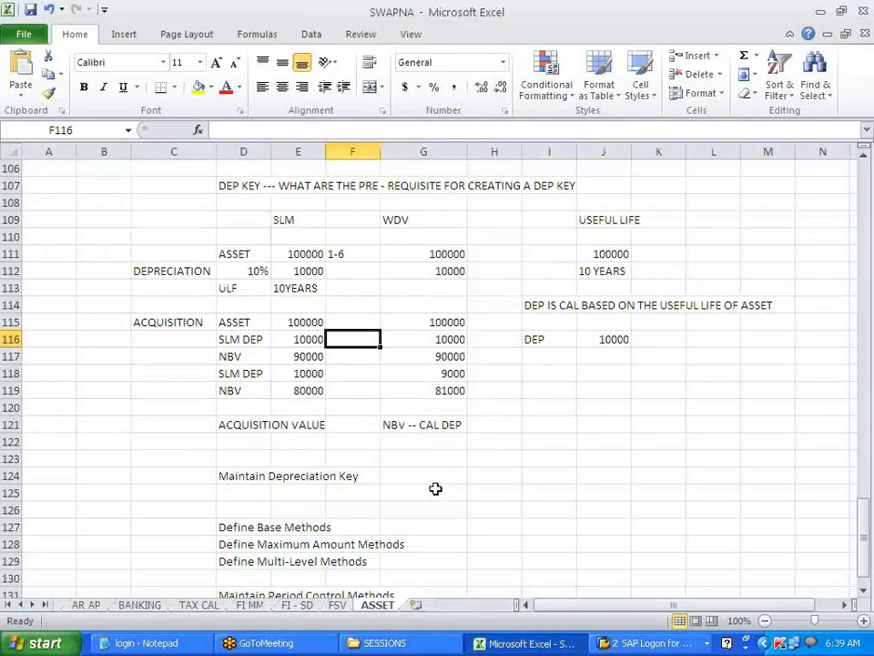
{"action": "left_click", "coordinate": [293, 255]}
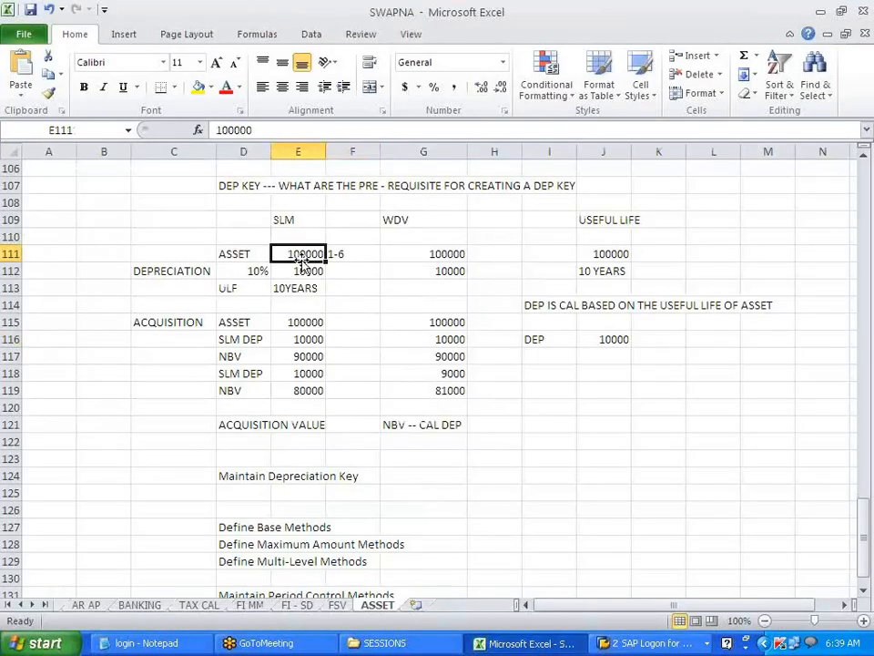
{"action": "left_click", "coordinate": [361, 253]}
{"action": "left_click", "coordinate": [312, 271]}
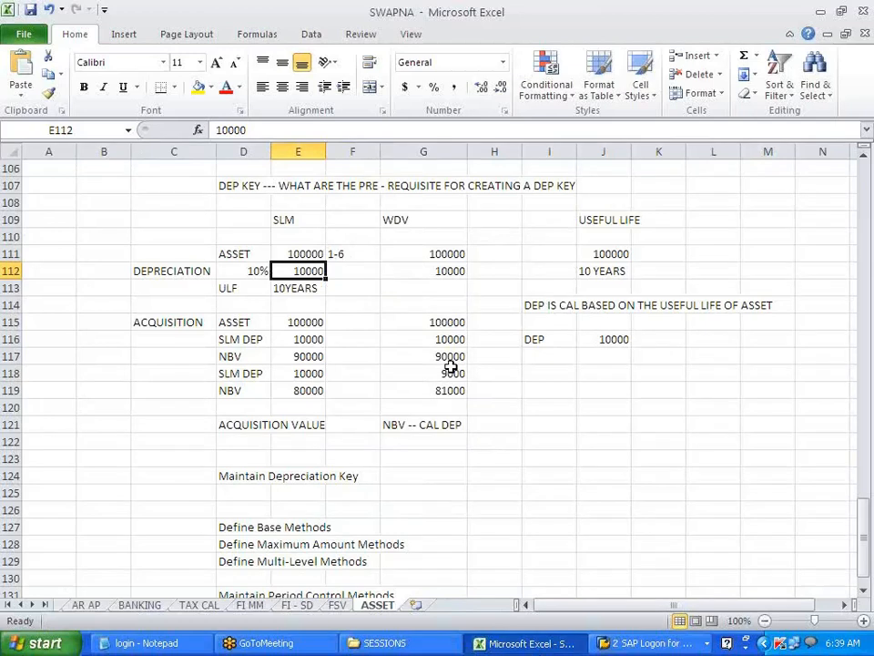
{"action": "left_click", "coordinate": [347, 270]}
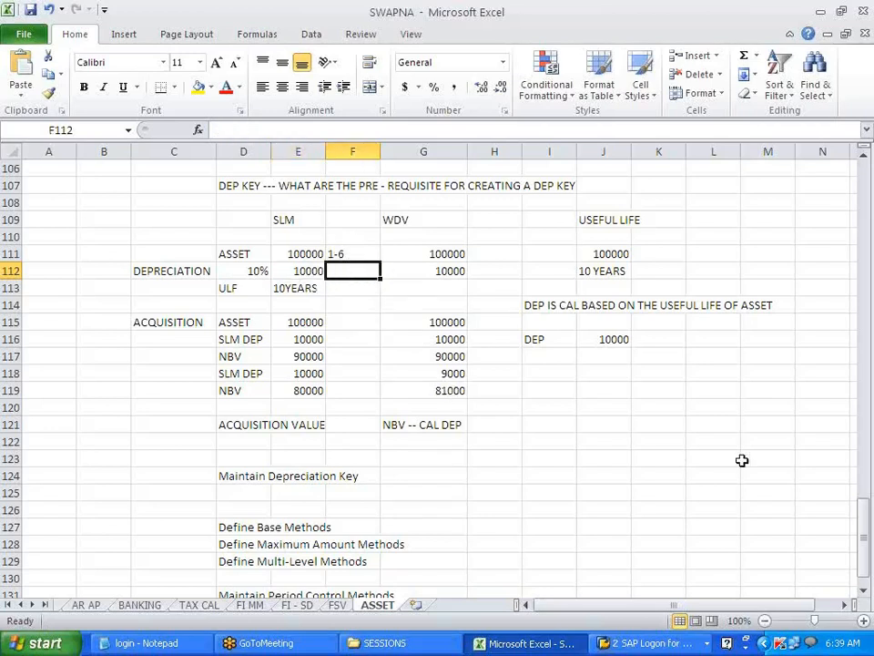
{"action": "type", "text": "-"}
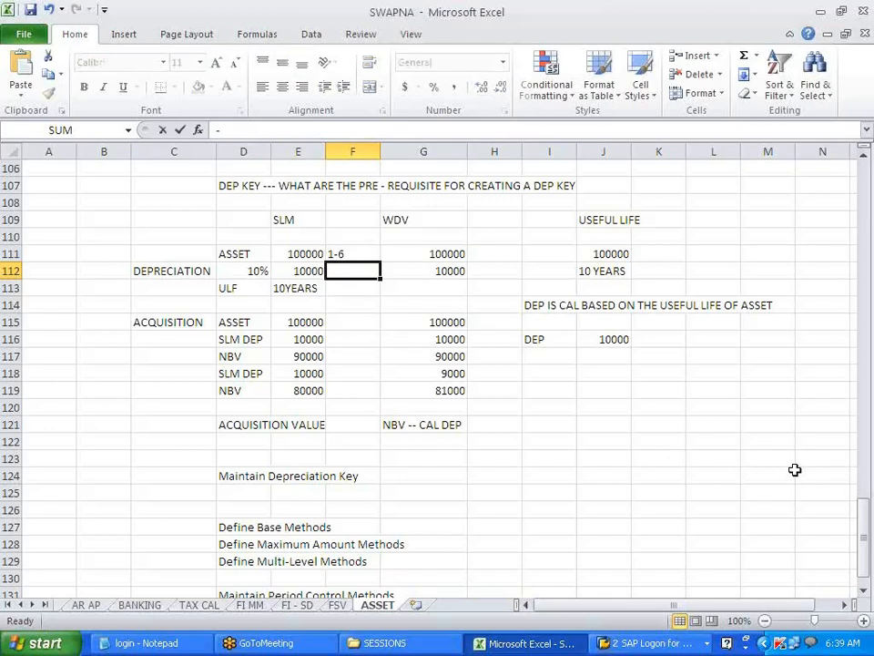
{"action": "key", "text": "BackSpace"}
{"action": "type", "text": "="}
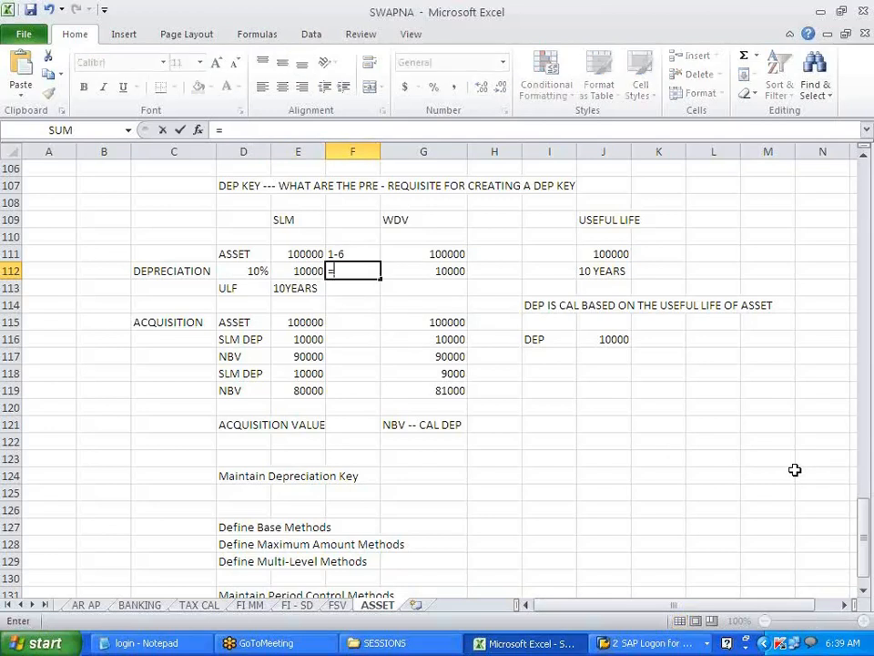
{"action": "type", "text": "10000"}
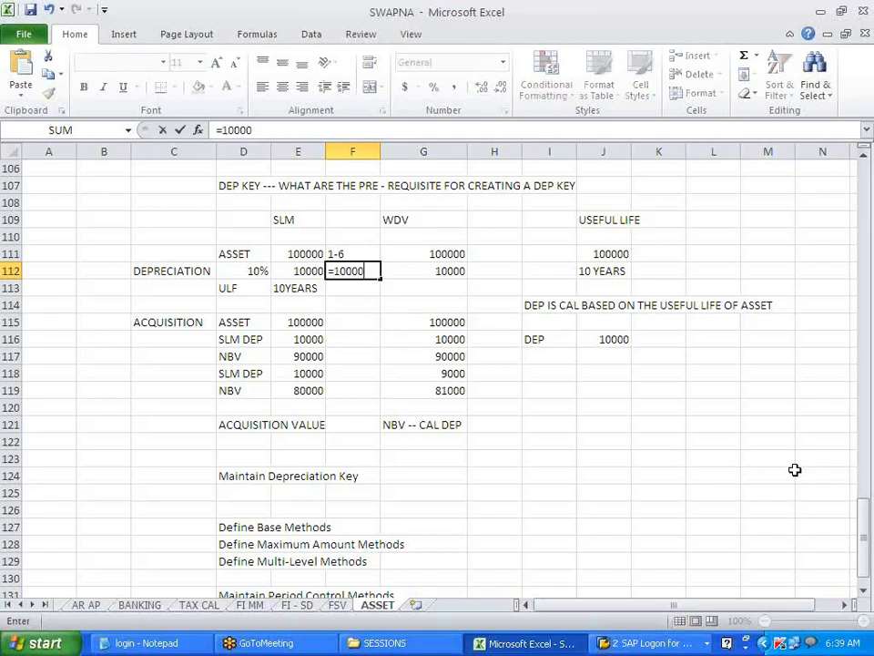
{"action": "type", "text": "/9"}
{"action": "key", "text": "BackSpace"}
{"action": "key", "text": "BackSpace"}
{"action": "type", "text": "/12"}
{"action": "key", "text": "Return"}
{"action": "key", "text": "Escape"}
{"action": "type", "text": "="}
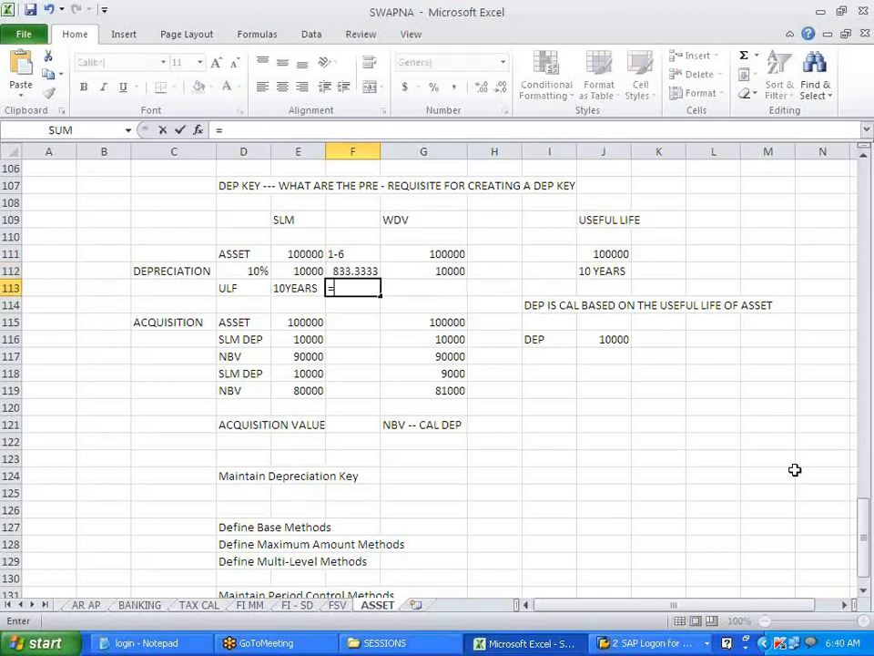
{"action": "key", "text": "Up"}
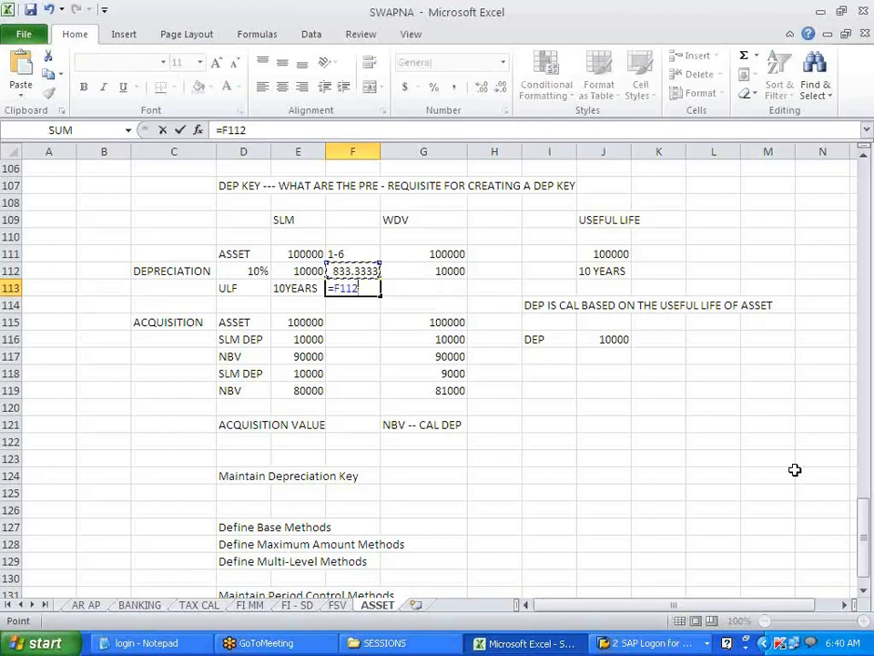
{"action": "type", "text": "*9"}
{"action": "key", "text": "Return"}
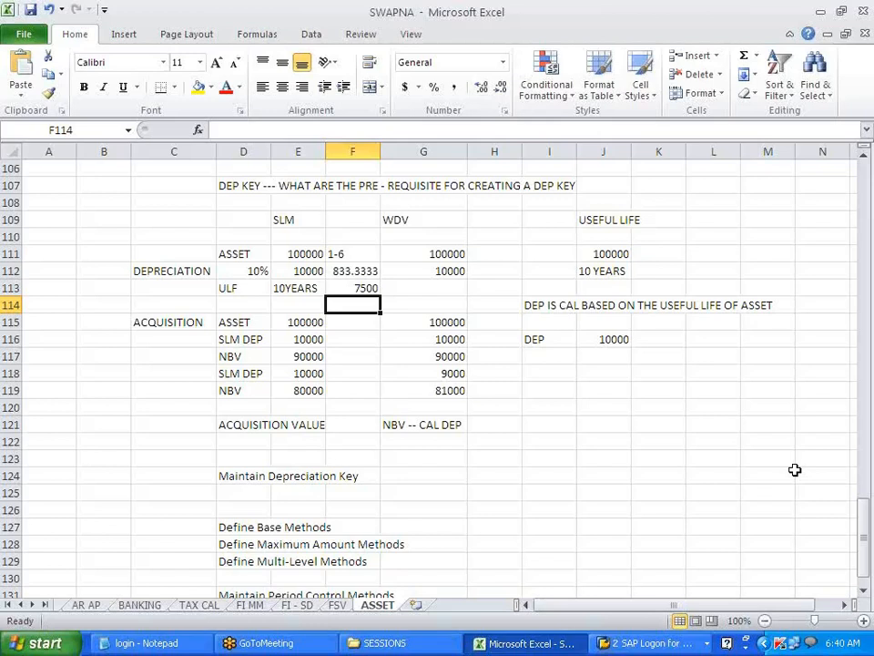
{"action": "key", "text": "Up"}
{"action": "key", "text": "Up"}
{"action": "key", "text": "BackSpace"}
{"action": "key", "text": "Down"}
{"action": "key", "text": "BackSpace"}
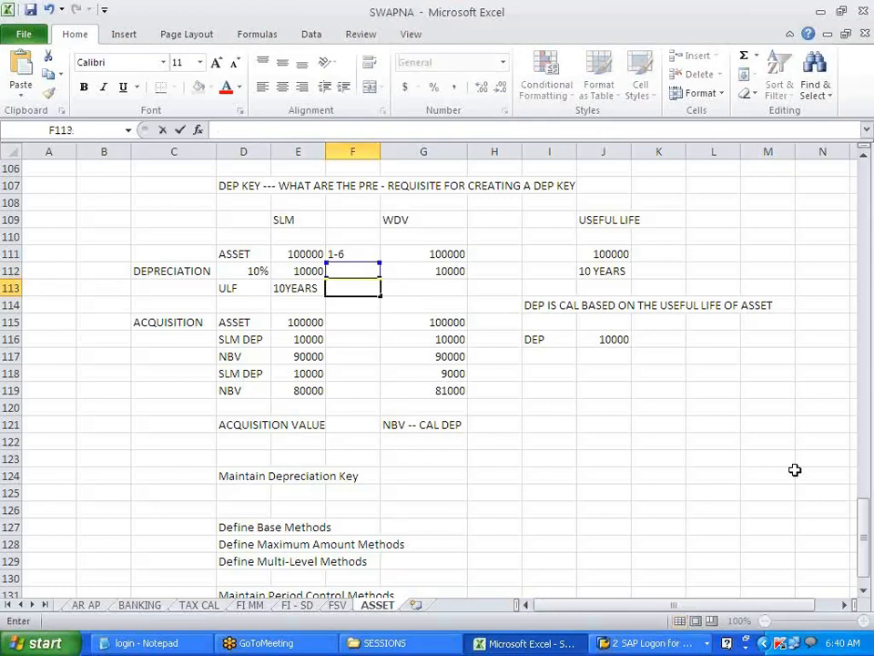
{"action": "key", "text": "Escape"}
{"action": "left_click_drag", "start_coordinate": [406, 354], "coordinate": [405, 391]}
{"action": "left_click", "coordinate": [376, 338]}
{"action": "left_click", "coordinate": [379, 292]}
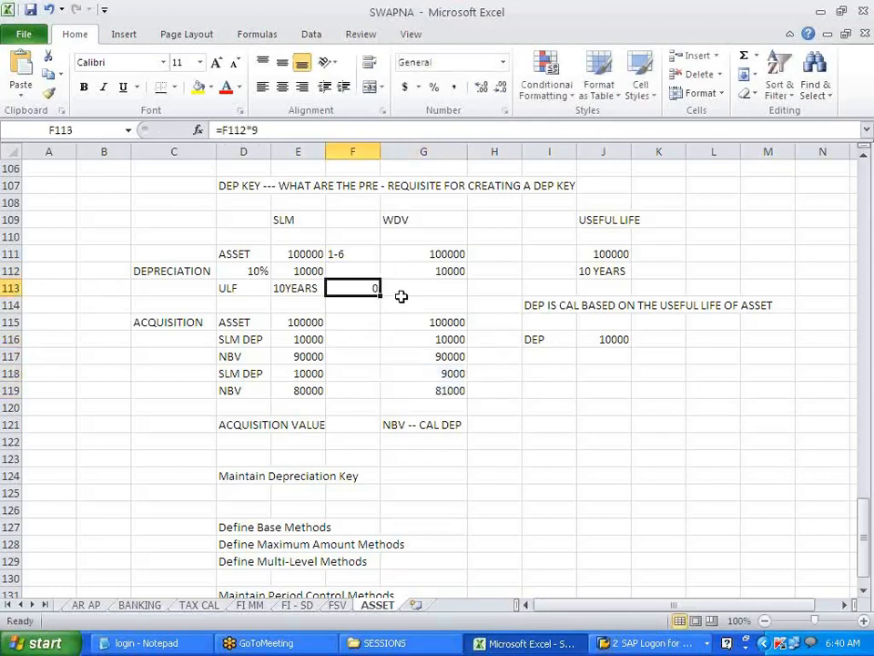
{"action": "key", "text": "Delete"}
{"action": "left_click", "coordinate": [306, 272]}
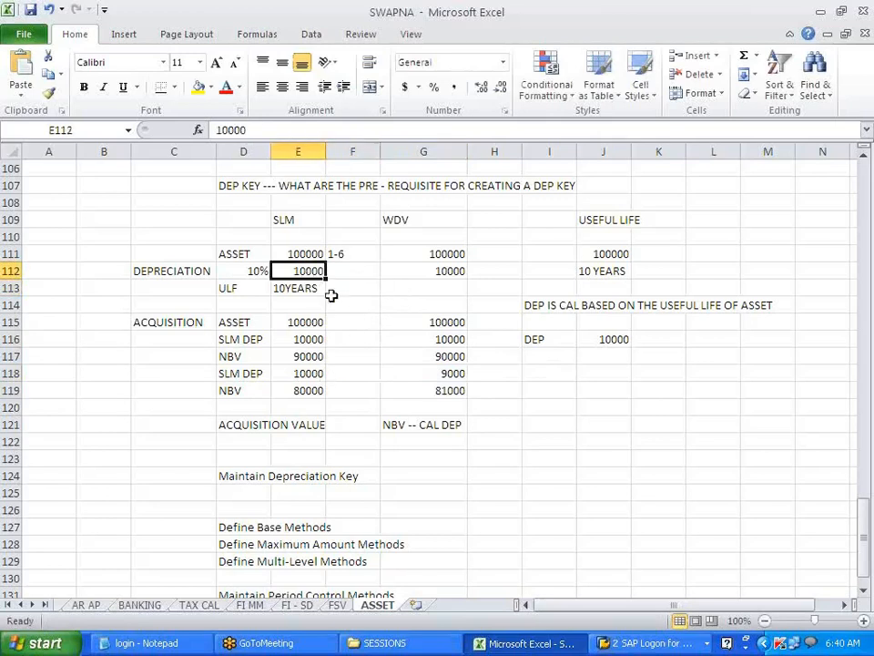
{"action": "key", "text": "alt+Tab"}
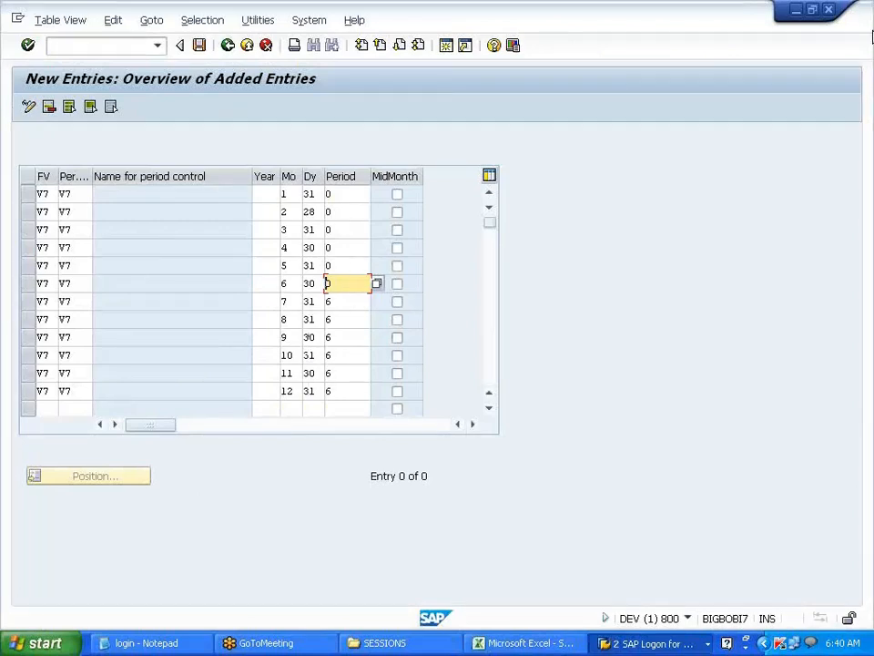
- Switch from the SAP entries to the Excel SWAPNA workbook's ASSET sheet
{"action": "left_click", "coordinate": [869, 44]}
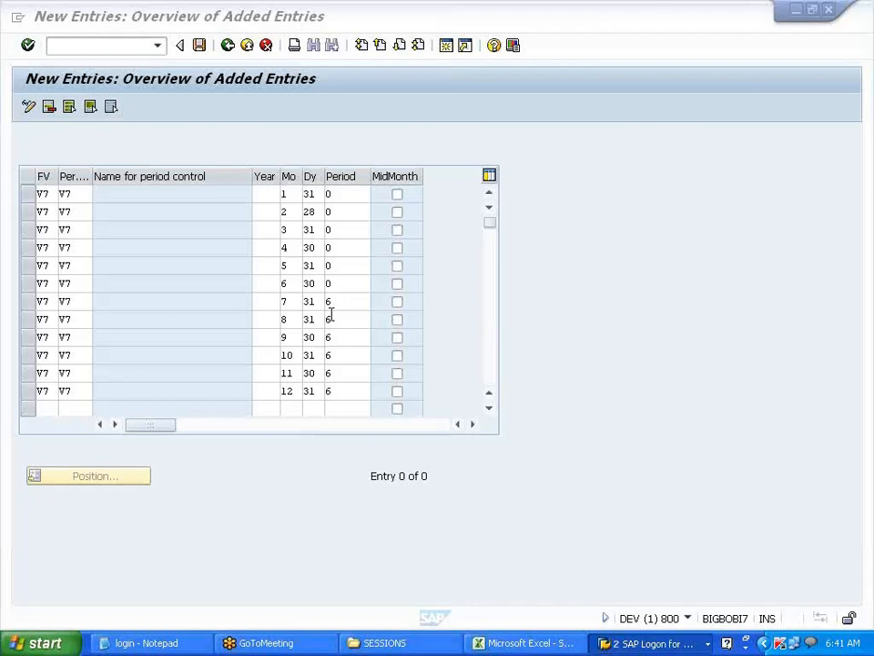
{"action": "key", "text": "alt+Tab"}
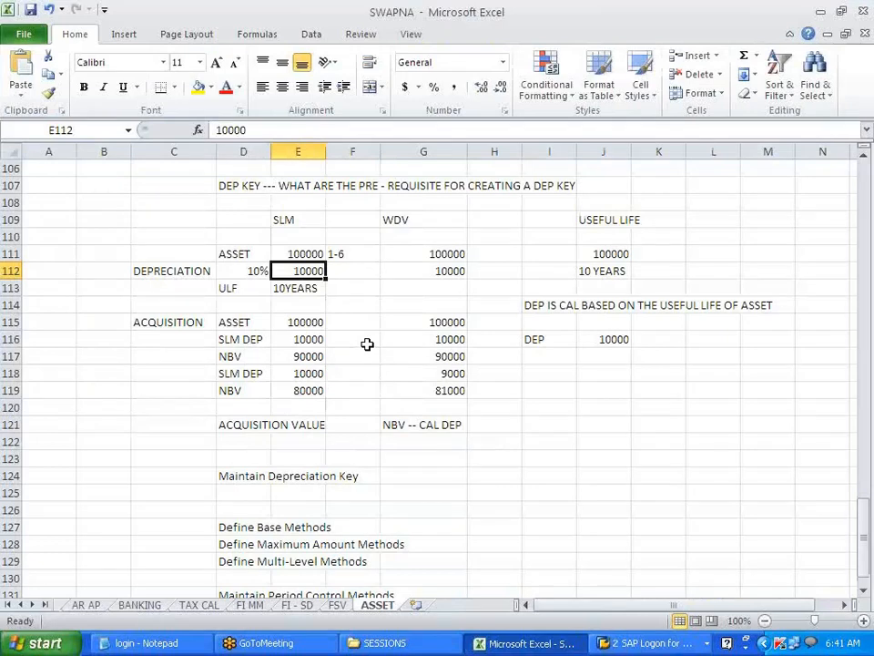
- Return to the SAP New Entries: Overview of Added Entries screen for V7
{"action": "key", "text": "alt+Tab"}
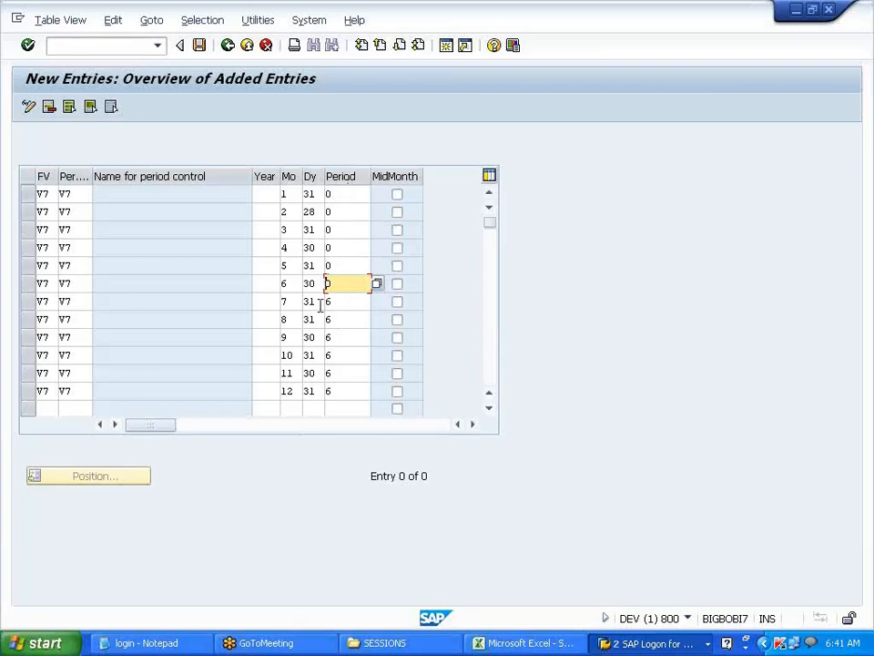
- Validate the twelve V7 rows so each is named PERIOD CONTROL FOR V700
{"action": "left_click", "coordinate": [268, 195]}
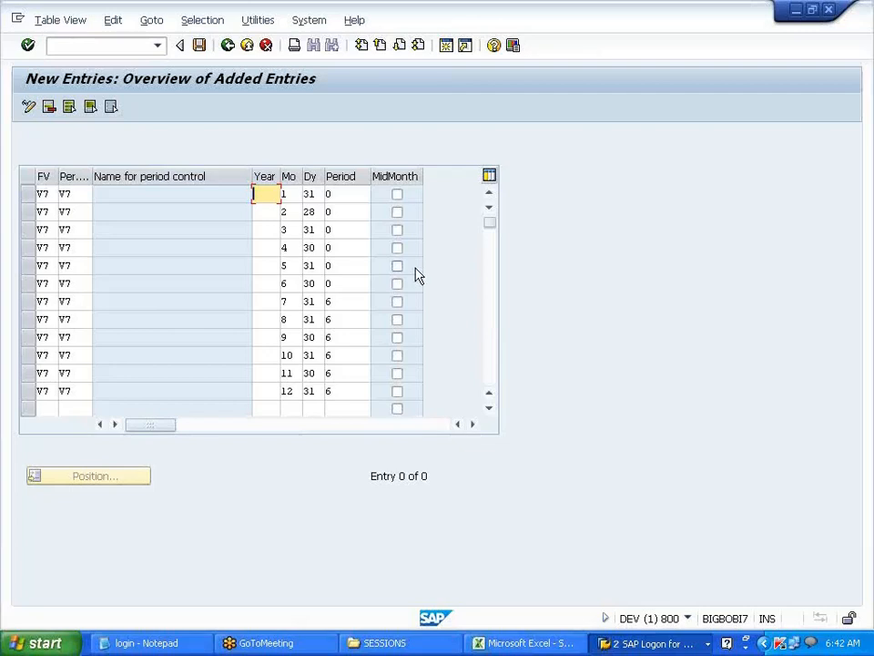
{"action": "left_click", "coordinate": [323, 216]}
{"action": "key", "text": "Return"}
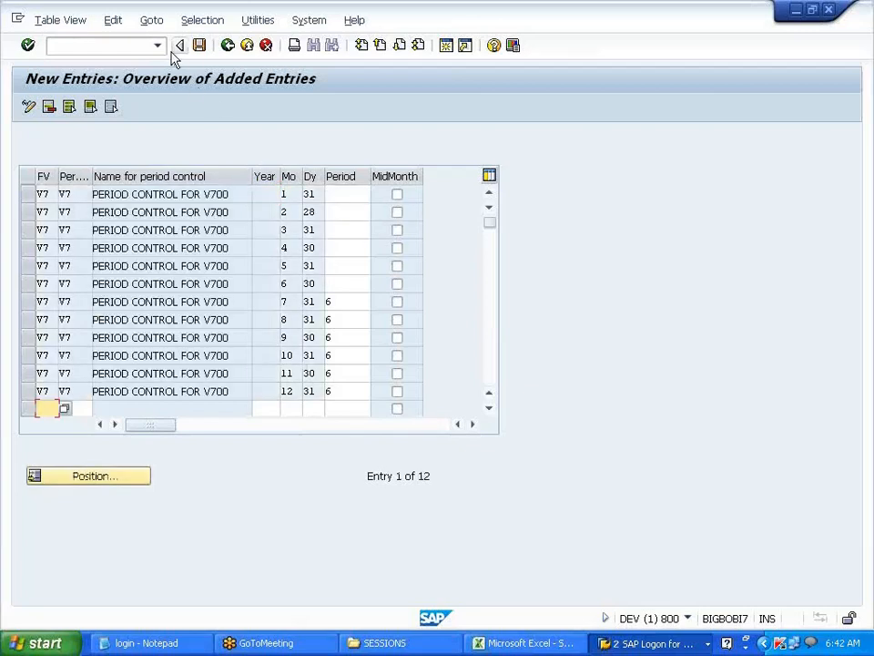
- Save the twelve V7 calendar assignments under the customizing request and go back to the IMG tree
{"action": "left_click", "coordinate": [200, 47]}
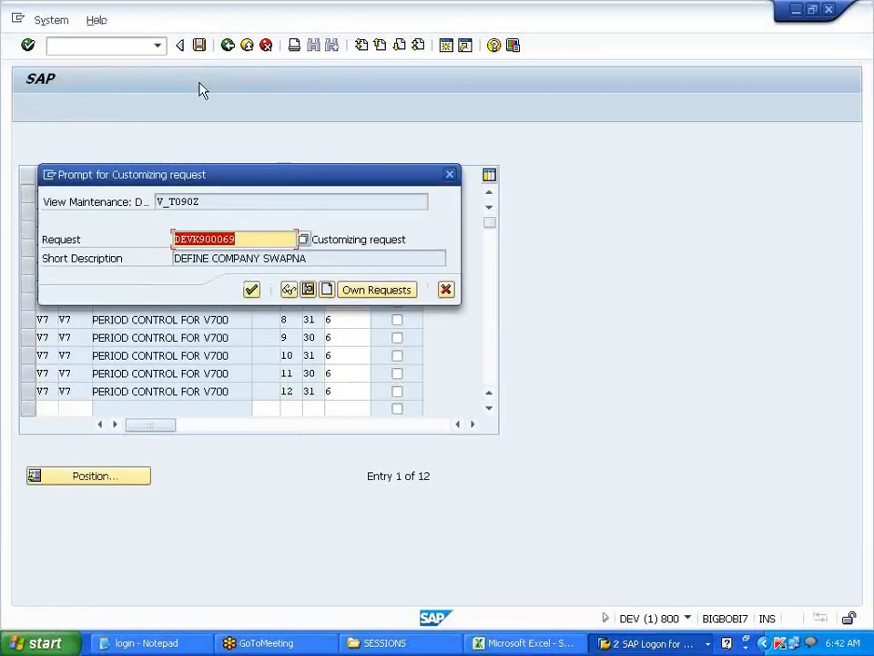
{"action": "left_click", "coordinate": [252, 292]}
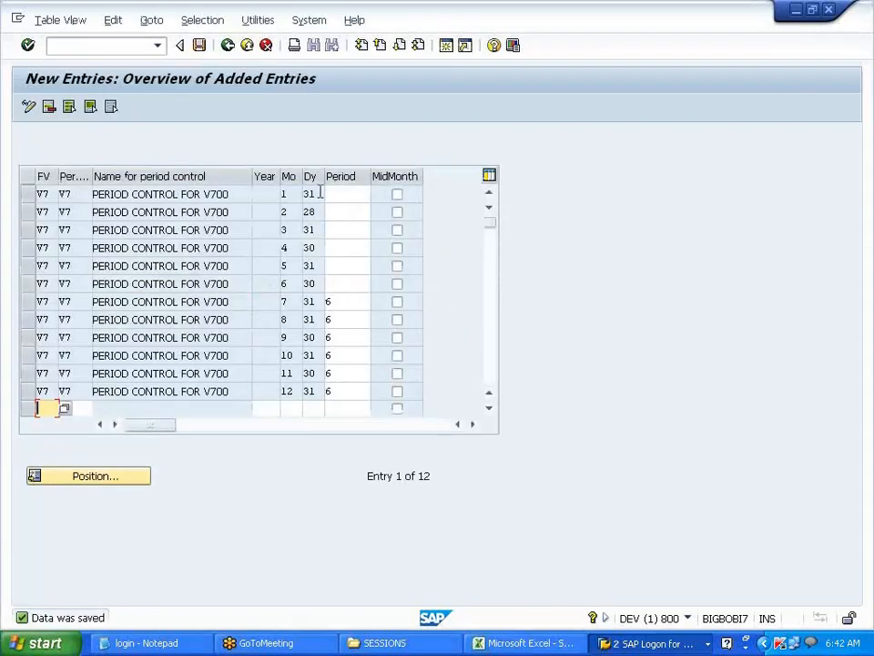
{"action": "left_click", "coordinate": [227, 45]}
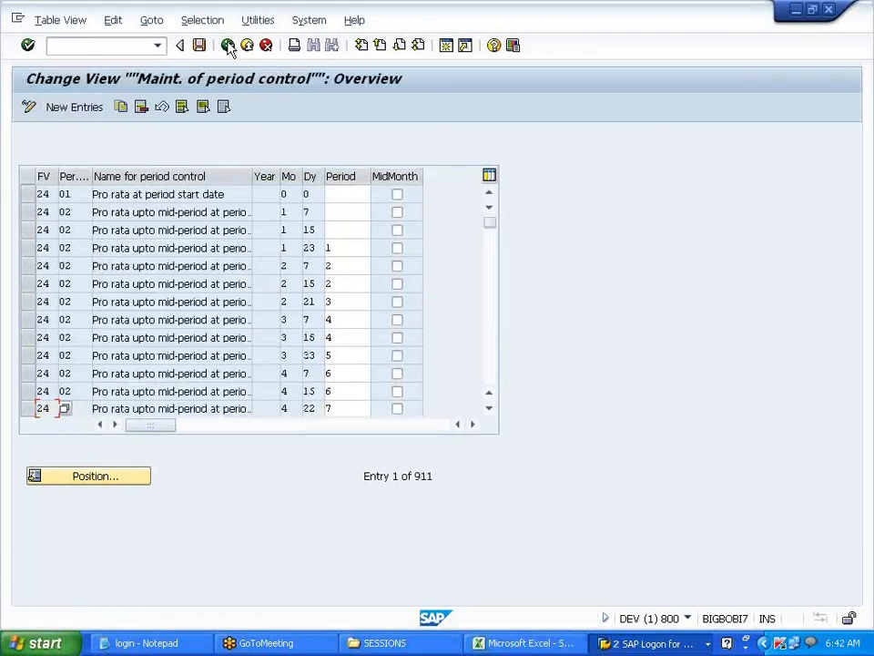
{"action": "left_click", "coordinate": [227, 45]}
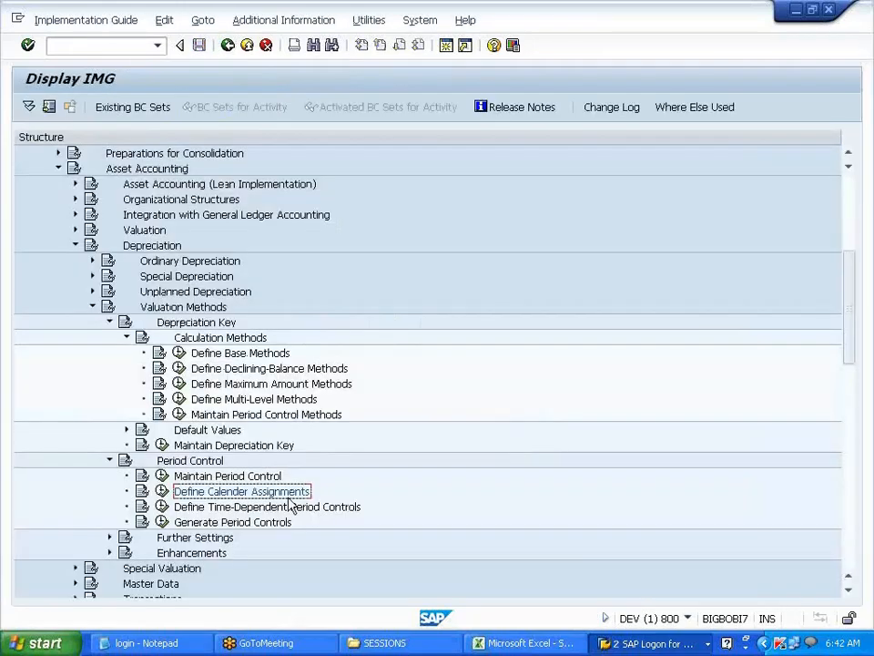
- Run Maintain Period Control Methods for chart V700 and begin a new method entry
{"action": "left_click", "coordinate": [268, 417]}
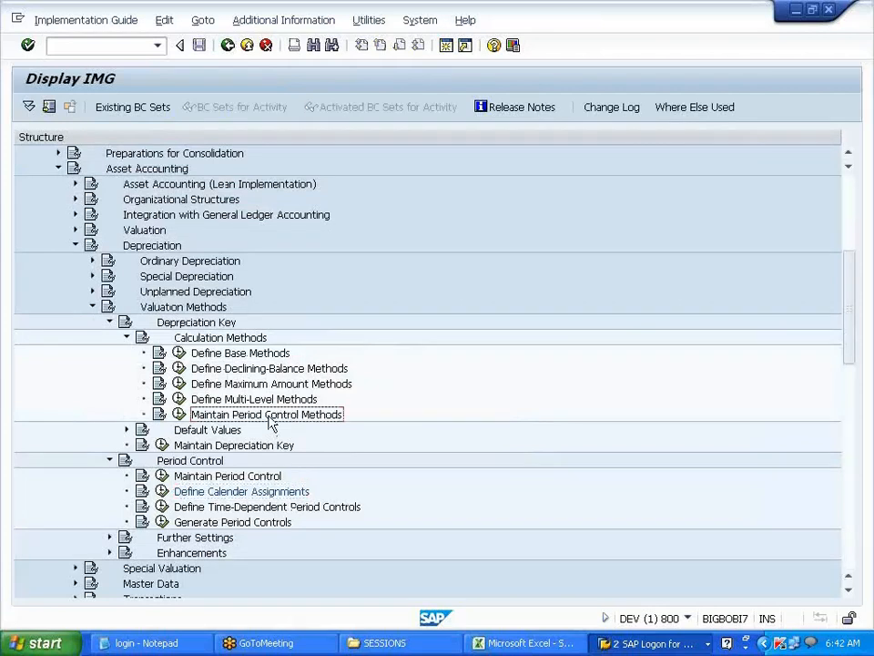
{"action": "left_click", "coordinate": [181, 414]}
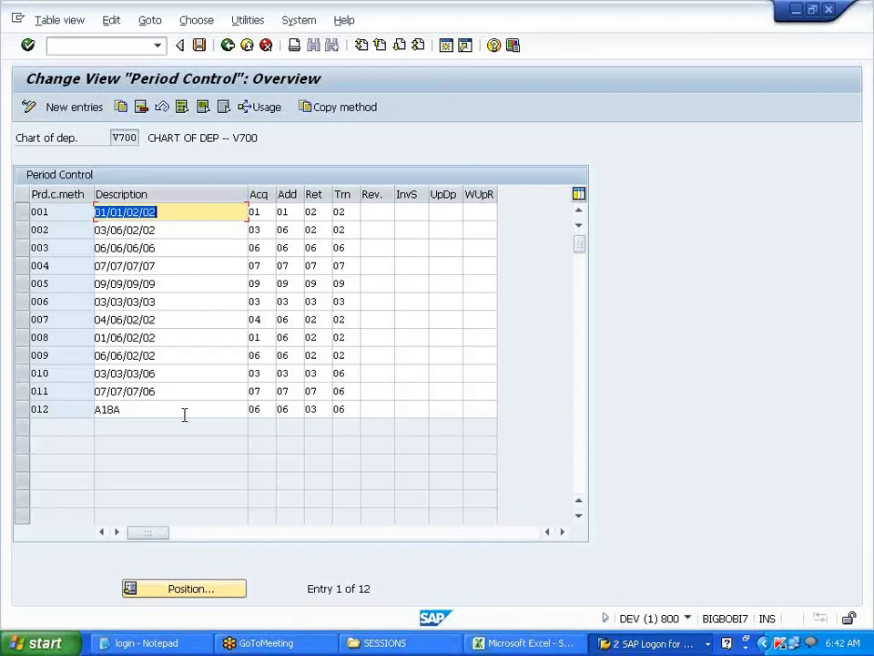
{"action": "left_click", "coordinate": [73, 108]}
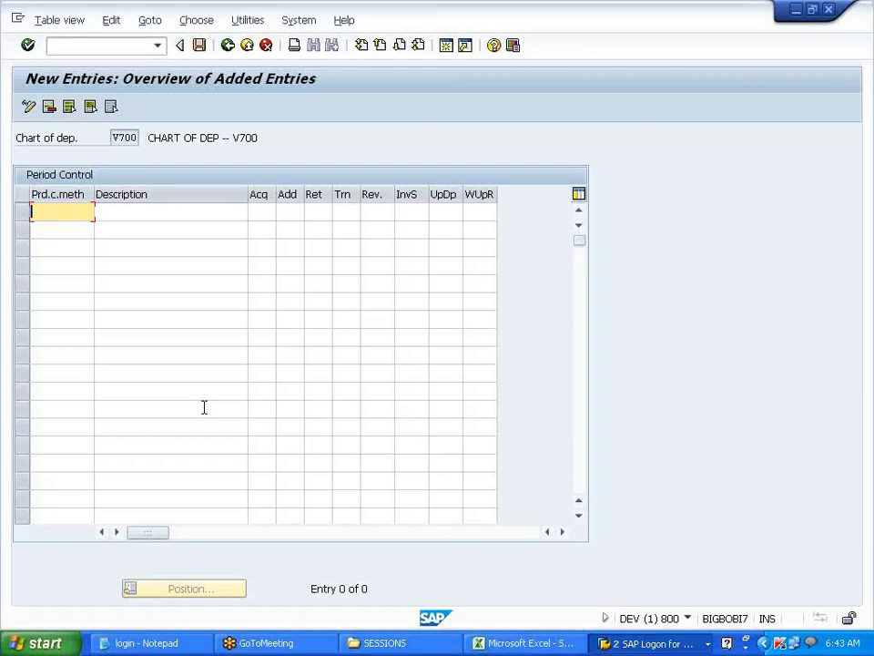
- Enter period control method VPC with the description 'PERIOD CONT - V700'
{"action": "type", "text": "VPC"}
{"action": "key", "text": "Tab"}
{"action": "type", "text": "PERI"}
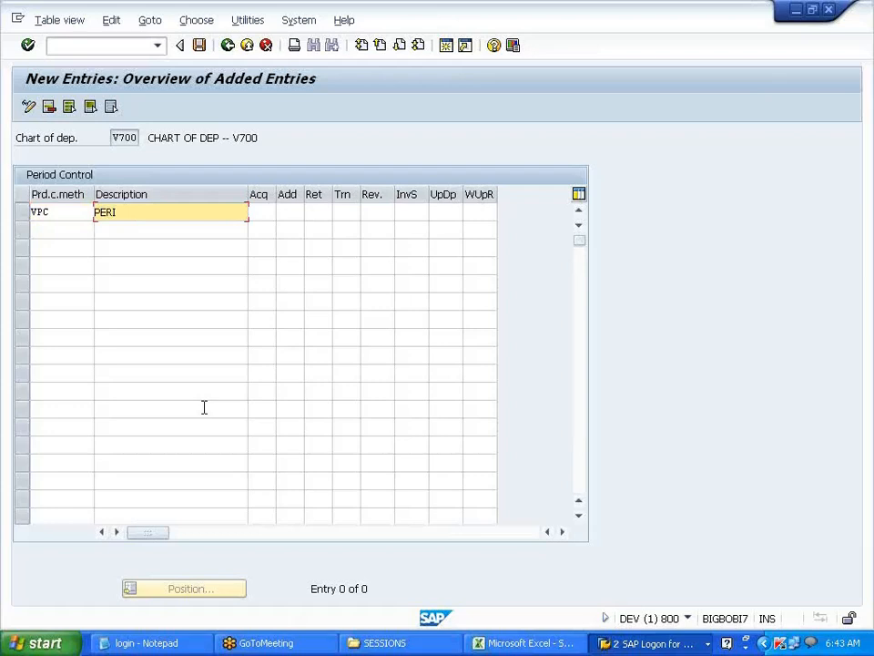
{"action": "type", "text": "OD CONTROL METHOD"}
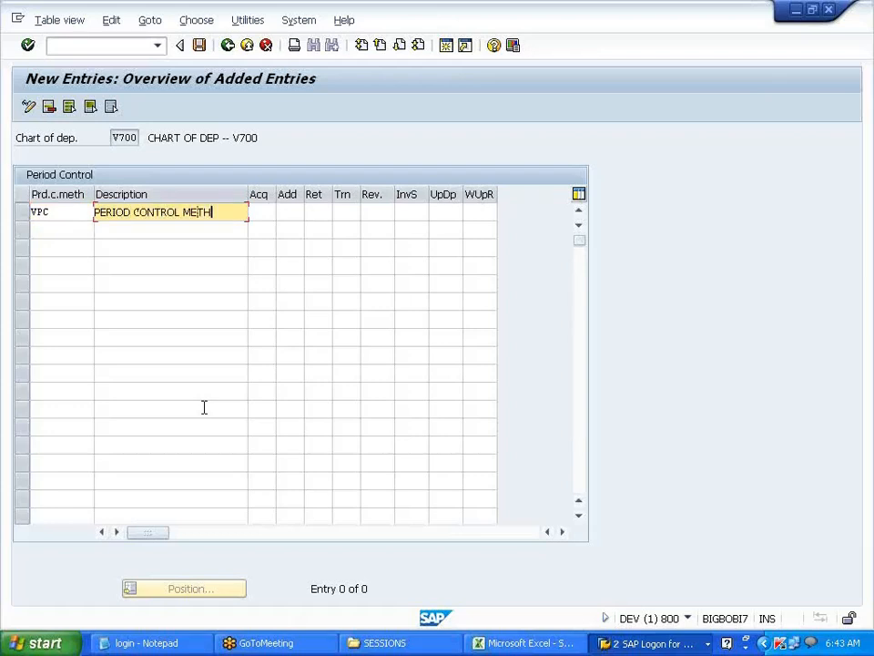
{"action": "key", "text": "BackSpace"}
{"action": "key", "text": "BackSpace"}
{"action": "key", "text": "BackSpace"}
{"action": "key", "text": "BackSpace"}
{"action": "key", "text": "BackSpace"}
{"action": "key", "text": "BackSpace"}
{"action": "key", "text": "BackSpace"}
{"action": "key", "text": "BackSpace"}
{"action": "key", "text": "BackSpace"}
{"action": "key", "text": "BackSpace"}
{"action": "key", "text": "BackSpace"}
{"action": "key", "text": "BackSpace"}
{"action": "key", "text": "BackSpace"}
{"action": "type", "text": "ONT - V700"}
- Set V7 for acquisition, addition, retirement and transfer
{"action": "key", "text": "Tab"}
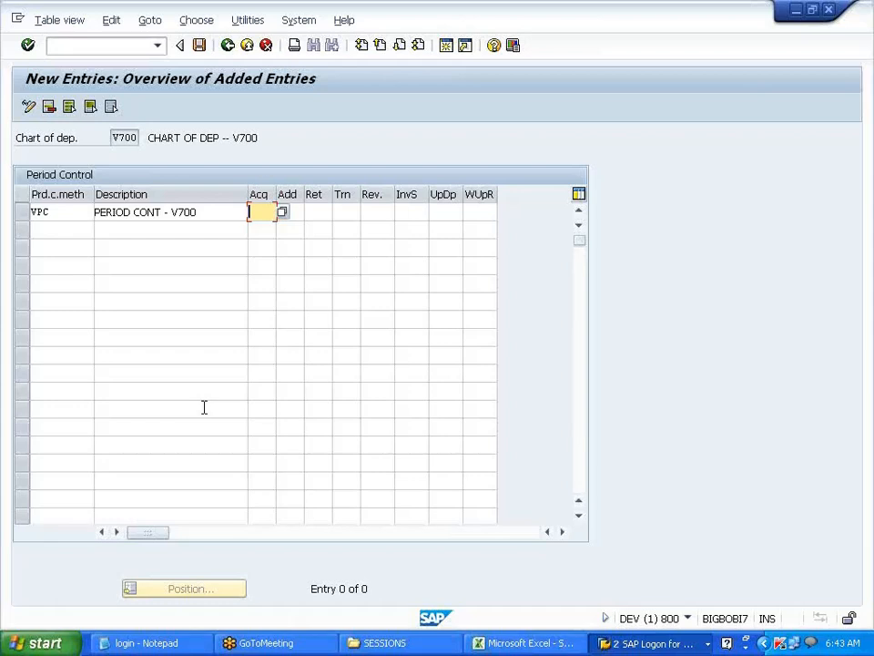
{"action": "type", "text": "V7"}
{"action": "key", "text": "Tab"}
{"action": "type", "text": "V7"}
{"action": "key", "text": "Tab"}
{"action": "type", "text": "V7"}
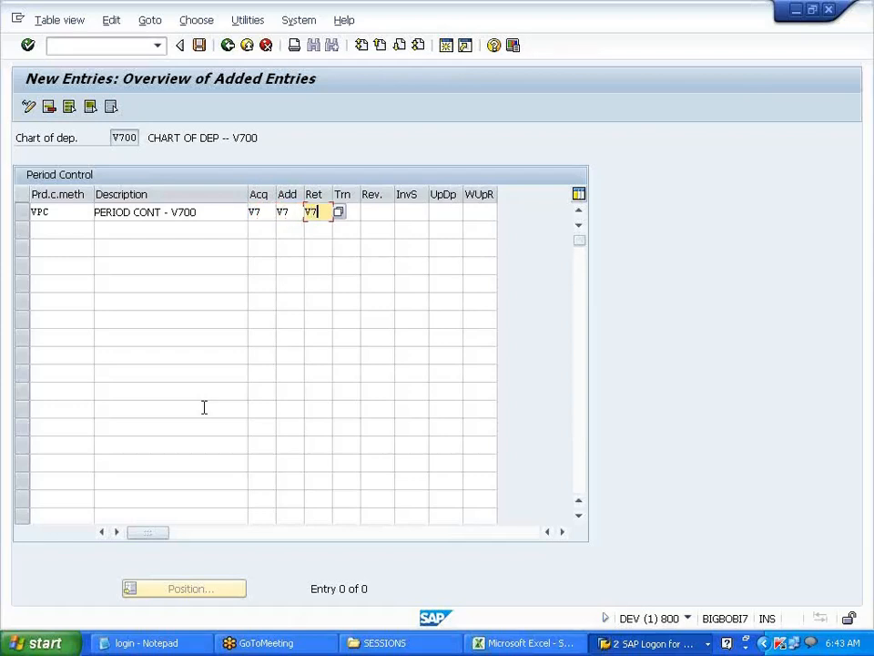
{"action": "key", "text": "Tab"}
{"action": "type", "text": "V7"}
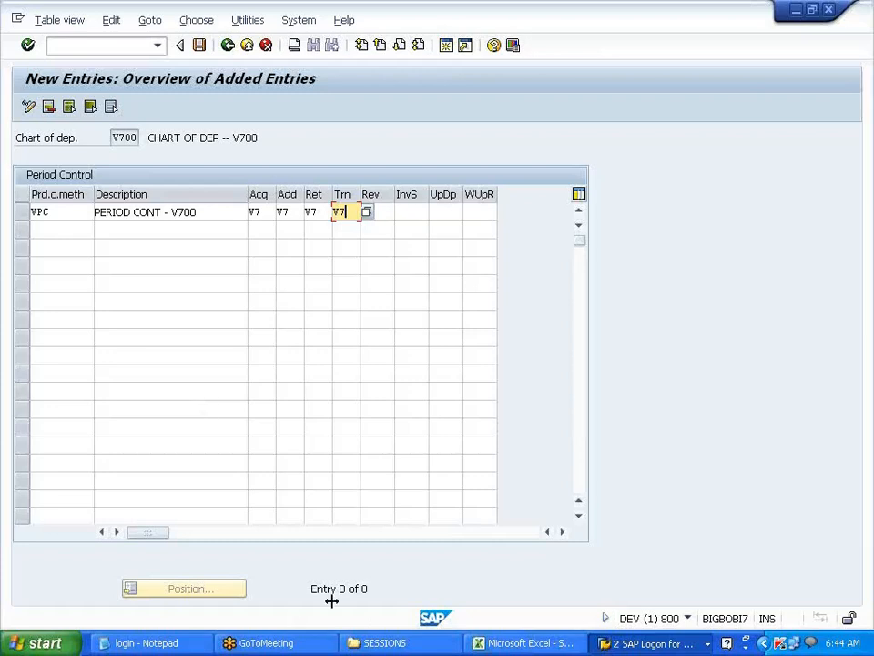
{"action": "left_click", "coordinate": [507, 646]}
- Note in row 121 that a 31-Jan purchase gets a full year's depreciation (DEP FULL YEAR)
{"action": "left_click", "coordinate": [557, 423]}
{"action": "type", "text": "JA"}
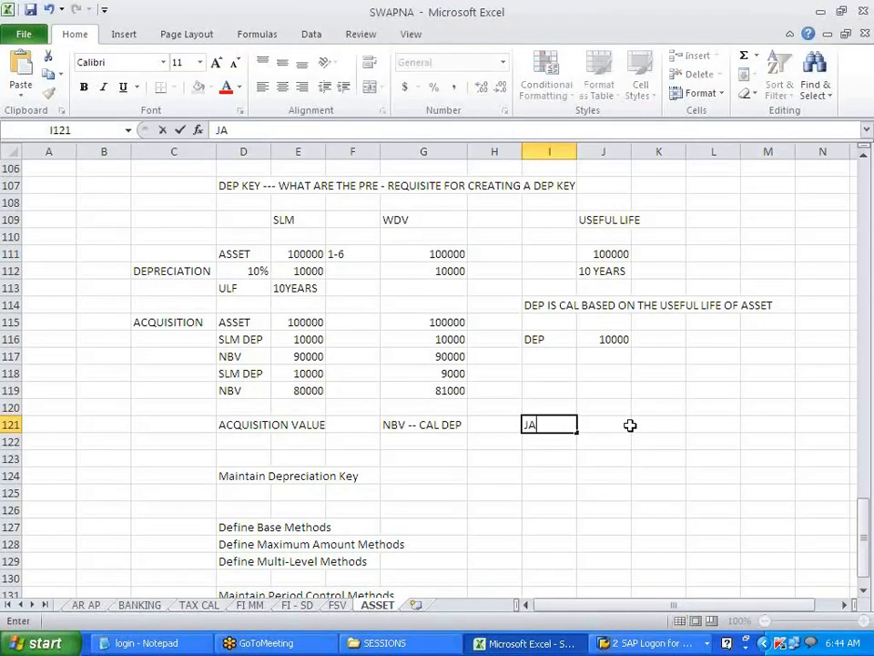
{"action": "type", "text": "N 31"}
{"action": "left_click", "coordinate": [628, 425]}
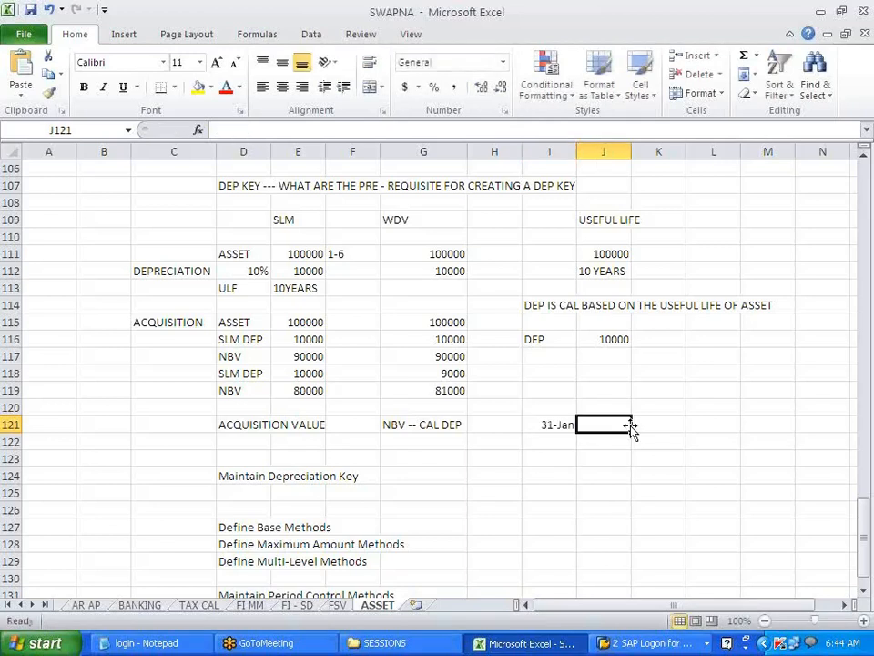
{"action": "type", "text": "PURCH"}
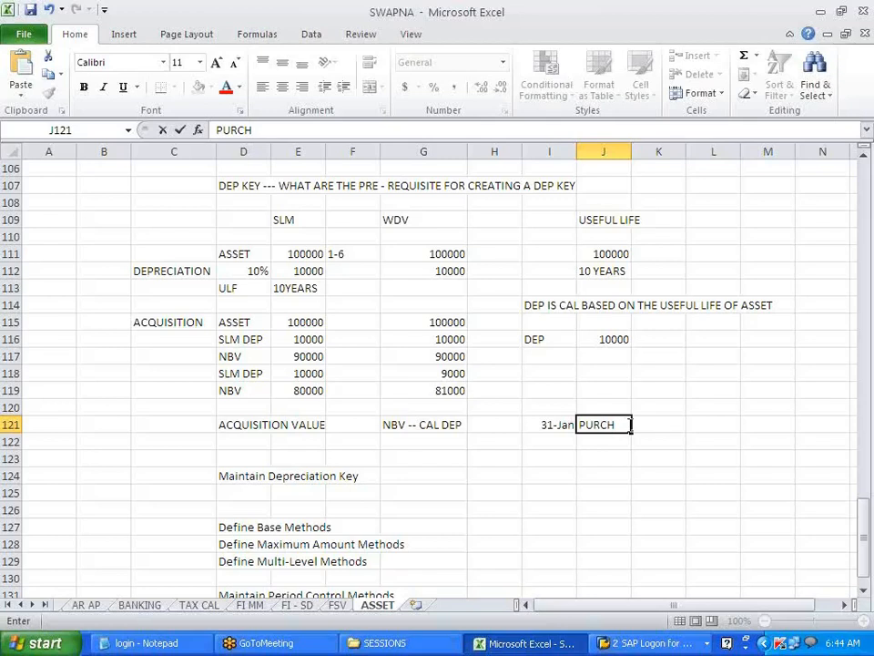
{"action": "left_click", "coordinate": [633, 425]}
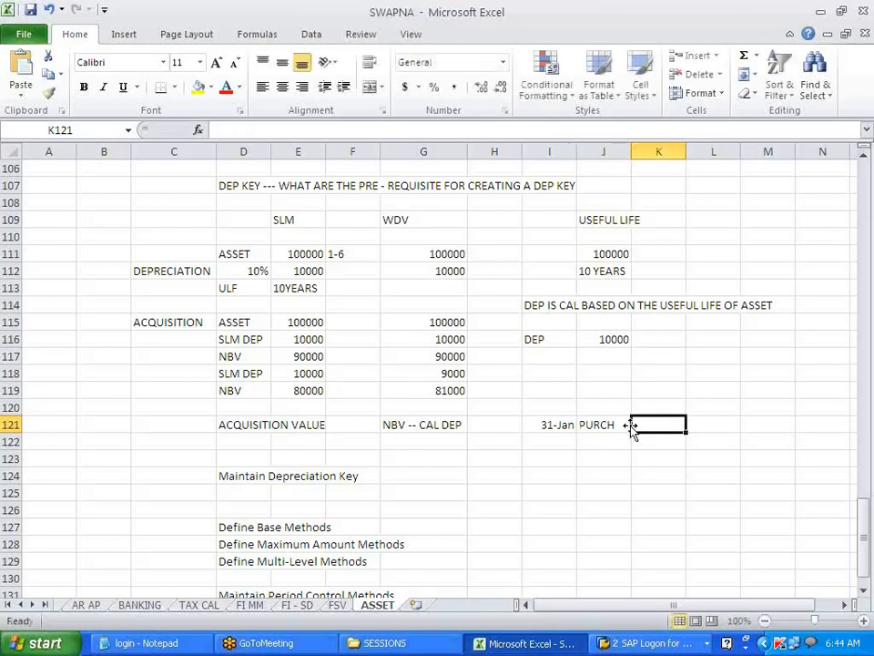
{"action": "type", "text": "DEP"}
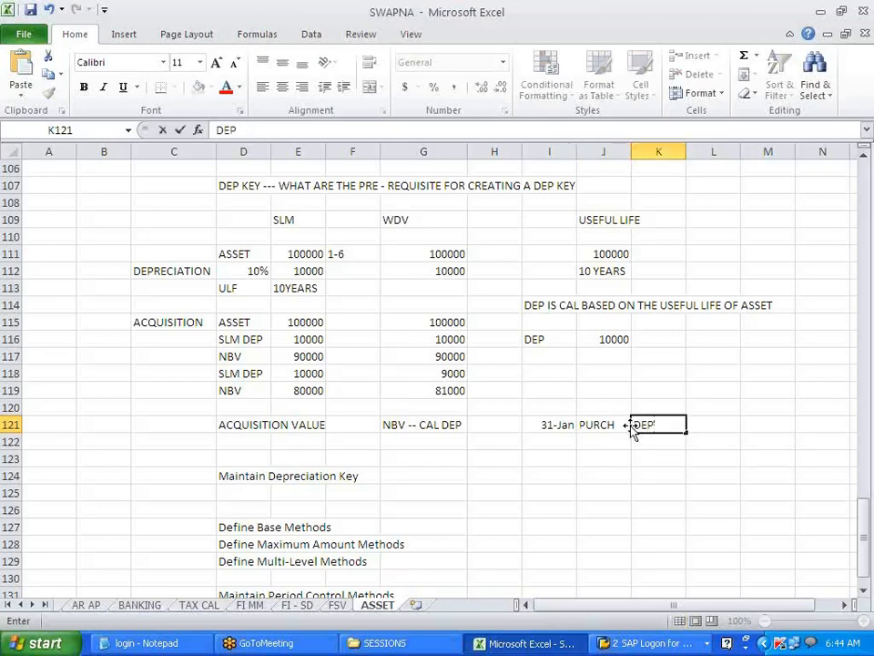
{"action": "type", "text": " FULL YEAR"}
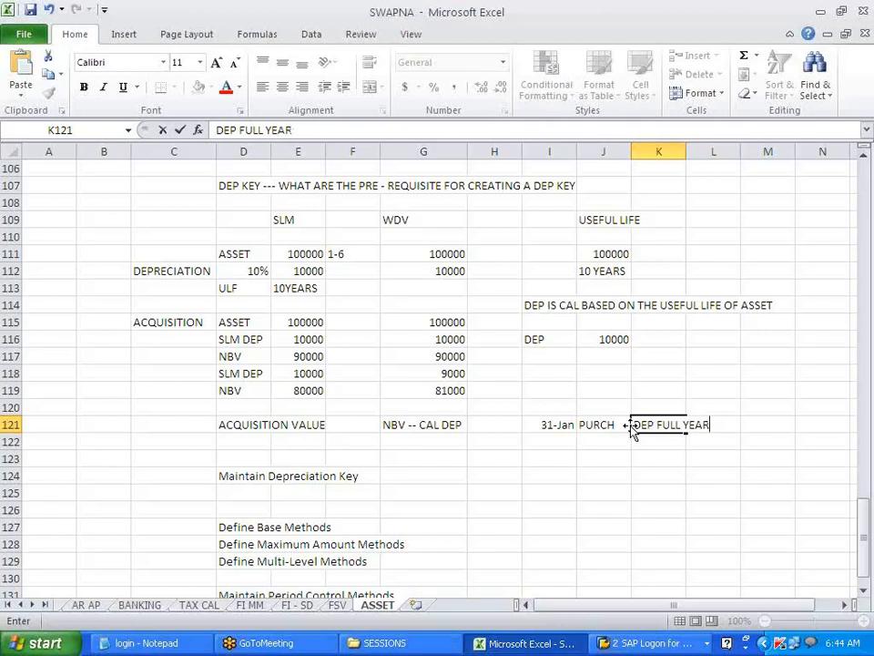
{"action": "key", "text": "Return"}
- Note in row 123 that a SEPT purchase gets SIX MONTHS, then return to SAP
{"action": "key", "text": "Down"}
{"action": "key", "text": "Left"}
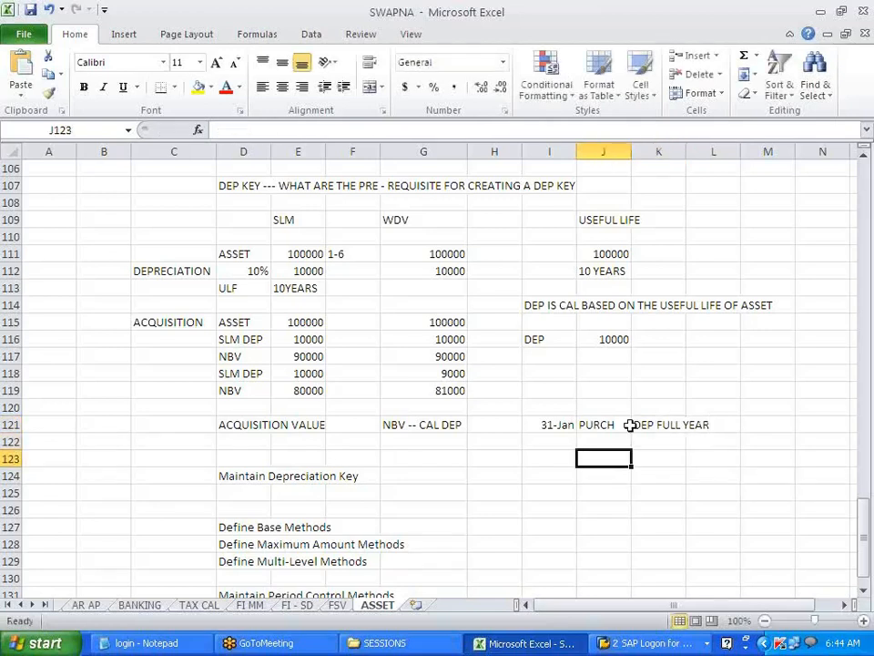
{"action": "key", "text": "Left"}
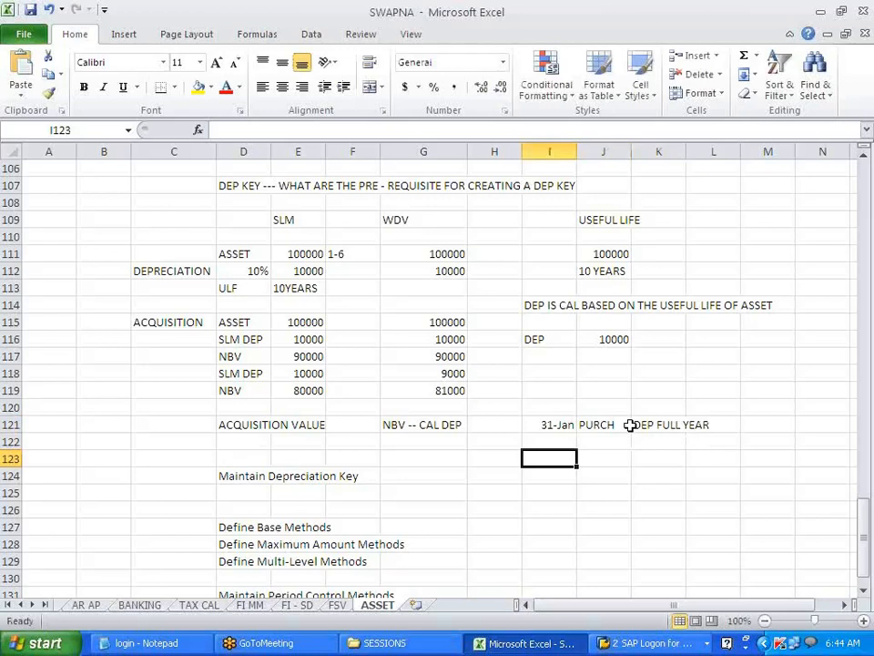
{"action": "type", "text": "SEPT"}
{"action": "key", "text": "Tab"}
{"action": "type", "text": "PURCH"}
{"action": "key", "text": "Tab"}
{"action": "type", "text": "SIX MONTHS"}
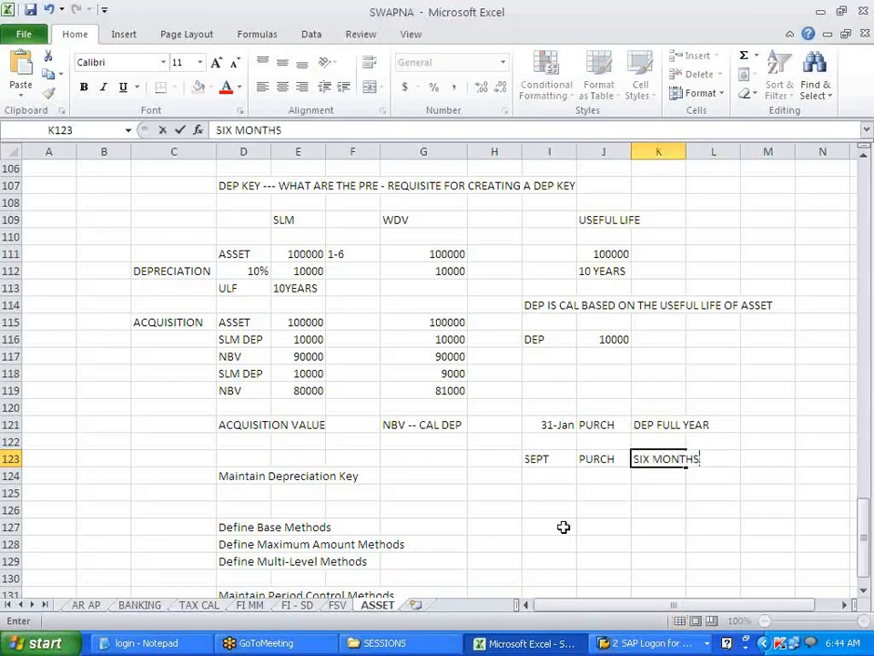
{"action": "left_click", "coordinate": [560, 525]}
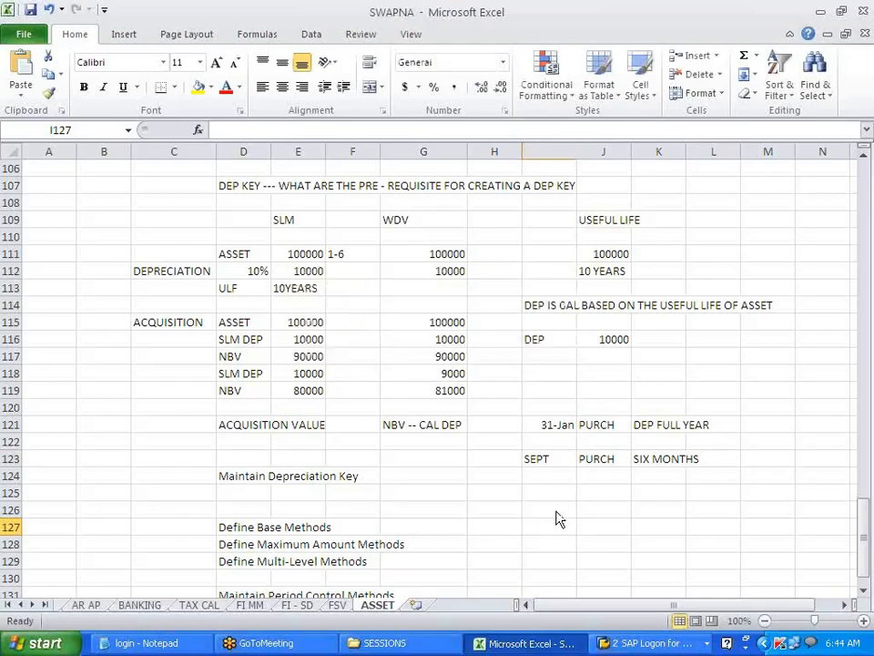
{"action": "key", "text": "alt+Tab"}
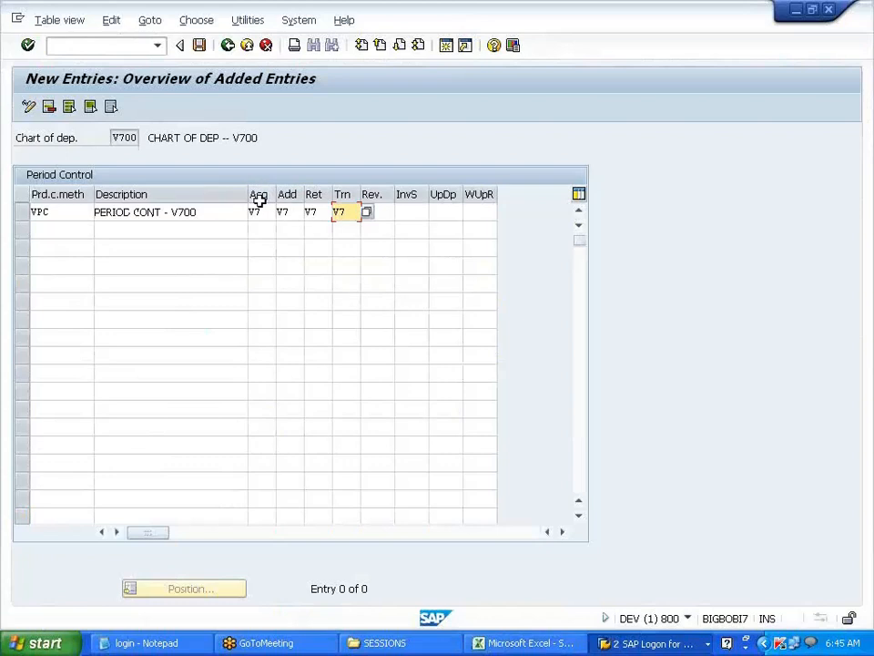
- Verify the four V7 entries of period control method VPC
{"action": "double_click", "coordinate": [251, 211]}
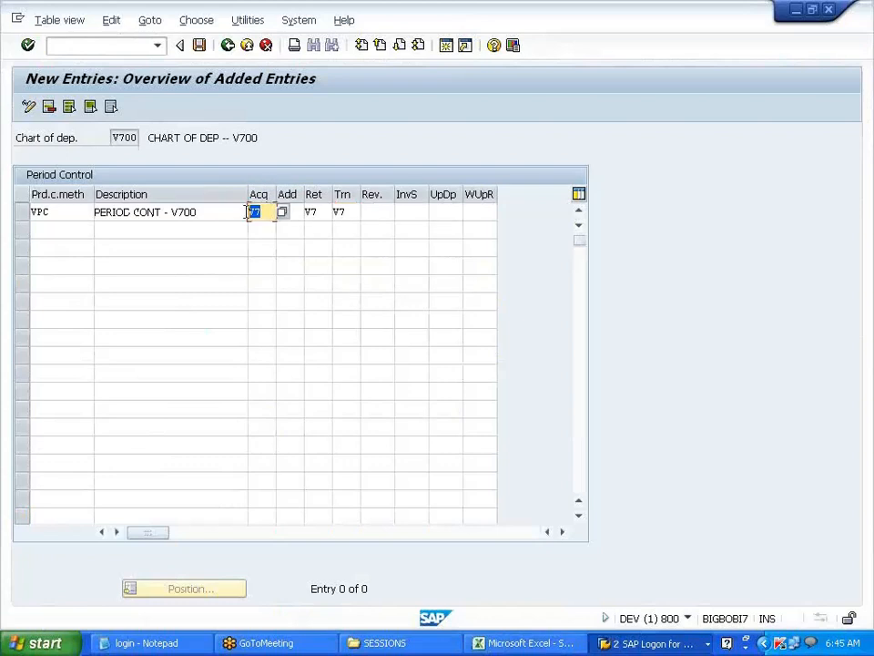
{"action": "left_click", "coordinate": [249, 210]}
{"action": "double_click", "coordinate": [294, 211]}
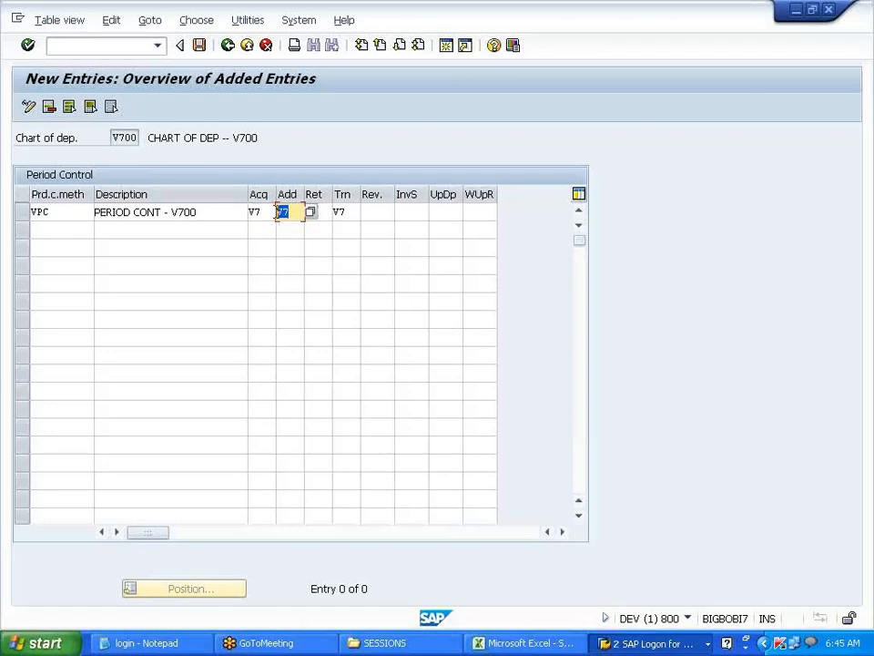
{"action": "double_click", "coordinate": [308, 211]}
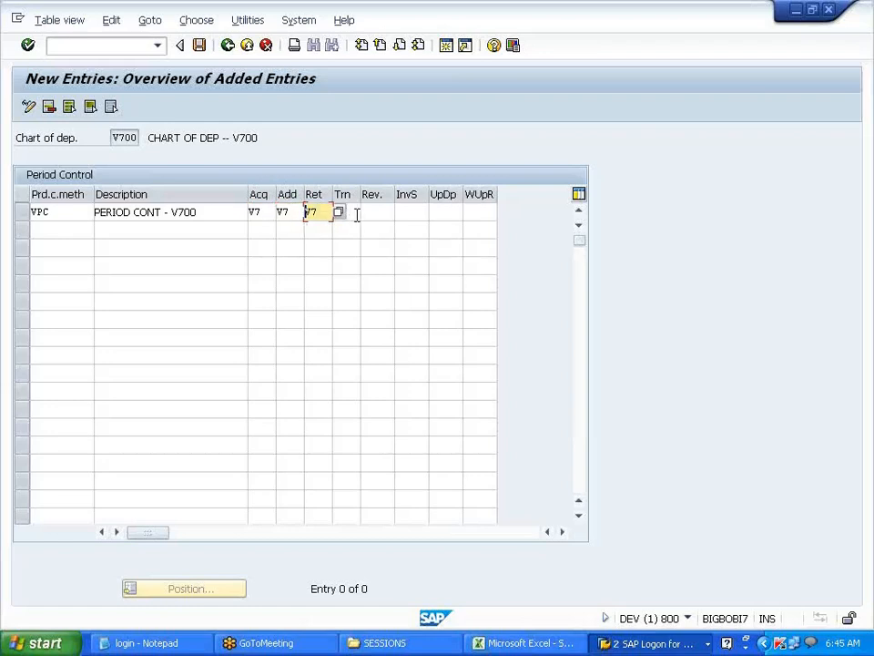
{"action": "double_click", "coordinate": [343, 212]}
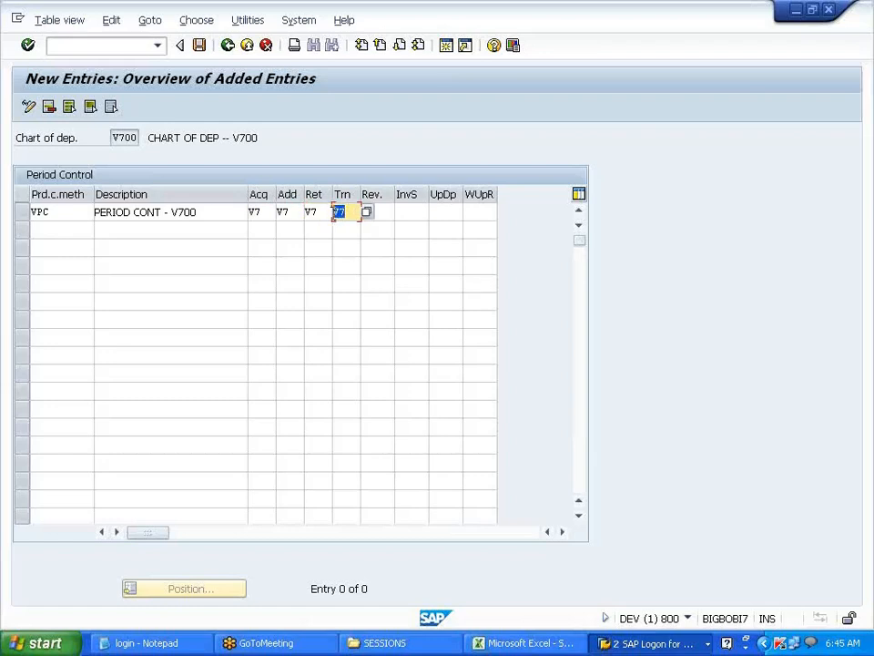
{"action": "left_click", "coordinate": [336, 211]}
- Save VPC under the customizing request and go back to the IMG tree
{"action": "left_click", "coordinate": [200, 52]}
{"action": "left_click", "coordinate": [254, 289]}
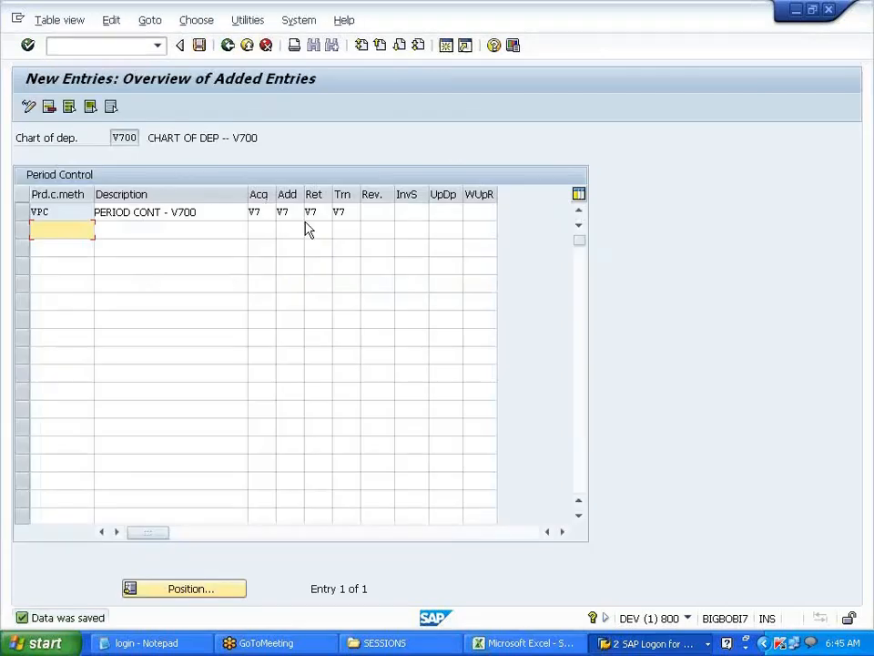
{"action": "left_click", "coordinate": [227, 48]}
{"action": "left_click", "coordinate": [227, 45]}
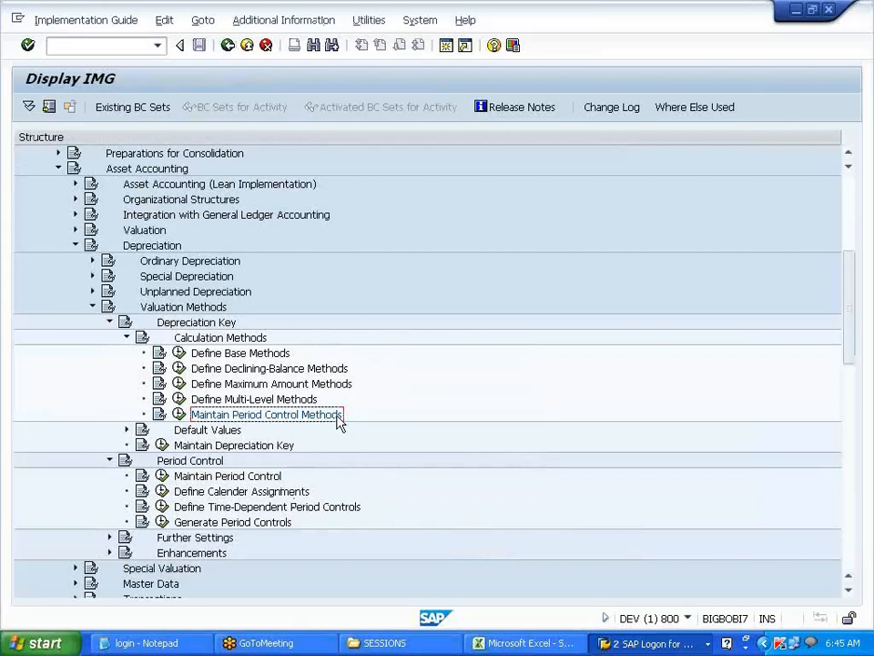
- Run Maintain Depreciation Key under Valuation Methods > Depreciation Key for chart V700
{"action": "left_click", "coordinate": [271, 401]}
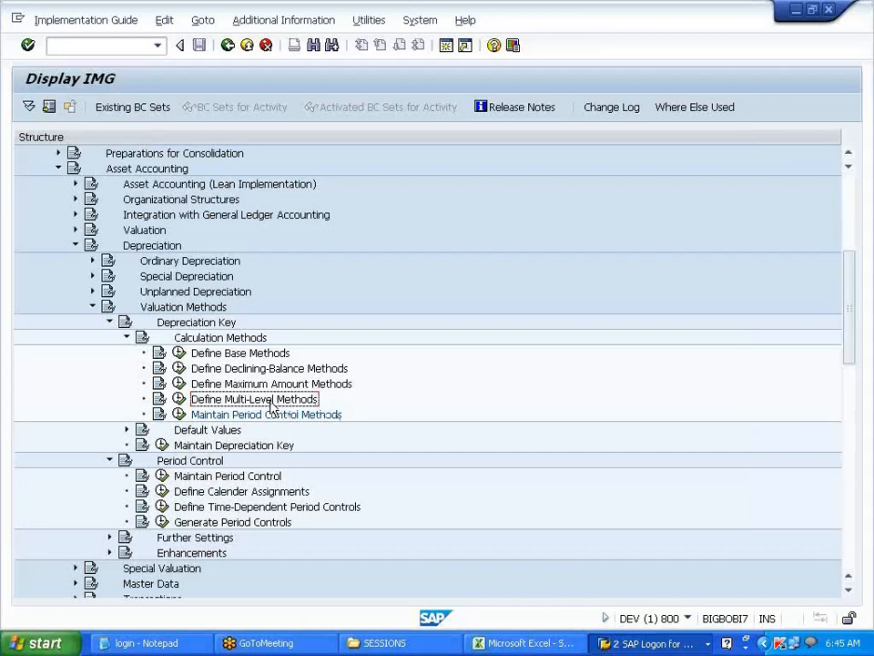
{"action": "left_click", "coordinate": [266, 444]}
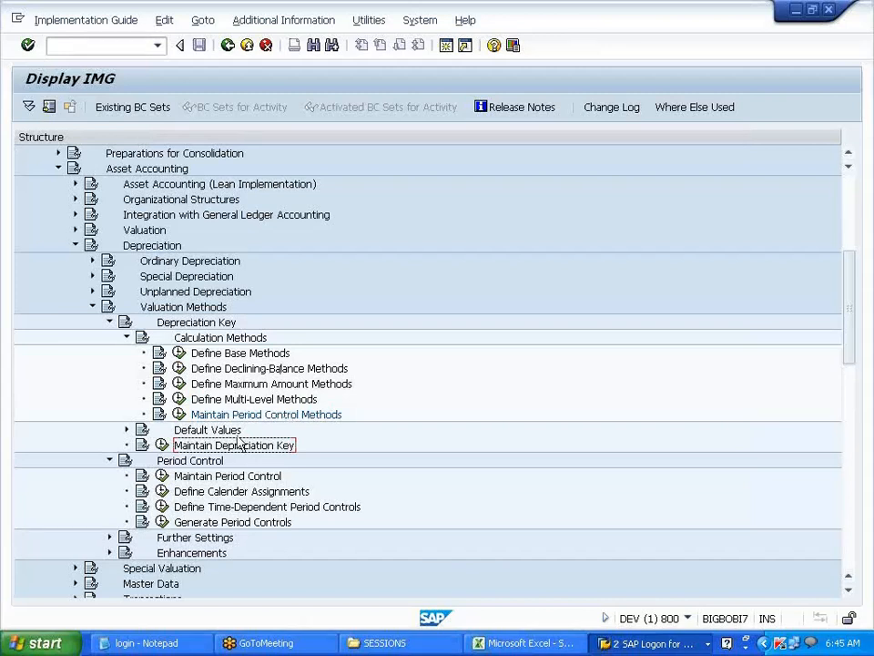
{"action": "left_click", "coordinate": [161, 445]}
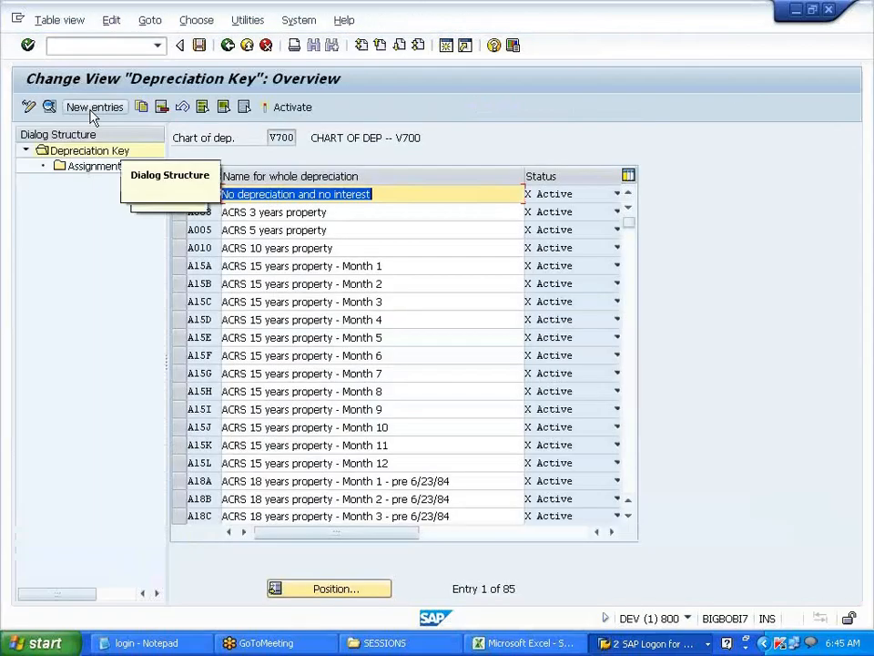
- Add depreciation key SLM described as 'STRAIGHT LINE METHOD - V700'
{"action": "left_click", "coordinate": [92, 112]}
{"action": "type", "text": "S"}
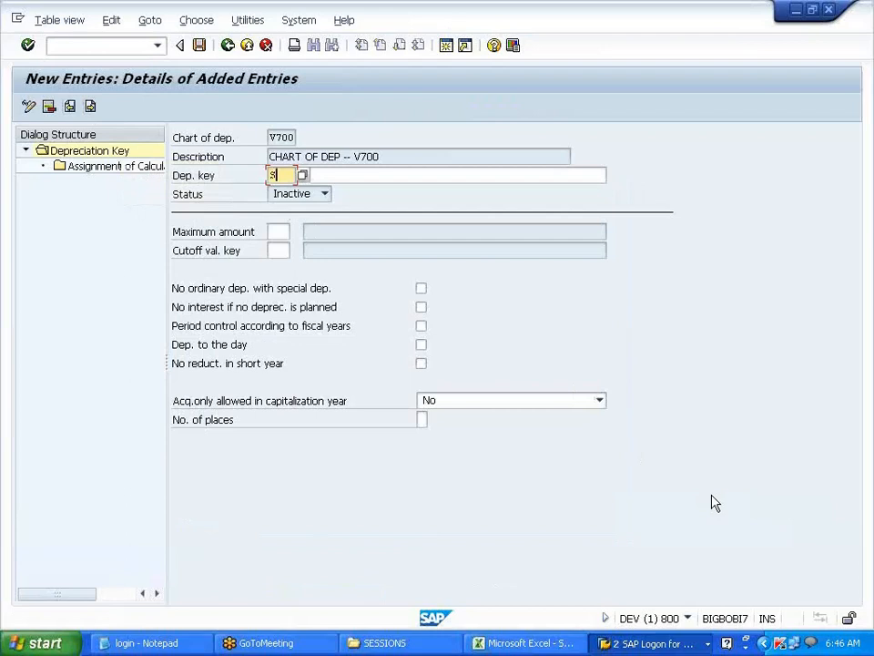
{"action": "type", "text": "LM"}
{"action": "key", "text": "Tab"}
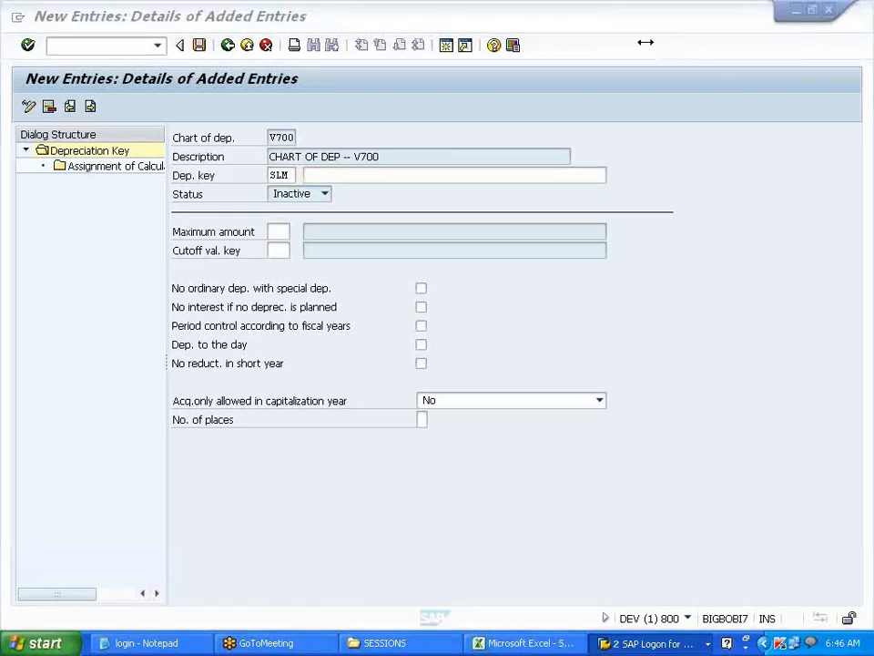
{"action": "left_click", "coordinate": [412, 175]}
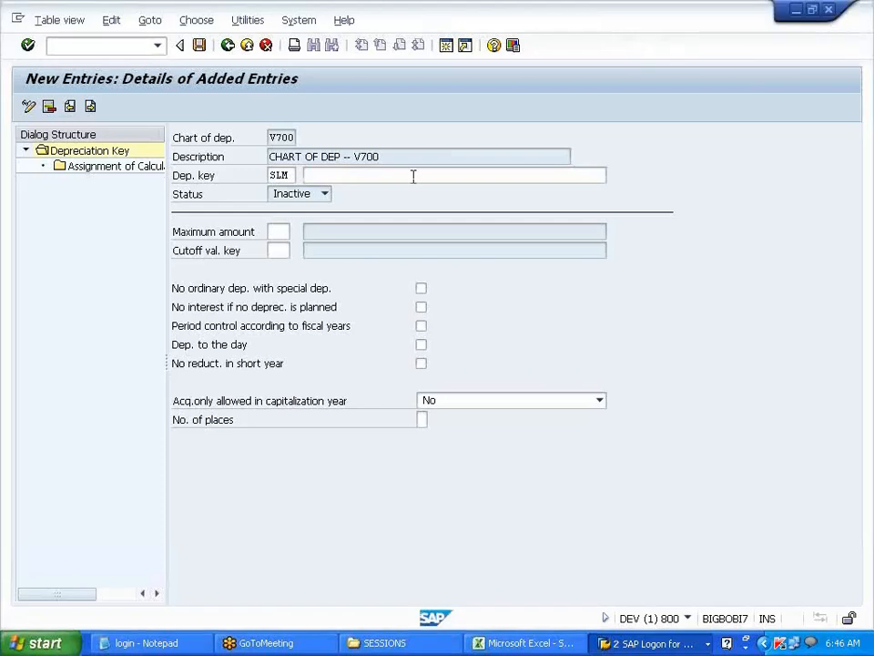
{"action": "type", "text": "RAIGHT"}
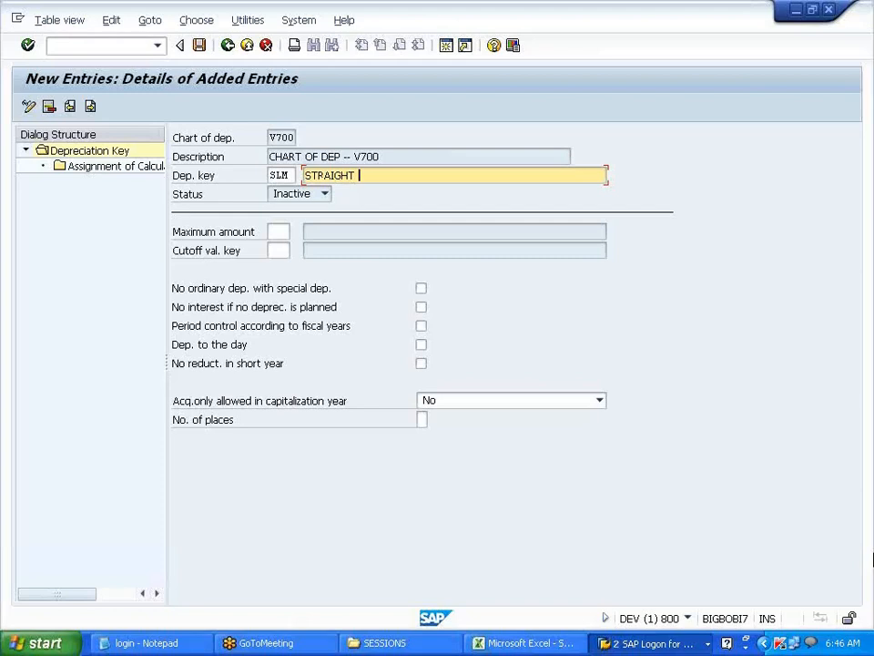
{"action": "type", "text": "LINE METHOD"}
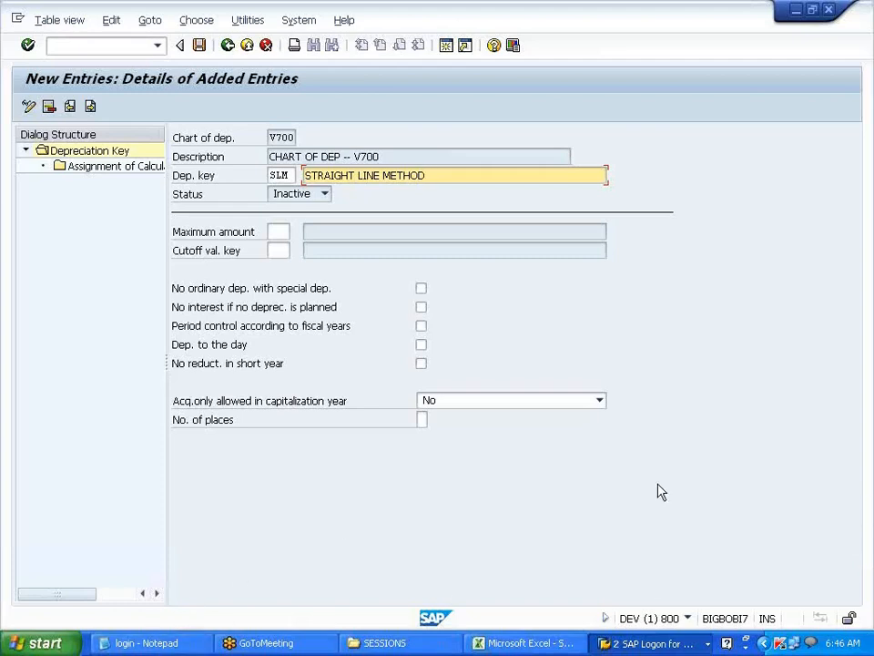
{"action": "type", "text": "- V700"}
- Enter V70 as the SLM key's maximum amount
{"action": "left_click", "coordinate": [279, 230]}
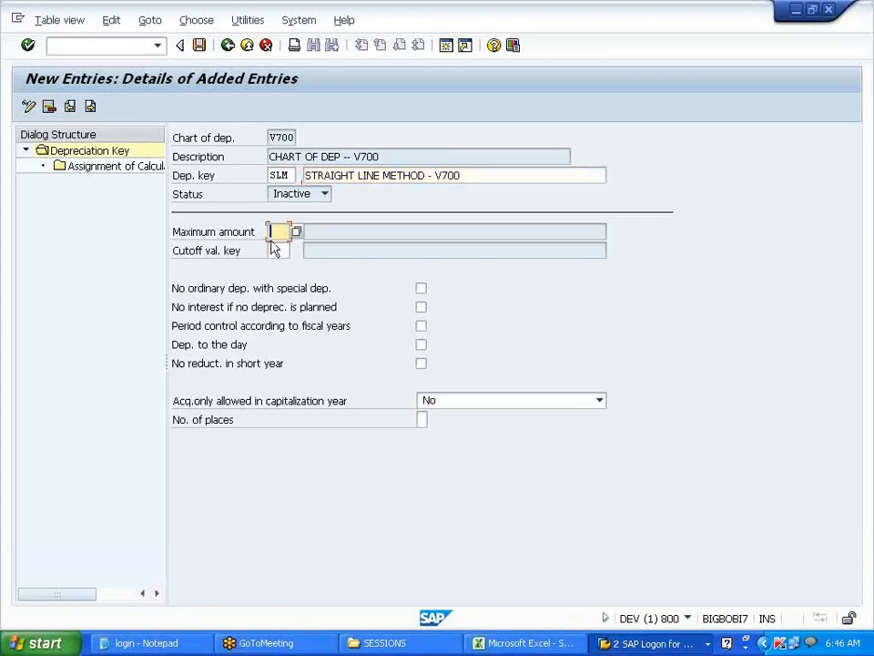
{"action": "left_click_drag", "start_coordinate": [173, 235], "coordinate": [267, 236]}
{"action": "left_click", "coordinate": [280, 231]}
{"action": "type", "text": "V70"}
{"action": "left_click", "coordinate": [175, 350]}
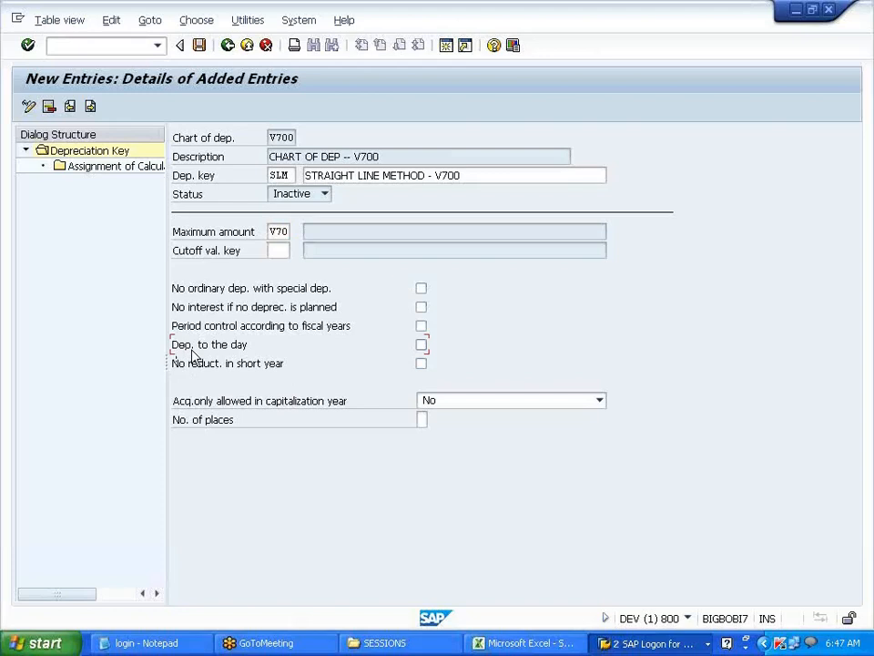
{"action": "left_click", "coordinate": [247, 351]}
{"action": "left_click", "coordinate": [422, 345]}
{"action": "left_click", "coordinate": [422, 345]}
{"action": "left_click", "coordinate": [422, 346]}
{"action": "left_click", "coordinate": [422, 347]}
{"action": "left_click", "coordinate": [419, 348]}
{"action": "left_click", "coordinate": [421, 352]}
{"action": "left_click", "coordinate": [423, 347]}
{"action": "double_click", "coordinate": [152, 172]}
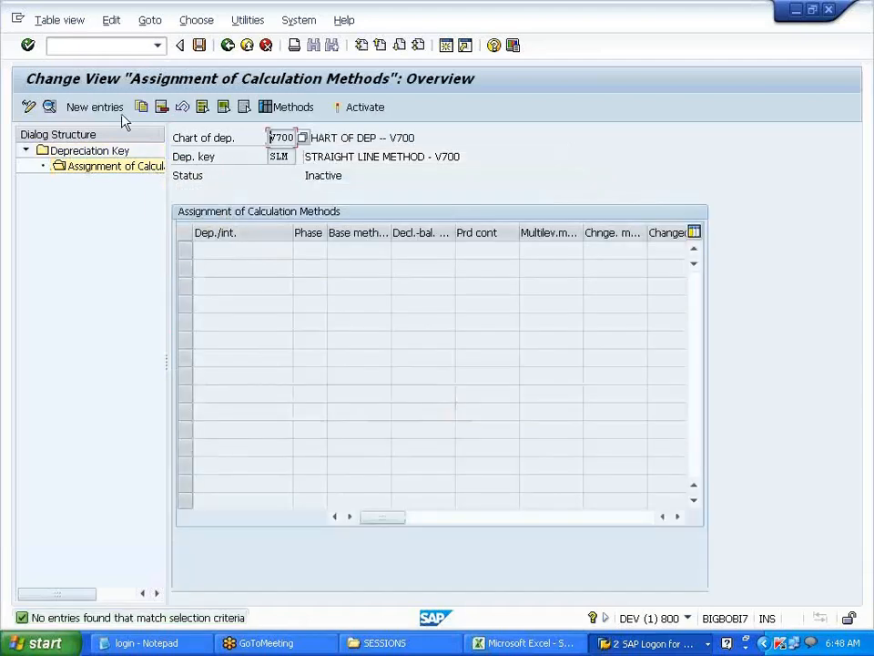
- Add an assignment for ordinary depreciation, phase 1 from the start, with base method 0012
{"action": "left_click", "coordinate": [118, 111]}
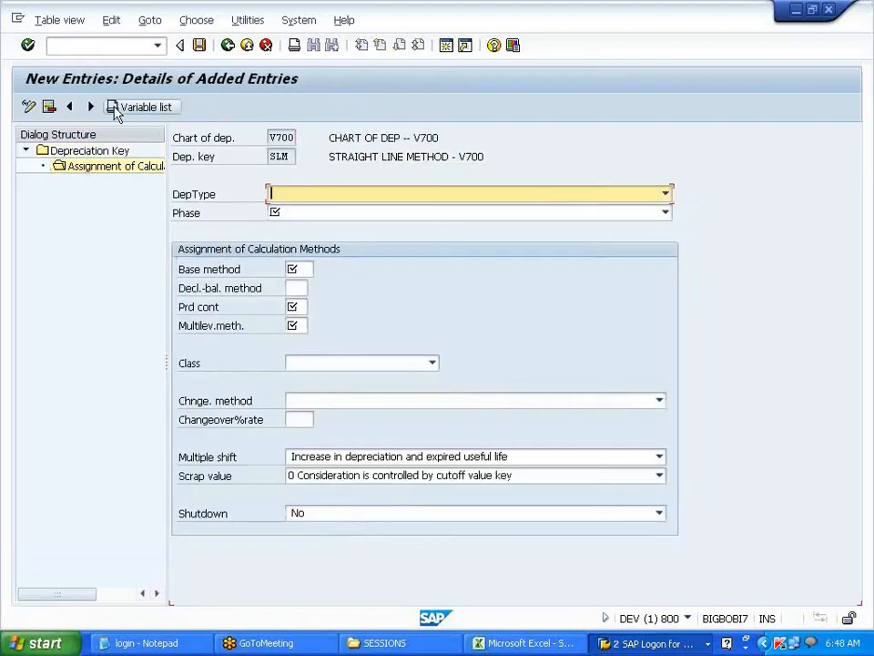
{"action": "left_click", "coordinate": [666, 194]}
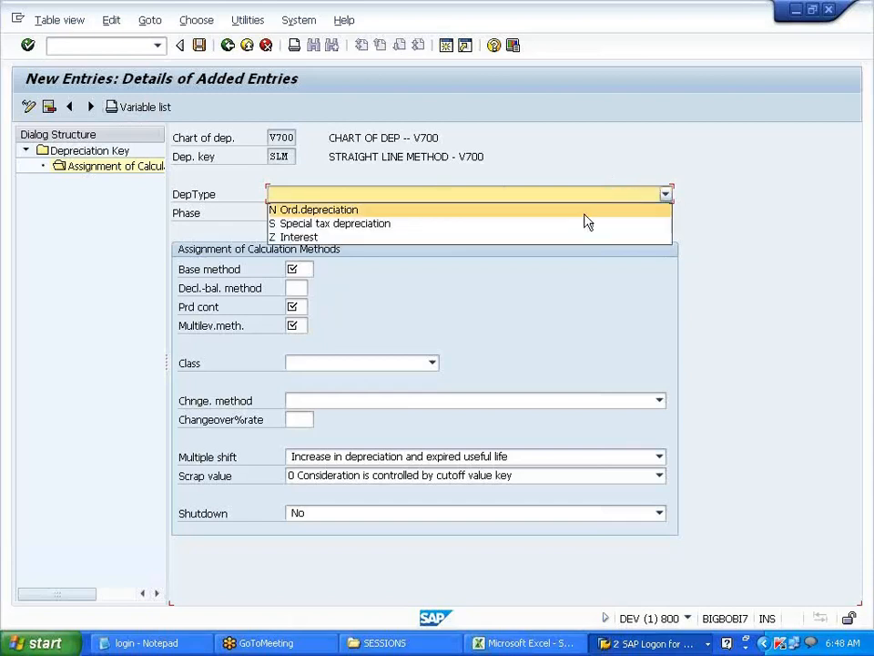
{"action": "left_click", "coordinate": [586, 213]}
{"action": "left_click", "coordinate": [666, 215]}
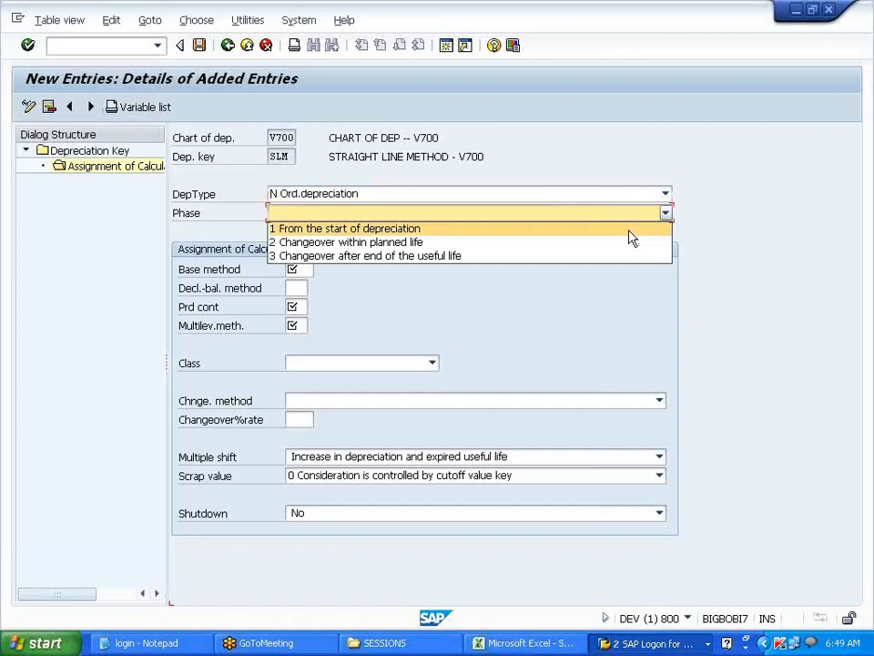
{"action": "left_click", "coordinate": [628, 230]}
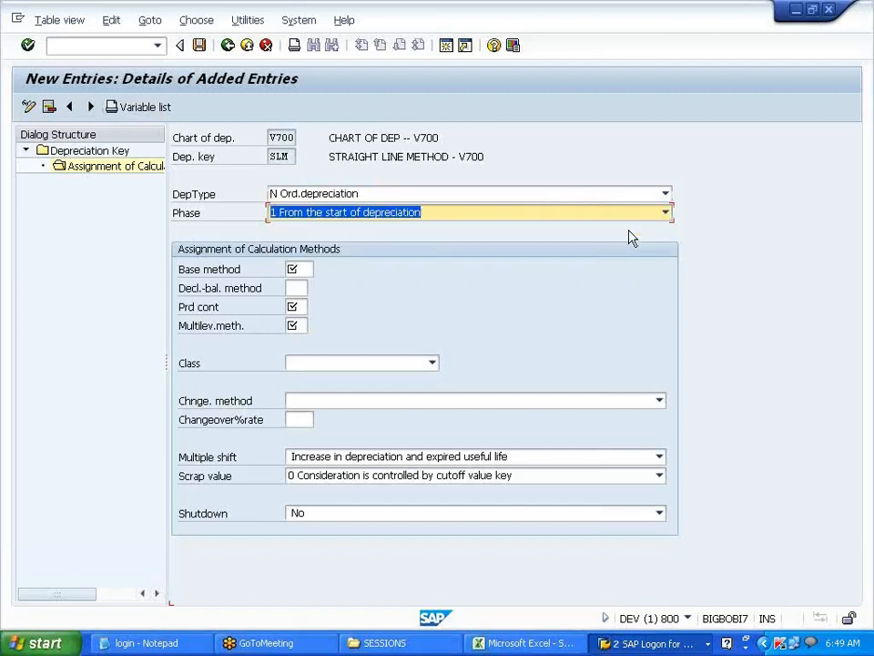
{"action": "left_click", "coordinate": [305, 271]}
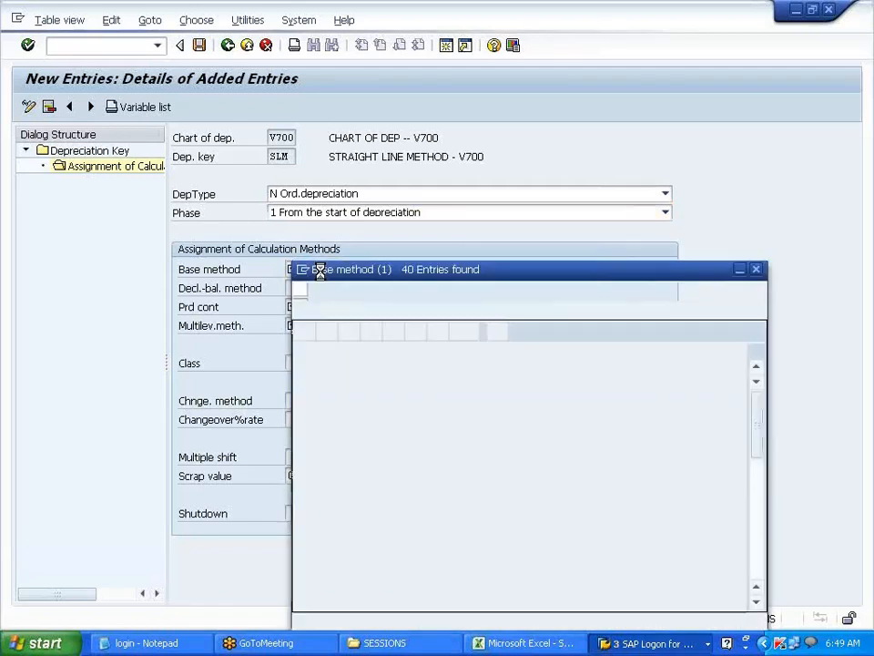
{"action": "left_click", "coordinate": [335, 448]}
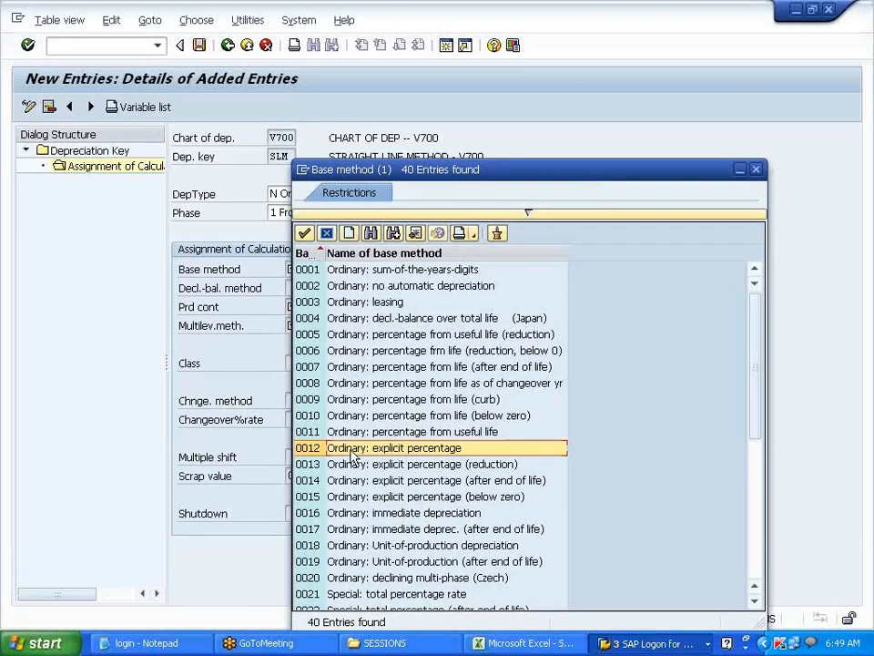
{"action": "double_click", "coordinate": [354, 450]}
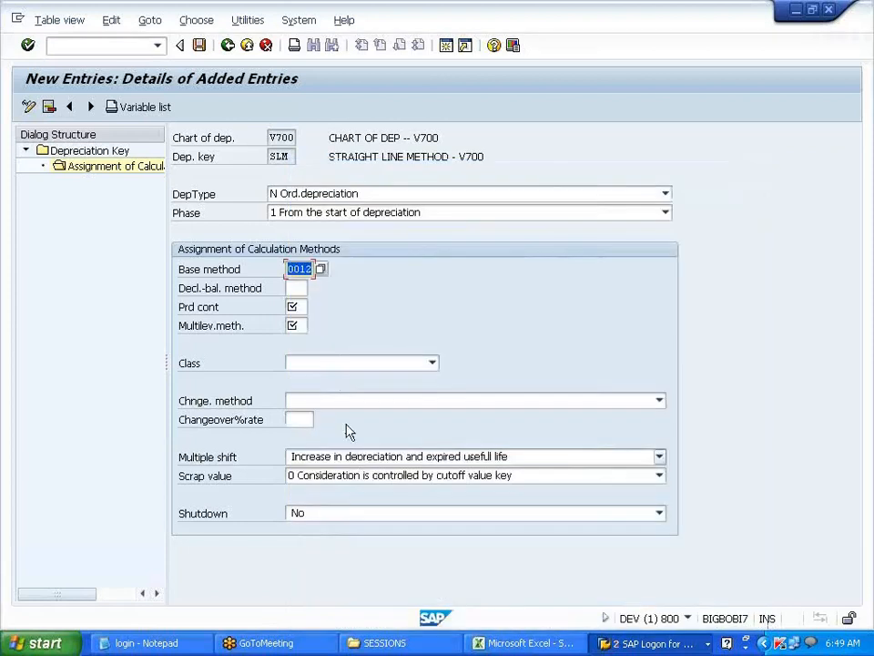
- Set period control to VPC and the multilevel method to SLM
{"action": "left_click", "coordinate": [298, 308]}
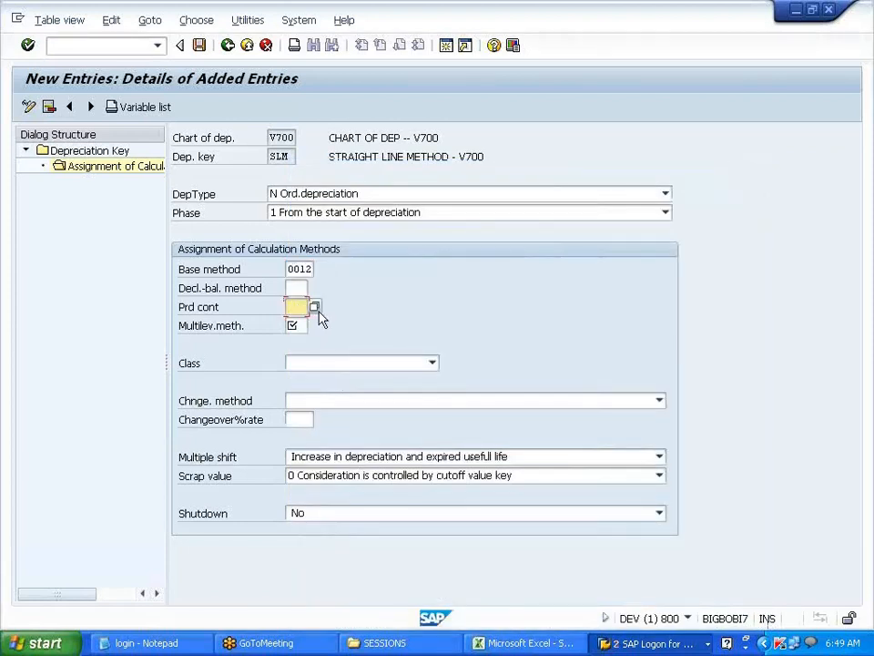
{"action": "type", "text": "V7"}
{"action": "key", "text": "BackSpace"}
{"action": "type", "text": "PC"}
{"action": "key", "text": "Return"}
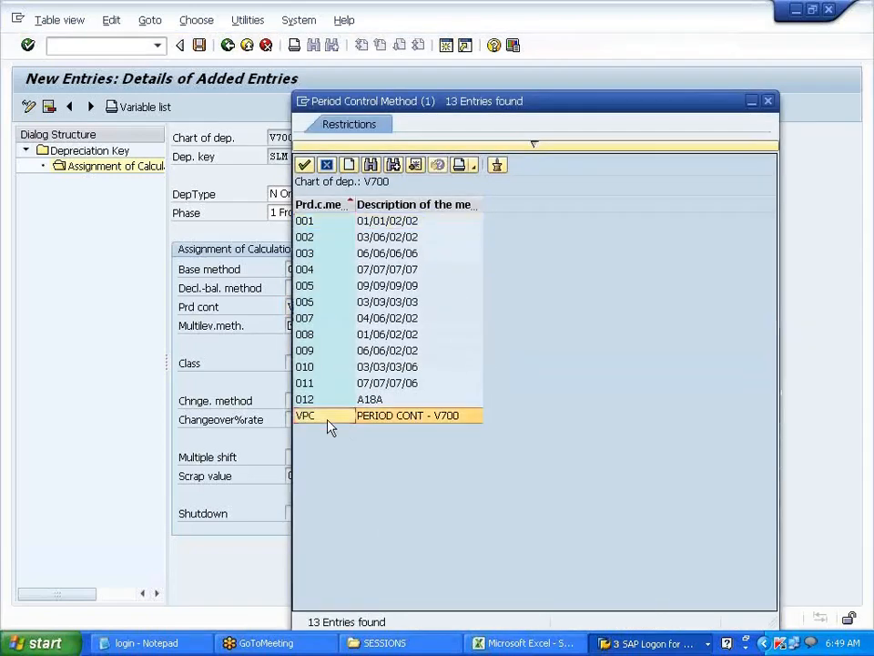
{"action": "double_click", "coordinate": [325, 415]}
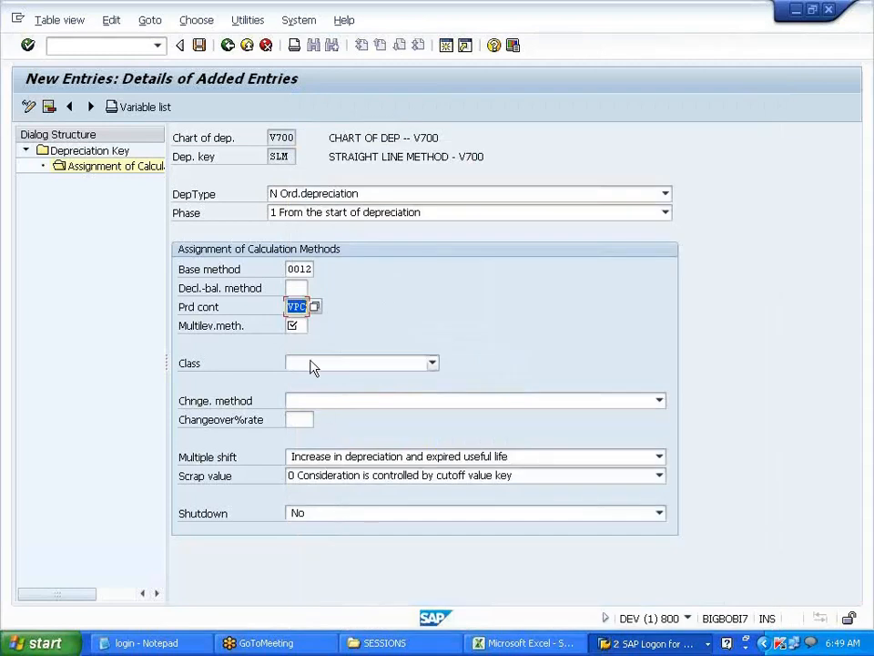
{"action": "left_click", "coordinate": [293, 326]}
{"action": "type", "text": "S"}
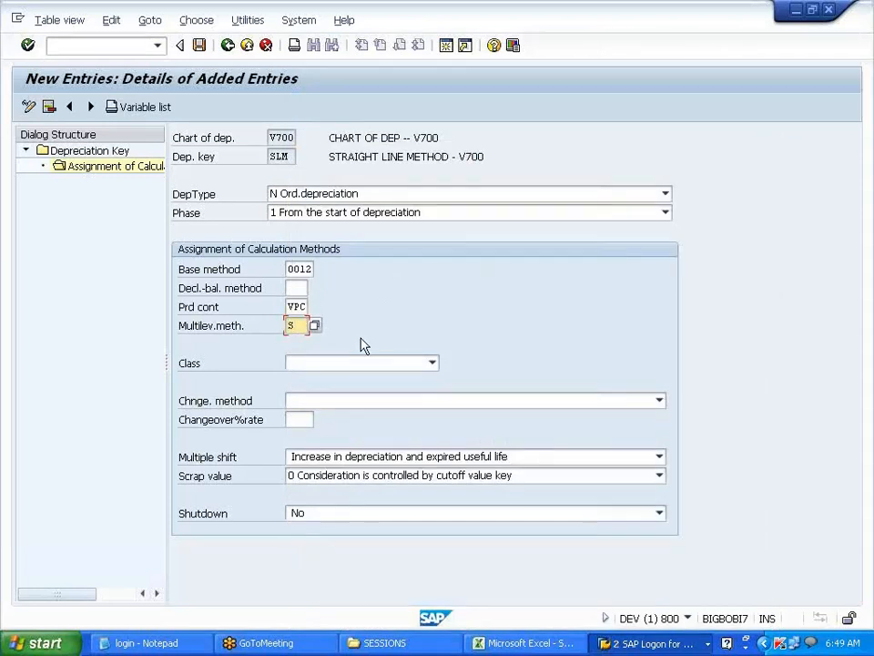
{"action": "type", "text": "LM"}
{"action": "left_click_drag", "start_coordinate": [181, 333], "coordinate": [260, 333]}
{"action": "left_click", "coordinate": [269, 136]}
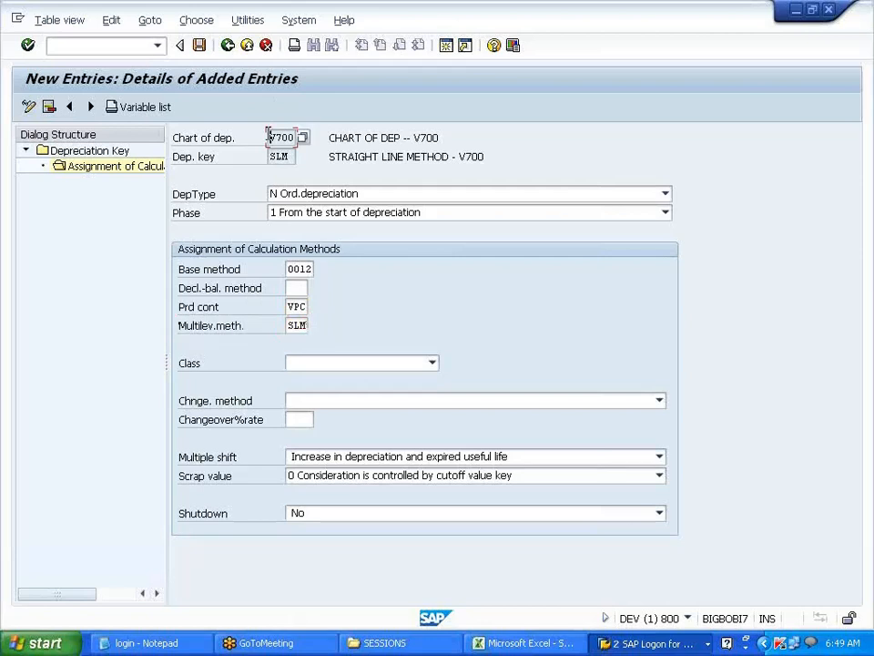
{"action": "left_click_drag", "start_coordinate": [270, 156], "coordinate": [290, 157]}
{"action": "left_click", "coordinate": [294, 157]}
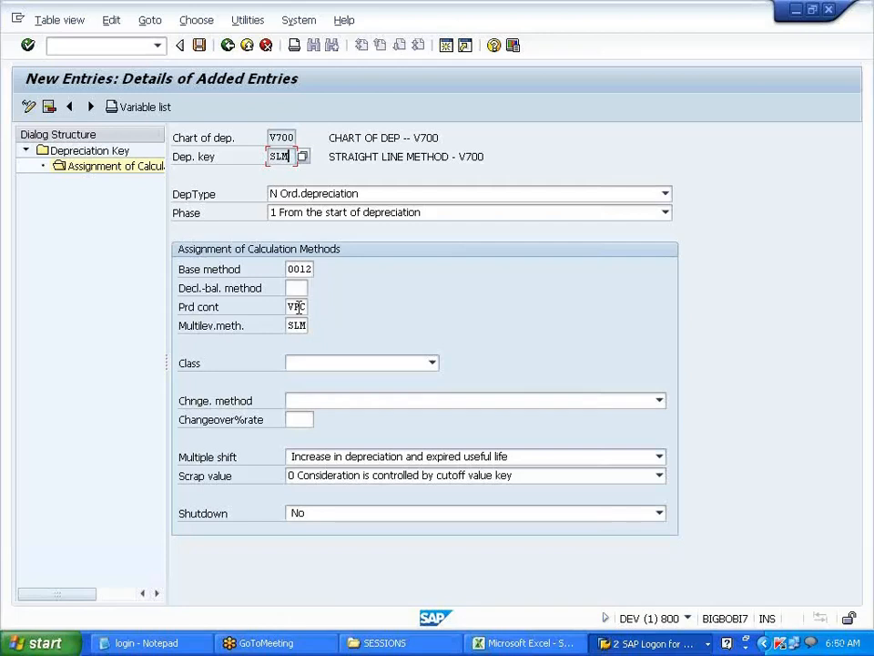
- Save the SLM method assignment under the customizing request and return to the depreciation key list
{"action": "left_click", "coordinate": [201, 47]}
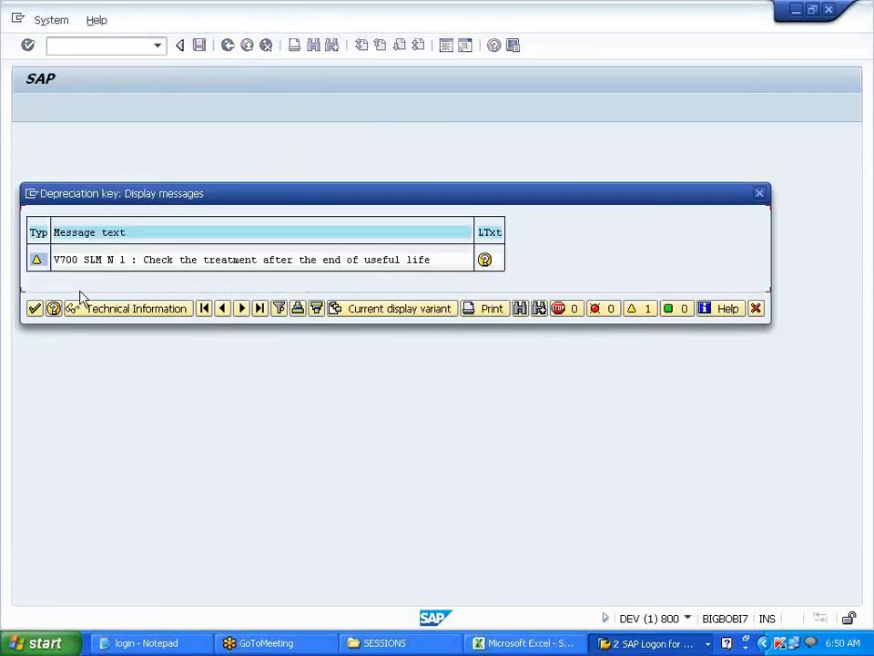
{"action": "left_click", "coordinate": [37, 309]}
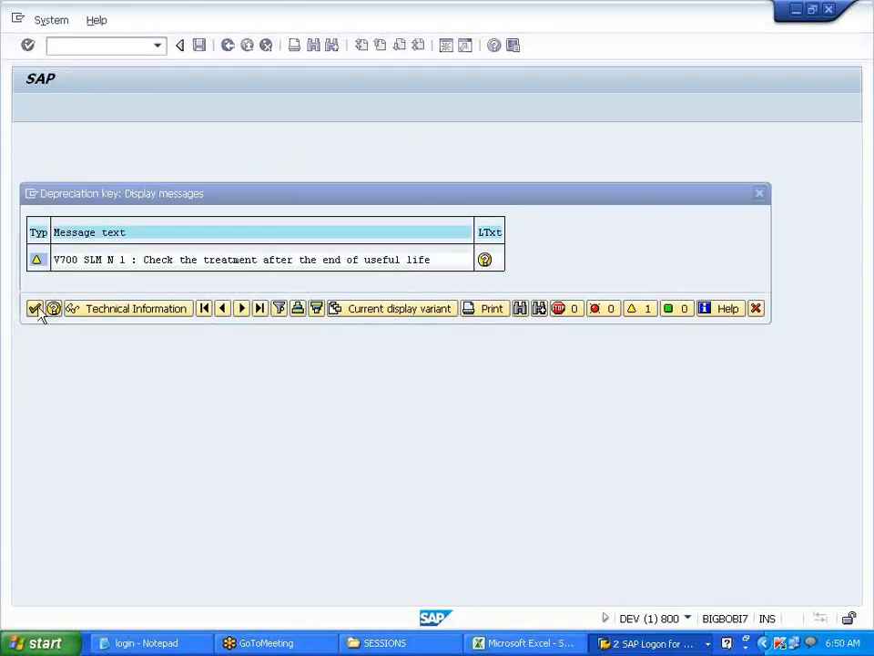
{"action": "left_click", "coordinate": [252, 291]}
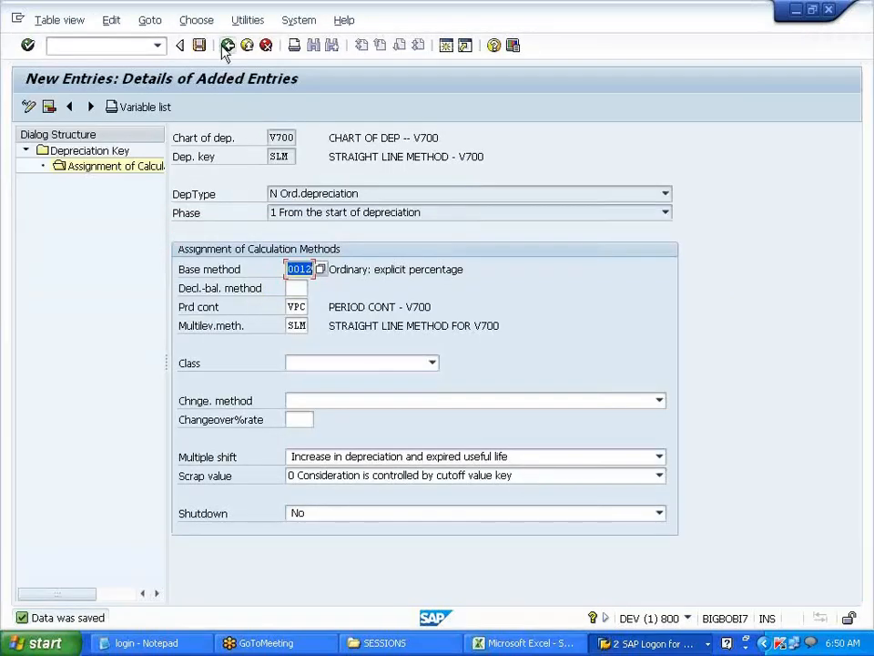
{"action": "left_click", "coordinate": [227, 45]}
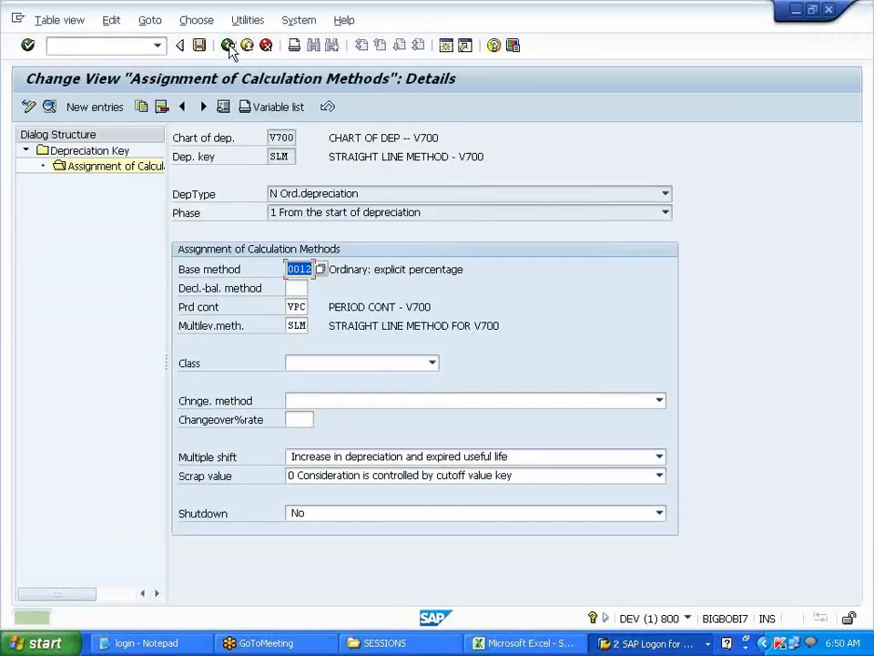
{"action": "left_click", "coordinate": [228, 46]}
{"action": "left_click", "coordinate": [229, 46]}
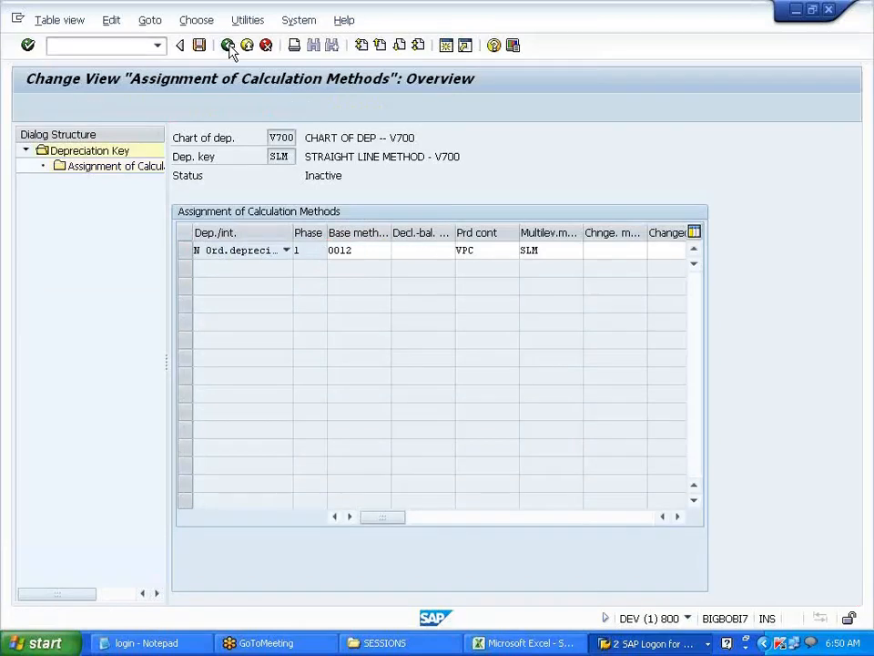
{"action": "left_click", "coordinate": [228, 46]}
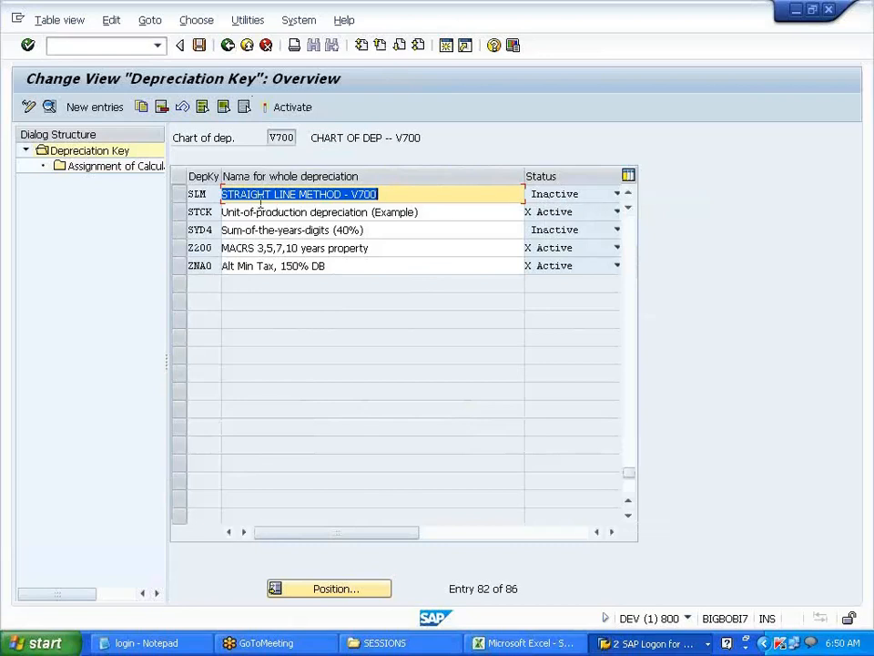
- Activate depreciation key SLM, save it, and go back to the IMG tree
{"action": "left_click", "coordinate": [189, 193]}
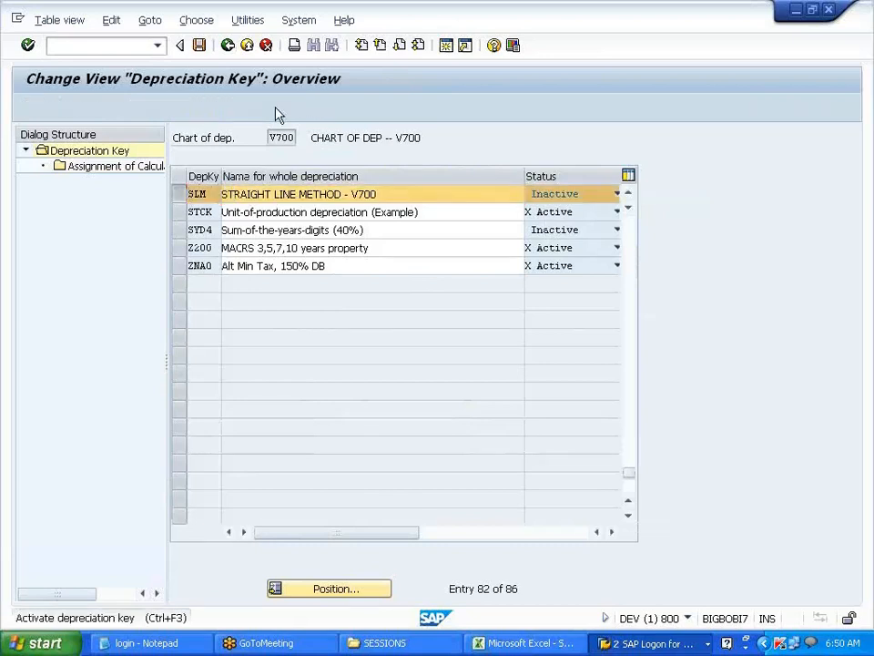
{"action": "left_click", "coordinate": [284, 107]}
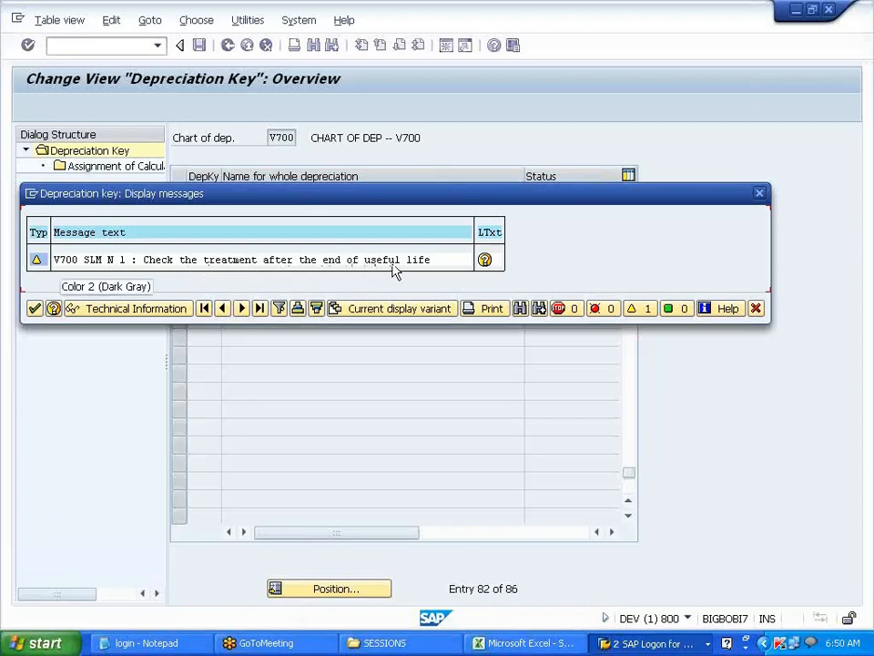
{"action": "left_click", "coordinate": [35, 309]}
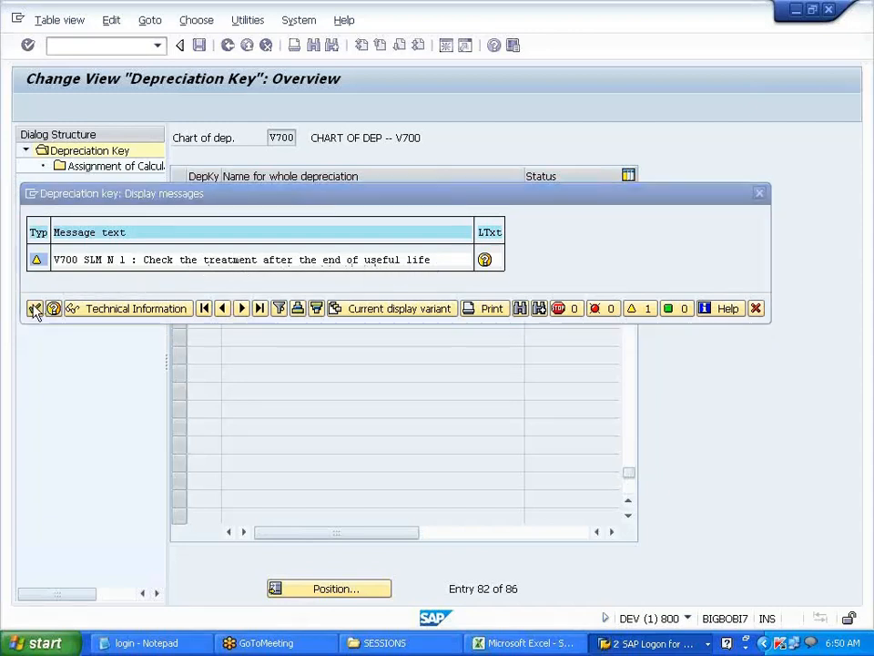
{"action": "left_click", "coordinate": [199, 45]}
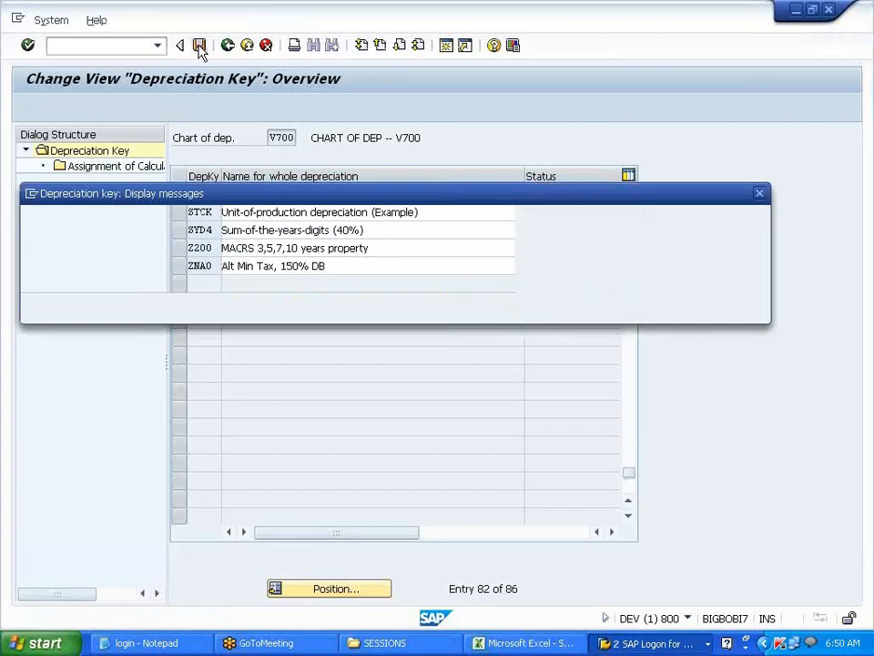
{"action": "left_click", "coordinate": [33, 309]}
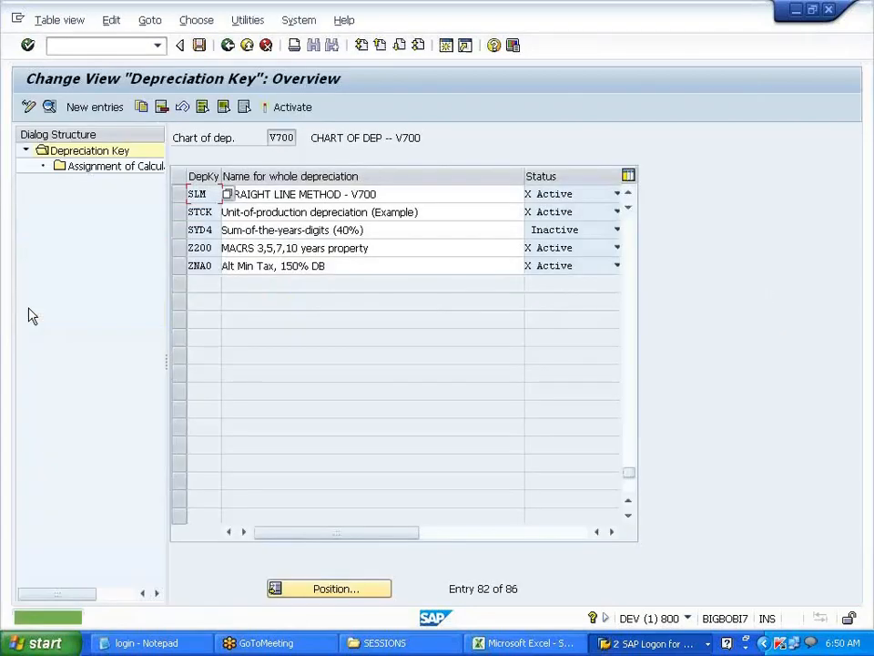
{"action": "left_click", "coordinate": [228, 45]}
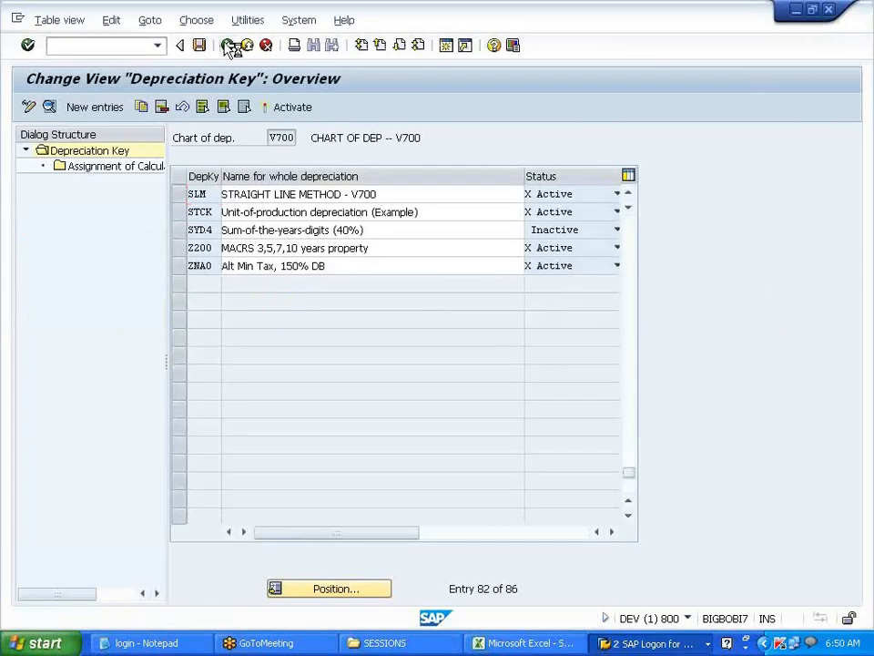
{"action": "left_click", "coordinate": [222, 355]}
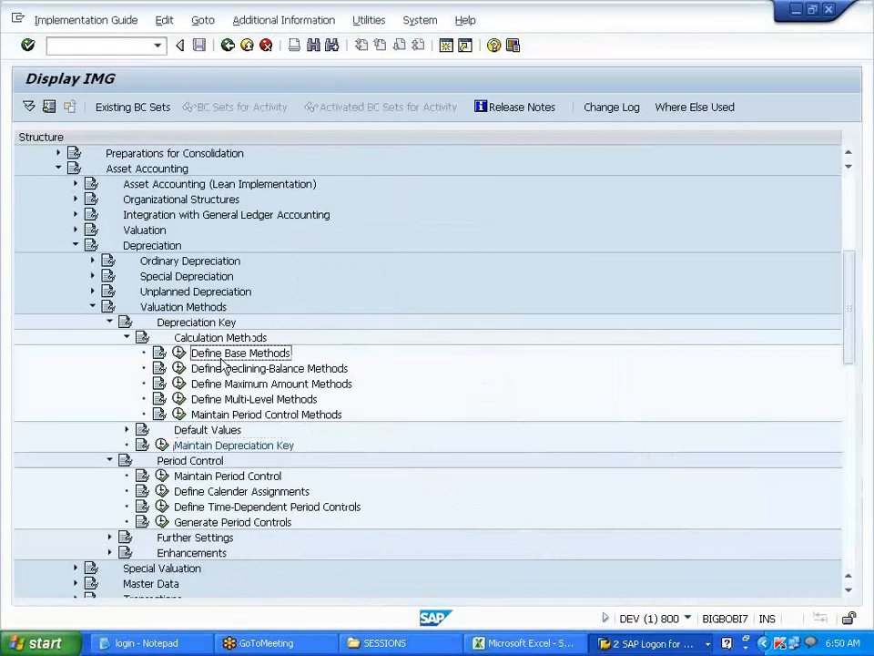
- Inspect base method 0012, keeping No for depreciation after planned life end, and exit unchanged
{"action": "left_click", "coordinate": [179, 354]}
{"action": "left_click_drag", "start_coordinate": [66, 373], "coordinate": [31, 374]}
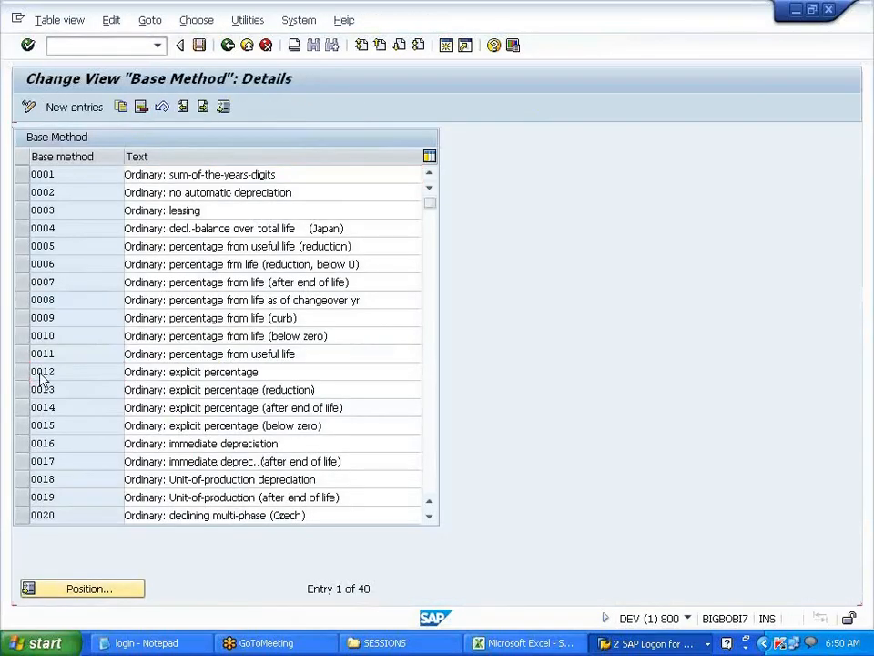
{"action": "double_click", "coordinate": [40, 374]}
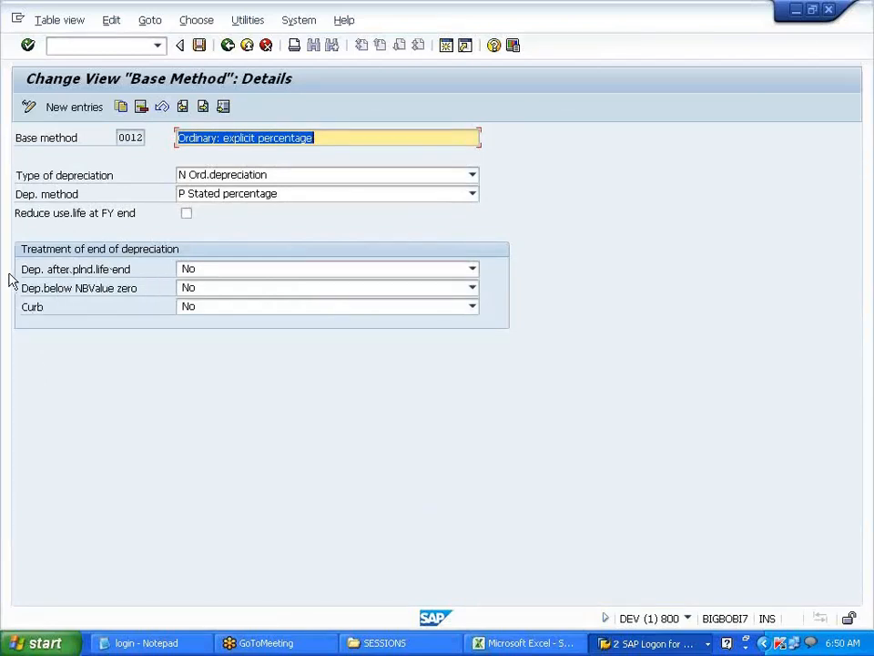
{"action": "left_click", "coordinate": [205, 274]}
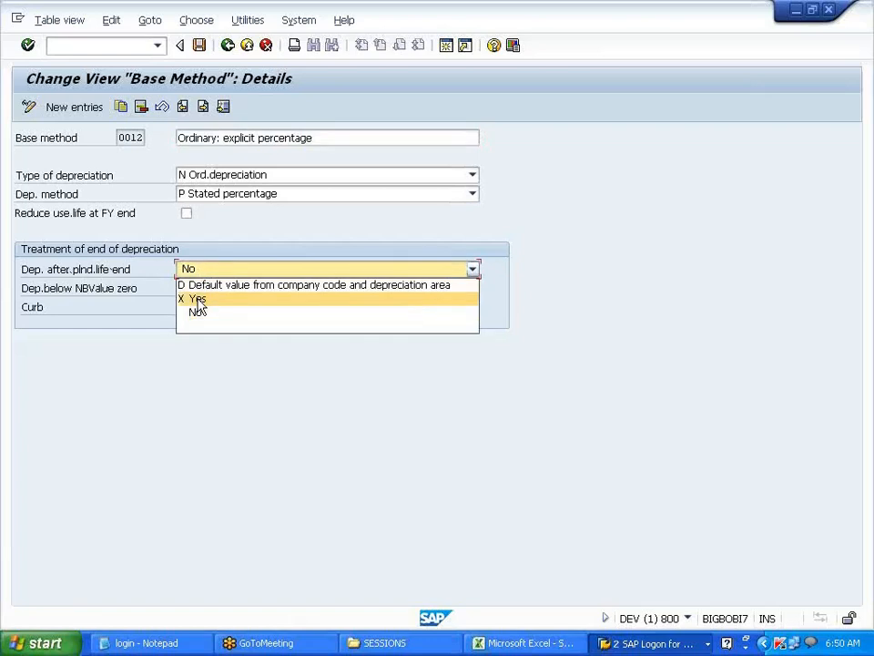
{"action": "left_click", "coordinate": [191, 318]}
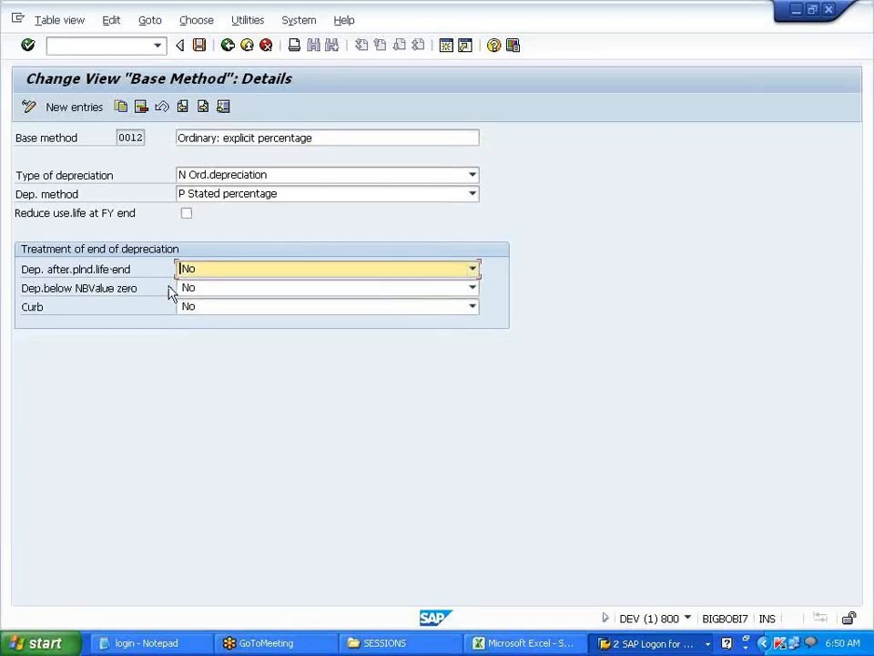
{"action": "left_click", "coordinate": [199, 46]}
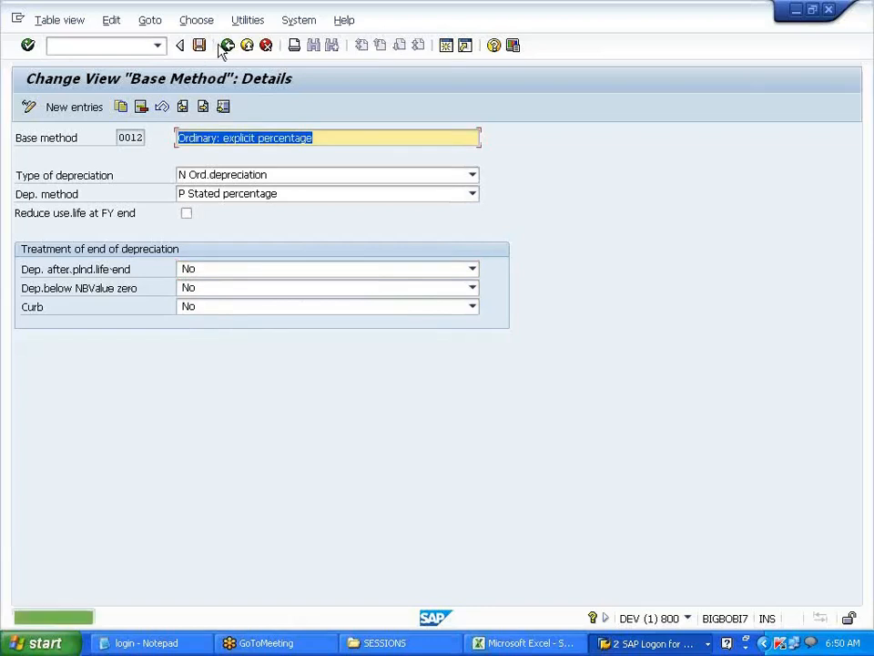
{"action": "left_click", "coordinate": [226, 45]}
{"action": "left_click", "coordinate": [227, 46]}
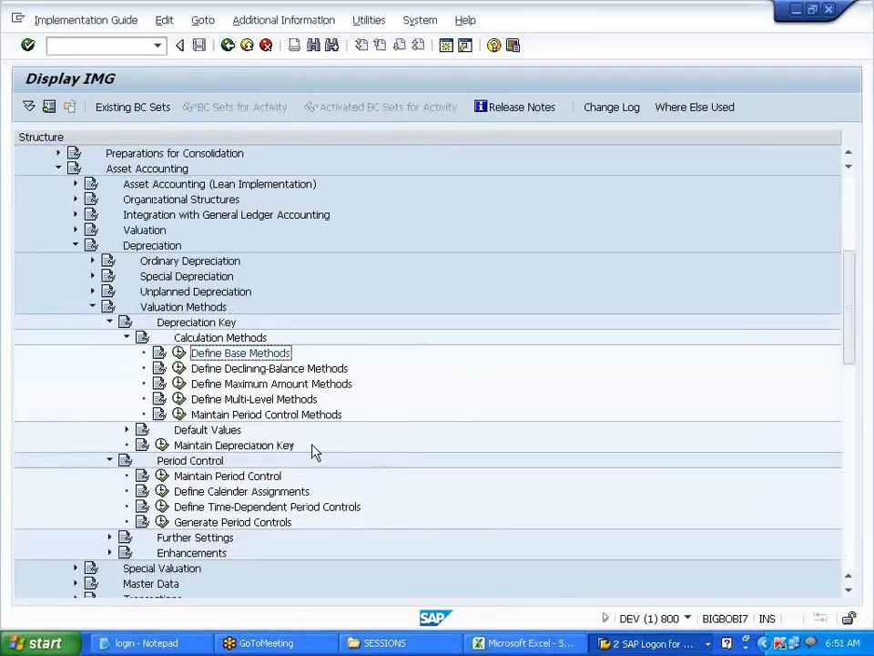
{"action": "scroll", "coordinate": [301, 459], "scroll_direction": "down", "scroll_amount": 1}
{"action": "left_click", "coordinate": [214, 444]}
{"action": "left_click", "coordinate": [162, 445]}
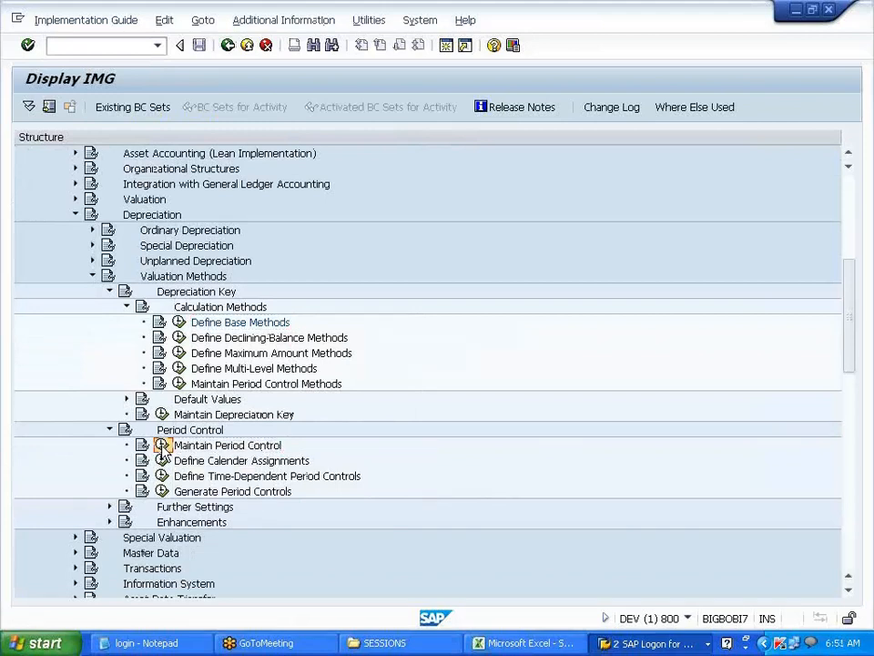
{"action": "left_click", "coordinate": [91, 533]}
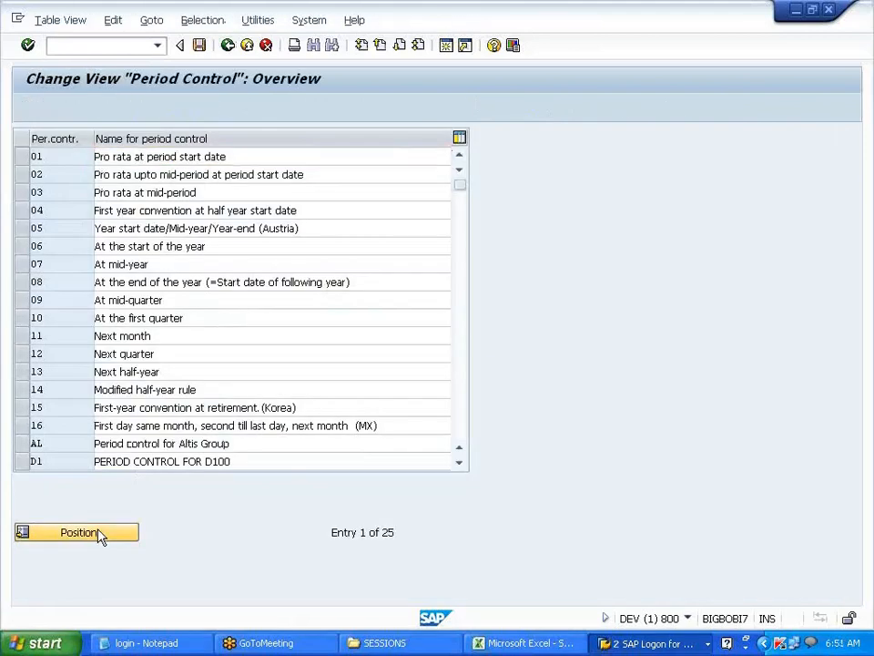
{"action": "type", "text": "V7"}
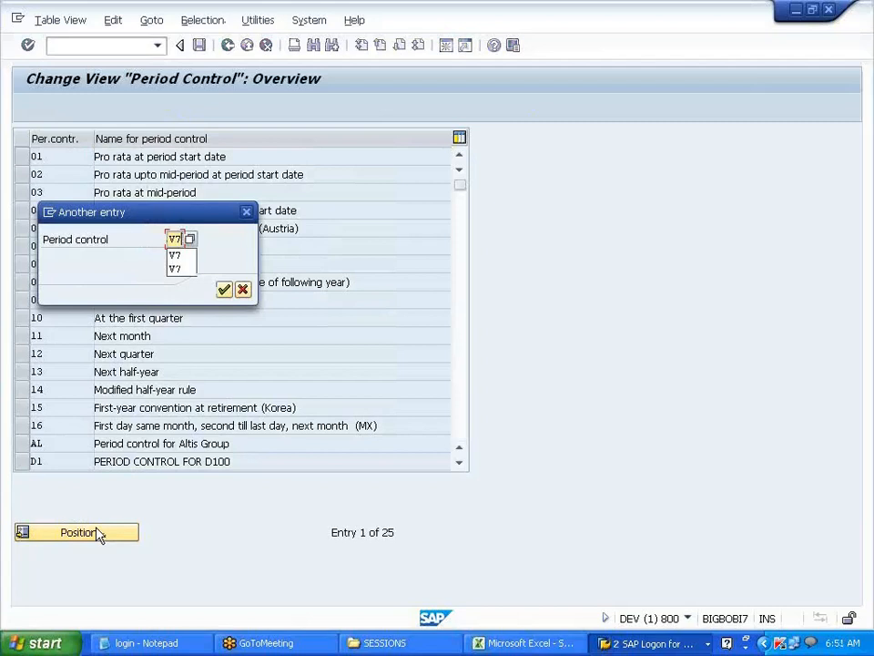
{"action": "key", "text": "Return"}
{"action": "left_click", "coordinate": [55, 154]}
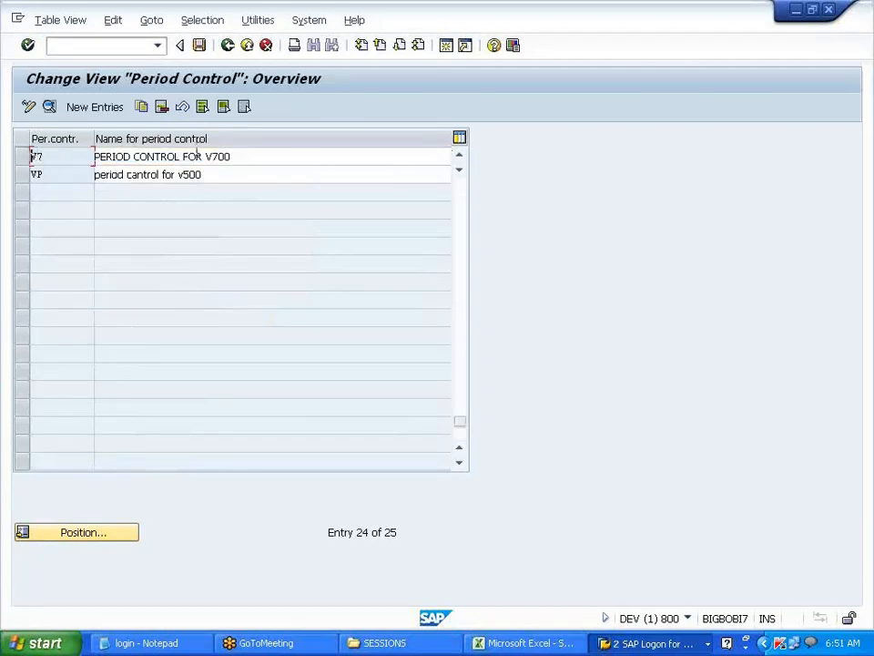
{"action": "left_click_drag", "start_coordinate": [235, 157], "coordinate": [97, 157]}
{"action": "left_click", "coordinate": [94, 157]}
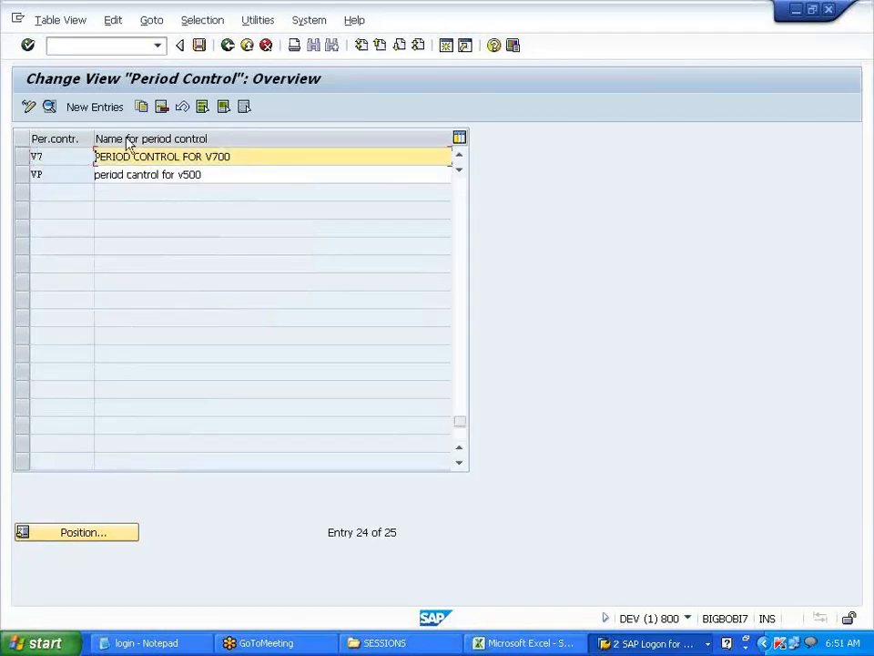
{"action": "left_click", "coordinate": [227, 47]}
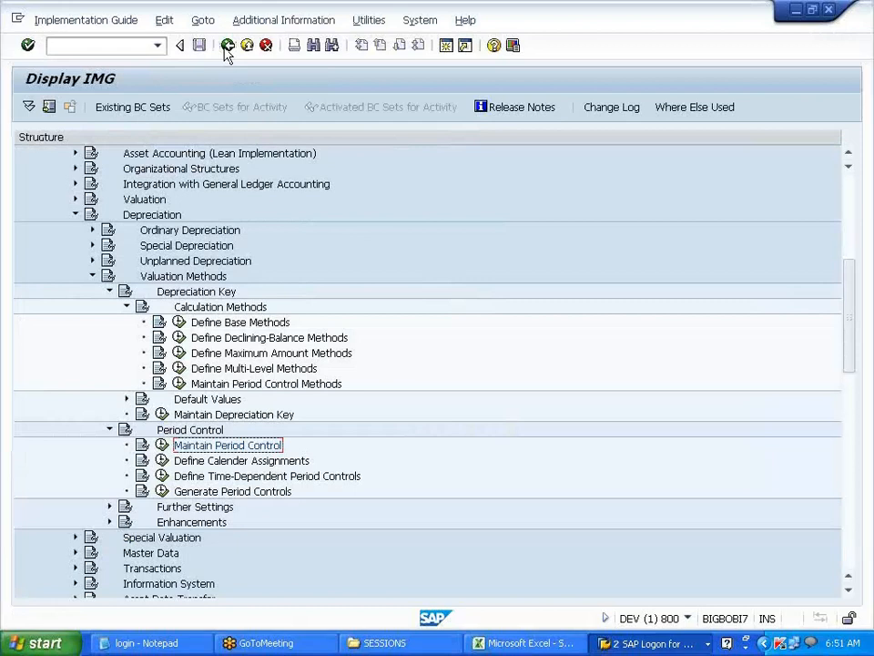
{"action": "left_click", "coordinate": [254, 464]}
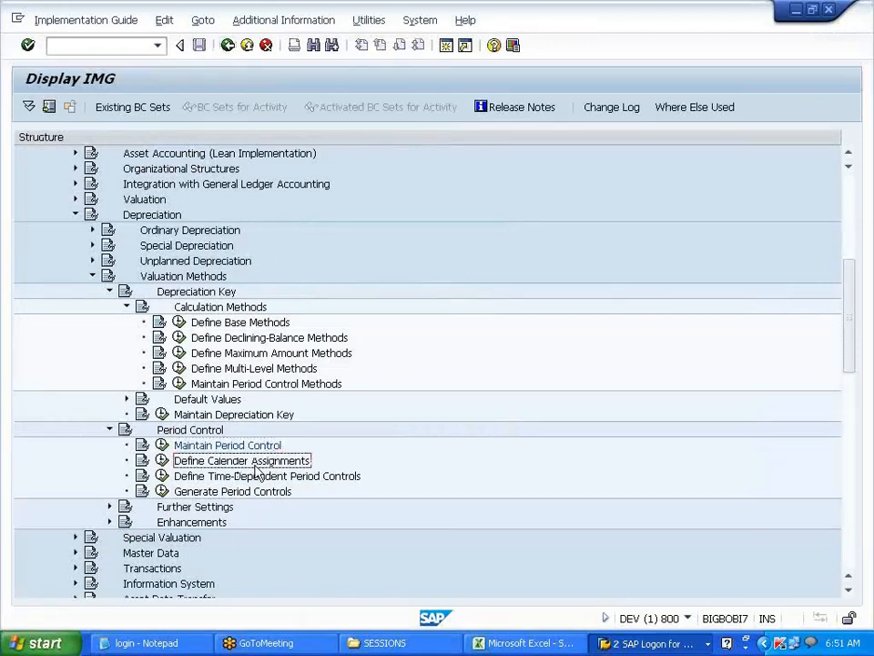
{"action": "left_click", "coordinate": [164, 461]}
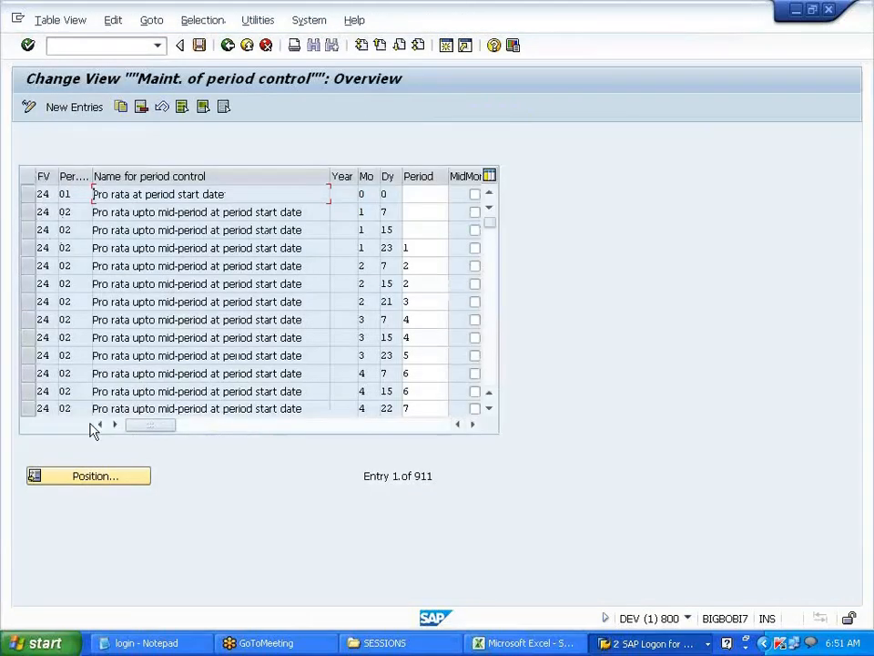
{"action": "left_click", "coordinate": [95, 475]}
{"action": "type", "text": "V7"}
{"action": "left_click", "coordinate": [177, 259]}
{"action": "left_click", "coordinate": [178, 256]}
{"action": "type", "text": "V7"}
{"action": "left_click", "coordinate": [178, 257]}
{"action": "key", "text": "Return"}
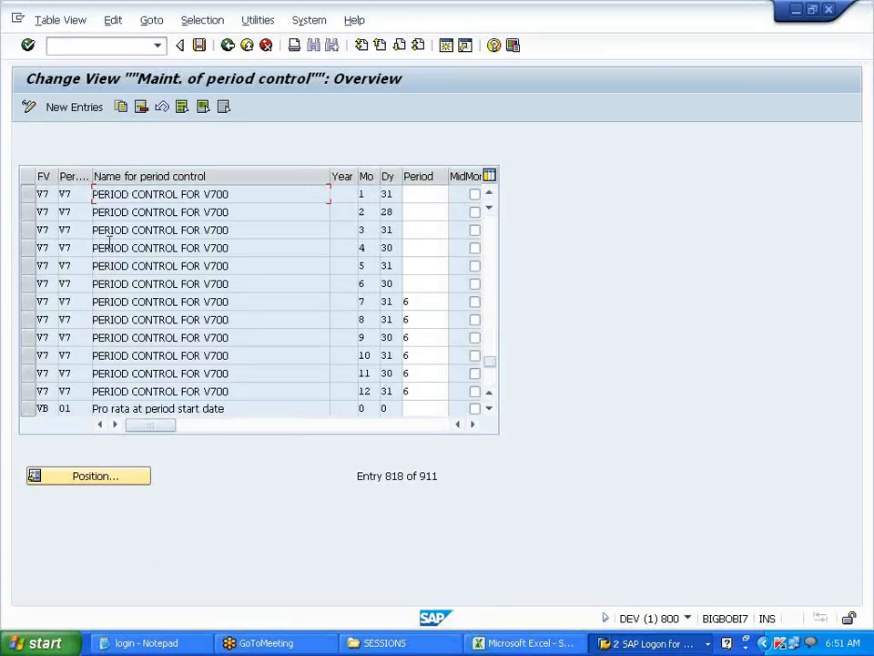
{"action": "left_click", "coordinate": [228, 46]}
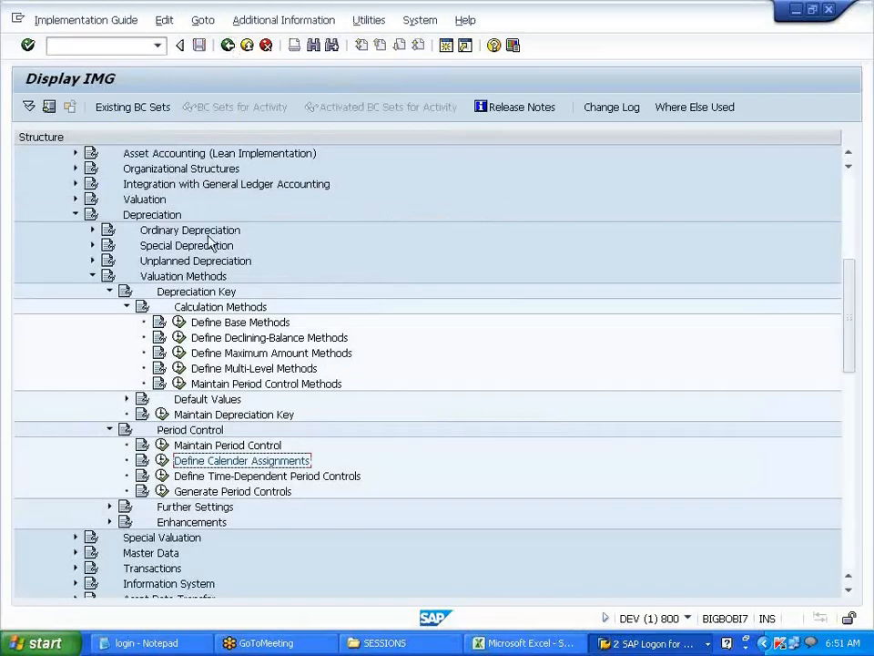
{"action": "left_click", "coordinate": [179, 383]}
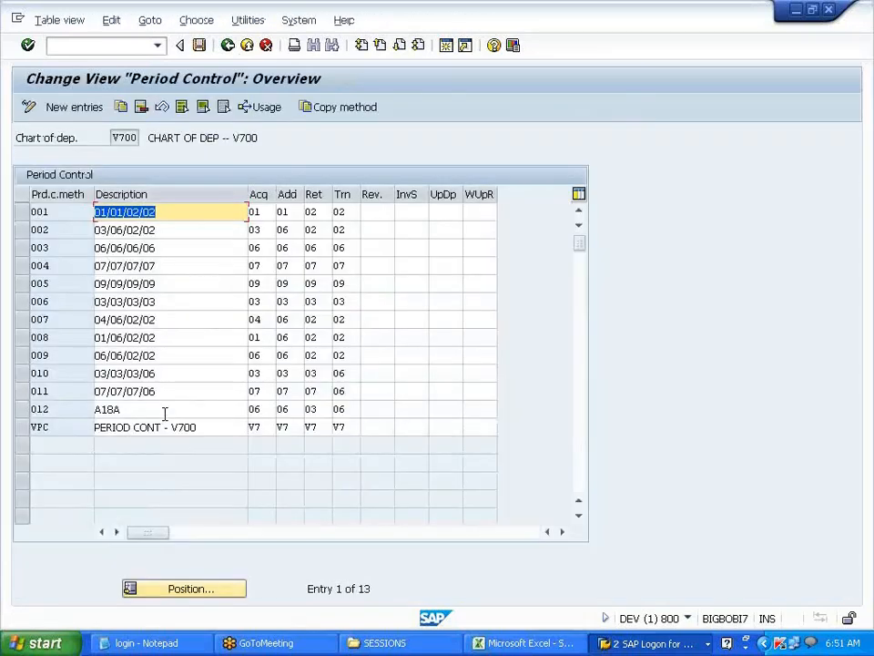
{"action": "left_click", "coordinate": [260, 425]}
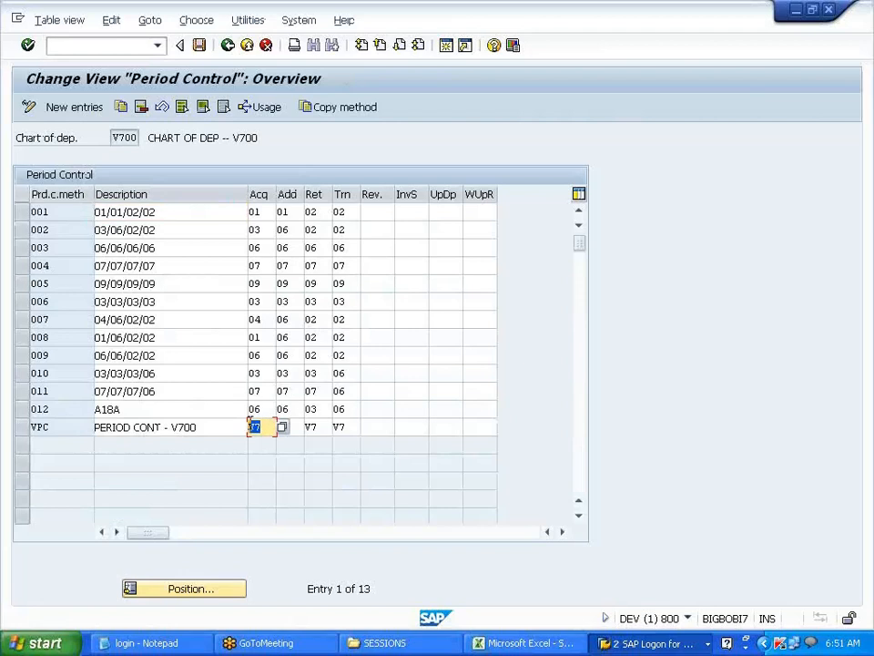
{"action": "left_click", "coordinate": [285, 426]}
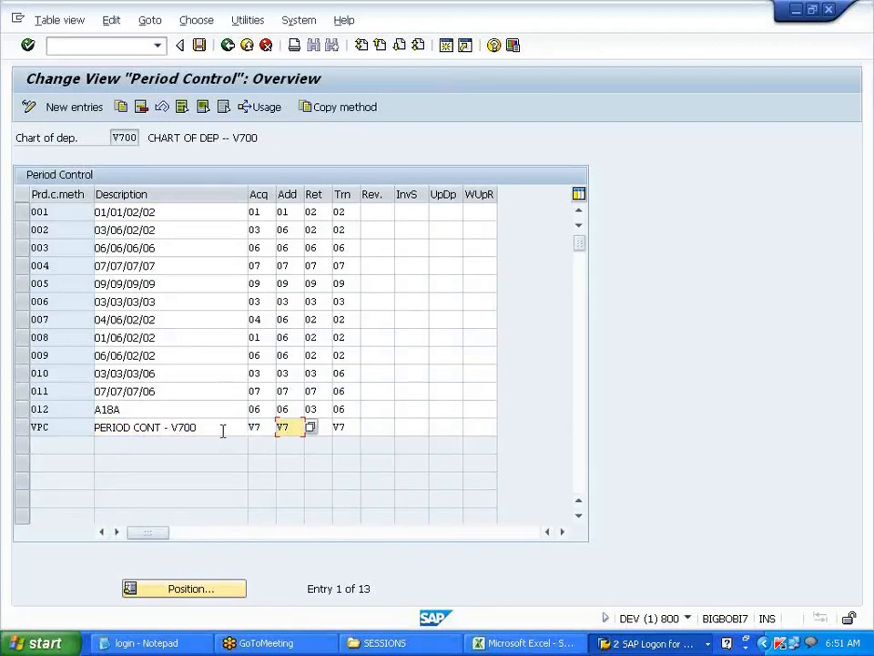
{"action": "left_click", "coordinate": [226, 47]}
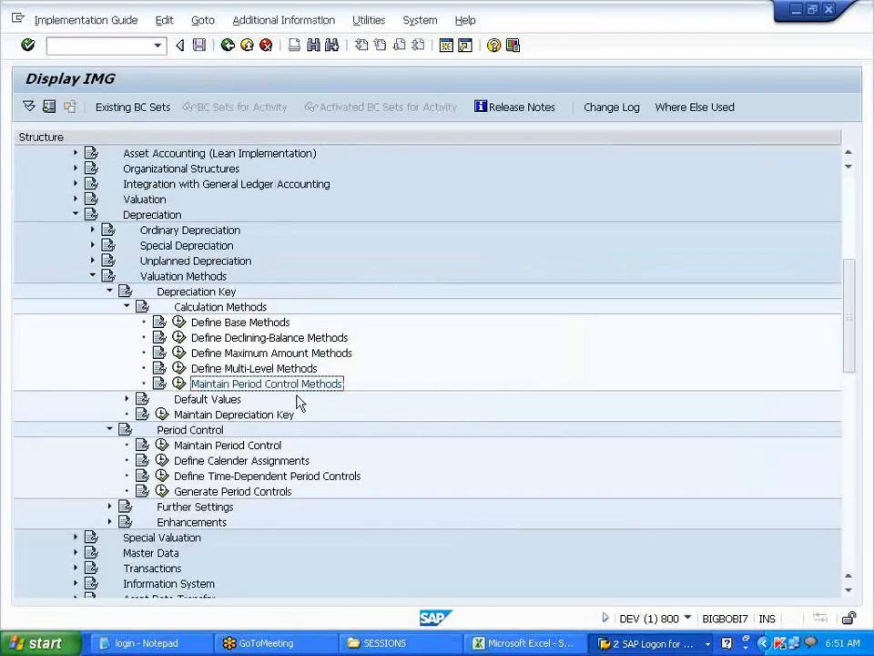
{"action": "scroll", "coordinate": [300, 398], "scroll_direction": "down", "scroll_amount": 2}
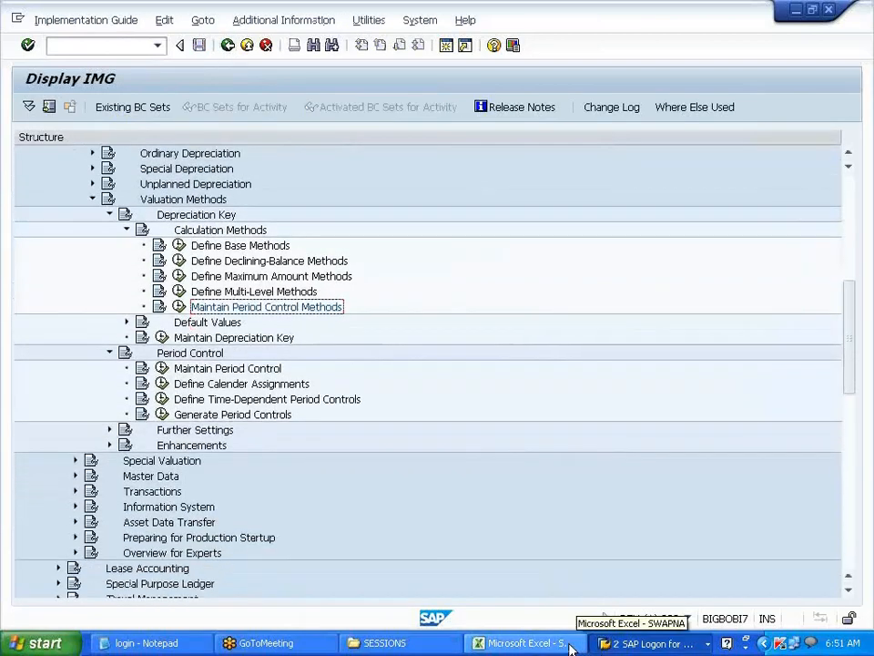
{"action": "left_click", "coordinate": [563, 647]}
{"action": "left_click", "coordinate": [495, 525]}
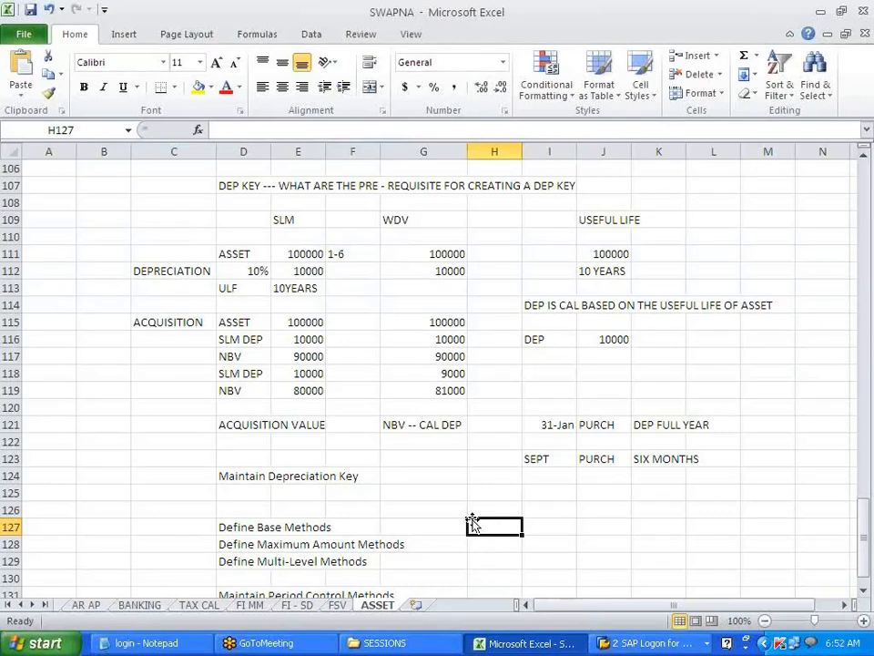
{"action": "scroll", "coordinate": [472, 522], "scroll_direction": "down", "scroll_amount": 2}
{"action": "scroll", "coordinate": [473, 521], "scroll_direction": "down", "scroll_amount": 3}
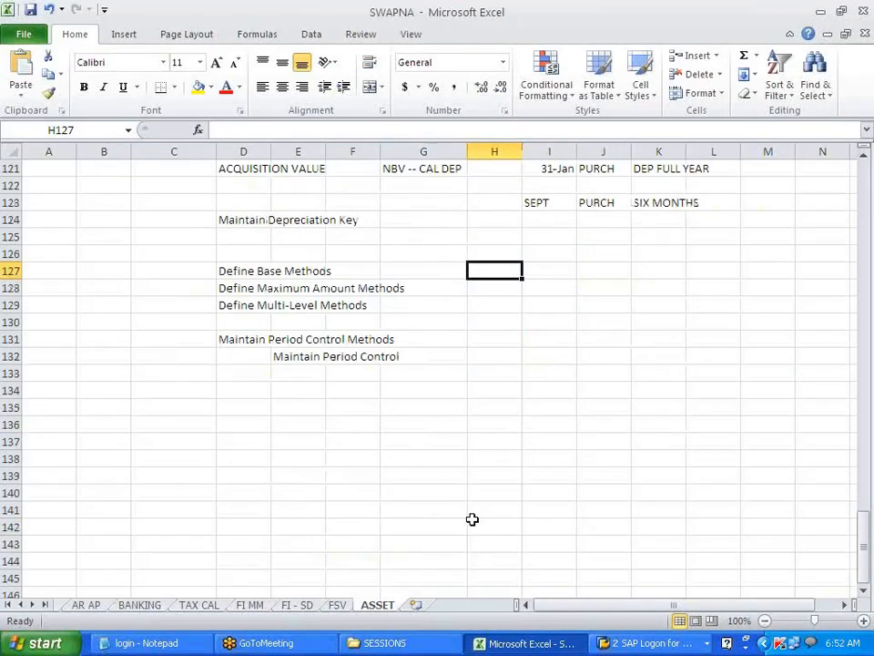
{"action": "left_click", "coordinate": [648, 643]}
{"action": "left_click", "coordinate": [640, 600]}
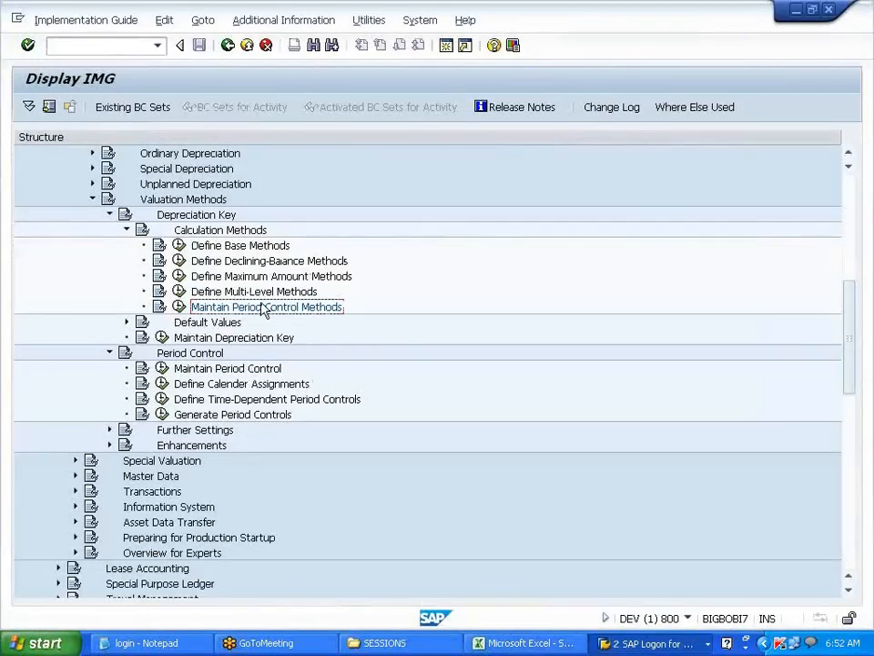
- Create key WDV, 'WRITTEN DOWN VALUE -- V700', maximum amount V70, and open its calculation-method assignments
{"action": "left_click", "coordinate": [163, 338]}
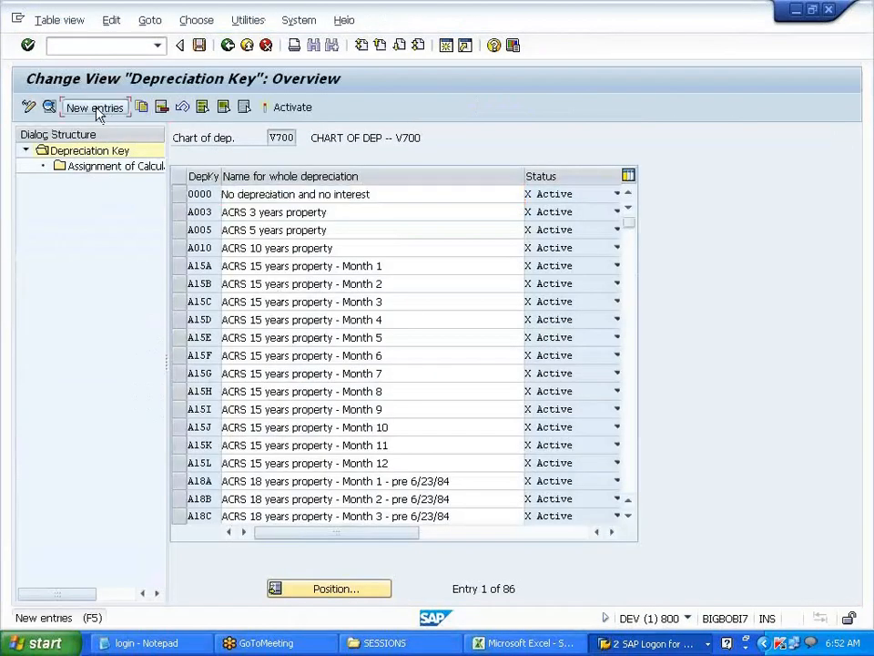
{"action": "left_click", "coordinate": [96, 109]}
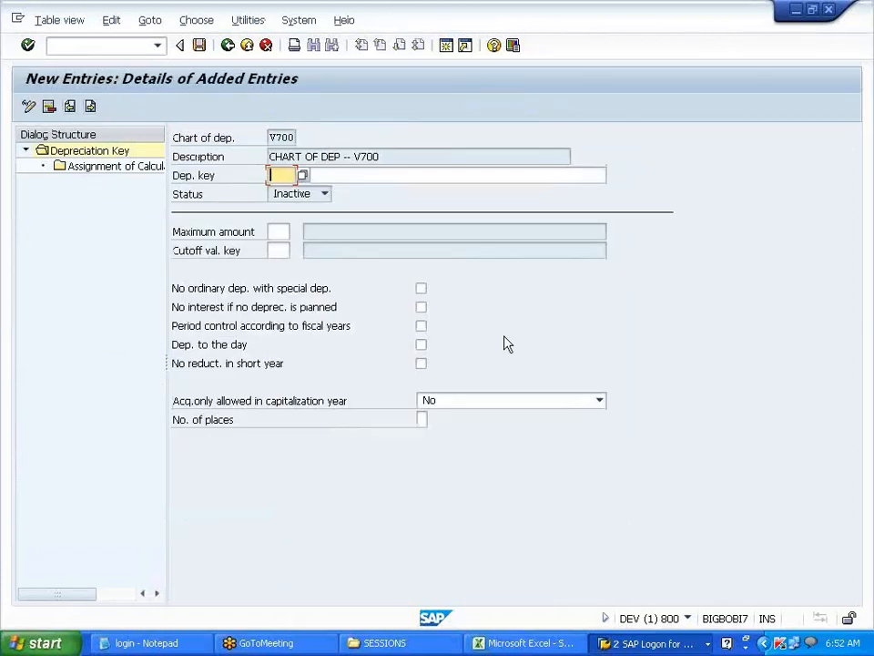
{"action": "left_click", "coordinate": [381, 175]}
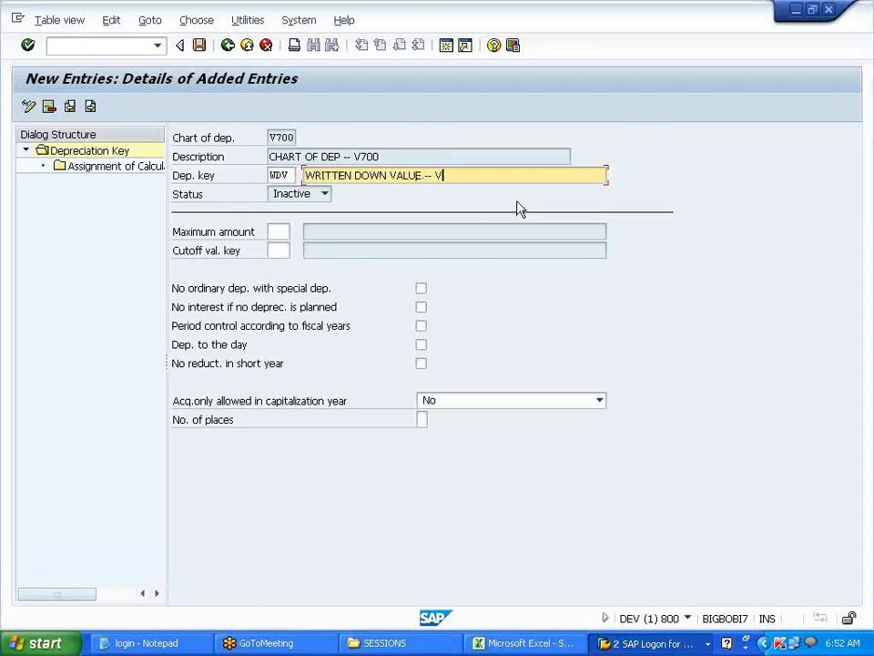
{"action": "left_click", "coordinate": [278, 232]}
{"action": "left_click", "coordinate": [278, 247]}
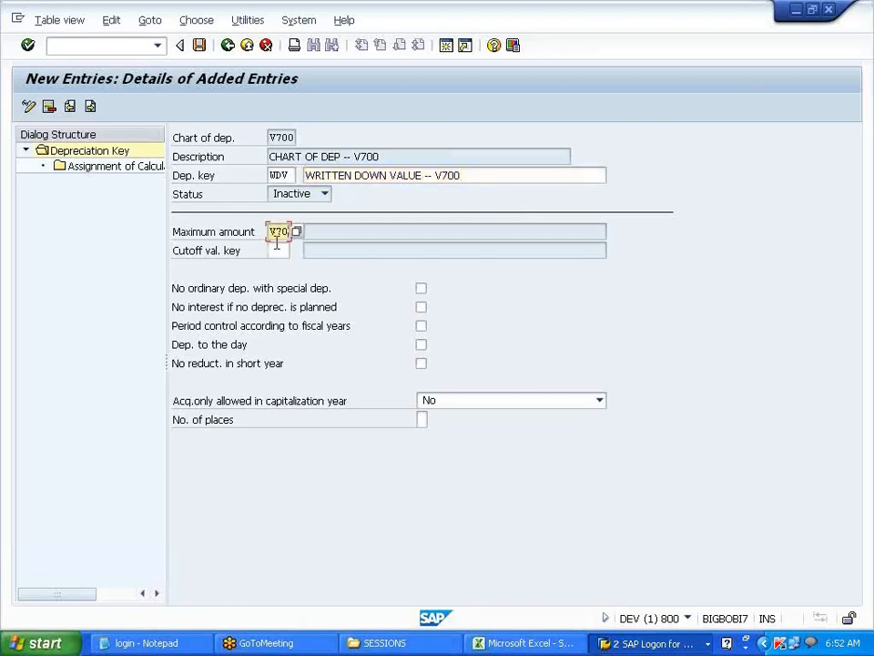
{"action": "double_click", "coordinate": [126, 167]}
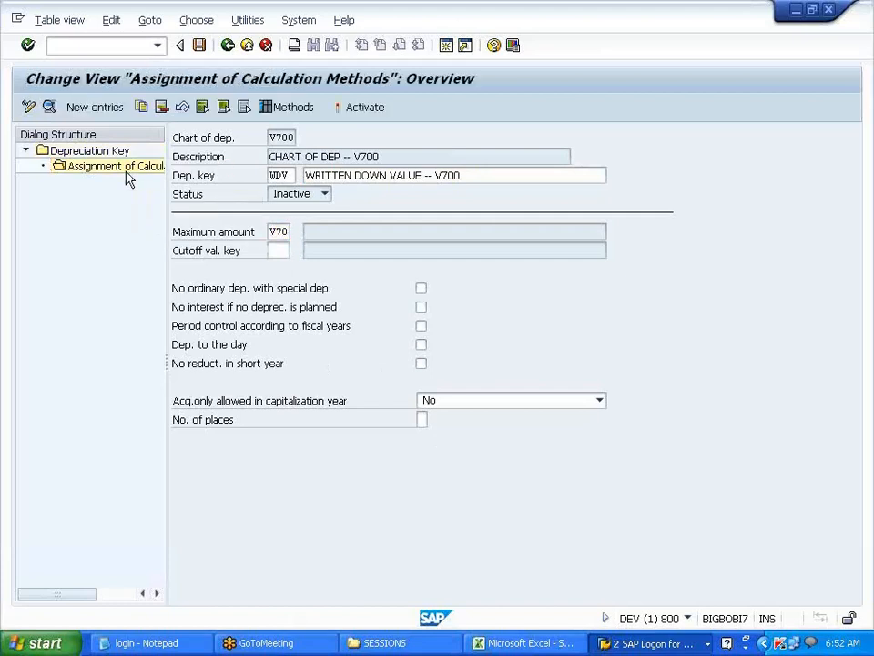
- Assign WDV ordinary depreciation from the start with base method 0012, period control VPC, multilevel SLM
{"action": "left_click", "coordinate": [117, 108]}
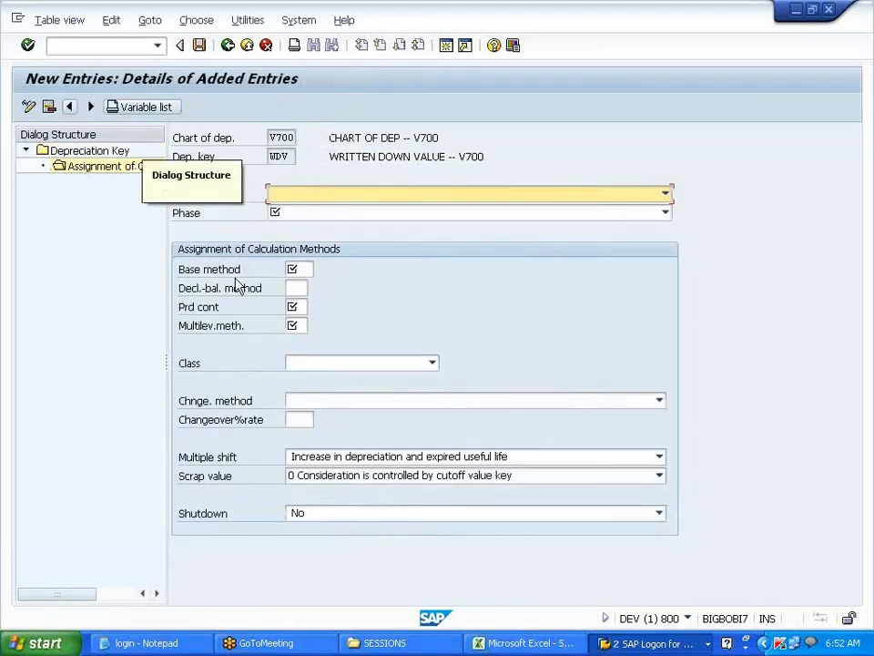
{"action": "left_click", "coordinate": [369, 196]}
{"action": "left_click", "coordinate": [357, 210]}
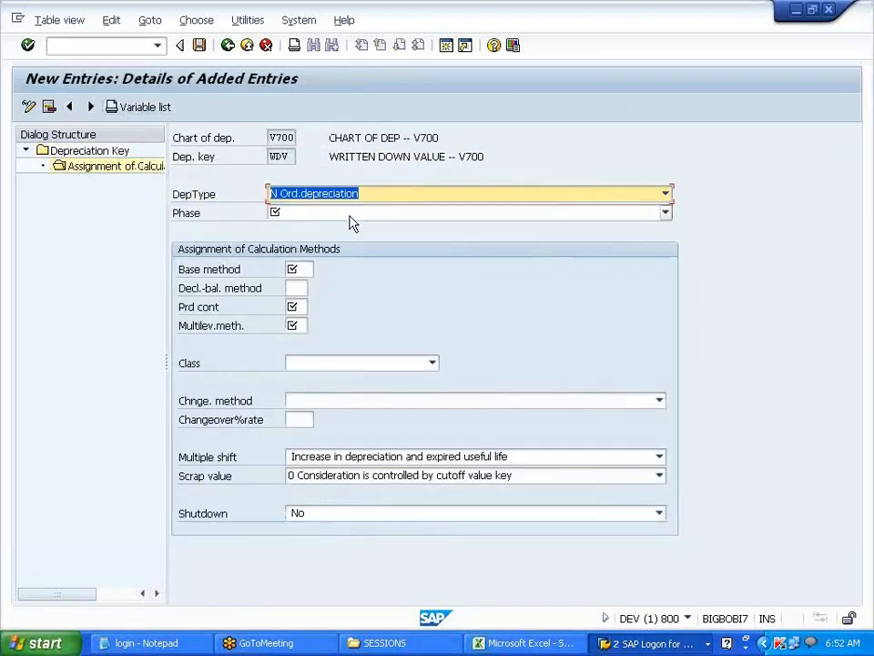
{"action": "left_click", "coordinate": [353, 214]}
{"action": "left_click", "coordinate": [344, 229]}
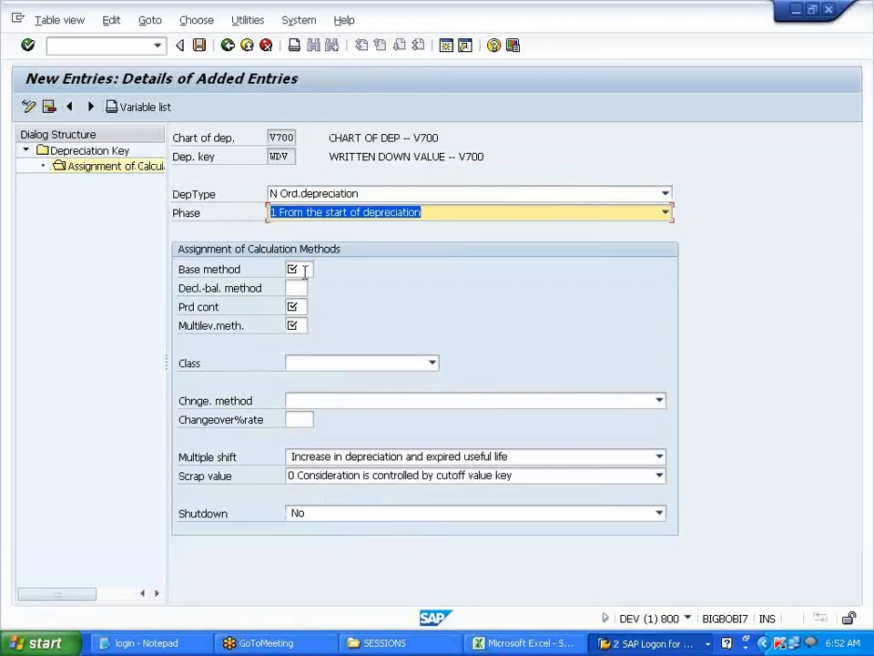
{"action": "left_click", "coordinate": [303, 267]}
{"action": "left_click", "coordinate": [305, 288]}
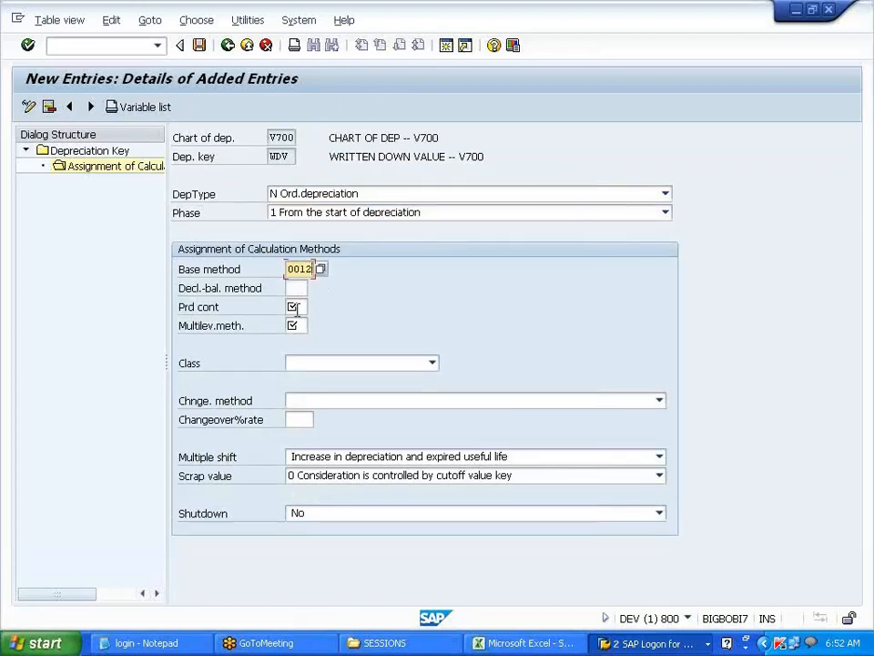
{"action": "left_click", "coordinate": [297, 308]}
{"action": "left_click", "coordinate": [297, 325]}
{"action": "left_click", "coordinate": [294, 325]}
{"action": "left_click", "coordinate": [294, 325]}
{"action": "left_click", "coordinate": [300, 342]}
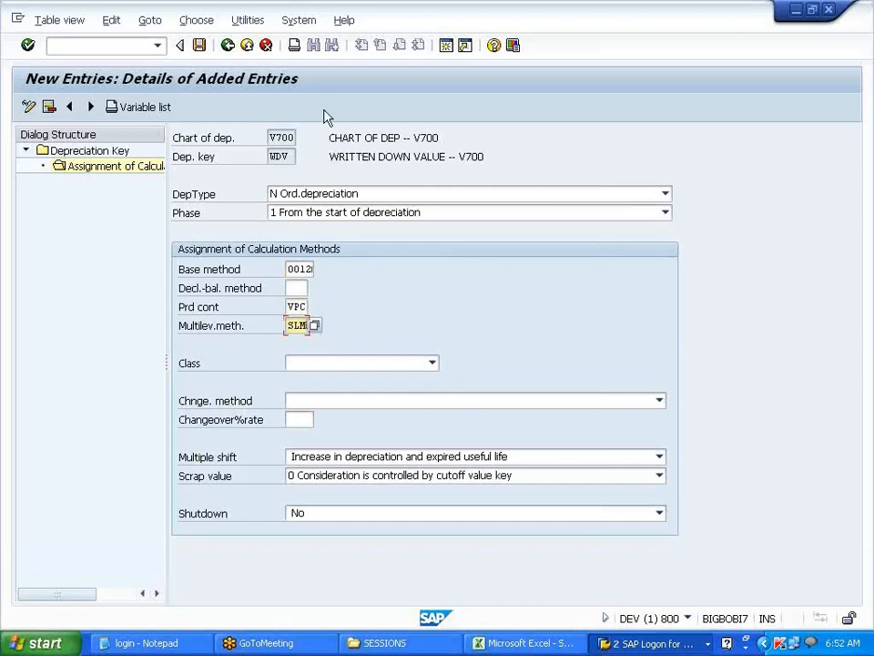
- Save the WDV assignment under the customizing request and return to the depreciation key overview
{"action": "left_click", "coordinate": [200, 46]}
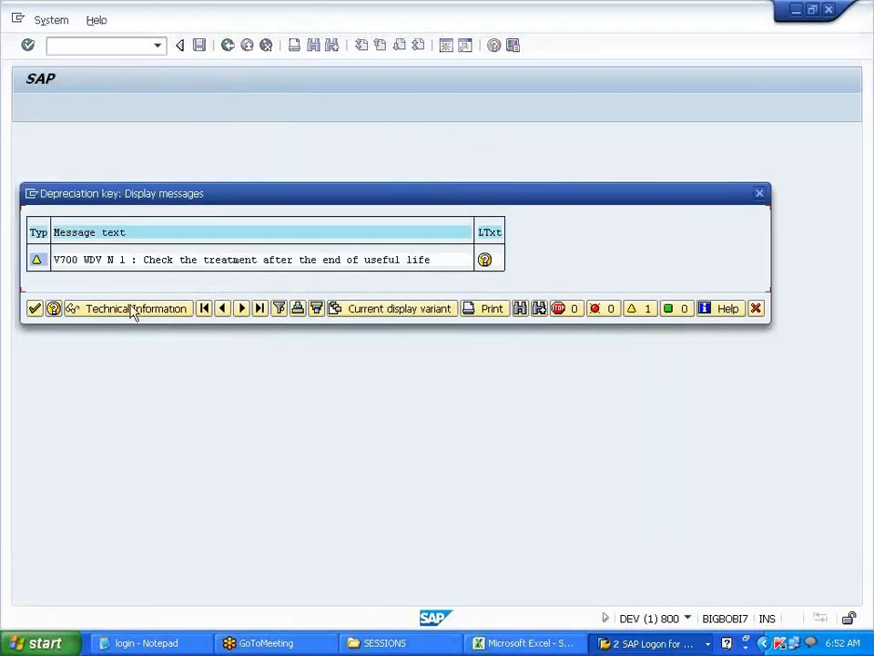
{"action": "left_click", "coordinate": [35, 309]}
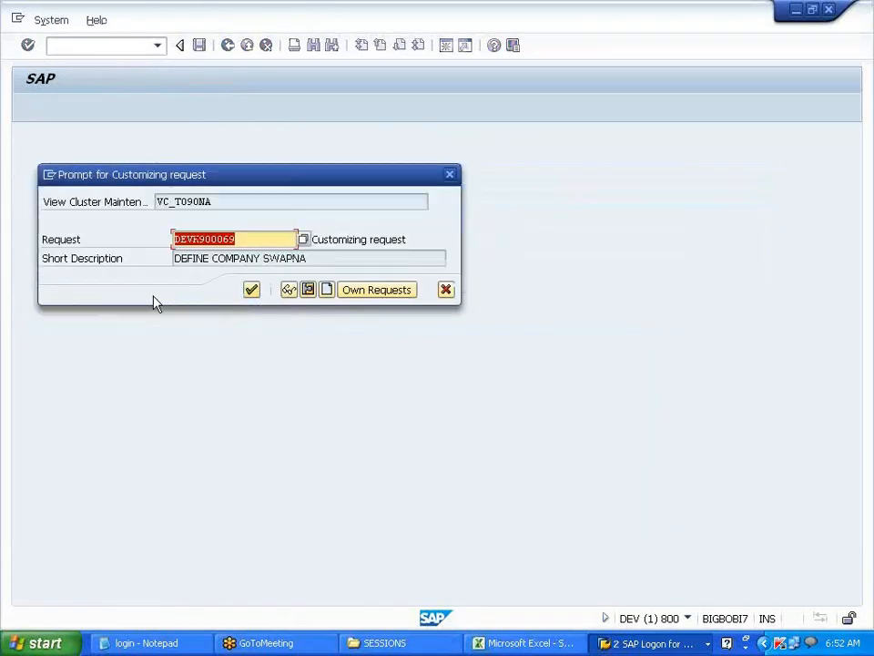
{"action": "left_click", "coordinate": [254, 294]}
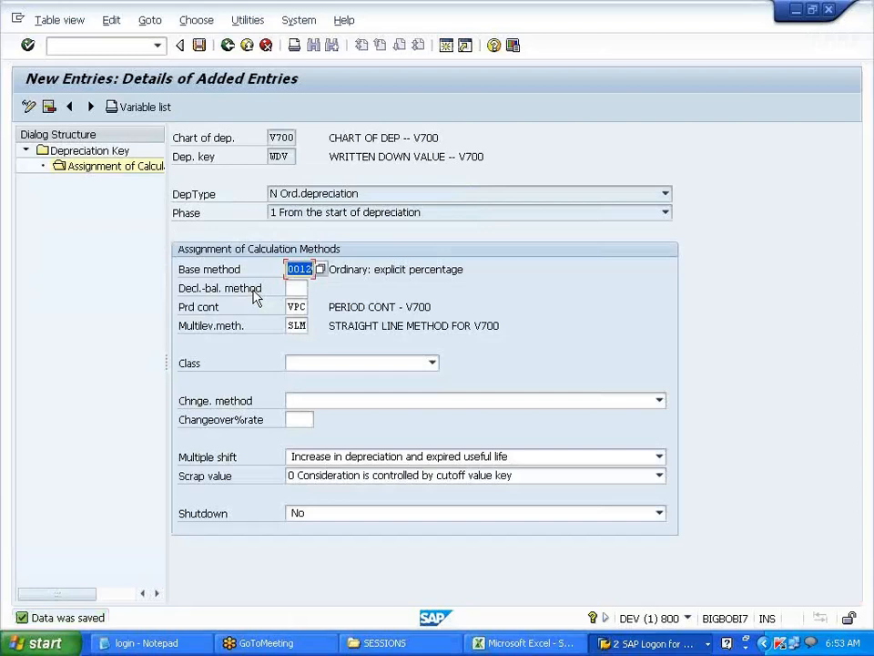
{"action": "left_click", "coordinate": [228, 45]}
{"action": "left_click", "coordinate": [227, 46]}
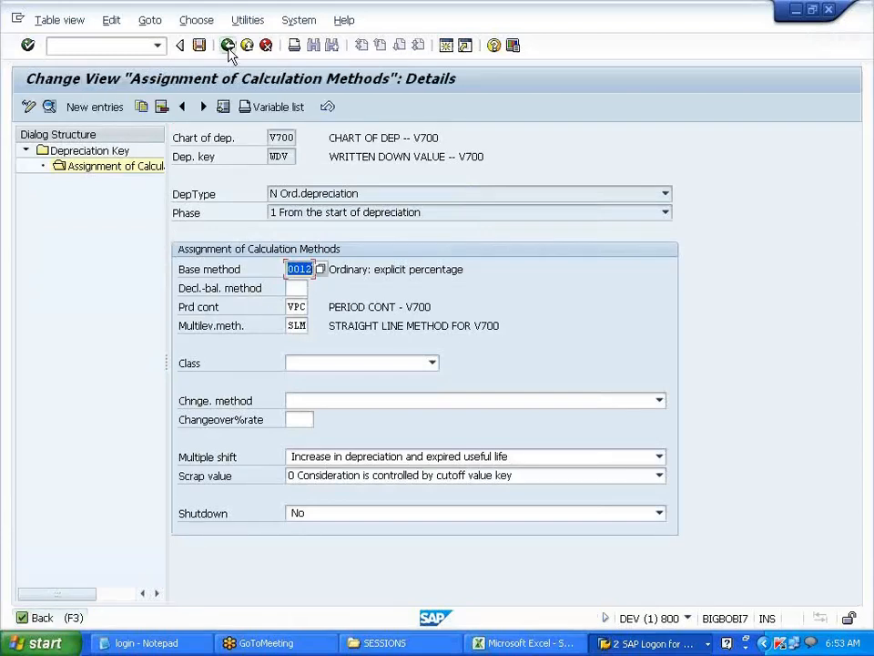
{"action": "left_click", "coordinate": [227, 48]}
{"action": "left_click", "coordinate": [227, 48]}
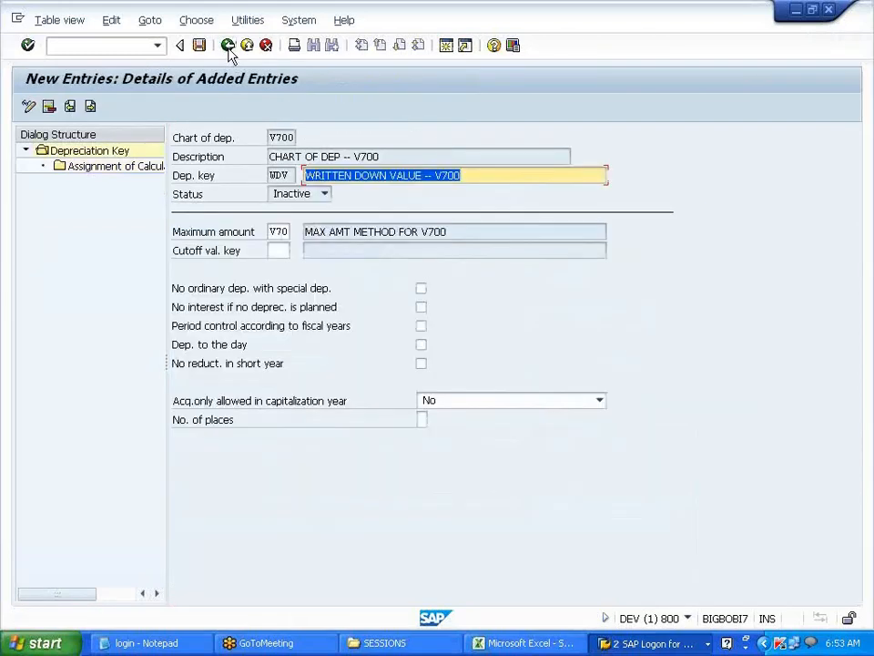
{"action": "left_click", "coordinate": [228, 47]}
- Activate depreciation key WDV and save it
{"action": "left_click", "coordinate": [178, 194]}
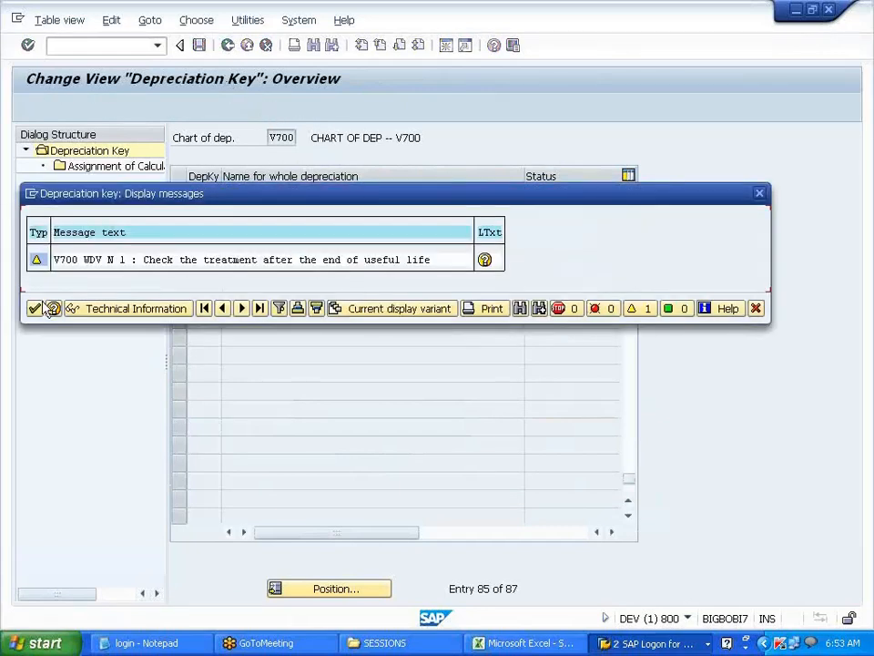
{"action": "left_click", "coordinate": [35, 308]}
{"action": "left_click", "coordinate": [199, 45]}
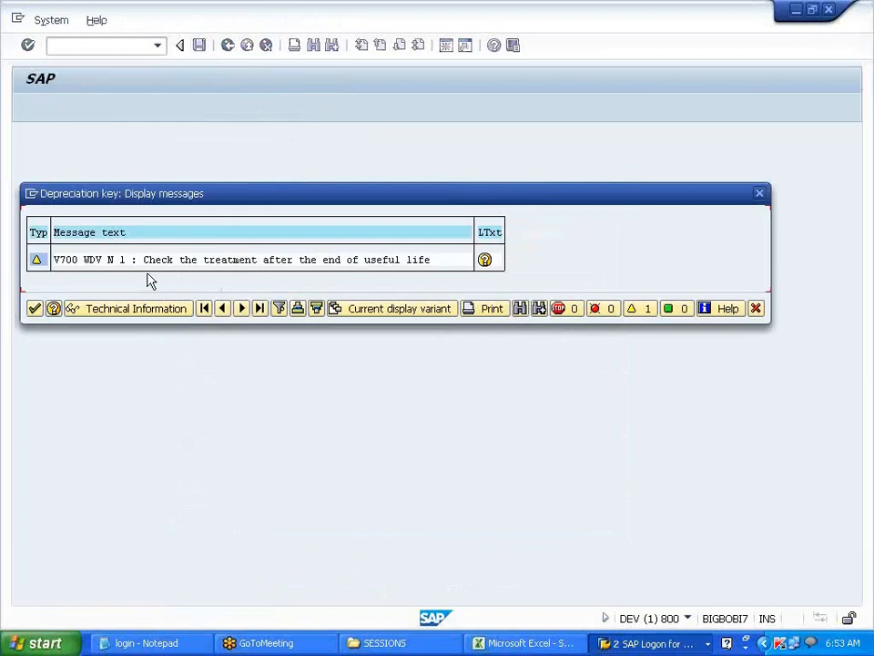
{"action": "left_click", "coordinate": [34, 309]}
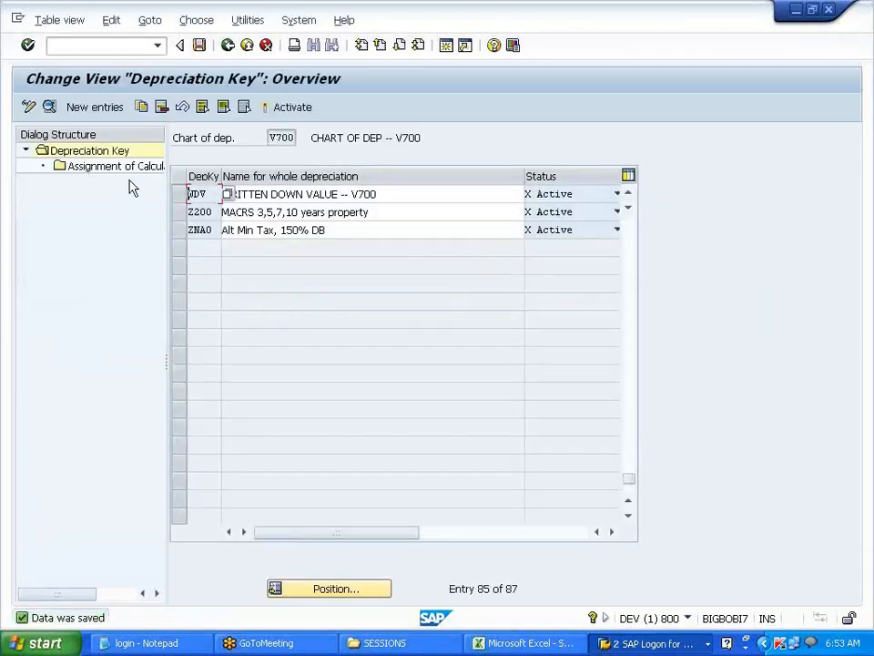
- Enter new depreciation key USL, 'USEFUL LIFE --- V700', with maximum amount method V70
{"action": "left_click", "coordinate": [88, 114]}
{"action": "type", "text": "USL"}
{"action": "key", "text": "Tab"}
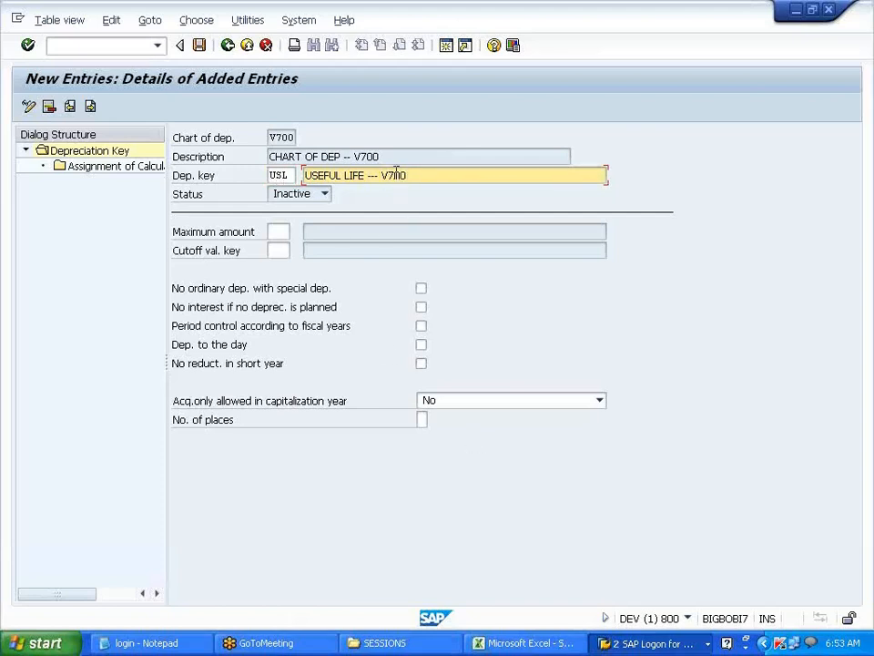
{"action": "left_click", "coordinate": [274, 233]}
{"action": "type", "text": "V70"}
{"action": "left_click", "coordinate": [125, 169]}
- Add a calculation-method assignment for ordinary depreciation, phase from start of depreciation
{"action": "double_click", "coordinate": [126, 172]}
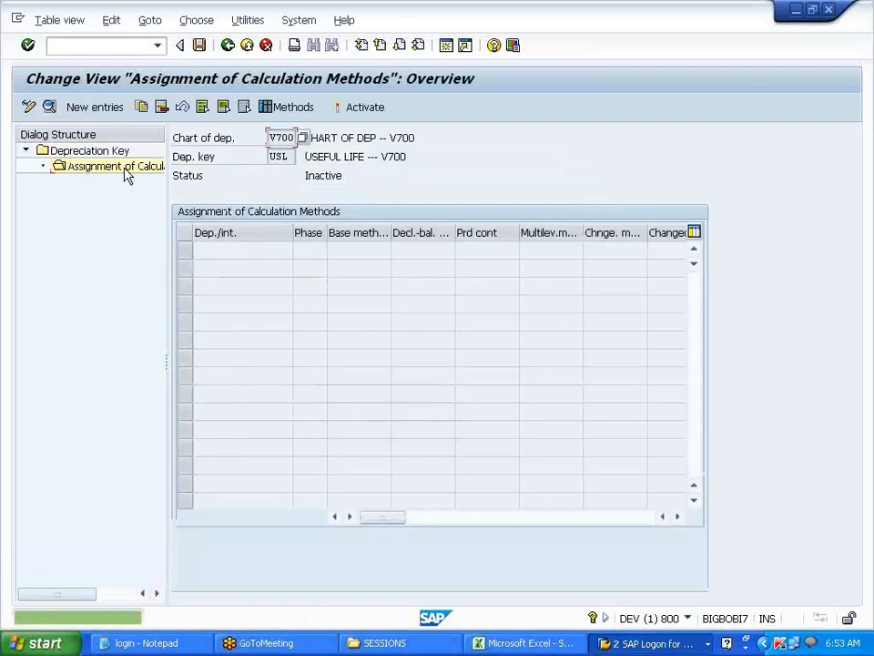
{"action": "left_click", "coordinate": [90, 107]}
{"action": "left_click", "coordinate": [310, 195]}
{"action": "left_click", "coordinate": [313, 207]}
{"action": "left_click", "coordinate": [312, 213]}
{"action": "left_click", "coordinate": [310, 229]}
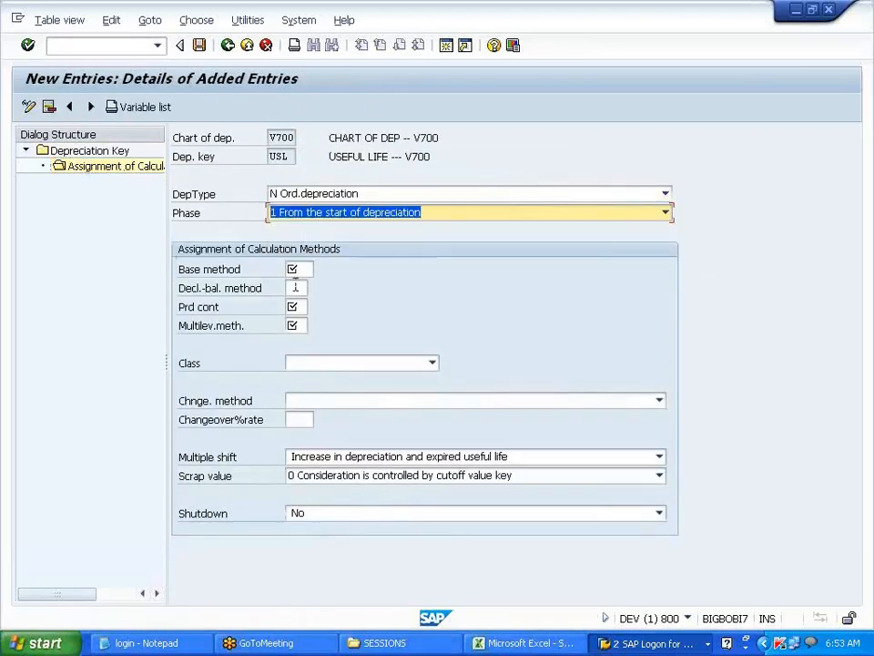
- Set base method 0011, period control VPC and multi-level method SLM in the assignment
{"action": "left_click", "coordinate": [295, 270]}
{"action": "left_click", "coordinate": [300, 284]}
{"action": "left_click", "coordinate": [299, 306]}
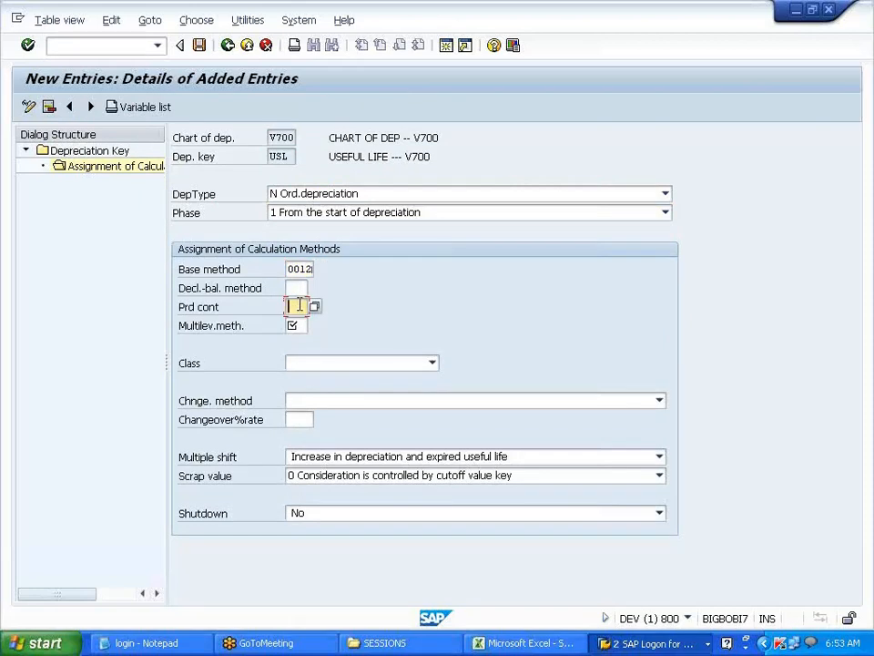
{"action": "left_click", "coordinate": [302, 271]}
{"action": "left_click", "coordinate": [317, 271]}
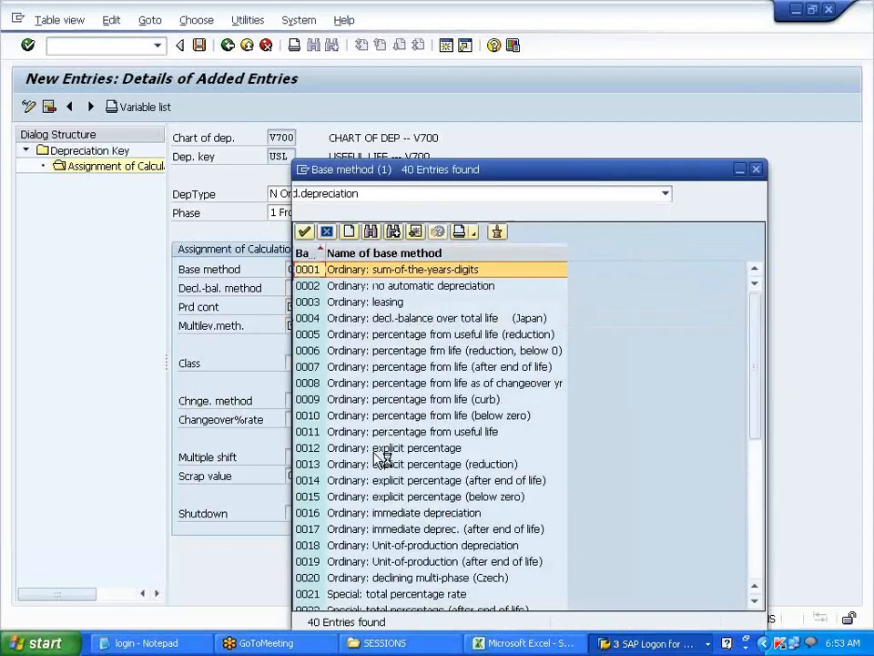
{"action": "left_click", "coordinate": [396, 434]}
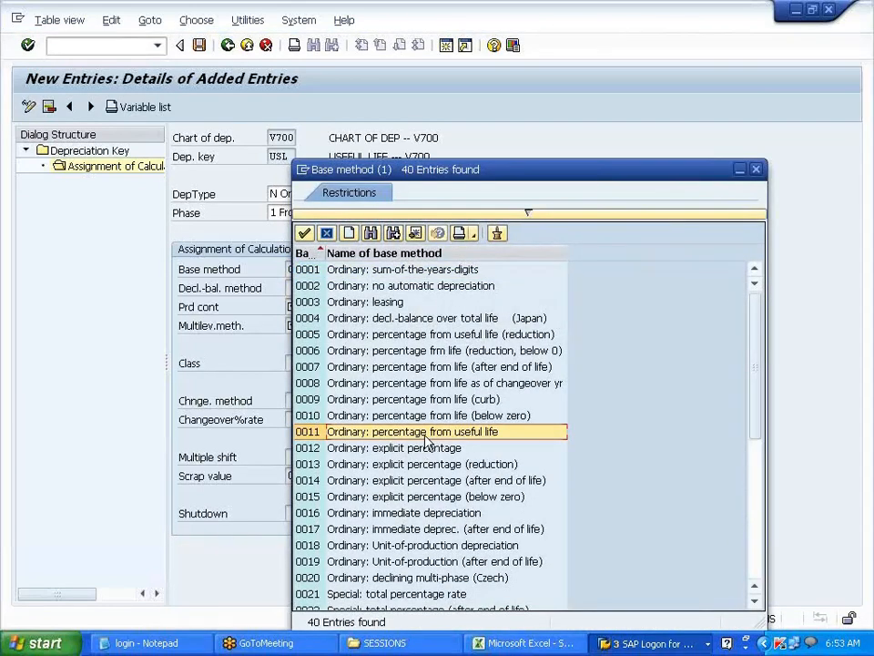
{"action": "double_click", "coordinate": [424, 433]}
{"action": "left_click", "coordinate": [295, 306]}
{"action": "left_click", "coordinate": [298, 323]}
{"action": "left_click", "coordinate": [298, 343]}
- Save the assignment, correcting the multi-level method to USL after the error
{"action": "left_click", "coordinate": [199, 45]}
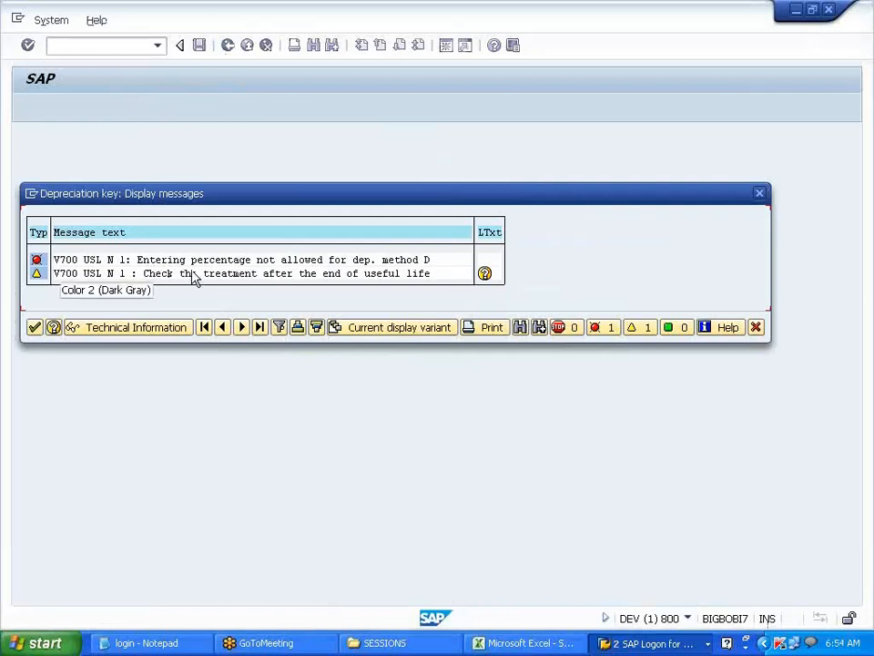
{"action": "left_click", "coordinate": [759, 195]}
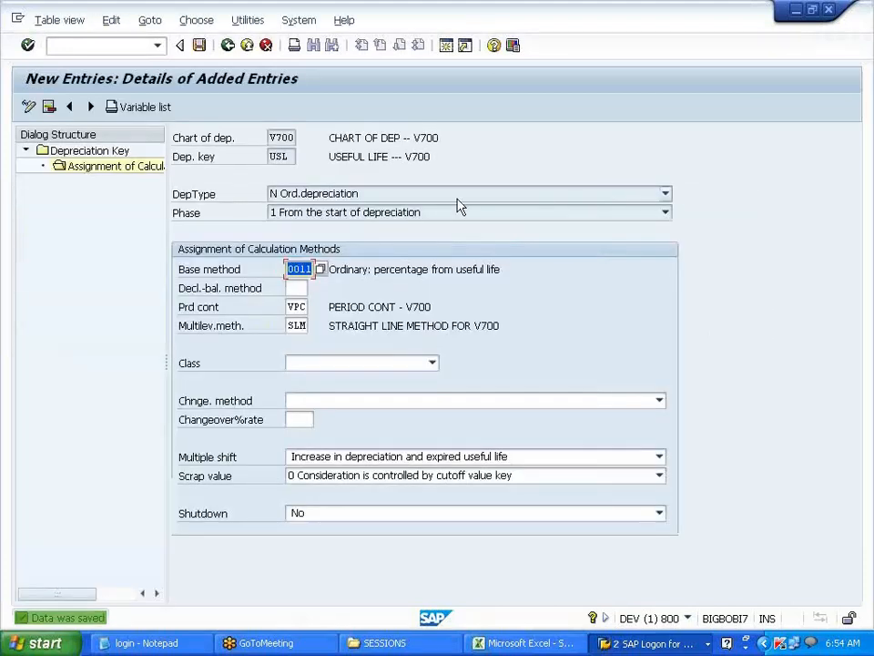
{"action": "left_click", "coordinate": [301, 325]}
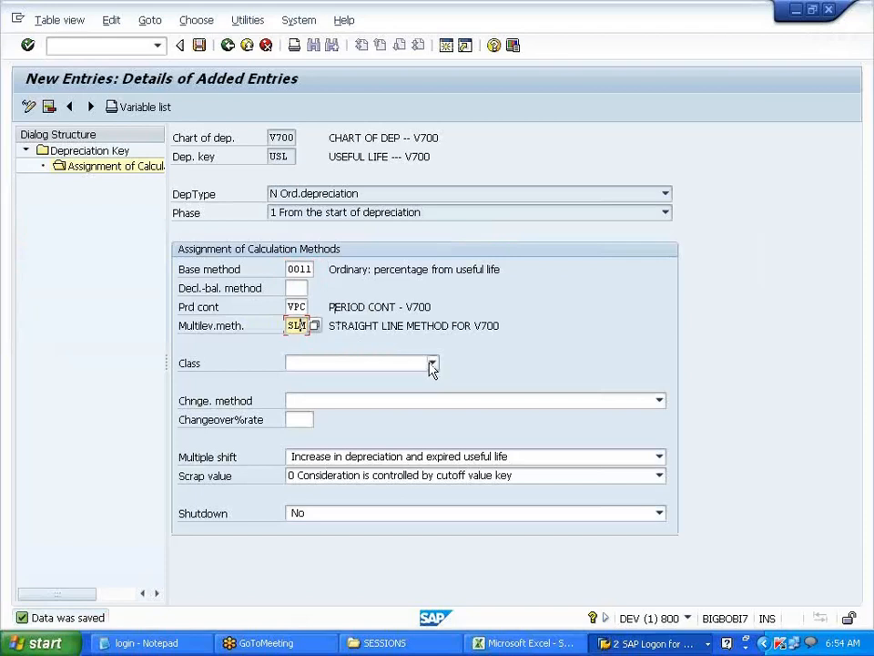
{"action": "key", "text": "BackSpace"}
{"action": "type", "text": "USL"}
{"action": "key", "text": "Return"}
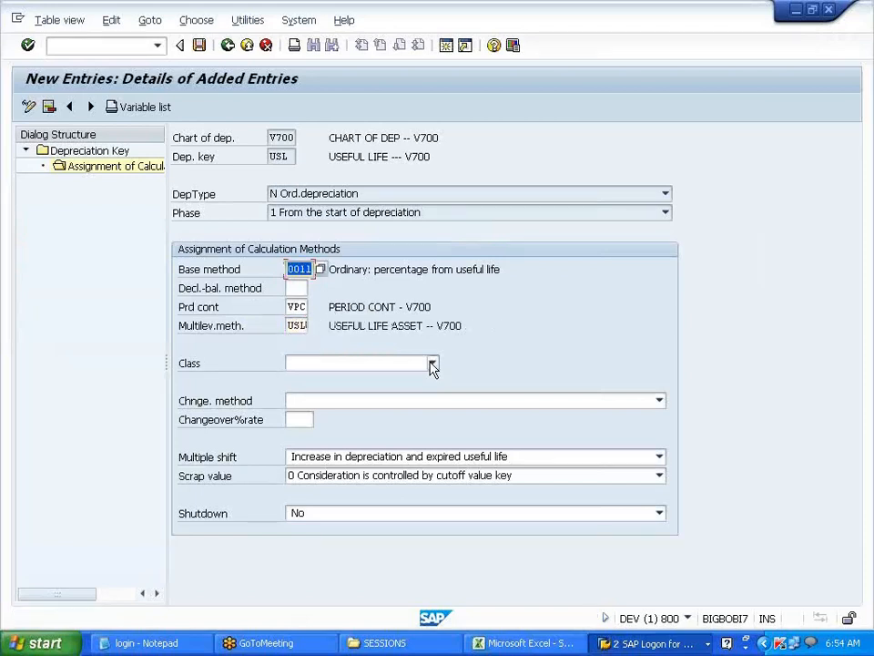
{"action": "left_click", "coordinate": [199, 46]}
{"action": "left_click", "coordinate": [33, 307]}
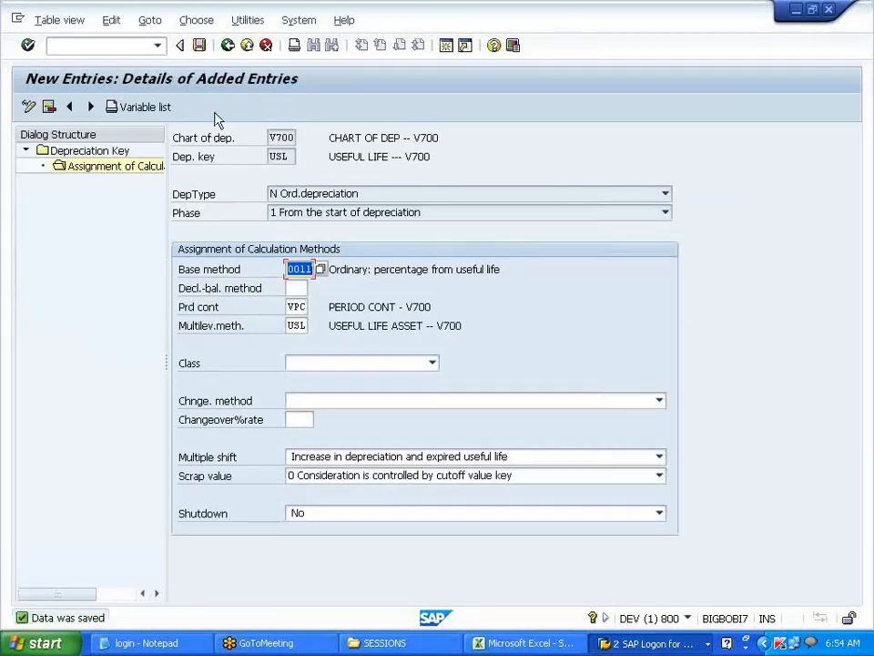
- Return to the depreciation key overview and activate key USL
{"action": "left_click", "coordinate": [228, 46]}
{"action": "left_click", "coordinate": [228, 46]}
{"action": "left_click", "coordinate": [227, 46]}
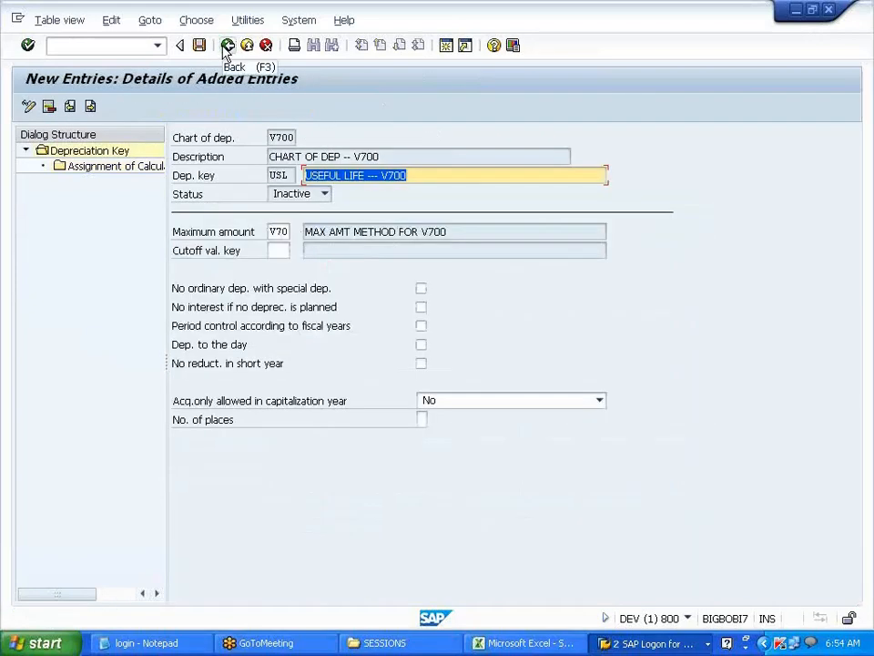
{"action": "left_click", "coordinate": [227, 45]}
{"action": "left_click", "coordinate": [180, 194]}
{"action": "left_click", "coordinate": [277, 106]}
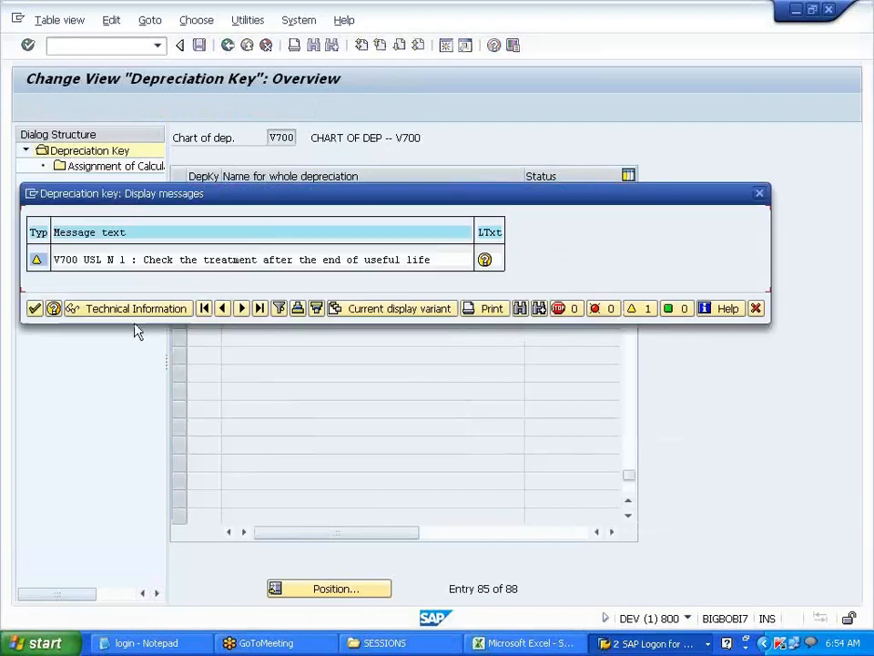
{"action": "left_click", "coordinate": [33, 309]}
- Save the activated USL key and return to the IMG tree
{"action": "left_click", "coordinate": [228, 45]}
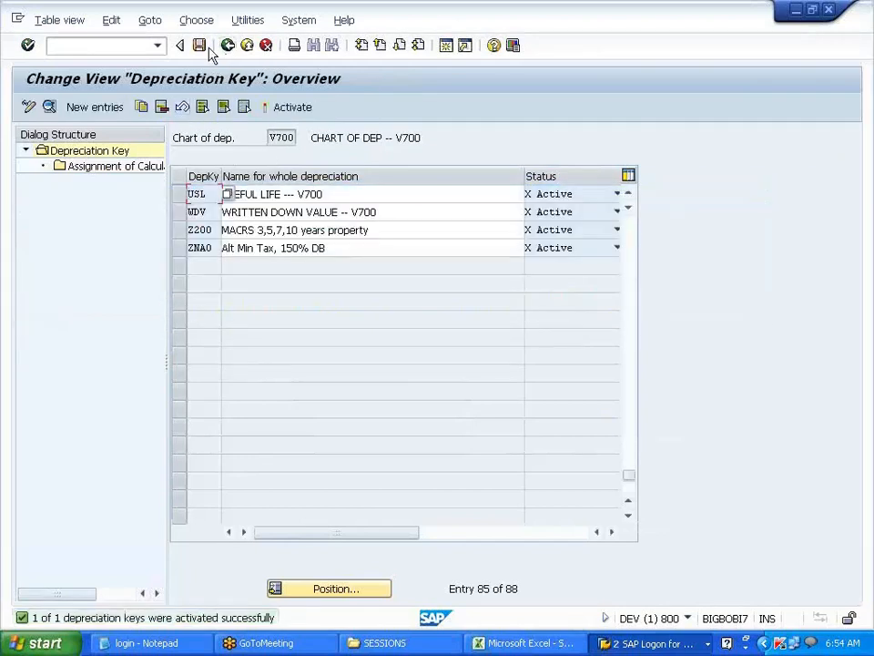
{"action": "left_click", "coordinate": [200, 46]}
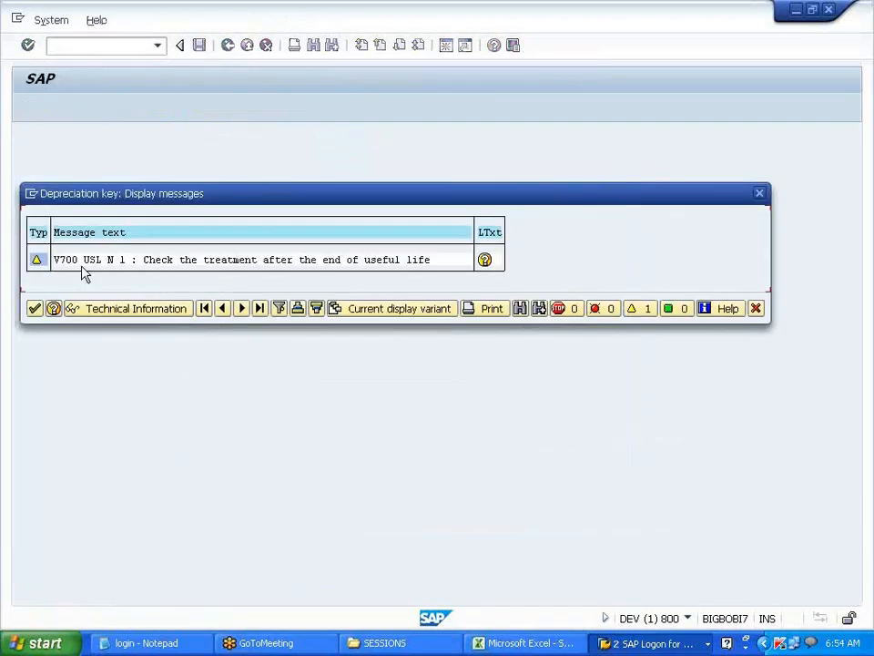
{"action": "left_click", "coordinate": [35, 309]}
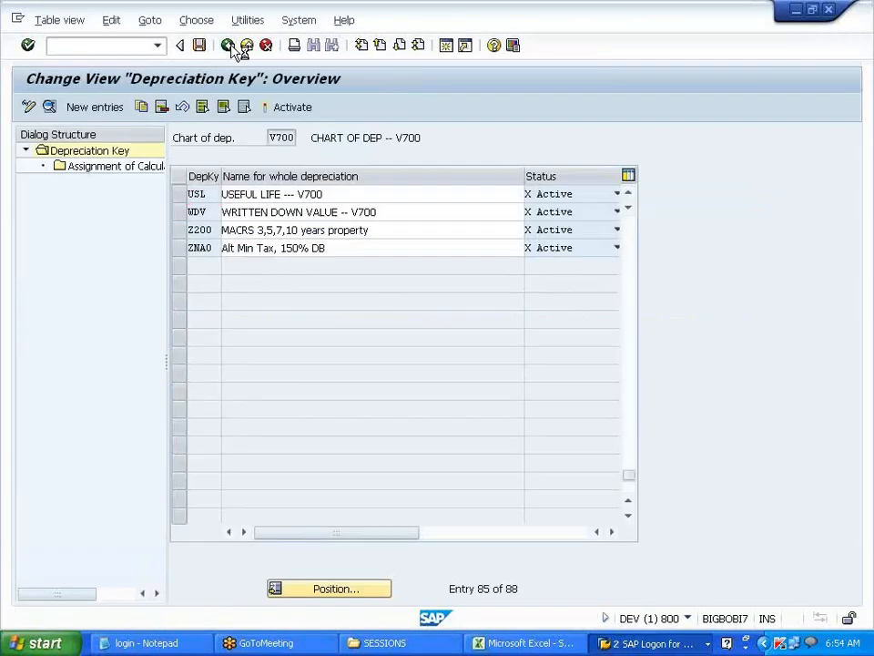
{"action": "left_click", "coordinate": [229, 45]}
{"action": "left_click", "coordinate": [551, 646]}
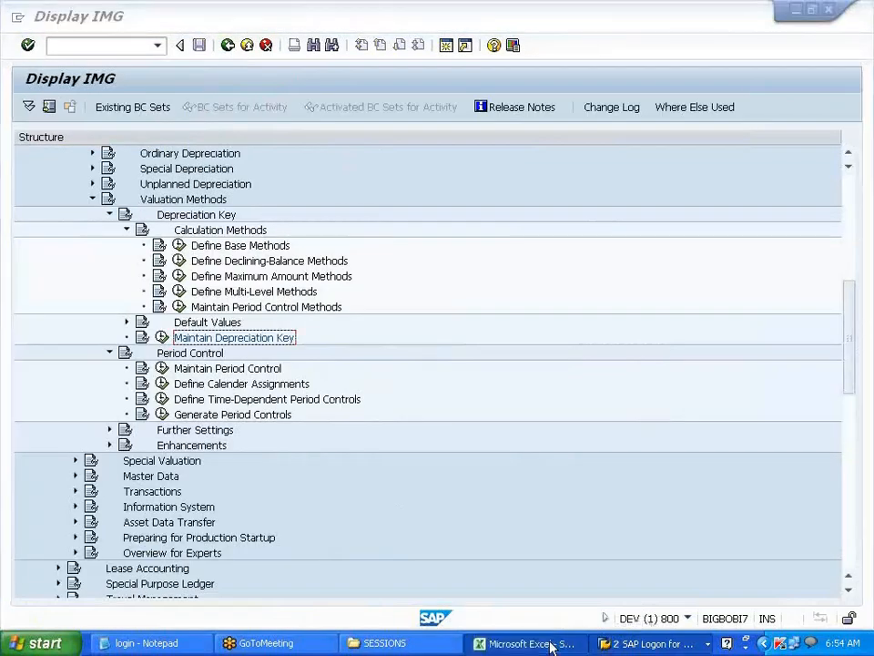
- Enter SLM, WDV and USL into cells E125 through G125 of the ASSET notes
{"action": "scroll", "coordinate": [319, 419], "scroll_direction": "up", "scroll_amount": 2}
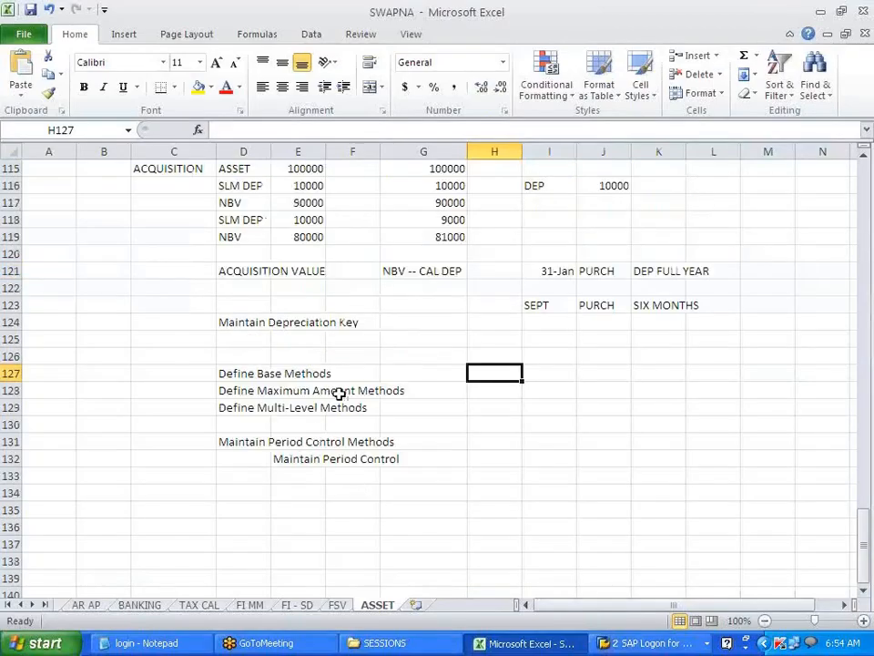
{"action": "left_click", "coordinate": [304, 341]}
{"action": "type", "text": "SLM"}
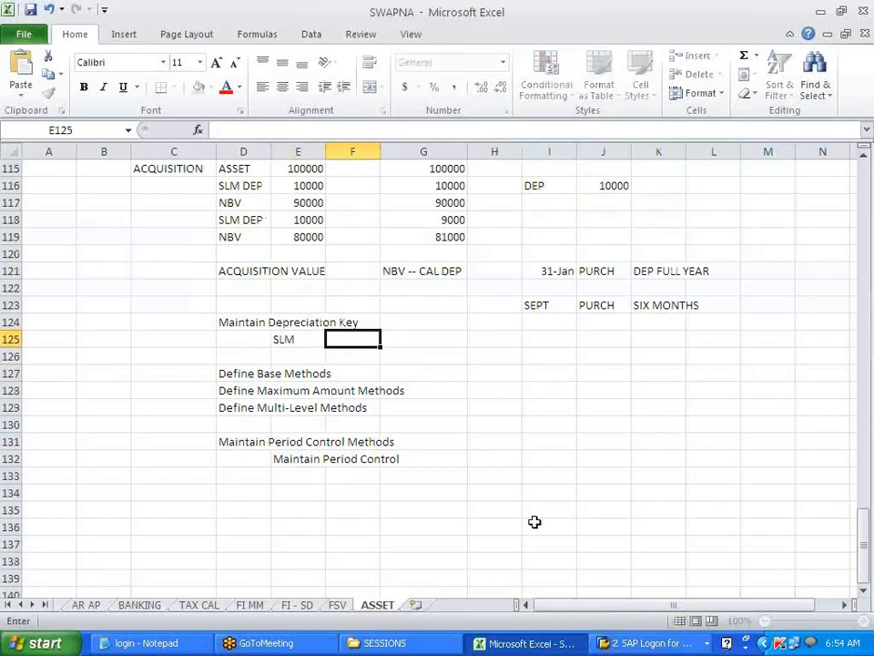
{"action": "key", "text": "Tab"}
{"action": "type", "text": "WDV"}
{"action": "key", "text": "Tab"}
{"action": "type", "text": "U"}
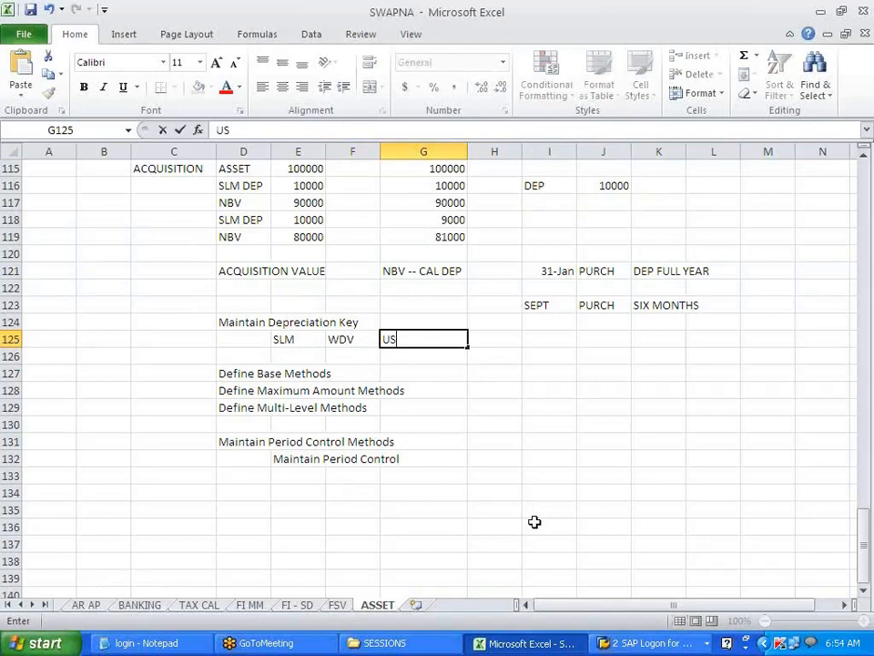
{"action": "type", "text": "SL"}
{"action": "left_click", "coordinate": [536, 513]}
{"action": "left_click", "coordinate": [415, 337]}
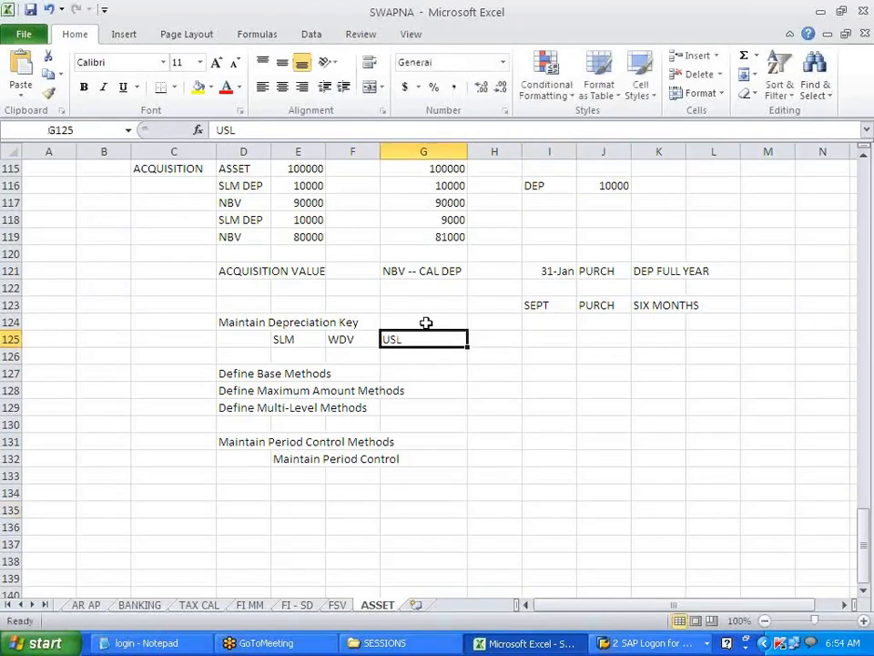
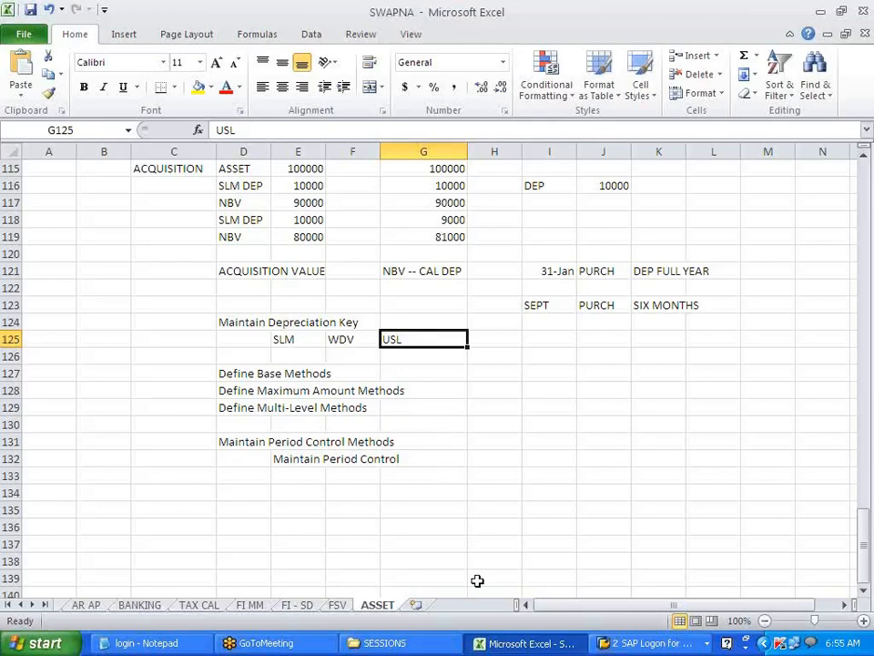
- Open the rates-of-depreciation-as-per-companies-act1956 PDF from D:\SESSIONS in Adobe Reader
{"action": "left_click", "coordinate": [449, 645]}
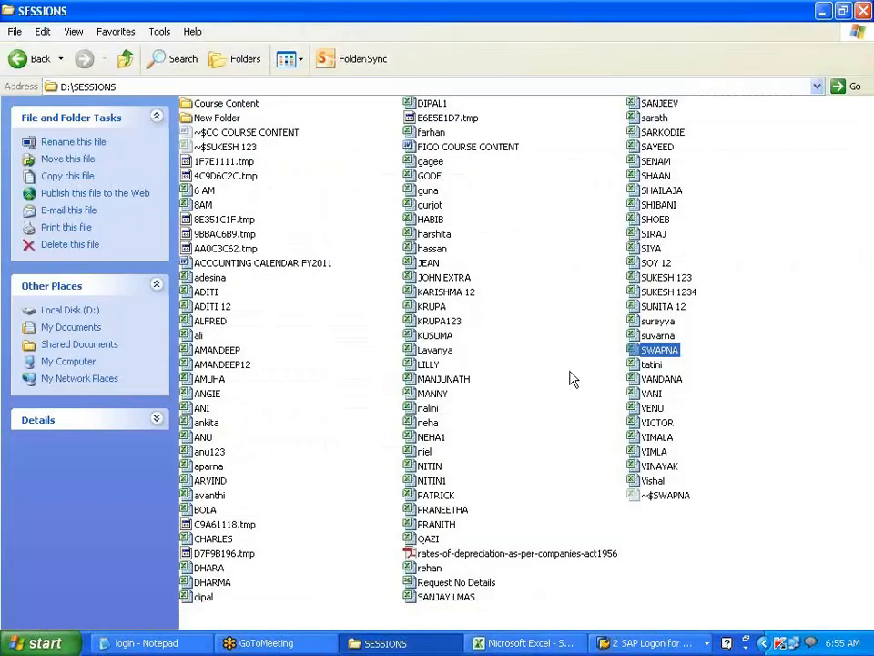
{"action": "left_click", "coordinate": [517, 556]}
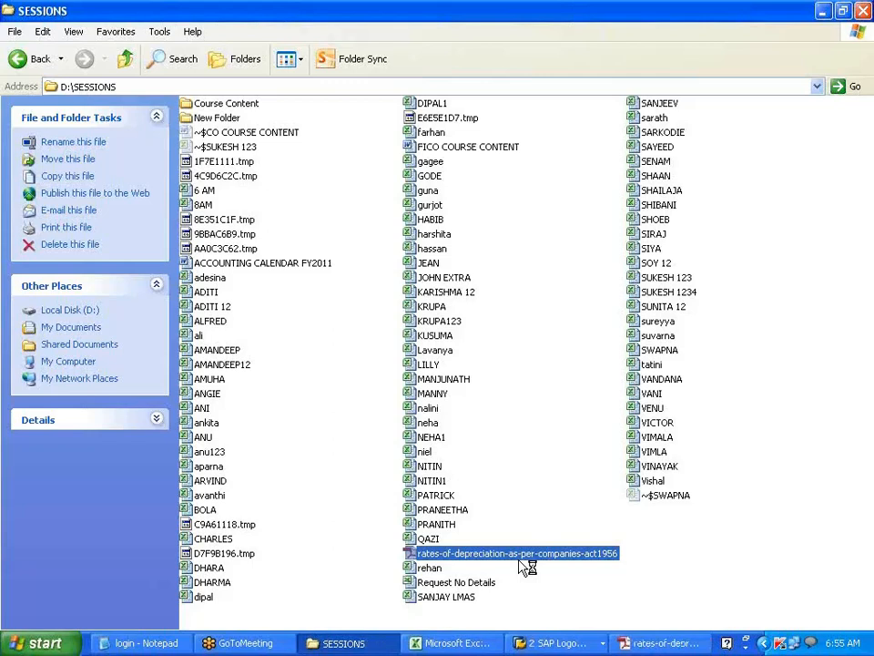
{"action": "left_click", "coordinate": [635, 643]}
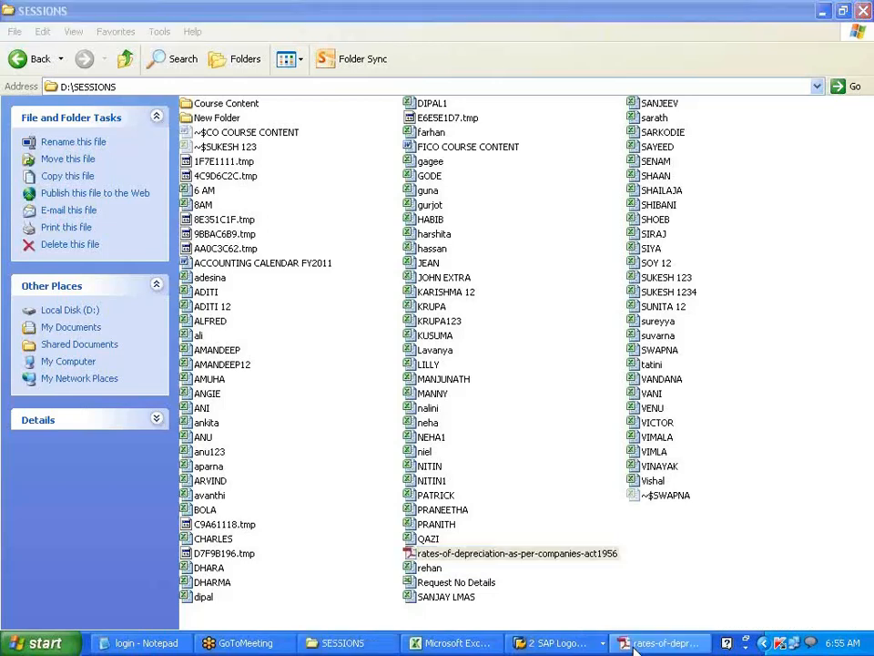
{"action": "left_click", "coordinate": [725, 13]}
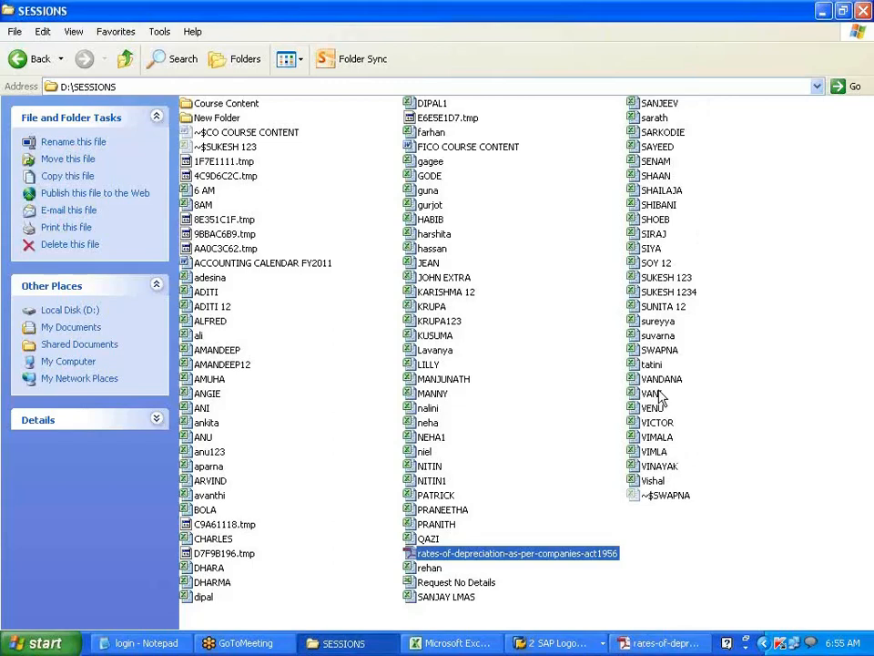
{"action": "left_click", "coordinate": [671, 647]}
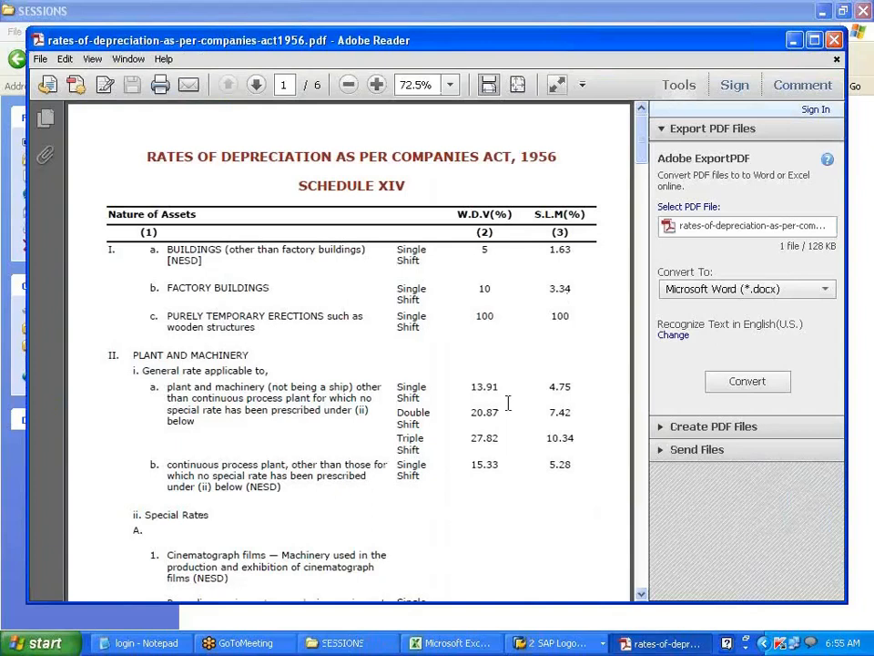
- Scroll through the Schedule XIV rate tables, close the PDF and minimize the SESSIONS folder
{"action": "scroll", "coordinate": [508, 402], "scroll_direction": "down", "scroll_amount": 15}
{"action": "scroll", "coordinate": [508, 402], "scroll_direction": "down", "scroll_amount": 15}
{"action": "scroll", "coordinate": [507, 403], "scroll_direction": "up", "scroll_amount": 4}
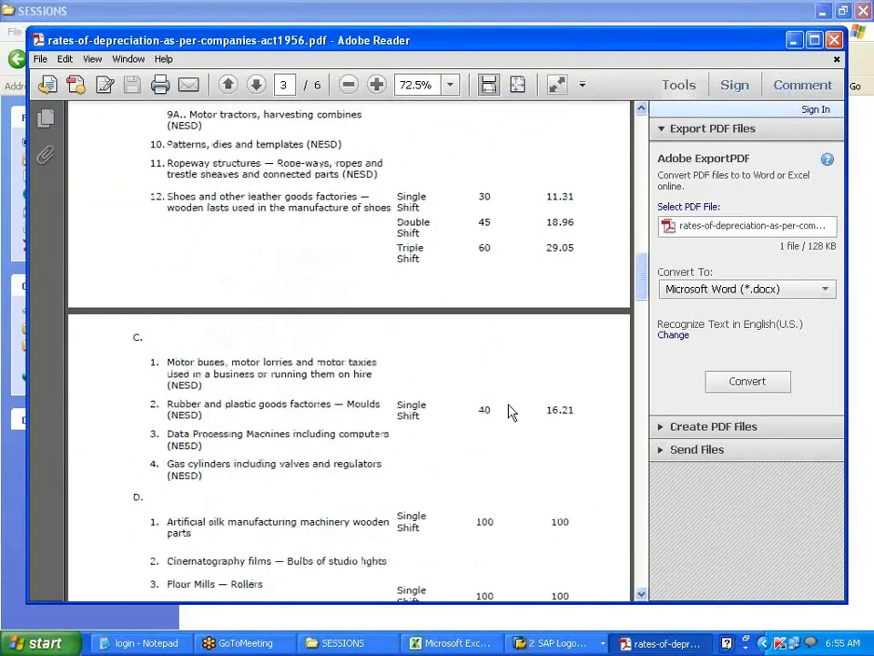
{"action": "scroll", "coordinate": [508, 411], "scroll_direction": "up", "scroll_amount": 20}
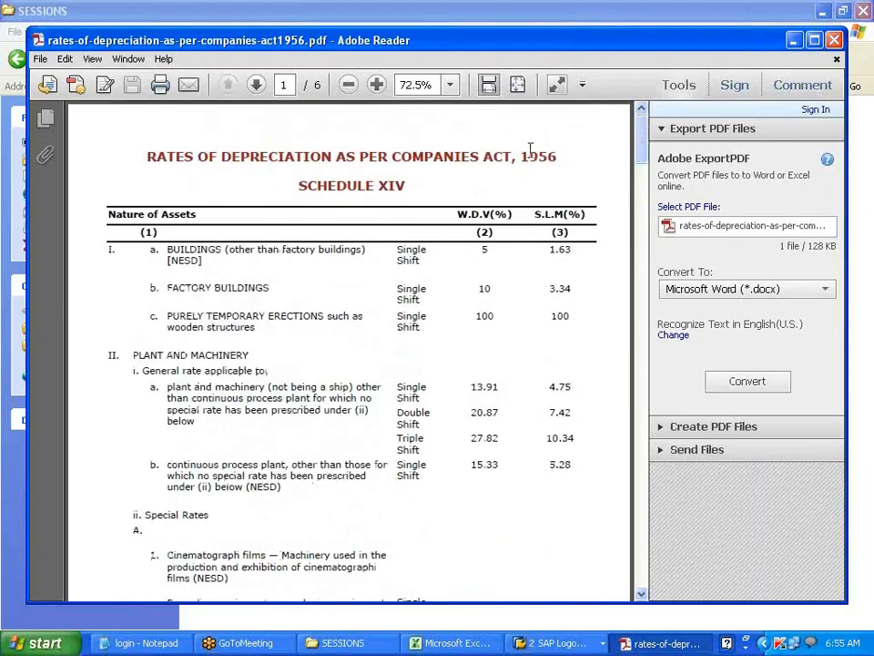
{"action": "left_click", "coordinate": [833, 40]}
{"action": "left_click", "coordinate": [823, 12]}
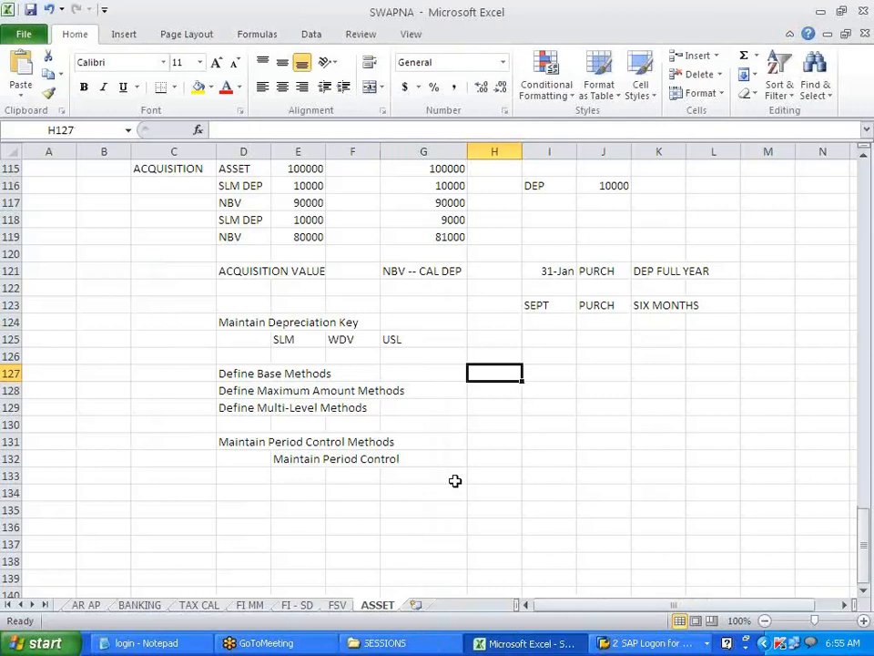
- In SAP's Display IMG, collapse Period Control, Calculation Methods, Depreciation Key and Valuation Methods
{"action": "left_click", "coordinate": [648, 643]}
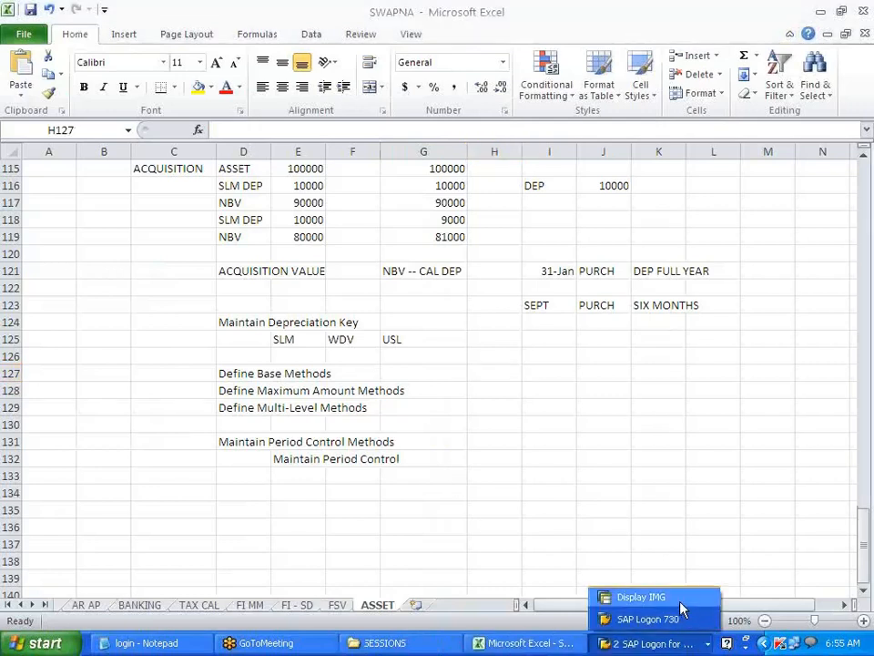
{"action": "left_click", "coordinate": [672, 597]}
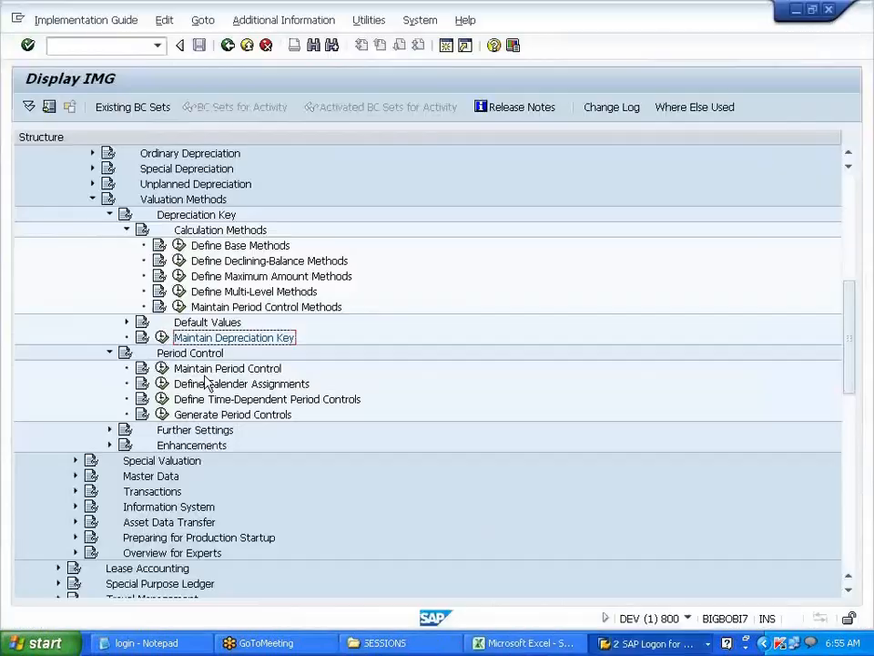
{"action": "left_click", "coordinate": [110, 353]}
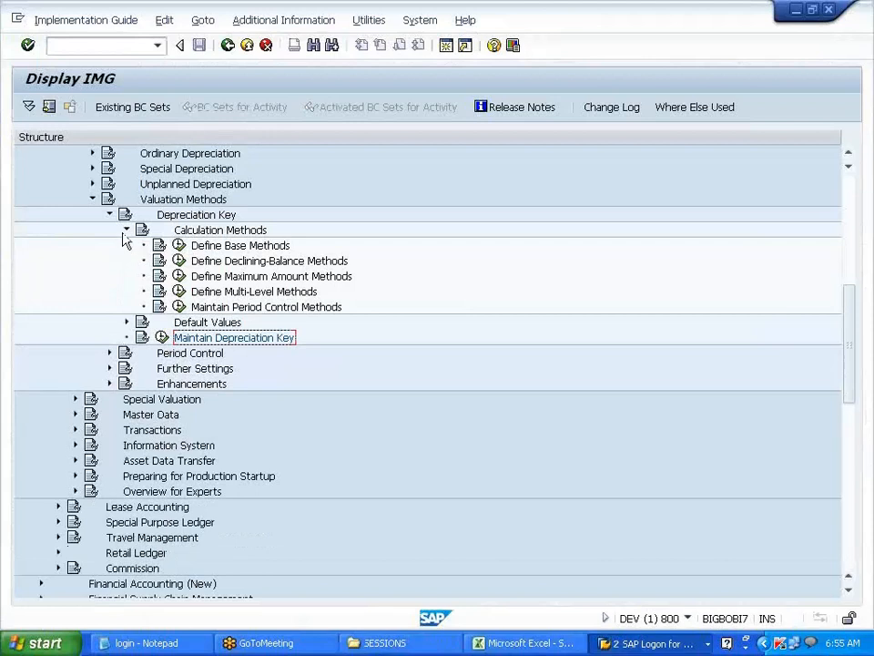
{"action": "left_click", "coordinate": [124, 229]}
{"action": "left_click", "coordinate": [109, 215]}
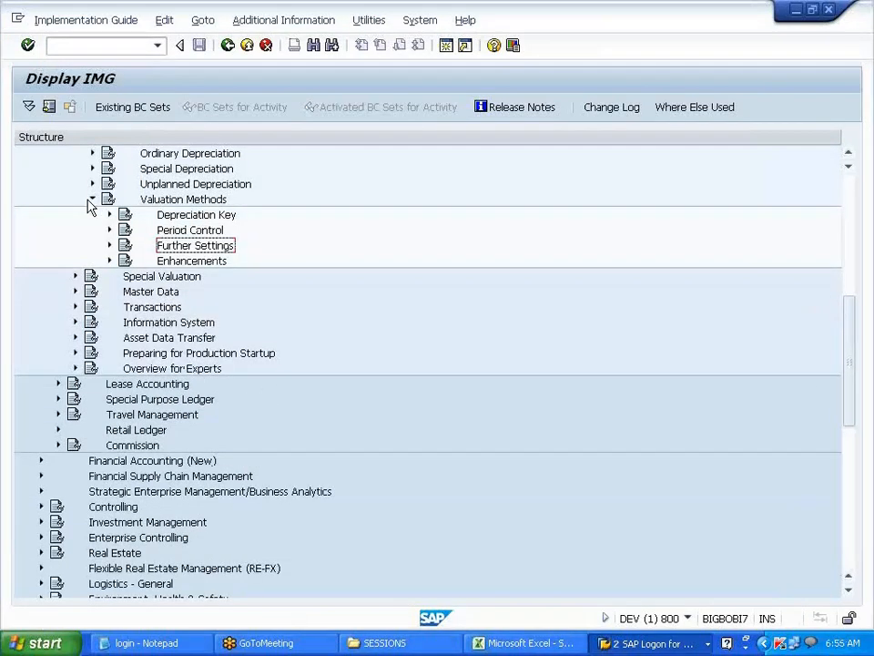
{"action": "left_click", "coordinate": [92, 199]}
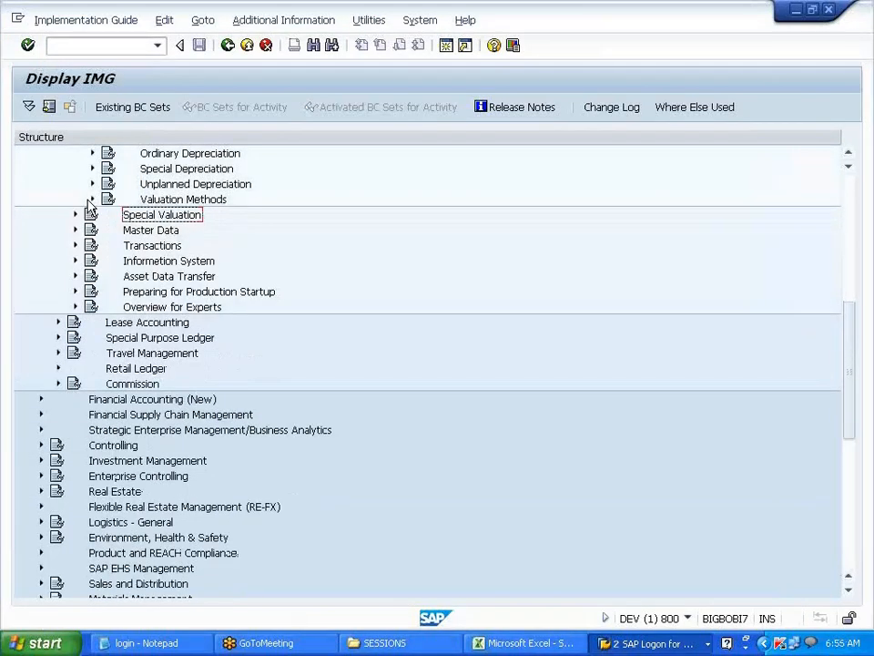
- Fill Excel cells G125 (USL) and E125 (SLM) green, then return to SAP
{"action": "left_click", "coordinate": [560, 646]}
{"action": "left_click", "coordinate": [393, 341]}
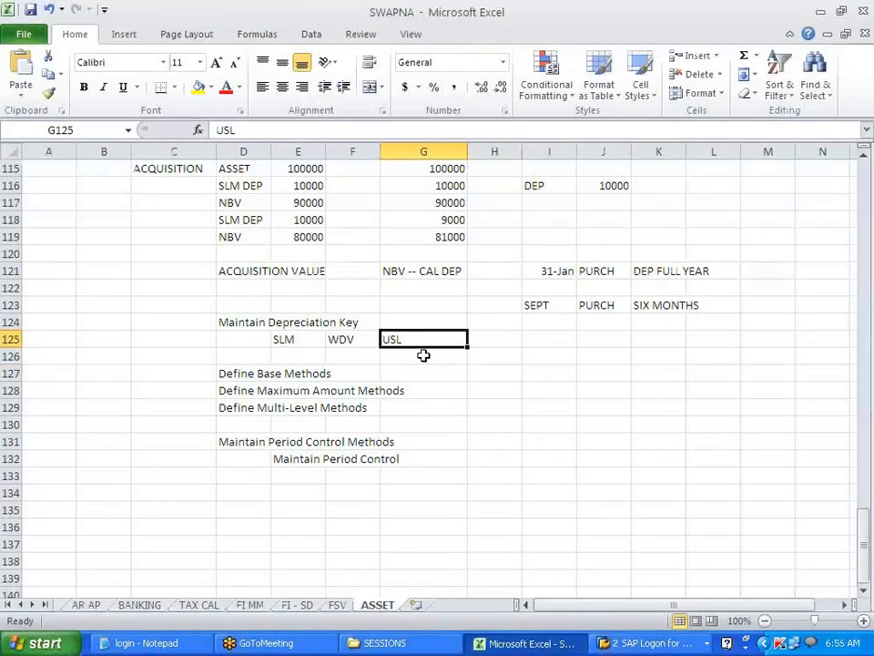
{"action": "left_click", "coordinate": [210, 87]}
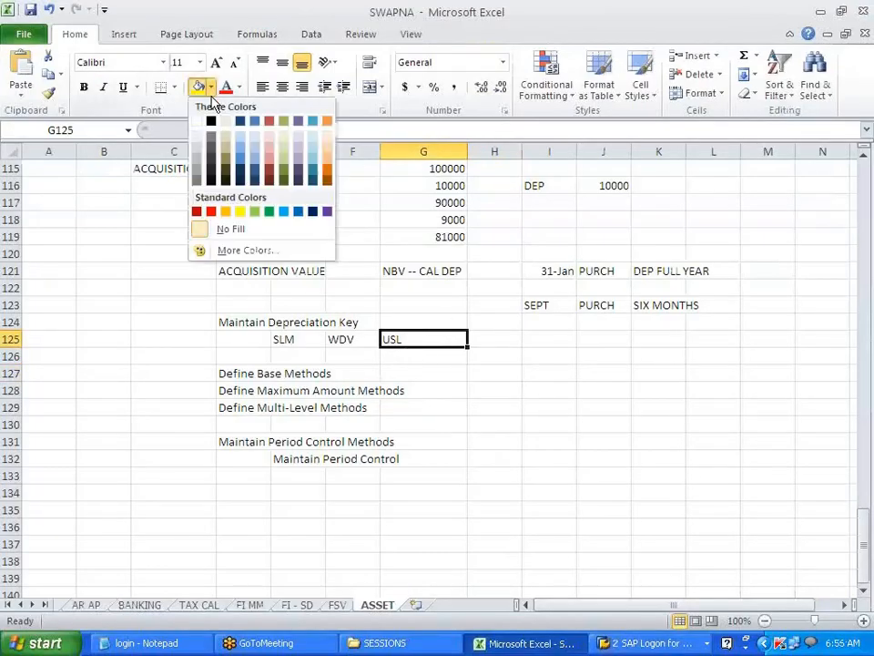
{"action": "left_click", "coordinate": [269, 213]}
{"action": "left_click", "coordinate": [299, 342]}
{"action": "left_click", "coordinate": [198, 90]}
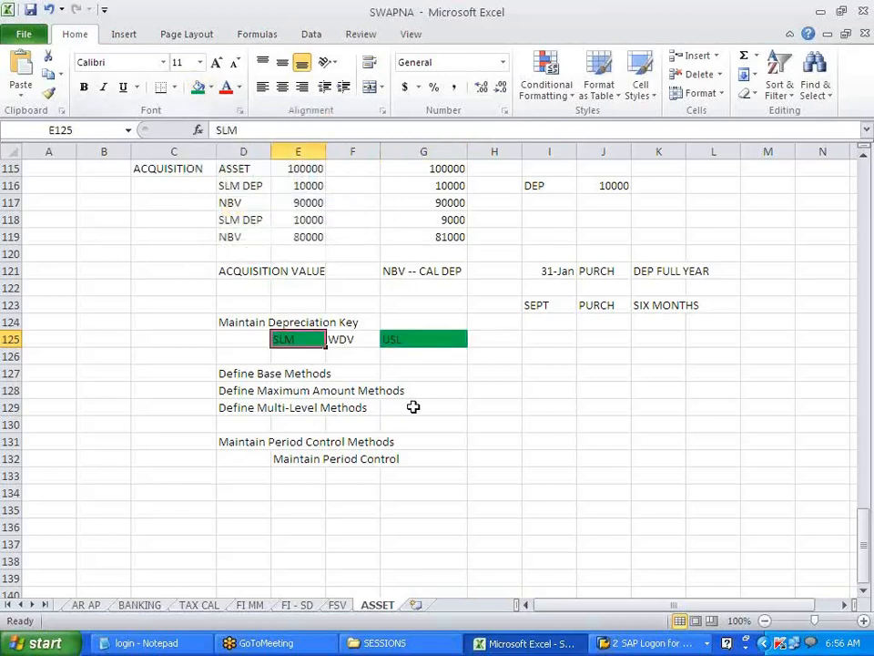
{"action": "left_click", "coordinate": [525, 421]}
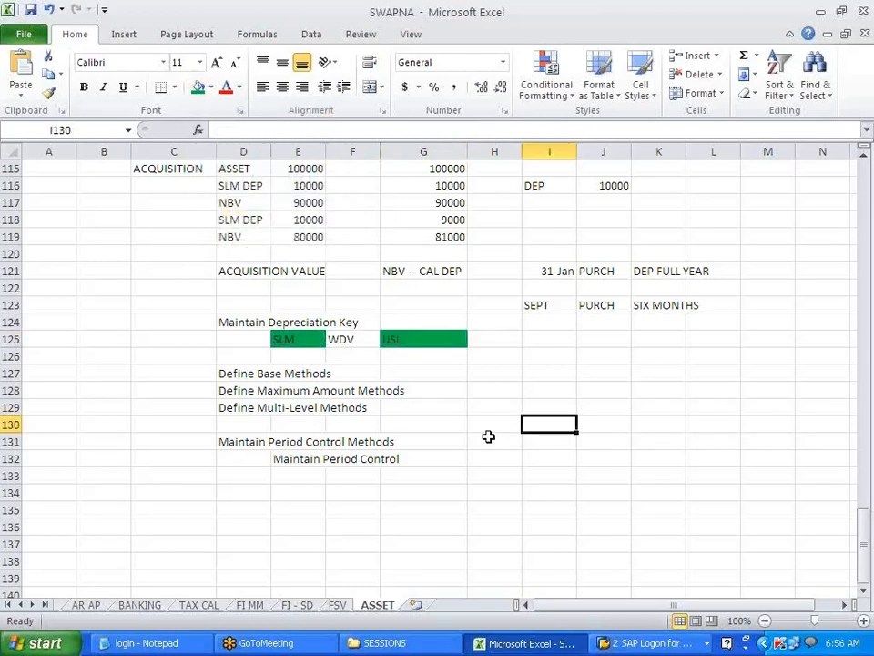
{"action": "key", "text": "alt+Tab"}
- Collapse Depreciation and expand Asset Accounting › Master Data › Screen Layout in the IMG
{"action": "scroll", "coordinate": [303, 499], "scroll_direction": "up", "scroll_amount": 3}
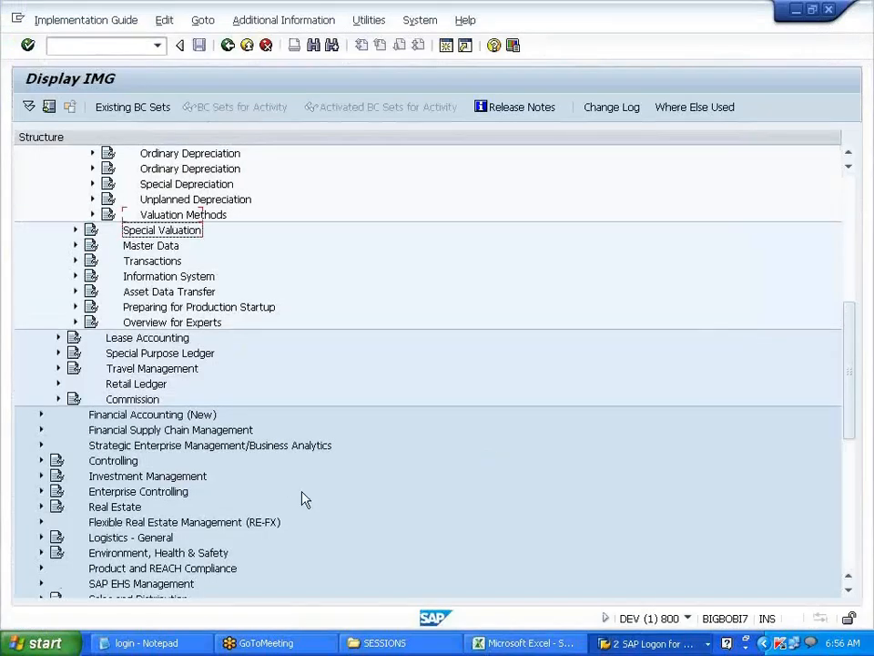
{"action": "scroll", "coordinate": [304, 499], "scroll_direction": "up", "scroll_amount": 3}
{"action": "key", "text": "alt+Tab"}
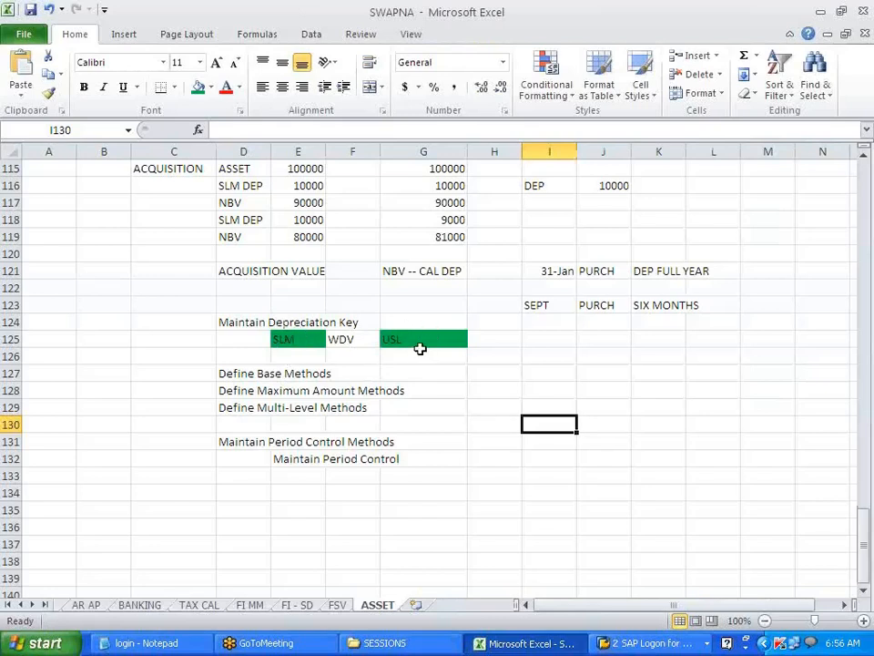
{"action": "key", "text": "alt+Tab"}
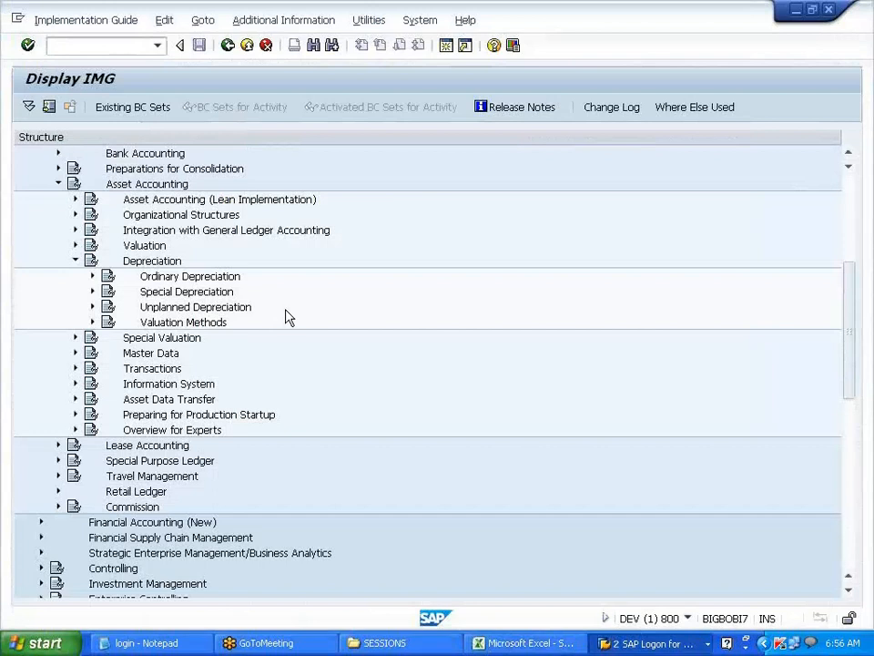
{"action": "left_click", "coordinate": [76, 263]}
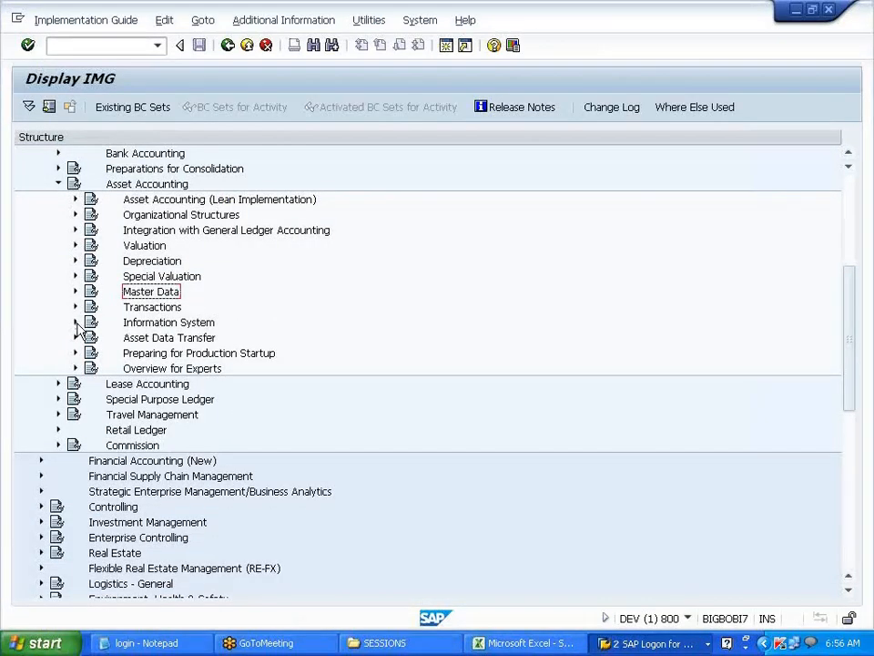
{"action": "left_click", "coordinate": [77, 308]}
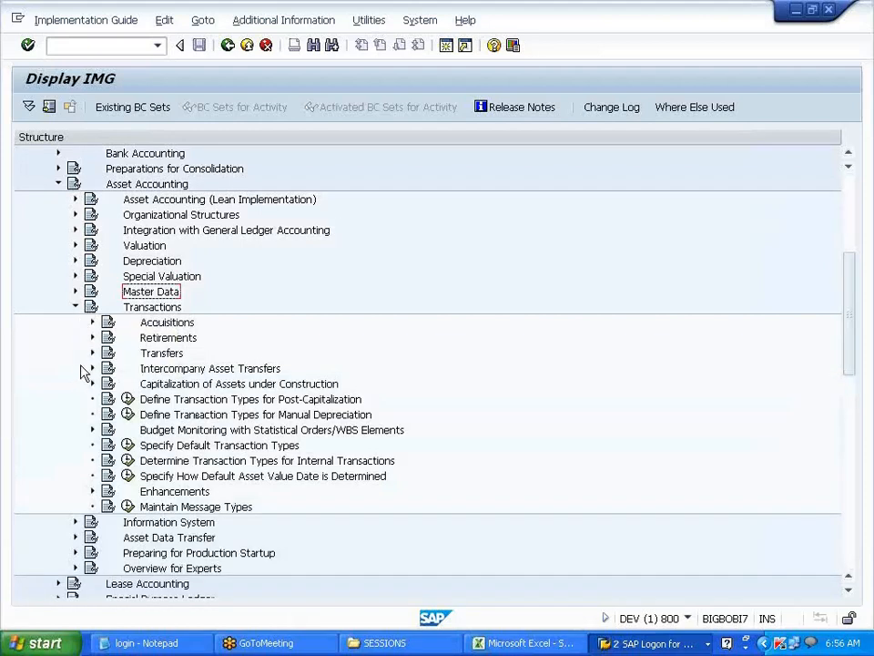
{"action": "left_click", "coordinate": [77, 307]}
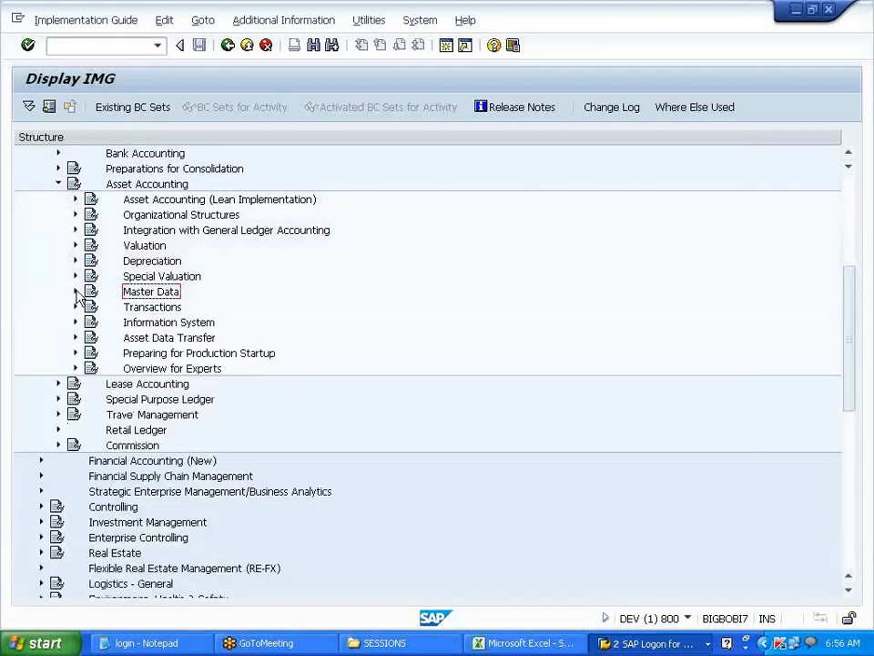
{"action": "left_click", "coordinate": [77, 292]}
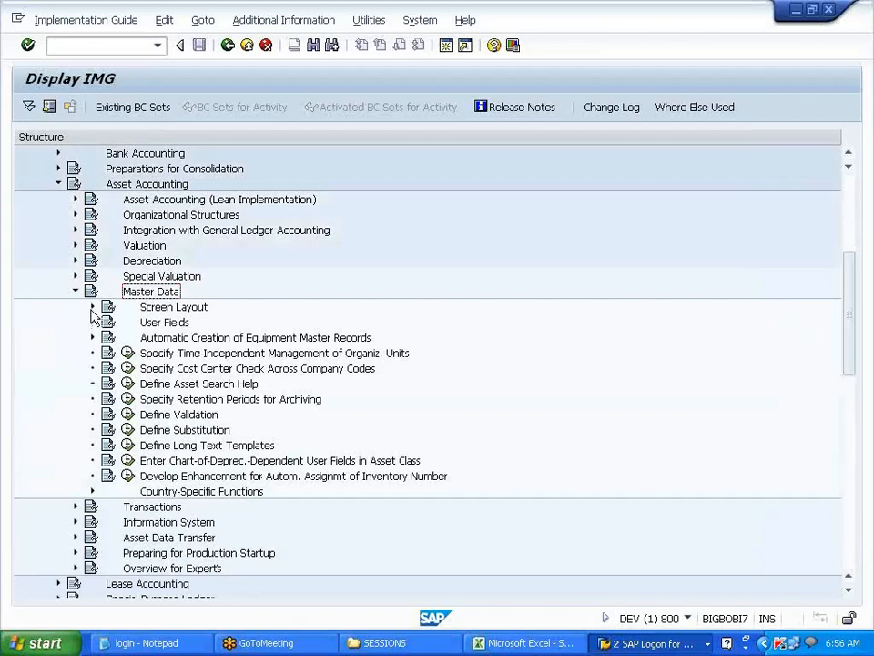
{"action": "left_click", "coordinate": [91, 310]}
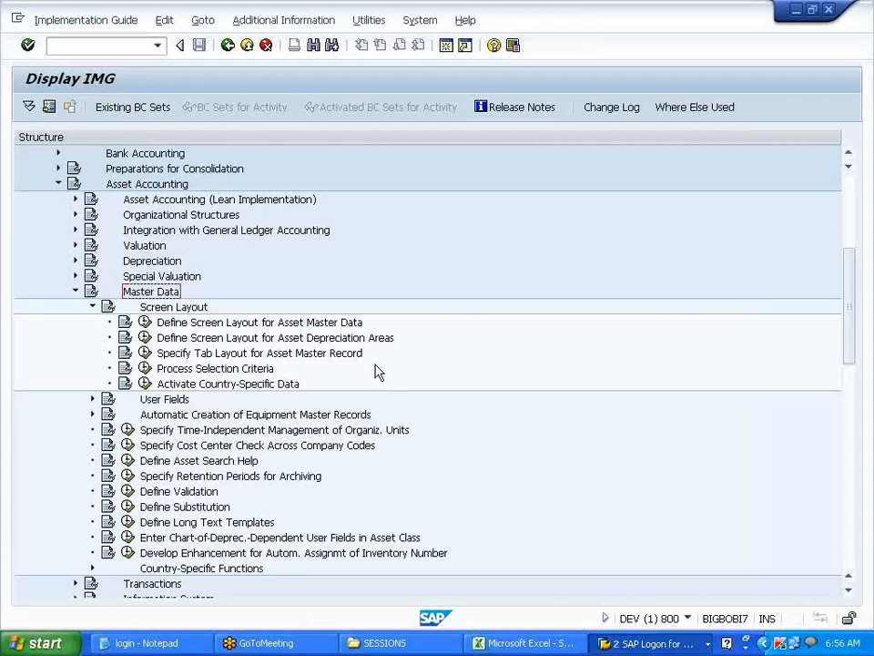
{"action": "left_click", "coordinate": [522, 642]}
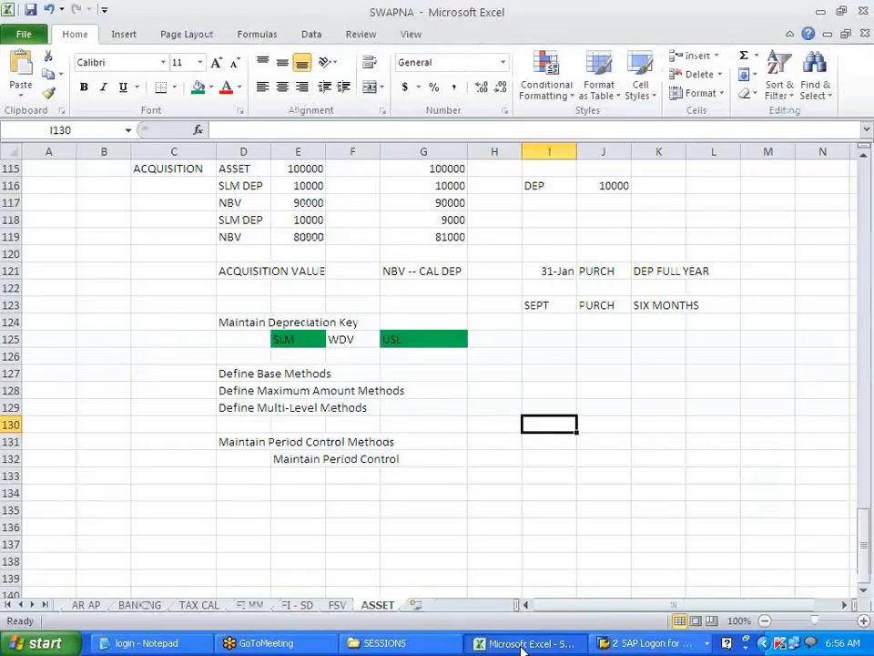
- Review the Create Screen Layout Rules note in row 71, then select Define Screen Layout for Asset Master Data
{"action": "scroll", "coordinate": [359, 503], "scroll_direction": "up", "scroll_amount": 16}
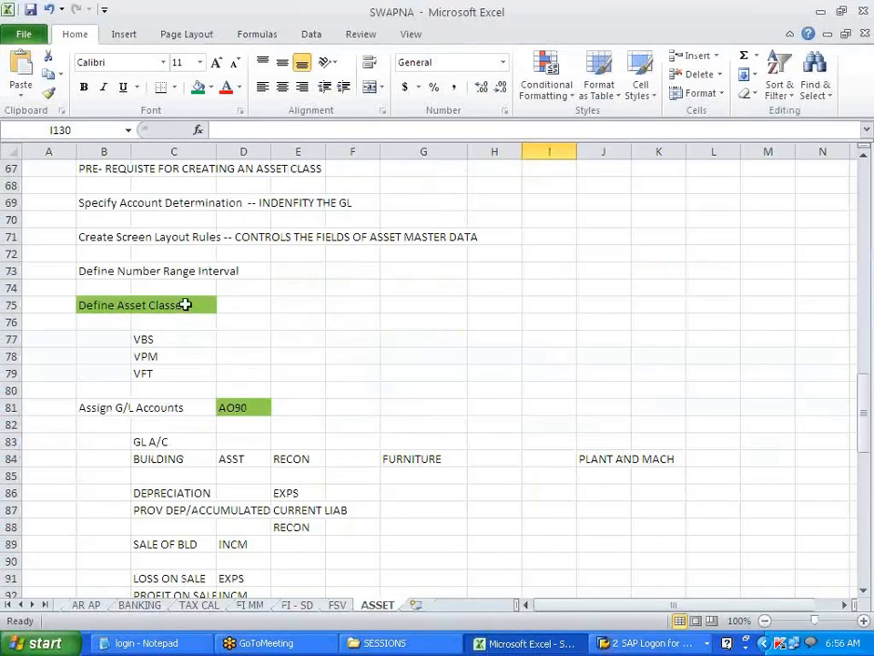
{"action": "left_click_drag", "start_coordinate": [82, 236], "coordinate": [468, 232]}
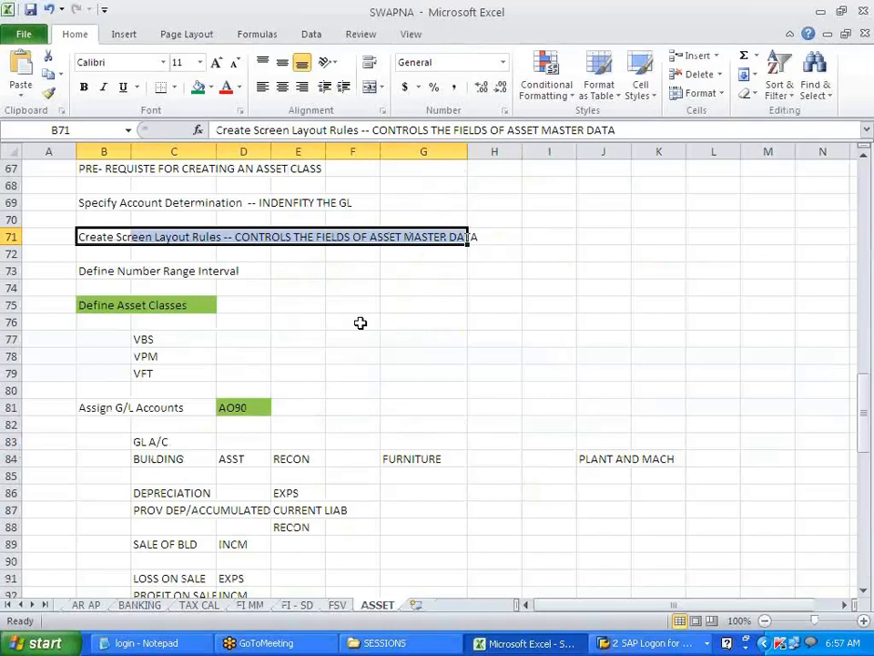
{"action": "left_click", "coordinate": [359, 322]}
{"action": "scroll", "coordinate": [330, 366], "scroll_direction": "down", "scroll_amount": 5}
{"action": "scroll", "coordinate": [328, 371], "scroll_direction": "down", "scroll_amount": 17}
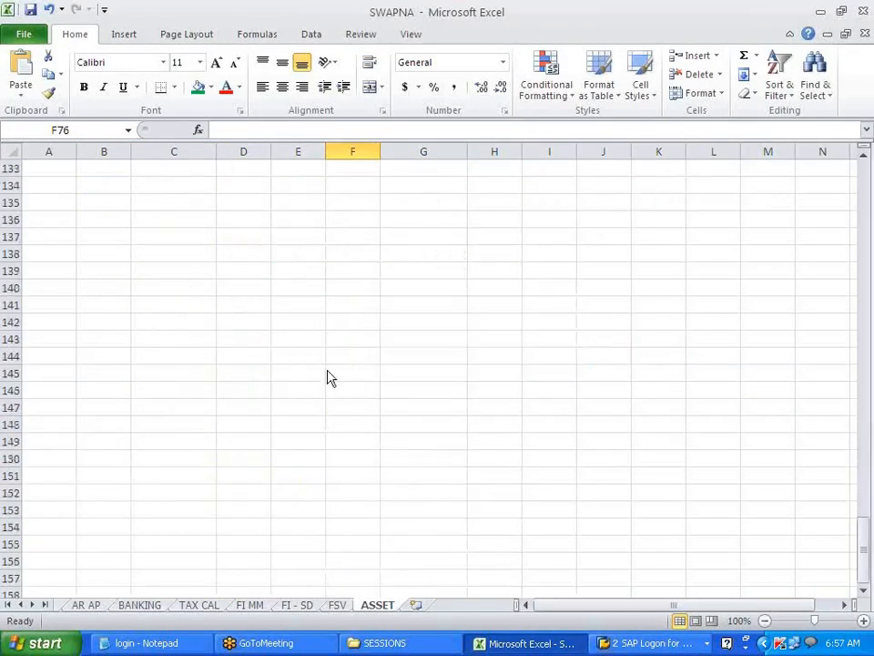
{"action": "key", "text": "alt+Tab"}
{"action": "left_click", "coordinate": [193, 324]}
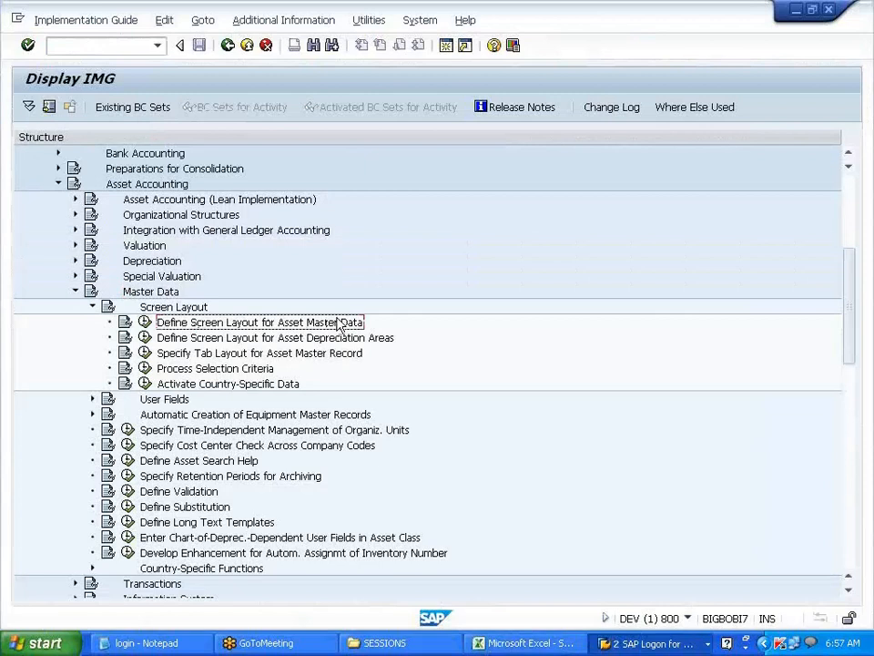
- Run Define Screen Layout for Asset Master Data to reach the Choose Activity dialog
{"action": "left_click", "coordinate": [144, 322]}
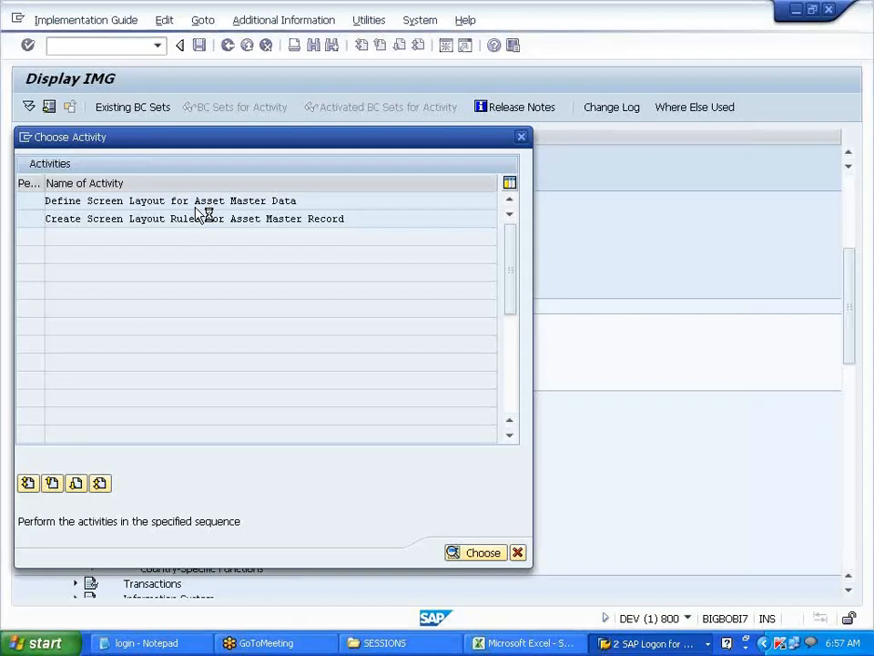
{"action": "left_click", "coordinate": [630, 644]}
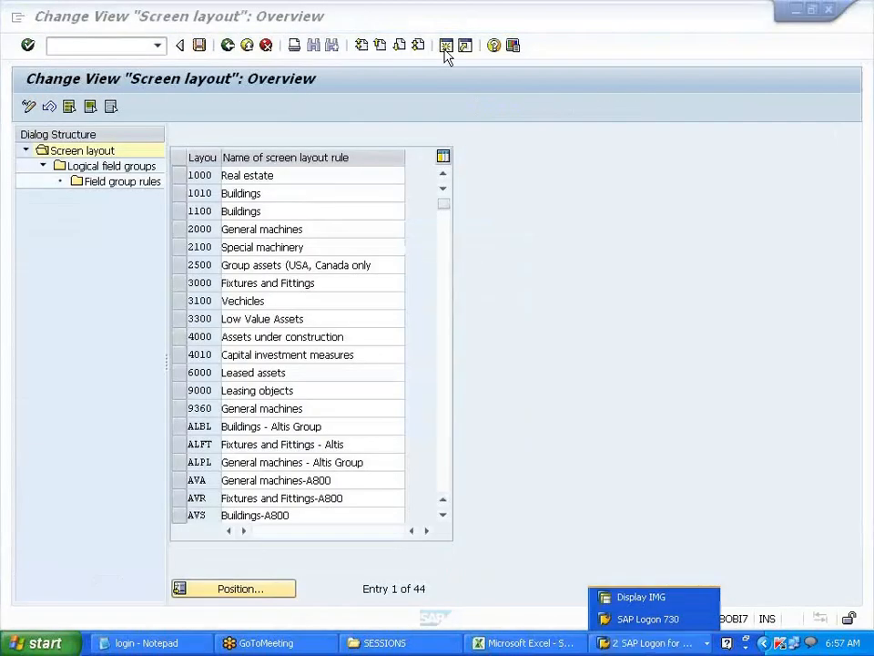
- Check the logged-on users with SM04 in a new session, then return to the layout rules
{"action": "left_click", "coordinate": [445, 48]}
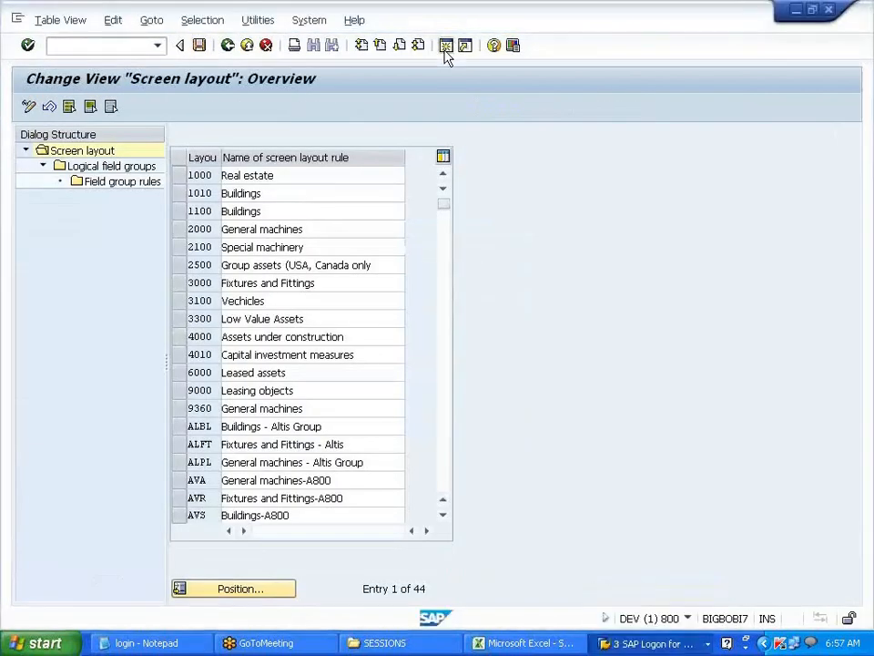
{"action": "type", "text": "SM0"}
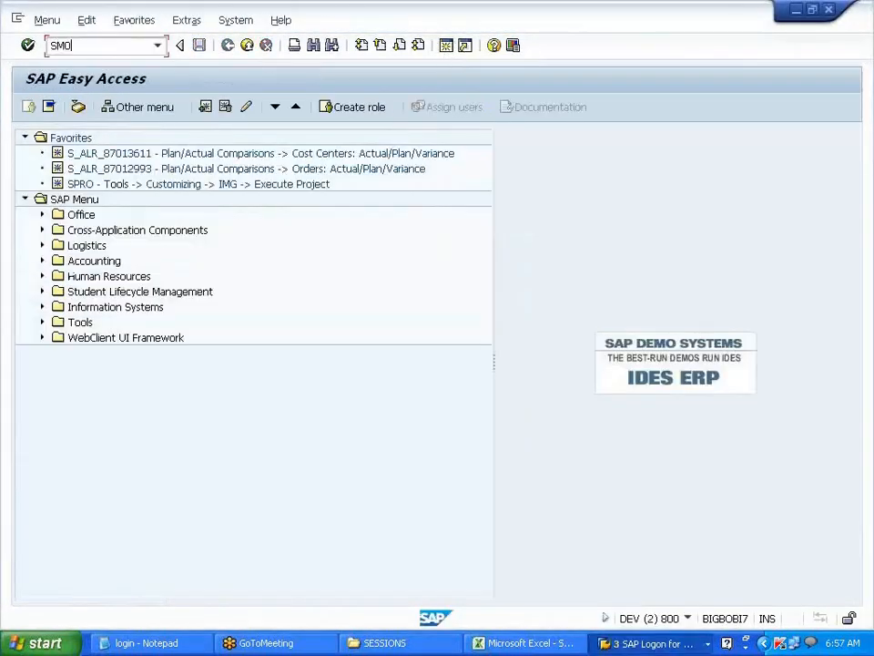
{"action": "type", "text": "4"}
{"action": "key", "text": "Return"}
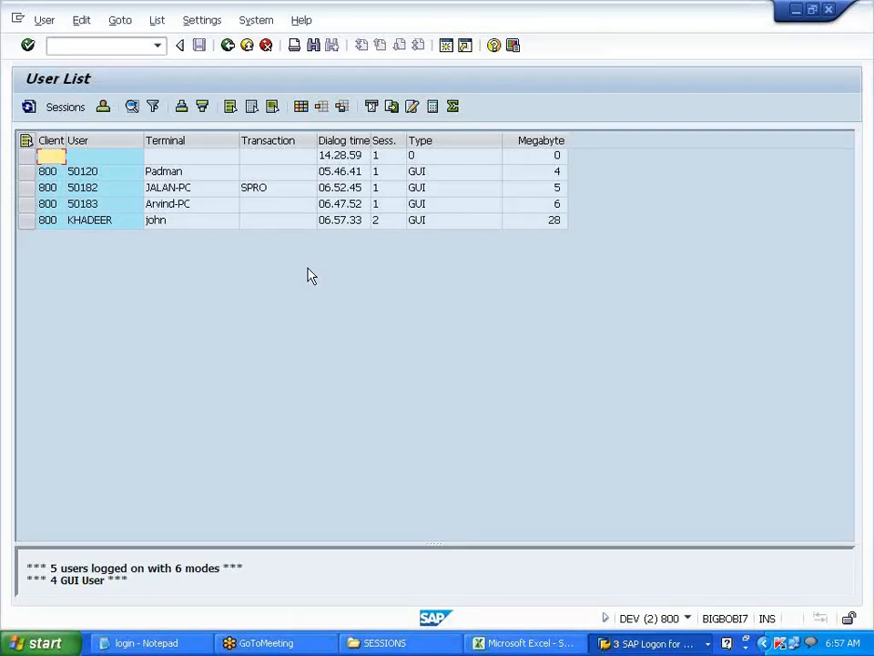
{"action": "left_click", "coordinate": [227, 50]}
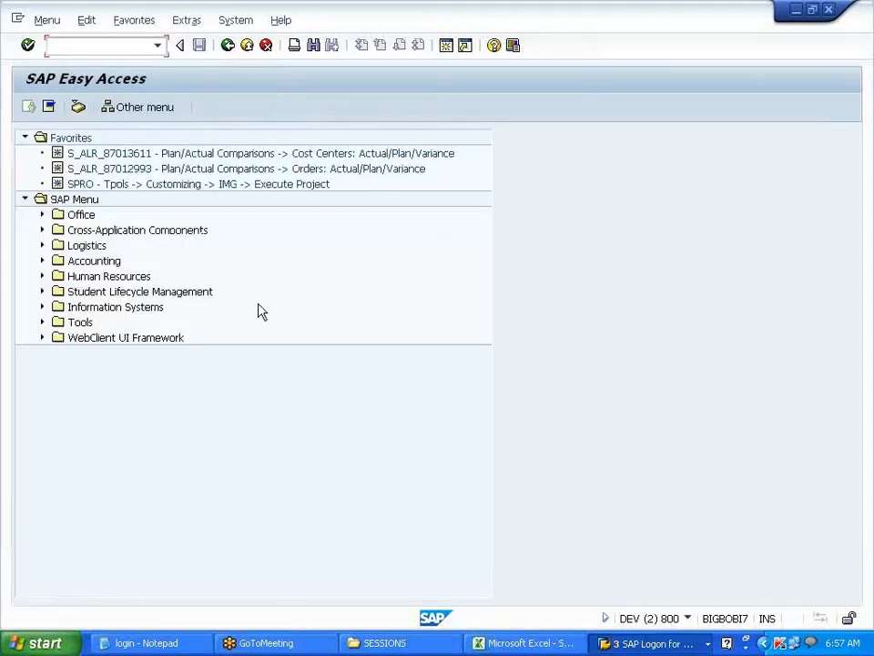
{"action": "key", "text": "alt+Tab"}
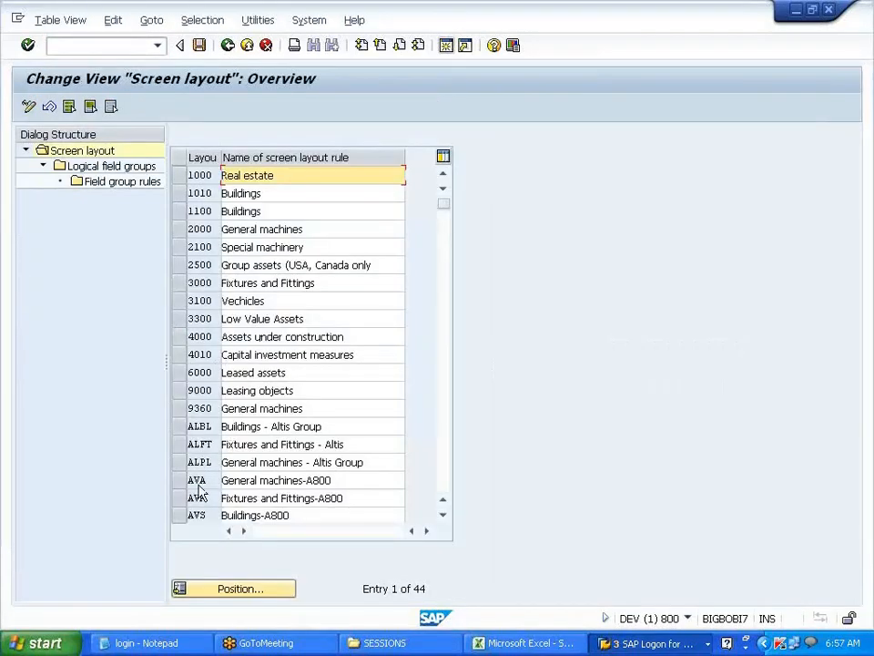
- Select the VBS, VPM and VFT screen layout rules
{"action": "scroll", "coordinate": [198, 483], "scroll_direction": "down", "scroll_amount": 5}
{"action": "scroll", "coordinate": [201, 485], "scroll_direction": "down", "scroll_amount": 3}
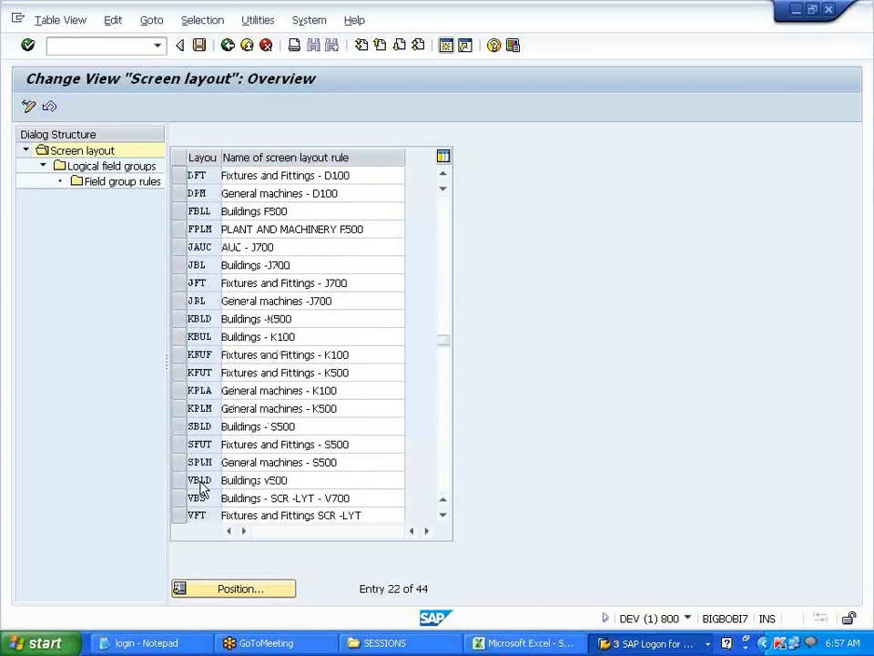
{"action": "scroll", "coordinate": [202, 489], "scroll_direction": "down", "scroll_amount": 1}
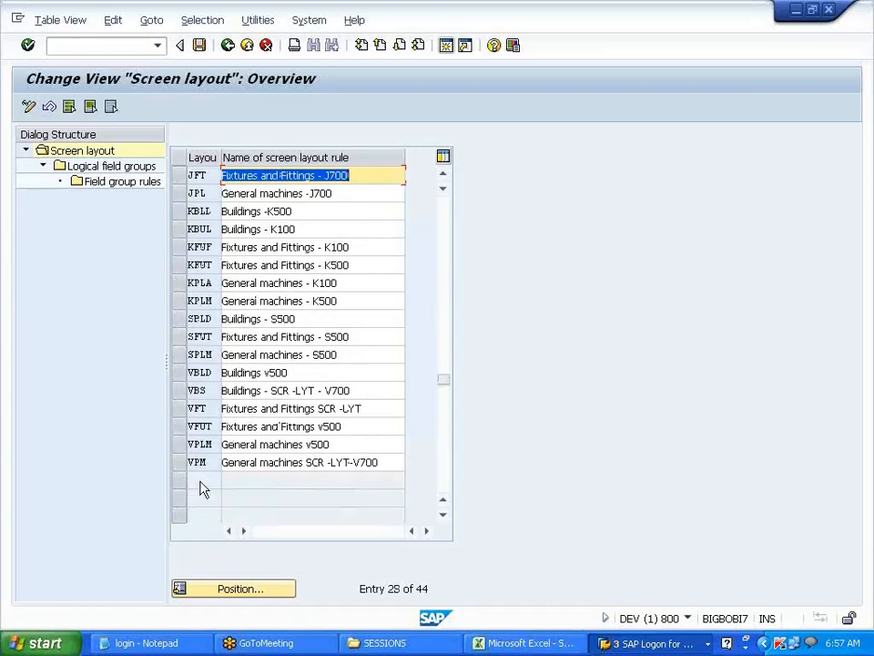
{"action": "left_click", "coordinate": [179, 392]}
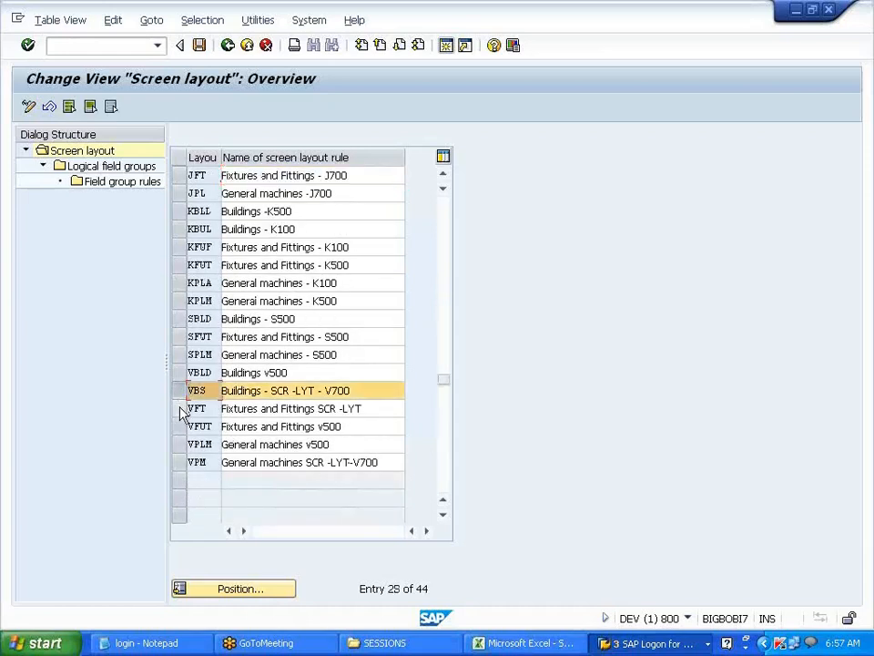
{"action": "left_click", "coordinate": [179, 463]}
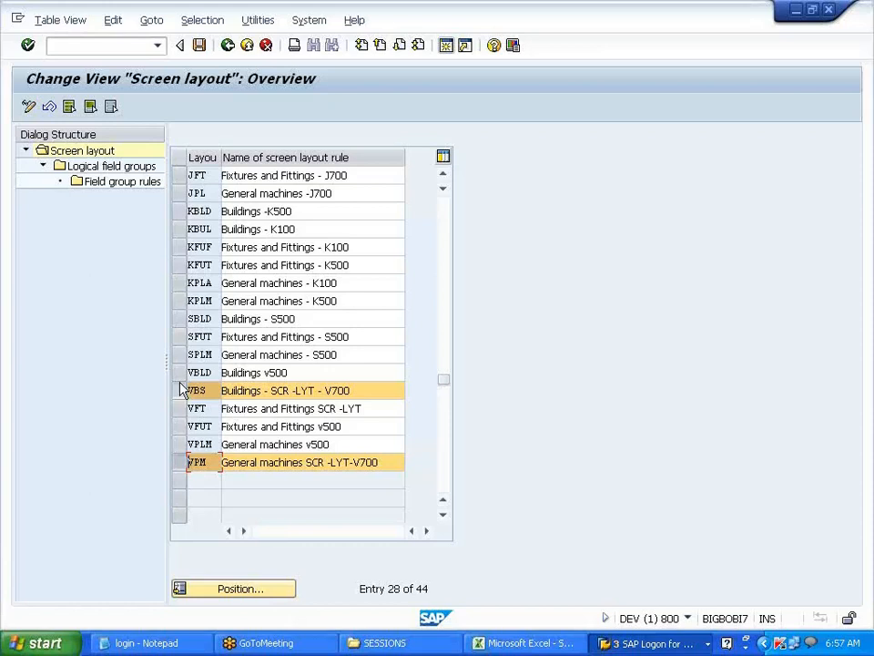
{"action": "left_click", "coordinate": [180, 407]}
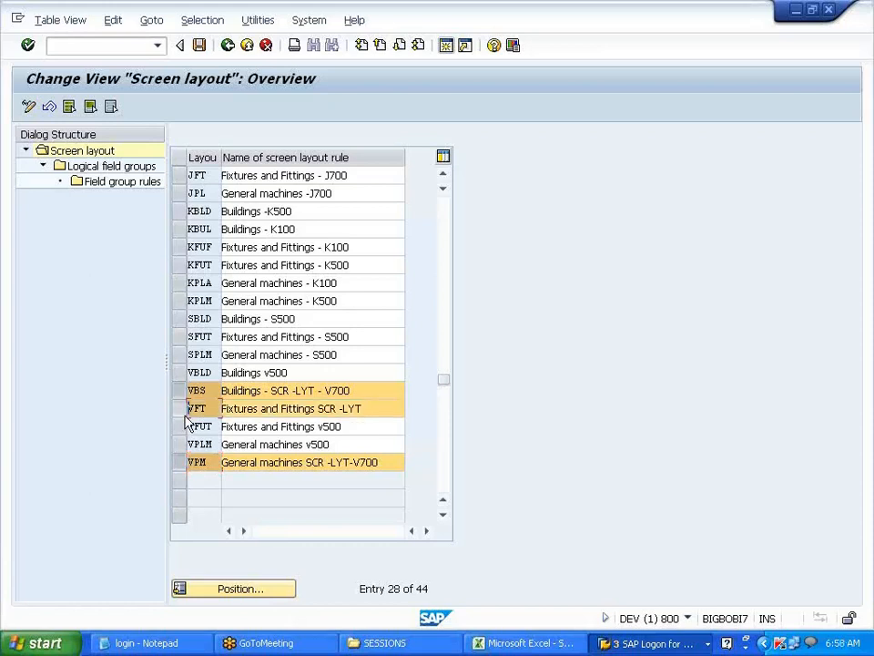
- Rename VFT to 'Fixtures and Fittings -LYT V70' and save under the customizing request
{"action": "left_click", "coordinate": [336, 408]}
{"action": "key", "text": "BackSpace"}
{"action": "key", "text": "BackSpace"}
{"action": "key", "text": "BackSpace"}
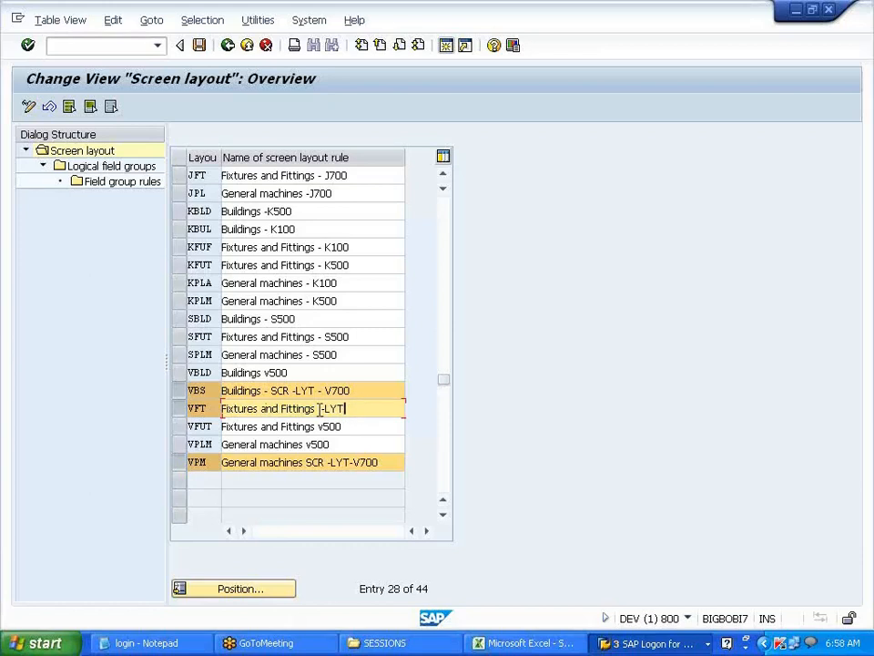
{"action": "key", "text": "BackSpace"}
{"action": "left_click", "coordinate": [345, 409]}
{"action": "left_click", "coordinate": [200, 45]}
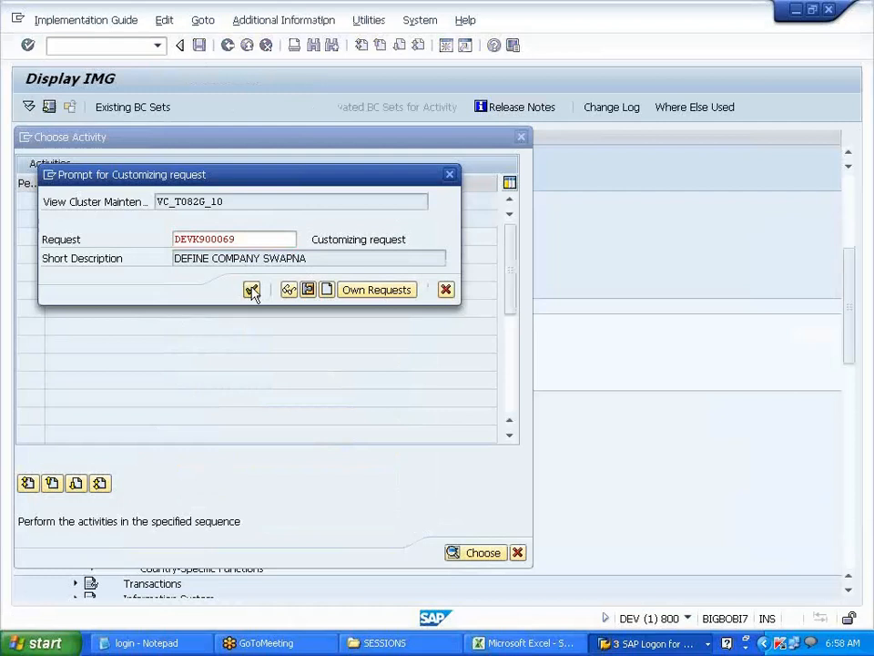
{"action": "left_click", "coordinate": [252, 290]}
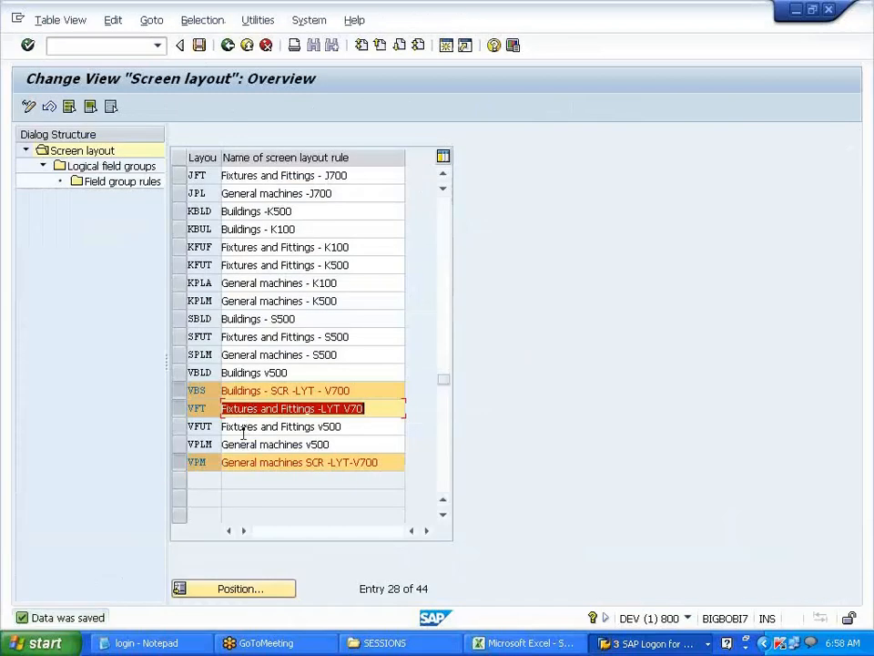
- Clear the selection and select only the VBS layout rule
{"action": "left_click", "coordinate": [180, 411]}
{"action": "left_click", "coordinate": [181, 391]}
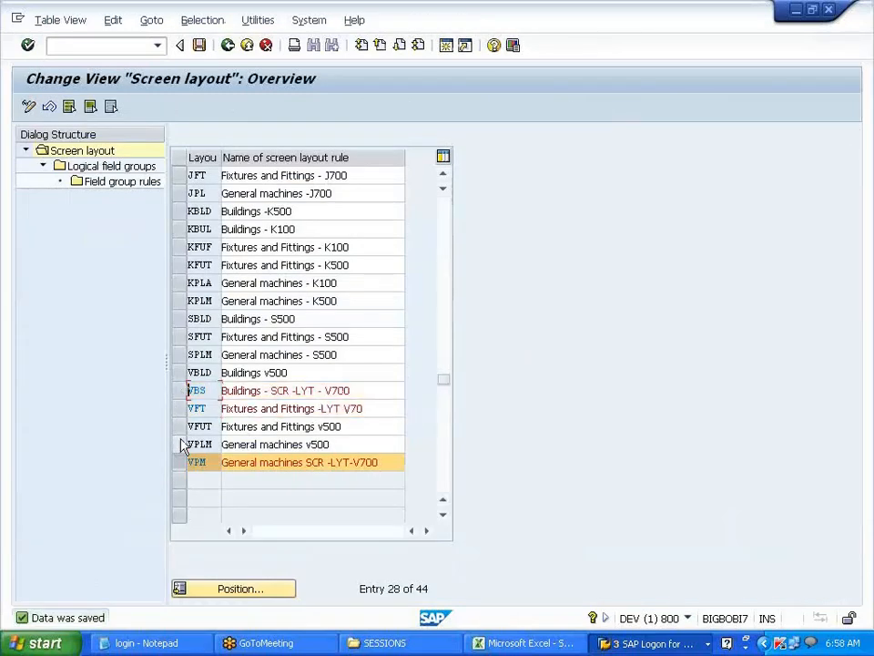
{"action": "left_click", "coordinate": [180, 463]}
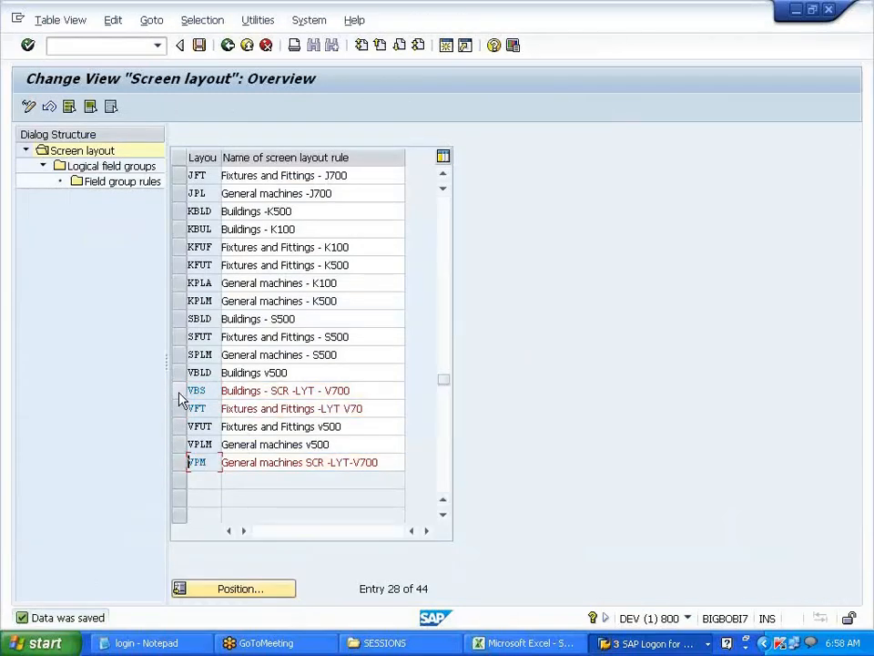
{"action": "left_click", "coordinate": [181, 392]}
- Open VBS's logical field groups and the General data field group rules
{"action": "double_click", "coordinate": [129, 166]}
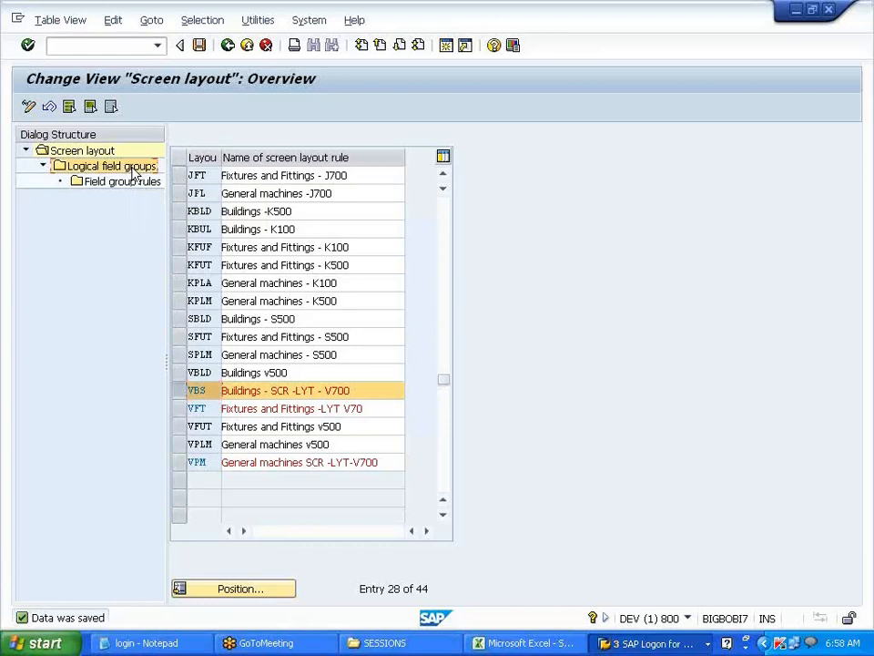
{"action": "left_click_drag", "start_coordinate": [318, 176], "coordinate": [241, 178]}
{"action": "left_click_drag", "start_coordinate": [344, 194], "coordinate": [248, 193]}
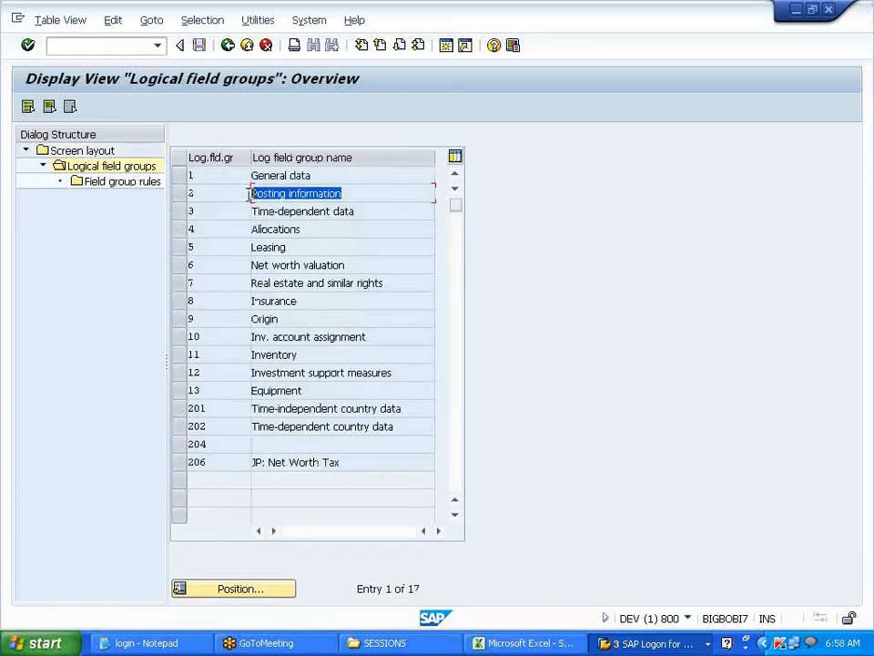
{"action": "left_click_drag", "start_coordinate": [369, 212], "coordinate": [236, 210]}
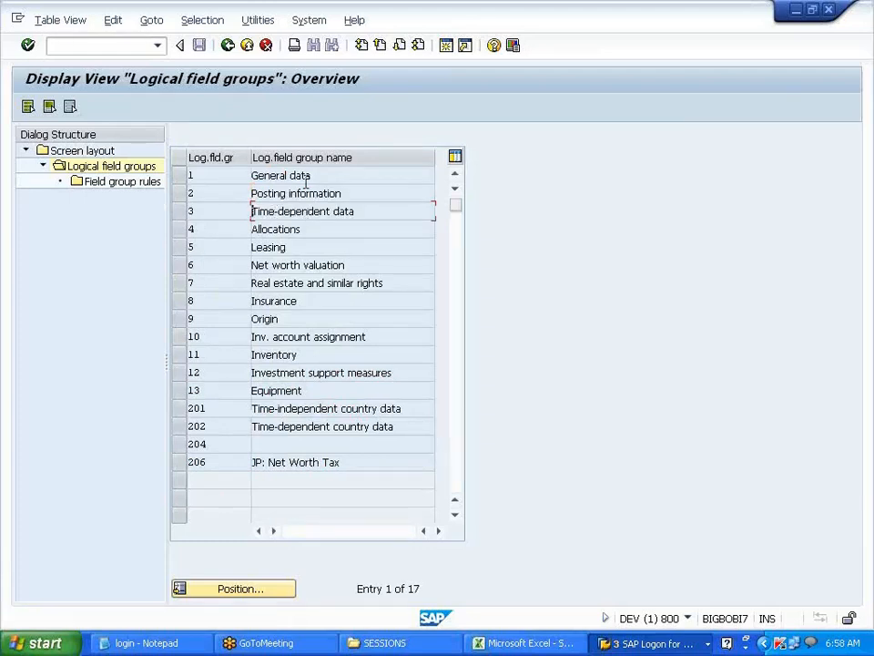
{"action": "left_click", "coordinate": [328, 191]}
{"action": "left_click", "coordinate": [360, 211]}
{"action": "left_click", "coordinate": [177, 181]}
{"action": "double_click", "coordinate": [123, 182]}
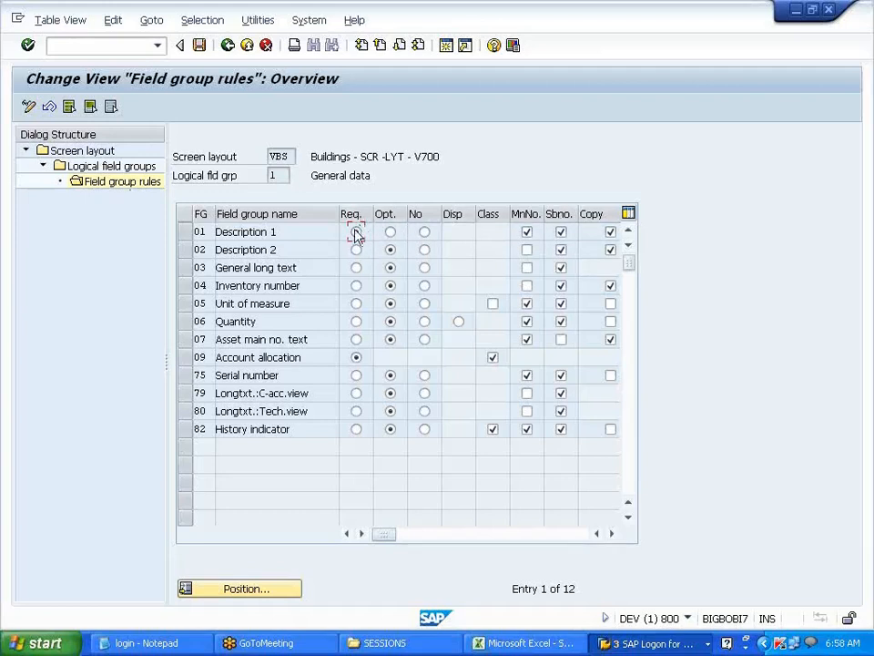
- Check the Description 1 rule, then review VBS's time-dependent data field group rules
{"action": "left_click_drag", "start_coordinate": [278, 232], "coordinate": [216, 233]}
{"action": "left_click", "coordinate": [228, 45]}
{"action": "left_click", "coordinate": [180, 211]}
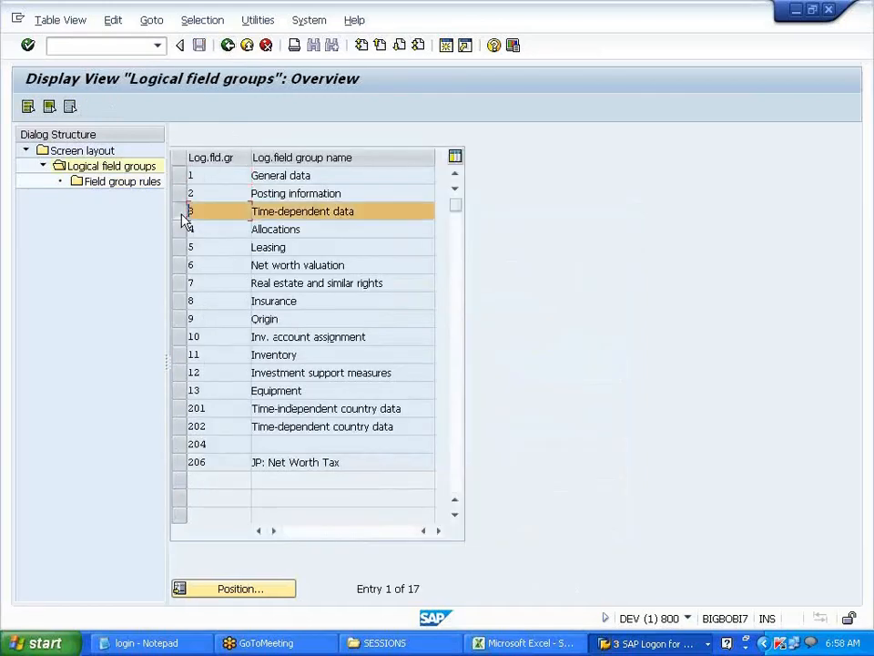
{"action": "double_click", "coordinate": [143, 186]}
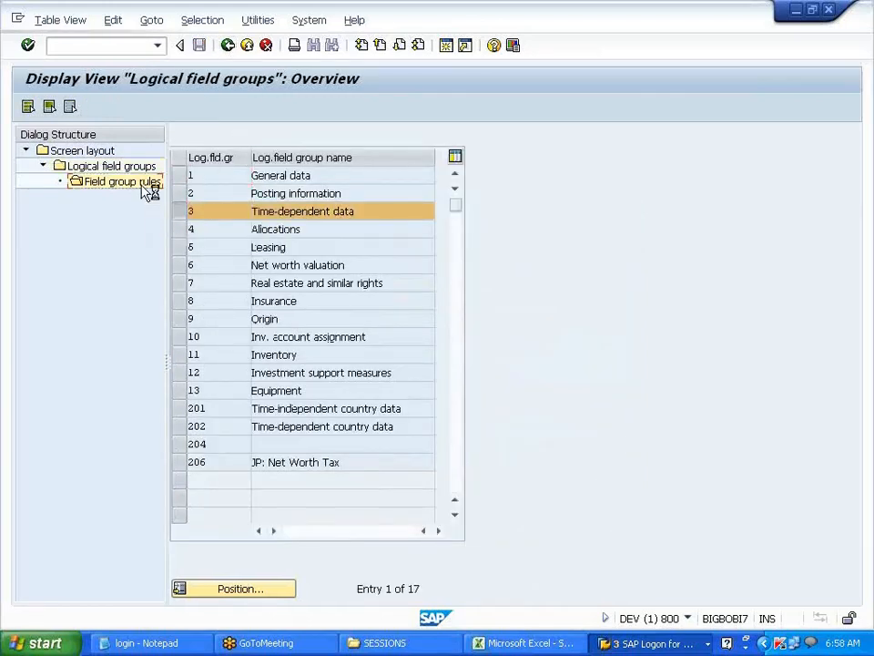
{"action": "left_click", "coordinate": [228, 51]}
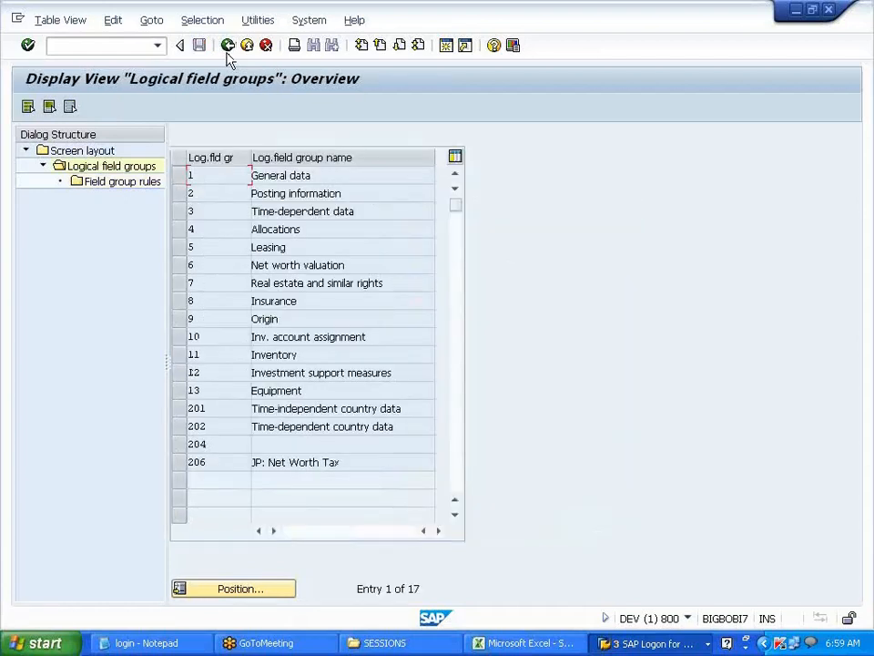
{"action": "left_click", "coordinate": [228, 52]}
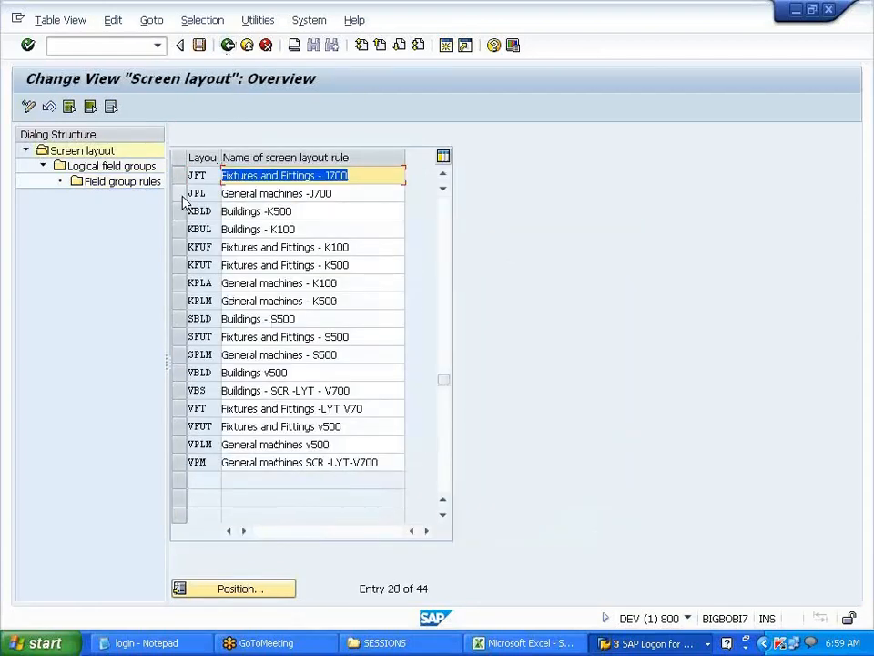
- Review layout rule JPL's time-dependent field group rules, then go back to the IMG
{"action": "left_click", "coordinate": [182, 196]}
{"action": "left_click", "coordinate": [141, 170]}
{"action": "left_click", "coordinate": [186, 210]}
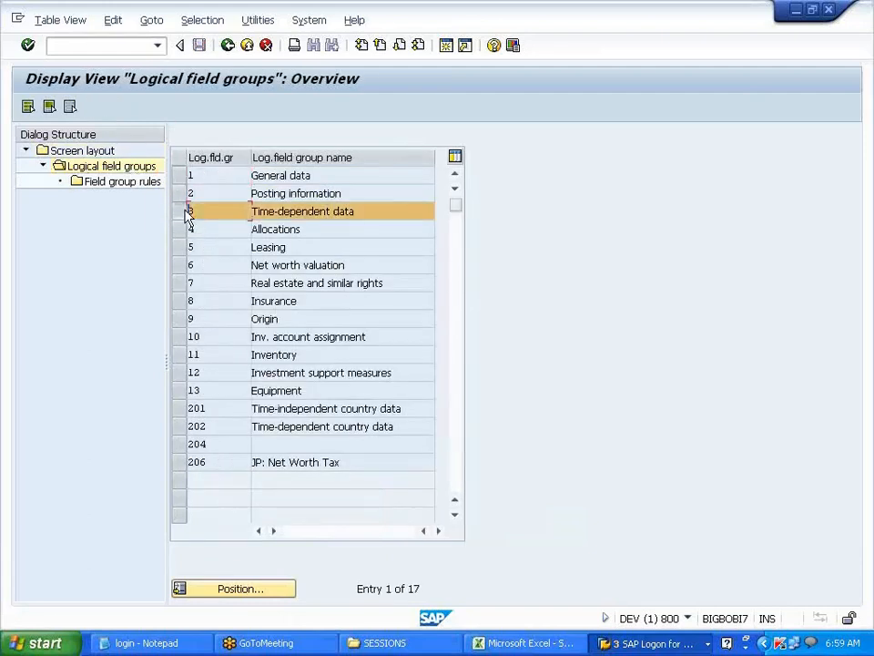
{"action": "double_click", "coordinate": [123, 181]}
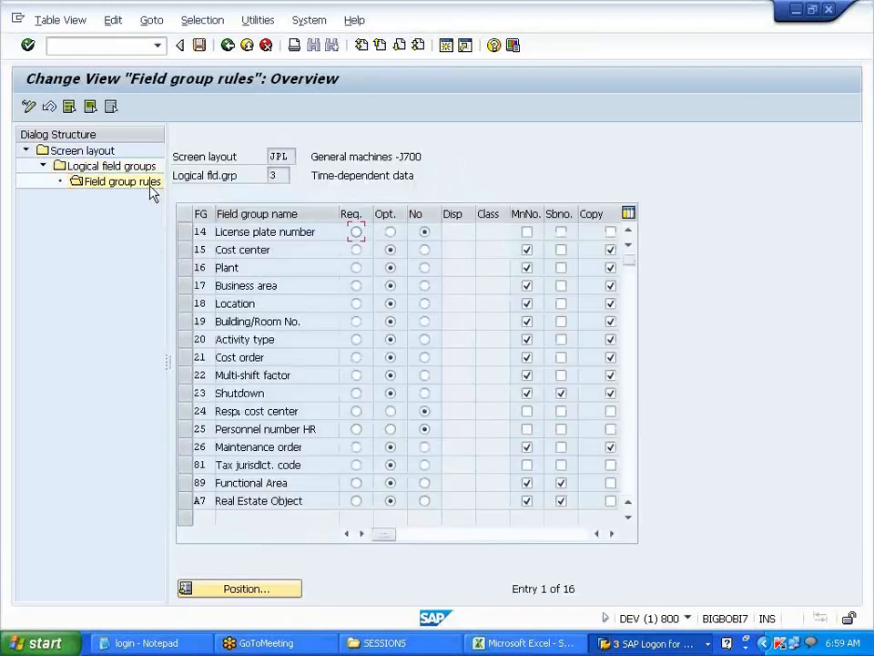
{"action": "left_click", "coordinate": [227, 45]}
{"action": "left_click", "coordinate": [229, 48]}
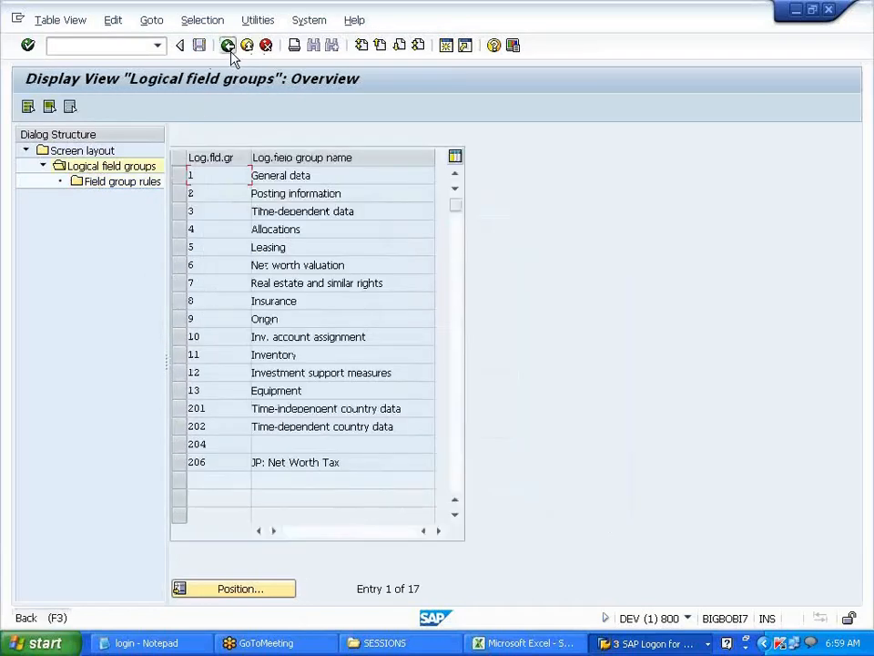
{"action": "left_click", "coordinate": [228, 46]}
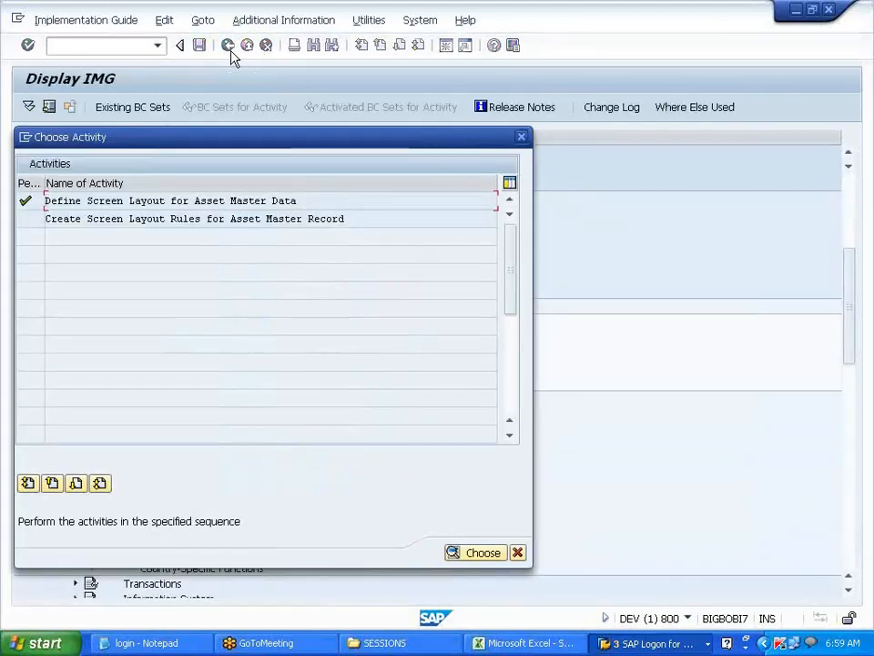
- Run Define Screen Layout for Asset Depreciation Areas, listing layouts 1000 through 6000
{"action": "left_click", "coordinate": [522, 136]}
{"action": "key", "text": "Down"}
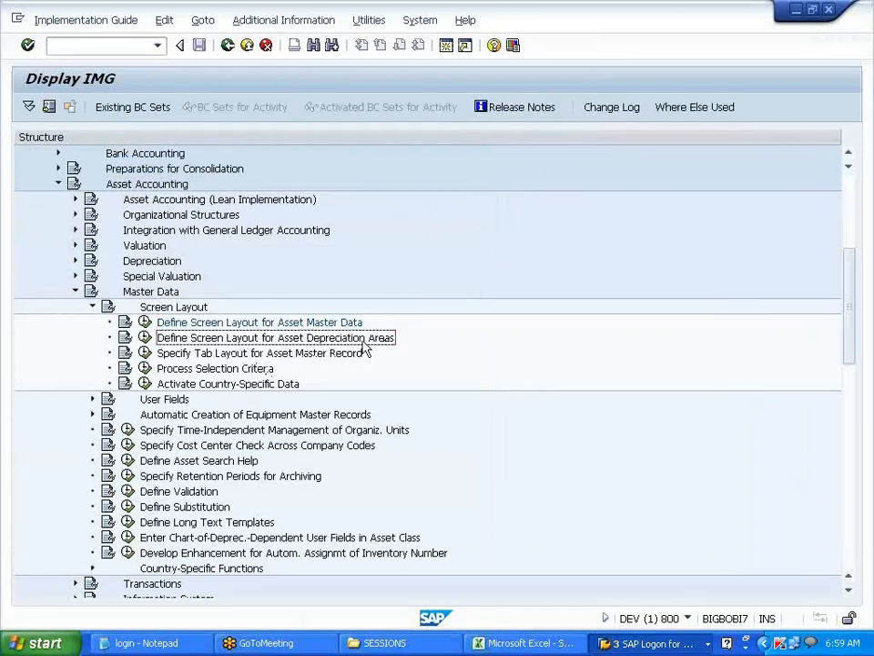
{"action": "left_click", "coordinate": [146, 338]}
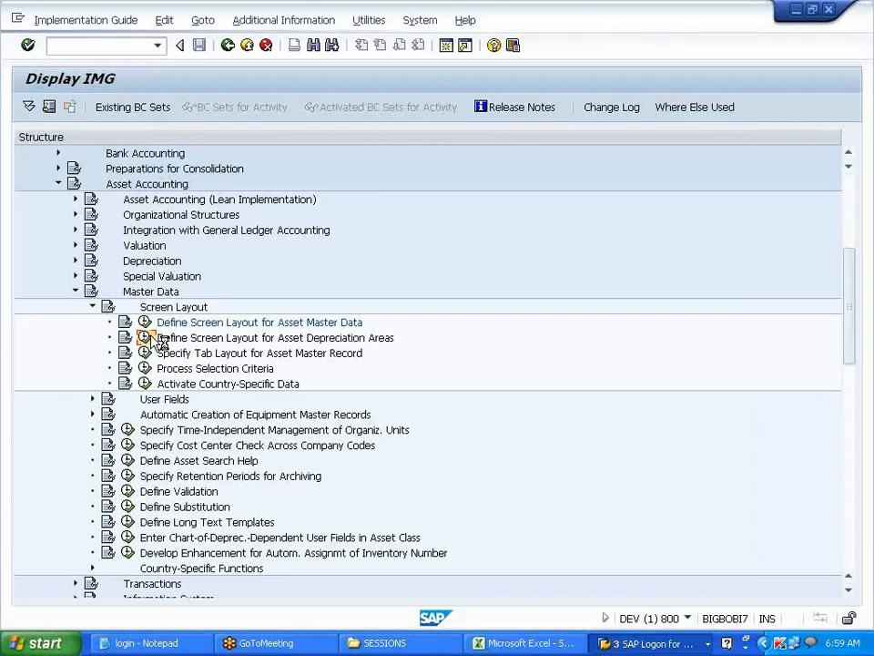
{"action": "left_click", "coordinate": [154, 339]}
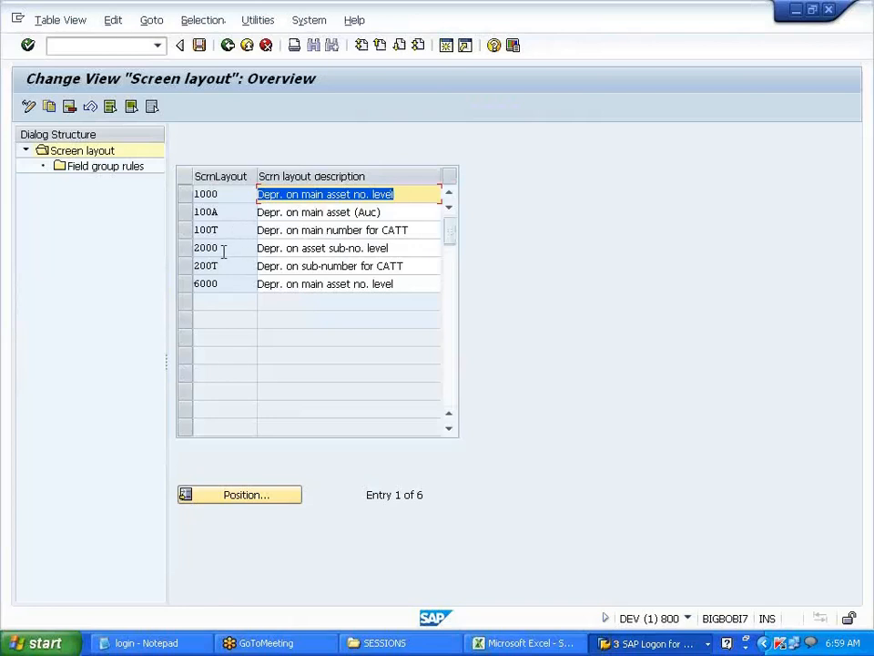
- Review screen layout 2000's depreciation-area field group rules, then collapse Screen Layout in the IMG
{"action": "left_click_drag", "start_coordinate": [224, 248], "coordinate": [193, 247]}
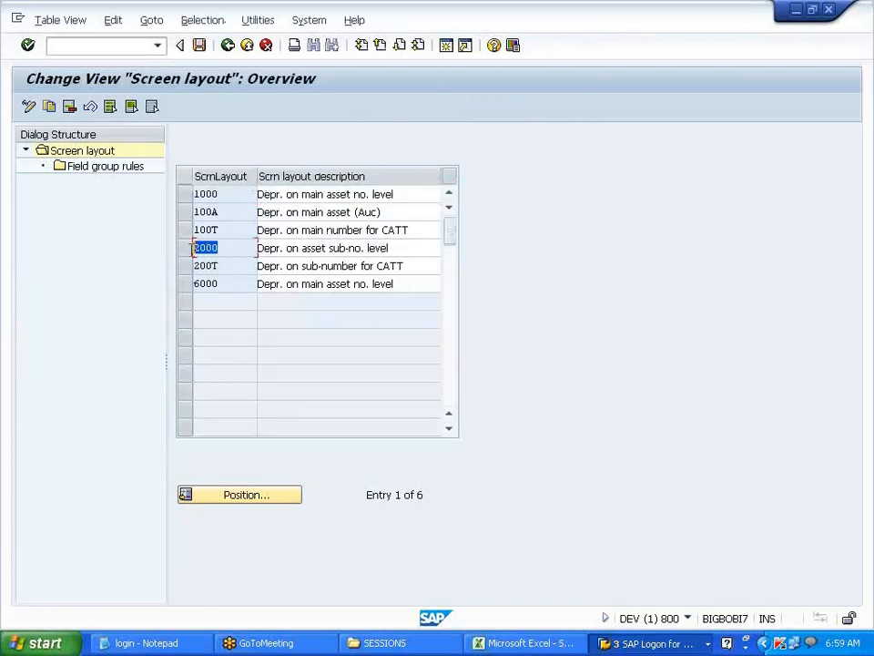
{"action": "left_click_drag", "start_coordinate": [230, 195], "coordinate": [185, 196]}
{"action": "left_click", "coordinate": [186, 198]}
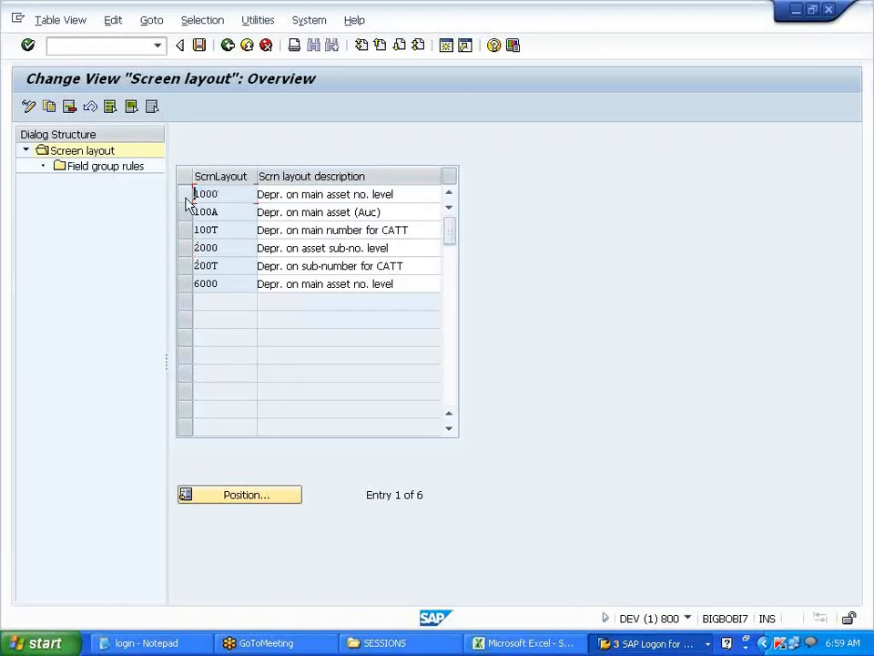
{"action": "left_click", "coordinate": [184, 248]}
{"action": "double_click", "coordinate": [135, 168]}
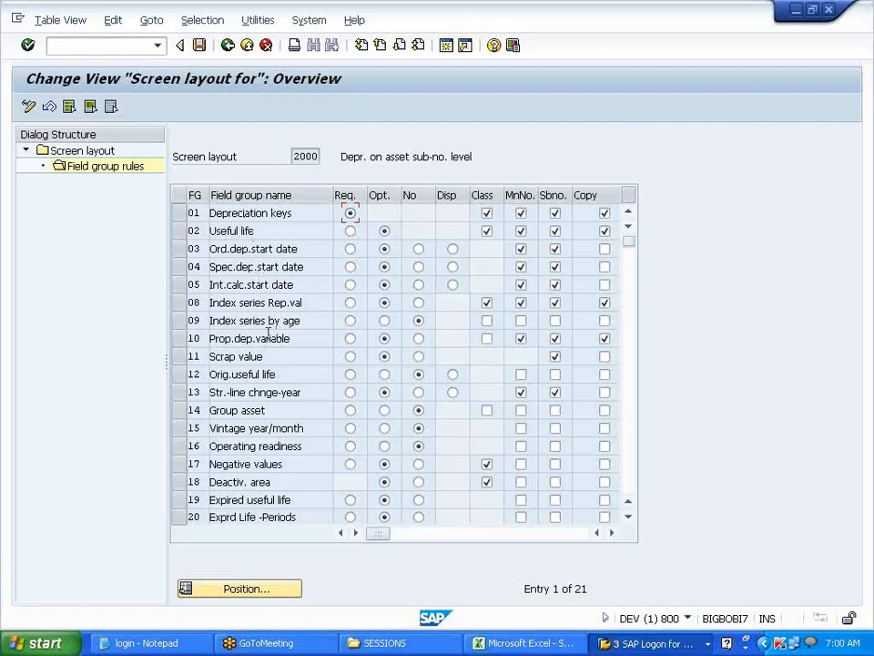
{"action": "left_click", "coordinate": [231, 52]}
{"action": "left_click", "coordinate": [229, 50]}
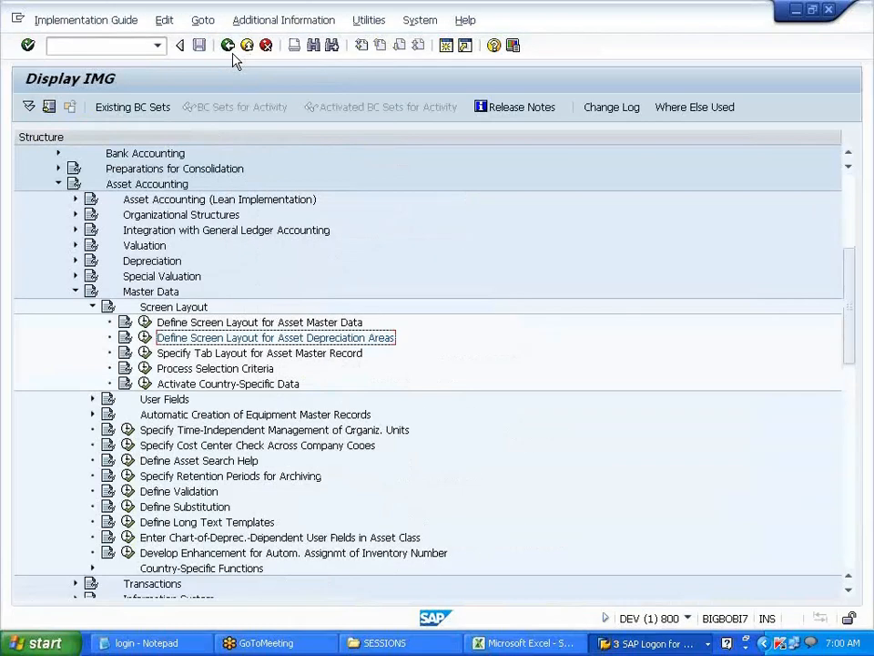
{"action": "left_click", "coordinate": [92, 307]}
- Collapse Master Data, expand Information System and launch the Define or Assign Forms activity
{"action": "left_click", "coordinate": [75, 292]}
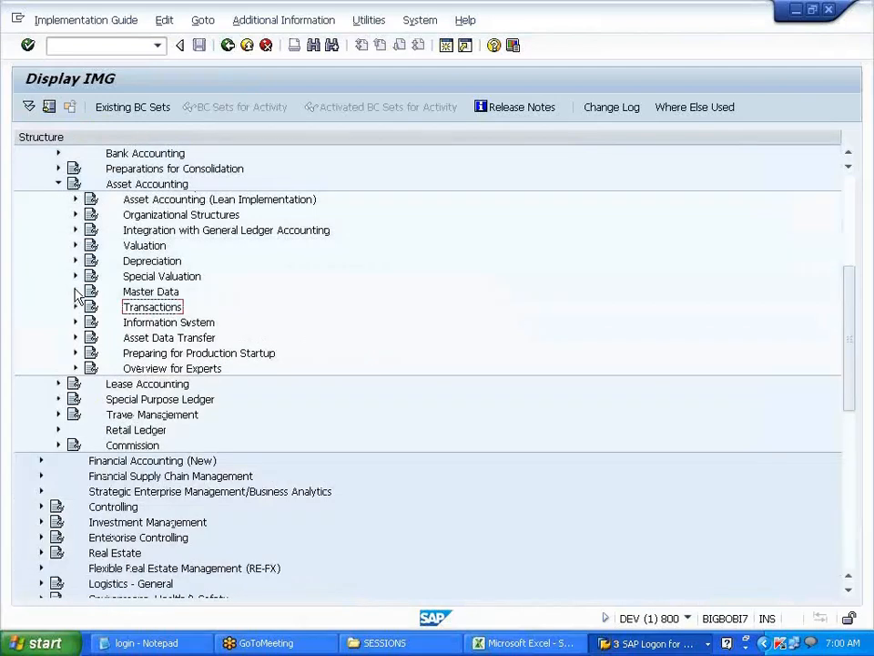
{"action": "left_click", "coordinate": [75, 291]}
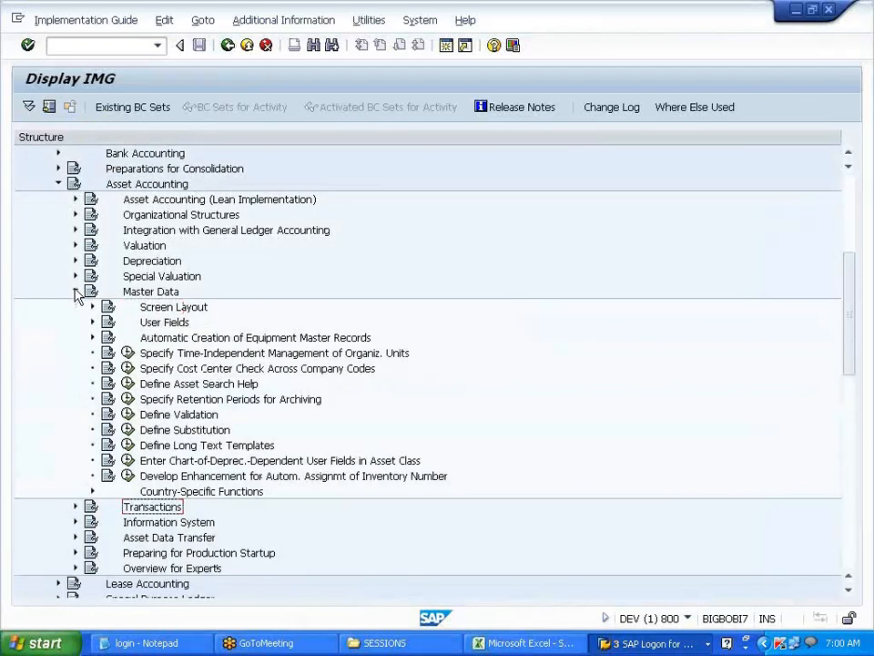
{"action": "left_click", "coordinate": [76, 291]}
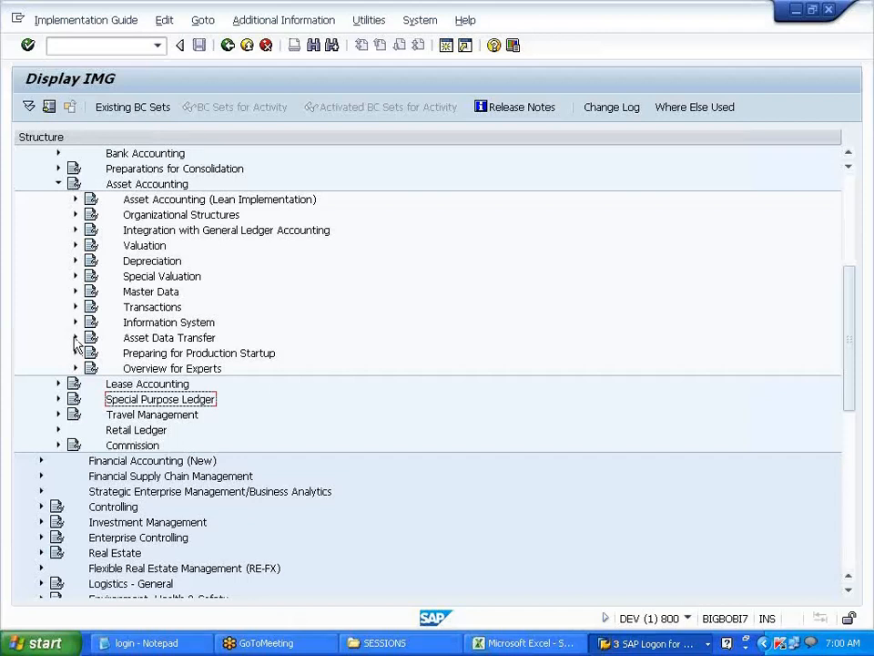
{"action": "left_click", "coordinate": [76, 323]}
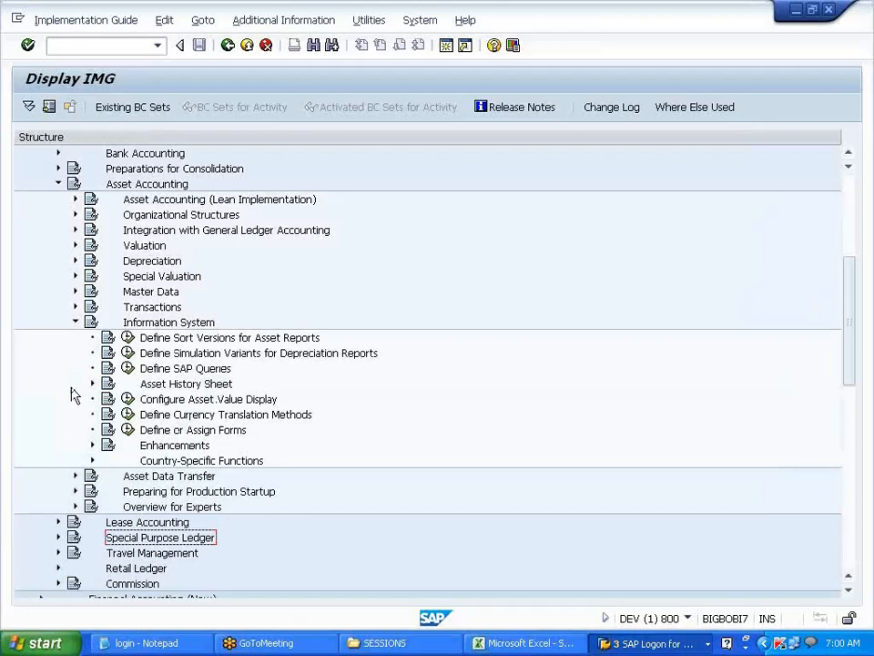
{"action": "left_click", "coordinate": [182, 432]}
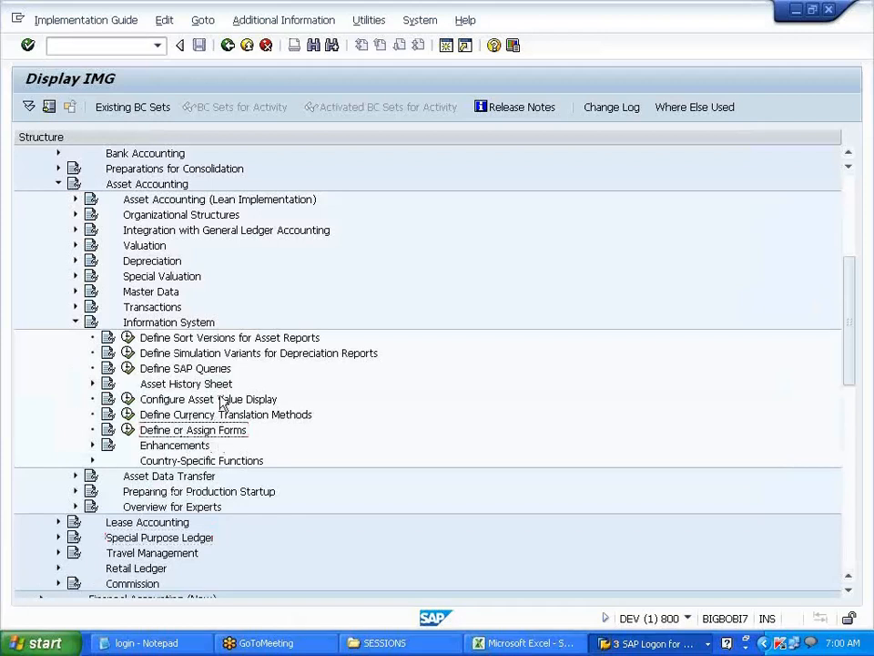
{"action": "scroll", "coordinate": [220, 401], "scroll_direction": "down", "scroll_amount": 2}
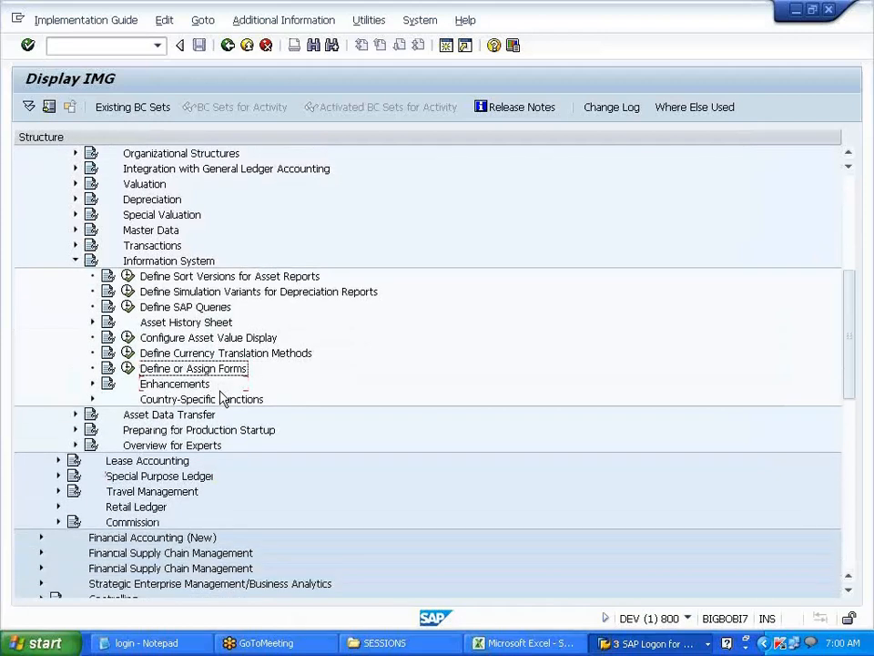
{"action": "left_click", "coordinate": [129, 369]}
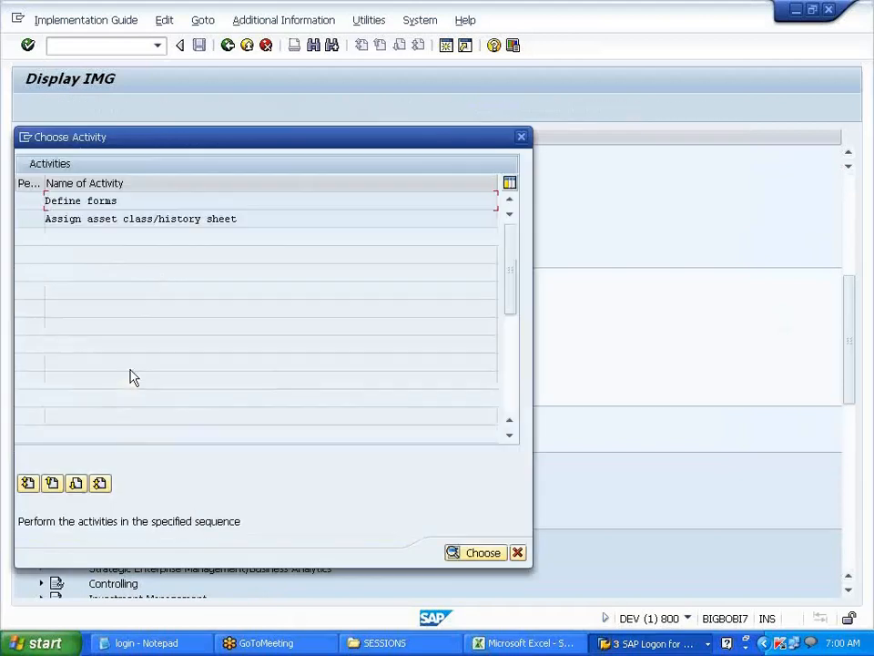
- Run Assign asset class/history sheet and copy class 3000's FIAA_F001 form value
{"action": "left_click_drag", "start_coordinate": [119, 200], "coordinate": [29, 201]}
{"action": "left_click", "coordinate": [46, 203]}
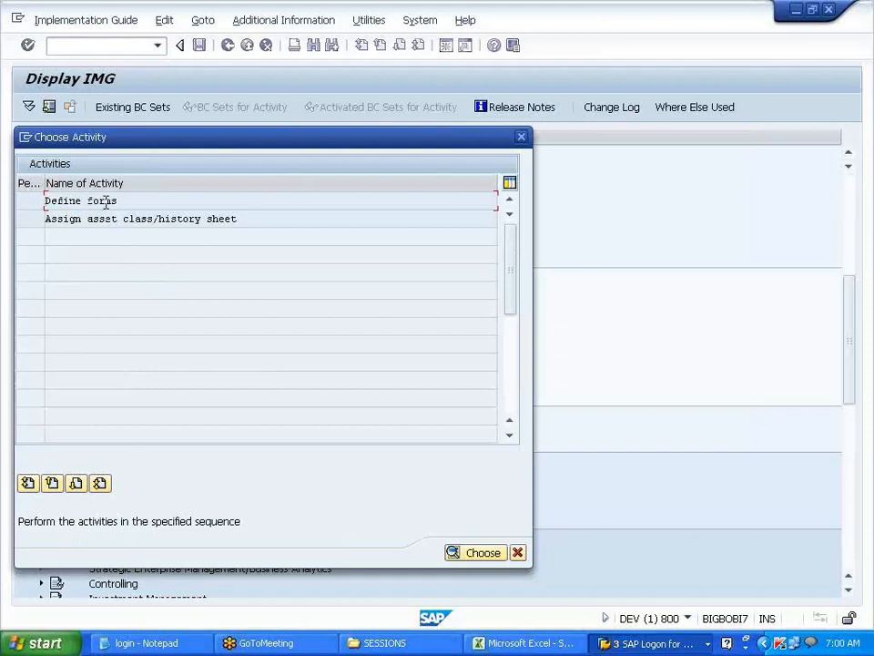
{"action": "double_click", "coordinate": [100, 220]}
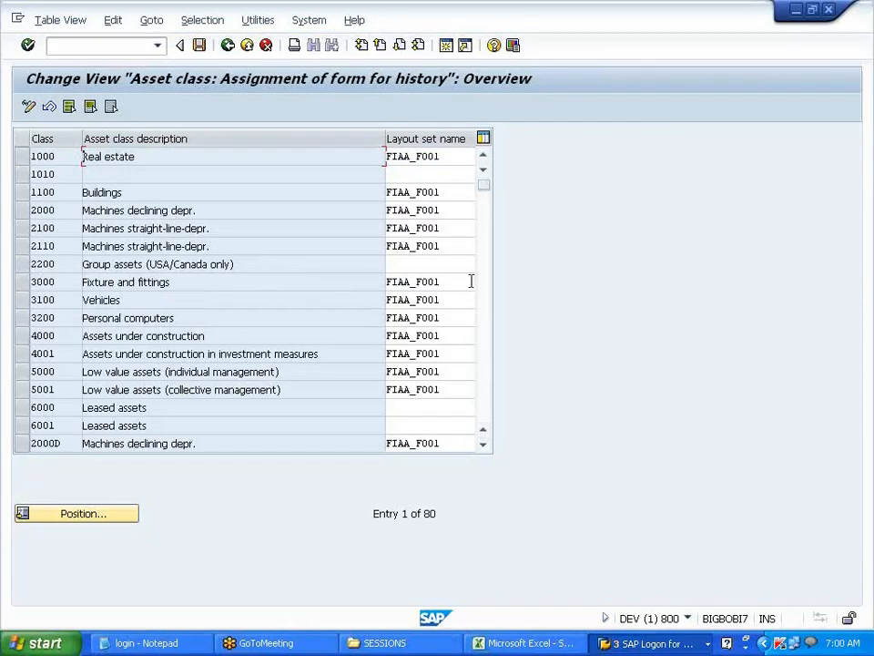
{"action": "left_click", "coordinate": [451, 281]}
{"action": "left_click", "coordinate": [388, 281]}
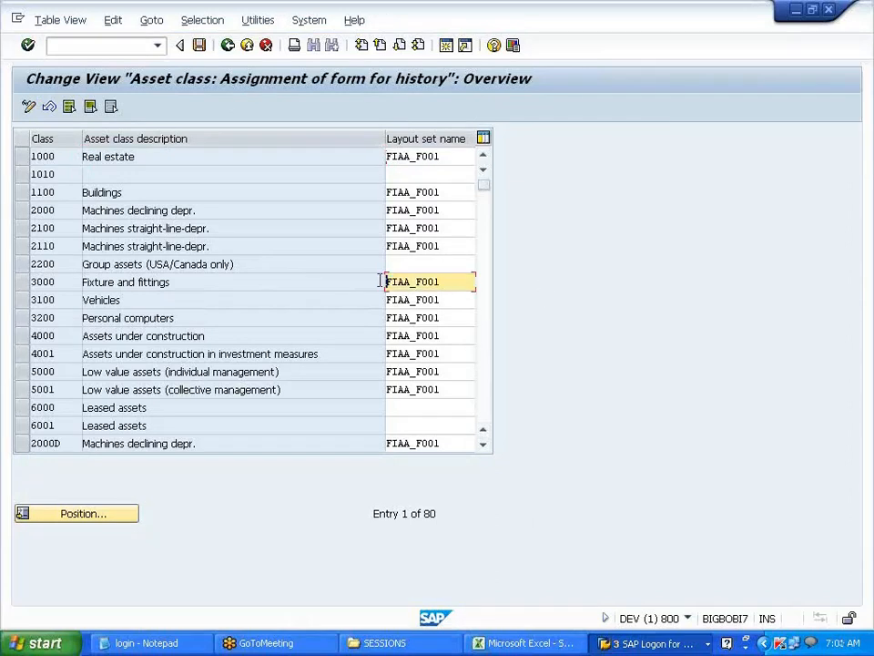
- Position the table to VFT and give VFT, VPM and VBS the FIAA_F001 form
{"action": "left_click", "coordinate": [113, 513]}
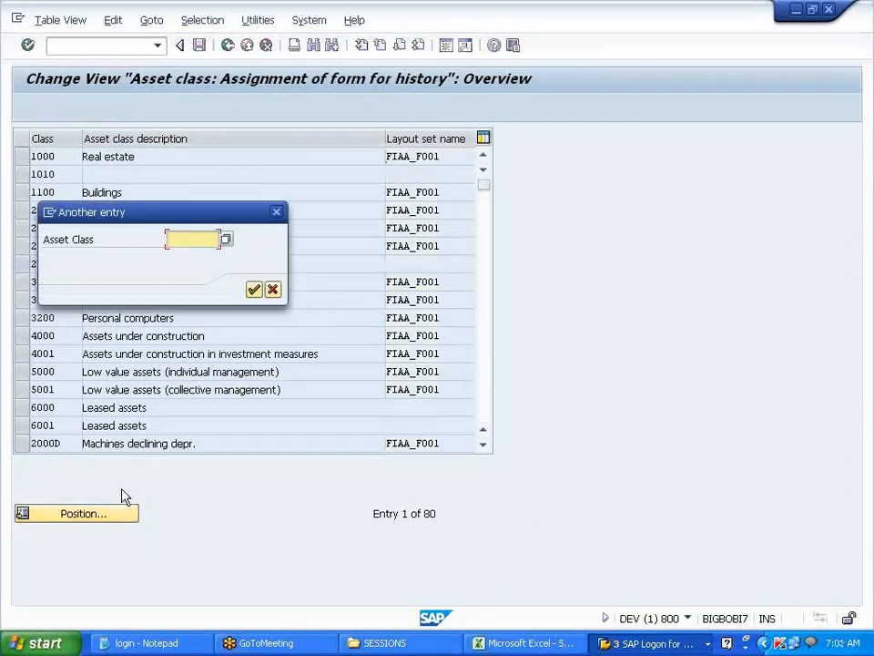
{"action": "type", "text": "VFT"}
{"action": "key", "text": "Return"}
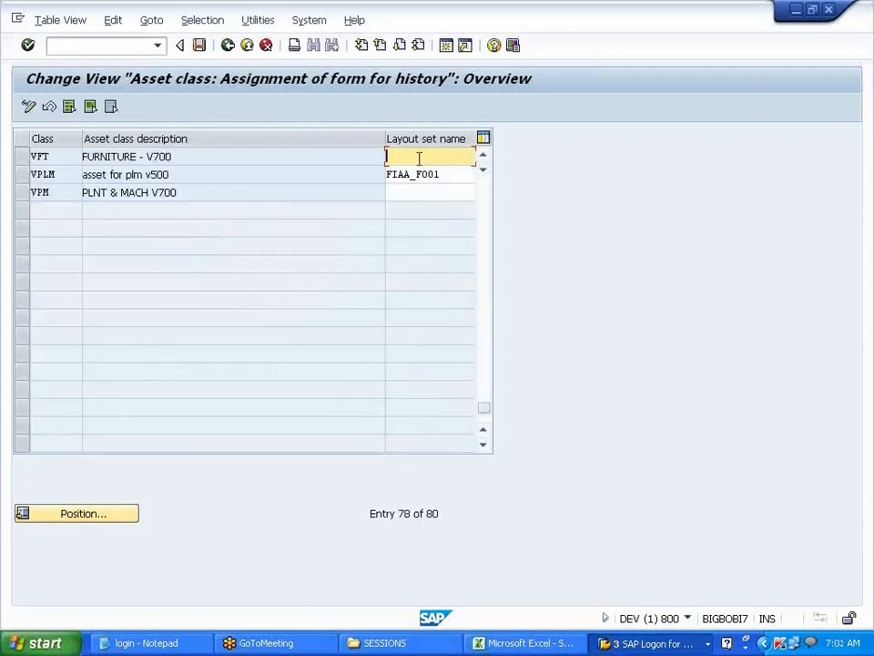
{"action": "key", "text": "ctrl+v"}
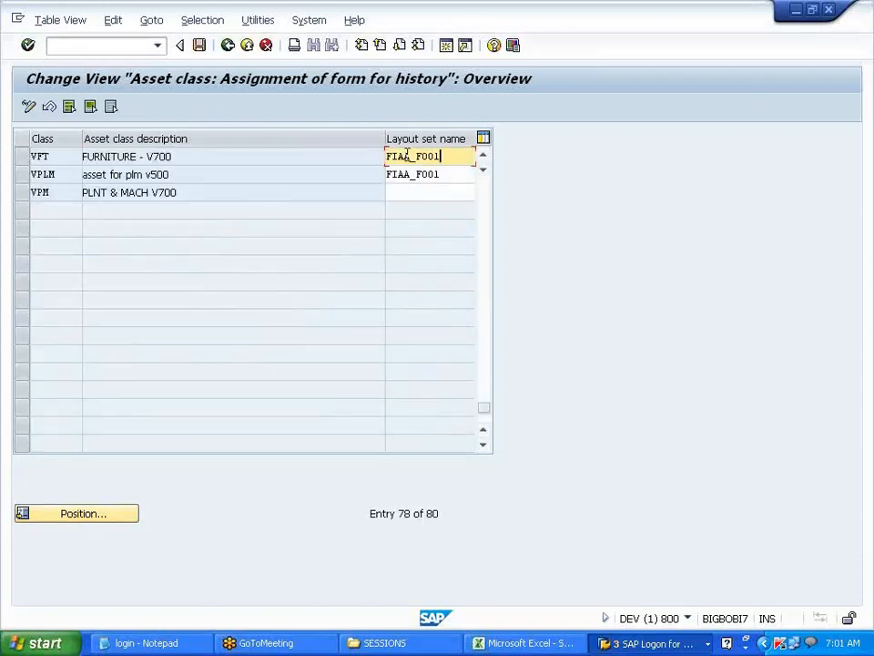
{"action": "left_click", "coordinate": [406, 192]}
{"action": "key", "text": "ctrl+v"}
{"action": "double_click", "coordinate": [484, 157]}
{"action": "left_click", "coordinate": [418, 174]}
{"action": "key", "text": "ctrl+v"}
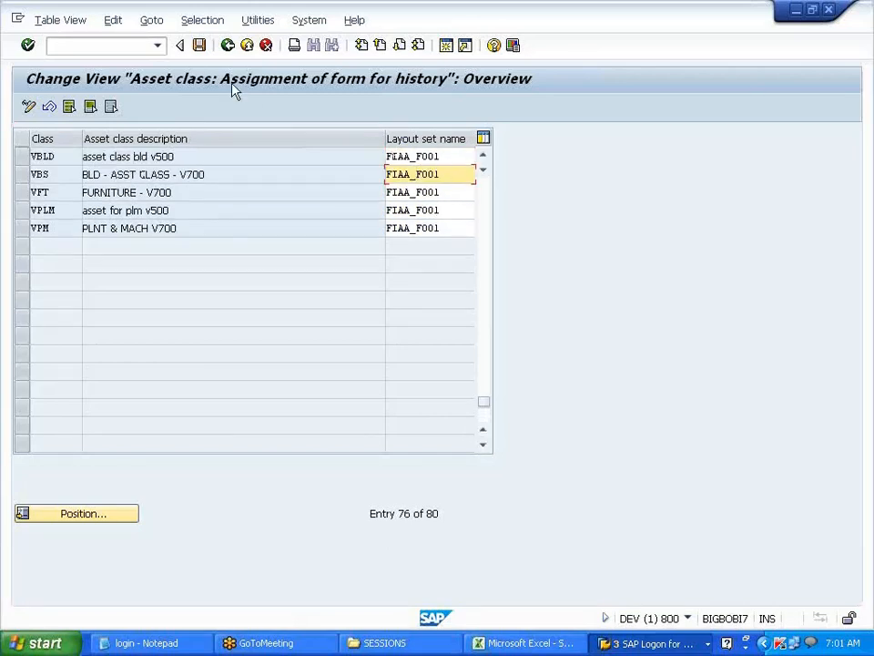
- Save the history sheet assignments under the customizing request and close the form activities
{"action": "left_click", "coordinate": [198, 46]}
{"action": "left_click", "coordinate": [250, 292]}
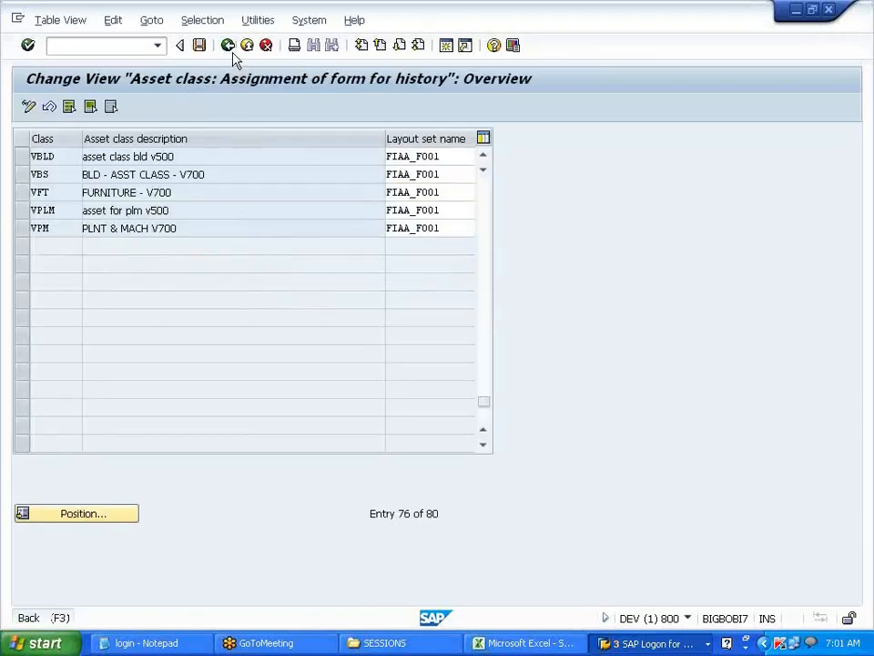
{"action": "left_click", "coordinate": [229, 50]}
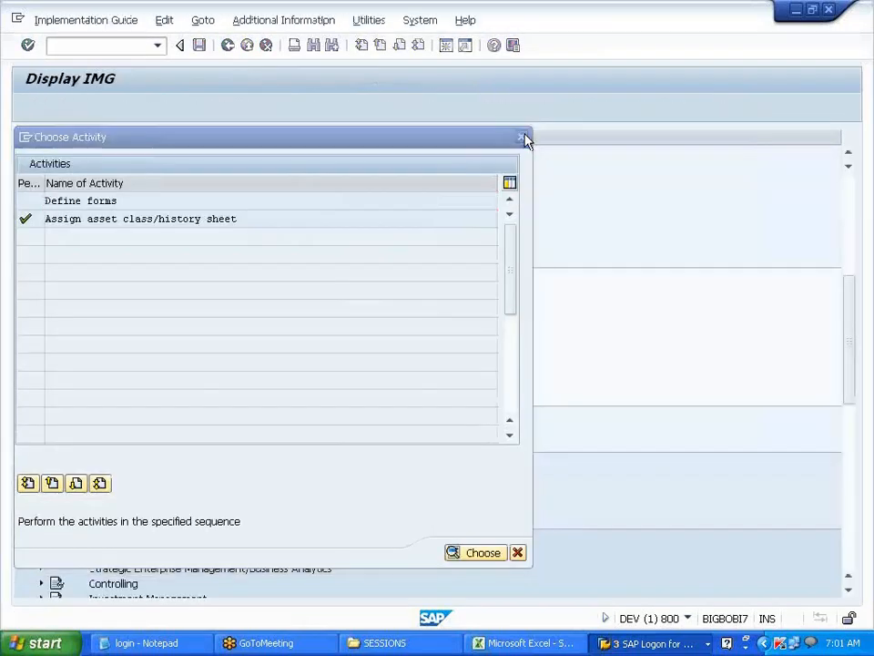
{"action": "left_click", "coordinate": [521, 138]}
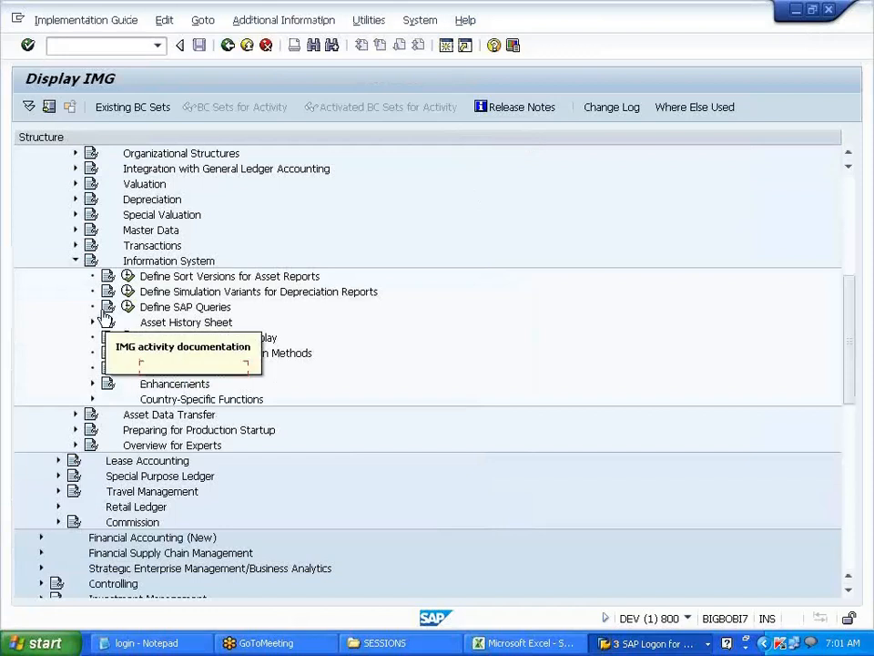
{"action": "left_click", "coordinate": [75, 263]}
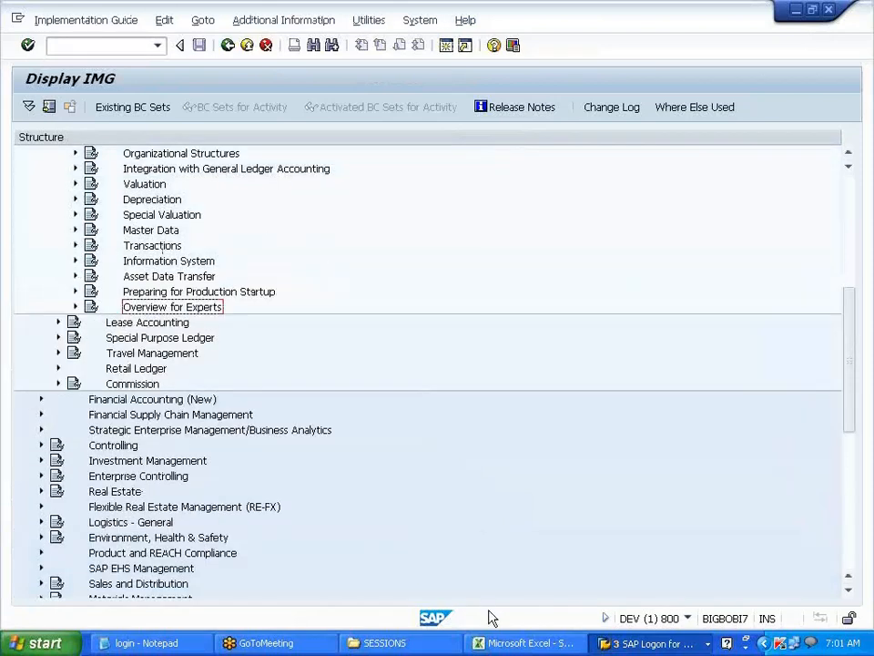
- Bring the SWAPNA Excel workbook's ASSET sheet to the front
{"action": "left_click", "coordinate": [515, 643]}
{"action": "scroll", "coordinate": [291, 433], "scroll_direction": "up", "scroll_amount": 5}
{"action": "scroll", "coordinate": [292, 432], "scroll_direction": "down", "scroll_amount": 3}
- Note TESTING in C135, ASSET MASTER DATA in C137 and AS01 in E137
{"action": "left_click", "coordinate": [165, 299]}
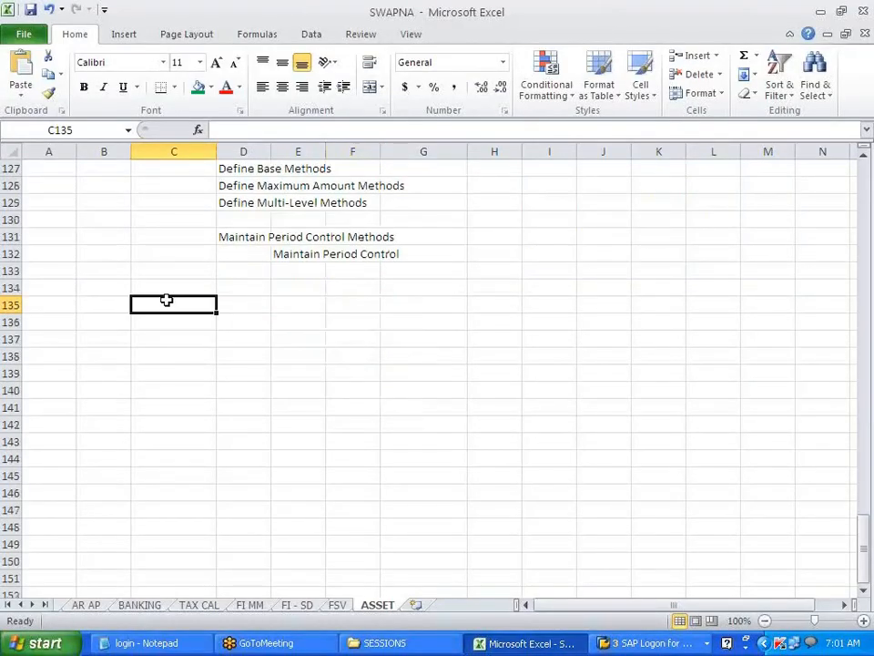
{"action": "type", "text": "TEST"}
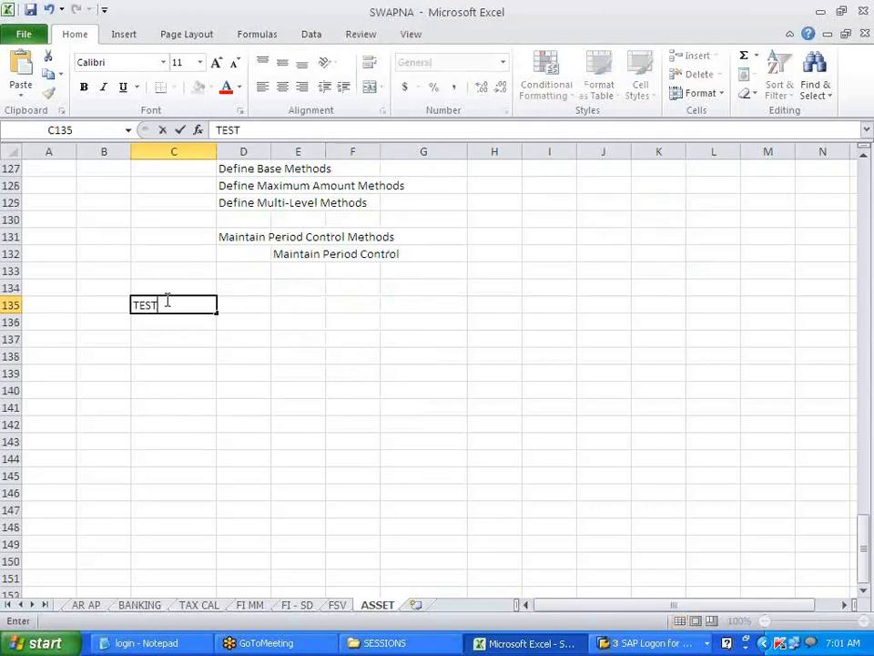
{"action": "type", "text": "ING"}
{"action": "key", "text": "Return"}
{"action": "key", "text": "Return"}
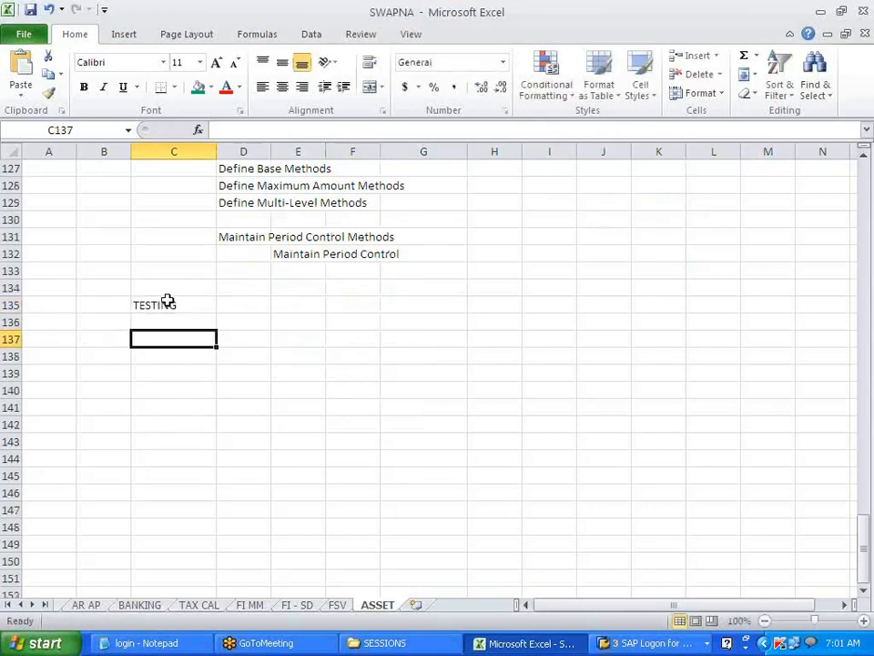
{"action": "type", "text": "ASET"}
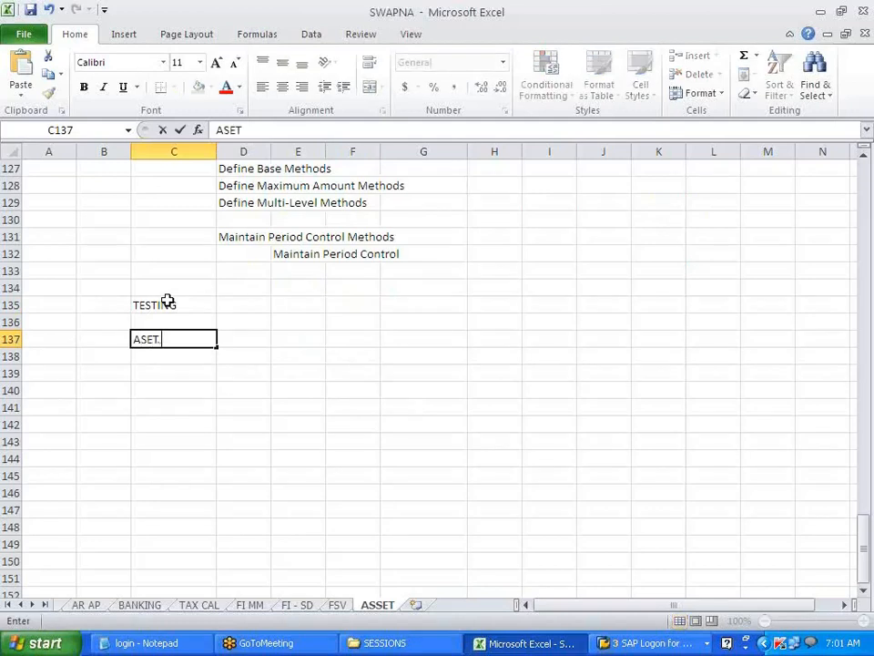
{"action": "key", "text": "BackSpace"}
{"action": "key", "text": "BackSpace"}
{"action": "type", "text": "SET MASTER DATA"}
{"action": "key", "text": "Return"}
{"action": "key", "text": "Return"}
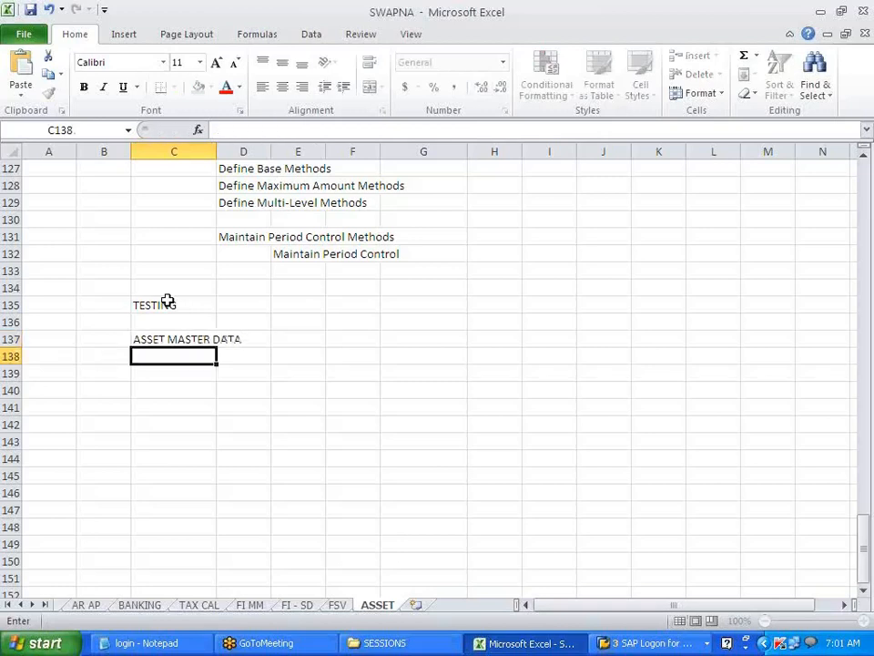
{"action": "key", "text": "Up"}
{"action": "key", "text": "Up"}
{"action": "key", "text": "Right"}
{"action": "key", "text": "Right"}
{"action": "type", "text": "AS01"}
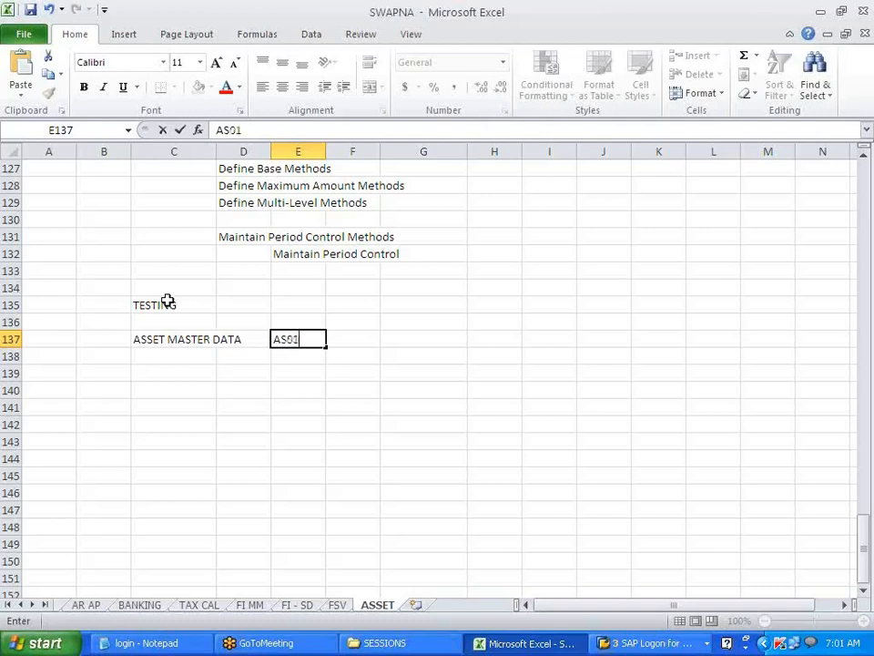
{"action": "key", "text": "Return"}
{"action": "key", "text": "Return"}
- Add a SCENARIO heading in C139 and fill it yellow
{"action": "key", "text": "Left"}
{"action": "key", "text": "Left"}
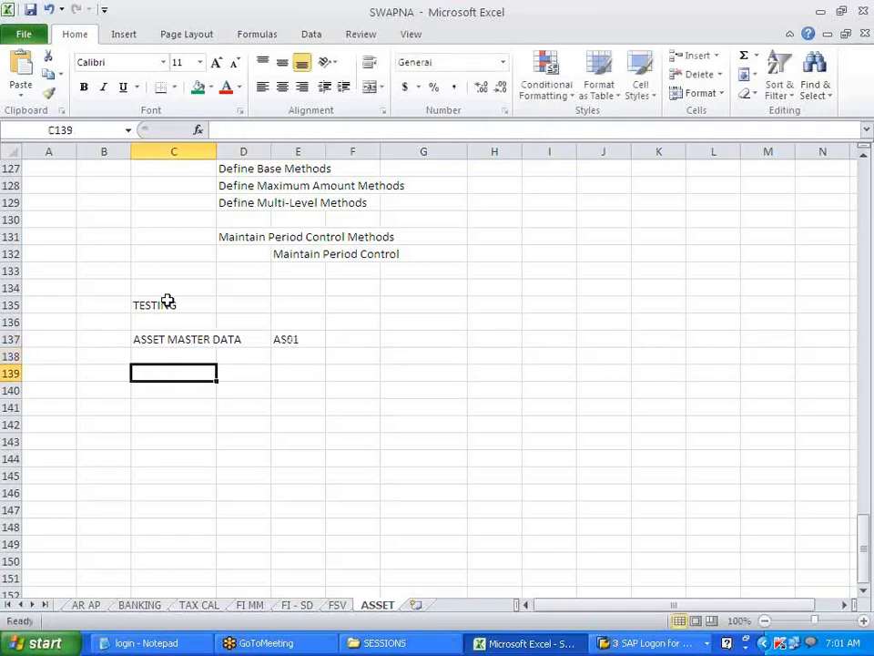
{"action": "type", "text": "SCENA"}
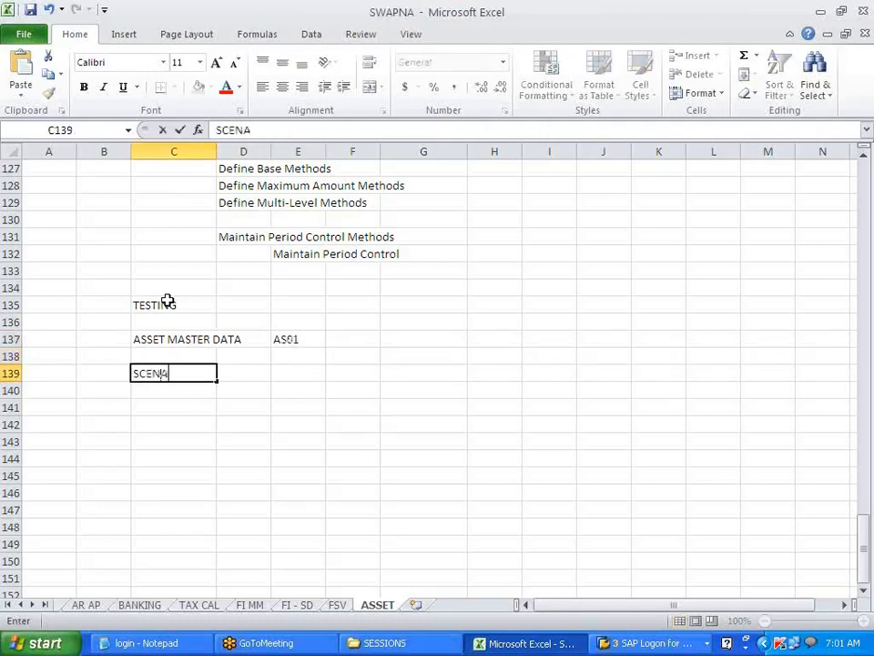
{"action": "type", "text": "RIO"}
{"action": "left_click", "coordinate": [273, 391]}
{"action": "left_click", "coordinate": [155, 376]}
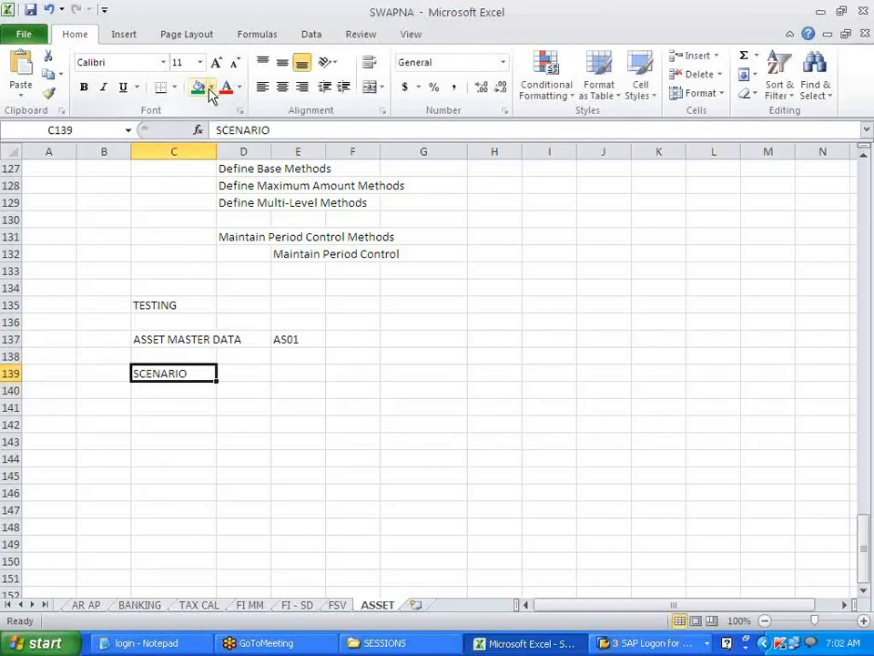
{"action": "left_click", "coordinate": [210, 92]}
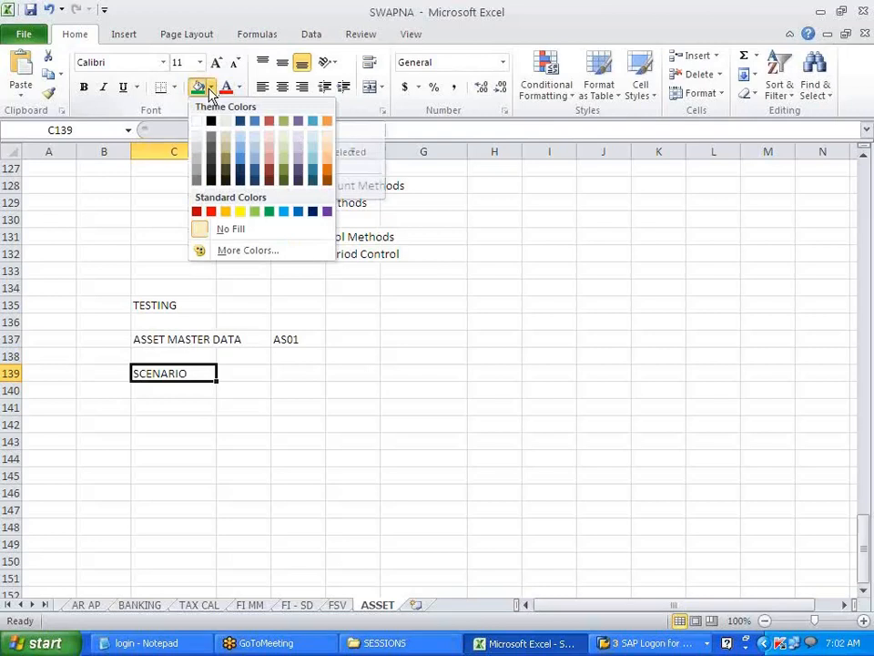
{"action": "left_click", "coordinate": [233, 209]}
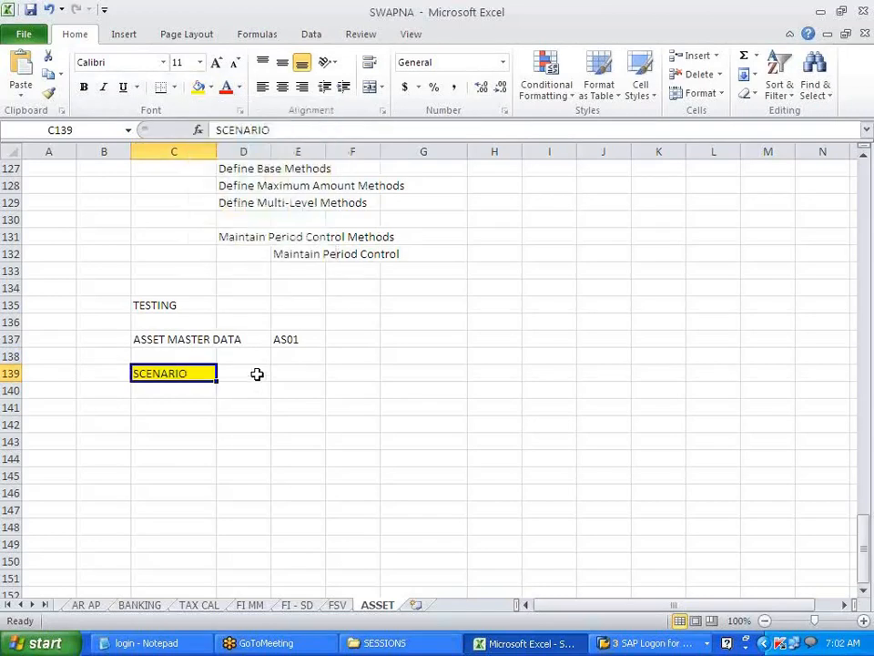
- Enter DEP CAL -- PERIOD CONTROL in C140 below the SCENARIO heading
{"action": "left_click", "coordinate": [181, 393]}
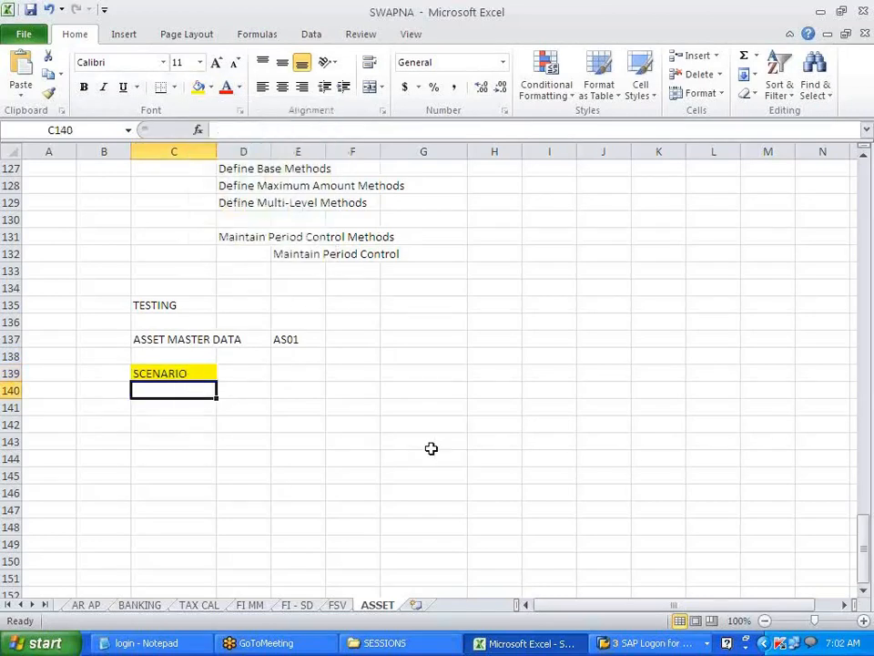
{"action": "type", "text": "DEP"}
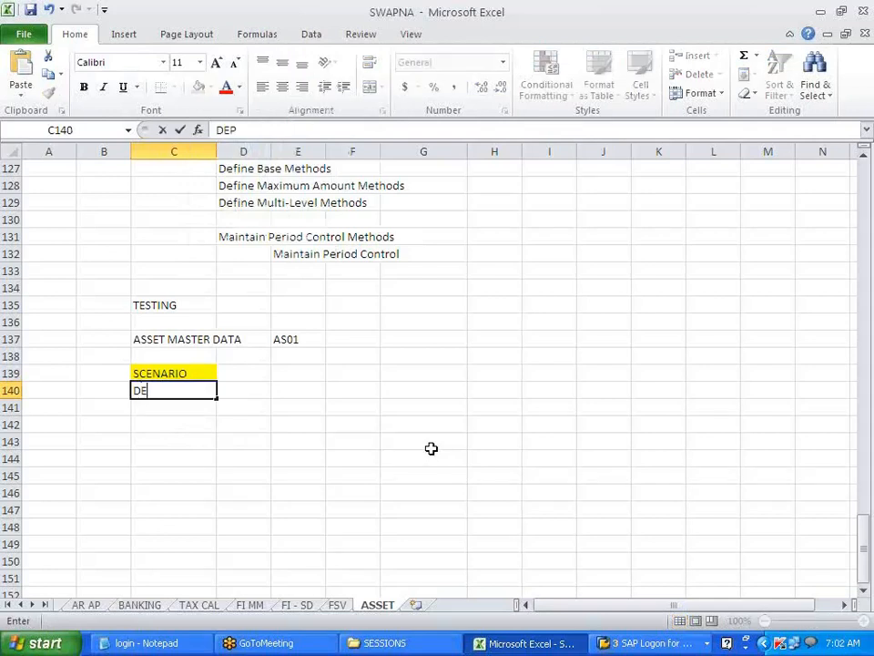
{"action": "type", "text": " CAL -- P"}
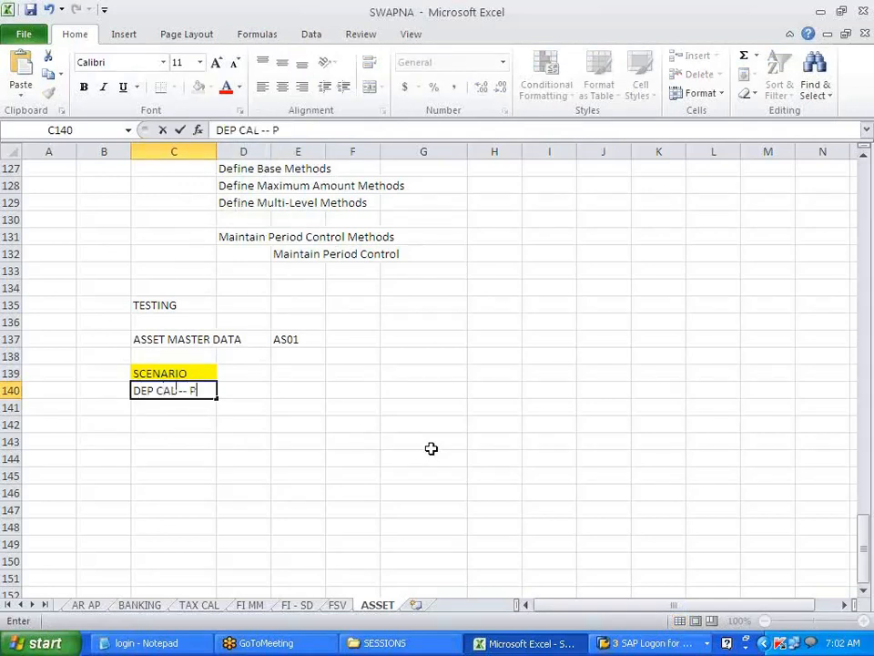
{"action": "type", "text": "ERIOD CONTROL"}
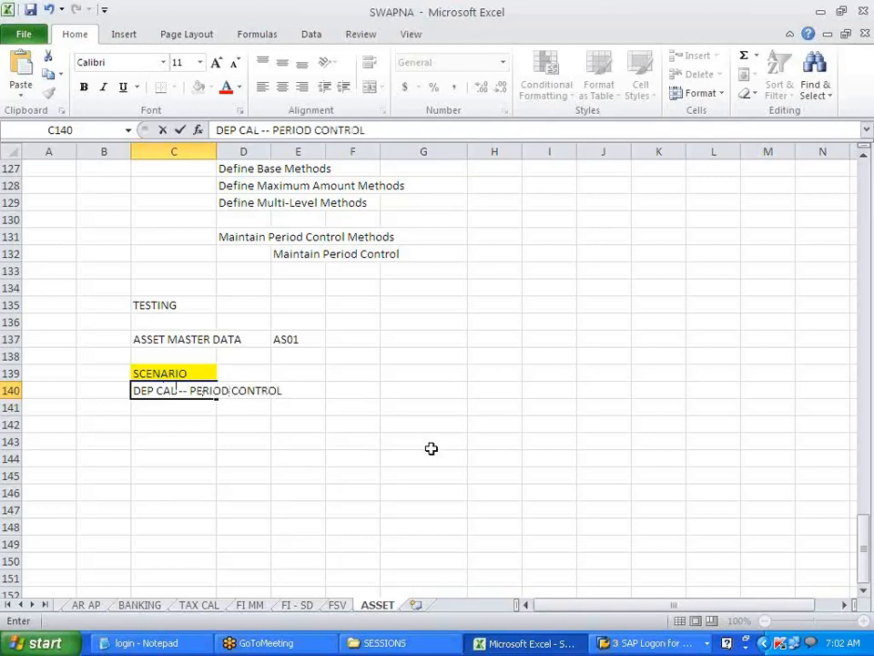
{"action": "left_click", "coordinate": [430, 448]}
- Open a new SAP session and expand the Accounting folder in its Easy Access menu
{"action": "key", "text": "alt+Tab"}
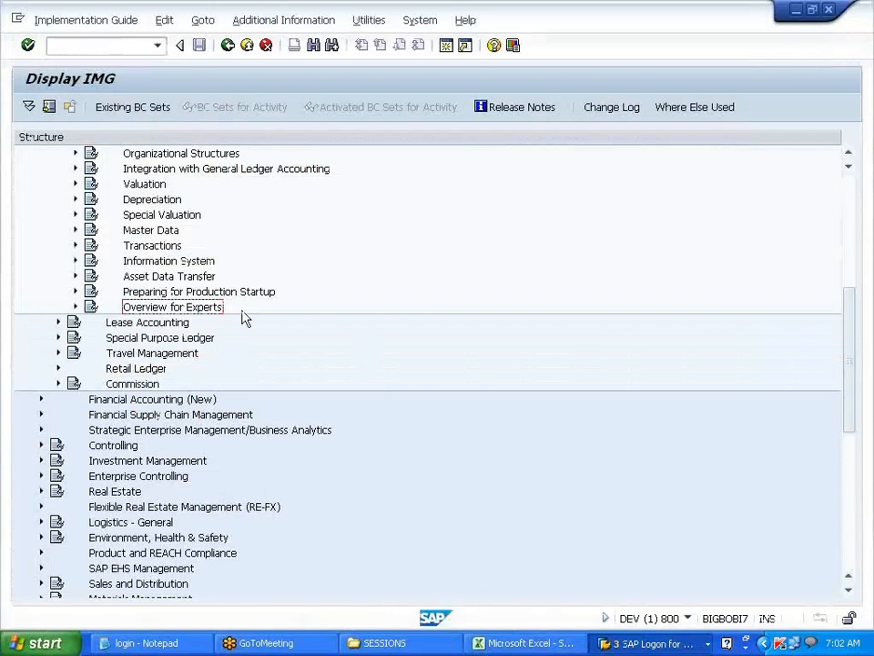
{"action": "left_click", "coordinate": [450, 51]}
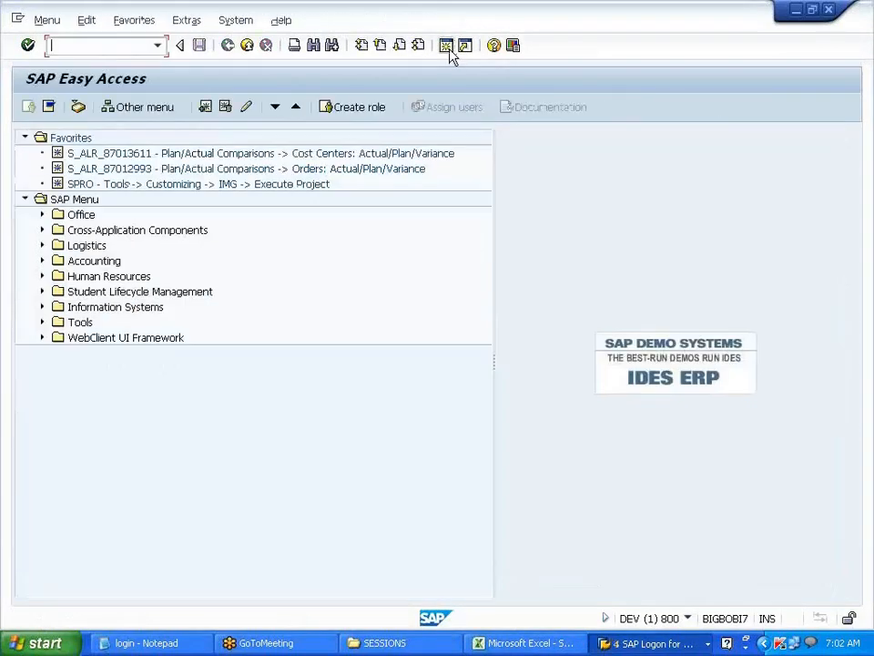
{"action": "left_click", "coordinate": [41, 261]}
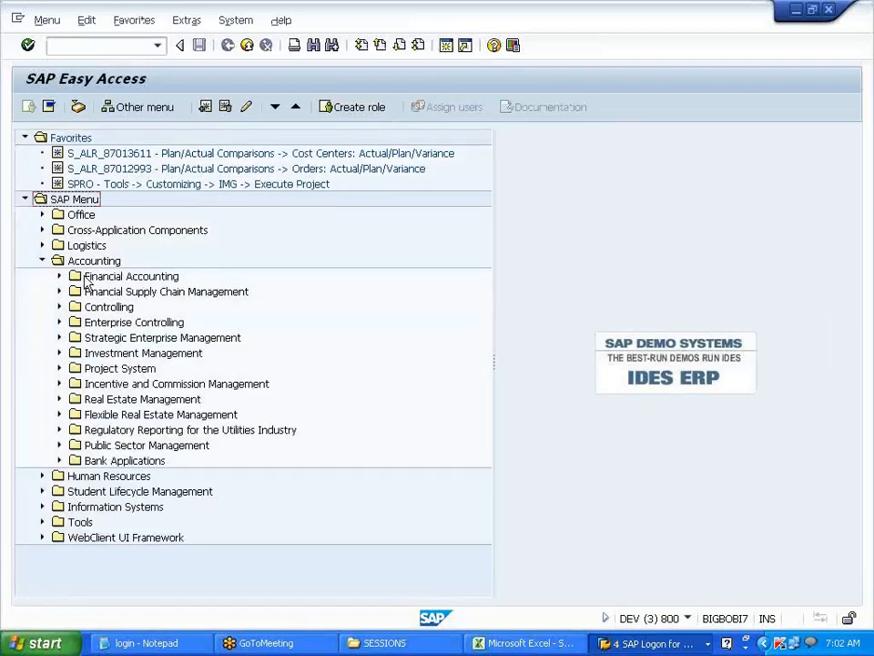
- Return to the Excel notes at cell C141, then bring the new SAP Easy Access session forward
{"action": "key", "text": "alt+Tab"}
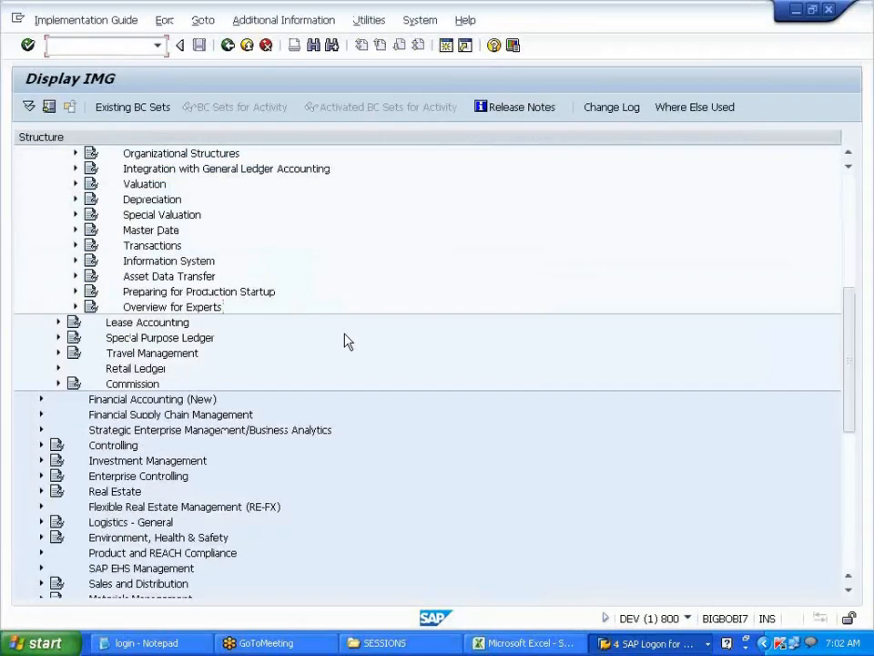
{"action": "left_click", "coordinate": [862, 40]}
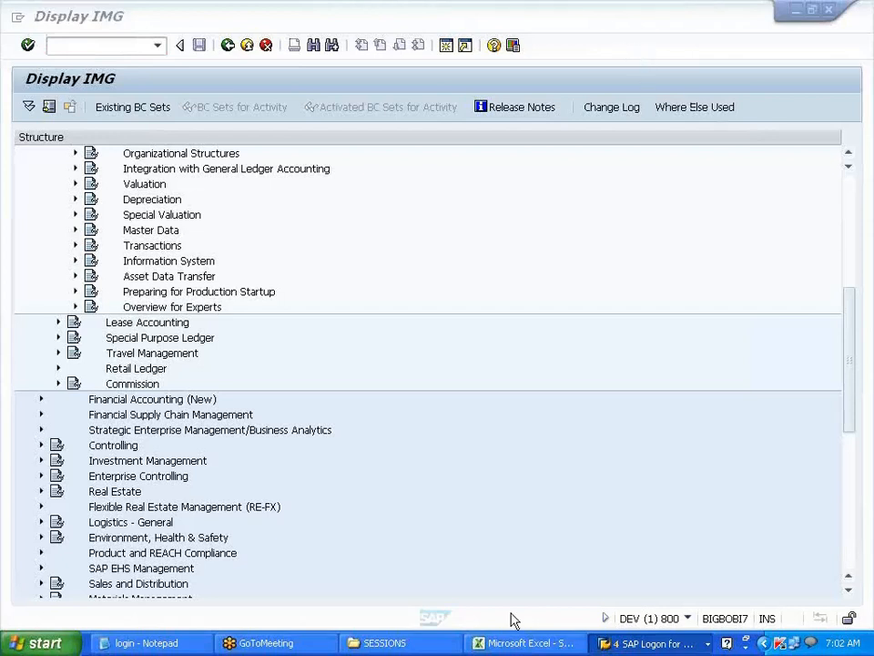
{"action": "left_click", "coordinate": [514, 643]}
{"action": "left_click", "coordinate": [377, 388]}
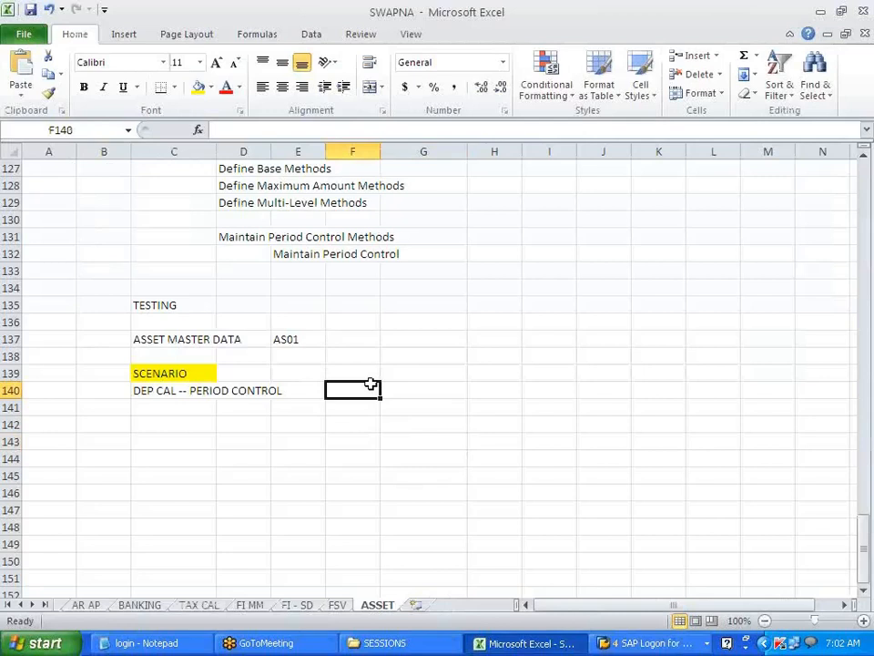
{"action": "left_click", "coordinate": [170, 415]}
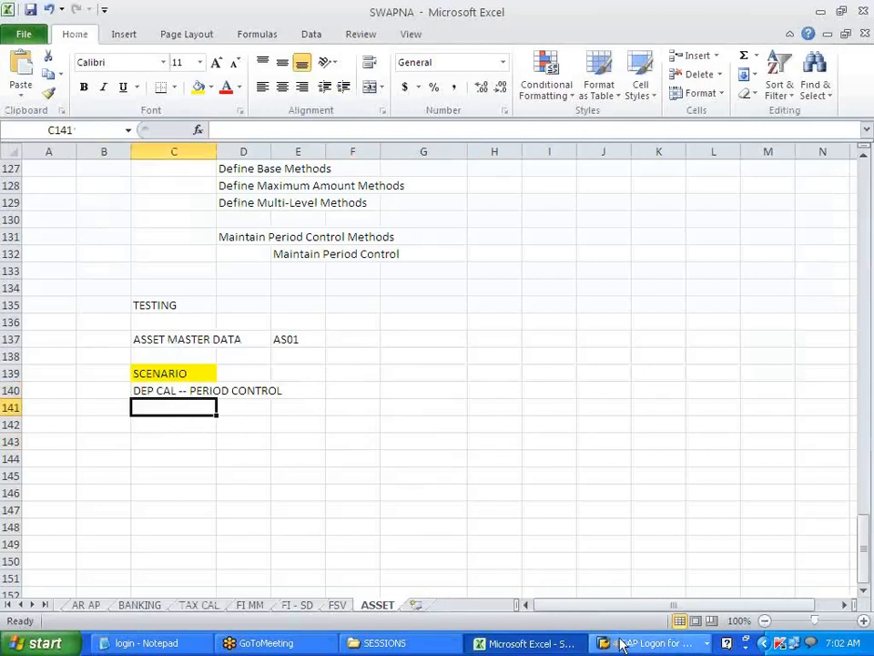
{"action": "mouse_move", "coordinate": [621, 644]}
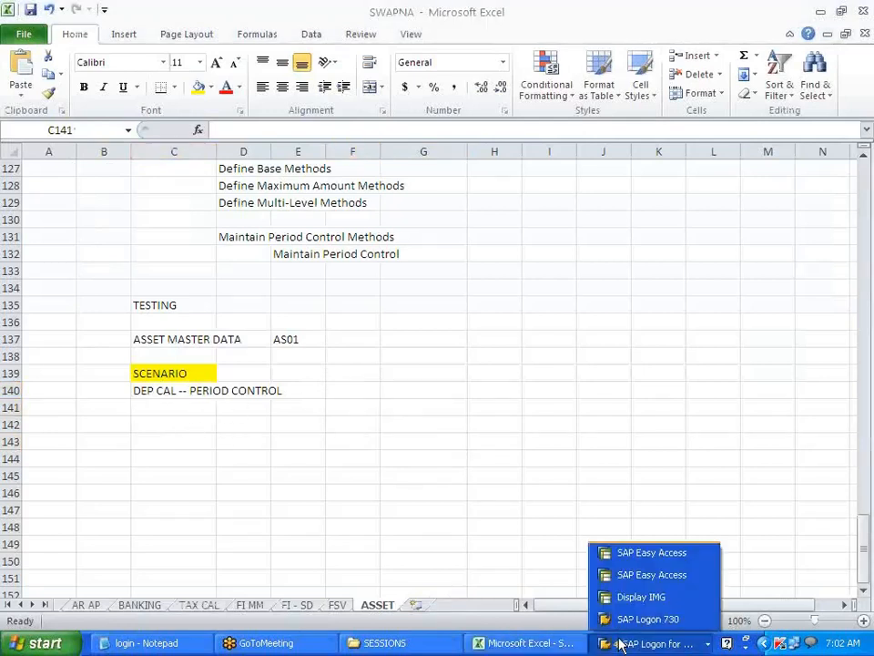
{"action": "left_click", "coordinate": [655, 575]}
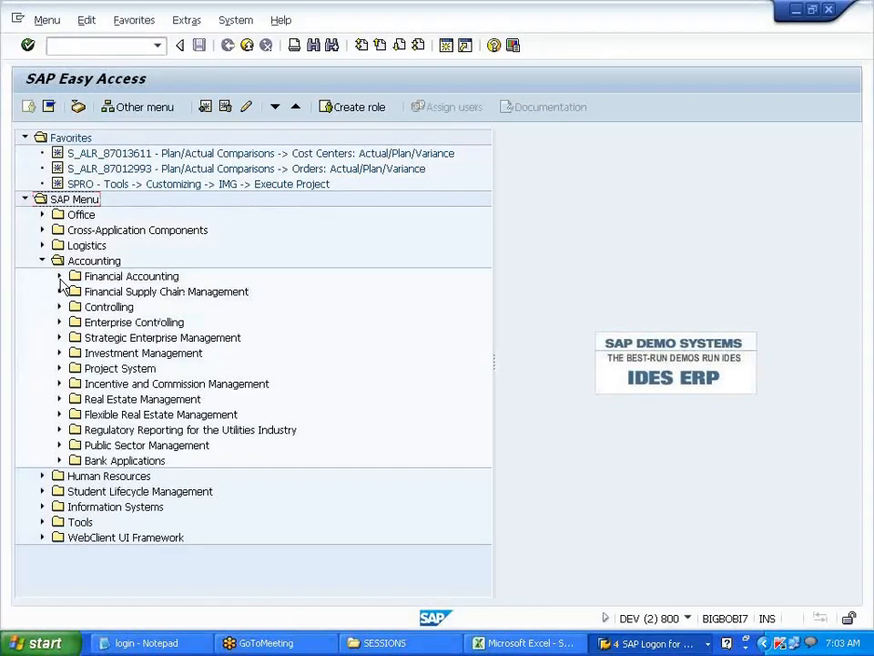
- Expand Financial Accounting › Fixed Assets › Asset › Create and select AS01 - Asset
{"action": "left_click", "coordinate": [59, 276]}
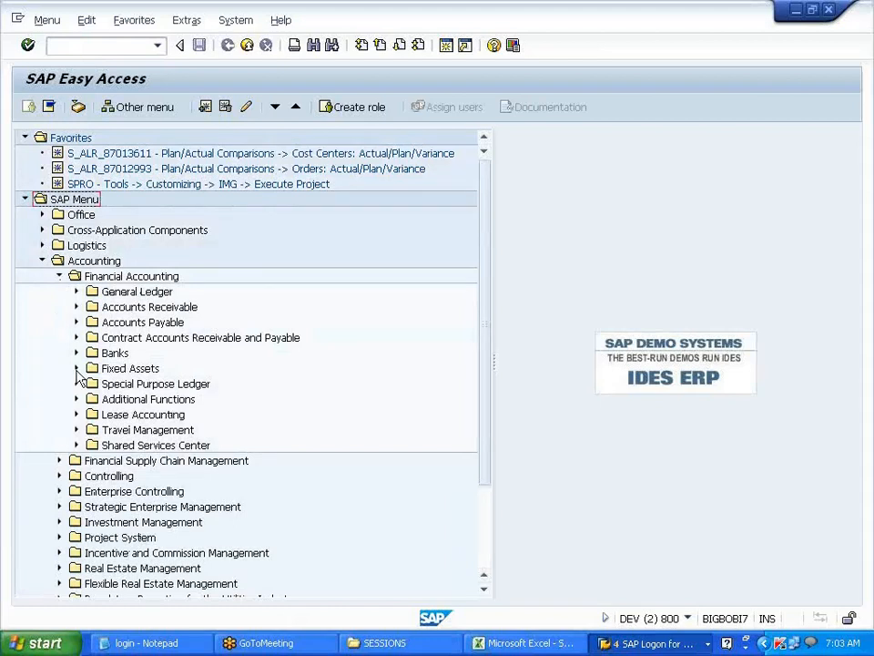
{"action": "left_click", "coordinate": [77, 369]}
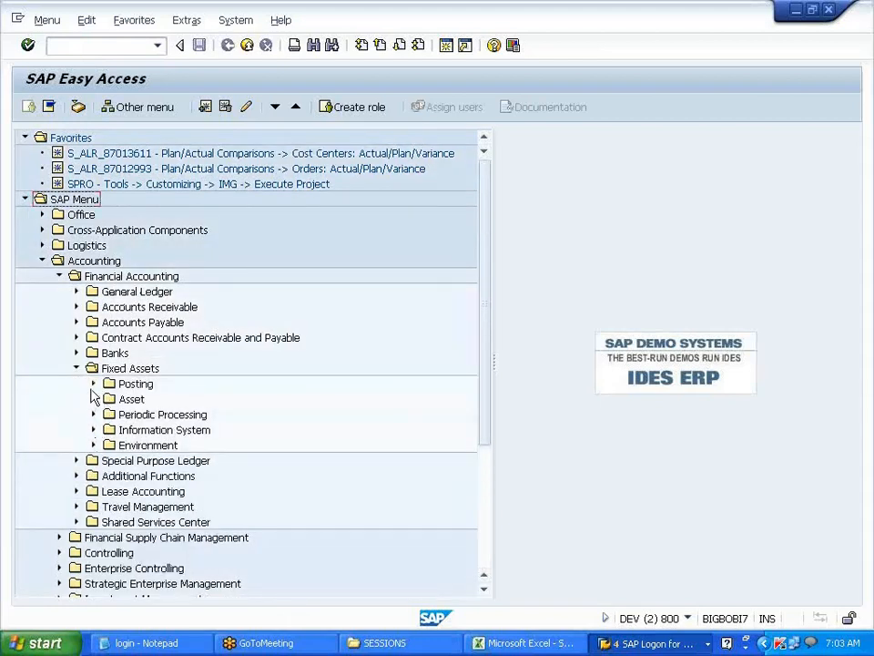
{"action": "left_click", "coordinate": [92, 400]}
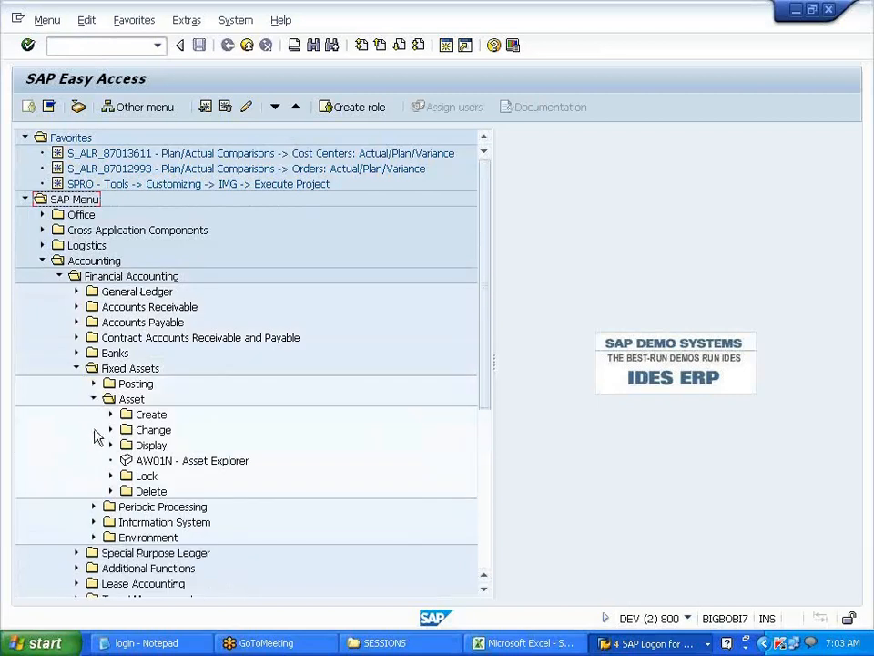
{"action": "left_click", "coordinate": [110, 414]}
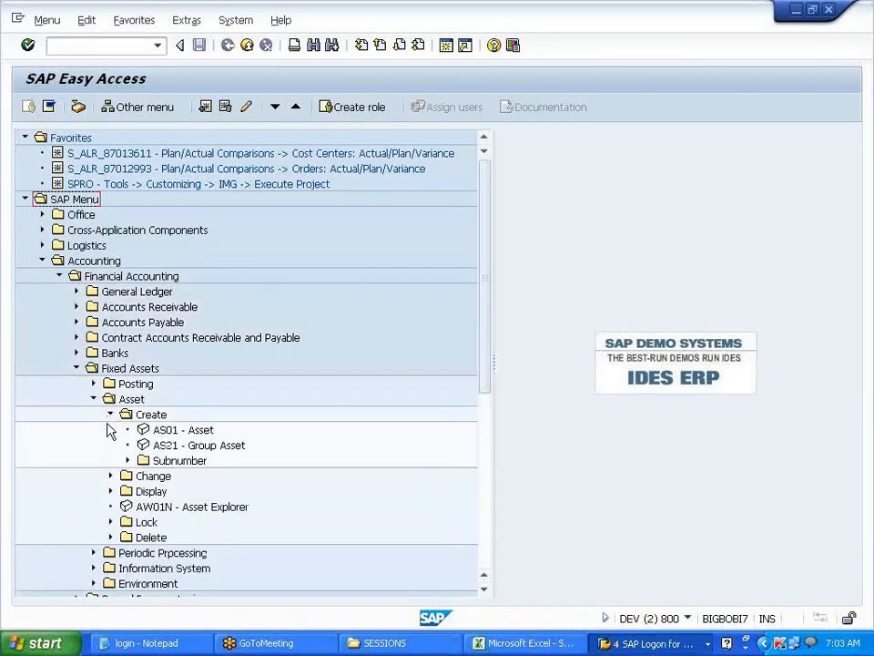
{"action": "left_click", "coordinate": [181, 430]}
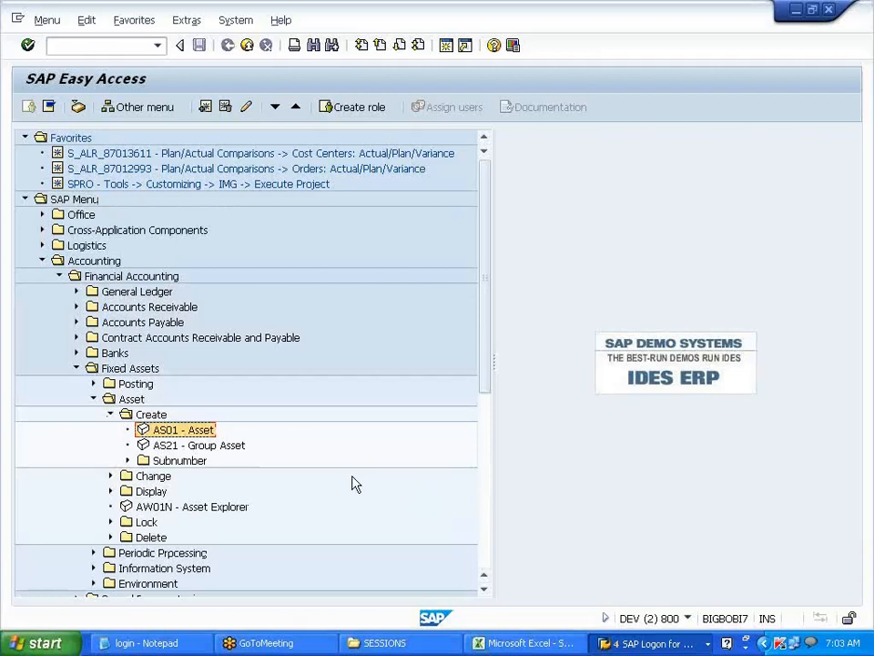
{"action": "double_click", "coordinate": [193, 430]}
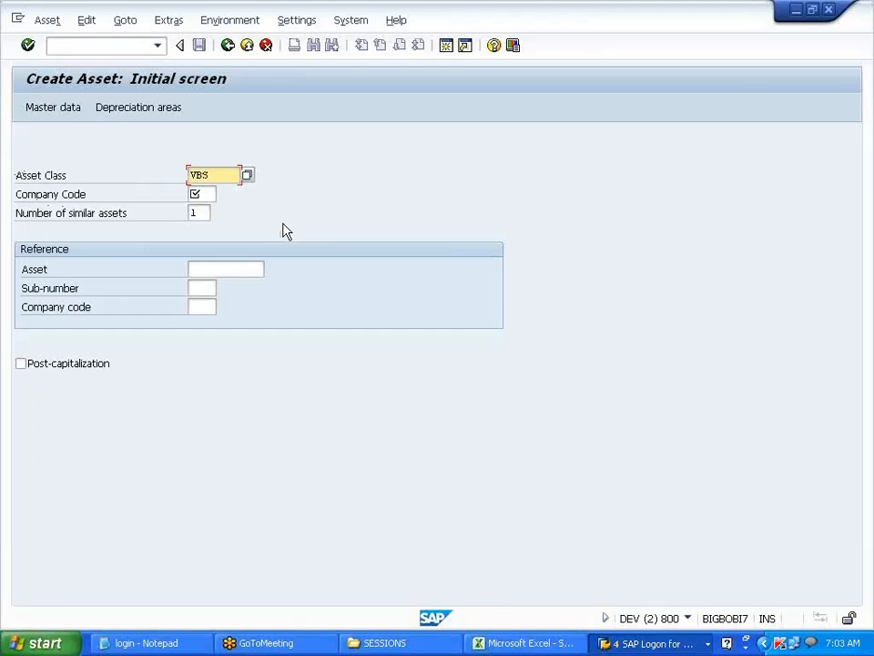
{"action": "key", "text": "Tab"}
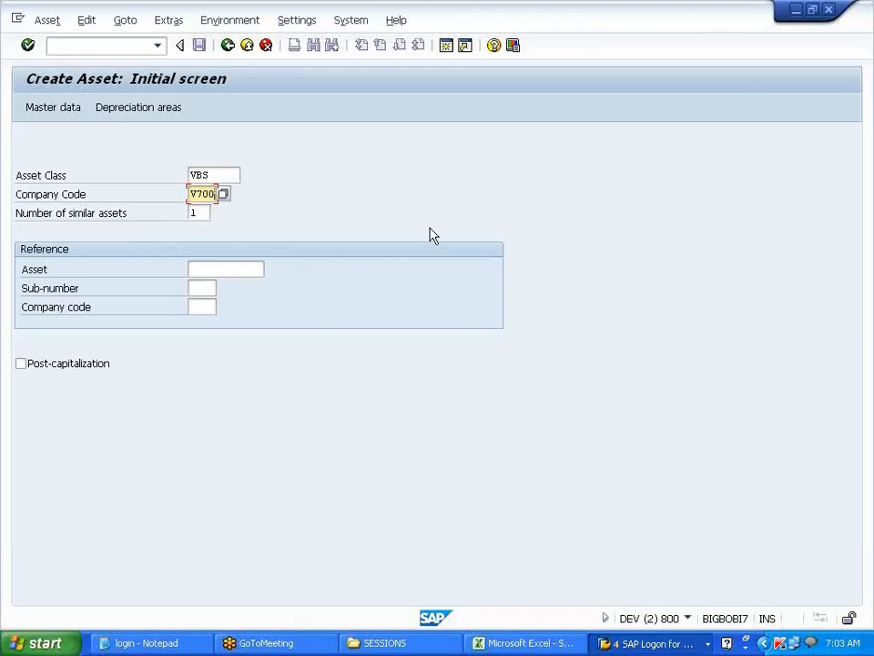
{"action": "key", "text": "Return"}
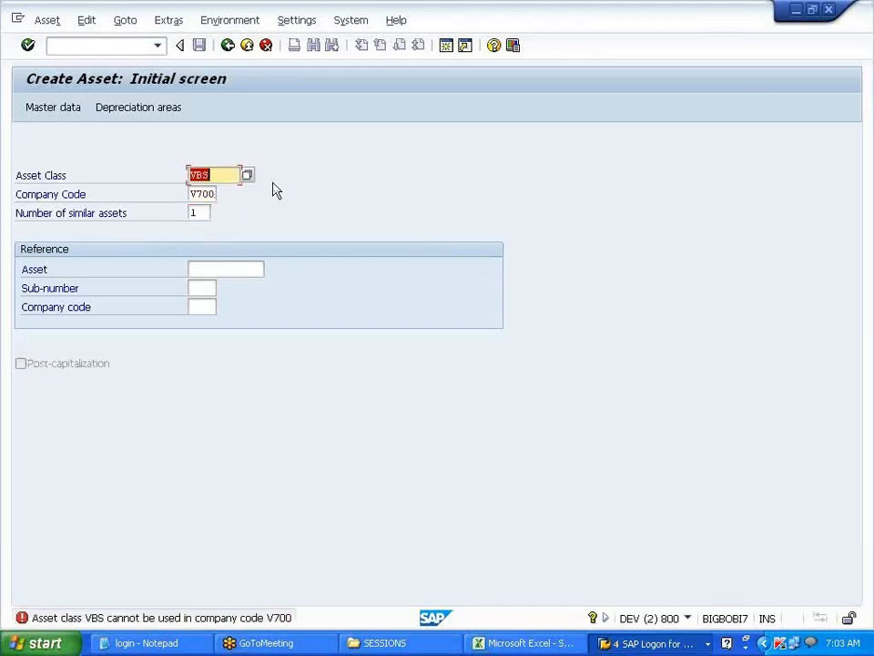
{"action": "left_click", "coordinate": [248, 176]}
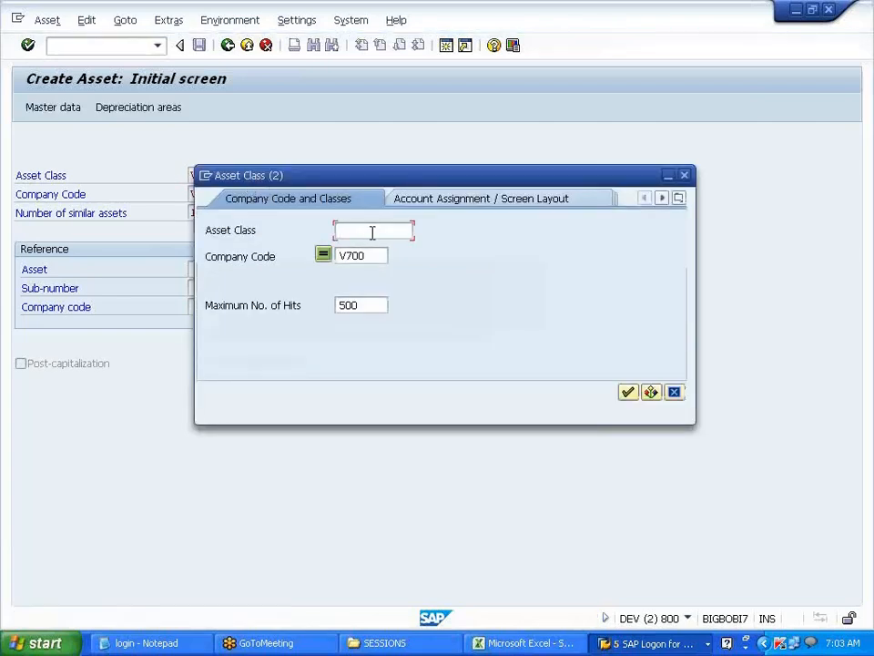
{"action": "key", "text": "Return"}
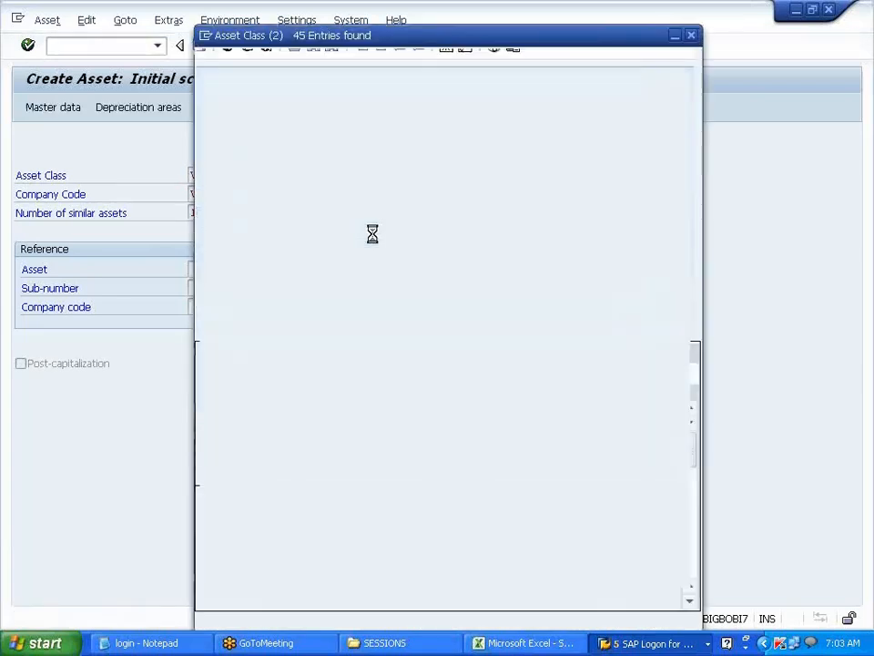
{"action": "scroll", "coordinate": [367, 463], "scroll_direction": "down", "scroll_amount": 6}
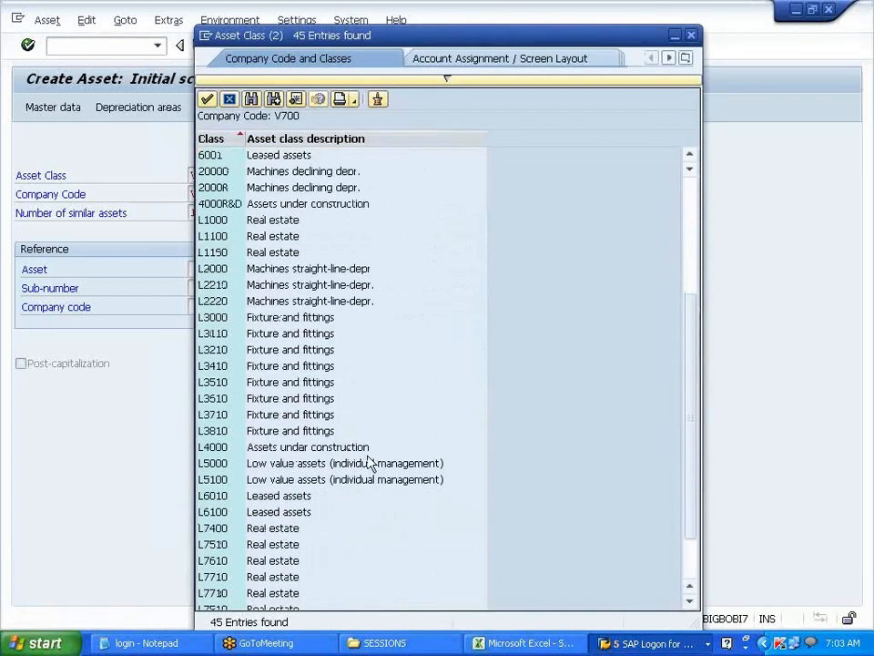
{"action": "scroll", "coordinate": [367, 463], "scroll_direction": "up", "scroll_amount": 6}
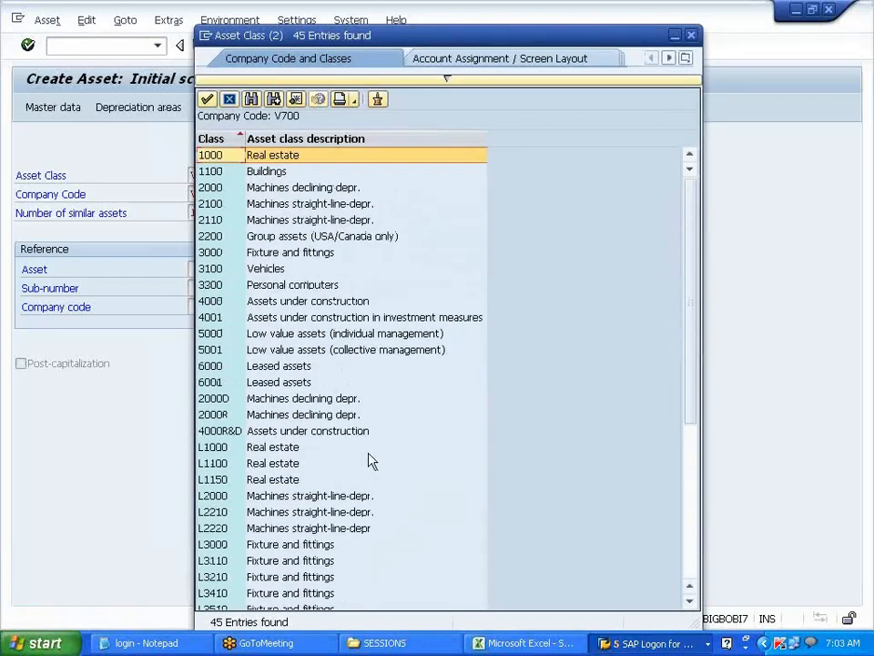
{"action": "left_click", "coordinate": [691, 36]}
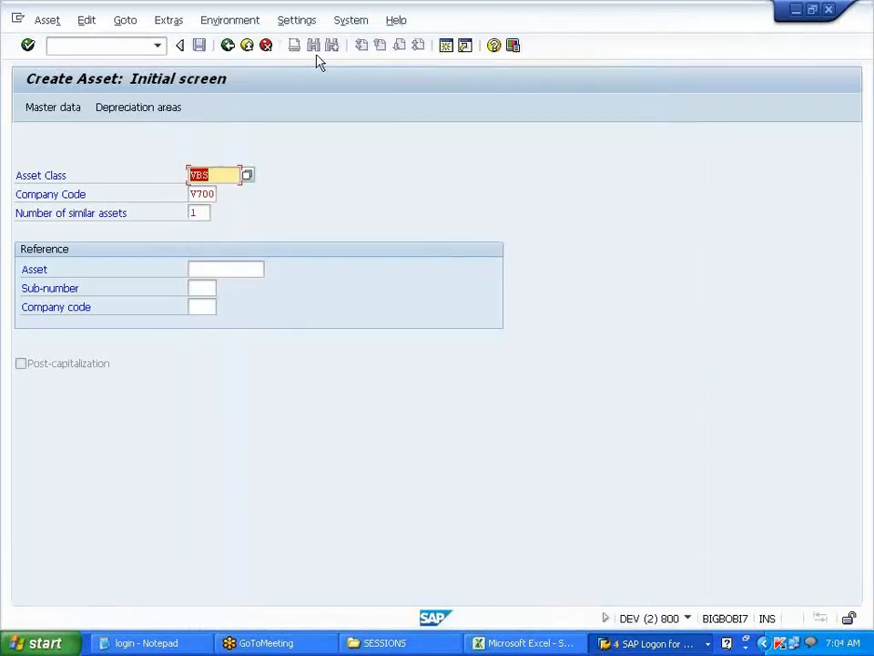
- Leave the asset creation screen and return to the Display IMG window
{"action": "left_click", "coordinate": [247, 50]}
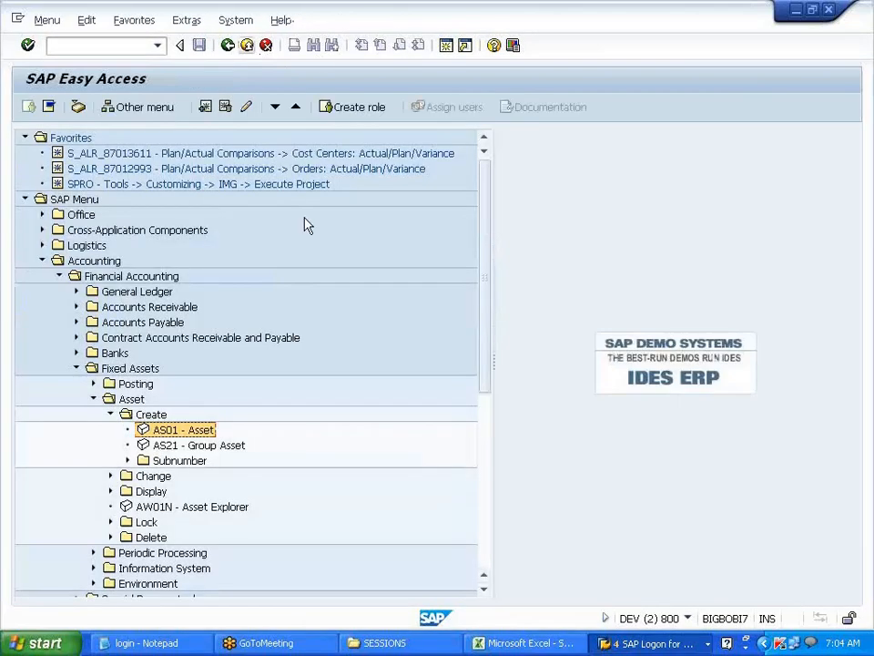
{"action": "left_click", "coordinate": [649, 643]}
{"action": "left_click", "coordinate": [649, 599]}
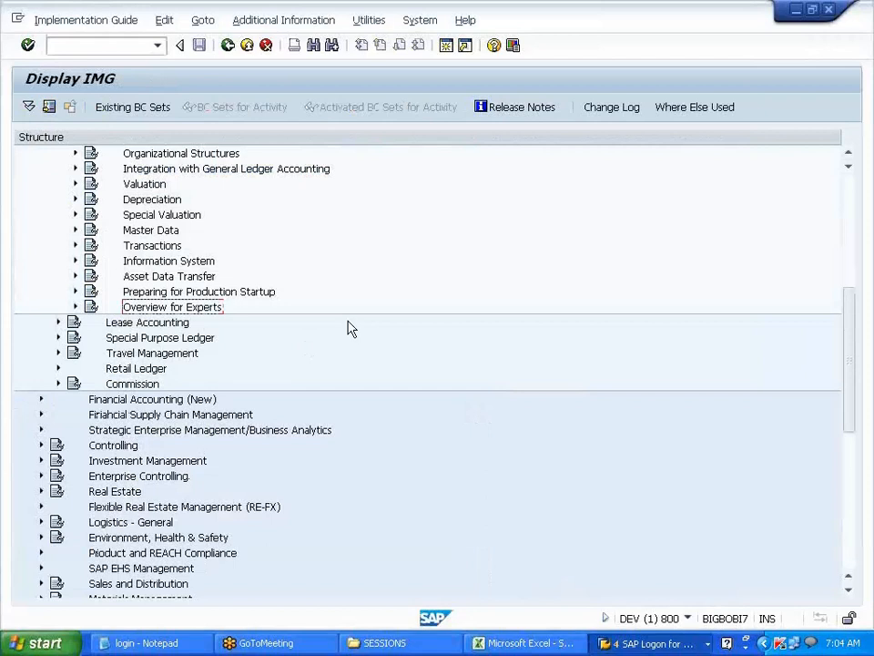
- Run Valuation's Determine Depreciation Areas in the Asset Class and scroll to the V700 classes
{"action": "scroll", "coordinate": [351, 328], "scroll_direction": "up", "scroll_amount": 3}
{"action": "left_click", "coordinate": [132, 248]}
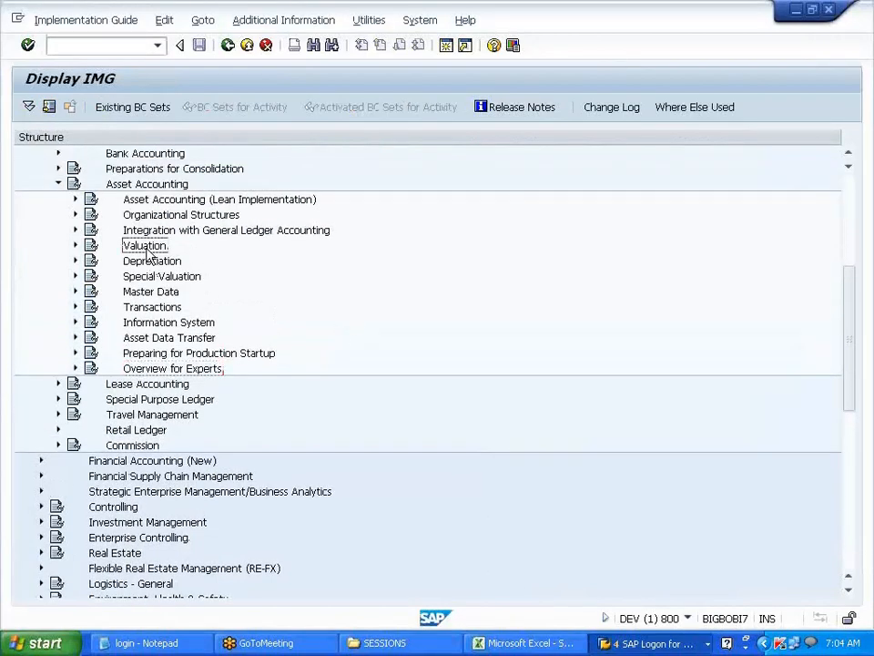
{"action": "left_click", "coordinate": [77, 248]}
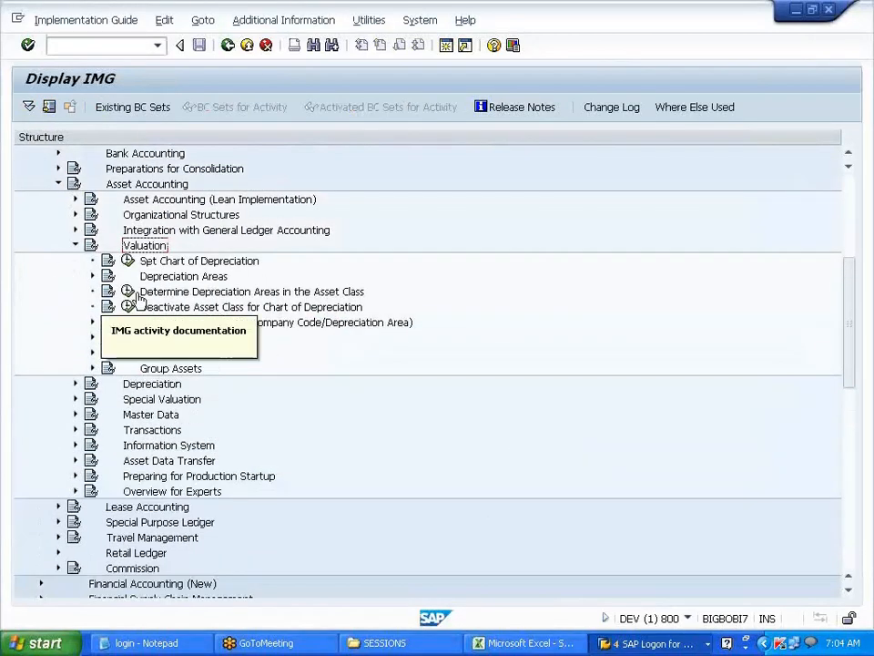
{"action": "left_click", "coordinate": [237, 294]}
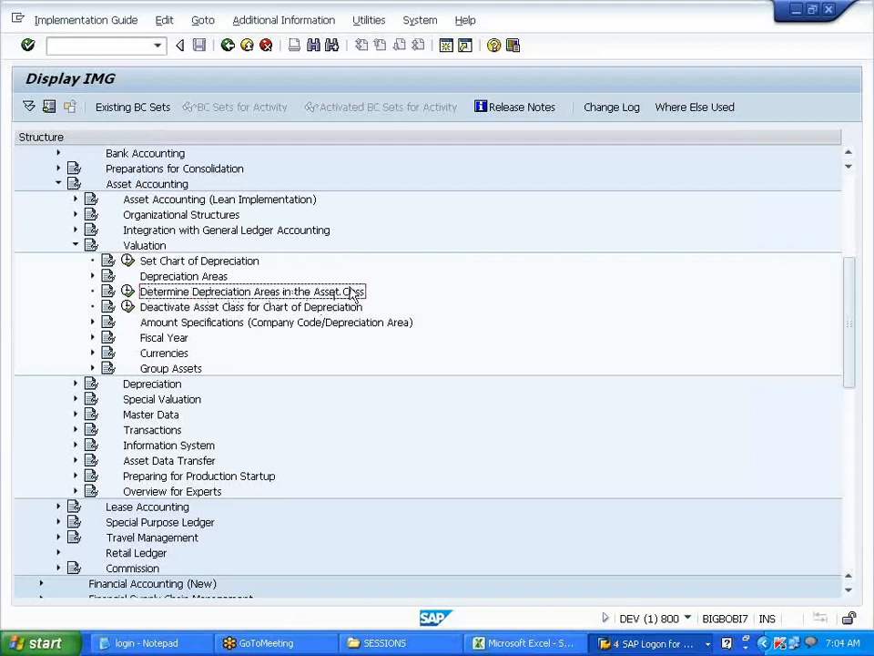
{"action": "left_click", "coordinate": [127, 292]}
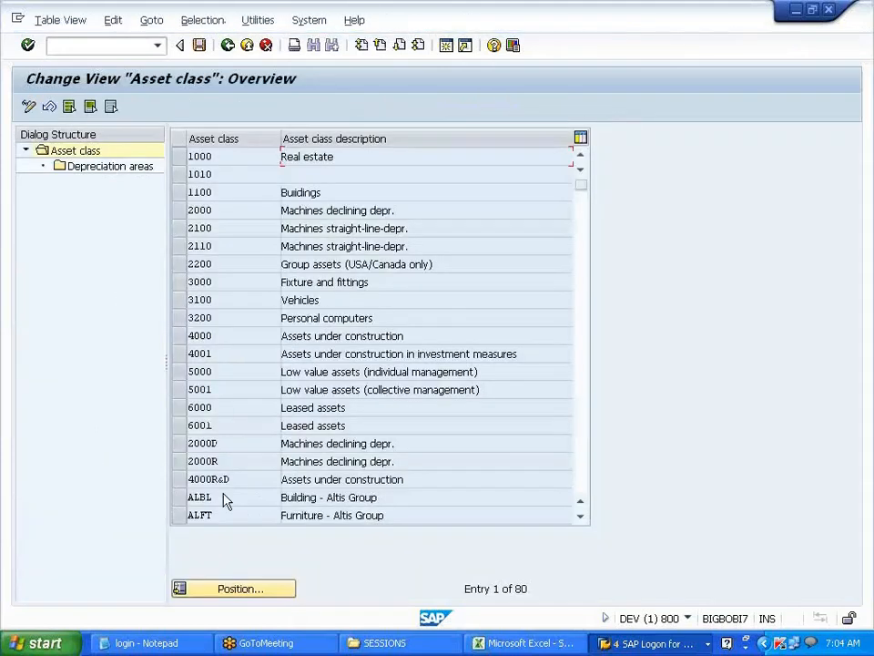
{"action": "scroll", "coordinate": [225, 502], "scroll_direction": "down", "scroll_amount": 5}
{"action": "scroll", "coordinate": [222, 492], "scroll_direction": "down", "scroll_amount": 4}
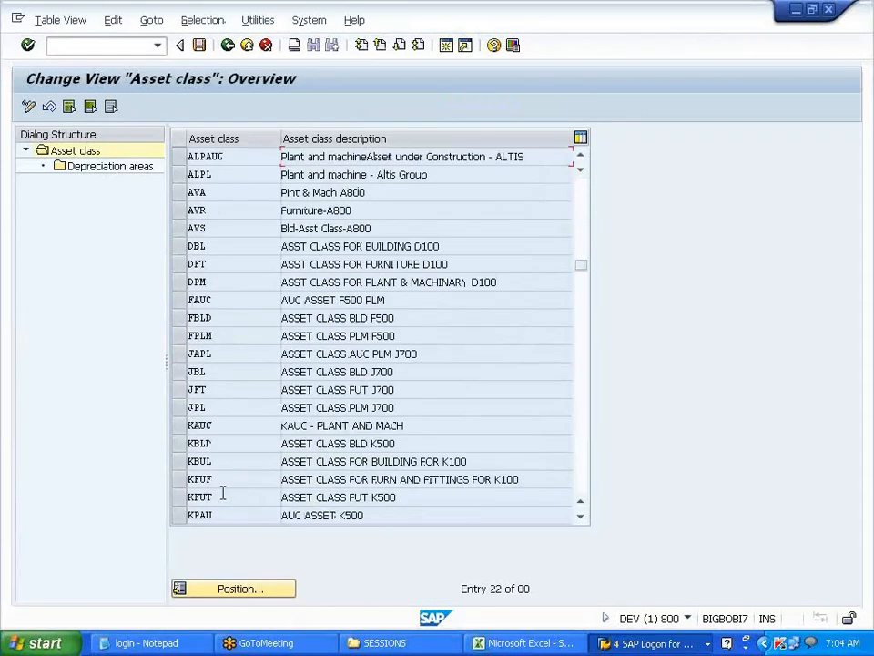
{"action": "scroll", "coordinate": [222, 492], "scroll_direction": "down", "scroll_amount": 9}
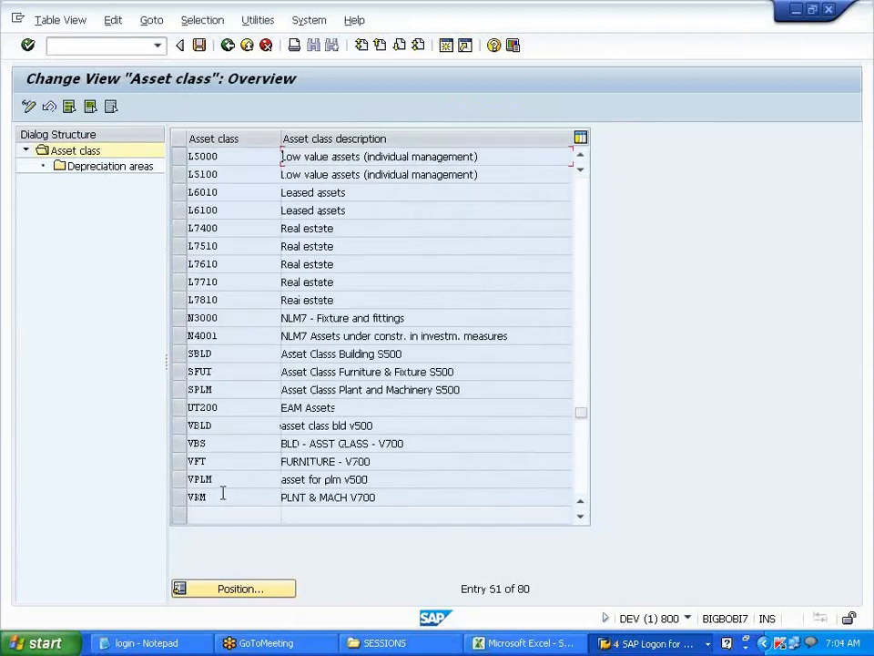
- Open VBS's depreciation areas, reactivate areas 01 and 10, and give both layout 2000
{"action": "left_click", "coordinate": [183, 444]}
{"action": "double_click", "coordinate": [135, 175]}
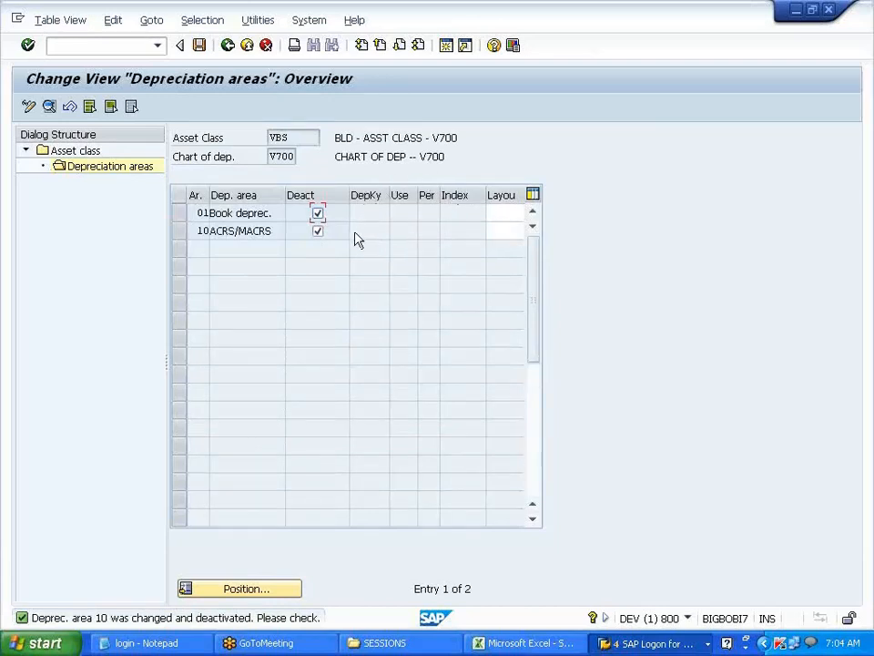
{"action": "left_click", "coordinate": [317, 215]}
{"action": "left_click", "coordinate": [318, 230]}
{"action": "left_click_drag", "start_coordinate": [350, 197], "coordinate": [331, 196]}
{"action": "left_click", "coordinate": [481, 213]}
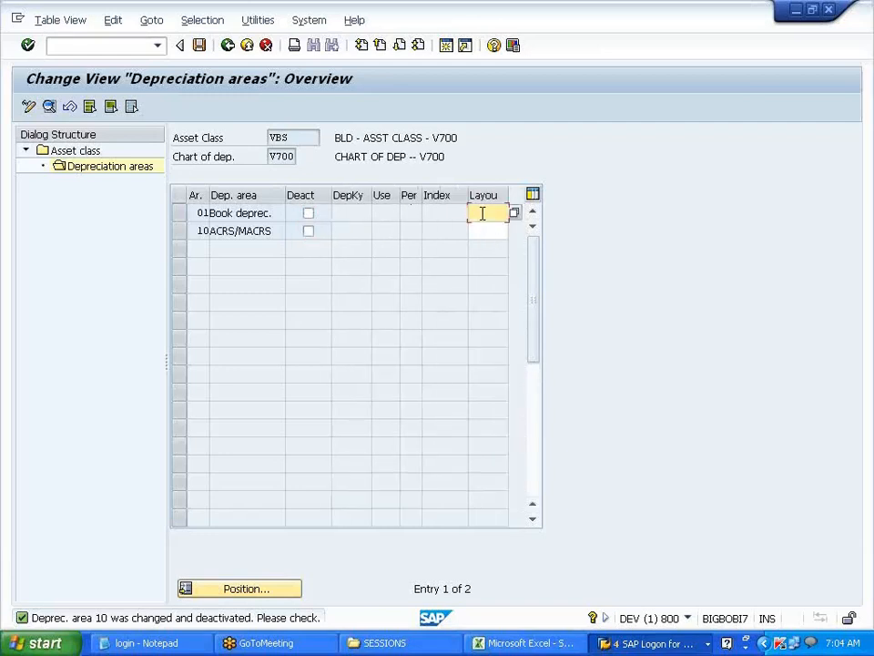
{"action": "type", "text": "2000"}
{"action": "left_click", "coordinate": [473, 230]}
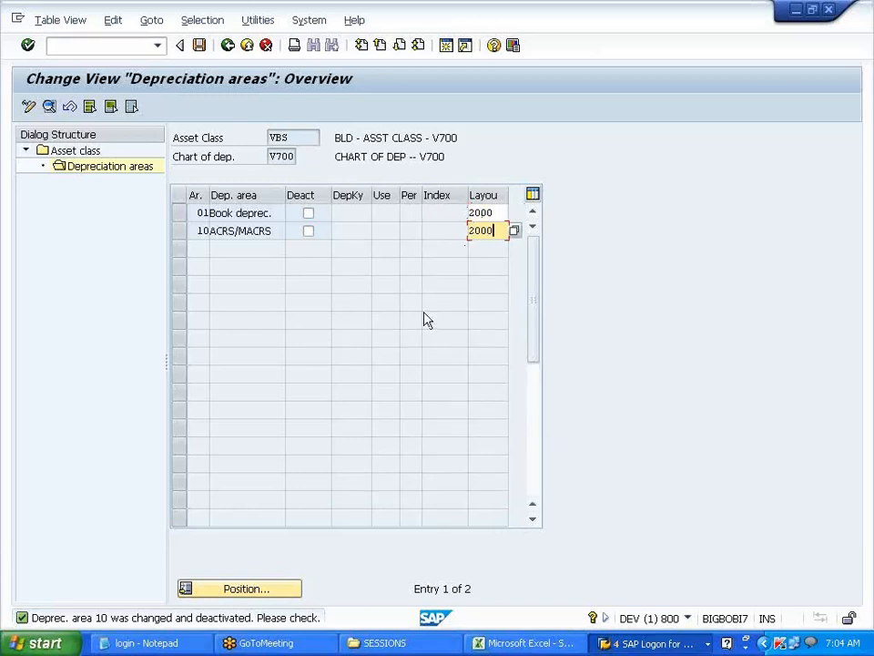
{"action": "key", "text": "Return"}
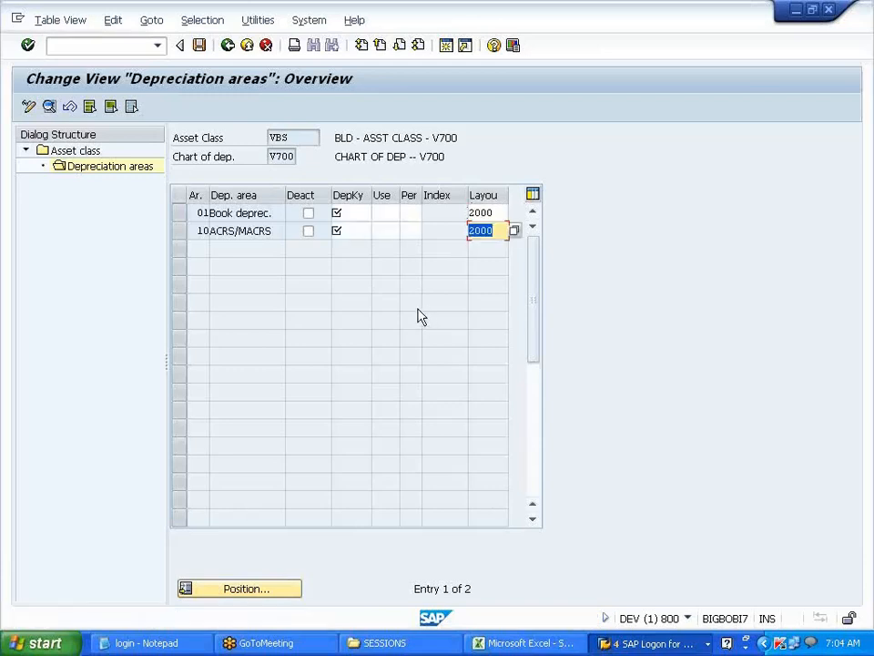
- Set depreciation keys SLM for area 01 and WDV for area 10, each with useful life 10
{"action": "left_click", "coordinate": [355, 212]}
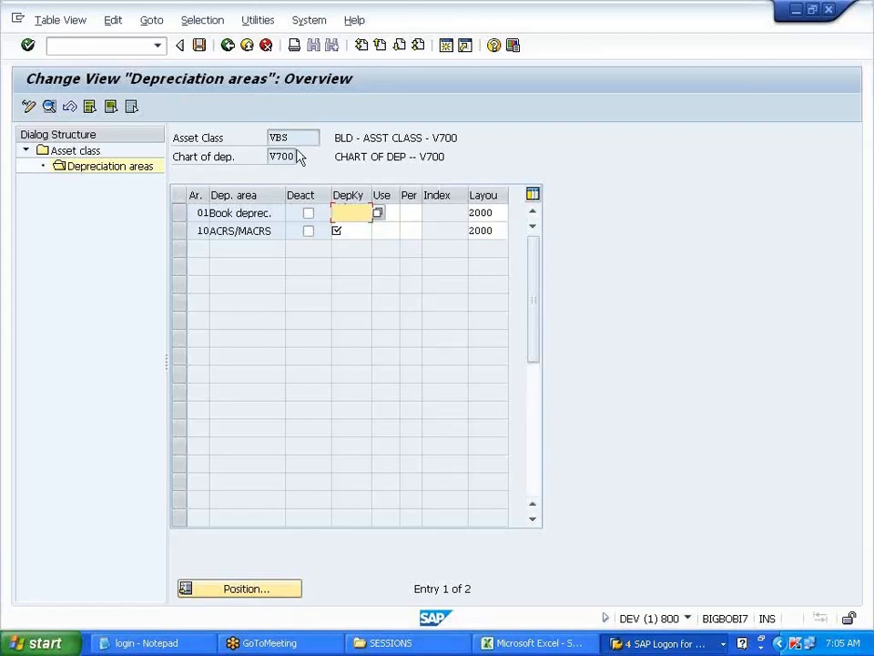
{"action": "left_click", "coordinate": [278, 137]}
{"action": "left_click", "coordinate": [345, 210]}
{"action": "type", "text": "SLM"}
{"action": "left_click", "coordinate": [345, 232]}
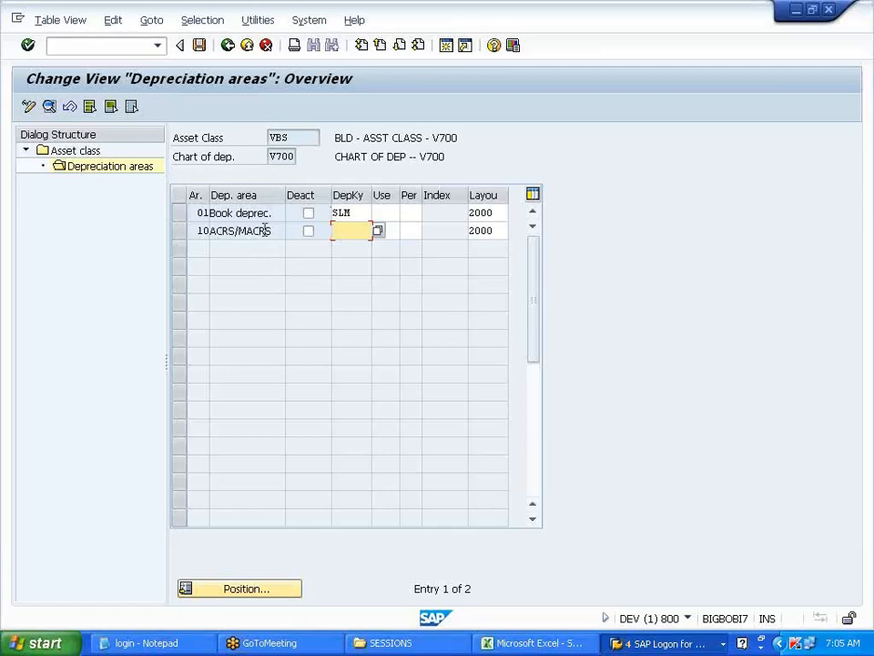
{"action": "type", "text": "UDV"}
{"action": "left_click", "coordinate": [394, 211]}
{"action": "type", "text": "10"}
{"action": "key", "text": "Down"}
{"action": "type", "text": "1"}
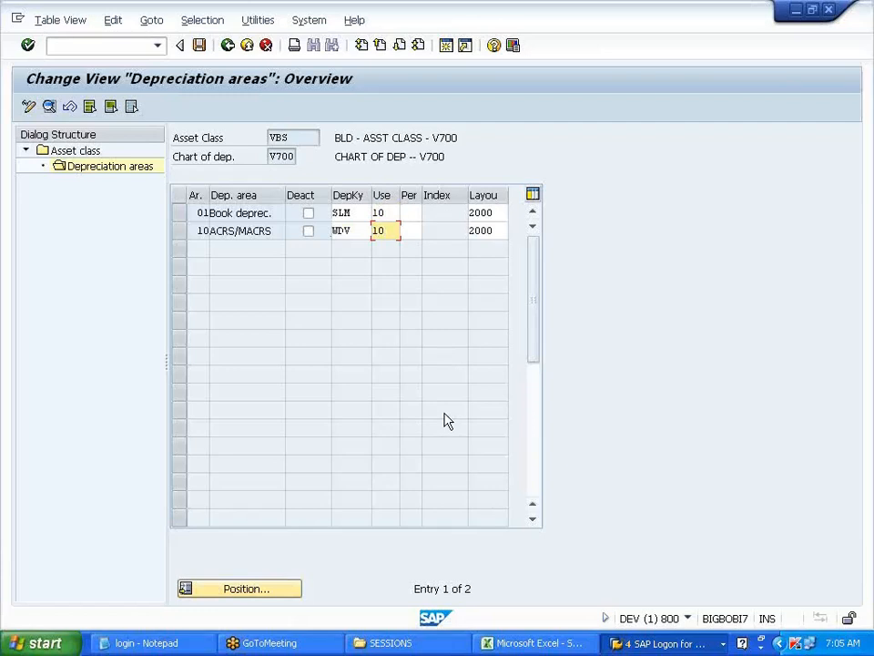
{"action": "type", "text": "0"}
{"action": "key", "text": "Tab"}
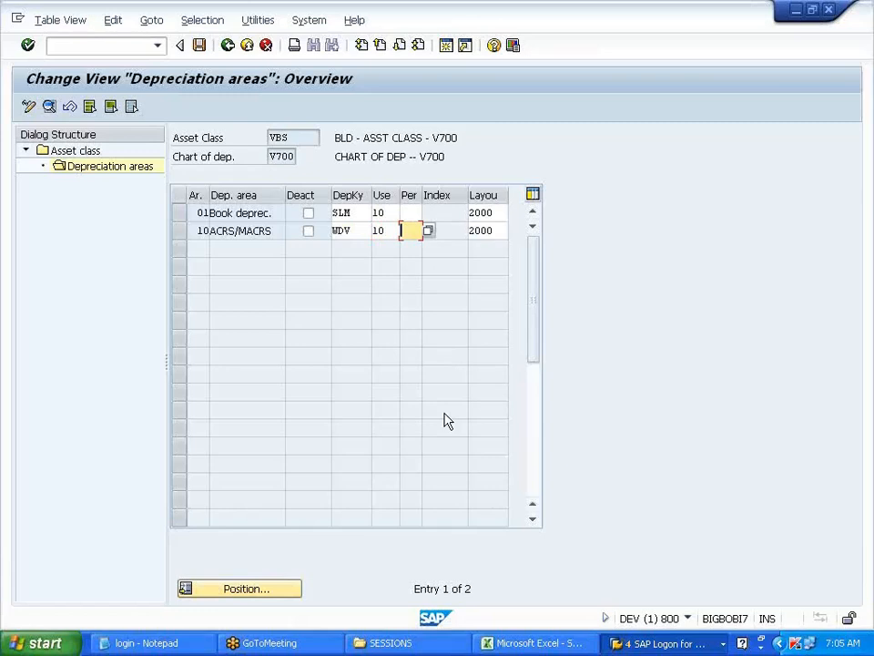
{"action": "key", "text": "Up"}
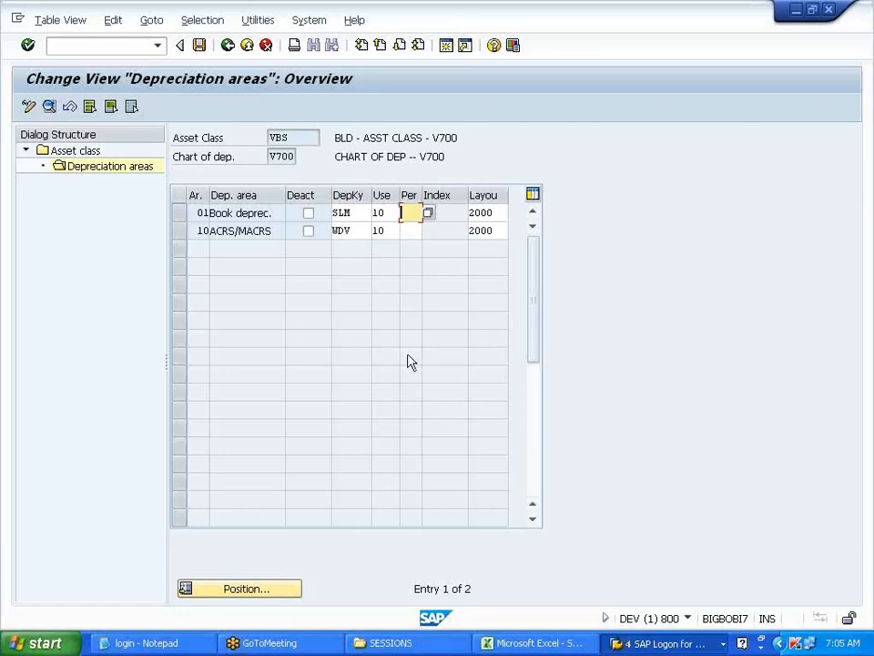
- Save the VBS depreciation areas under the customizing request and return to the class list
{"action": "left_click", "coordinate": [200, 45]}
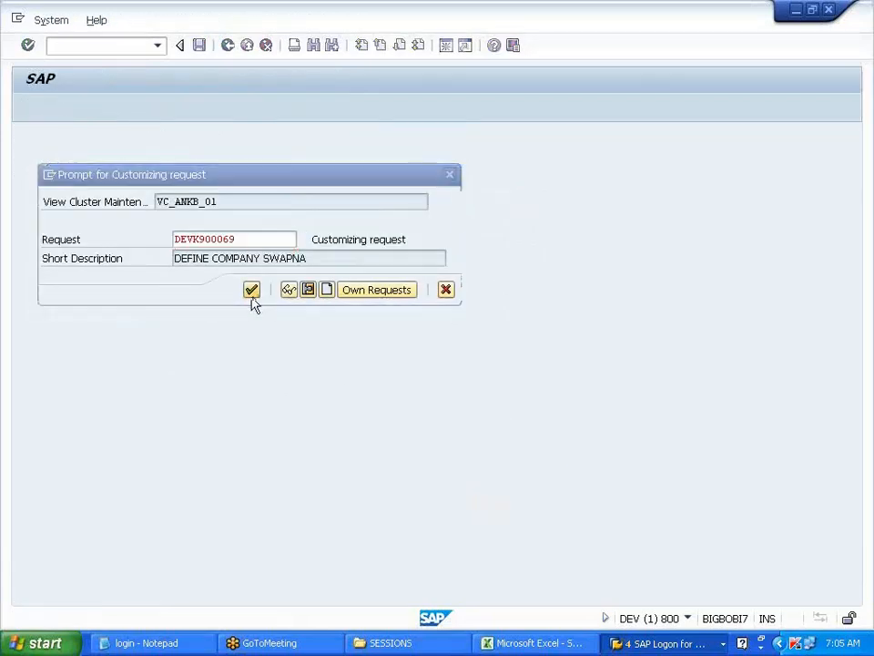
{"action": "left_click", "coordinate": [253, 293]}
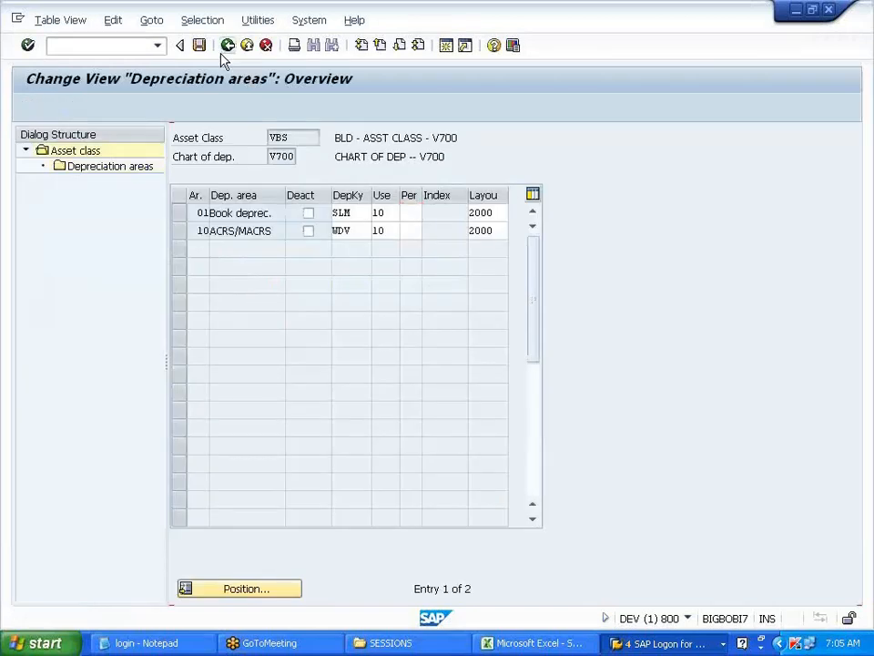
{"action": "left_click", "coordinate": [226, 53]}
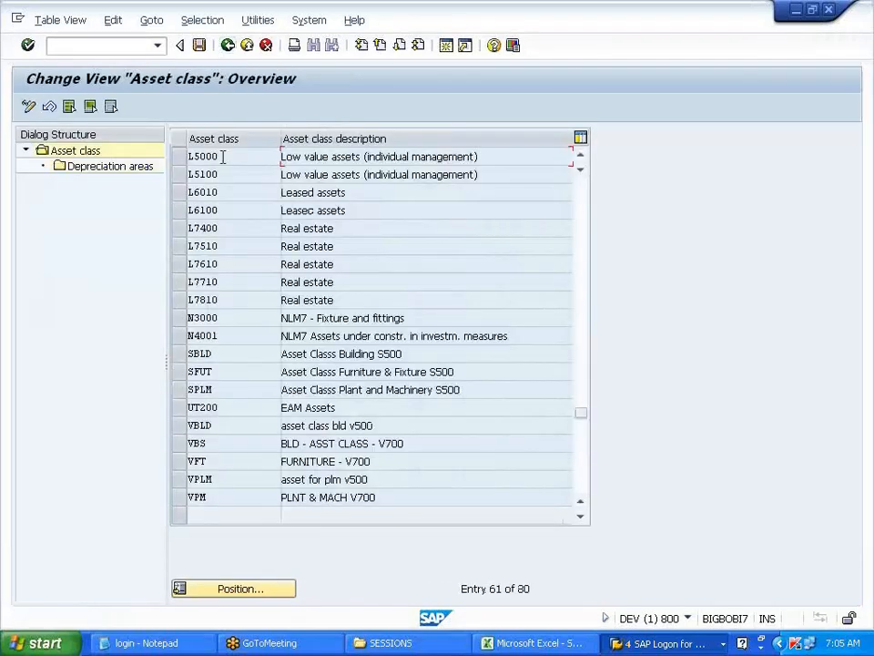
- Open VPM's depreciation areas, reactivate area 10, and give both areas layout 2000
{"action": "left_click", "coordinate": [182, 483]}
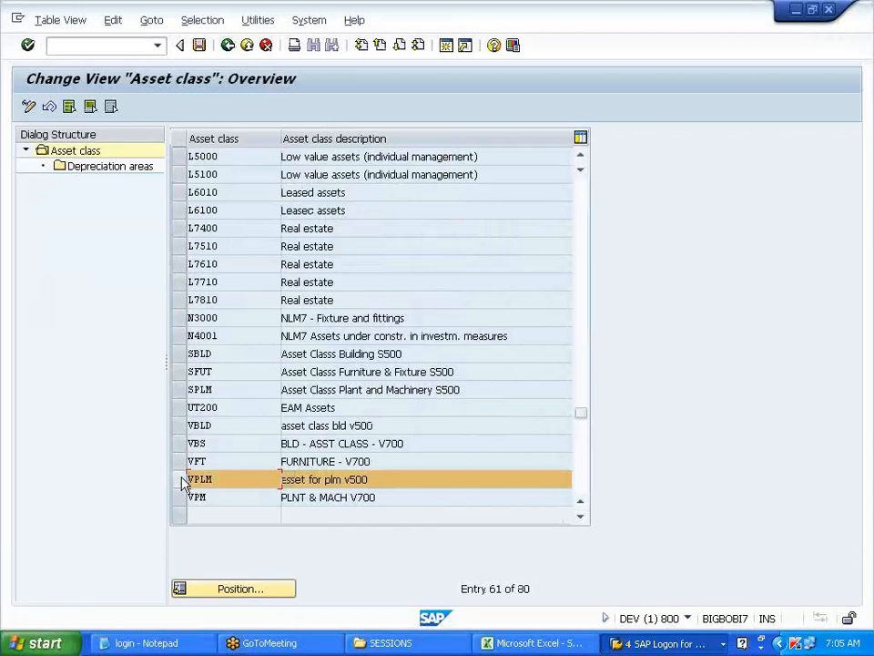
{"action": "left_click", "coordinate": [183, 480]}
{"action": "left_click", "coordinate": [181, 499]}
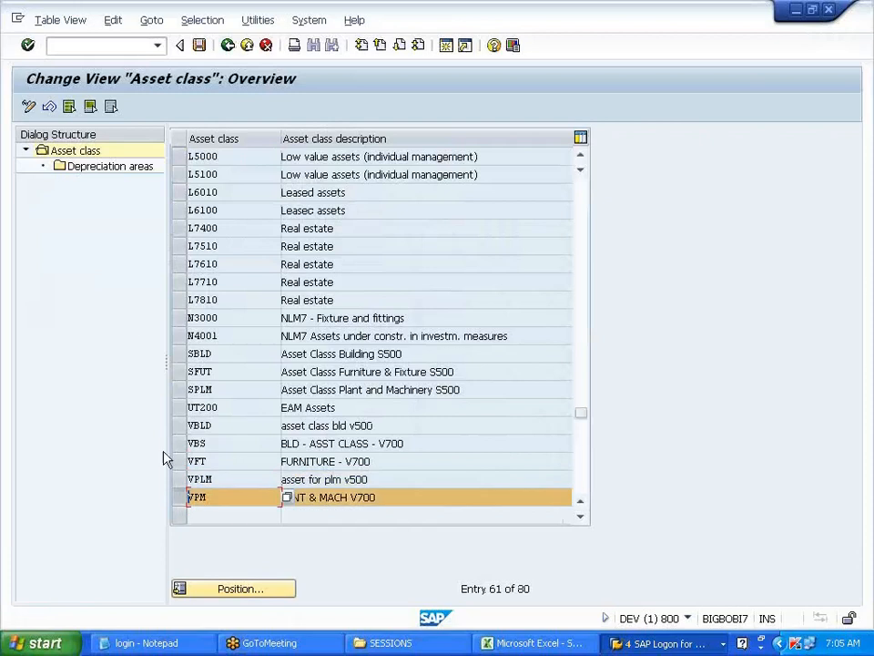
{"action": "double_click", "coordinate": [121, 168]}
{"action": "left_click", "coordinate": [317, 230]}
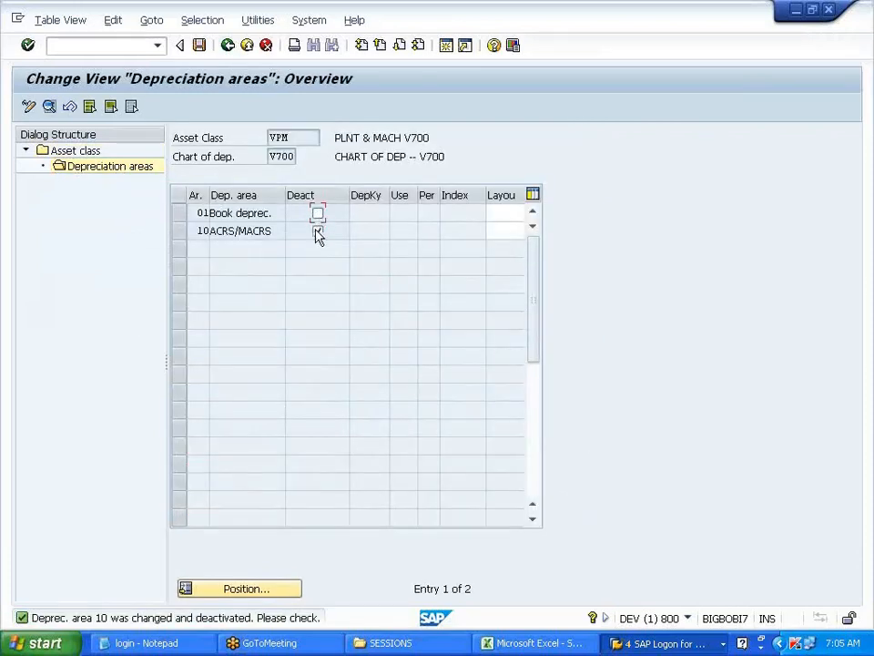
{"action": "left_click", "coordinate": [521, 213]}
{"action": "left_click", "coordinate": [511, 231]}
{"action": "left_click", "coordinate": [508, 231]}
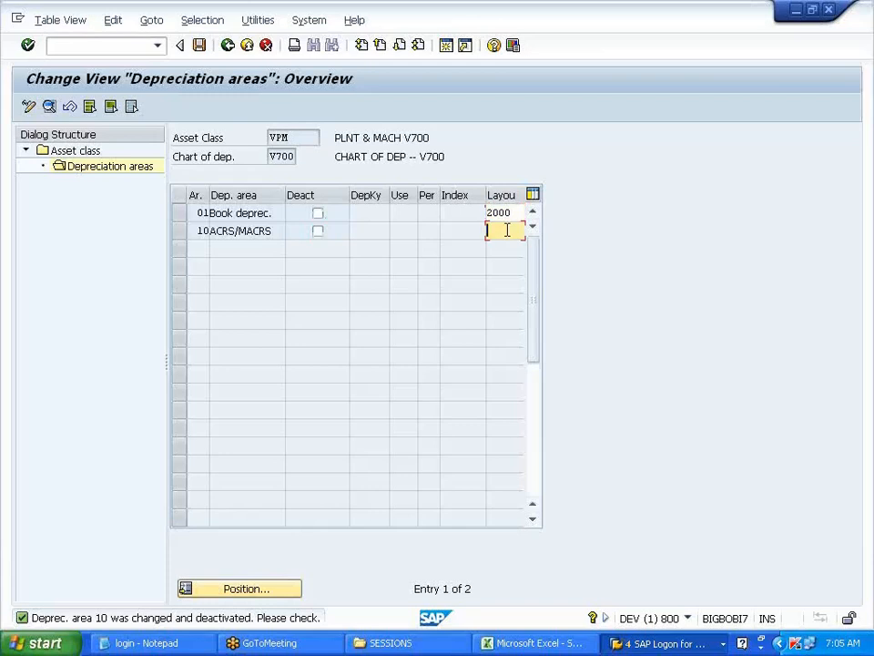
{"action": "left_click", "coordinate": [506, 250]}
{"action": "key", "text": "Return"}
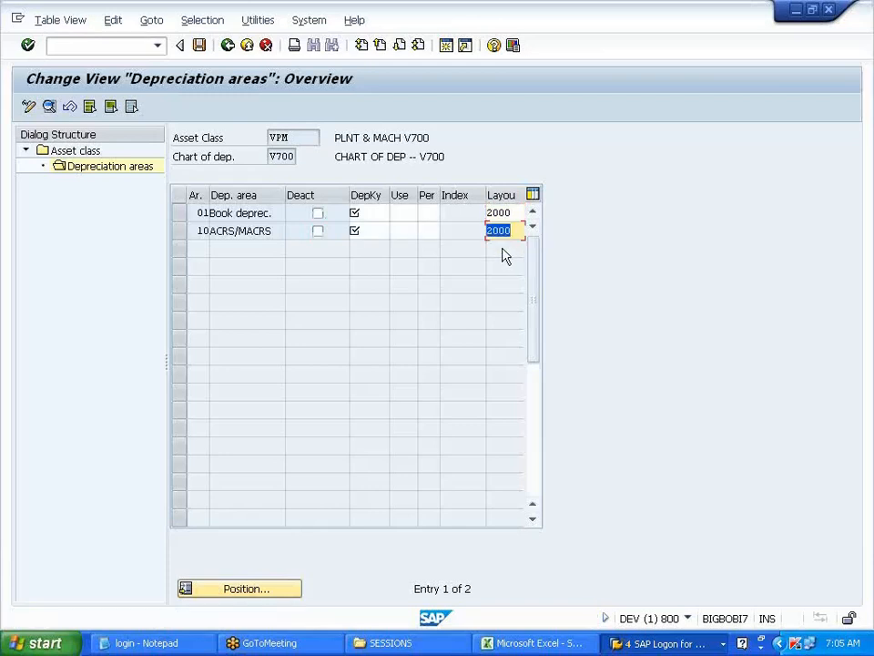
- Set keys USL for area 01 and WDV for area 10, useful life 10 each, then save
{"action": "left_click", "coordinate": [369, 214]}
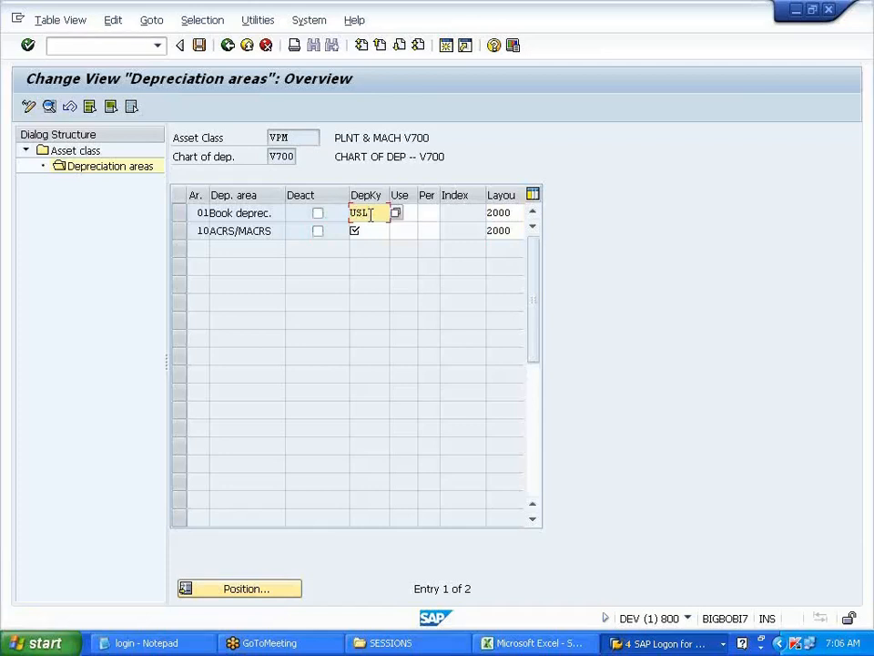
{"action": "key", "text": "Down"}
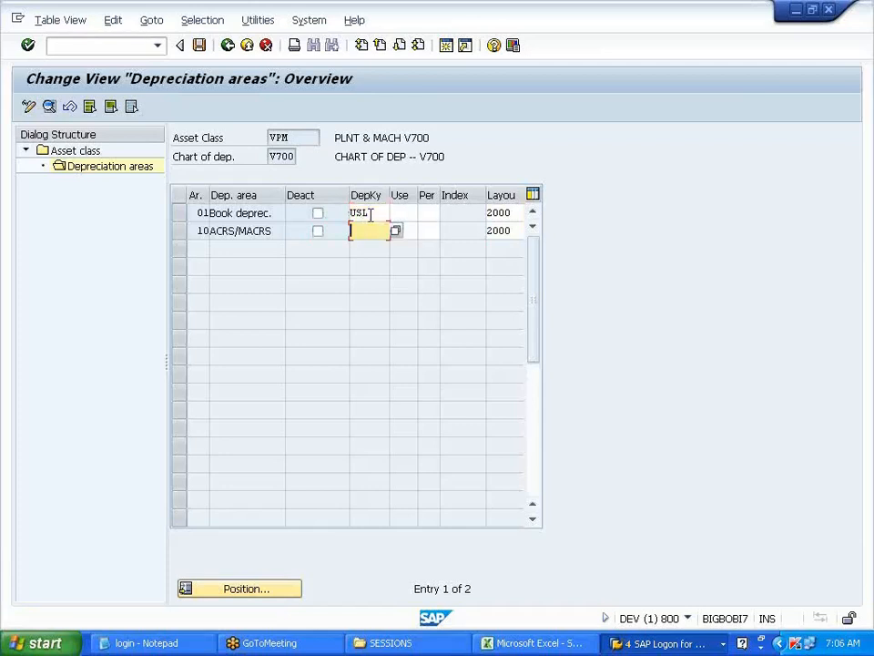
{"action": "key", "text": "Up"}
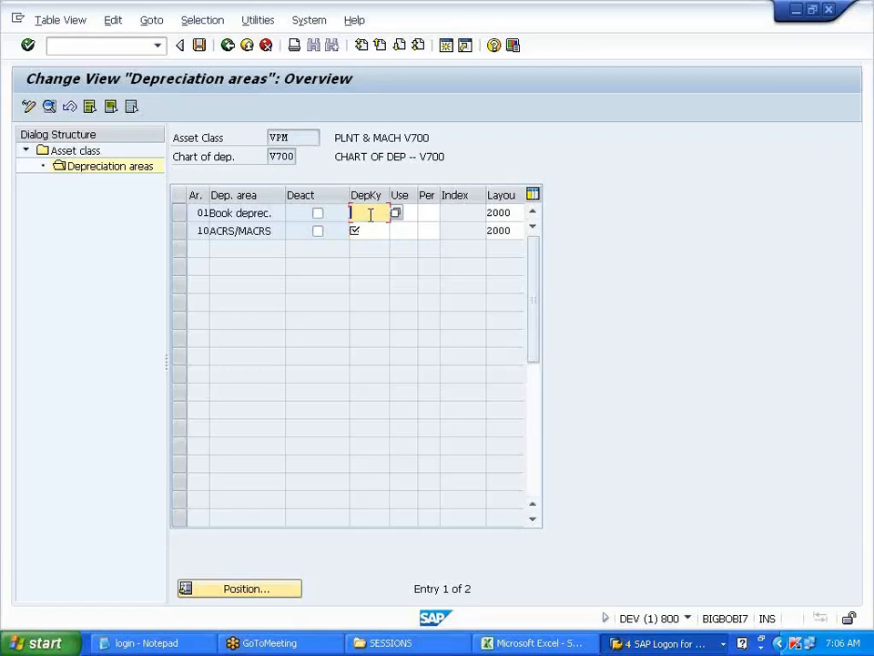
{"action": "type", "text": "SLM"}
{"action": "key", "text": "BackSpace"}
{"action": "key", "text": "BackSpace"}
{"action": "key", "text": "BackSpace"}
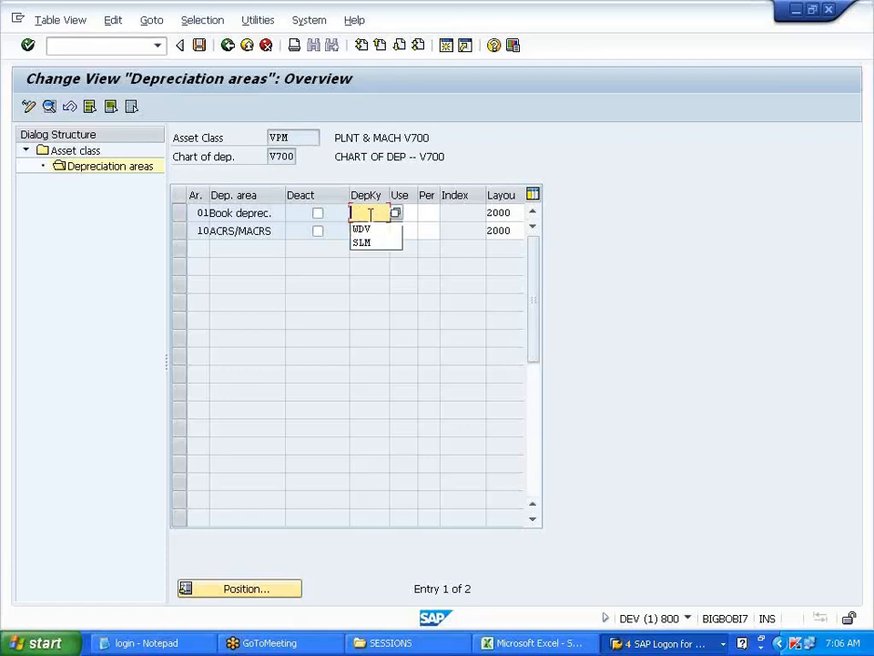
{"action": "type", "text": "USL"}
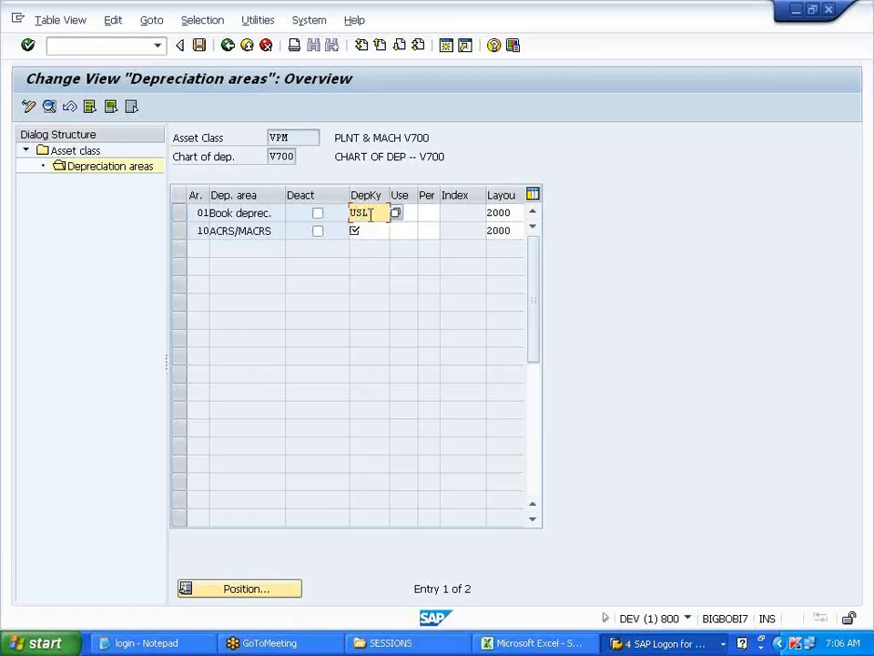
{"action": "key", "text": "Down"}
{"action": "type", "text": "UDV"}
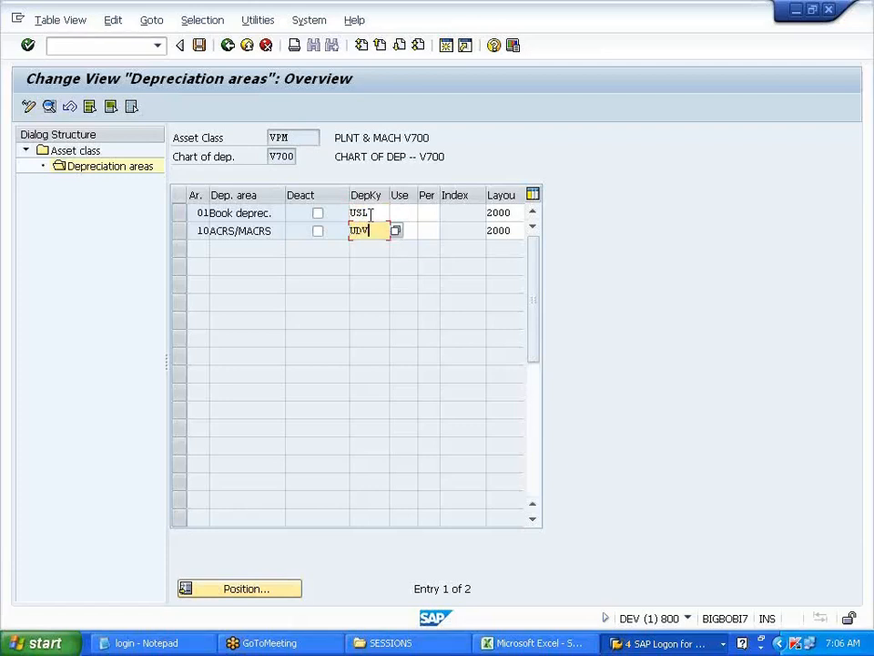
{"action": "key", "text": "Tab"}
{"action": "type", "text": "10"}
{"action": "key", "text": "Up"}
{"action": "type", "text": "10"}
{"action": "key", "text": "shift+Home"}
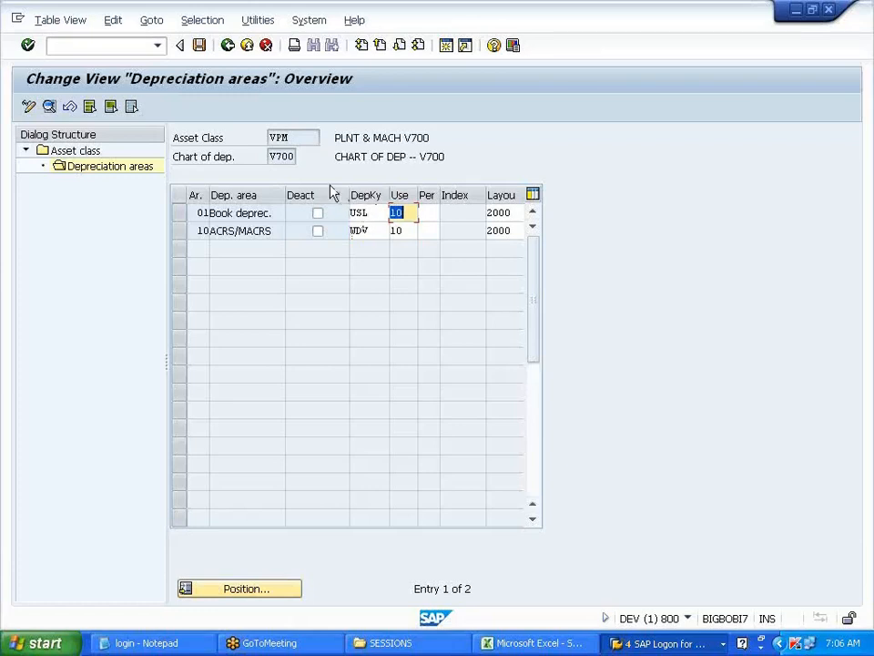
{"action": "left_click", "coordinate": [200, 47]}
{"action": "left_click", "coordinate": [228, 46]}
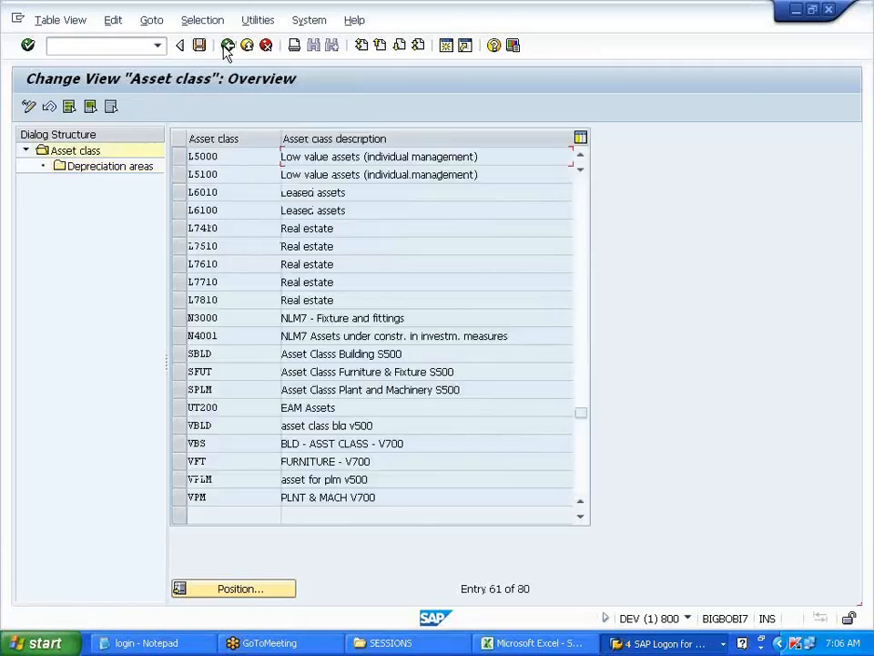
- Open VFT's depreciation areas, reactivate areas 01 and 10, and give both layout 2000
{"action": "left_click", "coordinate": [179, 461]}
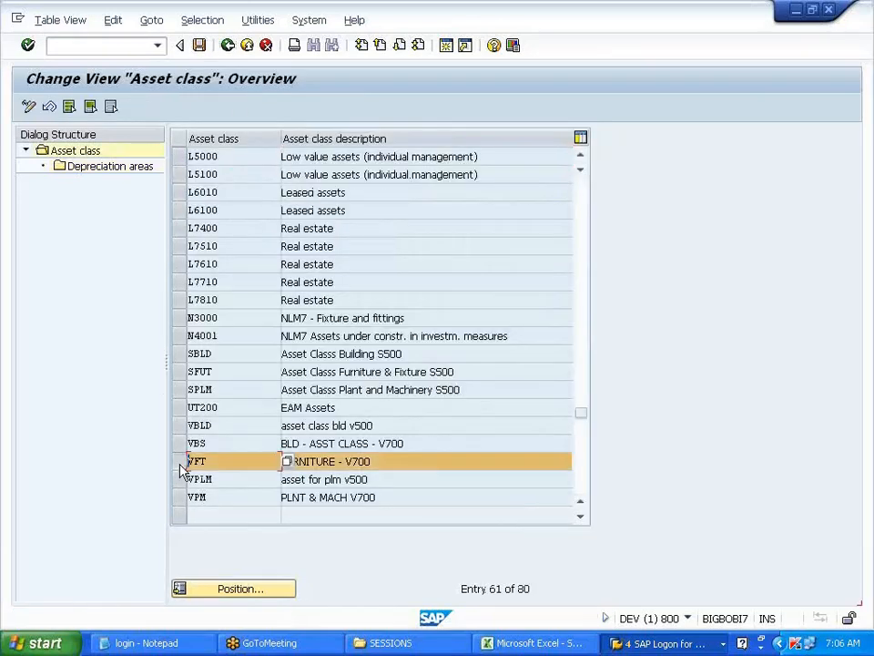
{"action": "double_click", "coordinate": [114, 169]}
{"action": "left_click", "coordinate": [318, 213]}
{"action": "left_click", "coordinate": [318, 231]}
{"action": "left_click", "coordinate": [499, 214]}
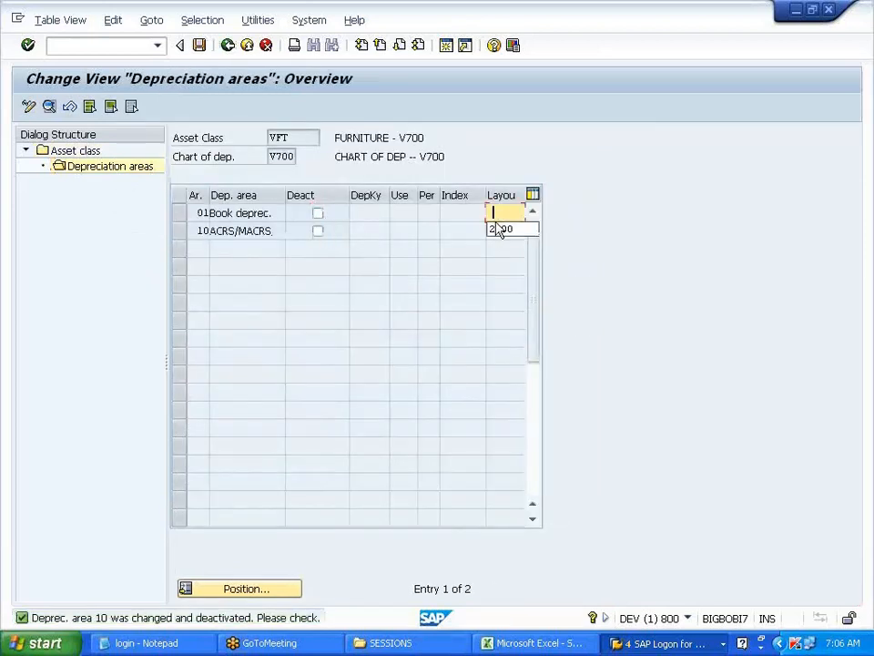
{"action": "left_click", "coordinate": [498, 232]}
{"action": "left_click", "coordinate": [497, 230]}
{"action": "left_click", "coordinate": [500, 253]}
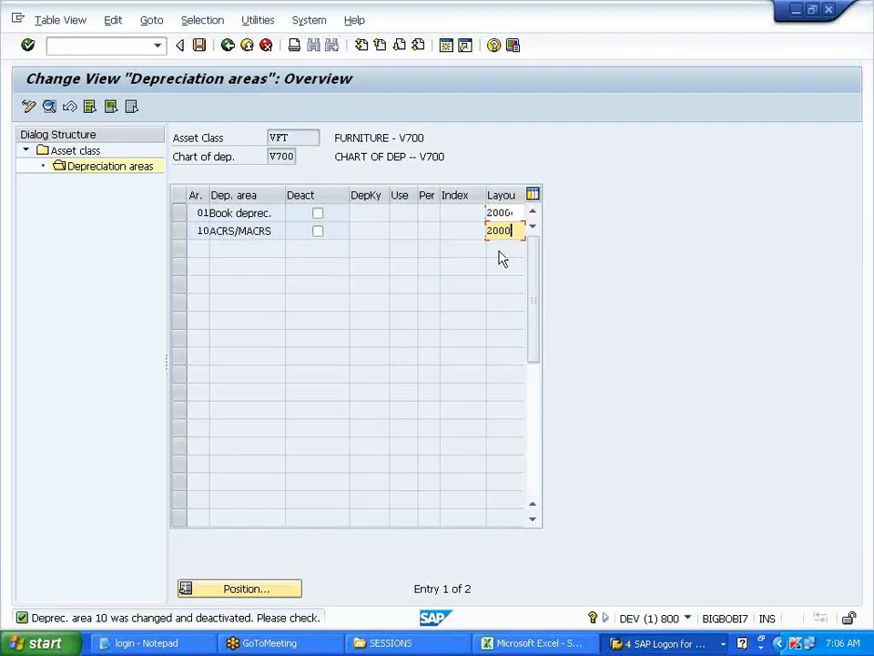
- Set depreciation key USL for book depreciation and WDV for the ACRS/MACRS area
{"action": "left_click", "coordinate": [375, 214]}
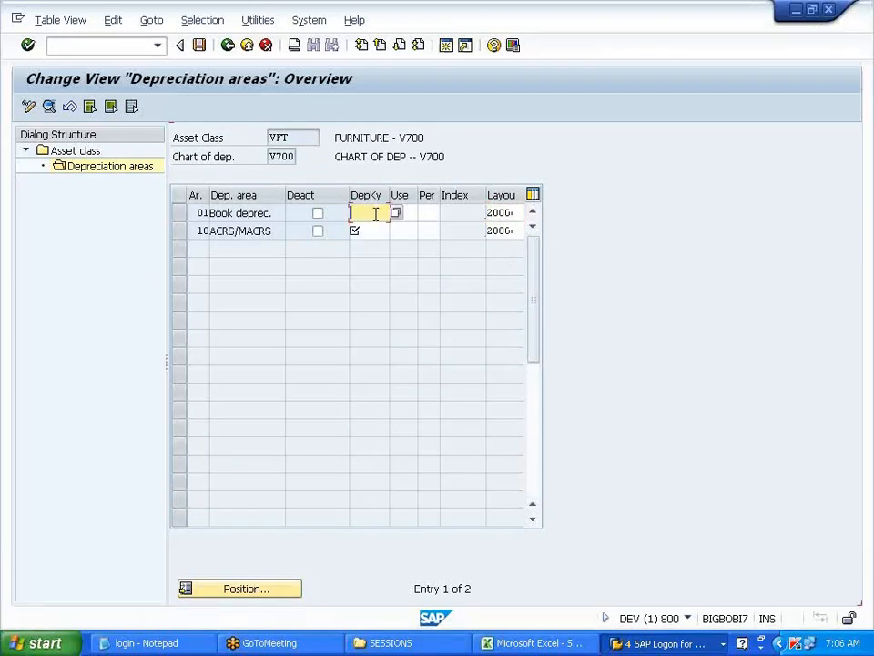
{"action": "type", "text": "SLM"}
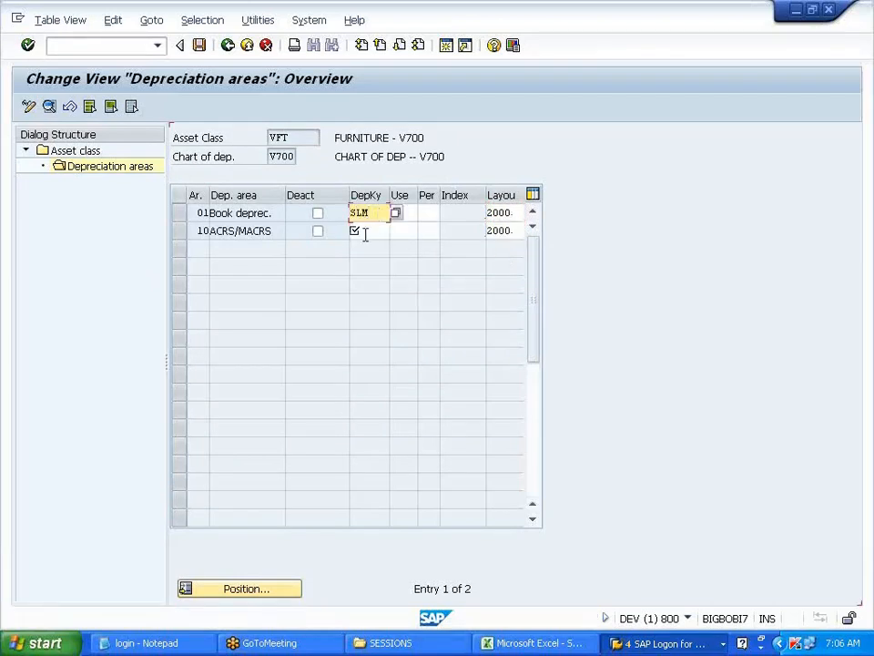
{"action": "left_click", "coordinate": [365, 232]}
{"action": "type", "text": "SLM"}
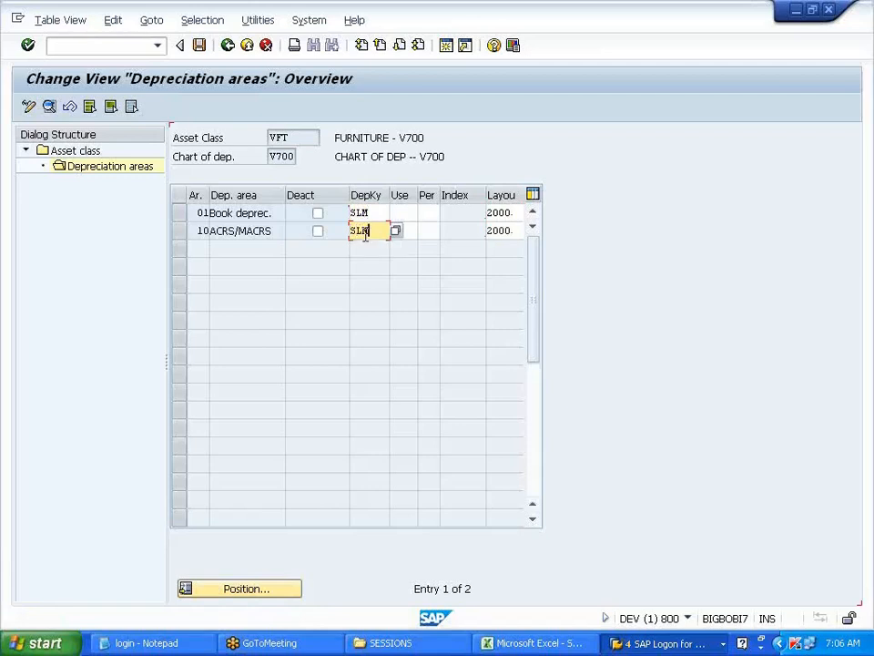
{"action": "key", "text": "Return"}
{"action": "type", "text": "W"}
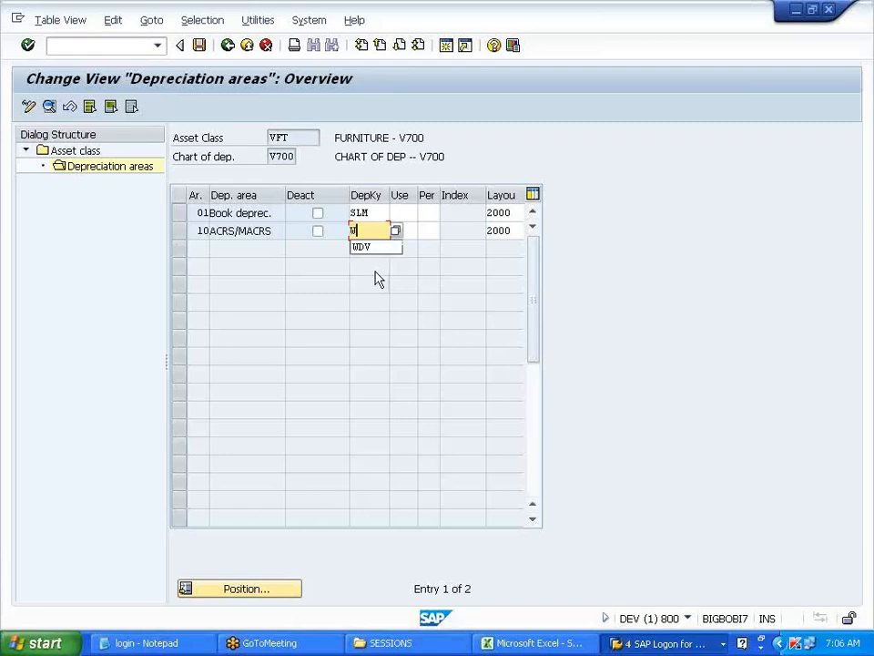
{"action": "key", "text": "BackSpace"}
{"action": "left_click", "coordinate": [379, 276]}
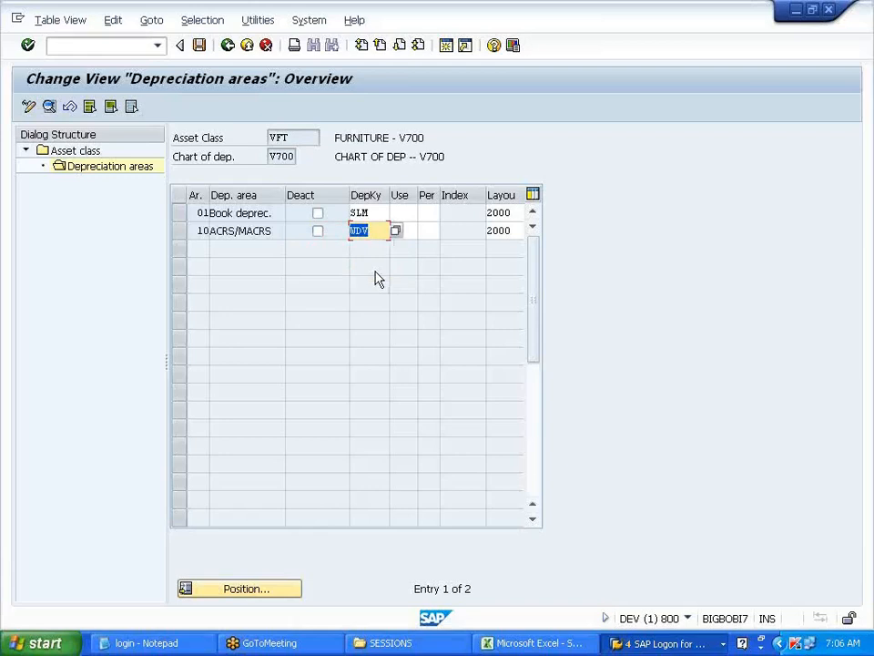
{"action": "key", "text": "Up"}
{"action": "key", "text": "BackSpace"}
{"action": "key", "text": "BackSpace"}
{"action": "key", "text": "BackSpace"}
{"action": "type", "text": "USL"}
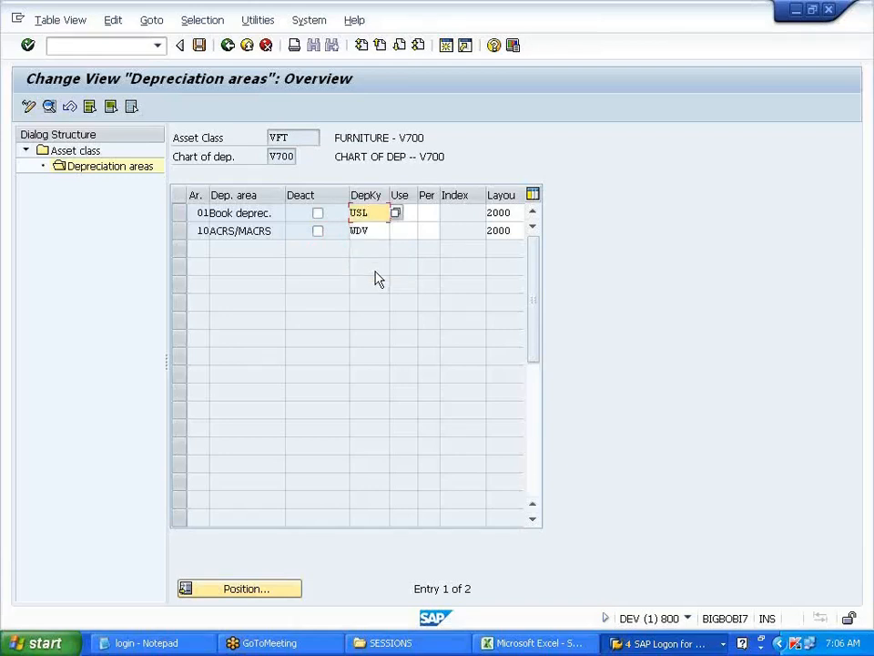
{"action": "key", "text": "Down"}
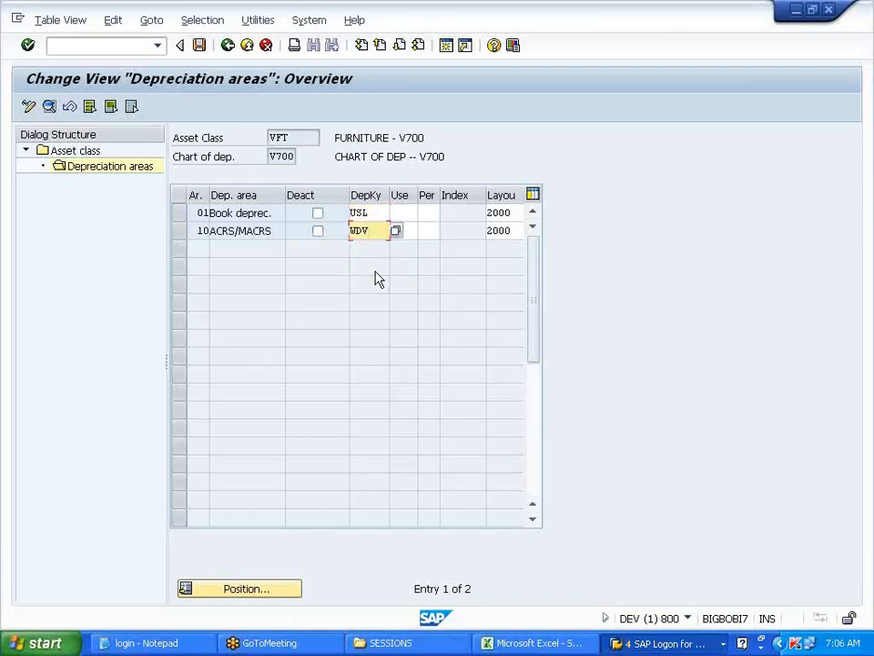
- Save VFT's depreciation area settings and return to the asset class overview
{"action": "key", "text": "shift+Home"}
{"action": "key", "text": "ctrl+s"}
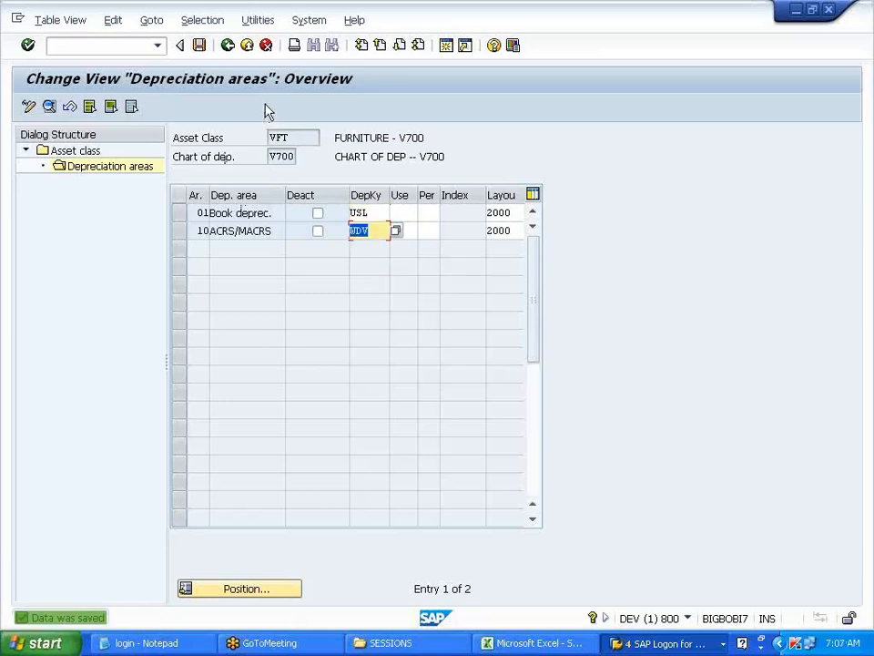
{"action": "left_click", "coordinate": [226, 43]}
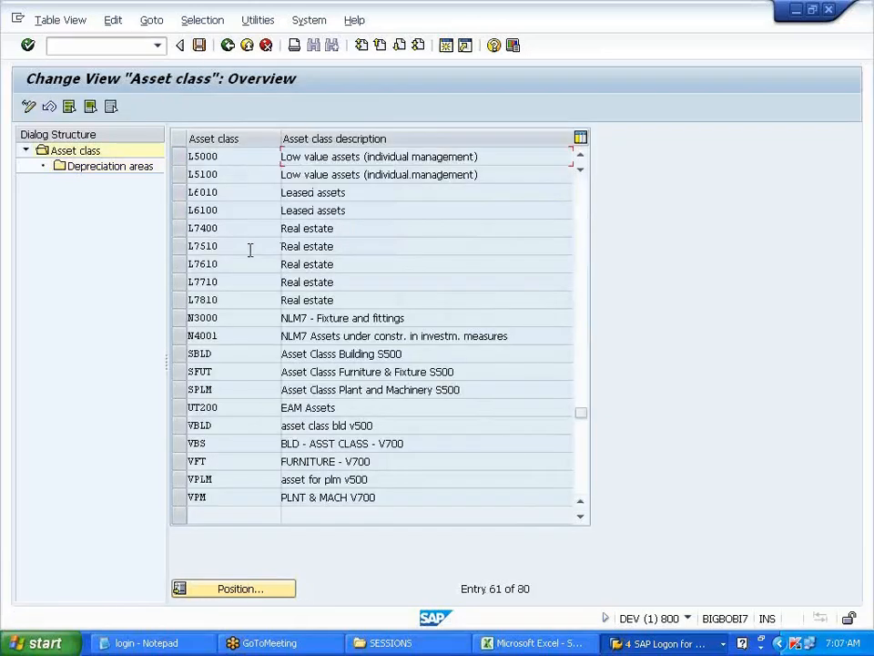
- Replace USL with SLM as VPM's area 01 depreciation key, then back out to the IMG tree
{"action": "left_click", "coordinate": [189, 497]}
{"action": "double_click", "coordinate": [127, 166]}
{"action": "left_click", "coordinate": [373, 213]}
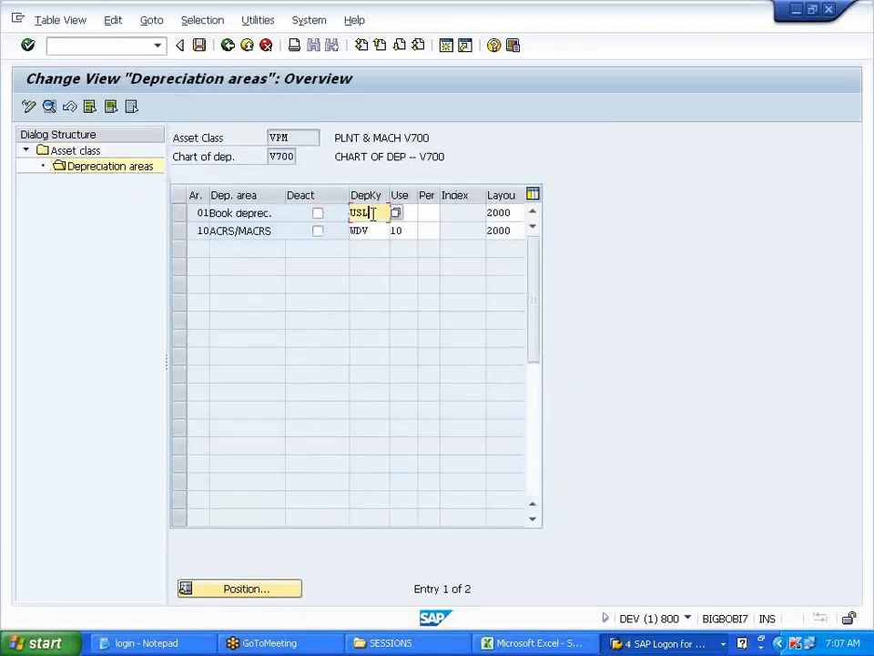
{"action": "key", "text": "BackSpace"}
{"action": "key", "text": "BackSpace"}
{"action": "key", "text": "BackSpace"}
{"action": "type", "text": "SLM"}
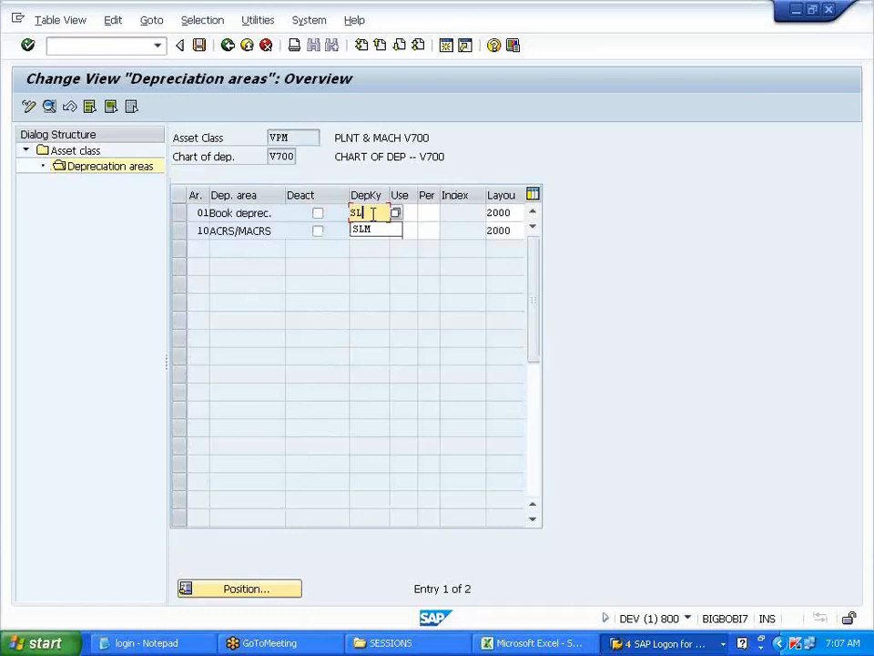
{"action": "double_click", "coordinate": [375, 214]}
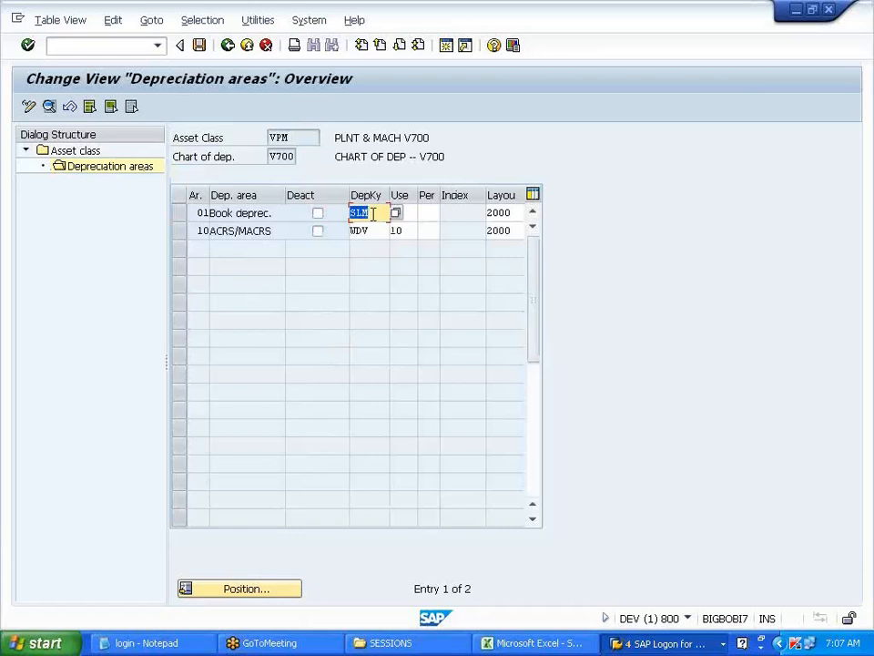
{"action": "left_click", "coordinate": [228, 44]}
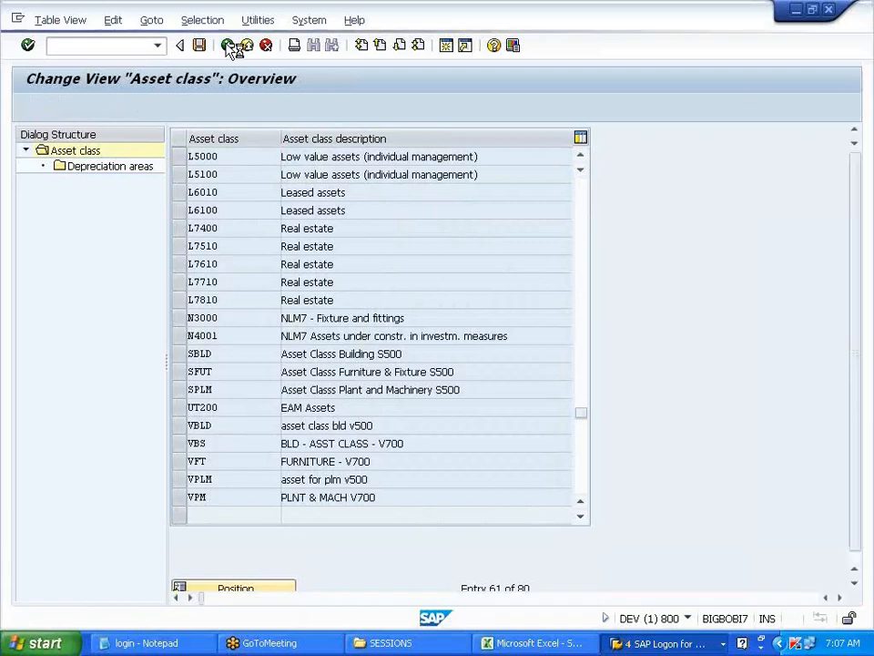
{"action": "left_click", "coordinate": [228, 45]}
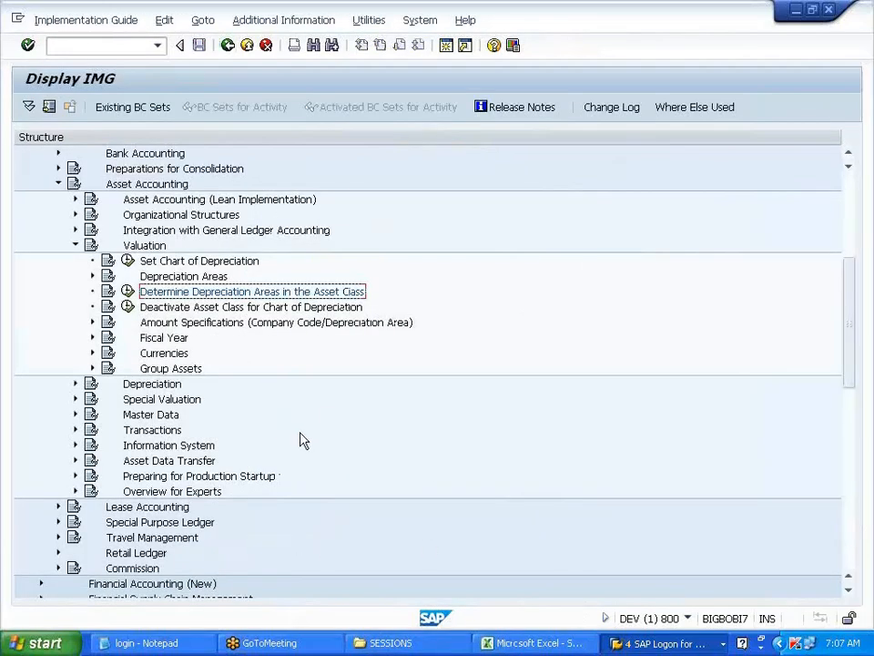
- Glance at the Excel notes, then bring the SAP Easy Access window back to the front
{"action": "left_click", "coordinate": [537, 643]}
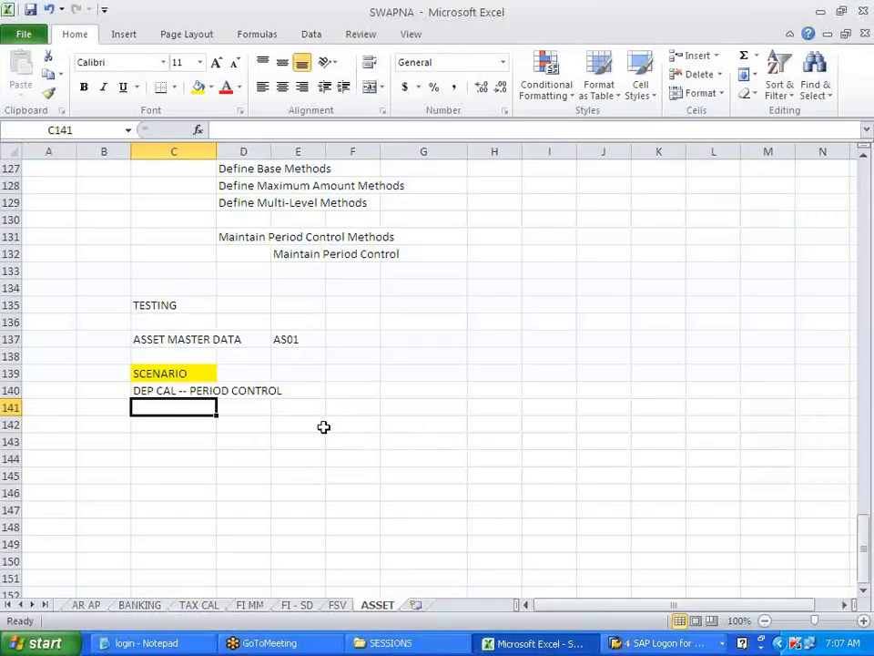
{"action": "left_click", "coordinate": [438, 471]}
{"action": "key", "text": "alt+Tab"}
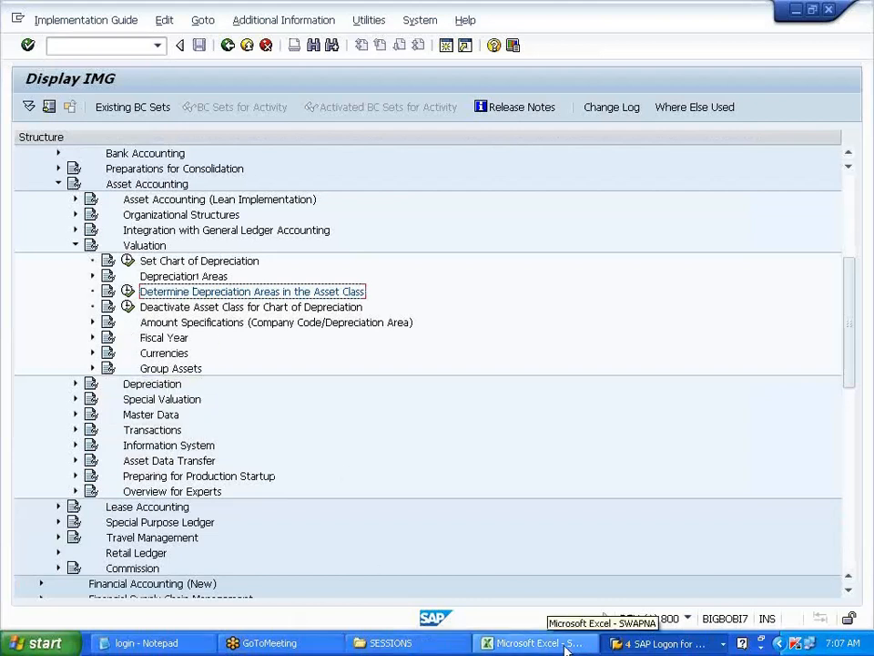
{"action": "left_click", "coordinate": [646, 644]}
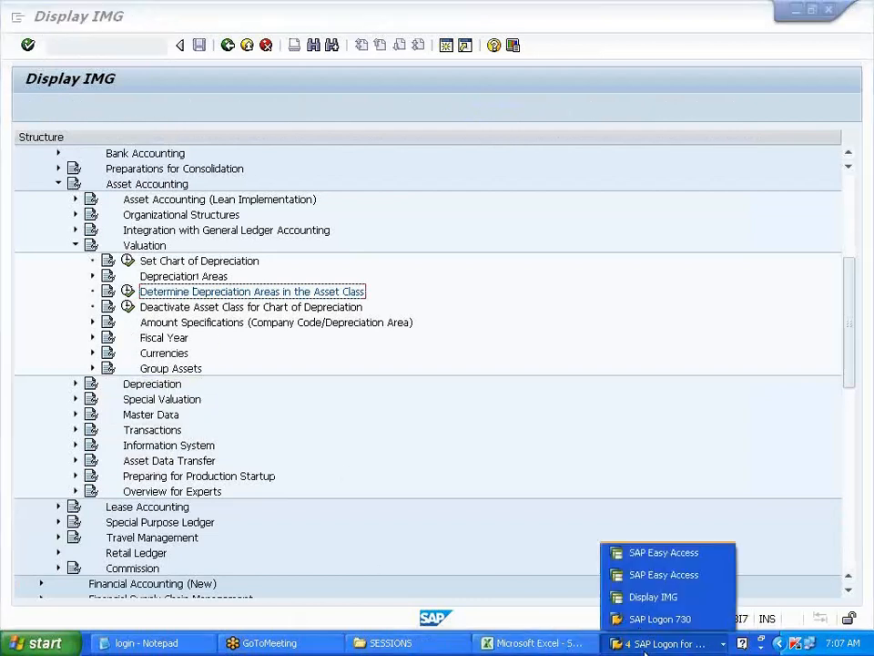
{"action": "left_click", "coordinate": [693, 581]}
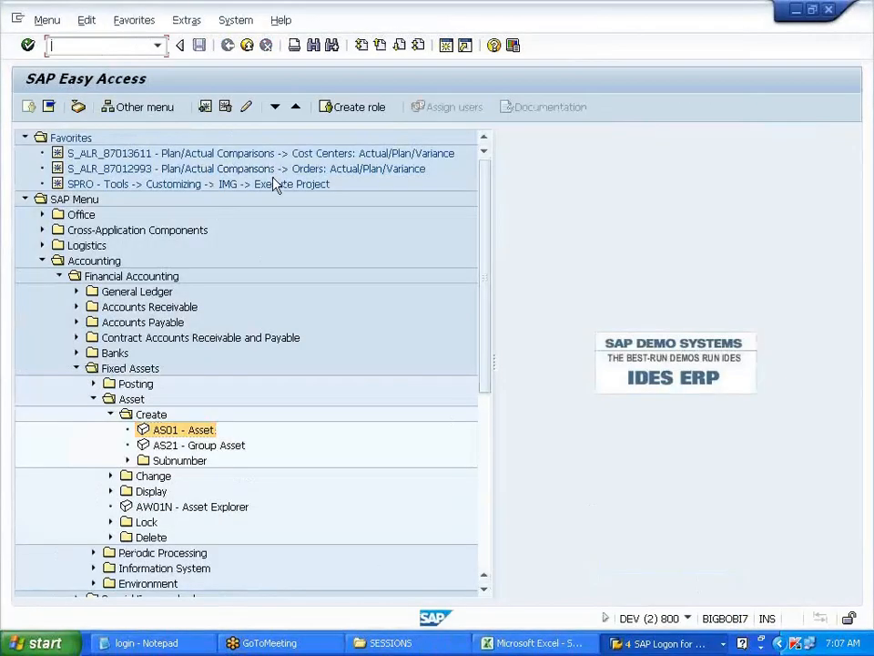
{"action": "double_click", "coordinate": [188, 431]}
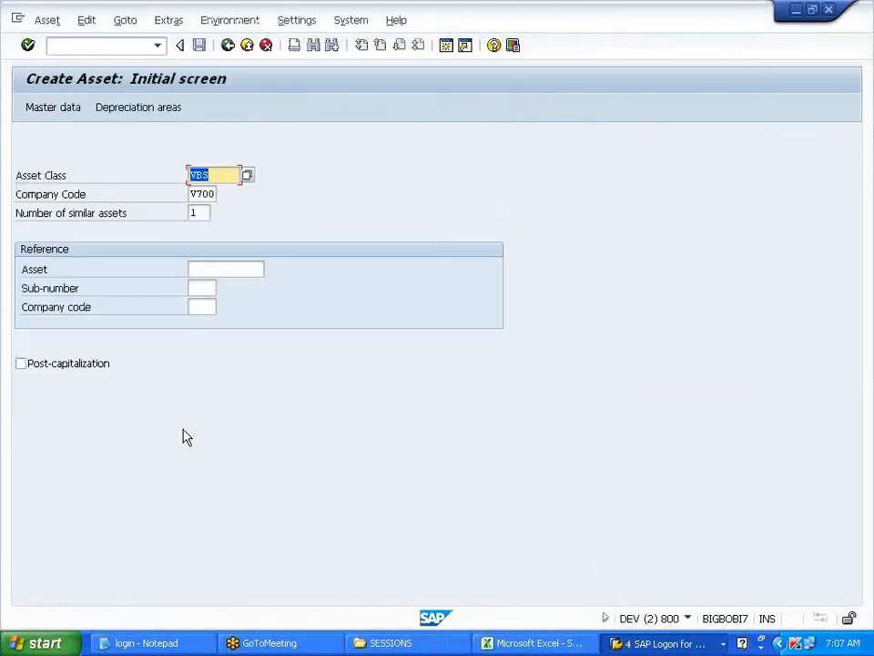
- Confirm asset class VBS and enter the description 'ASSET - 01 SLM AND 15 WDV'
{"action": "key", "text": "Return"}
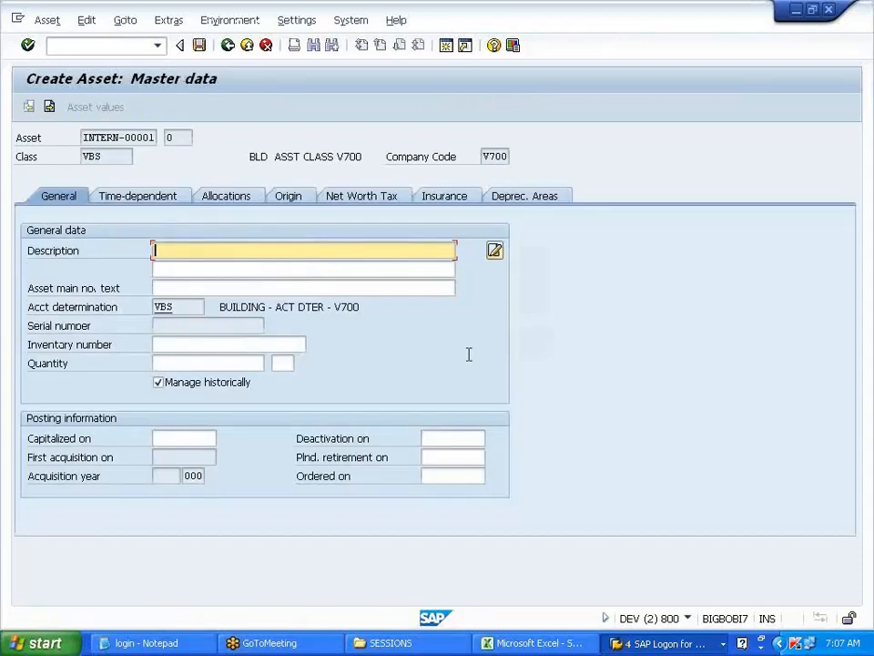
{"action": "type", "text": "BULDING"}
{"action": "key", "text": "BackSpace"}
{"action": "key", "text": "BackSpace"}
{"action": "key", "text": "BackSpace"}
{"action": "key", "text": "BackSpace"}
{"action": "key", "text": "BackSpace"}
{"action": "key", "text": "BackSpace"}
{"action": "key", "text": "BackSpace"}
{"action": "type", "text": "ASSET"}
{"action": "type", "text": "- PERIOD"}
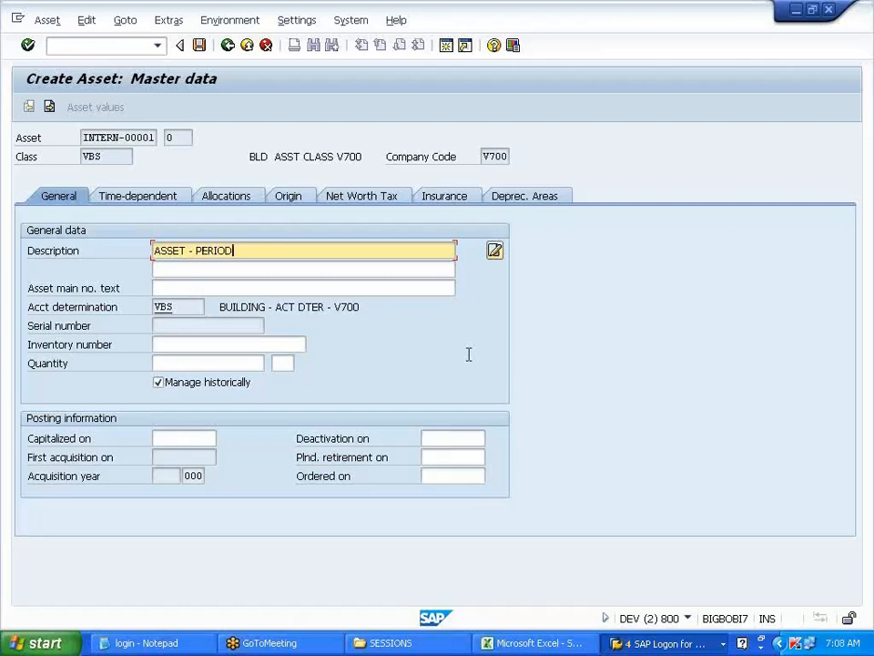
{"action": "type", "text": " CONTROL"}
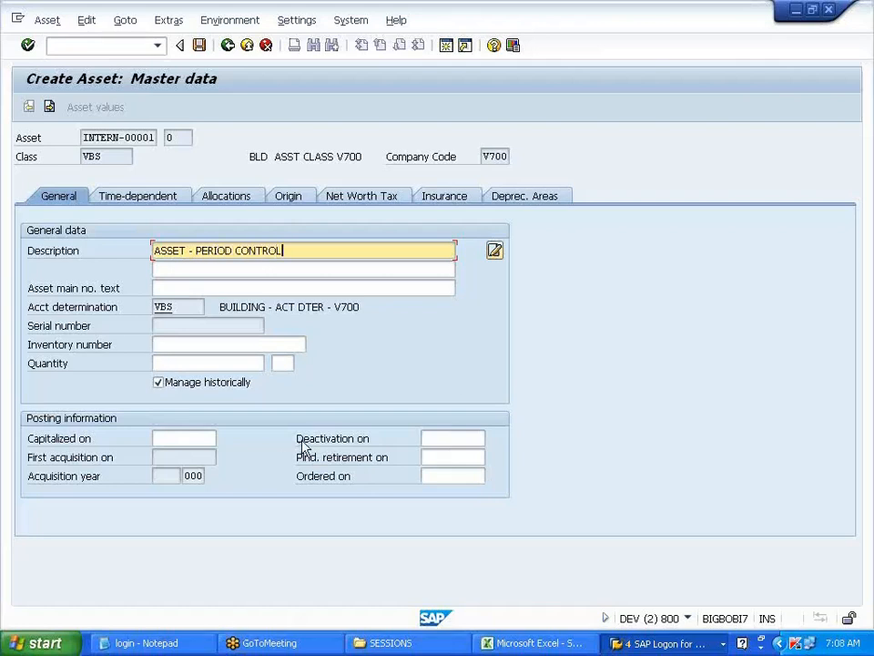
{"action": "key", "text": "BackSpace"}
{"action": "key", "text": "BackSpace"}
{"action": "key", "text": "BackSpace"}
{"action": "key", "text": "BackSpace"}
{"action": "key", "text": "BackSpace"}
{"action": "key", "text": "BackSpace"}
{"action": "key", "text": "BackSpace"}
{"action": "key", "text": "BackSpace"}
{"action": "key", "text": "BackSpace"}
{"action": "key", "text": "BackSpace"}
{"action": "key", "text": "BackSpace"}
{"action": "key", "text": "BackSpace"}
{"action": "key", "text": "BackSpace"}
{"action": "type", "text": "SLM"}
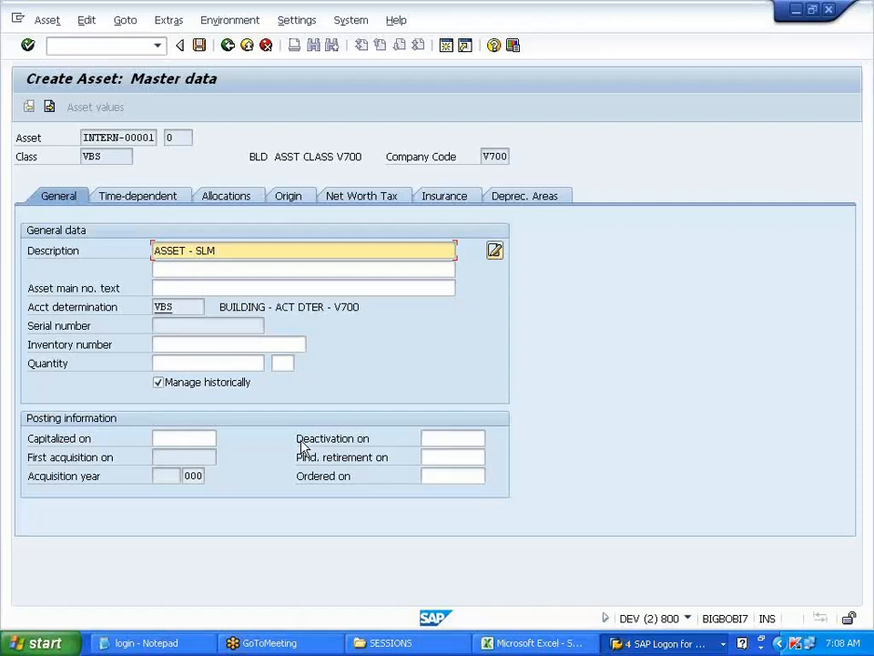
{"action": "type", "text": " AND WDV"}
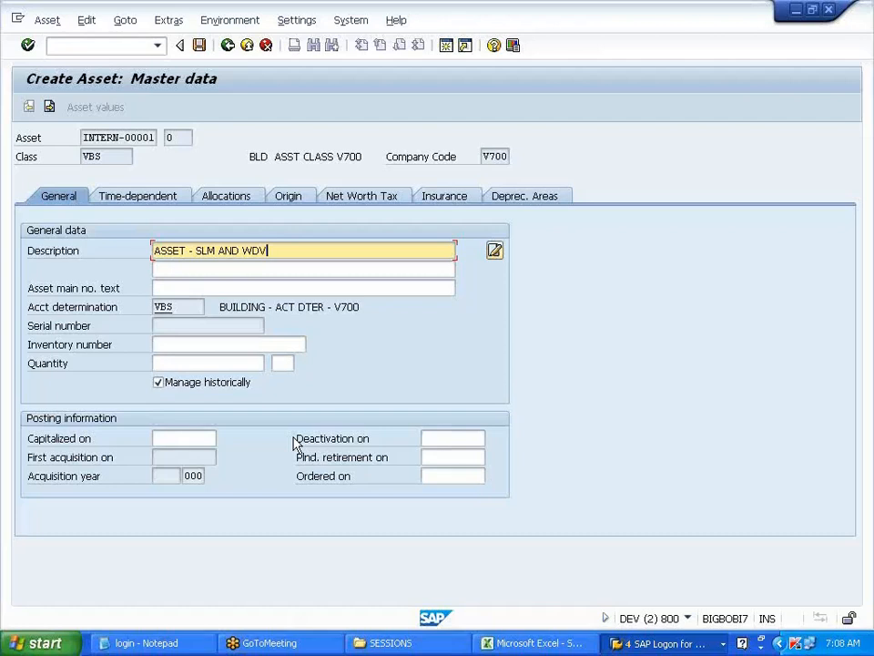
{"action": "left_click", "coordinate": [199, 251]}
{"action": "type", "text": "01 "}
{"action": "type", "text": "14=5"}
{"action": "key", "text": "BackSpace"}
{"action": "key", "text": "BackSpace"}
{"action": "key", "text": "BackSpace"}
{"action": "type", "text": "5"}
- Check the Capitalized on field, then show the asset's time-dependent data
{"action": "left_click", "coordinate": [191, 438]}
{"action": "left_click_drag", "start_coordinate": [27, 439], "coordinate": [129, 446]}
{"action": "left_click", "coordinate": [131, 445]}
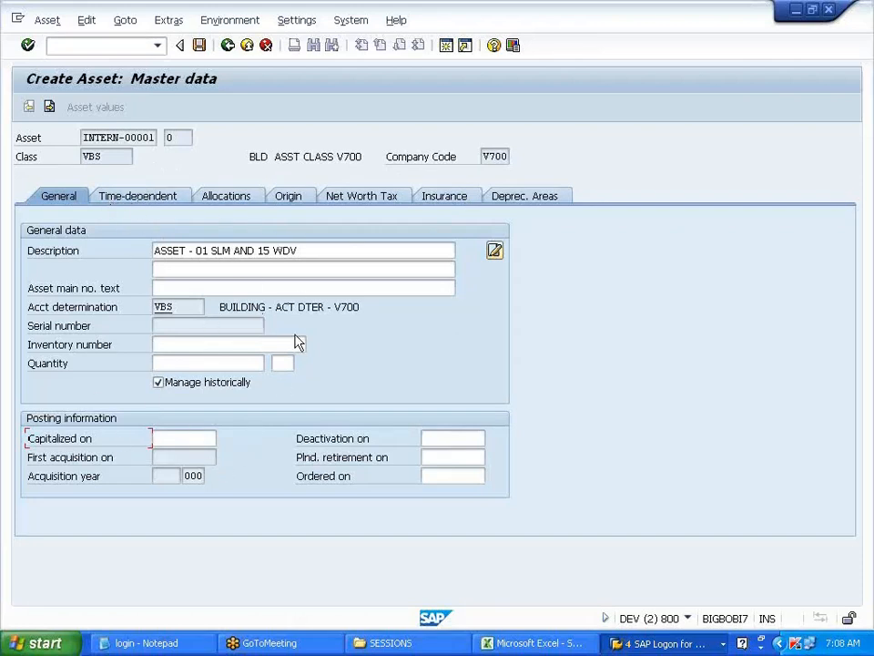
{"action": "left_click", "coordinate": [150, 201]}
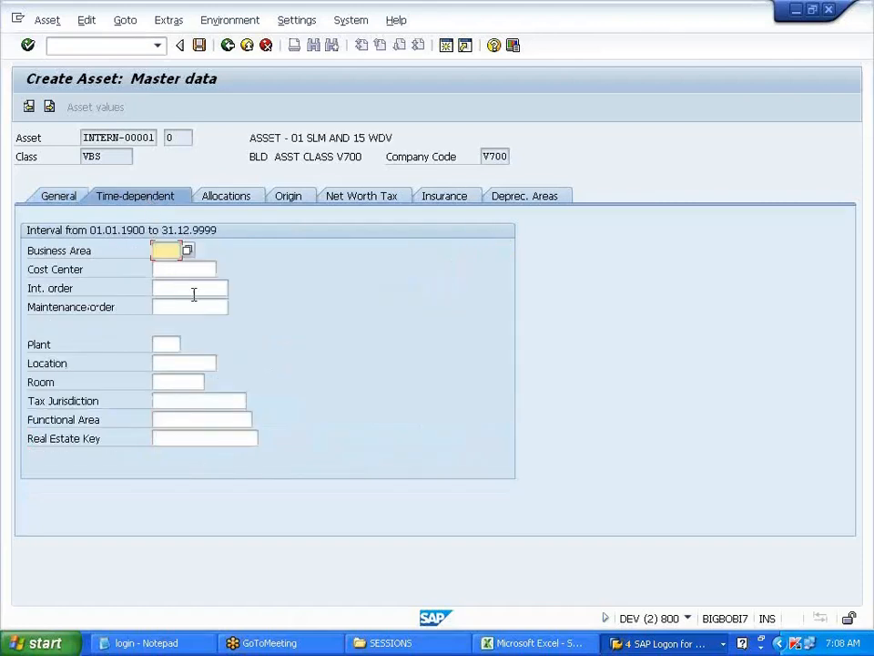
- Enter business area V70 and review the WDV row in the asset's depreciation areas
{"action": "type", "text": "V70"}
{"action": "key", "text": "Return"}
{"action": "left_click", "coordinate": [544, 202]}
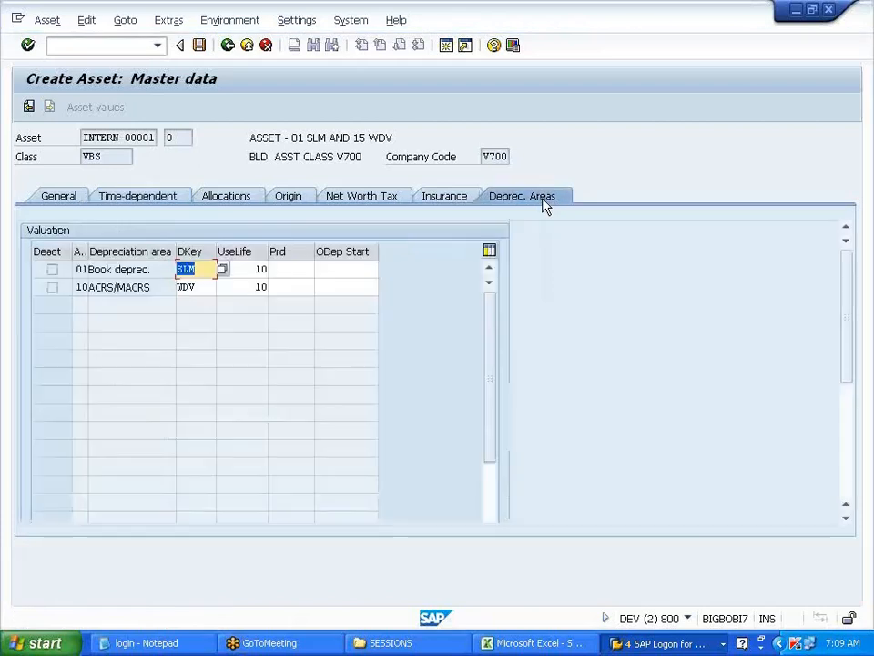
{"action": "left_click", "coordinate": [239, 288]}
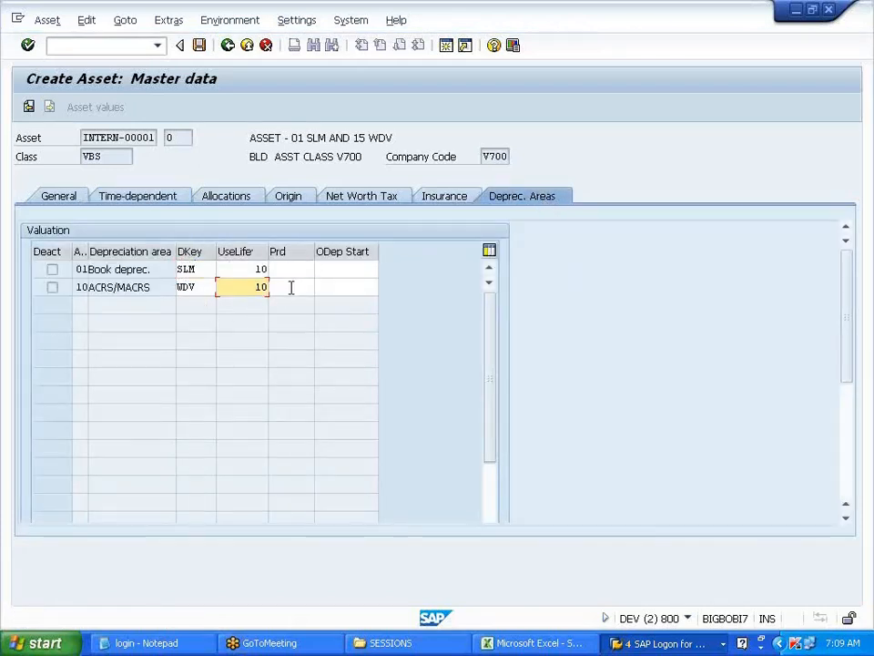
{"action": "left_click", "coordinate": [289, 286]}
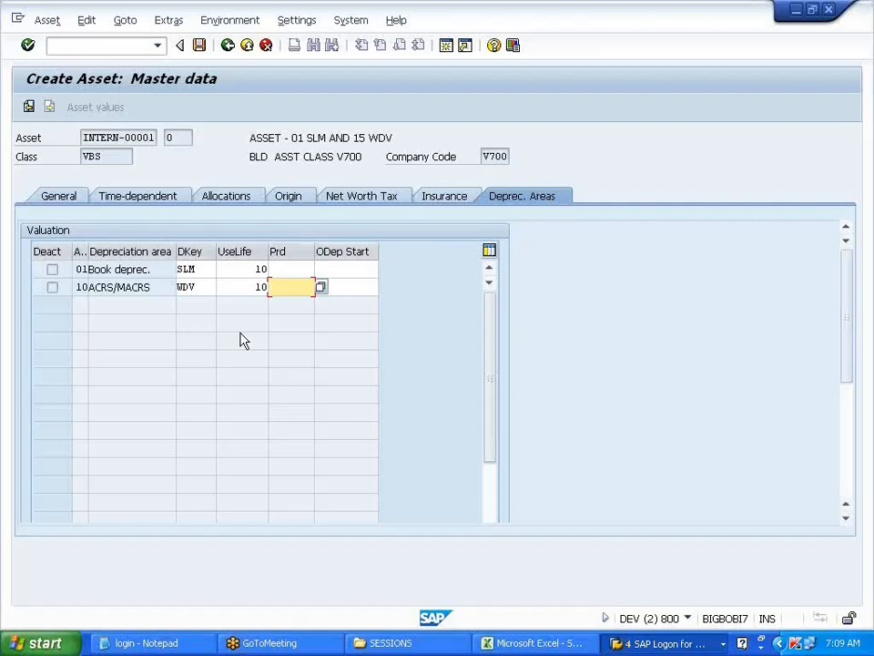
- Compare the SLM and WDV keys with the IMG, then save the asset and return to Easy Access
{"action": "left_click", "coordinate": [612, 643]}
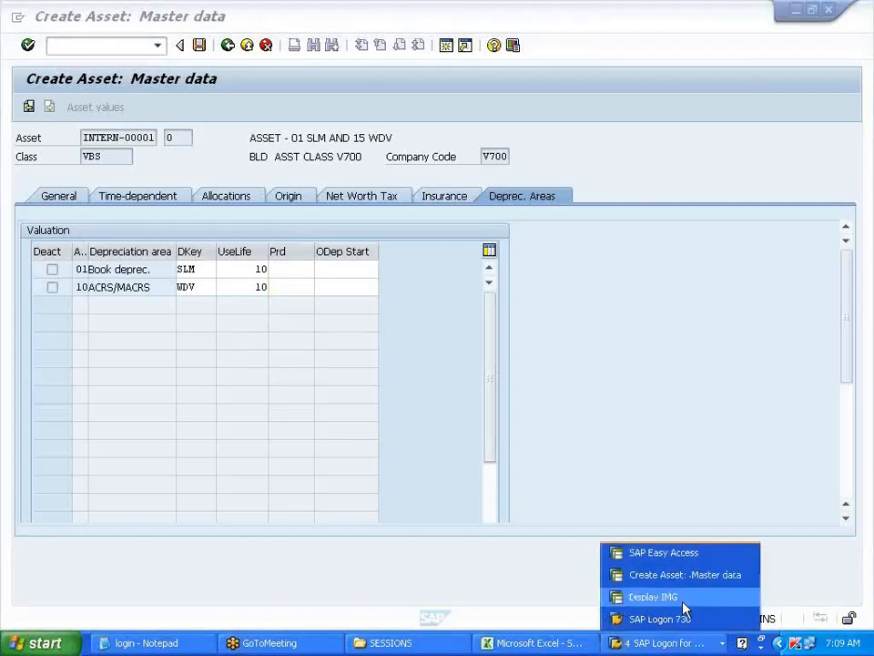
{"action": "left_click", "coordinate": [674, 599]}
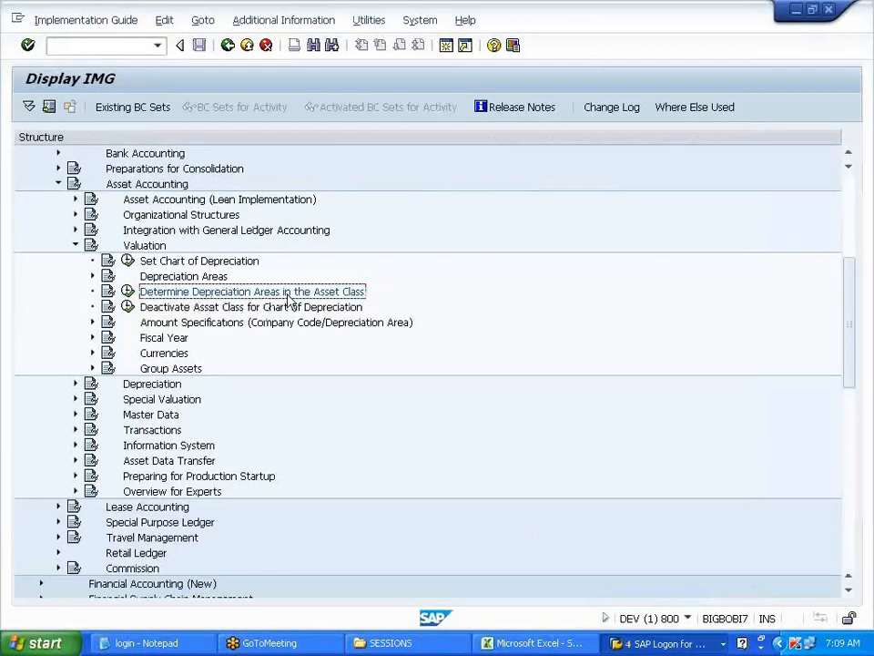
{"action": "key", "text": "alt+Tab"}
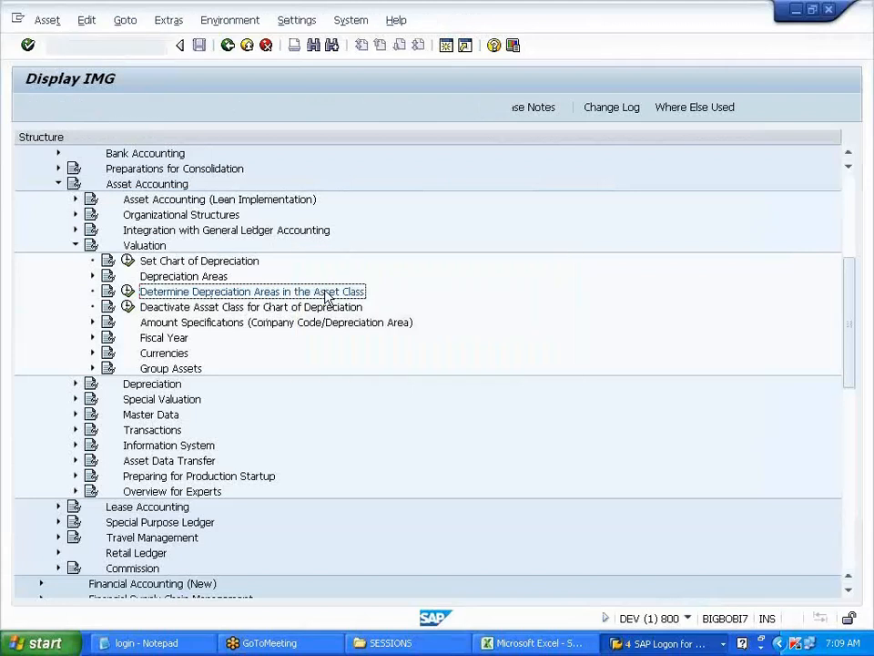
{"action": "left_click_drag", "start_coordinate": [197, 272], "coordinate": [183, 273]}
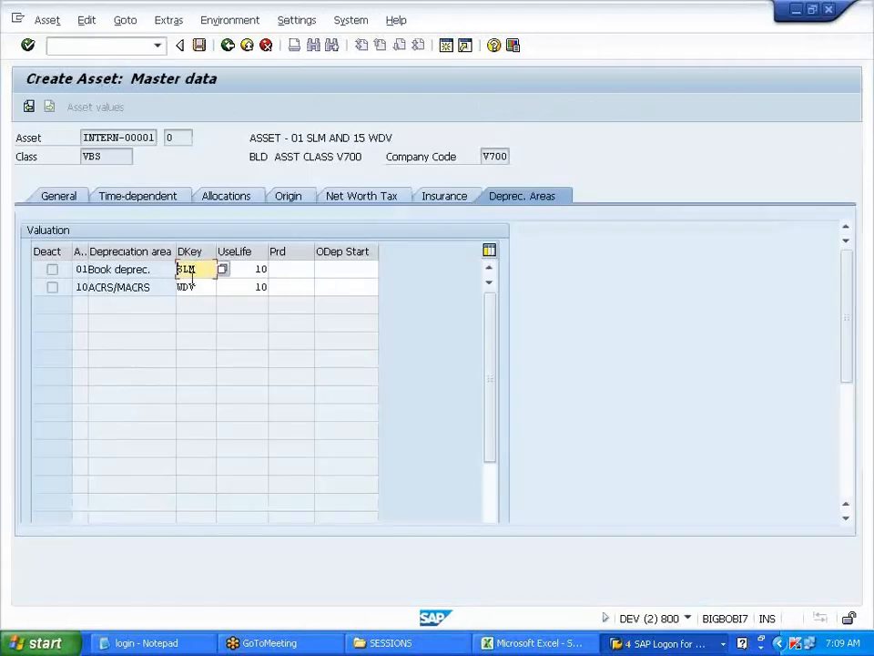
{"action": "left_click", "coordinate": [195, 287]}
{"action": "left_click", "coordinate": [202, 271]}
{"action": "left_click", "coordinate": [188, 286]}
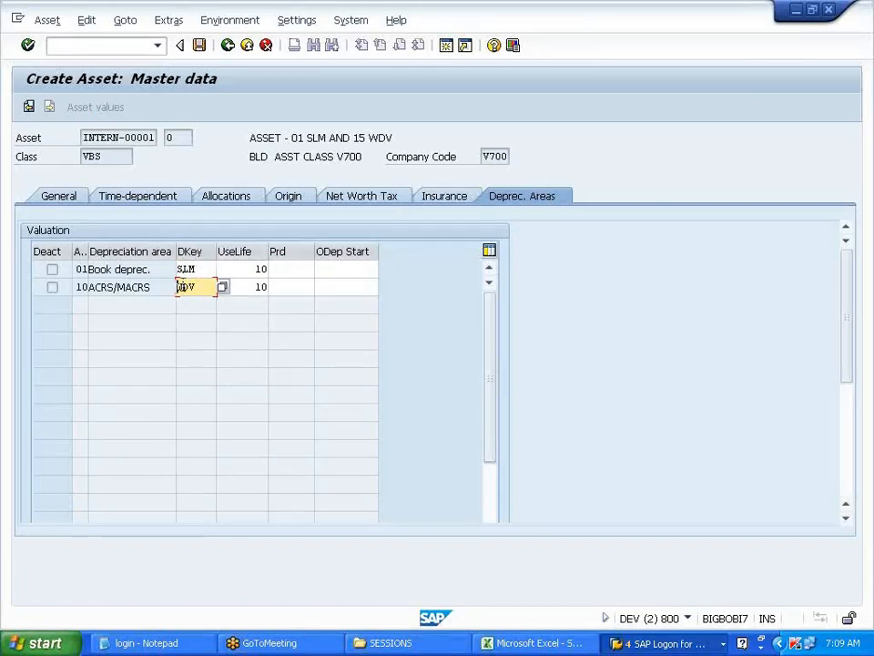
{"action": "left_click", "coordinate": [356, 268]}
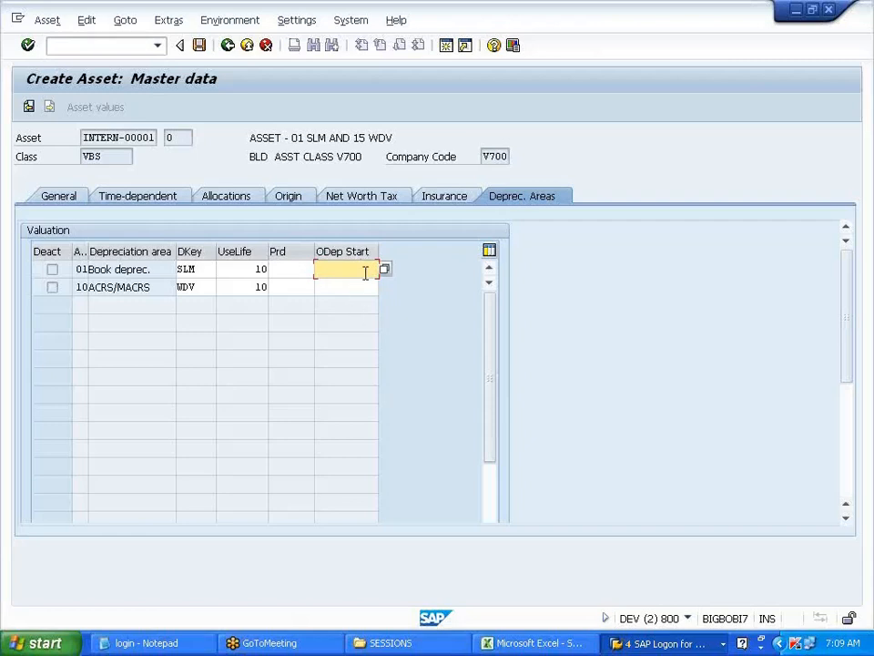
{"action": "left_click", "coordinate": [202, 48]}
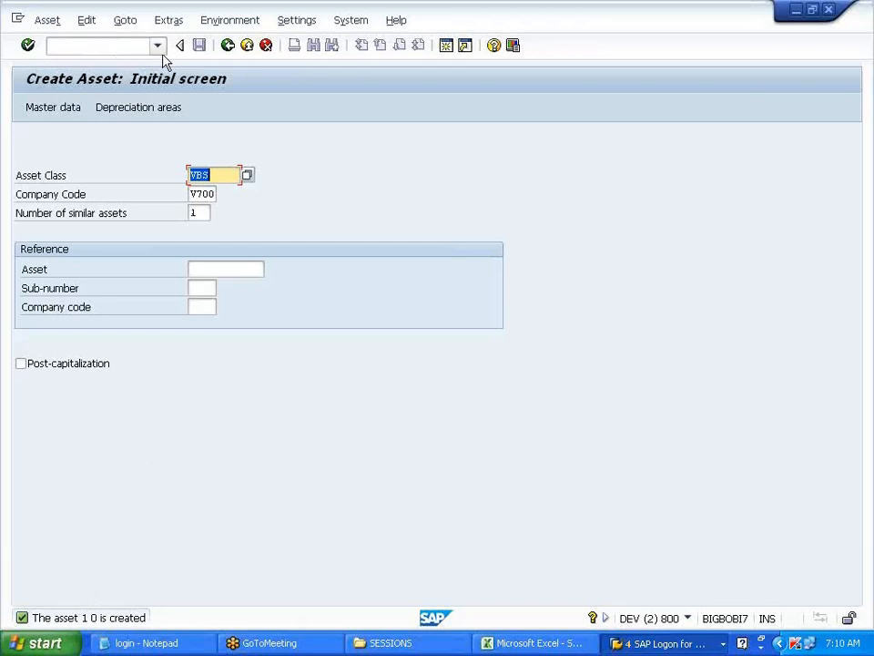
{"action": "left_click", "coordinate": [230, 50]}
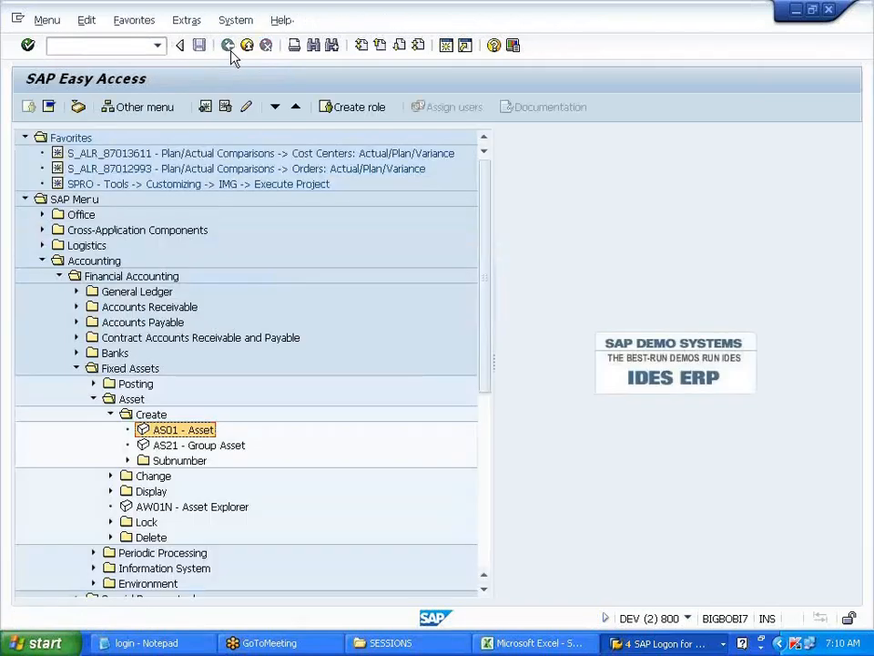
- Type 'PURCH ASSET -- F-90' into cell C142 of the Excel ASSET sheet
{"action": "left_click", "coordinate": [110, 414]}
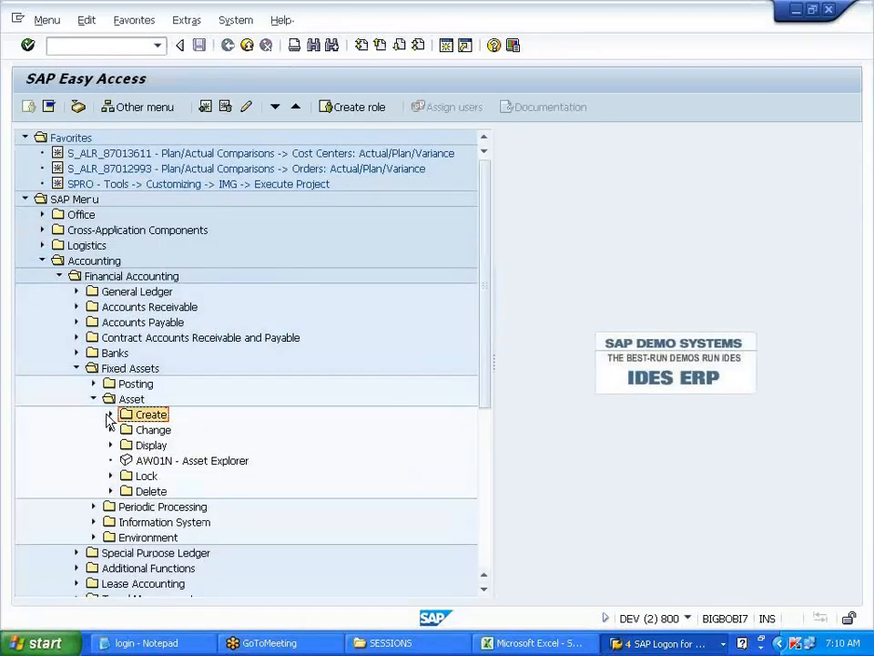
{"action": "left_click", "coordinate": [627, 644]}
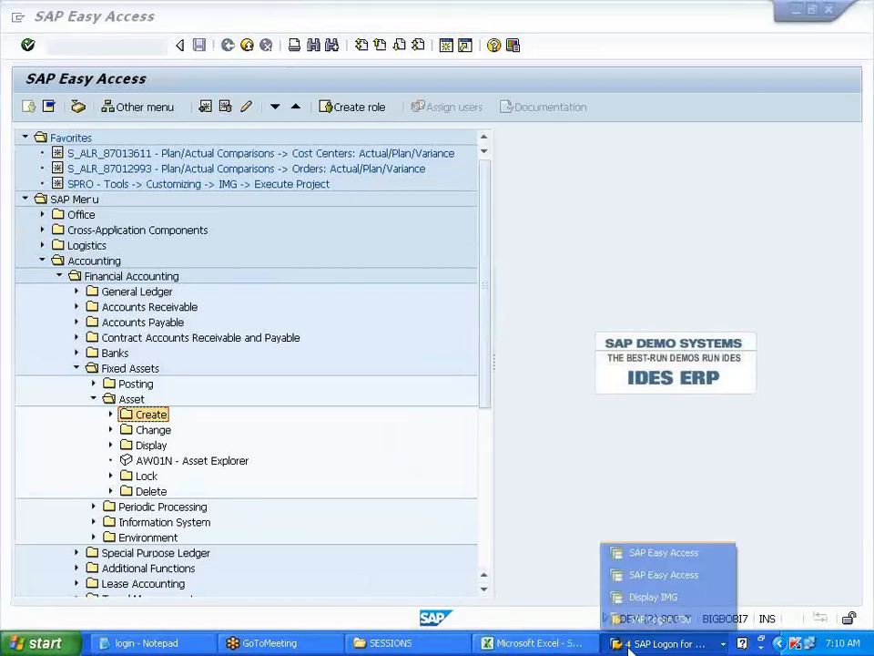
{"action": "left_click", "coordinate": [533, 643]}
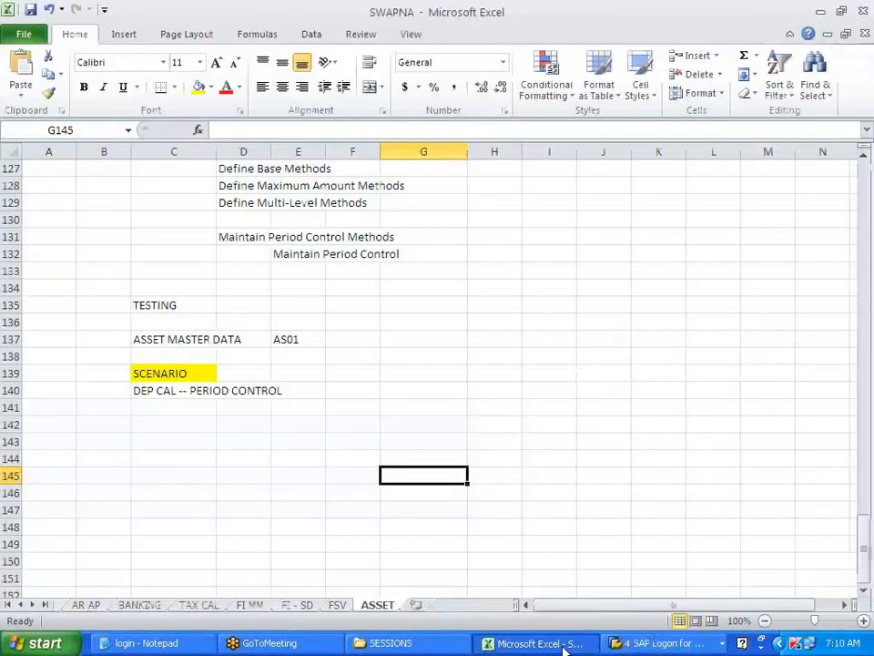
{"action": "left_click", "coordinate": [157, 421]}
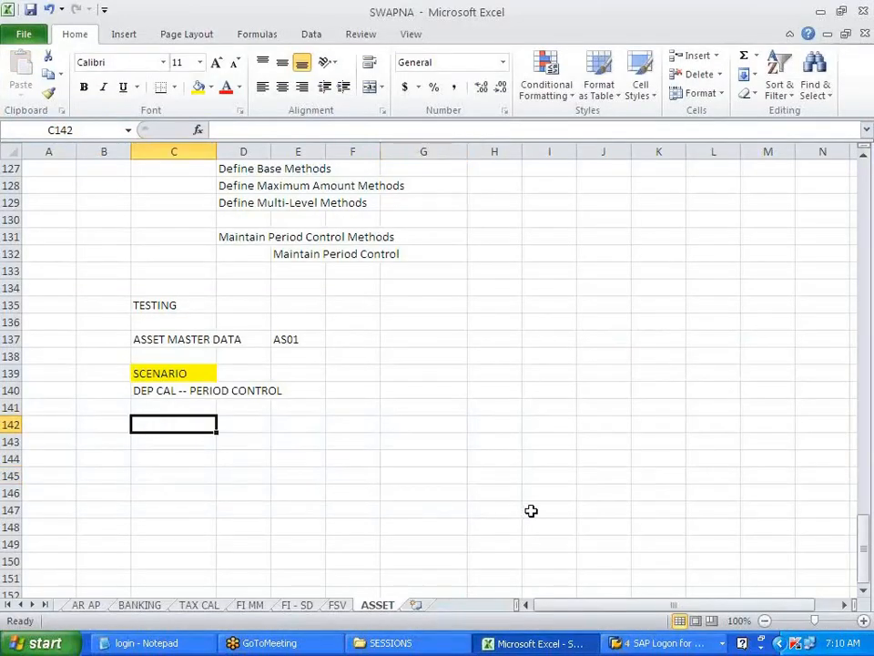
{"action": "type", "text": "PUPC"}
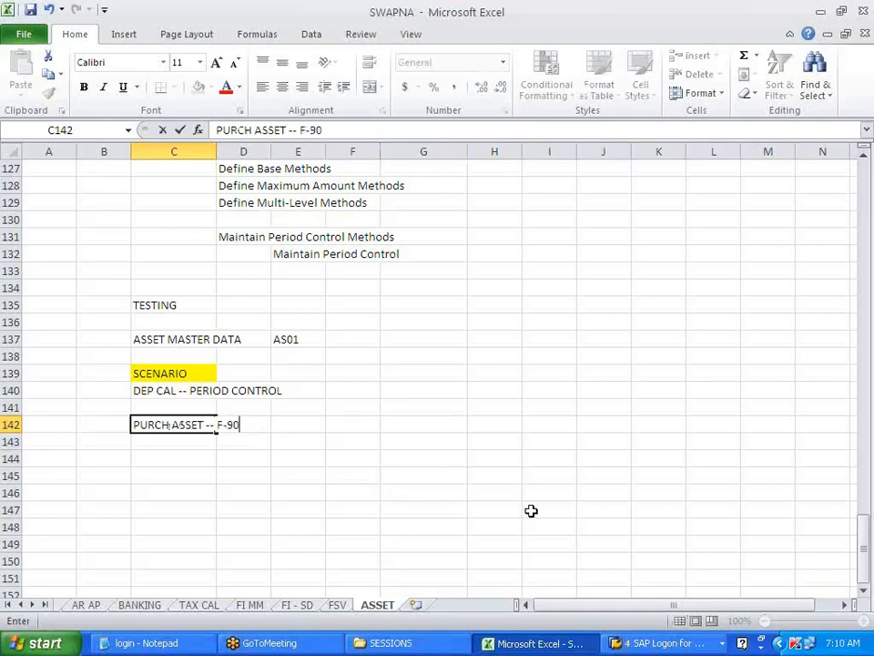
{"action": "left_click", "coordinate": [521, 506]}
{"action": "key", "text": "alt+Tab"}
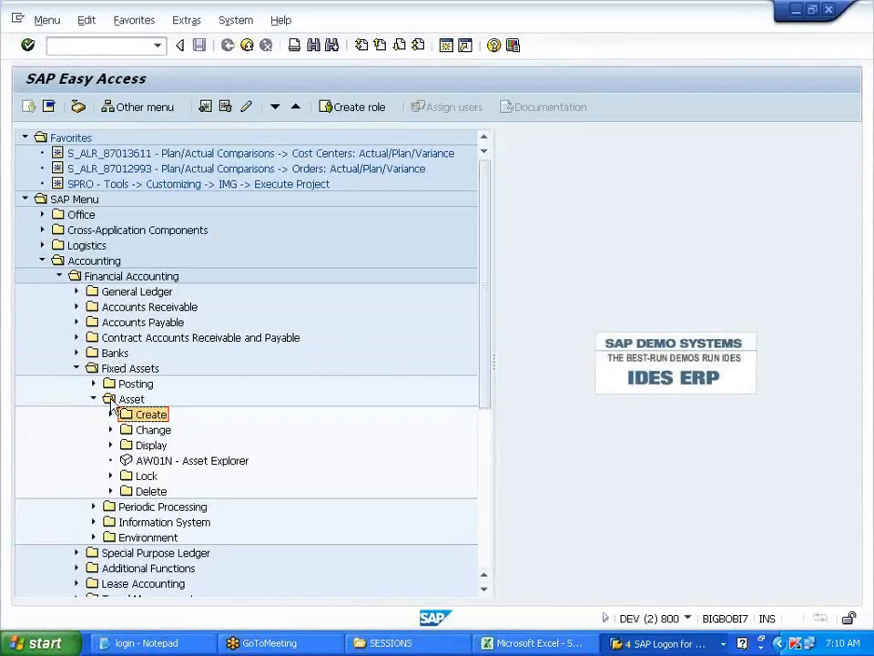
- Launch F-90 asset purchase with vendor from Fixed Assets > Posting > Acquisition > External Acquisition
{"action": "left_click", "coordinate": [92, 398]}
{"action": "left_click", "coordinate": [93, 383]}
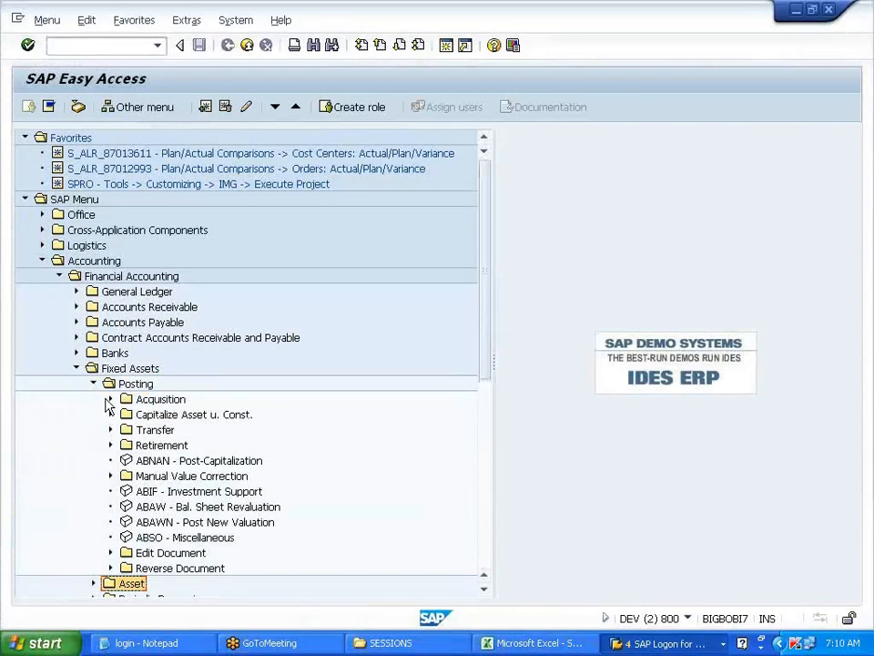
{"action": "left_click", "coordinate": [111, 399]}
{"action": "left_click", "coordinate": [128, 414]}
{"action": "left_click", "coordinate": [208, 430]}
{"action": "double_click", "coordinate": [214, 437]}
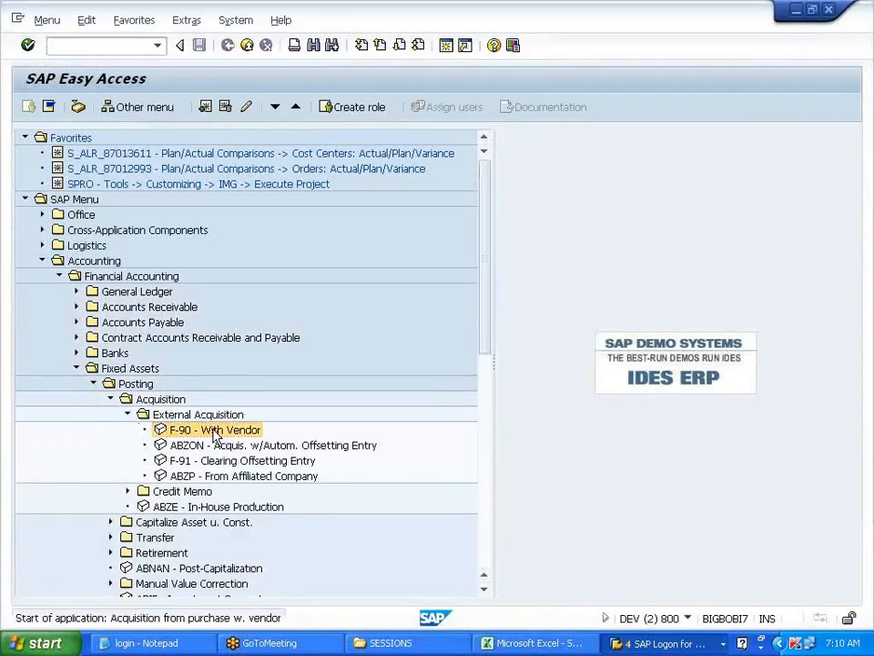
- Enter document and posting dates 01.01.2014 and select the New Jersey vendor through search
{"action": "type", "text": "01012014"}
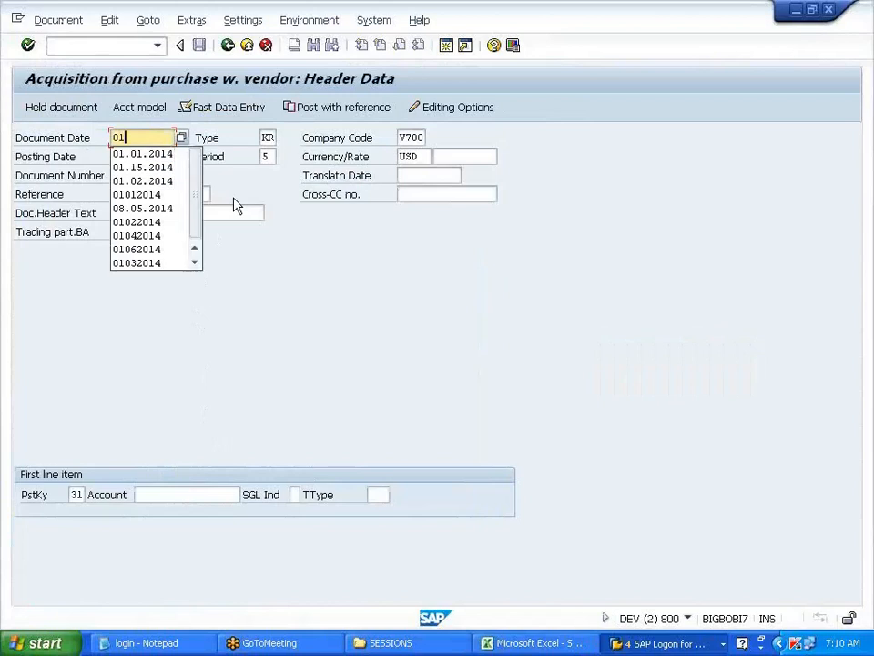
{"action": "key", "text": "Tab"}
{"action": "key", "text": "Tab"}
{"action": "key", "text": "Tab"}
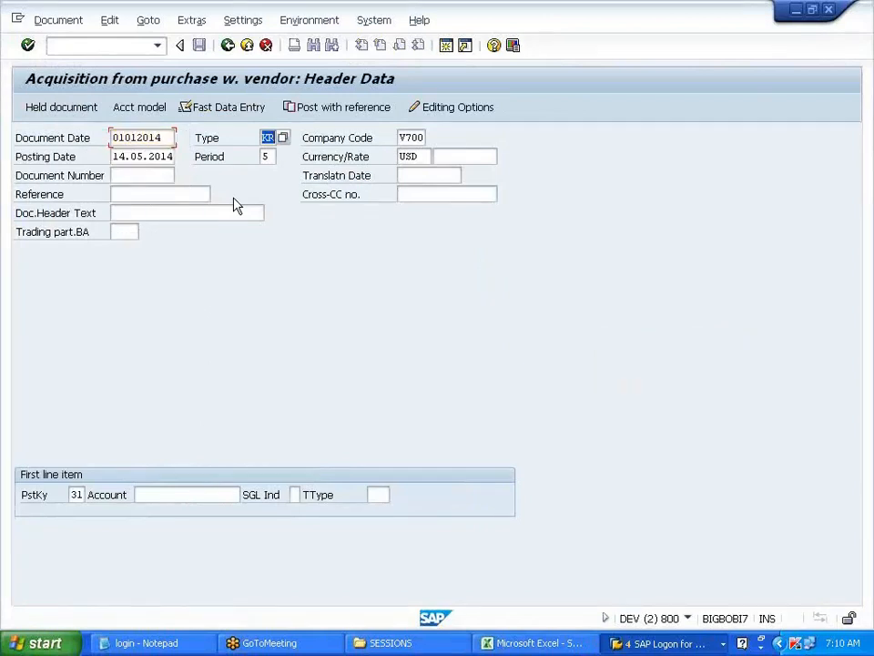
{"action": "type", "text": "01"}
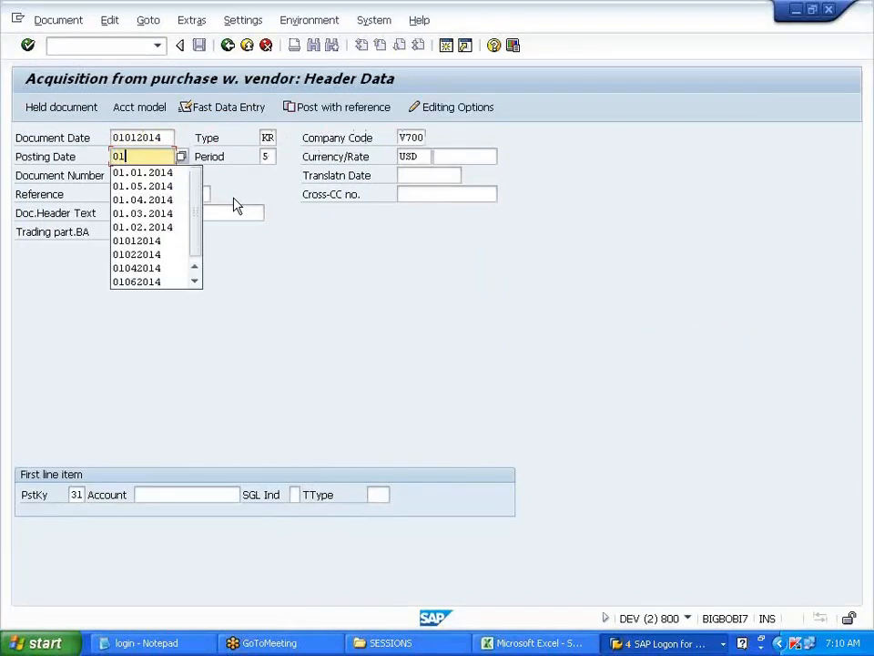
{"action": "type", "text": "012014"}
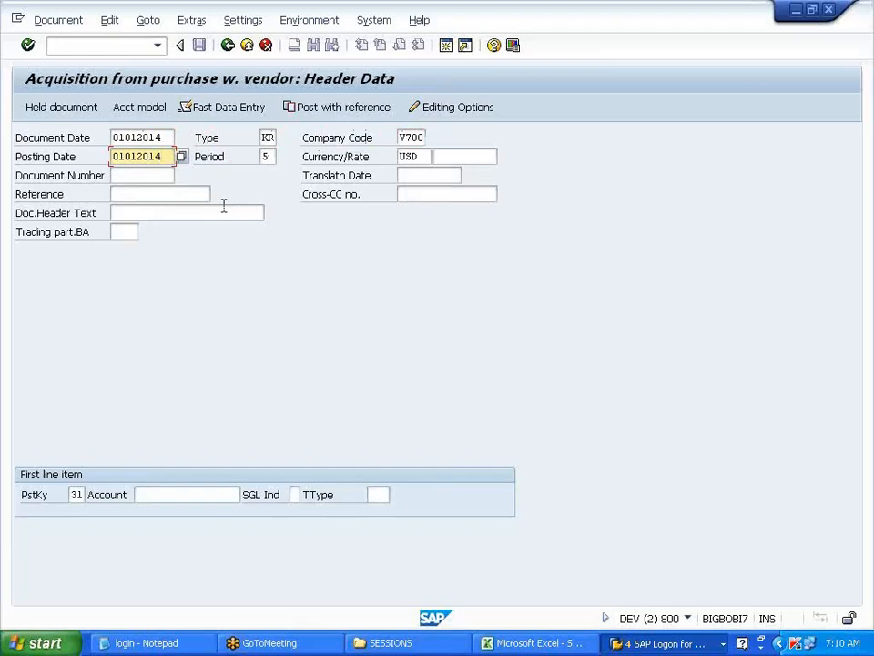
{"action": "left_click", "coordinate": [178, 493]}
{"action": "left_click", "coordinate": [178, 492]}
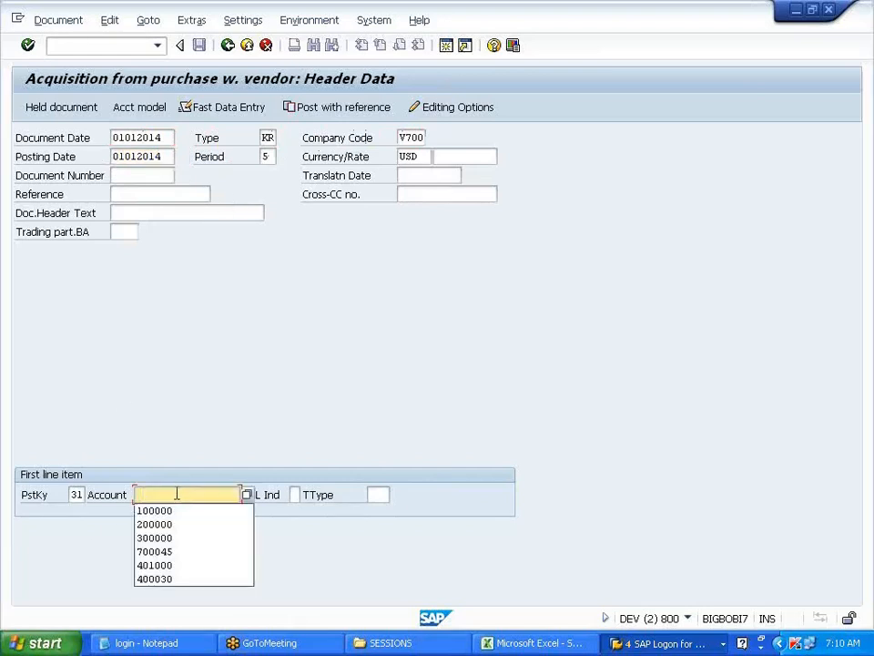
{"action": "left_click", "coordinate": [175, 495]}
{"action": "left_click", "coordinate": [247, 496]}
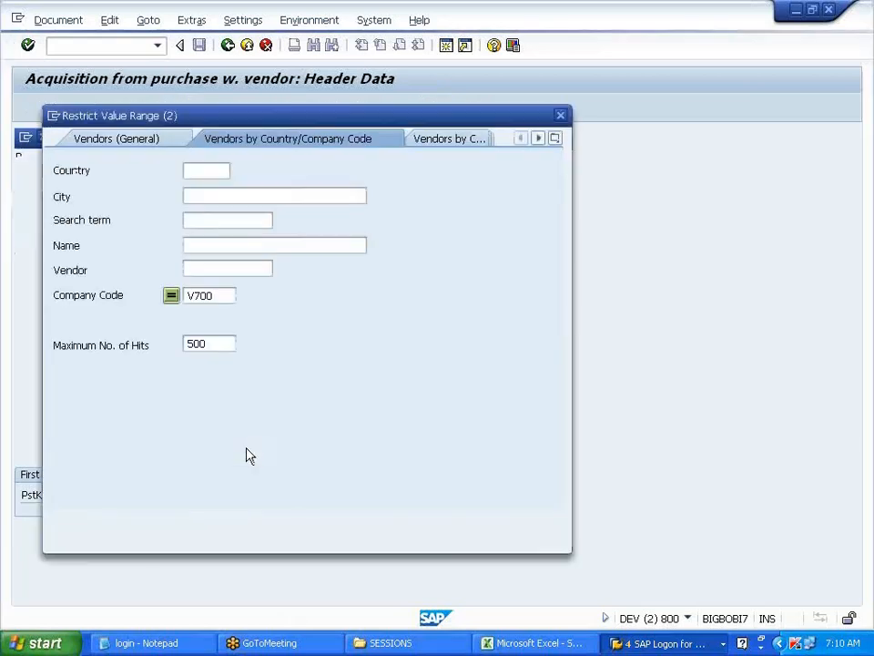
{"action": "key", "text": "Return"}
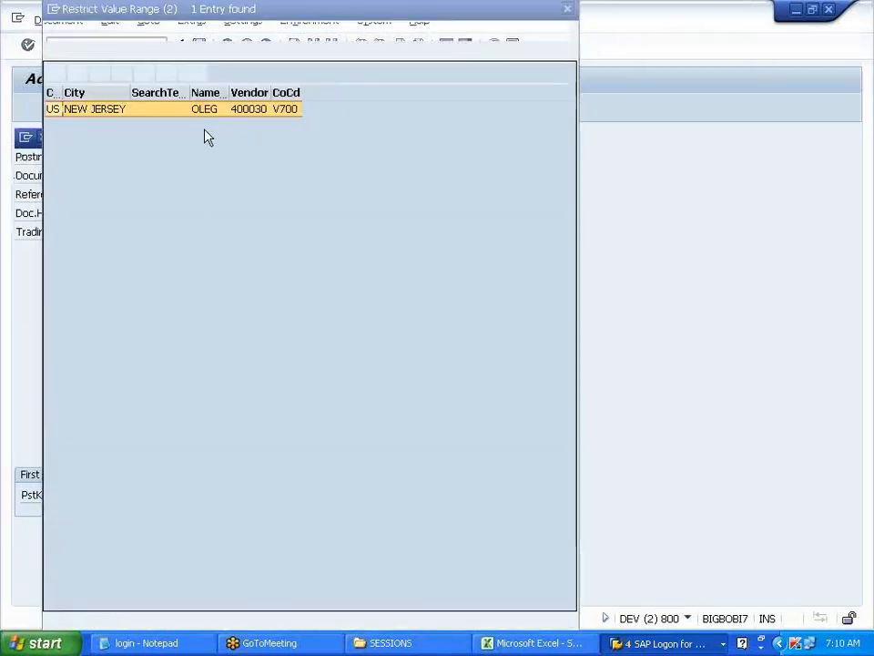
{"action": "double_click", "coordinate": [210, 109]}
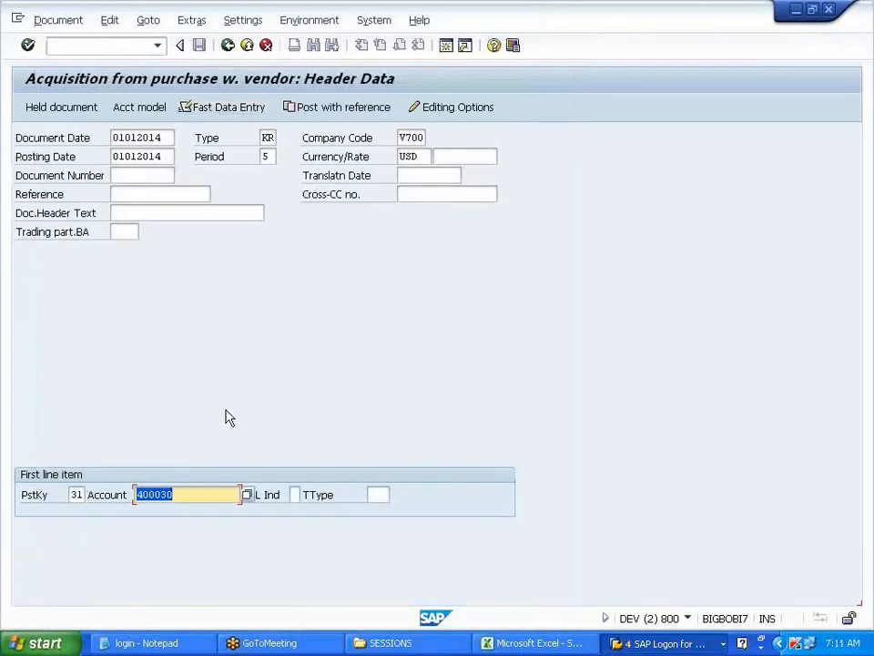
{"action": "key", "text": "Return"}
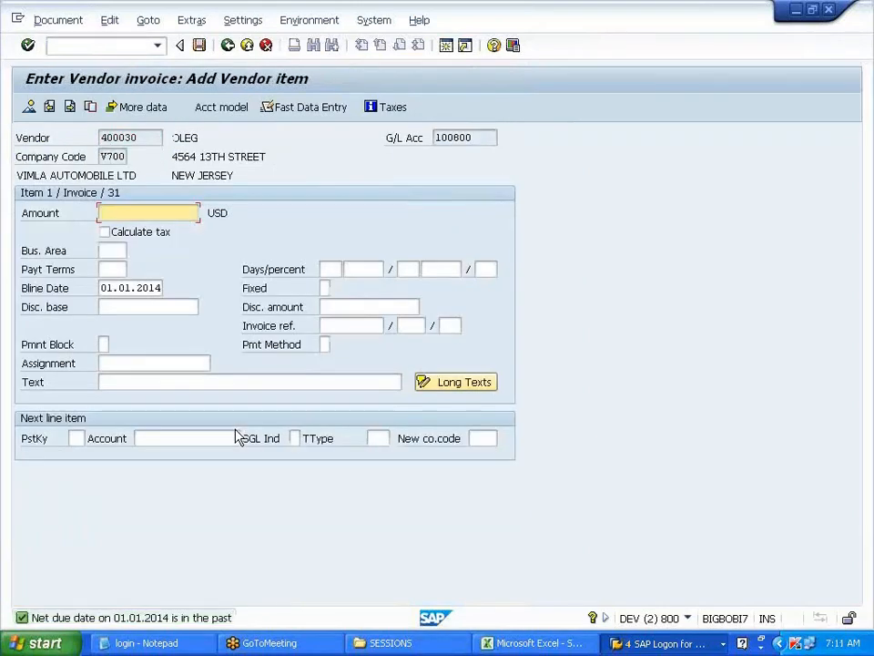
- Enter 120000 USD as the vendor item amount
{"action": "type", "text": "100000"}
{"action": "key", "text": "BackSpace"}
{"action": "key", "text": "BackSpace"}
{"action": "key", "text": "BackSpace"}
{"action": "key", "text": "BackSpace"}
{"action": "key", "text": "BackSpace"}
{"action": "type", "text": "20"}
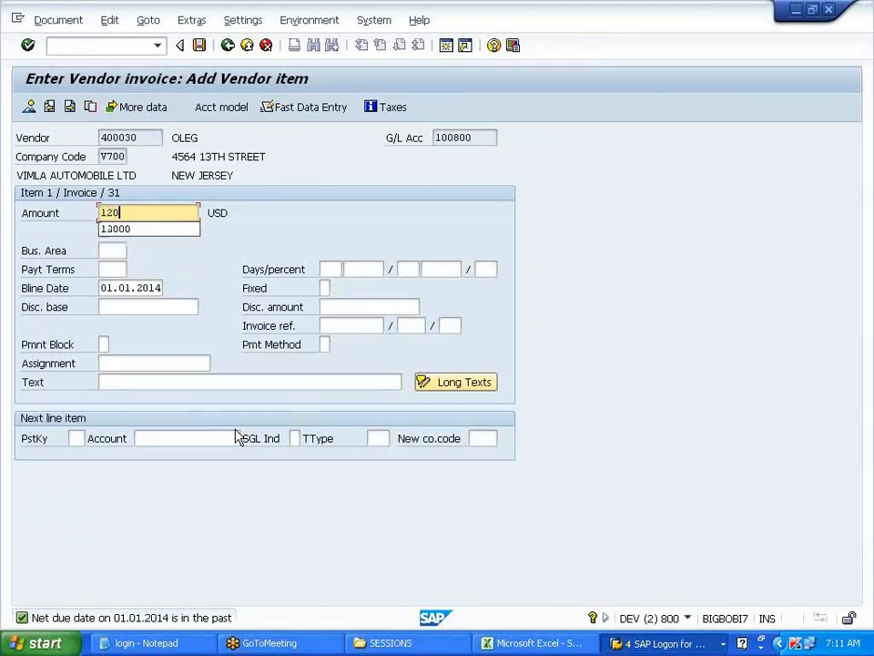
{"action": "type", "text": "000"}
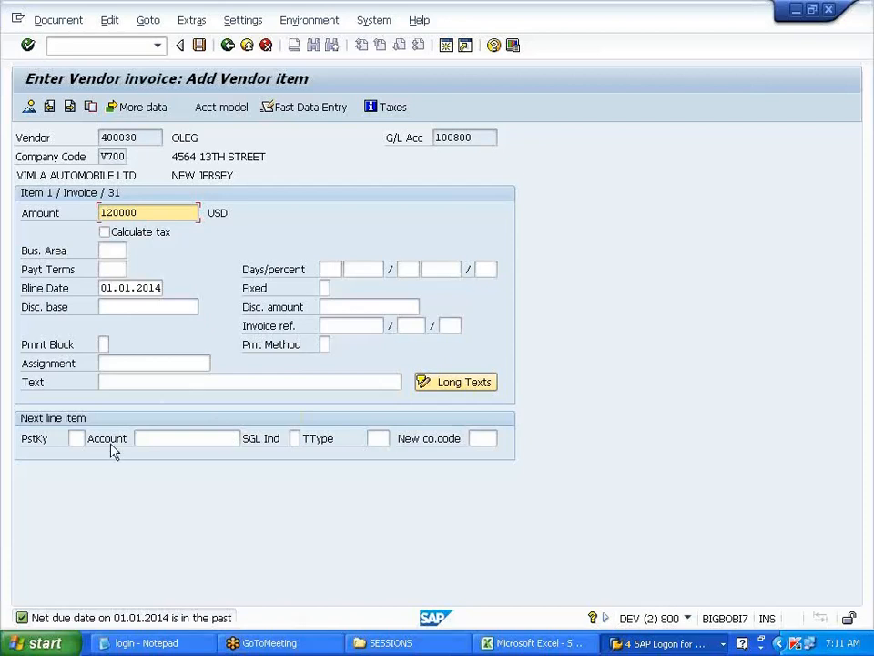
{"action": "left_click", "coordinate": [76, 438]}
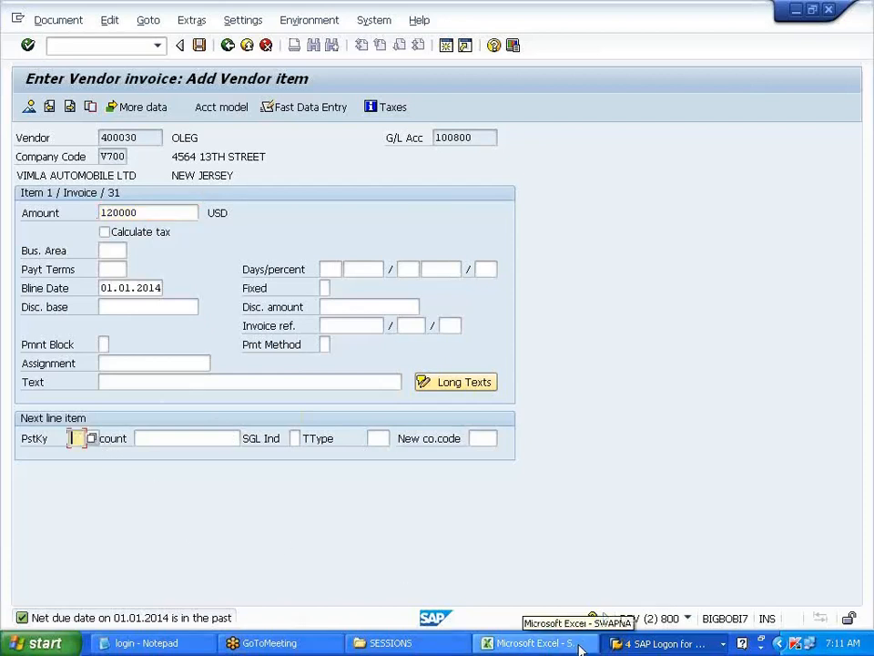
- Enter 70 DR in B144:C144, 75 CR in B145:C145 and ASSET in B143, then return to SAP
{"action": "left_click", "coordinate": [541, 643]}
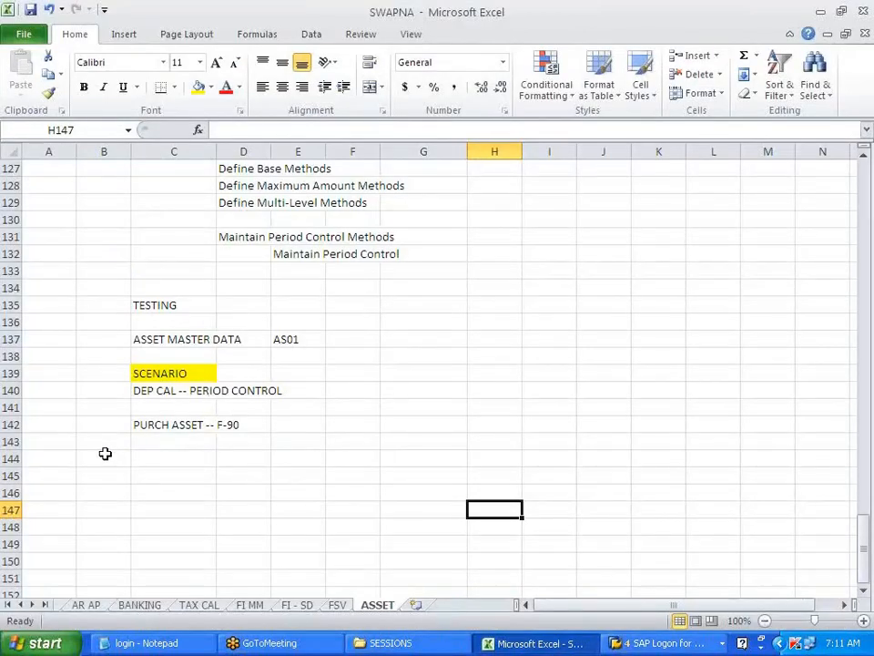
{"action": "left_click", "coordinate": [106, 455]}
{"action": "type", "text": "70"}
{"action": "key", "text": "Tab"}
{"action": "type", "text": "DR"}
{"action": "key", "text": "Return"}
{"action": "key", "text": "Left"}
{"action": "type", "text": "75"}
{"action": "key", "text": "Tab"}
{"action": "type", "text": "CR"}
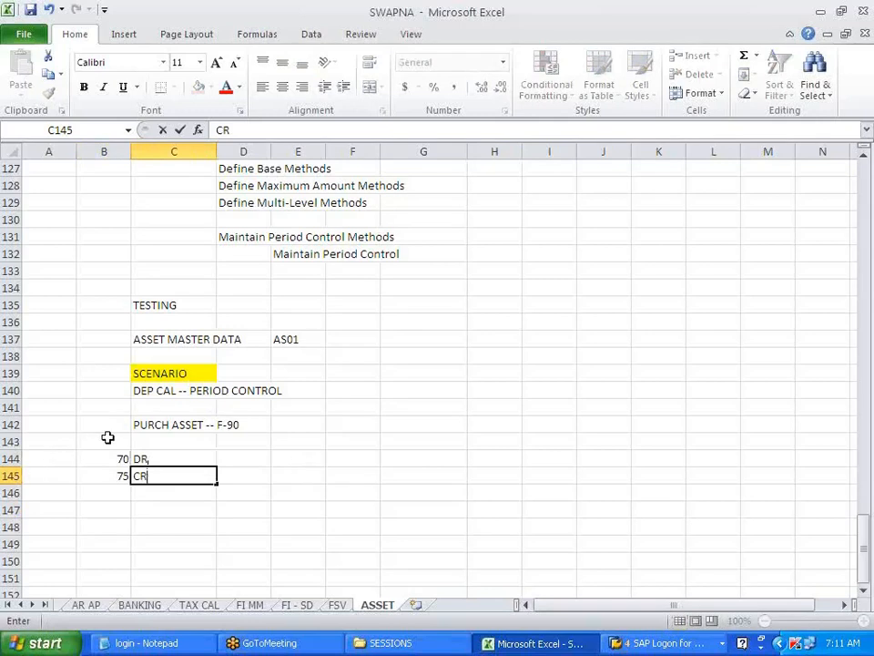
{"action": "left_click", "coordinate": [107, 438]}
{"action": "type", "text": "ASSET"}
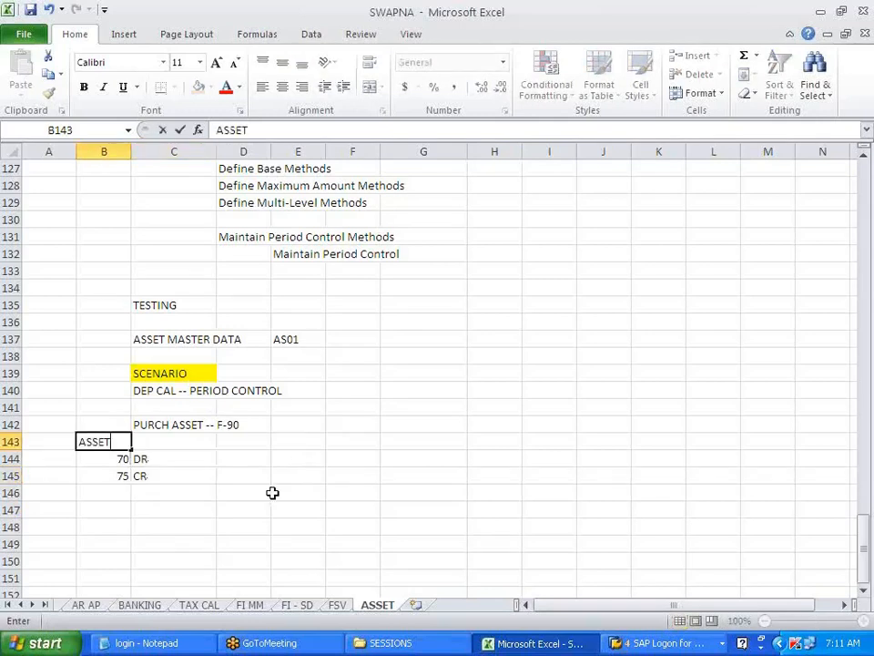
{"action": "left_click", "coordinate": [281, 479]}
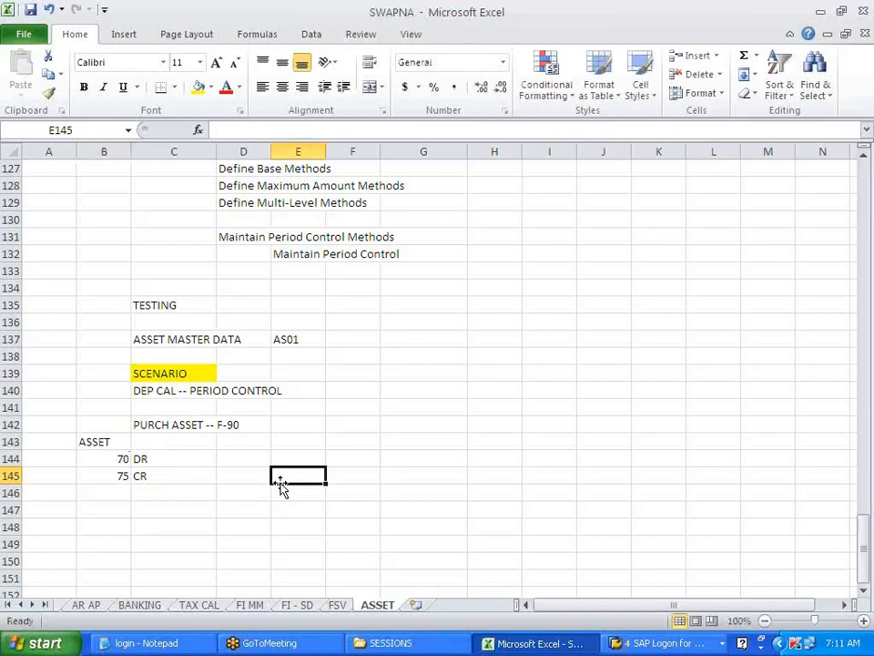
{"action": "key", "text": "alt+Tab"}
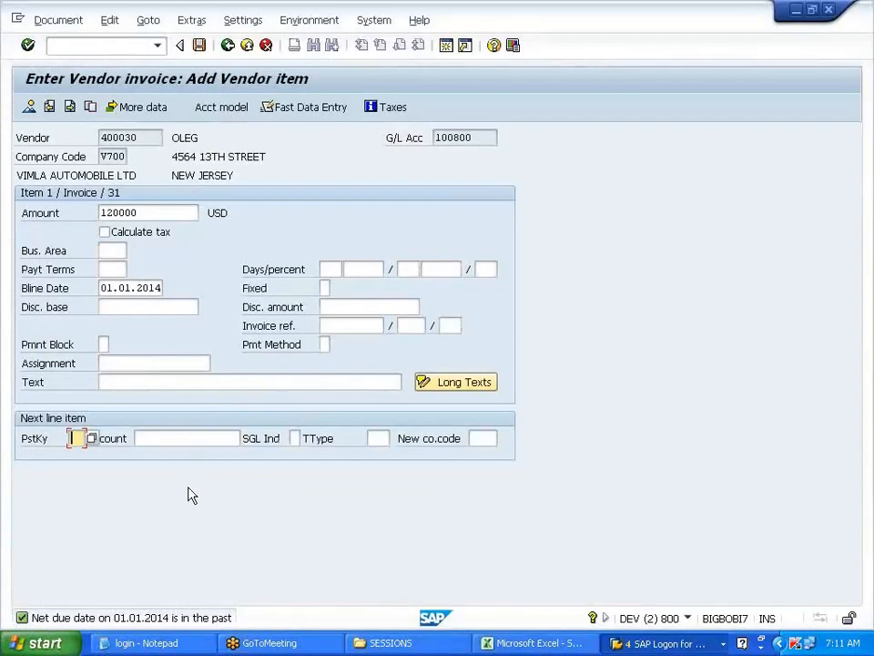
- Choose asset 1-0 (ASSET - 01 SLM AND 15 WDV) as the posting key 70 line's account
{"action": "key", "text": "Tab"}
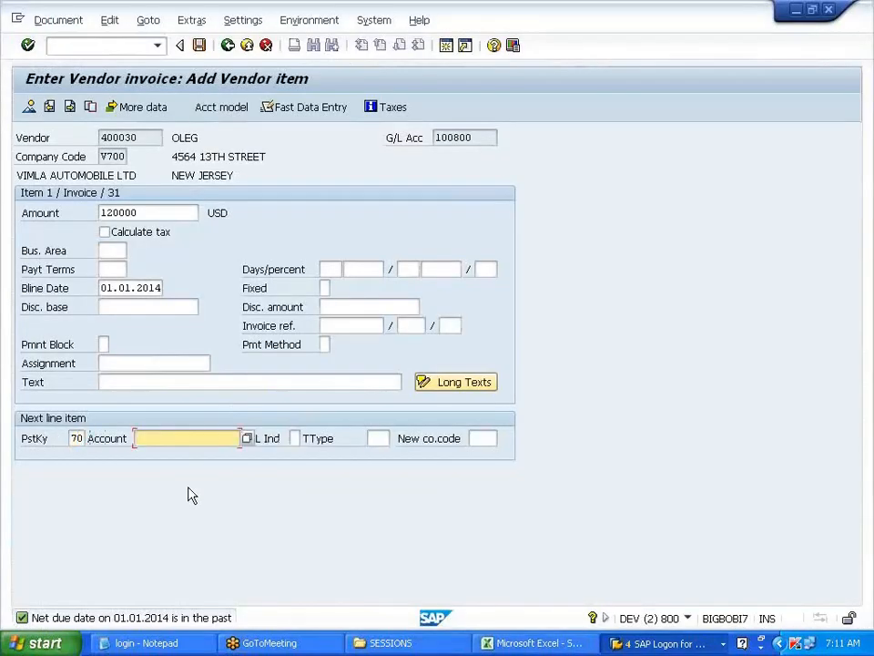
{"action": "left_click", "coordinate": [247, 439]}
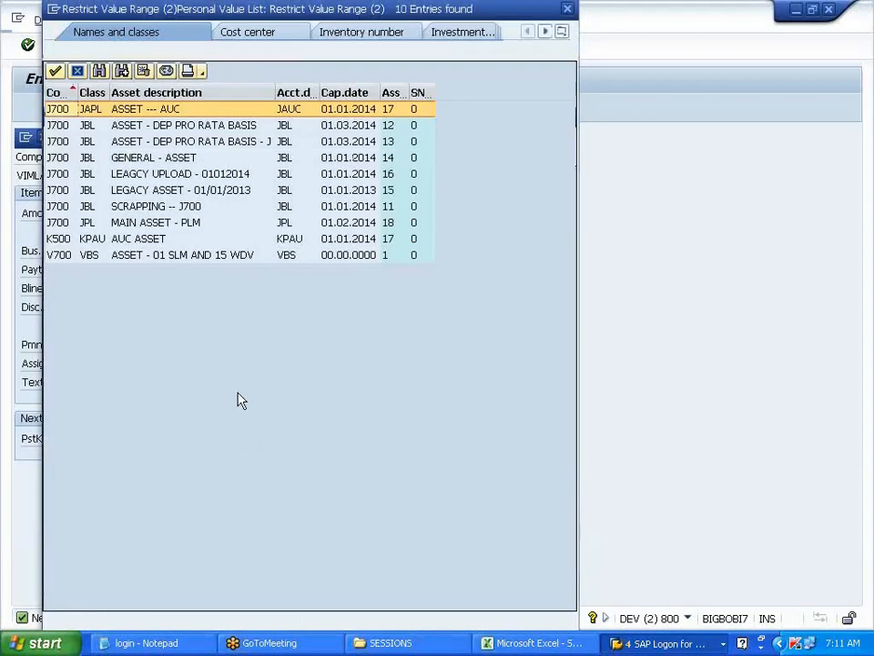
{"action": "left_click", "coordinate": [201, 256]}
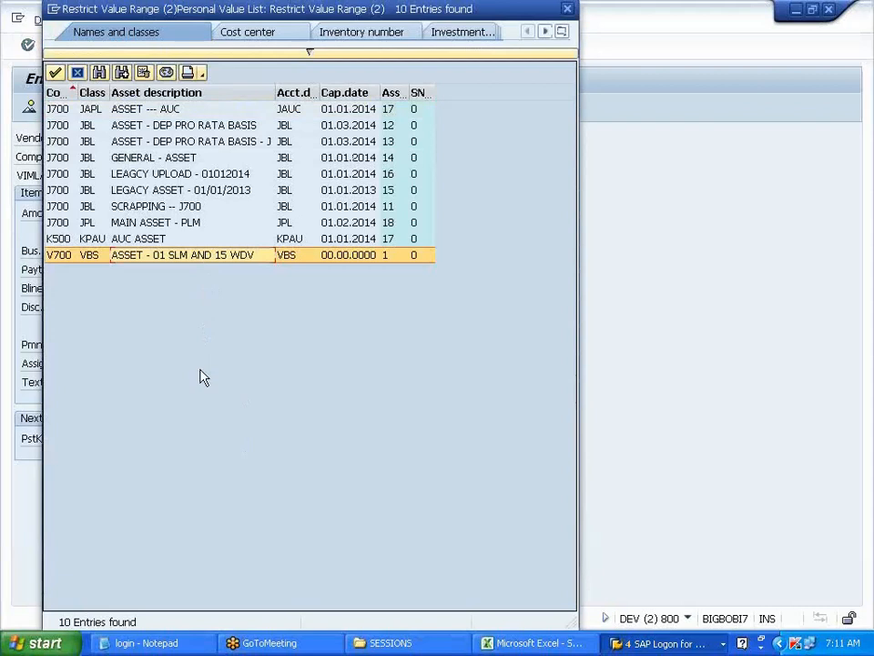
{"action": "double_click", "coordinate": [150, 256]}
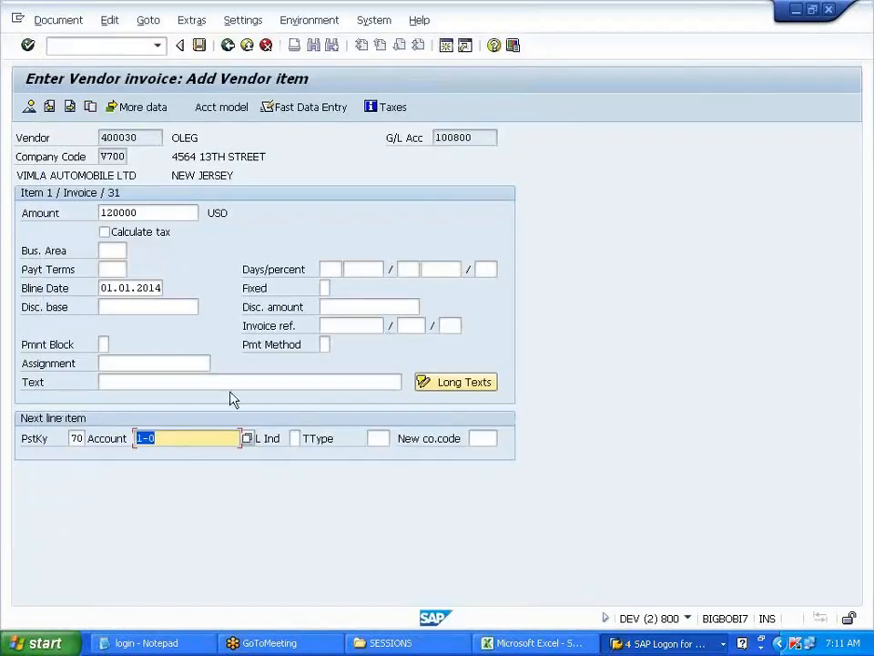
- Set transaction type 100 External asset acquisition and proceed to the asset item details
{"action": "left_click", "coordinate": [382, 438]}
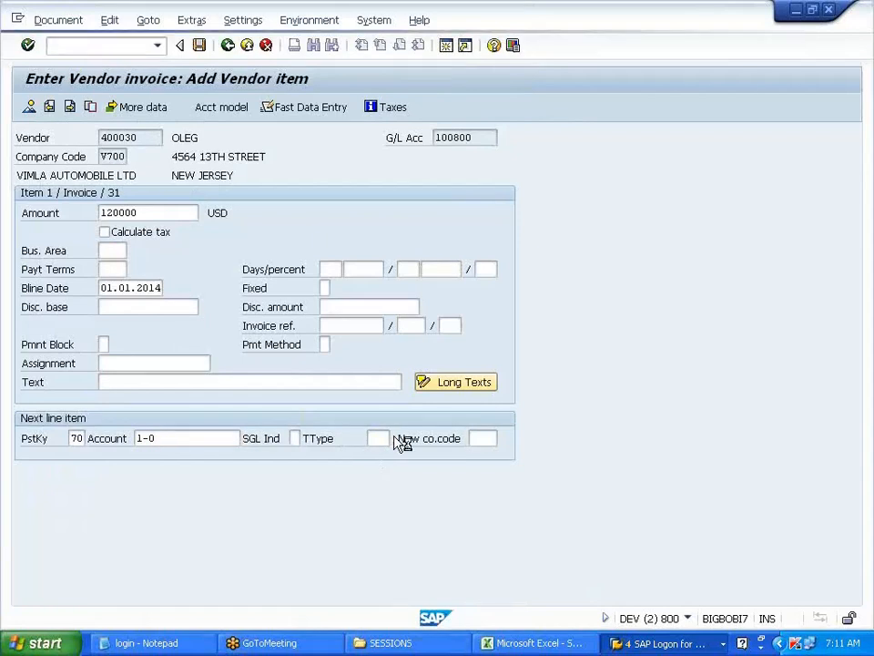
{"action": "key", "text": "F4"}
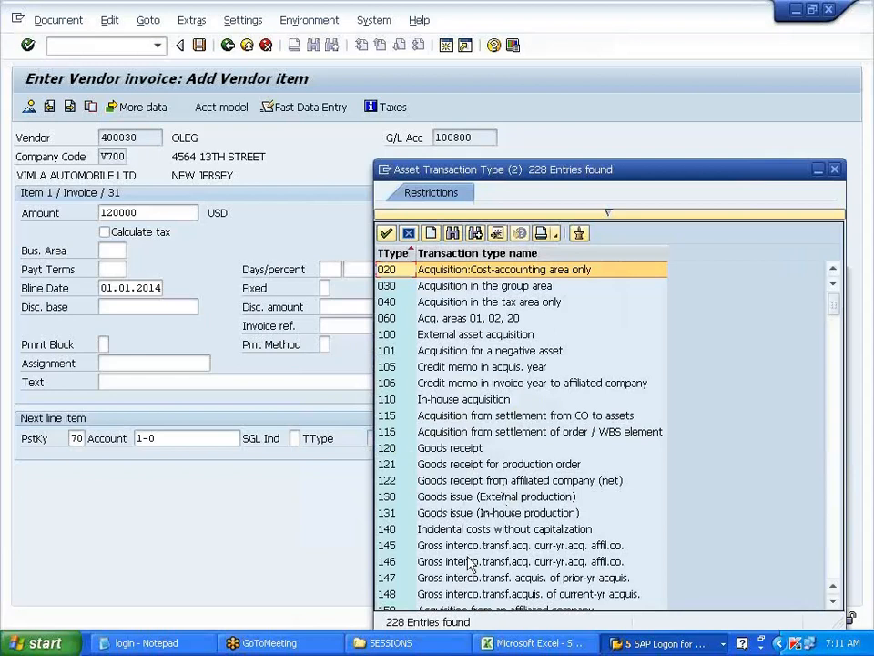
{"action": "left_click_drag", "start_coordinate": [585, 169], "coordinate": [516, 85]}
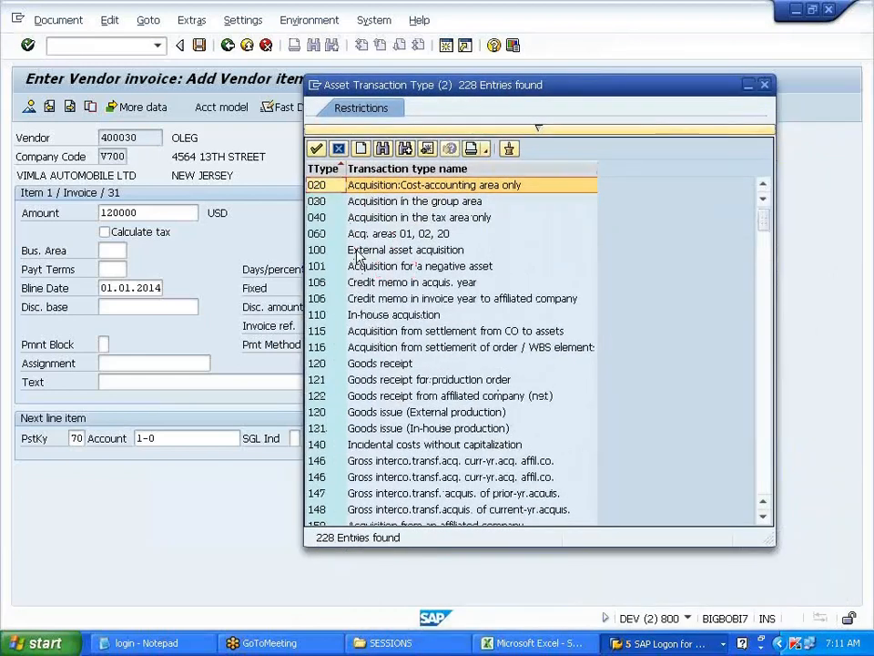
{"action": "left_click", "coordinate": [360, 251]}
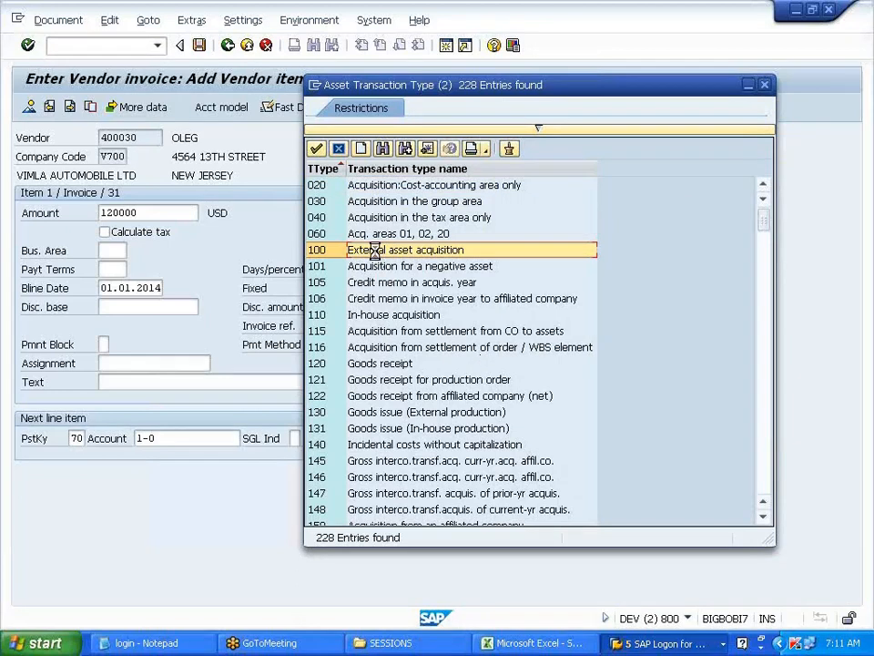
{"action": "left_click_drag", "start_coordinate": [304, 440], "coordinate": [349, 433]}
{"action": "left_click", "coordinate": [379, 438]}
{"action": "key", "text": "Return"}
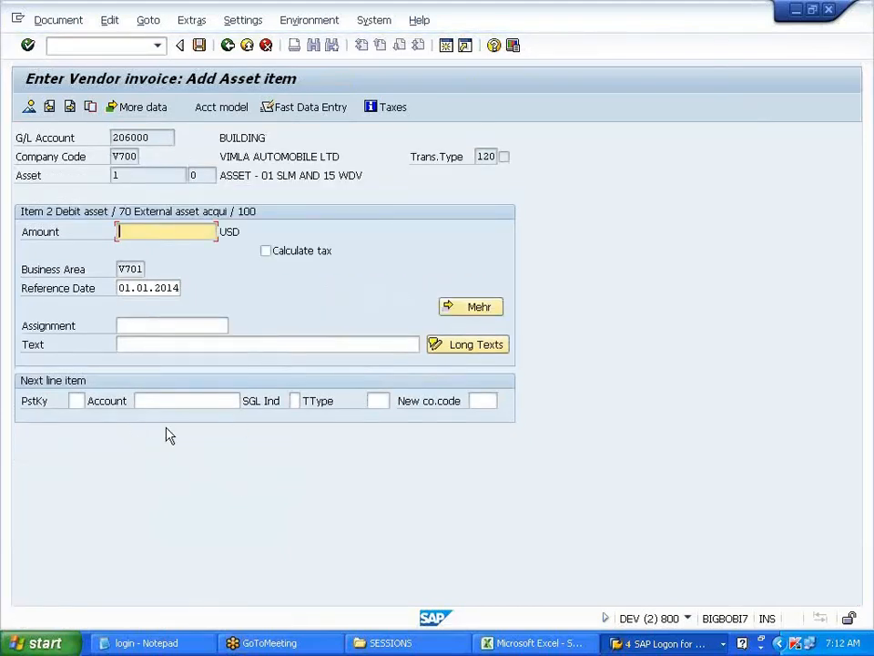
- Review G/L account 206000 and asset number 1 on the asset item screen
{"action": "left_click_drag", "start_coordinate": [173, 138], "coordinate": [105, 137]}
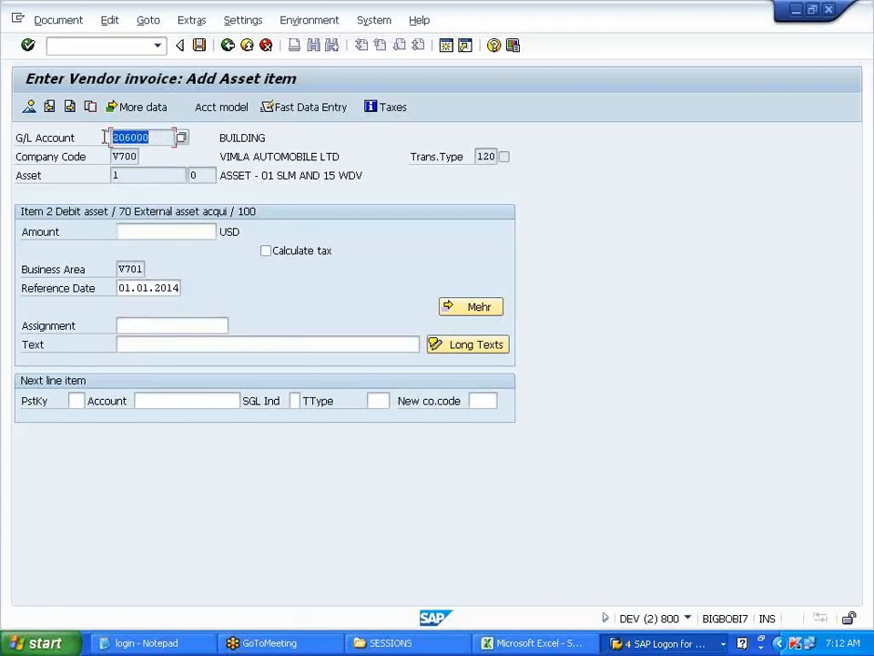
{"action": "left_click", "coordinate": [113, 175]}
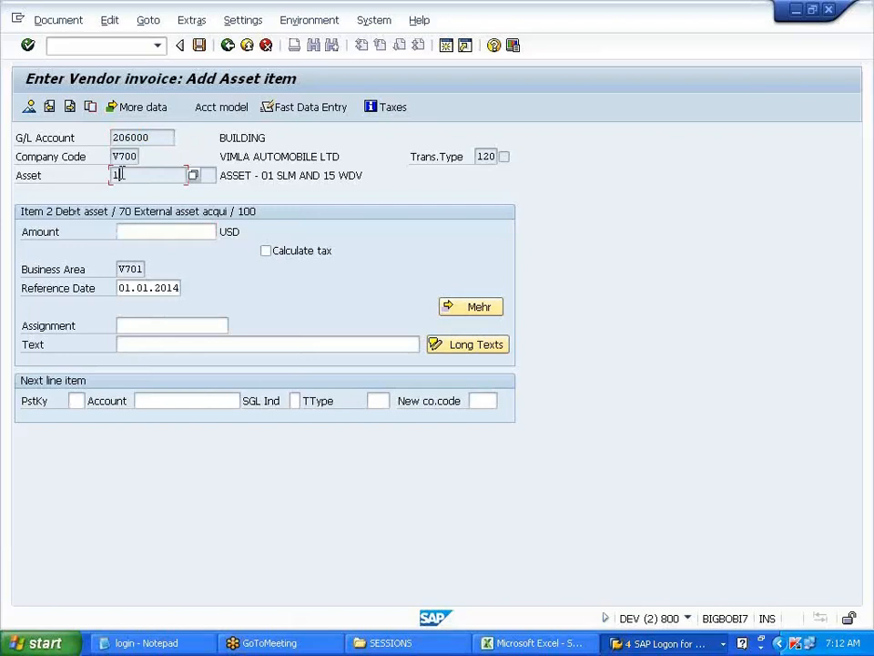
{"action": "left_click_drag", "start_coordinate": [154, 136], "coordinate": [100, 136]}
{"action": "left_click", "coordinate": [114, 138]}
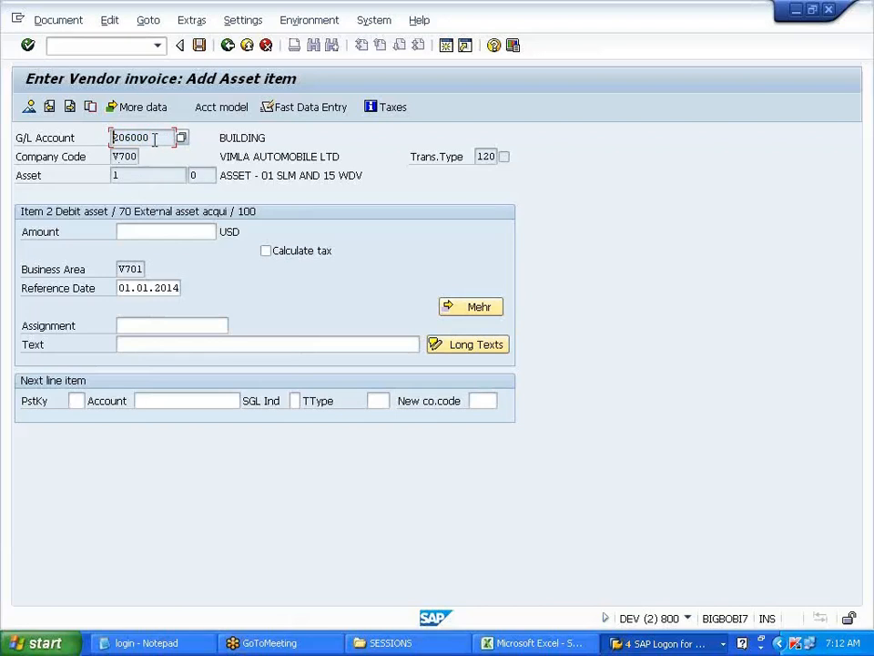
{"action": "left_click_drag", "start_coordinate": [155, 139], "coordinate": [102, 138]}
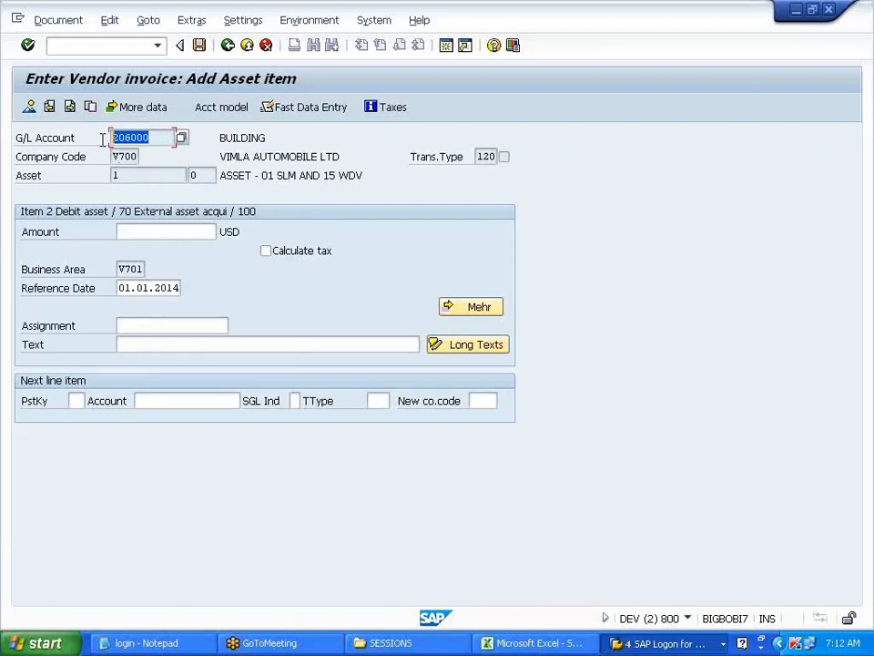
{"action": "left_click_drag", "start_coordinate": [123, 174], "coordinate": [106, 175]}
{"action": "left_click_drag", "start_coordinate": [156, 137], "coordinate": [110, 137]}
- Take over the 120,000.00 USD balance as the amount and simulate the document
{"action": "left_click", "coordinate": [144, 232]}
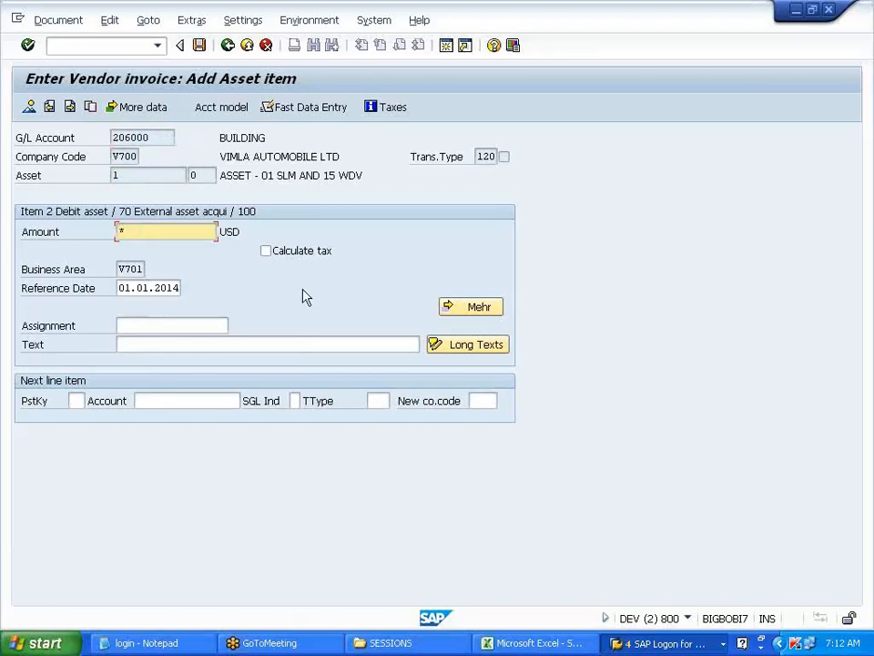
{"action": "key", "text": "Return"}
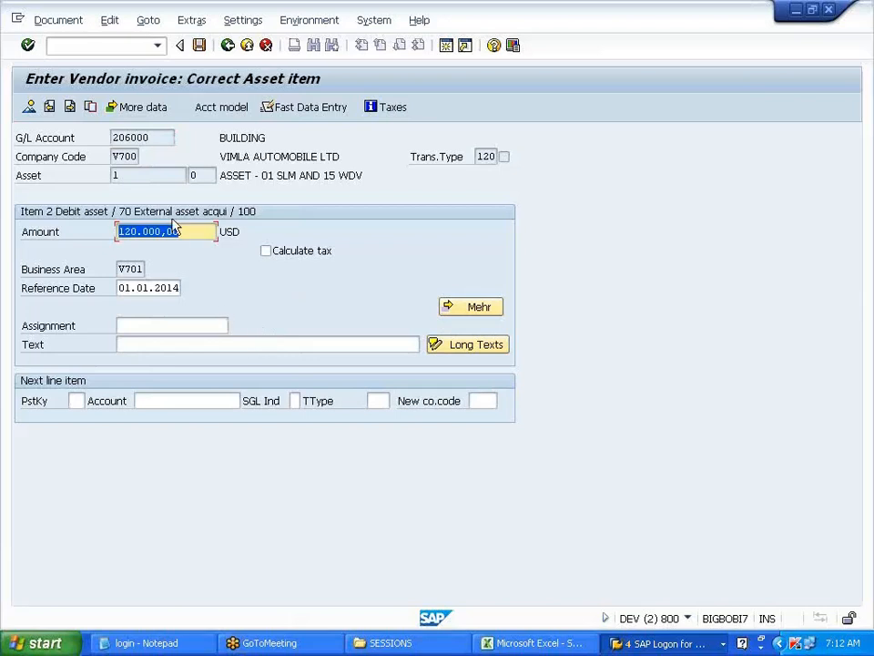
{"action": "left_click", "coordinate": [62, 20]}
{"action": "left_click", "coordinate": [84, 99]}
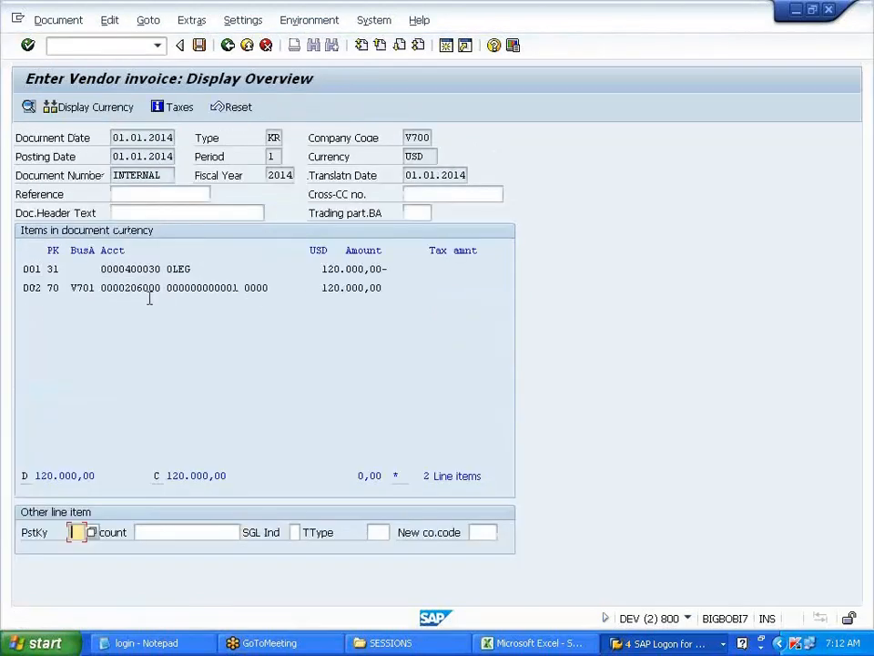
- Post the asset 1 vendor invoice (account 206000) as document 3017 in company code V700
{"action": "left_click_drag", "start_coordinate": [126, 287], "coordinate": [161, 287]}
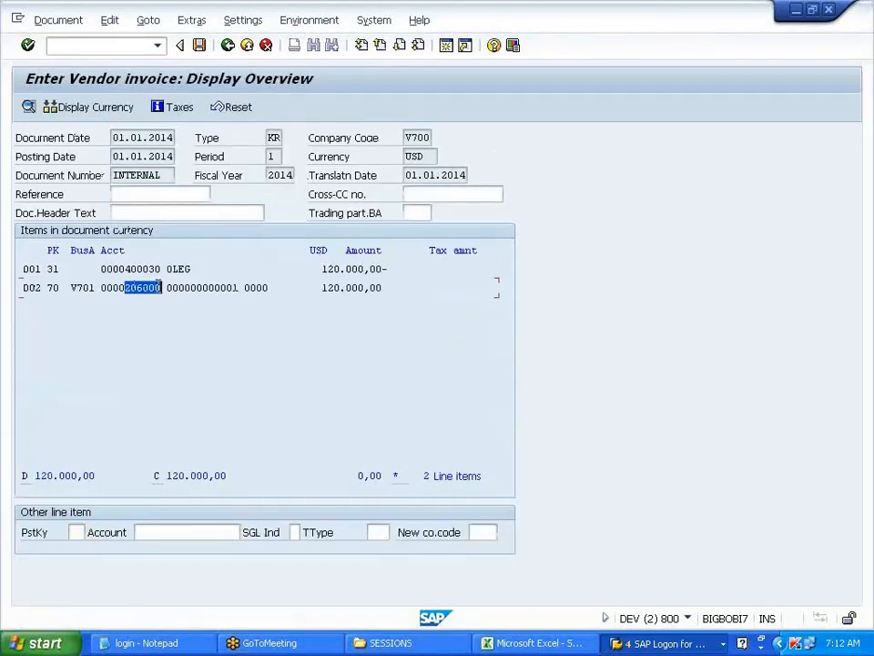
{"action": "left_click", "coordinate": [197, 357]}
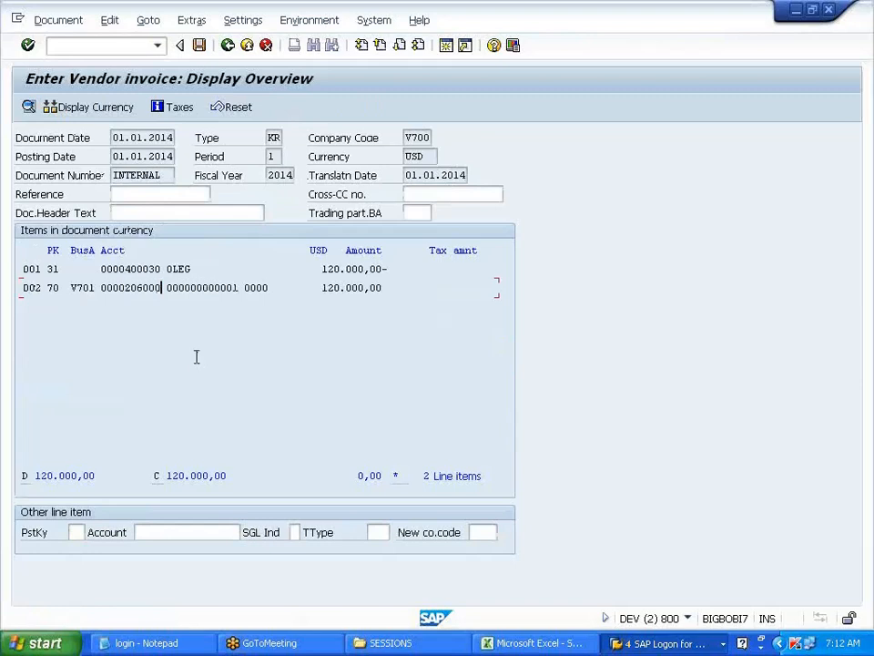
{"action": "left_click", "coordinate": [199, 45]}
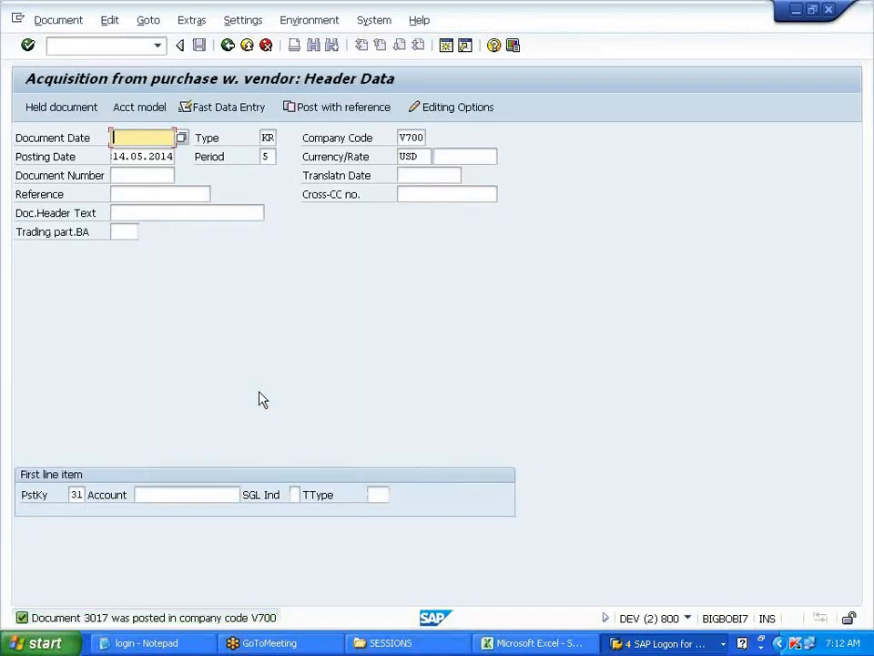
- Leave the F-90 posting screen without keeping the empty entry, returning to Easy Access
{"action": "left_click", "coordinate": [114, 47]}
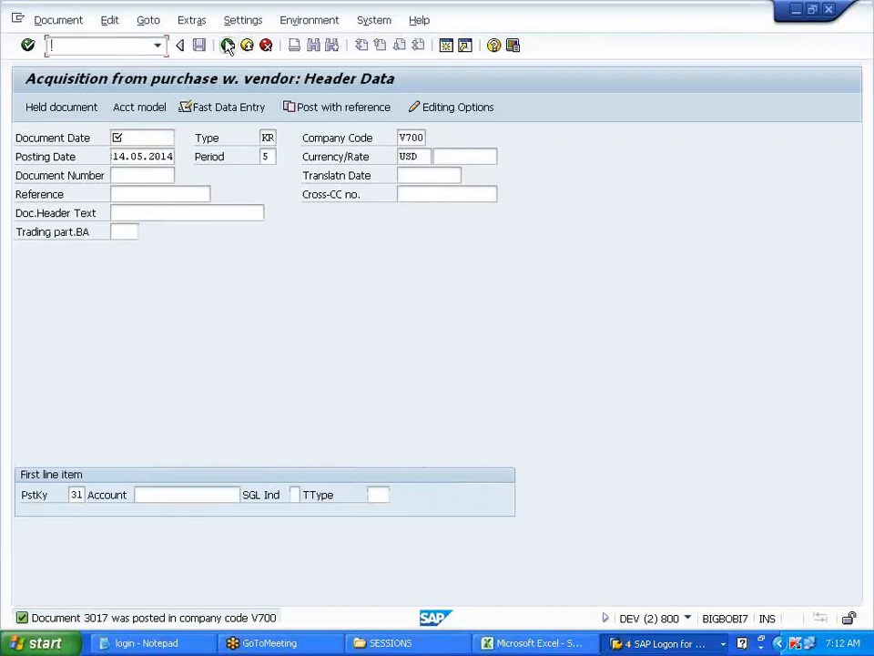
{"action": "left_click", "coordinate": [227, 45]}
{"action": "left_click", "coordinate": [258, 353]}
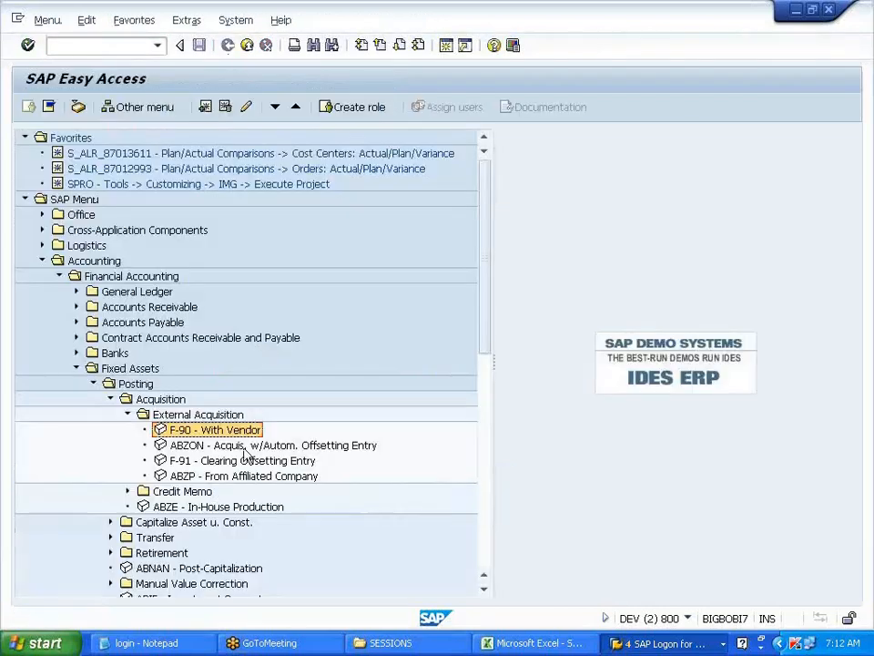
- Launch AS02 Change Asset from the Fixed Assets > Asset > Change menu tree
{"action": "left_click", "coordinate": [128, 415]}
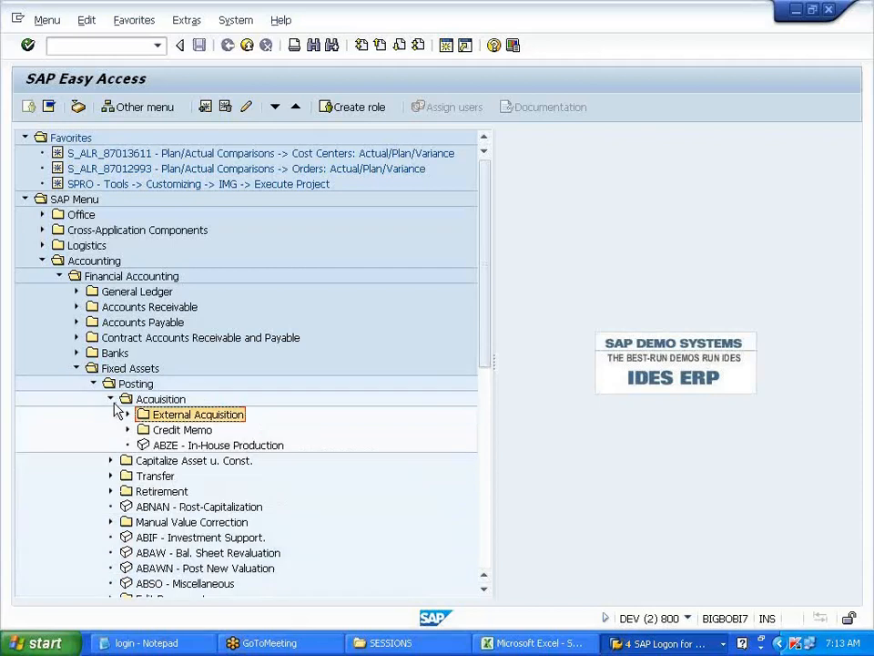
{"action": "left_click", "coordinate": [110, 399]}
{"action": "left_click", "coordinate": [93, 384]}
{"action": "left_click", "coordinate": [93, 399]}
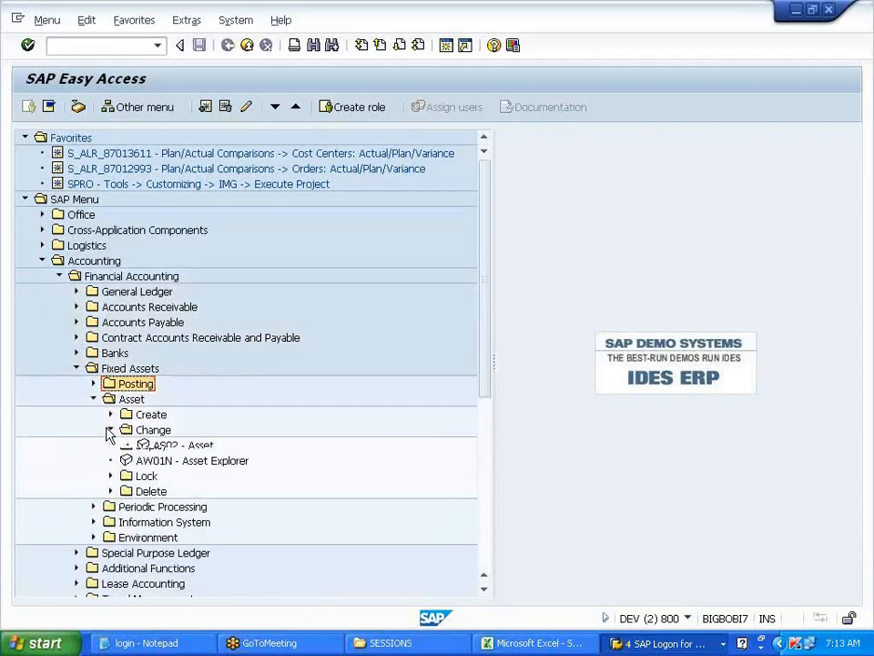
{"action": "left_click", "coordinate": [110, 430]}
{"action": "left_click", "coordinate": [187, 445]}
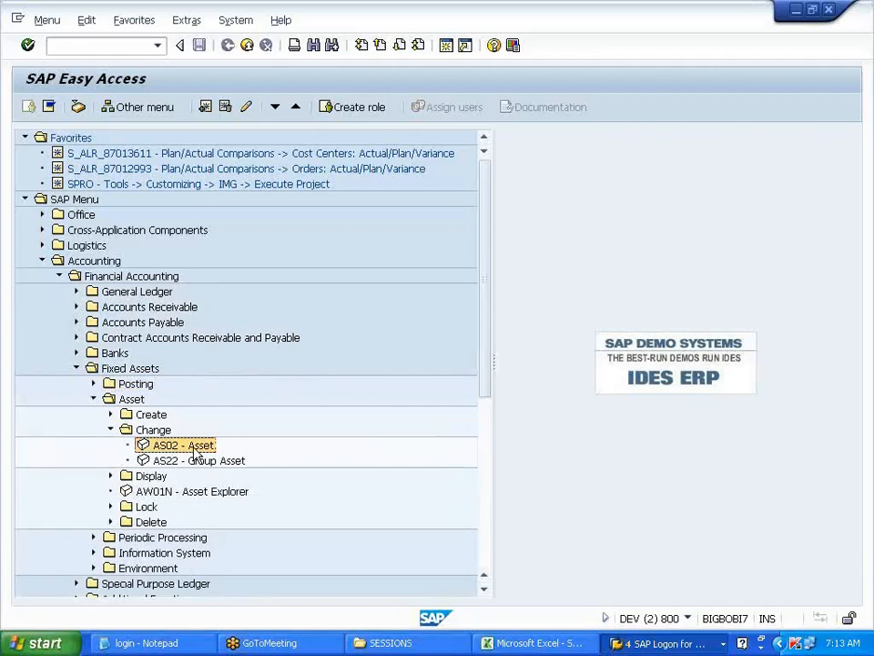
{"action": "double_click", "coordinate": [191, 447]}
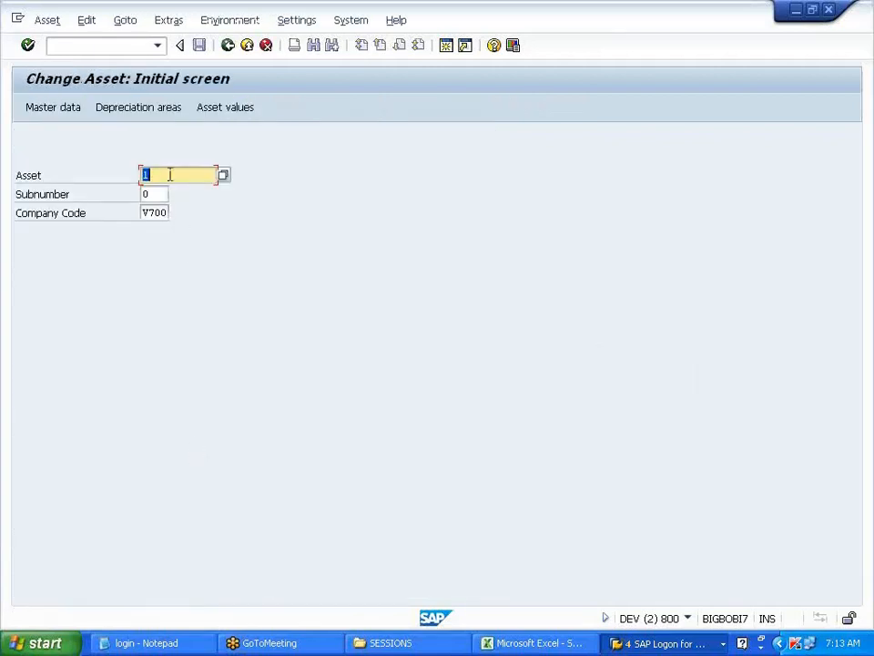
- Check asset 1's master data: capitalization date and 01.01.2014 depreciation start in Deprec. Areas
{"action": "left_click", "coordinate": [67, 110]}
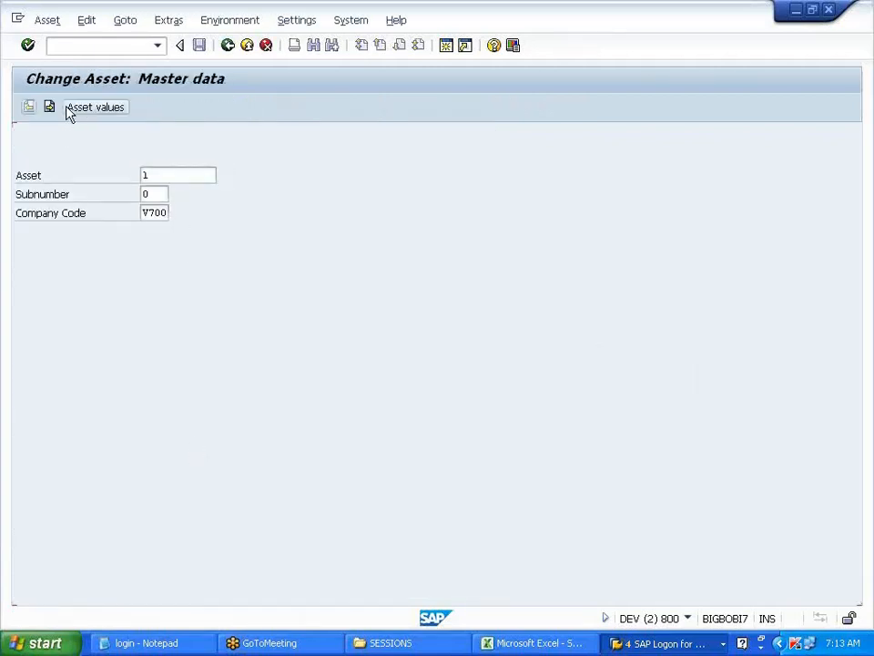
{"action": "left_click_drag", "start_coordinate": [155, 438], "coordinate": [254, 470]}
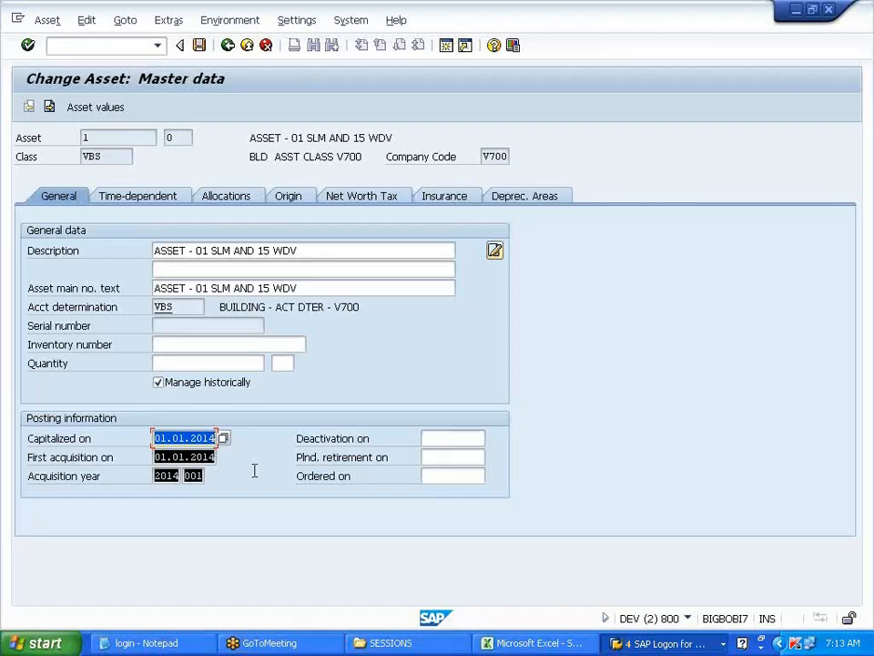
{"action": "left_click", "coordinate": [255, 471]}
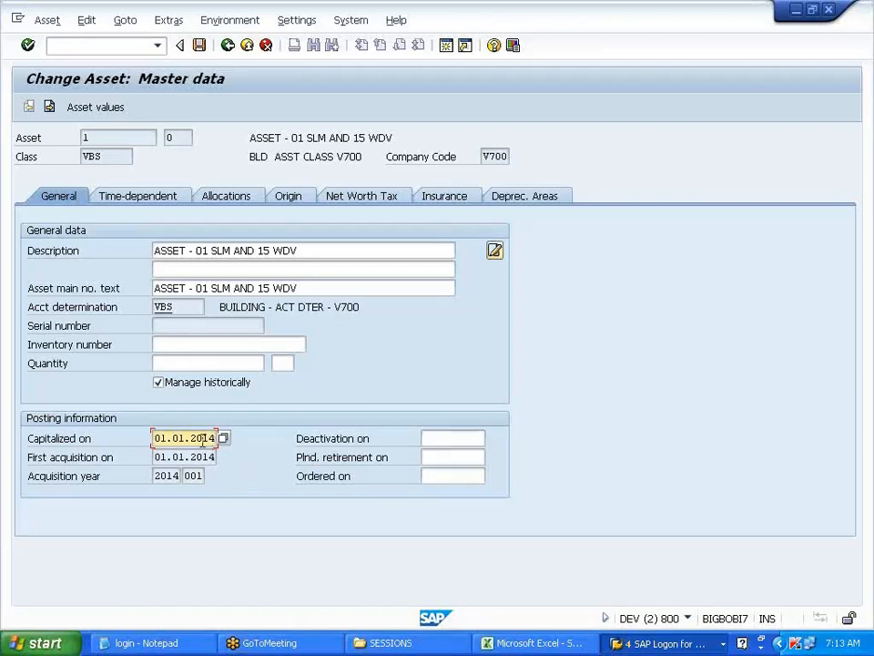
{"action": "left_click", "coordinate": [502, 202]}
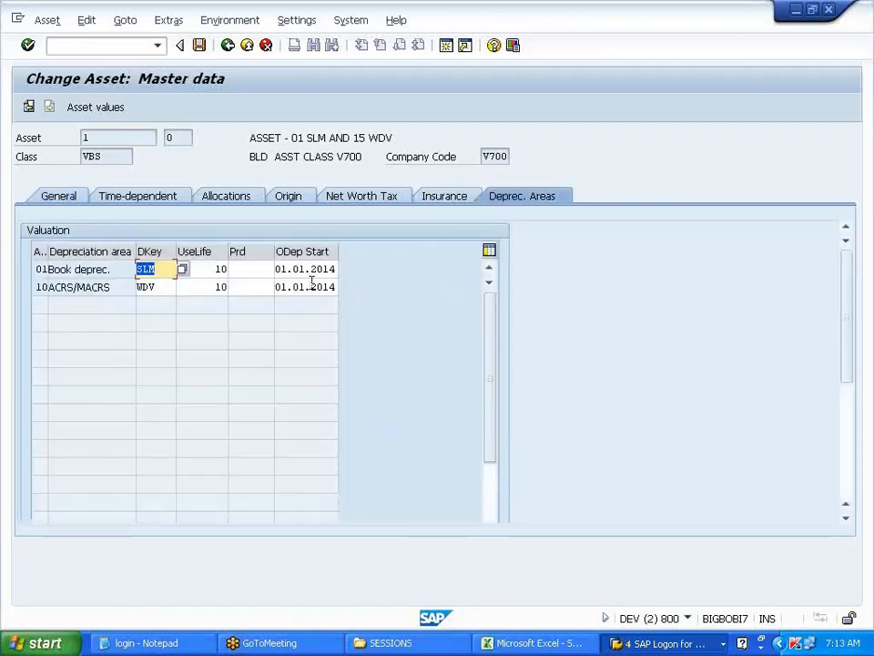
{"action": "left_click_drag", "start_coordinate": [276, 269], "coordinate": [342, 283]}
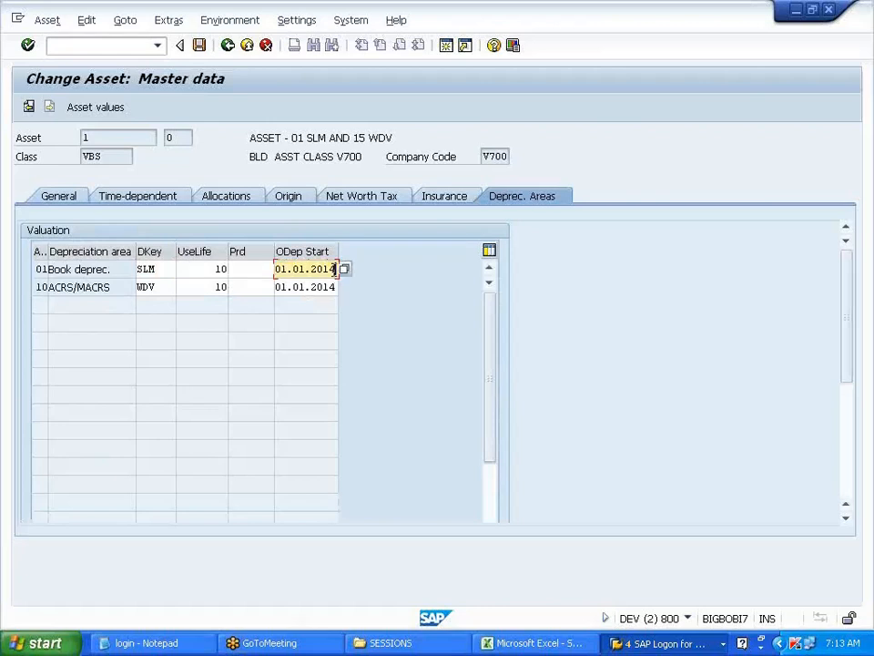
{"action": "left_click", "coordinate": [228, 46]}
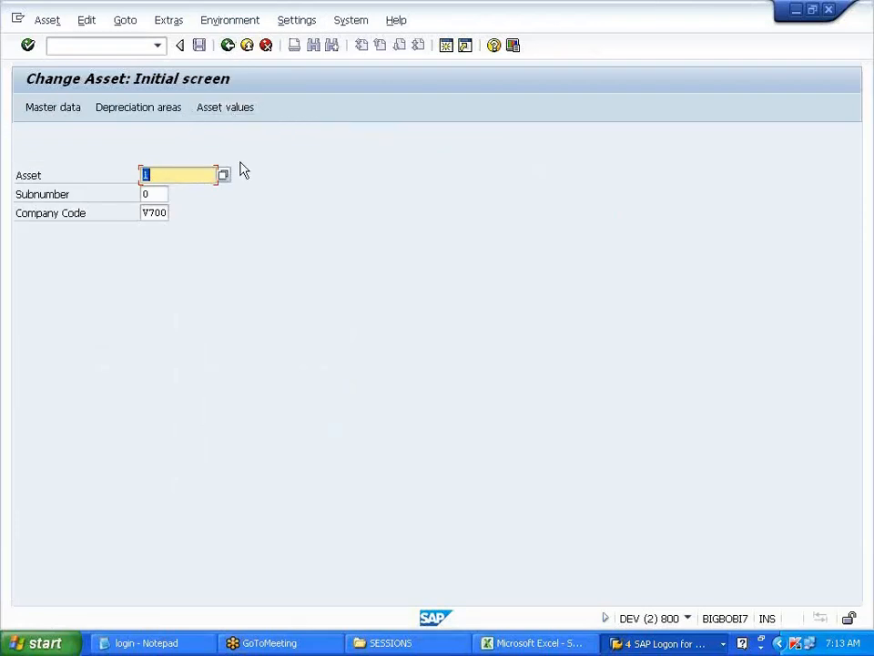
- Display asset 1's 2014 values: 120,000.00 acquisition value and 12,000.00 planned depreciation
{"action": "left_click", "coordinate": [219, 110]}
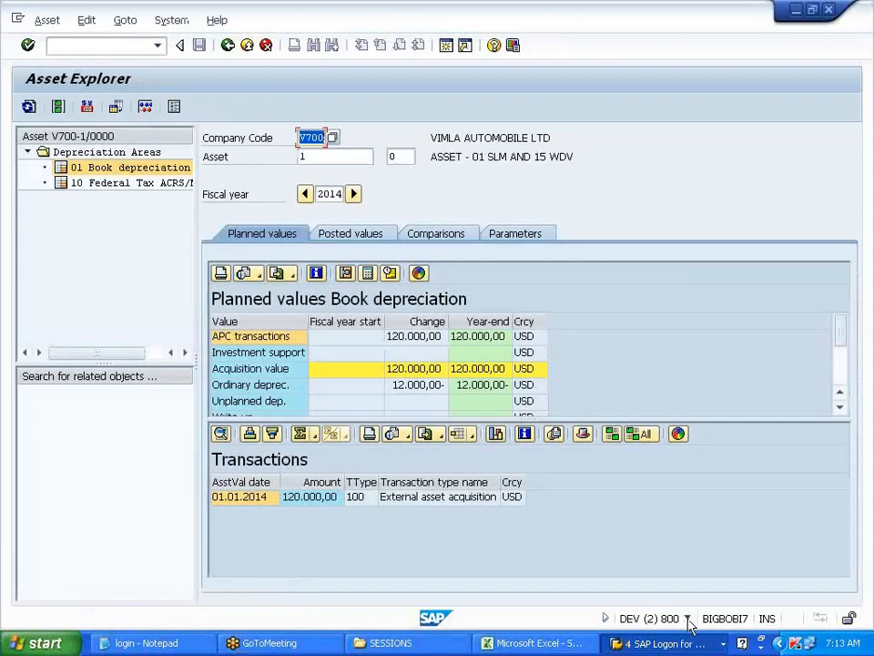
{"action": "left_click", "coordinate": [687, 619]}
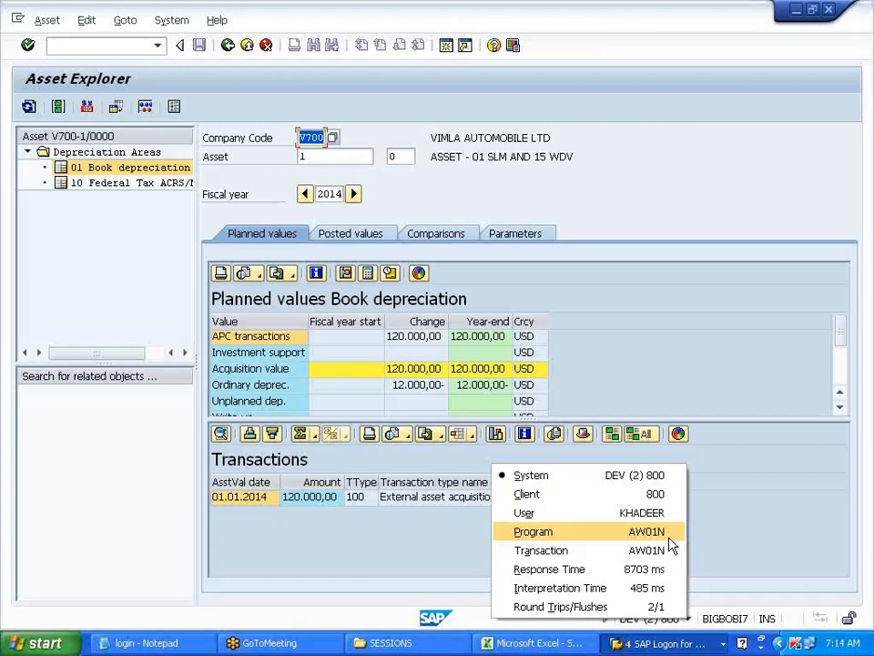
{"action": "left_click", "coordinate": [744, 532]}
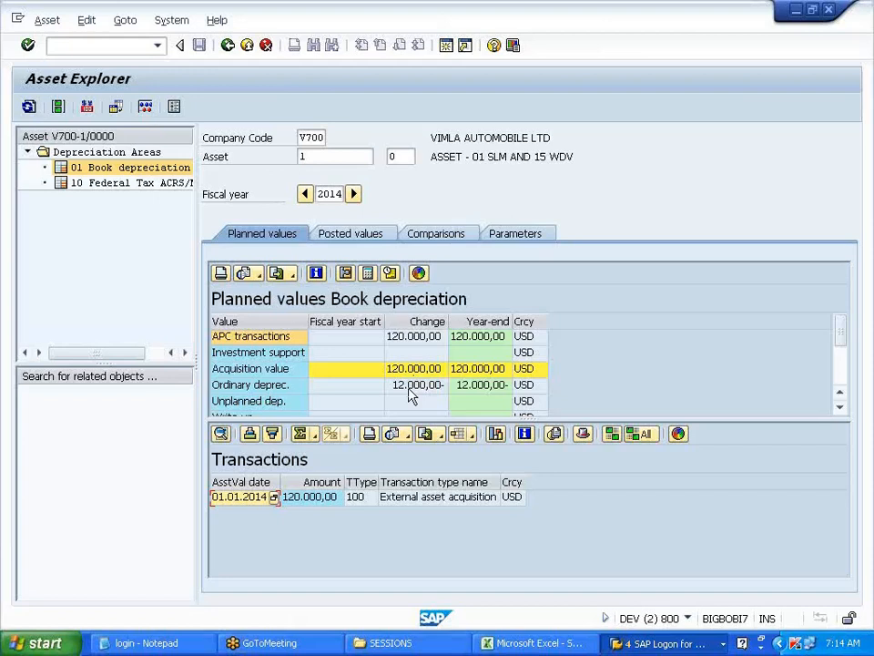
- Check asset 1's Deprec. Areas tab, noting the tax area's WDV depreciation key
{"action": "left_click", "coordinate": [165, 171]}
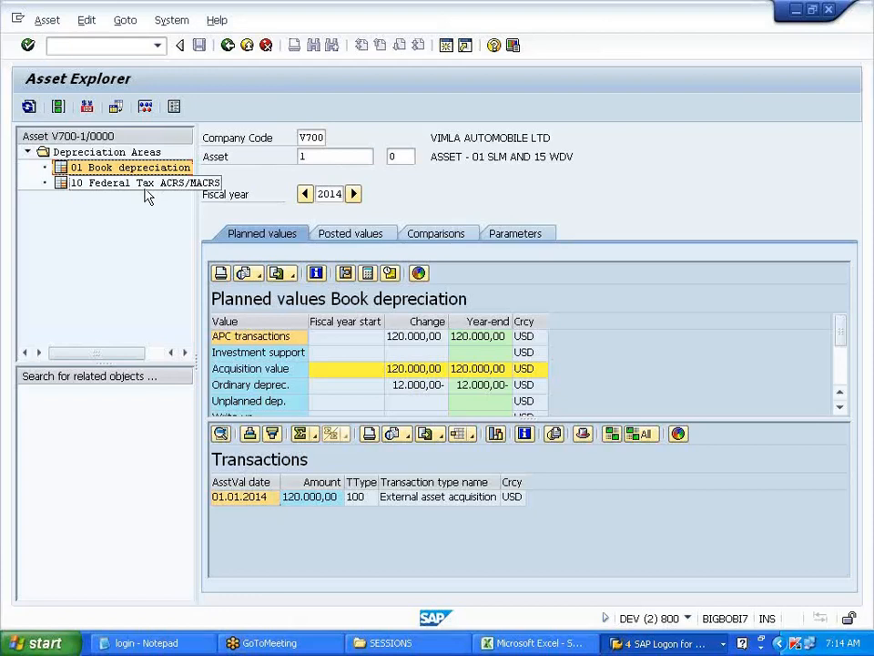
{"action": "left_click", "coordinate": [59, 108]}
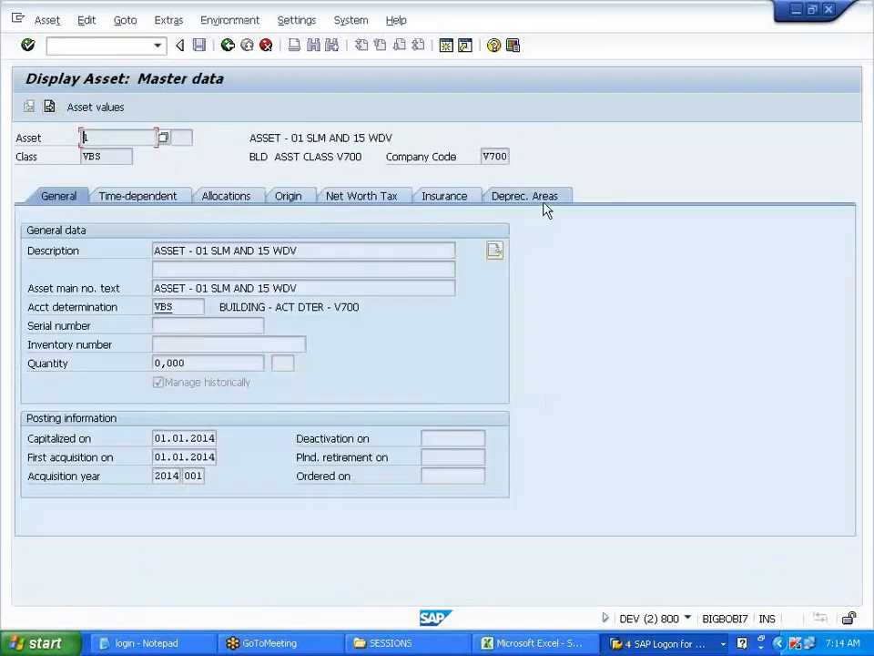
{"action": "left_click", "coordinate": [543, 201]}
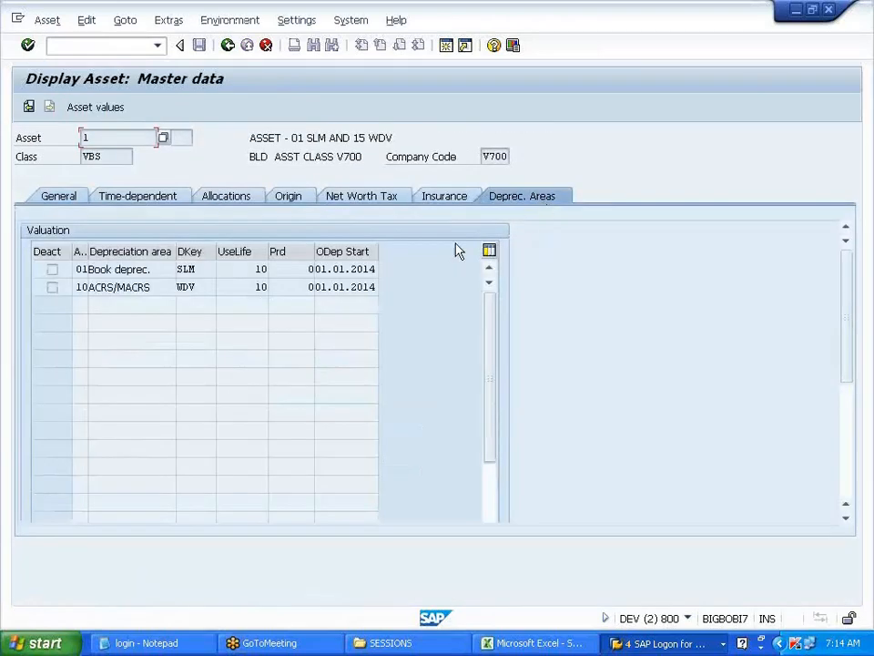
{"action": "left_click", "coordinate": [201, 289]}
{"action": "left_click", "coordinate": [179, 289]}
{"action": "left_click_drag", "start_coordinate": [199, 287], "coordinate": [177, 286]}
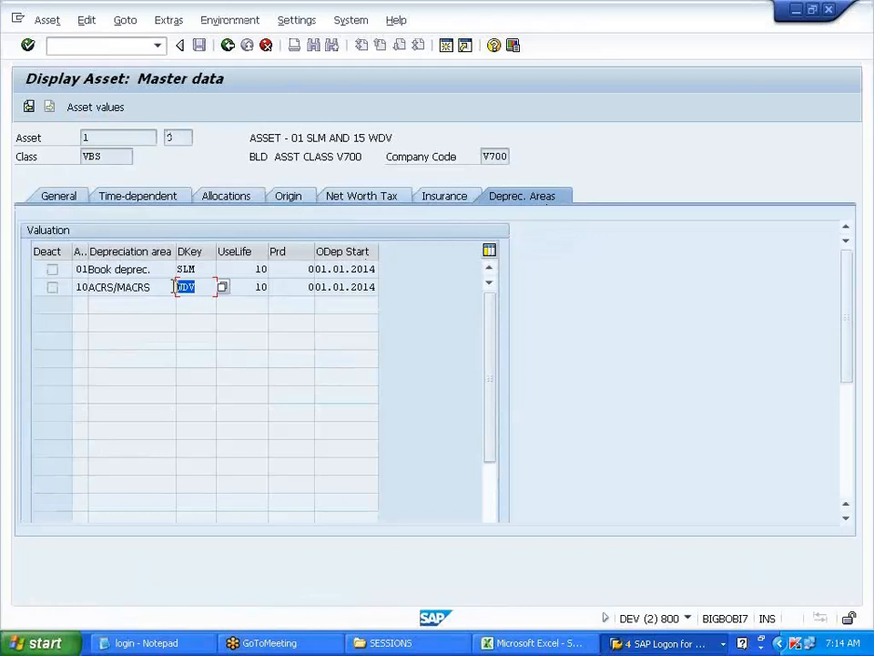
- Review asset 1's Federal Tax ACRS/MACRS planned values, then return to the initial screen
{"action": "left_click", "coordinate": [229, 47]}
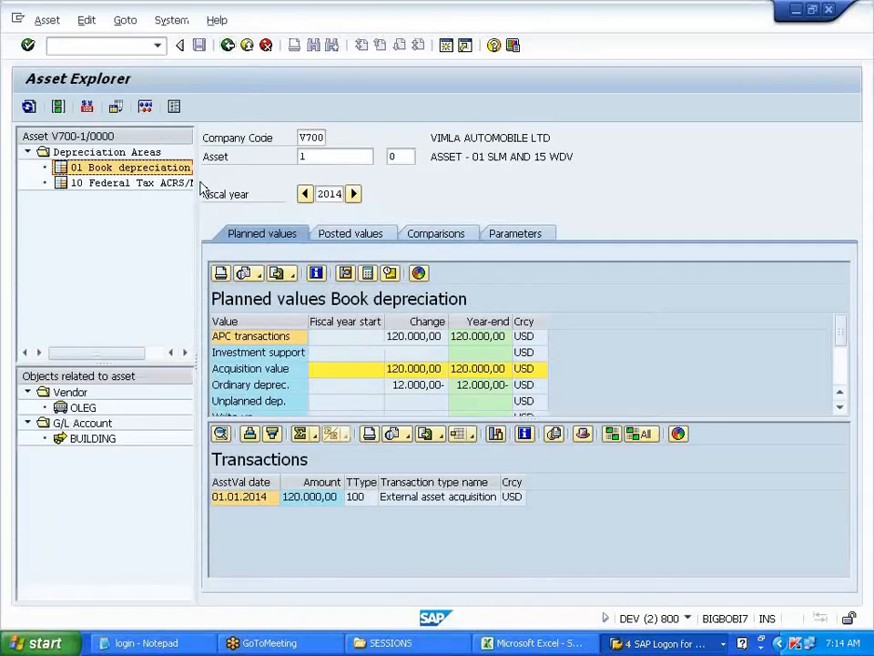
{"action": "left_click", "coordinate": [169, 185]}
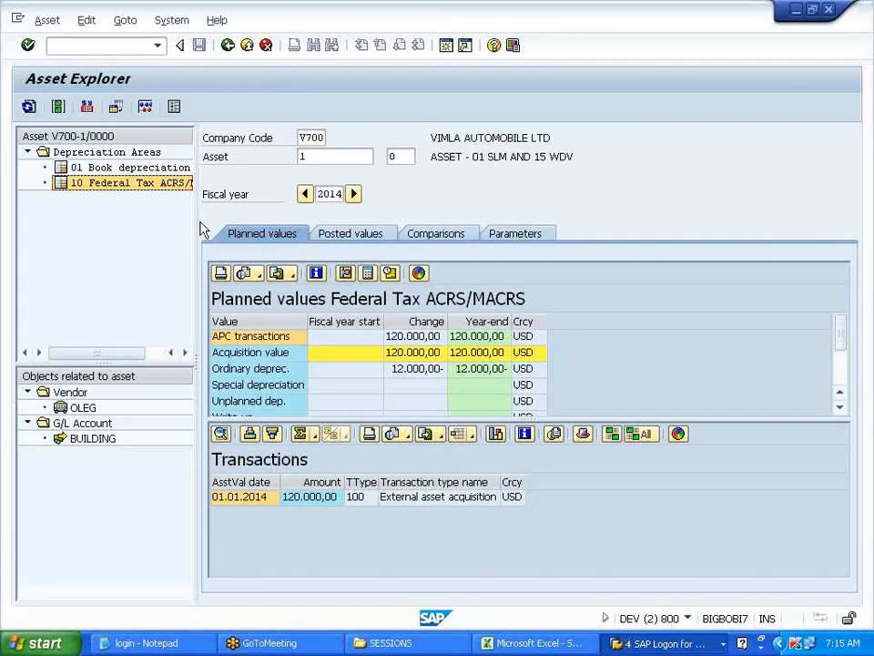
{"action": "left_click_drag", "start_coordinate": [195, 220], "coordinate": [245, 217]}
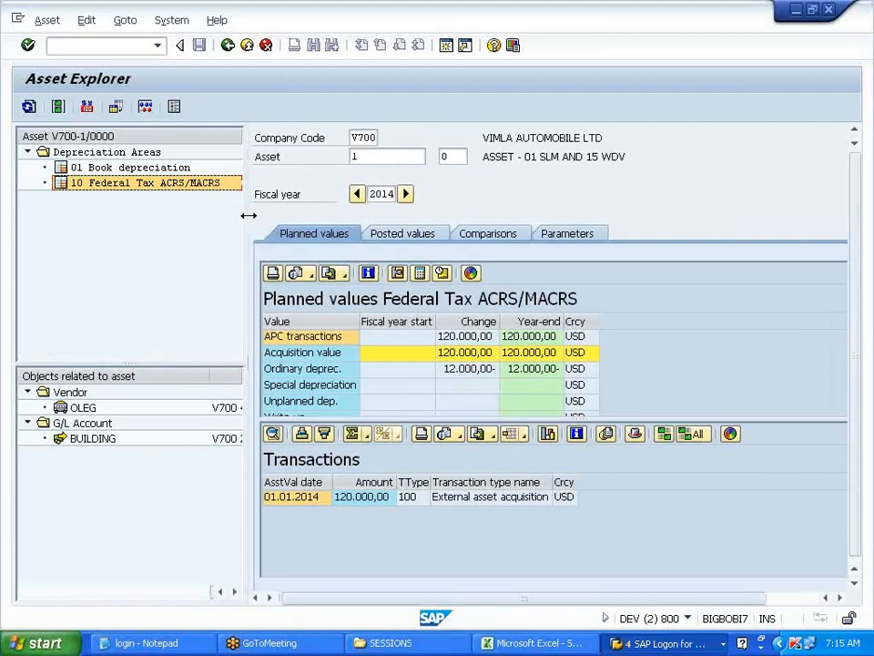
{"action": "left_click", "coordinate": [229, 45]}
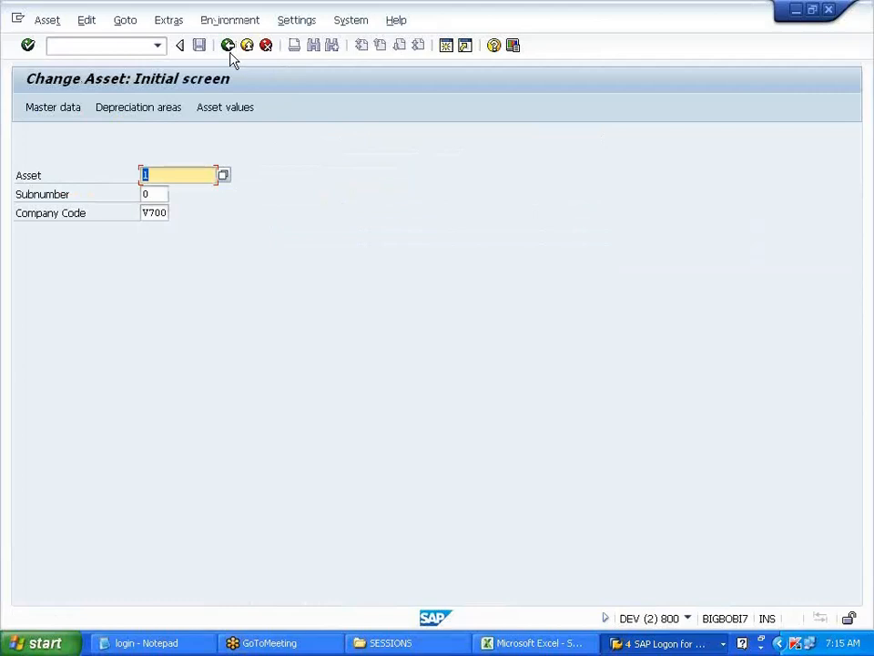
{"action": "left_click", "coordinate": [575, 644]}
{"action": "left_click", "coordinate": [660, 644]}
{"action": "left_click", "coordinate": [653, 596]}
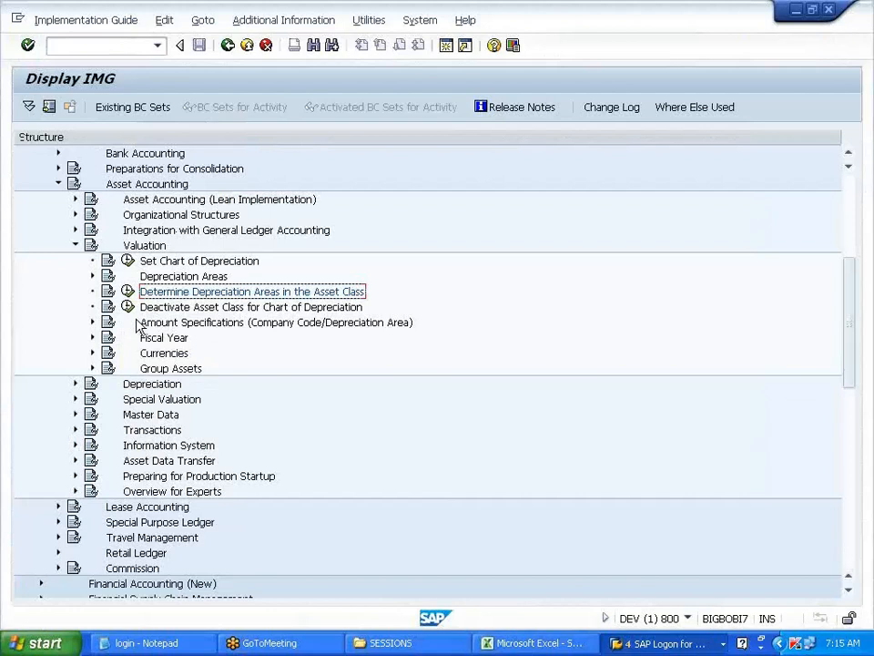
{"action": "left_click", "coordinate": [76, 245]}
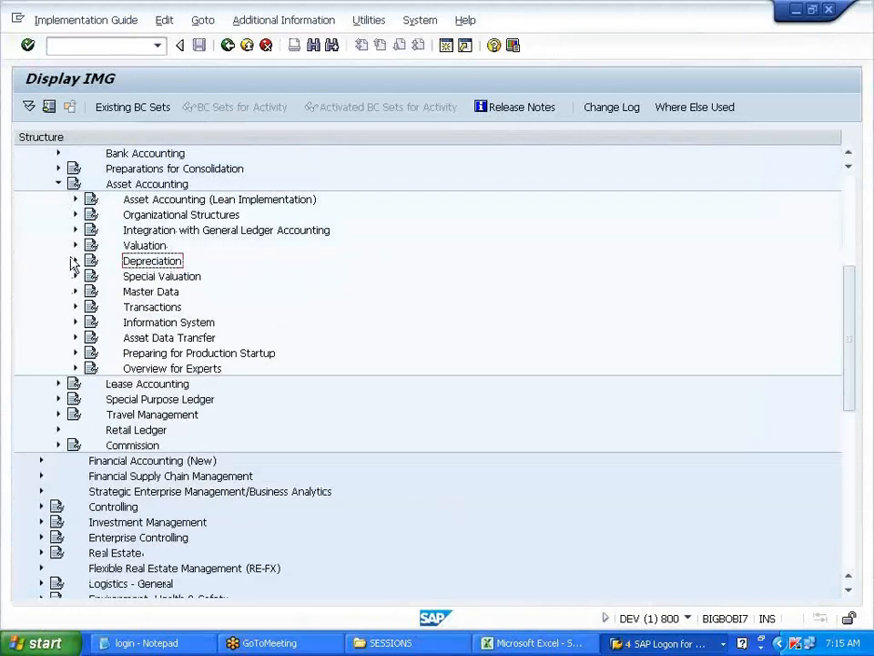
{"action": "left_click", "coordinate": [76, 261]}
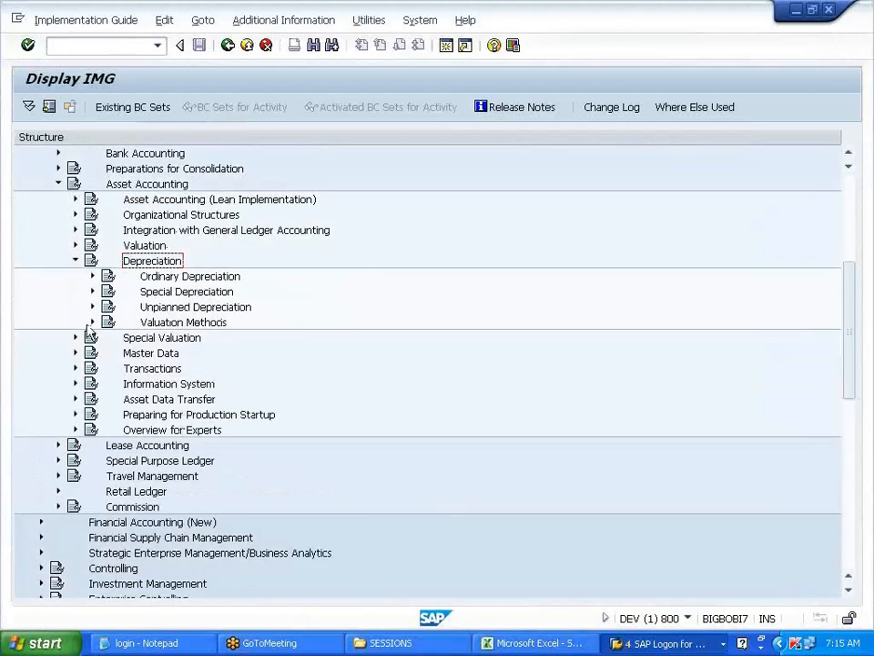
{"action": "left_click", "coordinate": [92, 322]}
{"action": "left_click", "coordinate": [110, 337]}
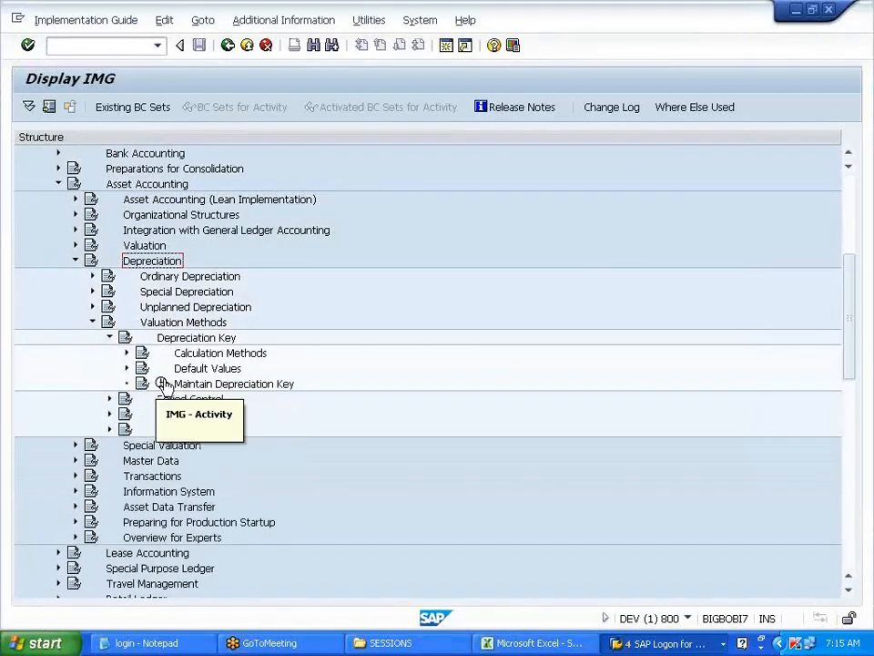
{"action": "left_click", "coordinate": [109, 339]}
{"action": "left_click", "coordinate": [109, 338]}
{"action": "left_click", "coordinate": [126, 352]}
{"action": "left_click", "coordinate": [219, 415]}
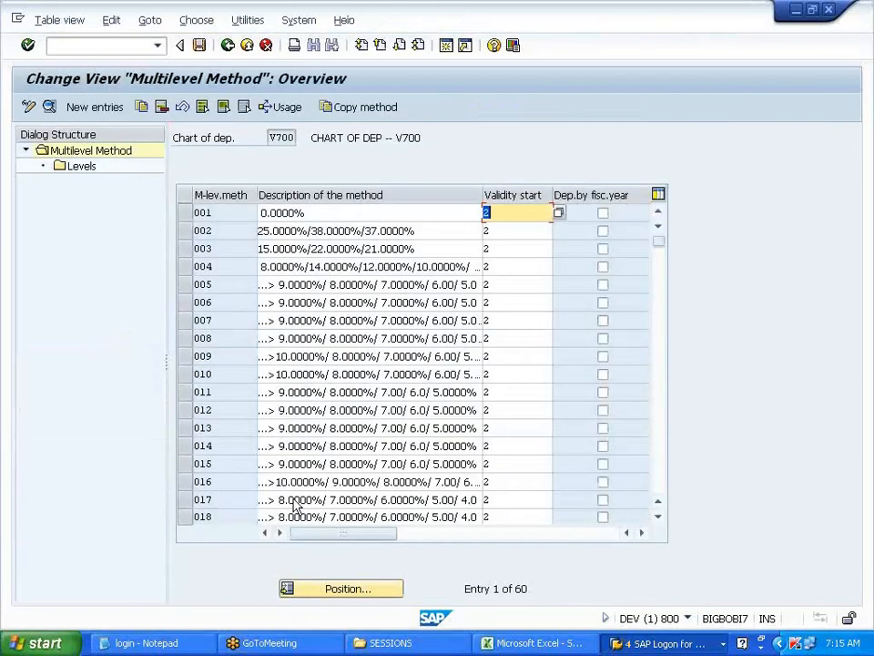
{"action": "left_click", "coordinate": [352, 592]}
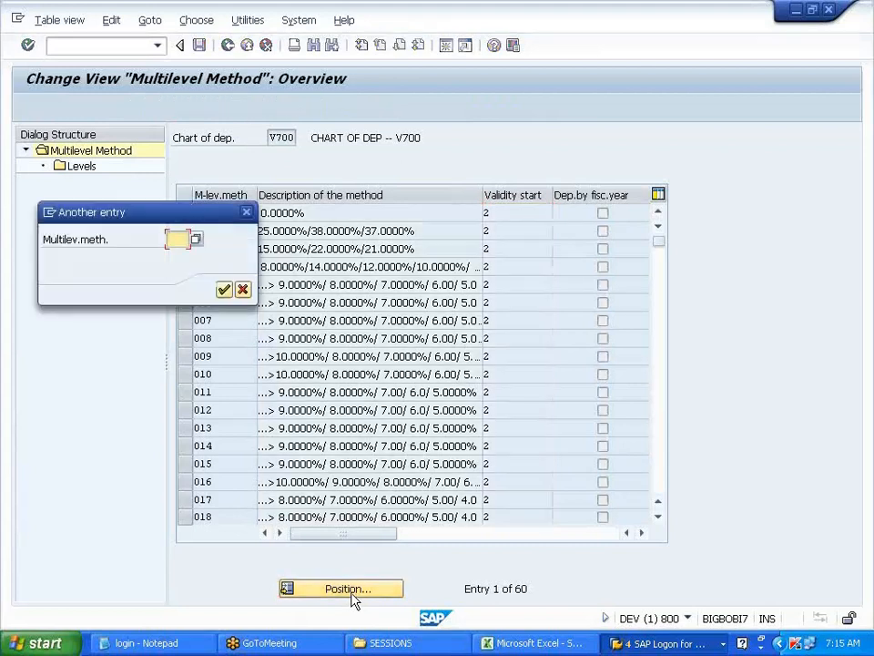
{"action": "type", "text": "MDV"}
{"action": "key", "text": "Return"}
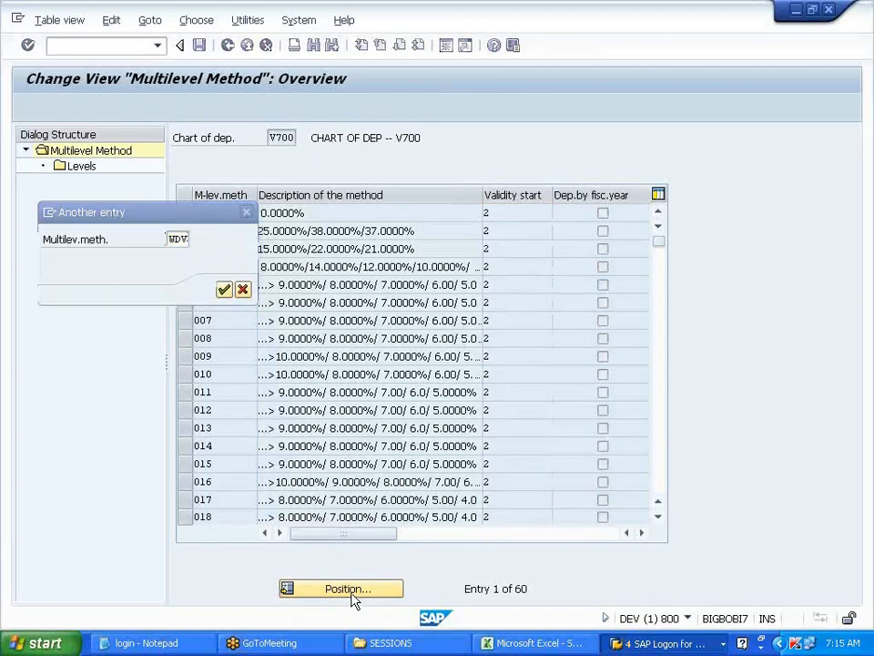
{"action": "left_click", "coordinate": [185, 213]}
{"action": "double_click", "coordinate": [84, 169]}
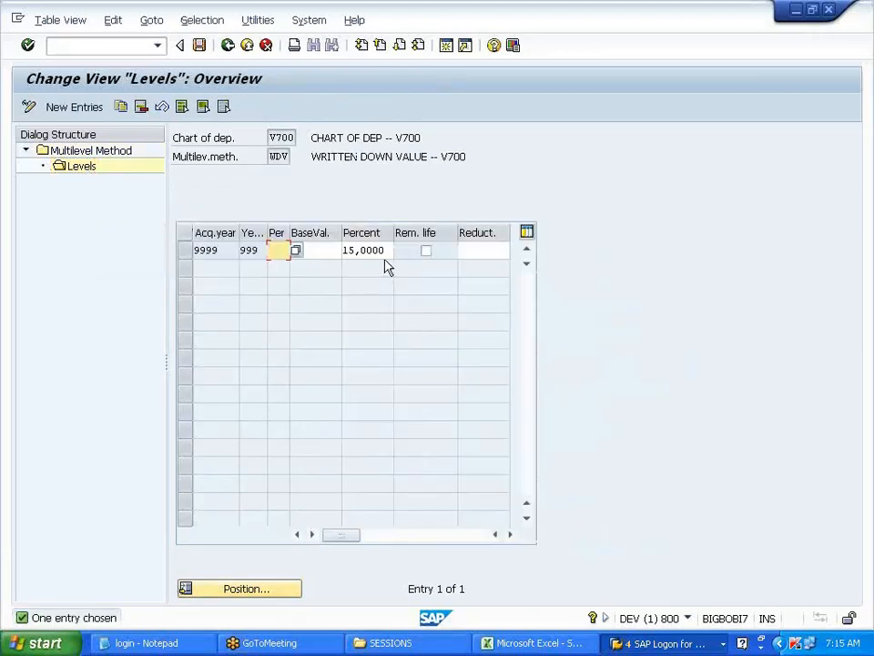
{"action": "left_click", "coordinate": [379, 251]}
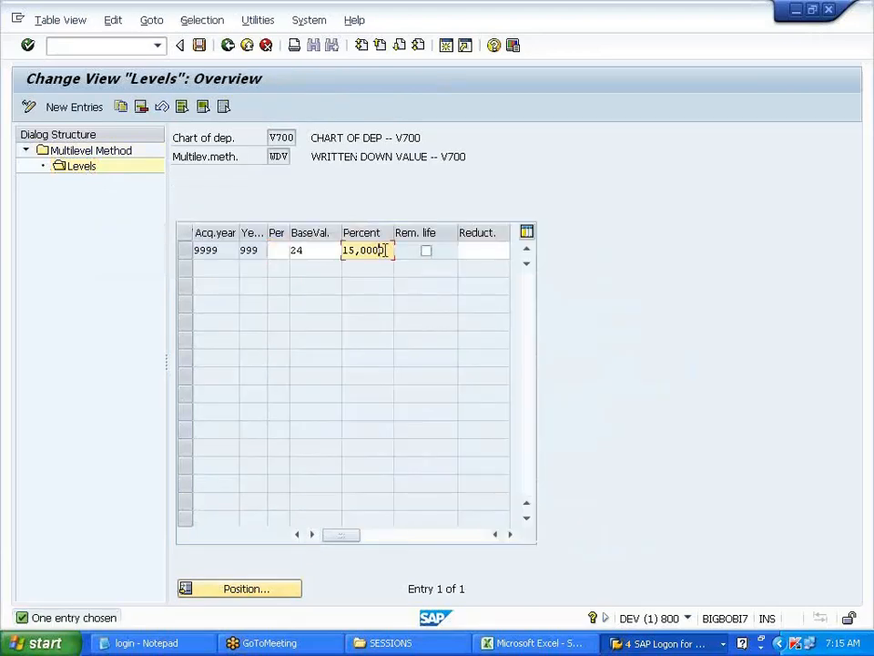
{"action": "left_click_drag", "start_coordinate": [384, 251], "coordinate": [336, 250]}
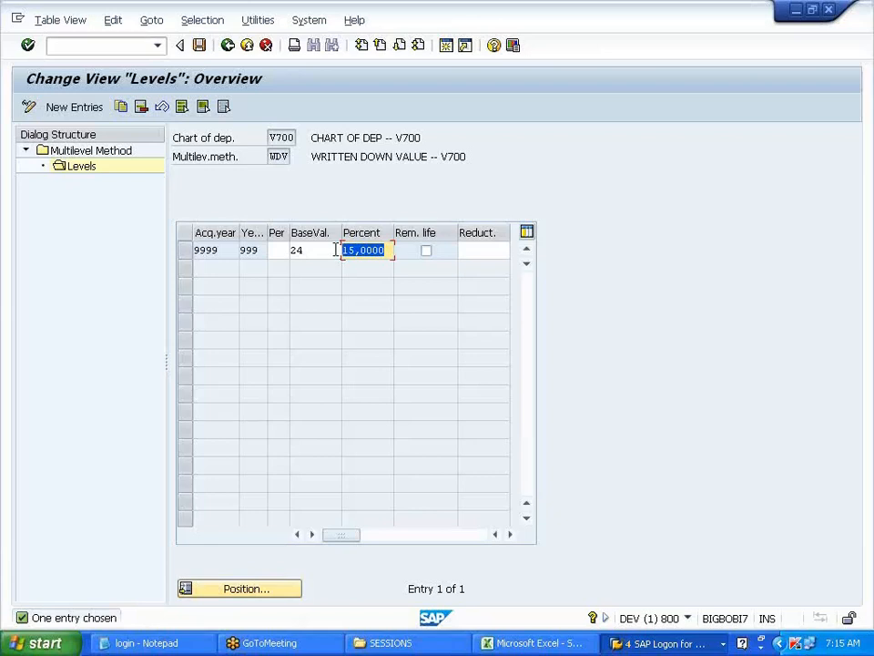
{"action": "left_click", "coordinate": [337, 250]}
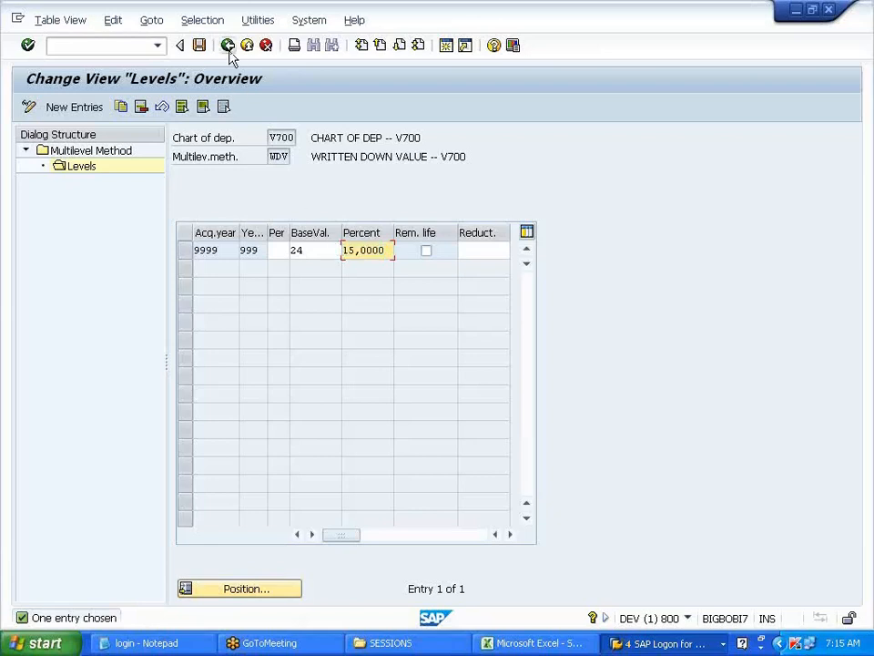
{"action": "left_click", "coordinate": [229, 49]}
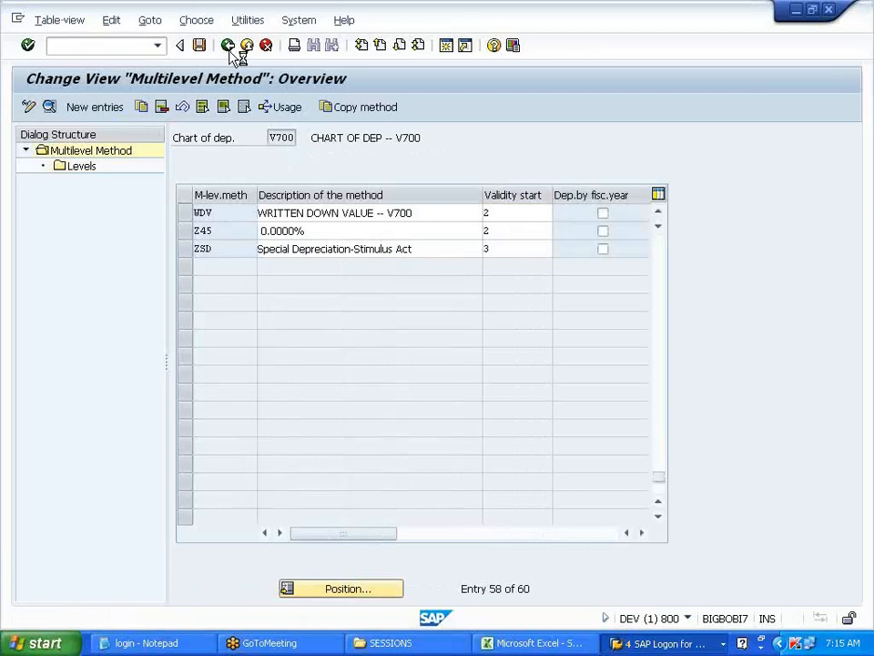
{"action": "left_click", "coordinate": [229, 48]}
{"action": "key", "text": "alt+Tab"}
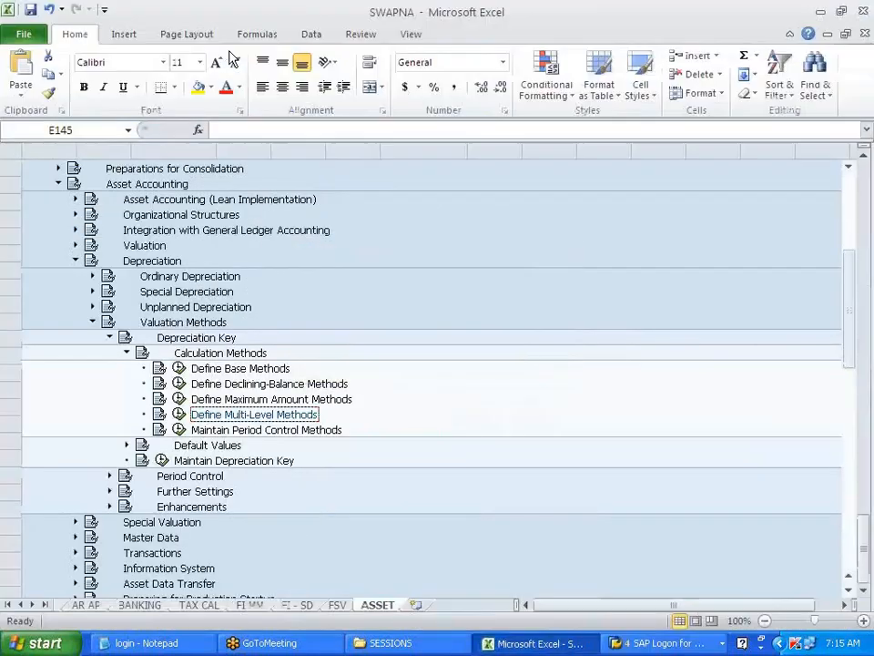
{"action": "key", "text": "alt+Tab"}
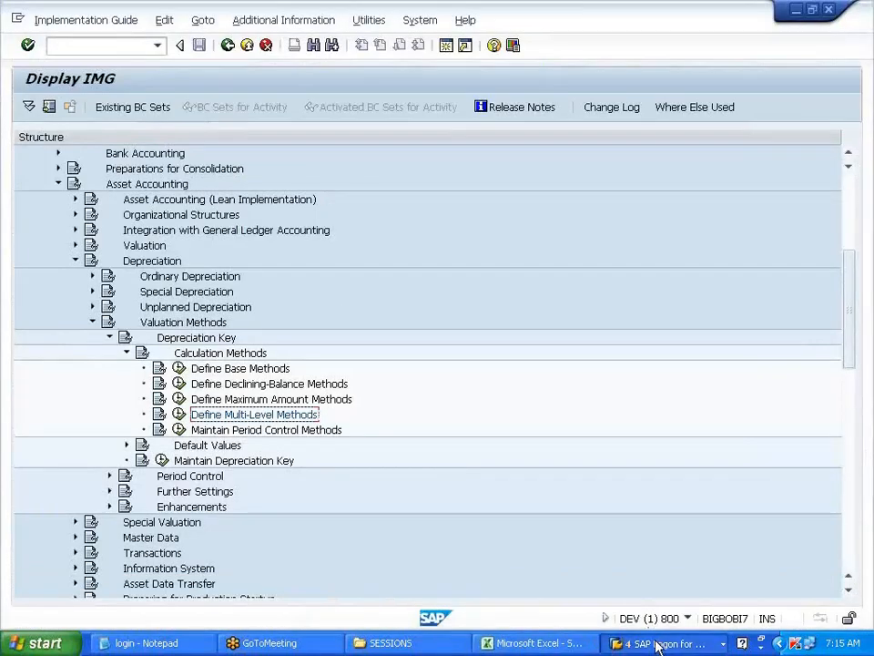
{"action": "left_click", "coordinate": [656, 645]}
{"action": "left_click", "coordinate": [688, 578]}
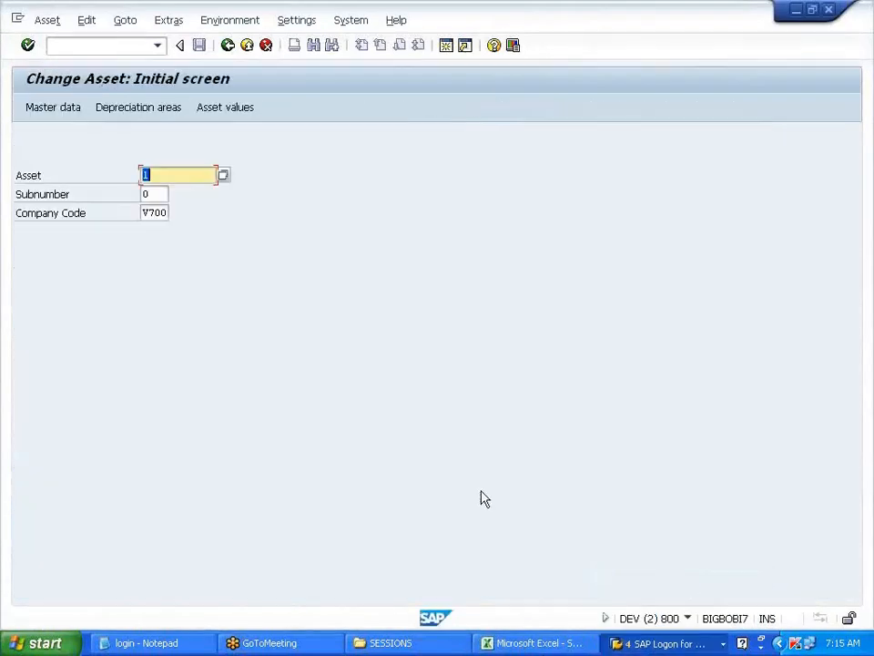
- Compare asset 1's Book depreciation and Federal Tax planned and posted values, then open its master data
{"action": "left_click", "coordinate": [226, 111]}
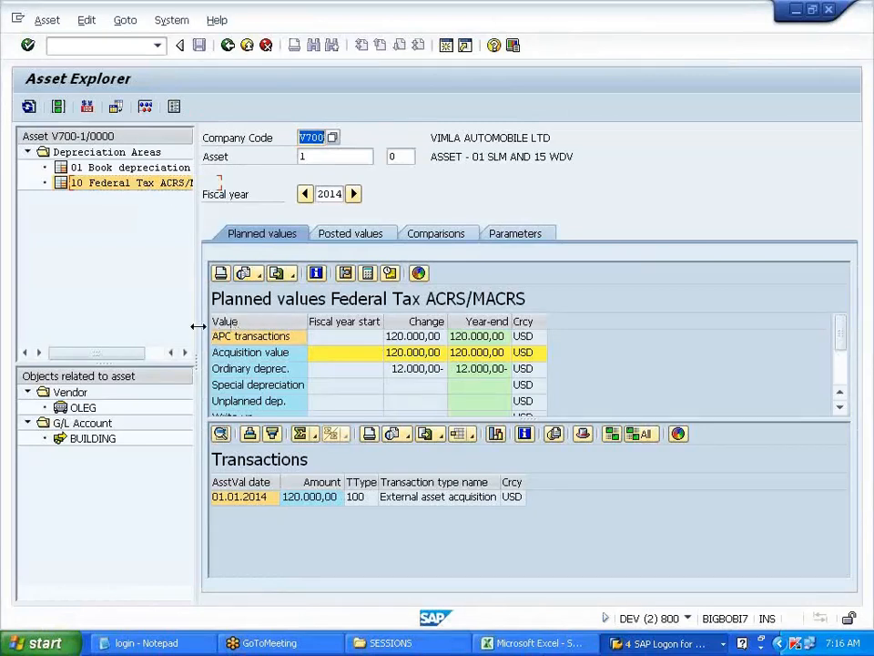
{"action": "left_click_drag", "start_coordinate": [197, 325], "coordinate": [312, 314]}
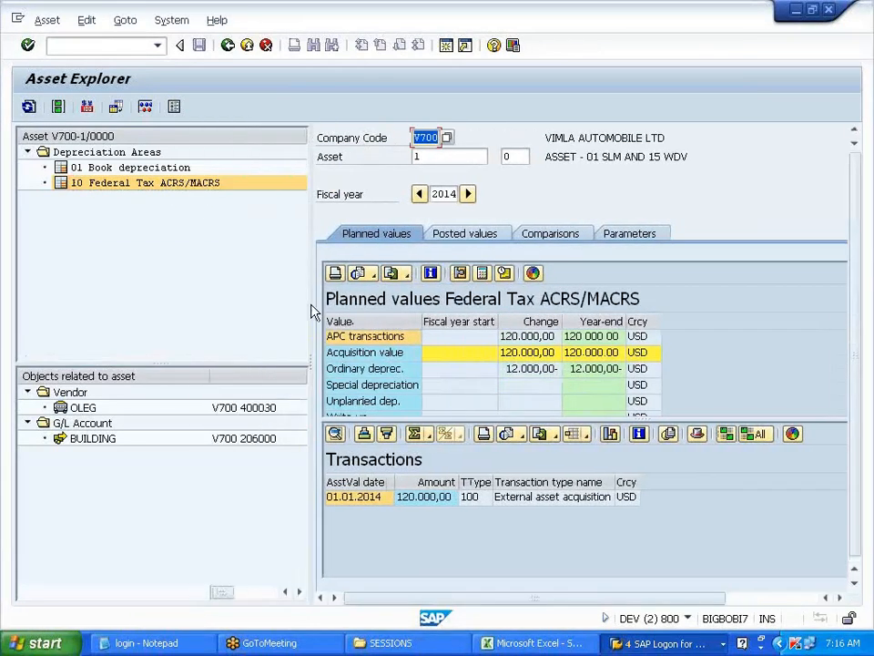
{"action": "left_click", "coordinate": [154, 168]}
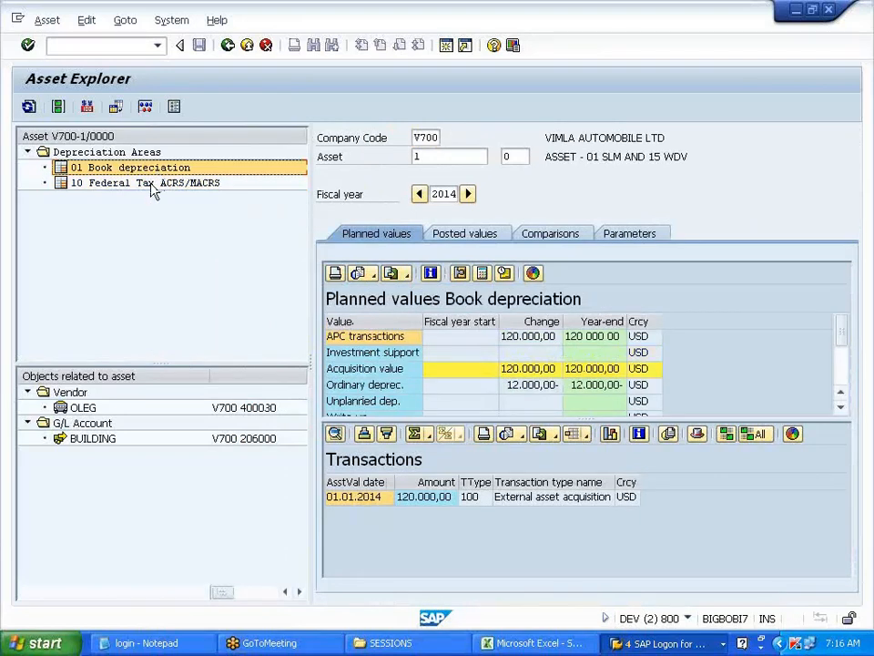
{"action": "left_click", "coordinate": [152, 188]}
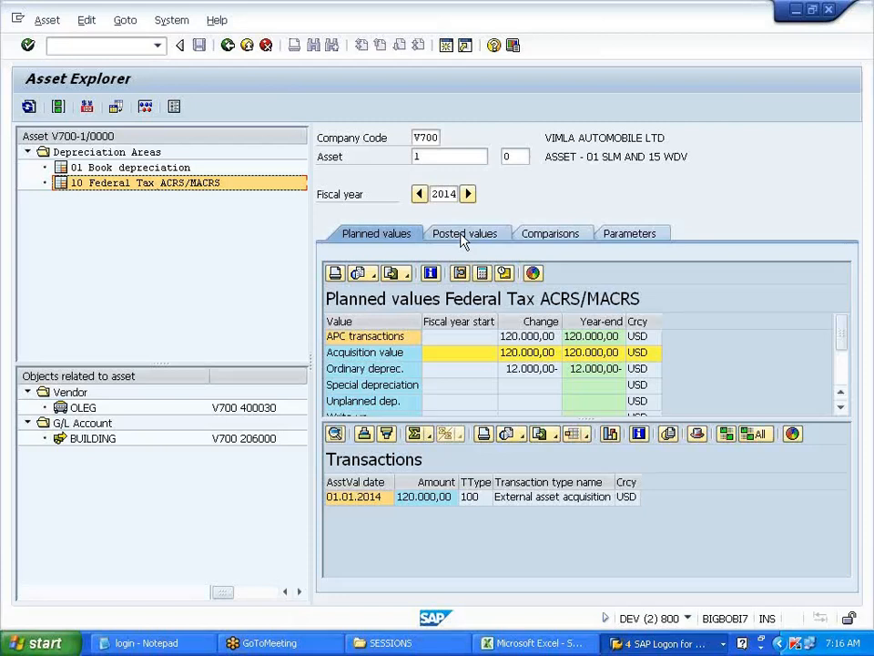
{"action": "left_click", "coordinate": [176, 171]}
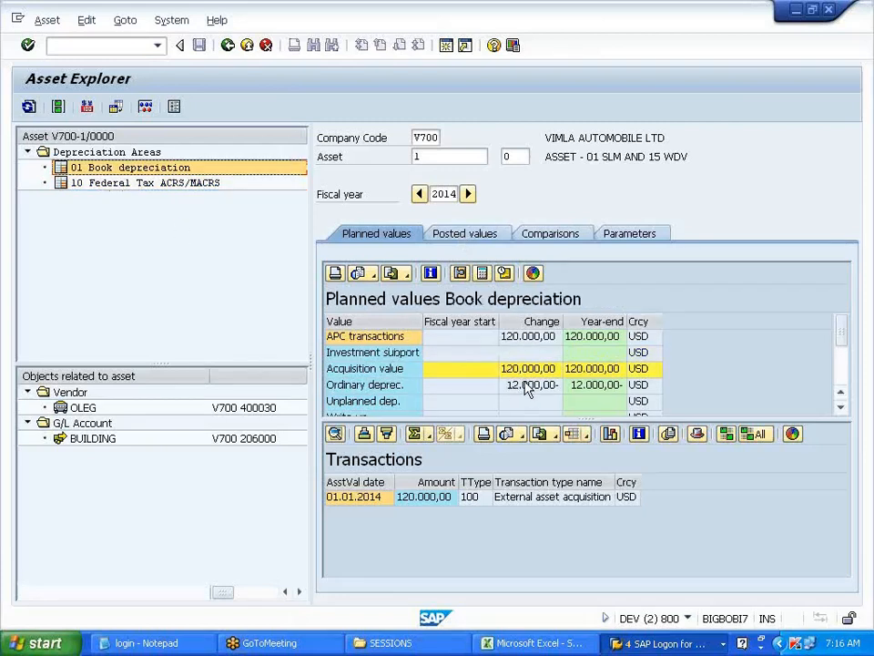
{"action": "left_click", "coordinate": [474, 235]}
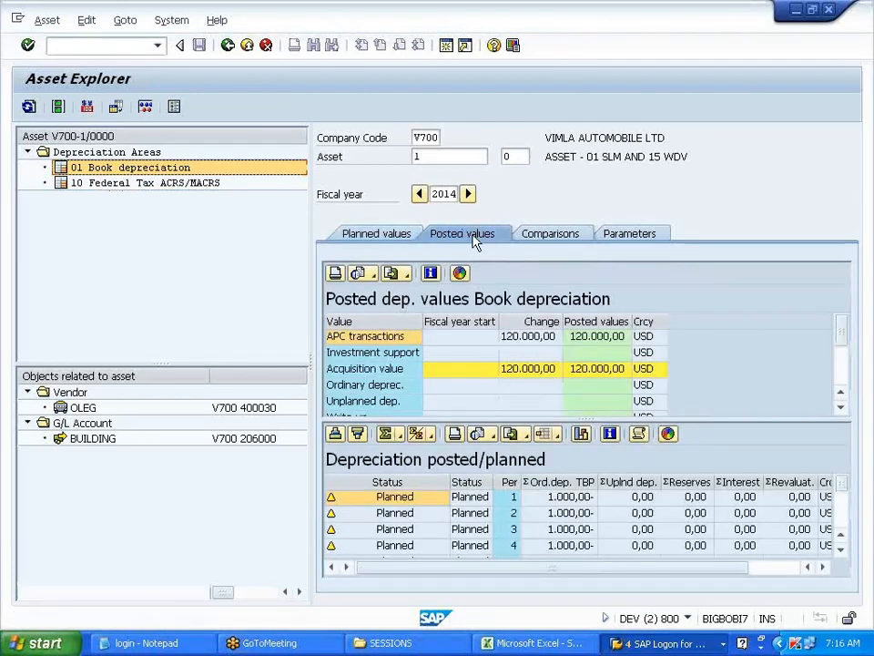
{"action": "left_click", "coordinate": [401, 237]}
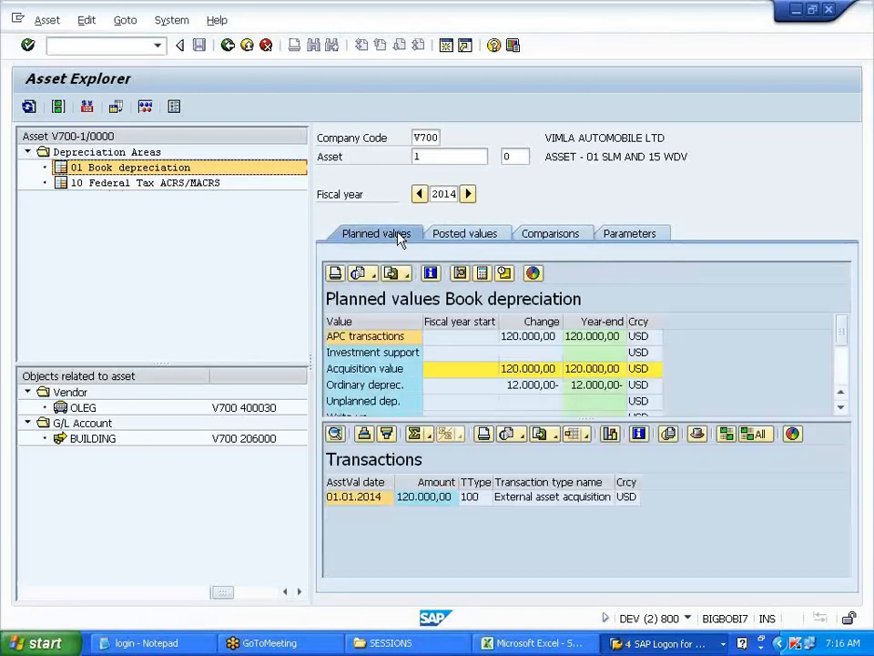
{"action": "left_click", "coordinate": [57, 107]}
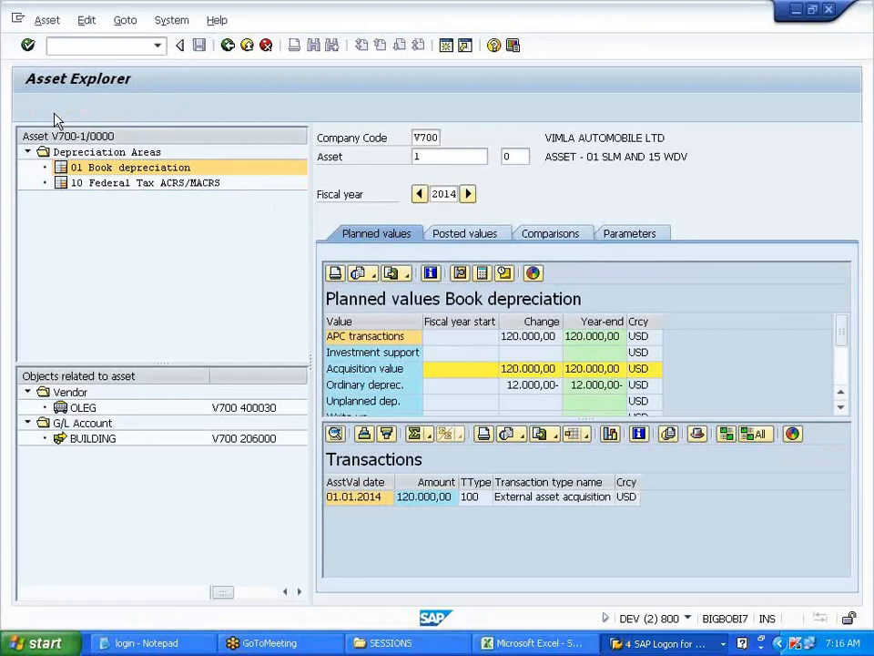
- Inspect area 10's WDV key and the general data of 'ASSET - 01 SLM AND 15 WDV', then go back
{"action": "left_click", "coordinate": [523, 196]}
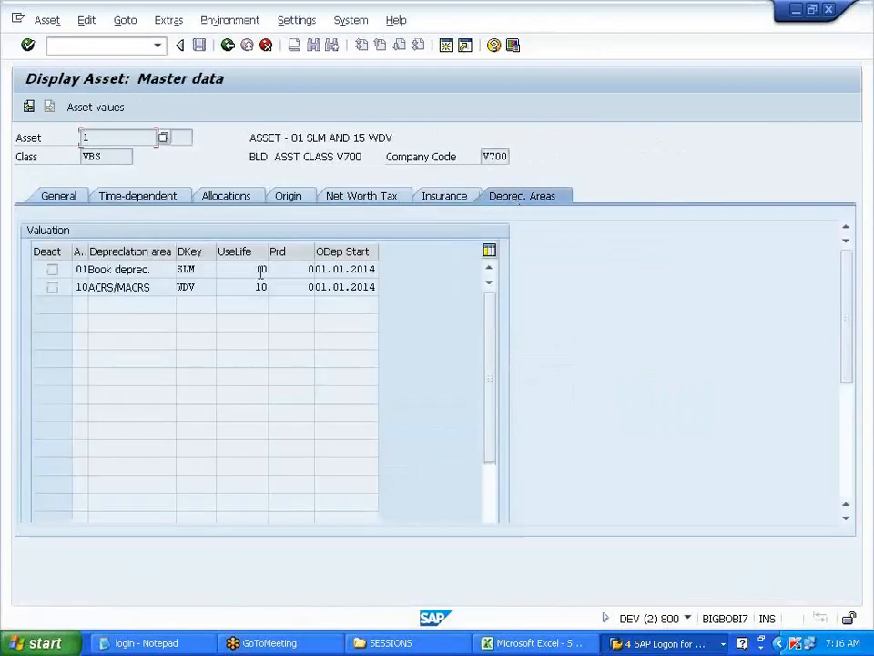
{"action": "double_click", "coordinate": [205, 287]}
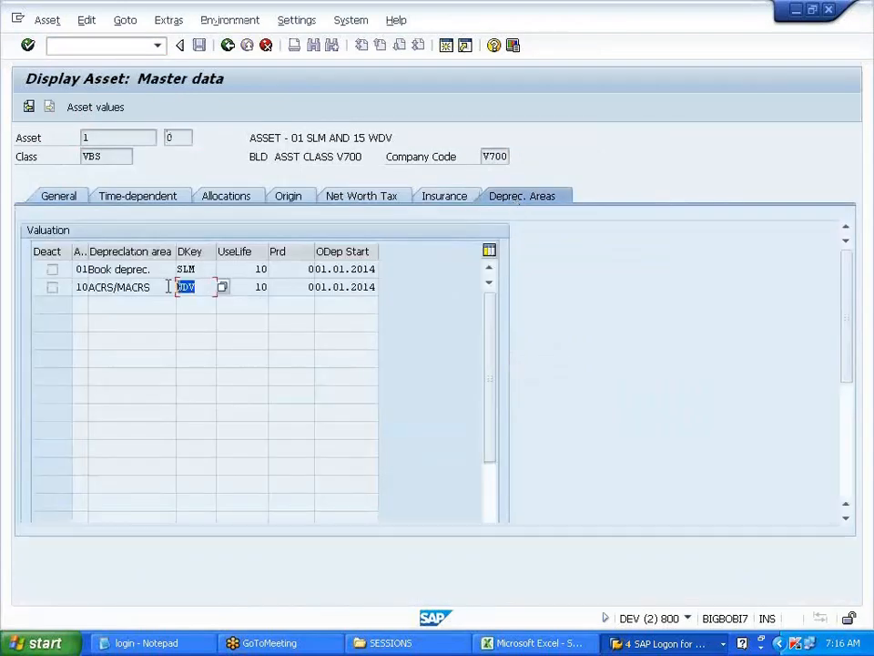
{"action": "left_click_drag", "start_coordinate": [197, 286], "coordinate": [165, 286]}
{"action": "left_click", "coordinate": [198, 286]}
{"action": "left_click_drag", "start_coordinate": [214, 286], "coordinate": [177, 290]}
{"action": "left_click", "coordinate": [204, 289]}
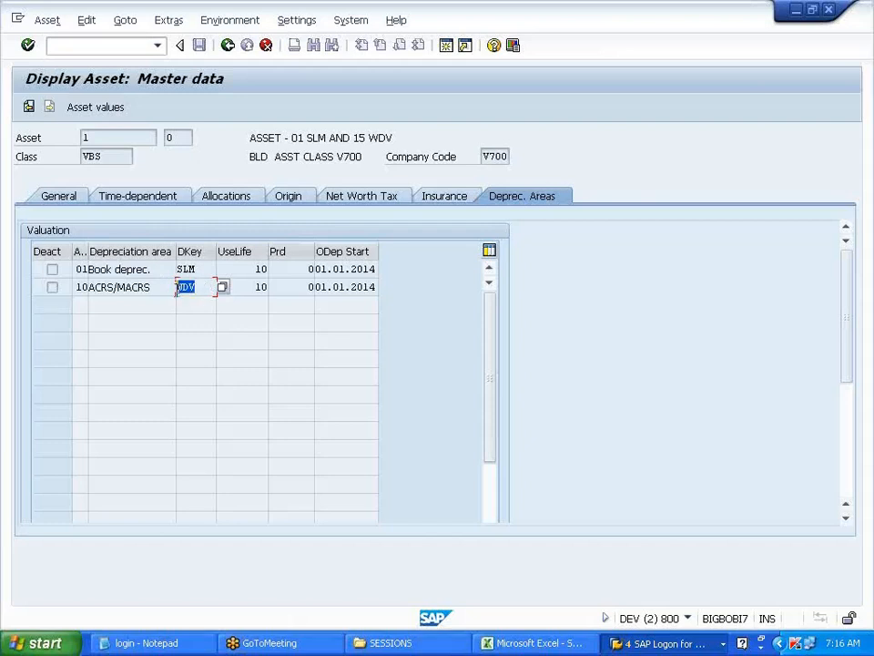
{"action": "left_click", "coordinate": [177, 289]}
{"action": "left_click", "coordinate": [73, 199]}
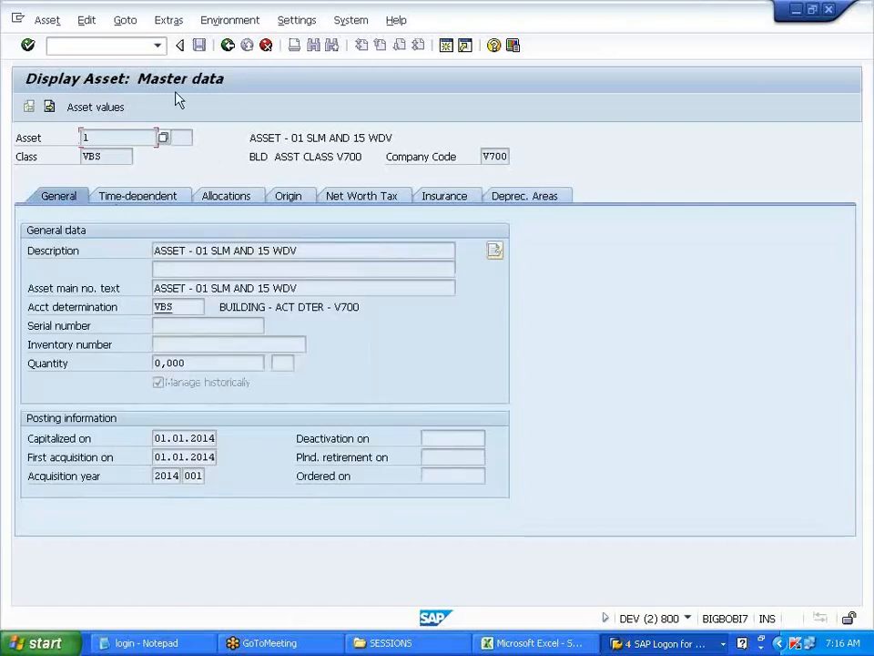
{"action": "left_click", "coordinate": [224, 51]}
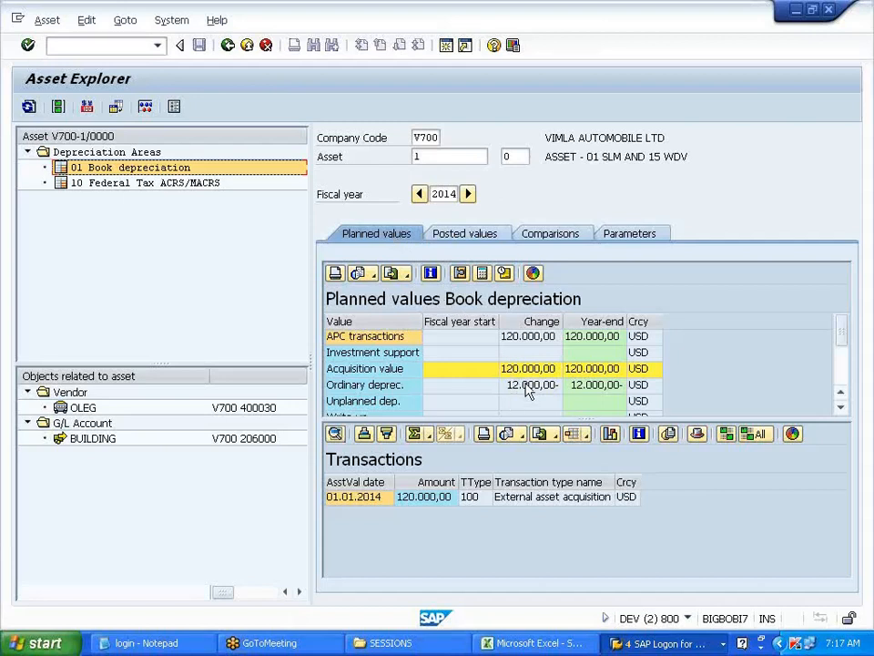
- Enlarge the posted values grid to show twelve 1,000.00 monthly amounts totalling 12,000.00
{"action": "left_click", "coordinate": [489, 234]}
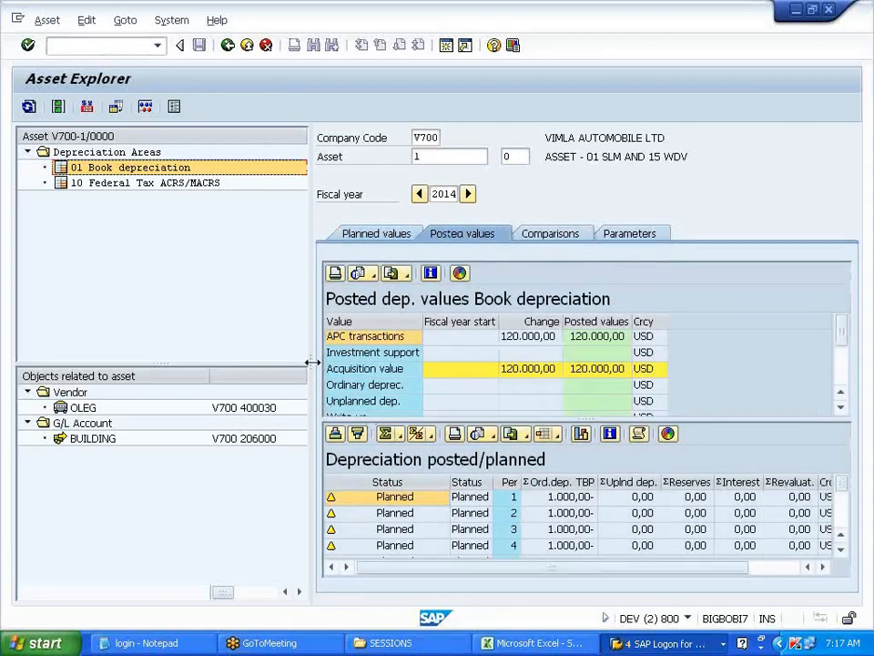
{"action": "left_click_drag", "start_coordinate": [311, 356], "coordinate": [165, 355]}
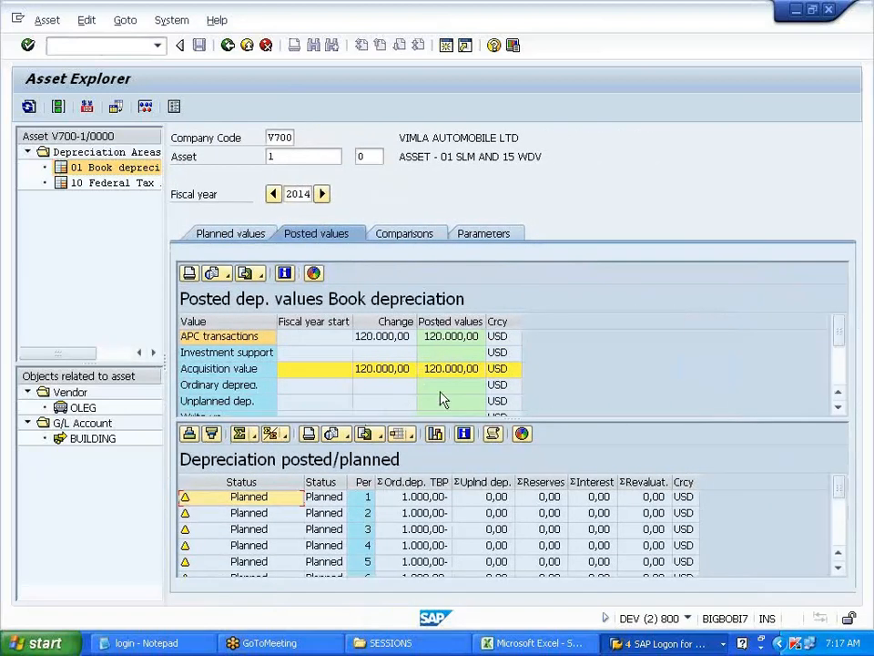
{"action": "left_click_drag", "start_coordinate": [460, 420], "coordinate": [460, 367]}
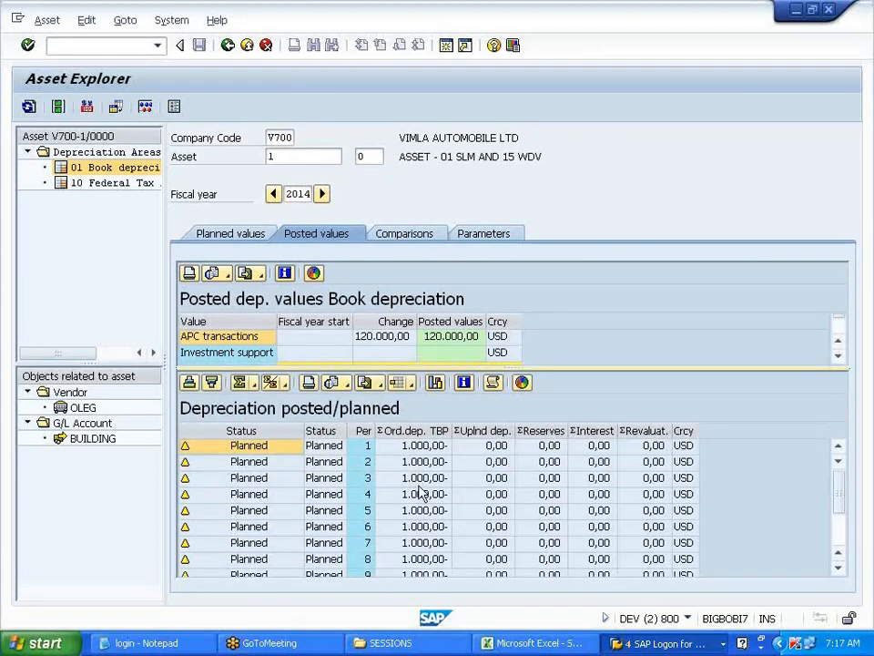
{"action": "left_click_drag", "start_coordinate": [842, 499], "coordinate": [842, 552]}
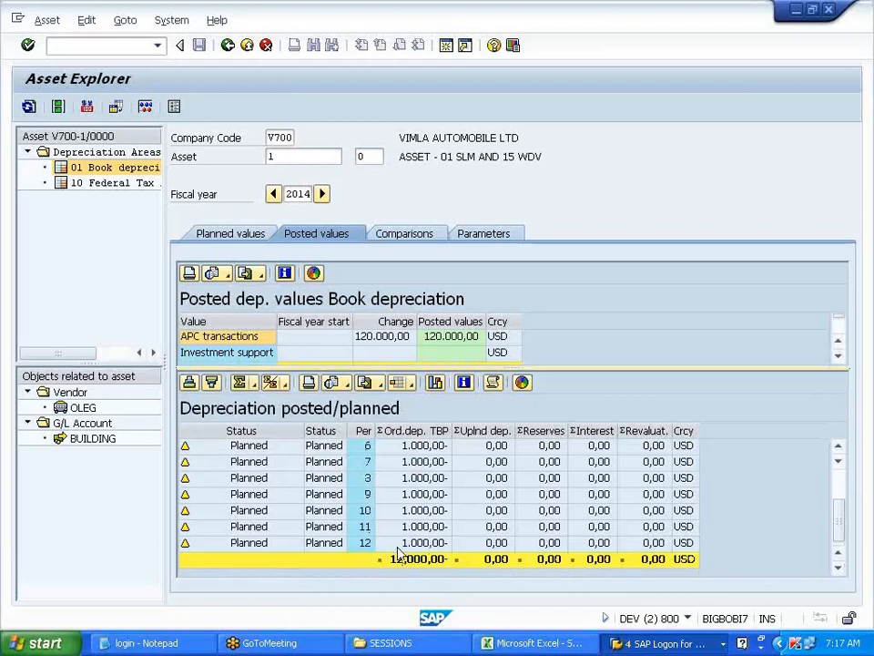
- Compare book values from 2014 to 2024 and check the SLM key's 10-year useful life
{"action": "left_click", "coordinate": [418, 240]}
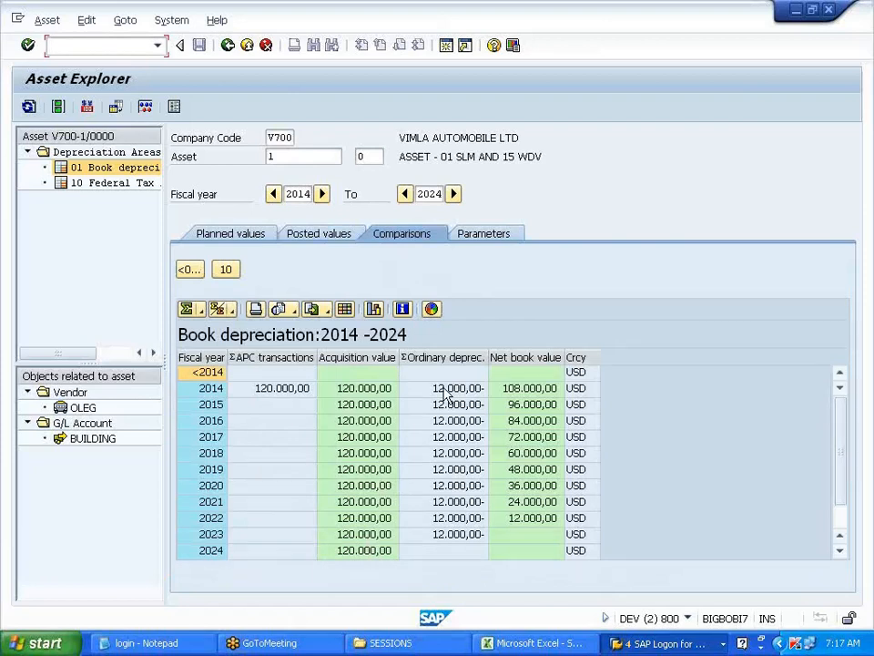
{"action": "left_click", "coordinate": [489, 235]}
{"action": "left_click_drag", "start_coordinate": [292, 363], "coordinate": [318, 362]}
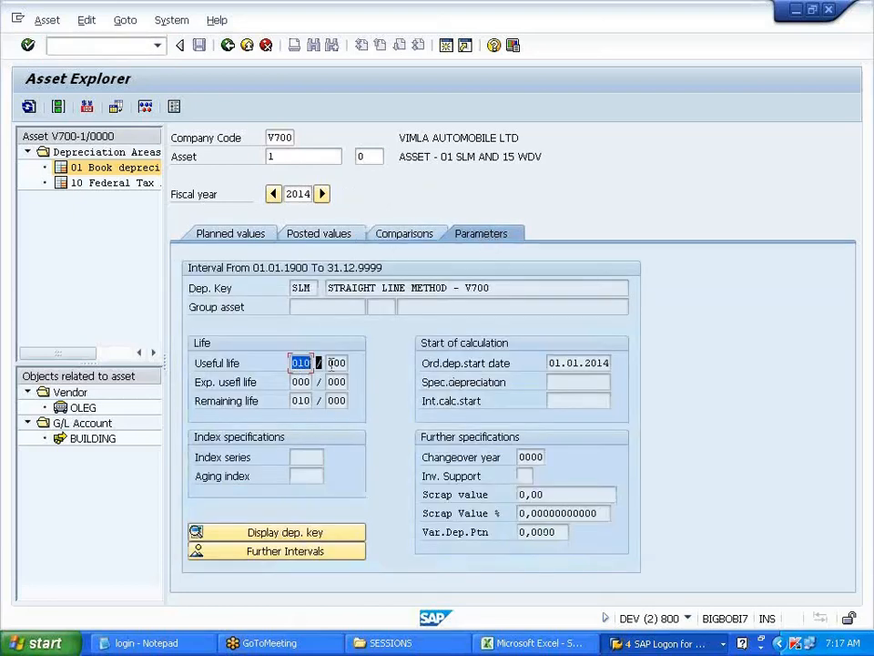
{"action": "left_click_drag", "start_coordinate": [331, 364], "coordinate": [332, 364]}
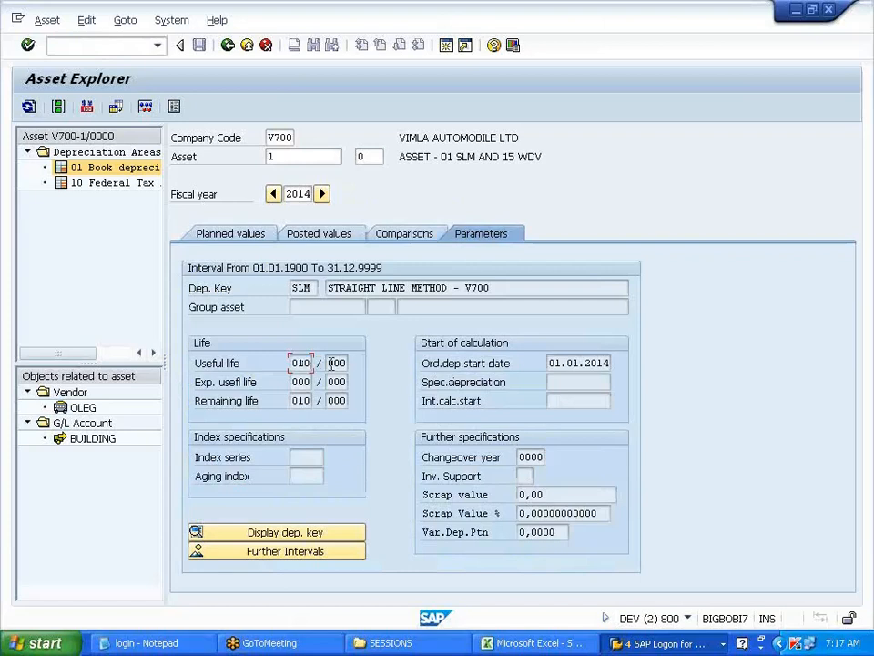
- Copy the SCENARIO heading from C139 to G139 in the SWAPNA workbook
{"action": "left_click", "coordinate": [229, 51]}
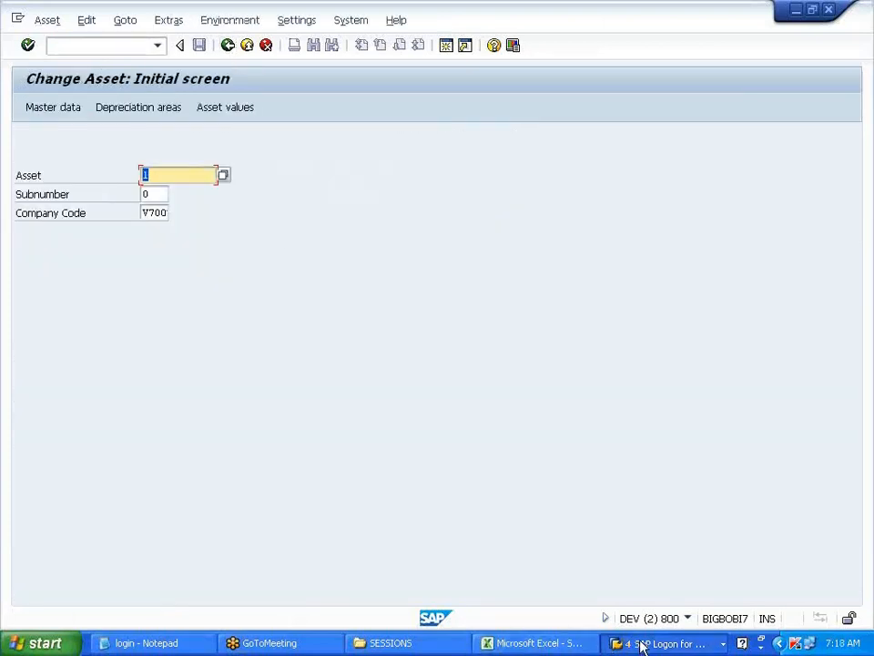
{"action": "left_click", "coordinate": [575, 644]}
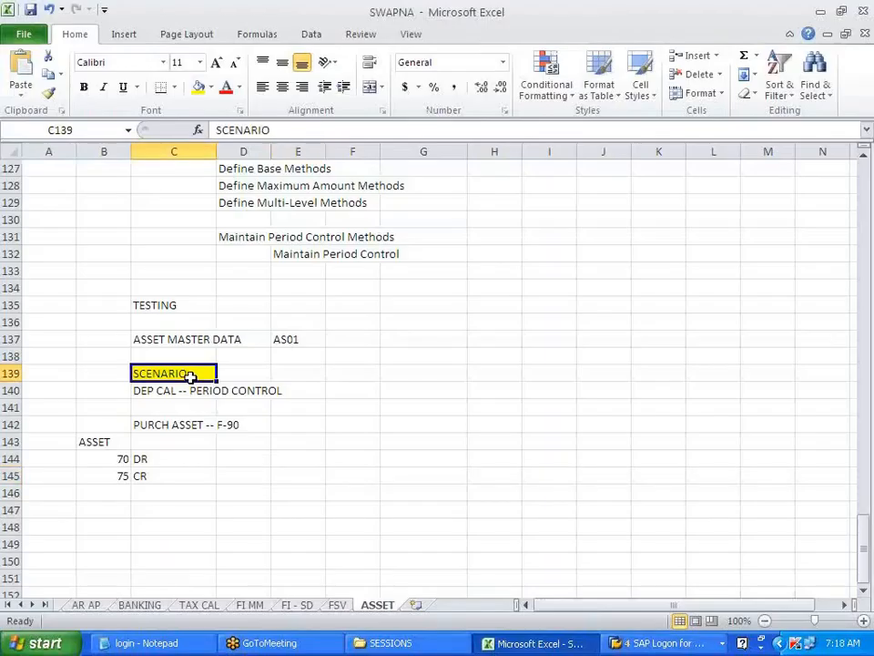
{"action": "key", "text": "ctrl+c"}
{"action": "left_click", "coordinate": [442, 374]}
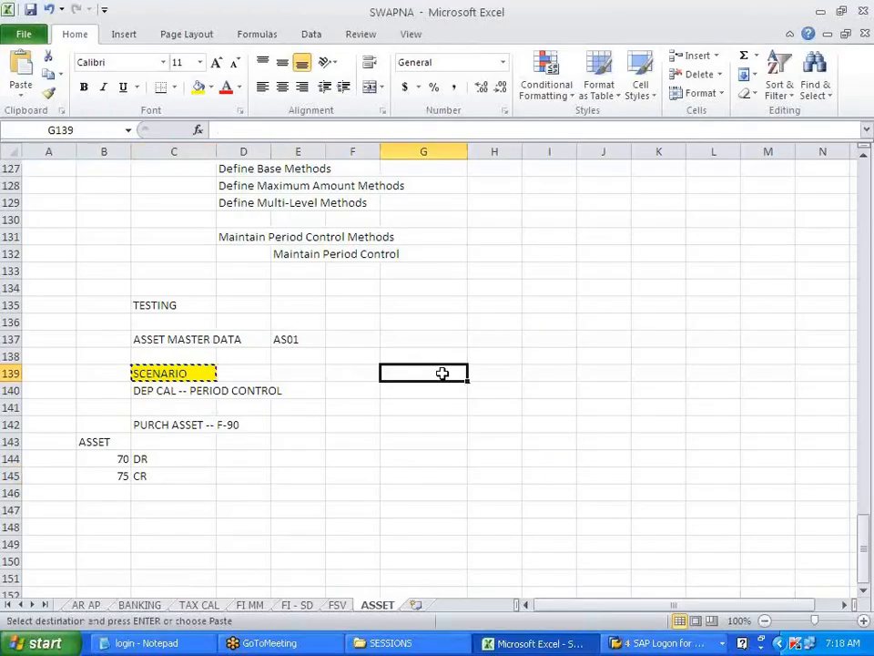
{"action": "key", "text": "ctrl+v"}
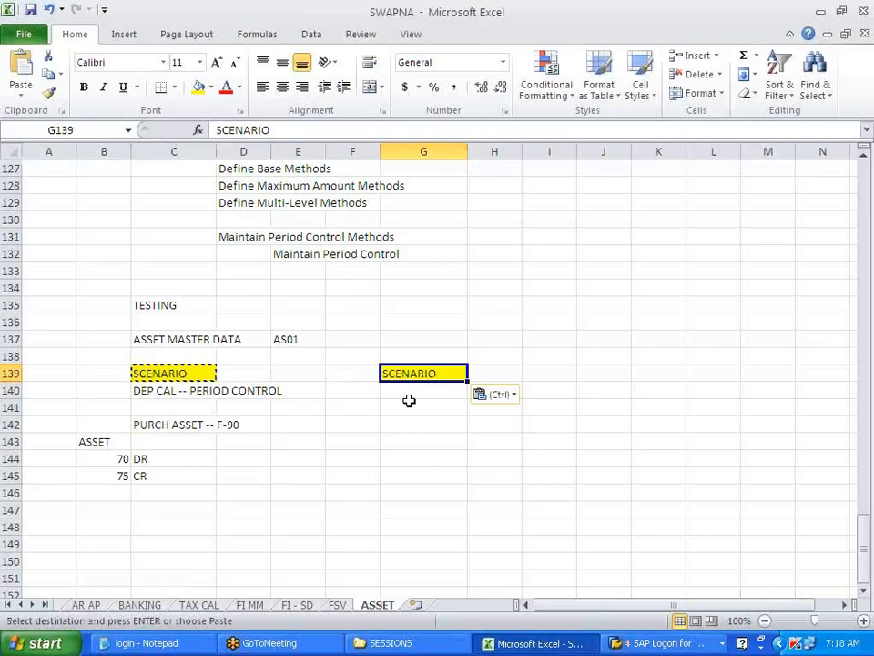
{"action": "key", "text": "Escape"}
- Enter 'PURCH -- MONTH OF MARCH' in G141 and 'DEP CAL FOR WHOLE YEAR' in G143
{"action": "key", "text": "Return"}
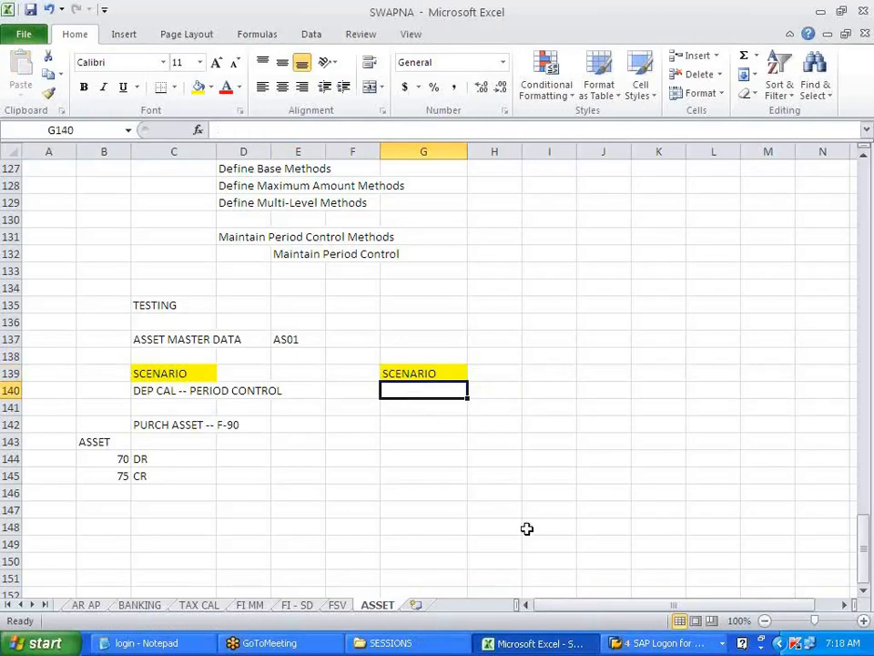
{"action": "key", "text": "Return"}
{"action": "type", "text": "PURCH"}
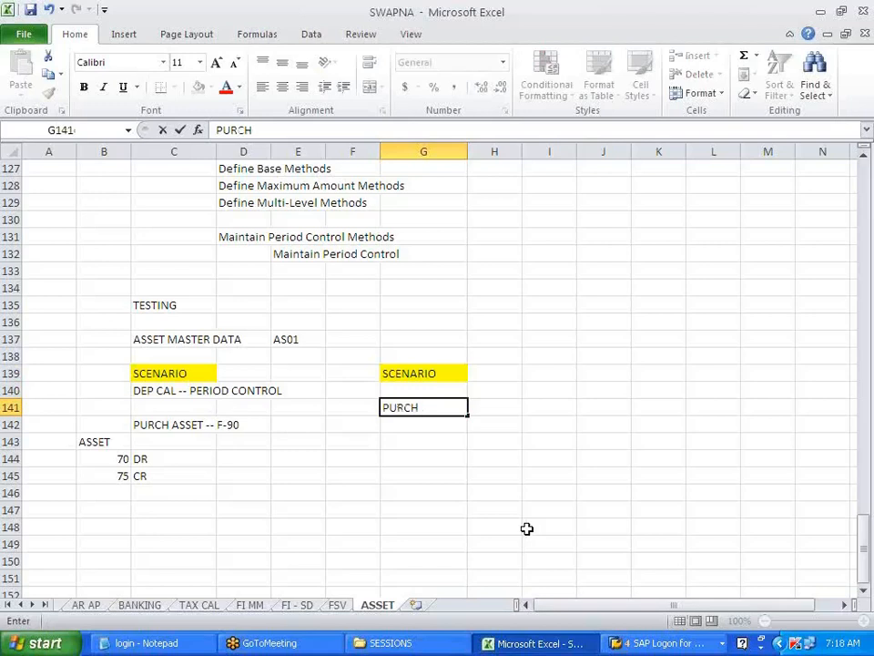
{"action": "type", "text": " -- MONTH OF MARCH"}
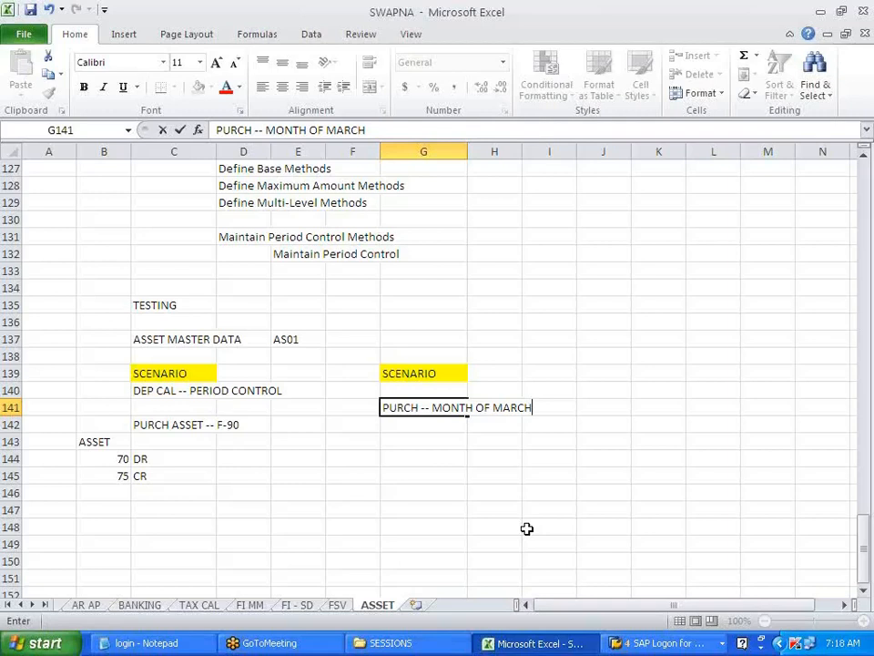
{"action": "left_click", "coordinate": [526, 529]}
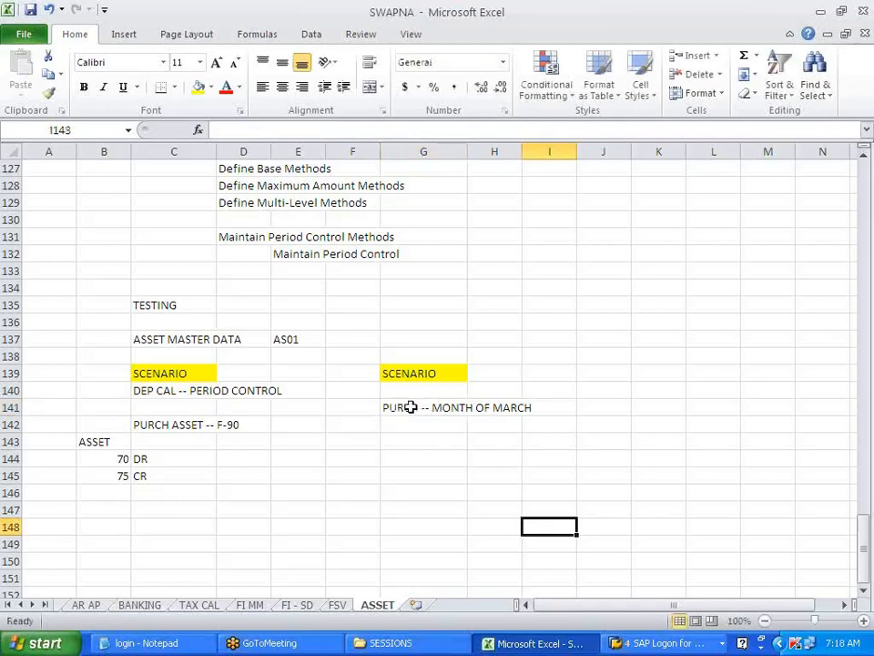
{"action": "left_click", "coordinate": [417, 436]}
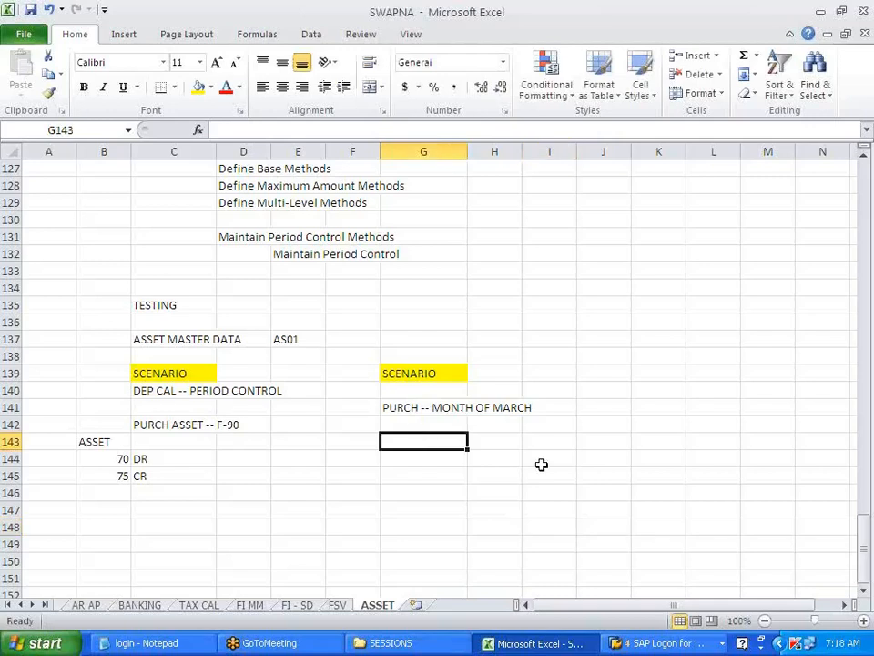
{"action": "type", "text": "DEP CAL"}
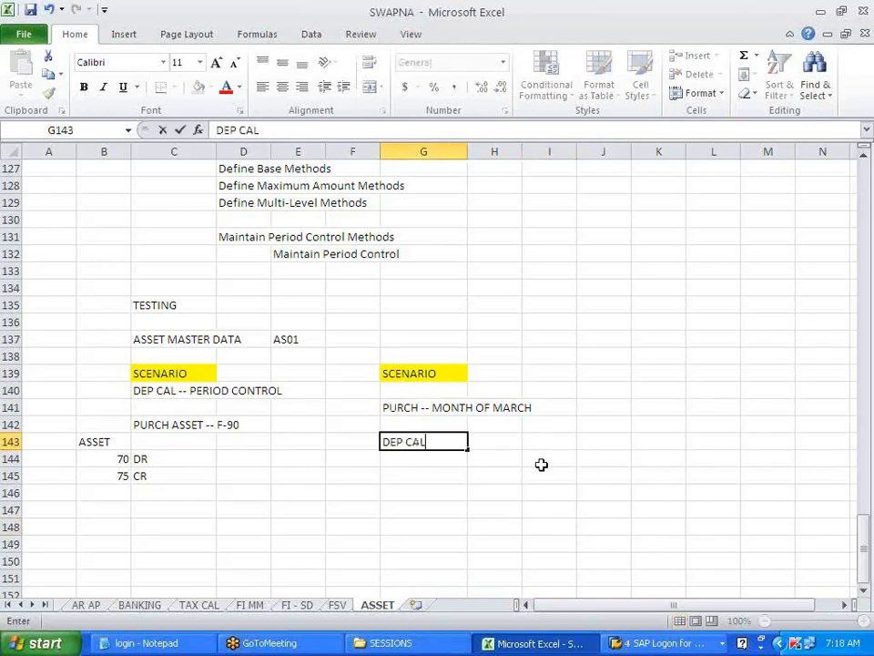
{"action": "type", "text": " FOR WH"}
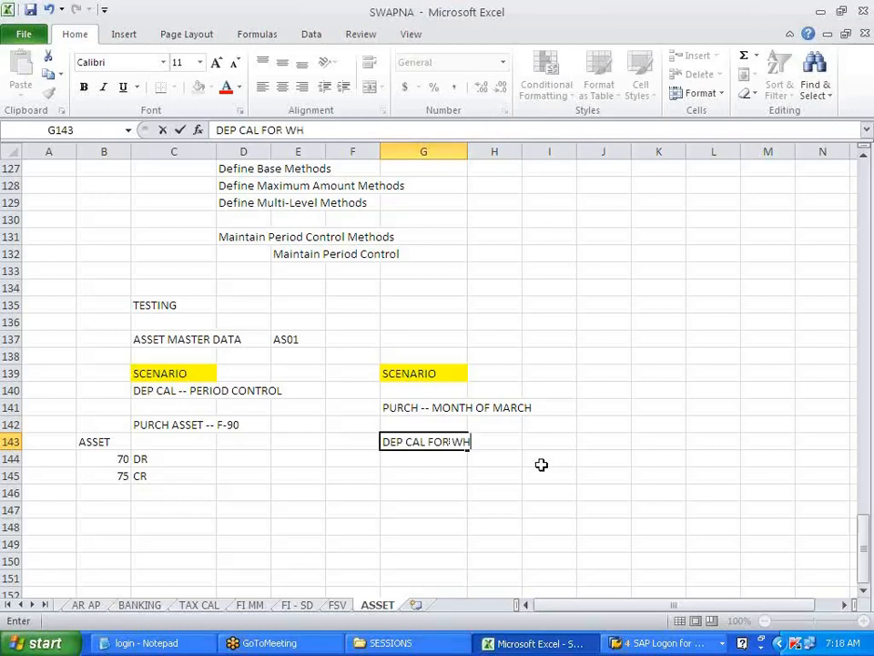
{"action": "type", "text": "OLE YEAR"}
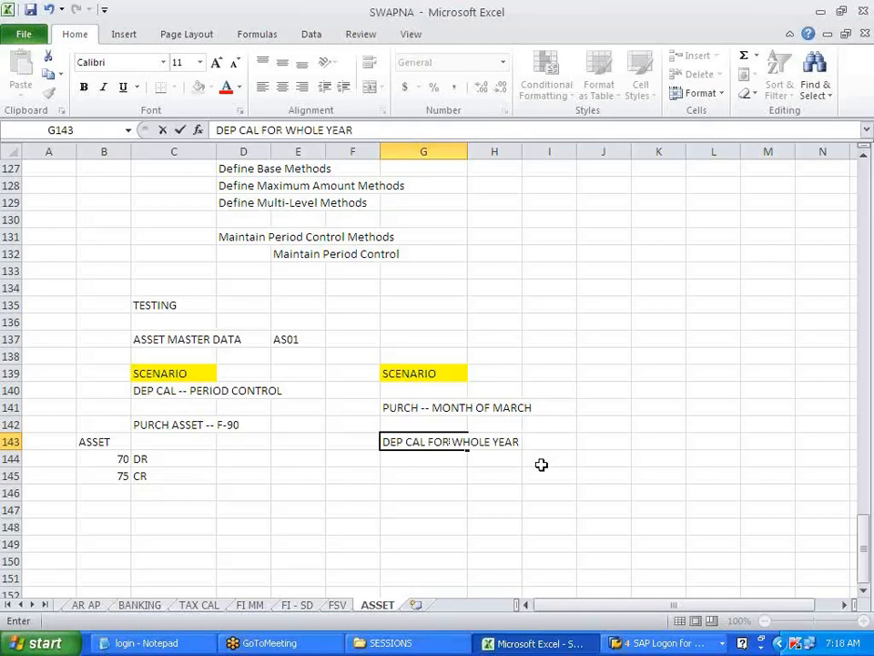
{"action": "left_click", "coordinate": [541, 464]}
- Start AS01 to create a new asset in class VBS for company code V700
{"action": "key", "text": "alt+Tab"}
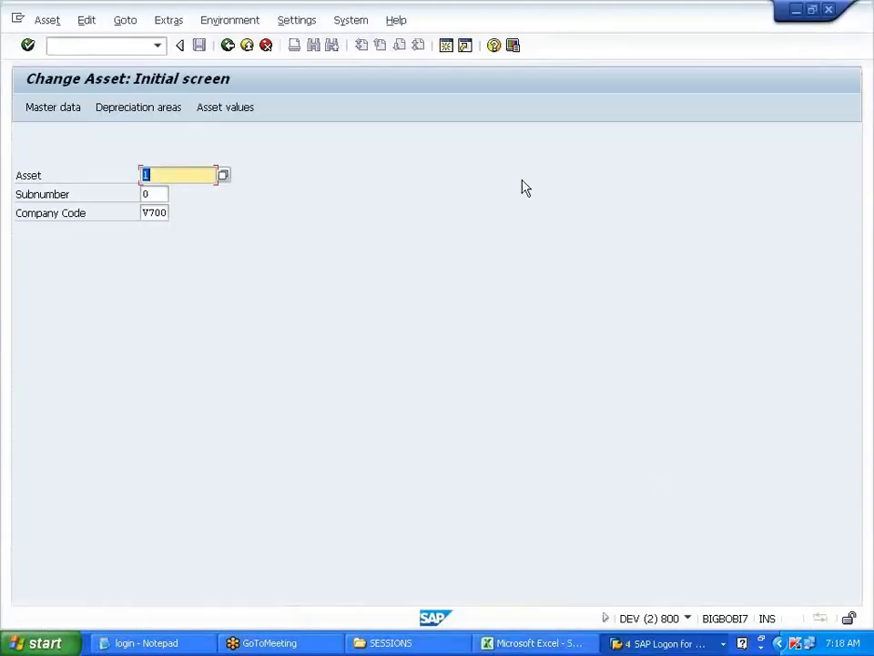
{"action": "left_click", "coordinate": [227, 46]}
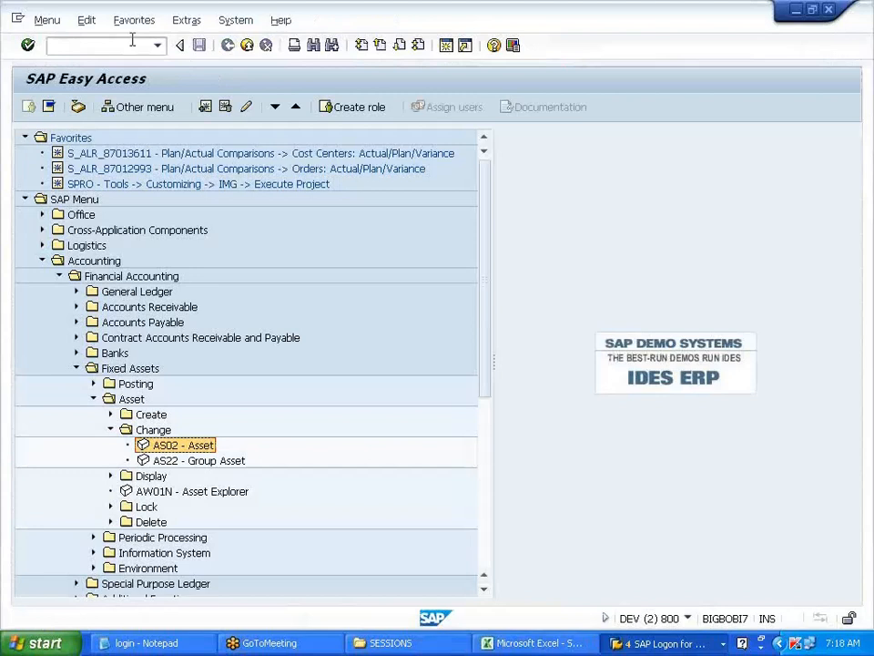
{"action": "left_click", "coordinate": [111, 414]}
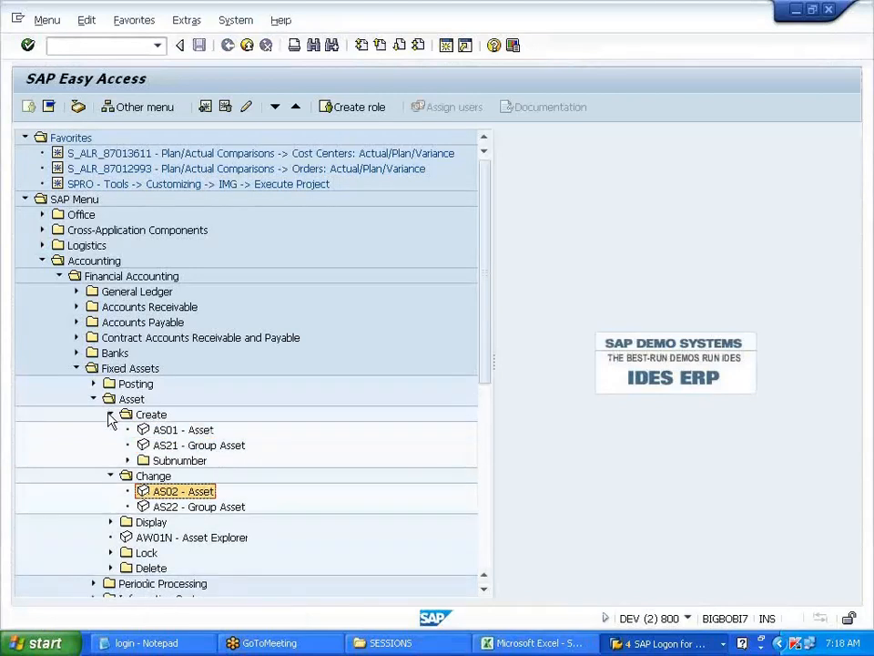
{"action": "left_click", "coordinate": [182, 431]}
{"action": "double_click", "coordinate": [183, 432]}
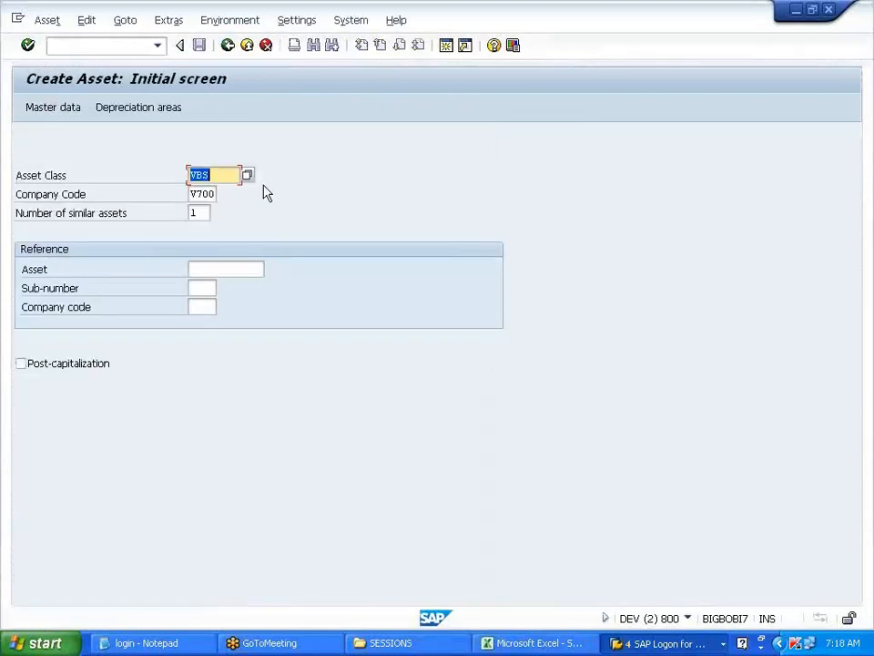
{"action": "key", "text": "Return"}
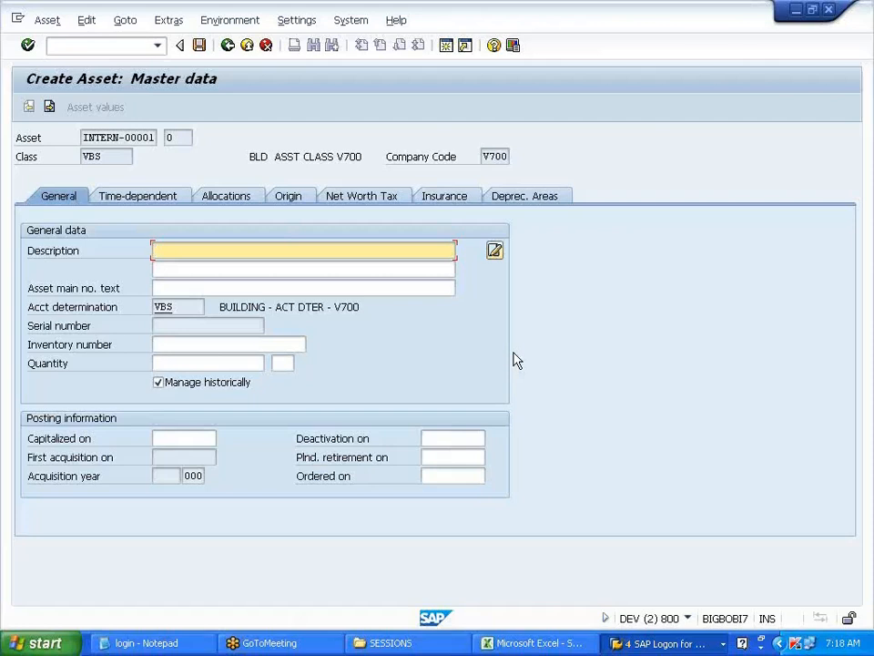
- Describe asset 2 as 'URCH ASSET MARCH -- DEP CAL FOR WHO', set business area V701, and save
{"action": "type", "text": "URCH ASSET MARC"}
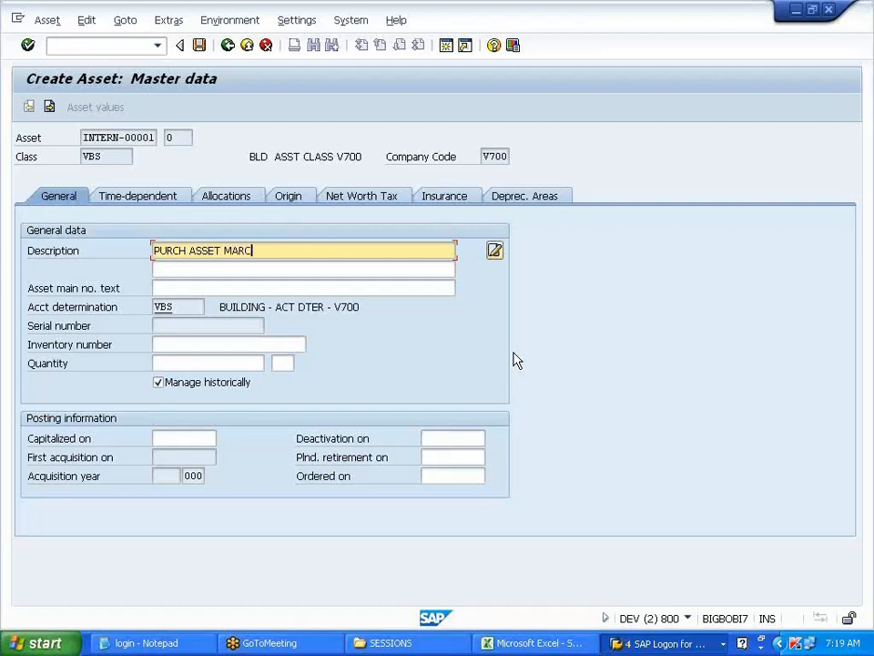
{"action": "type", "text": "H -- DEP CAL FOR WHOLE YEAR"}
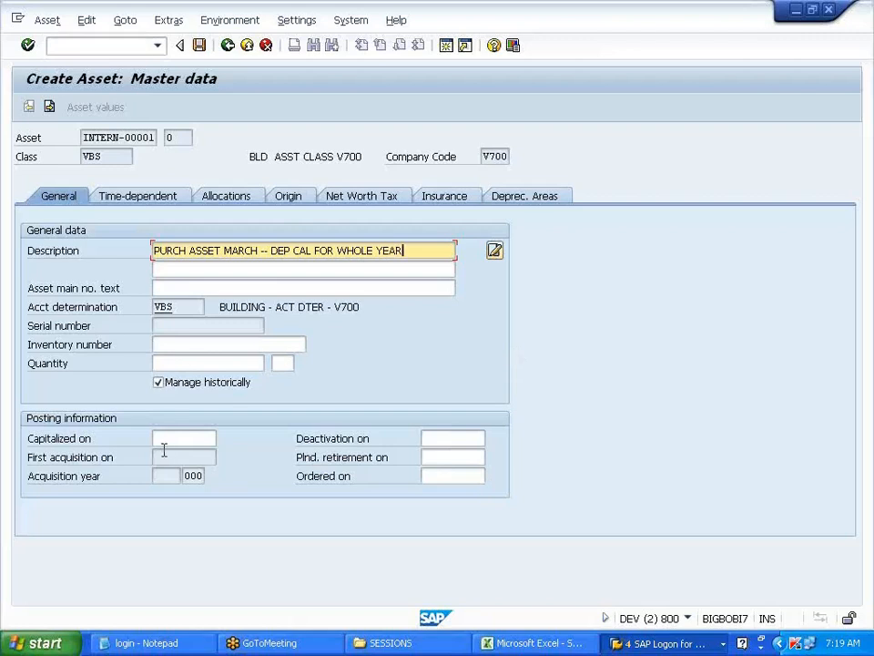
{"action": "left_click", "coordinate": [154, 202]}
{"action": "left_click", "coordinate": [173, 250]}
{"action": "left_click", "coordinate": [169, 268]}
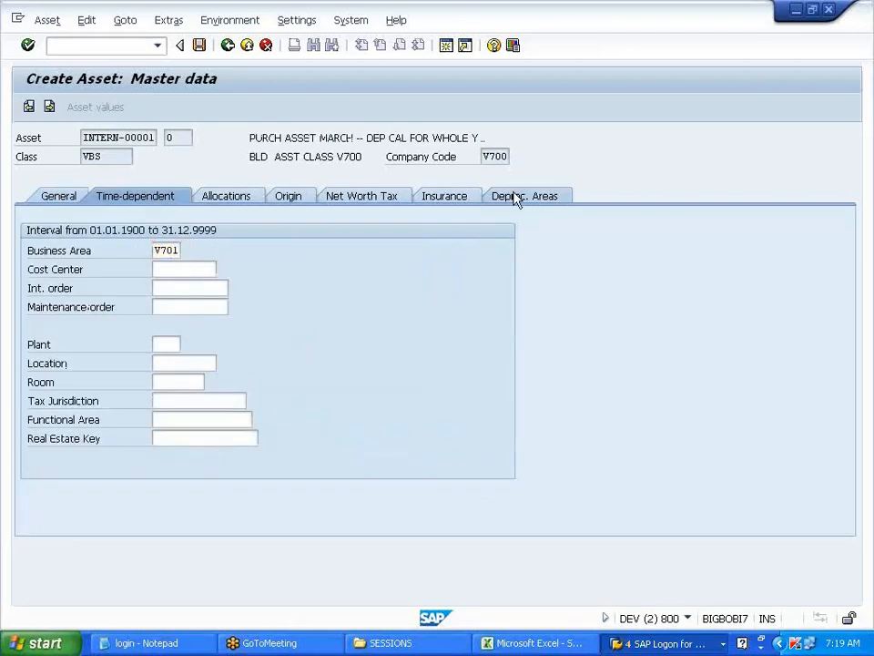
{"action": "left_click", "coordinate": [517, 194]}
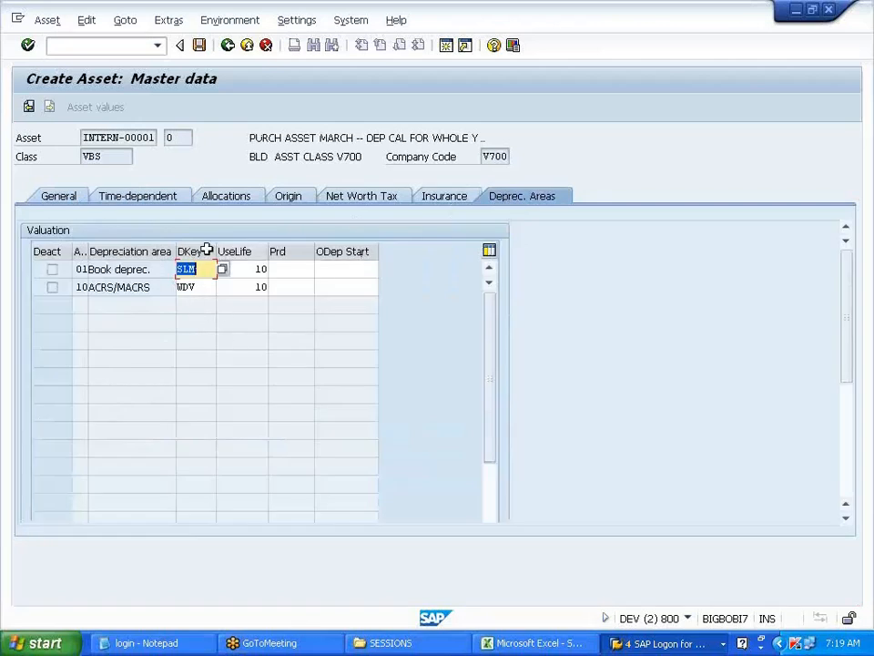
{"action": "left_click", "coordinate": [199, 46]}
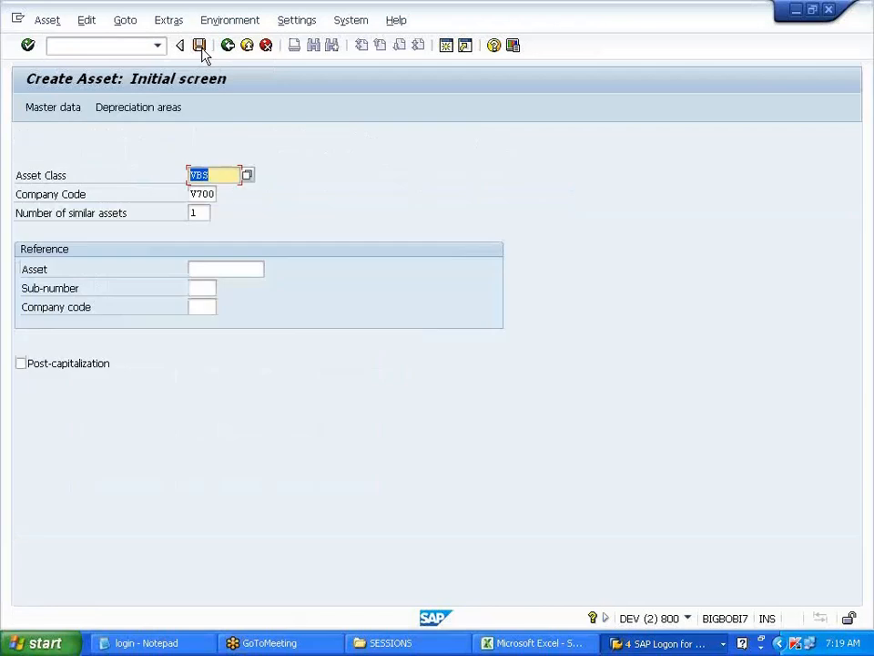
{"action": "left_click", "coordinate": [98, 45]}
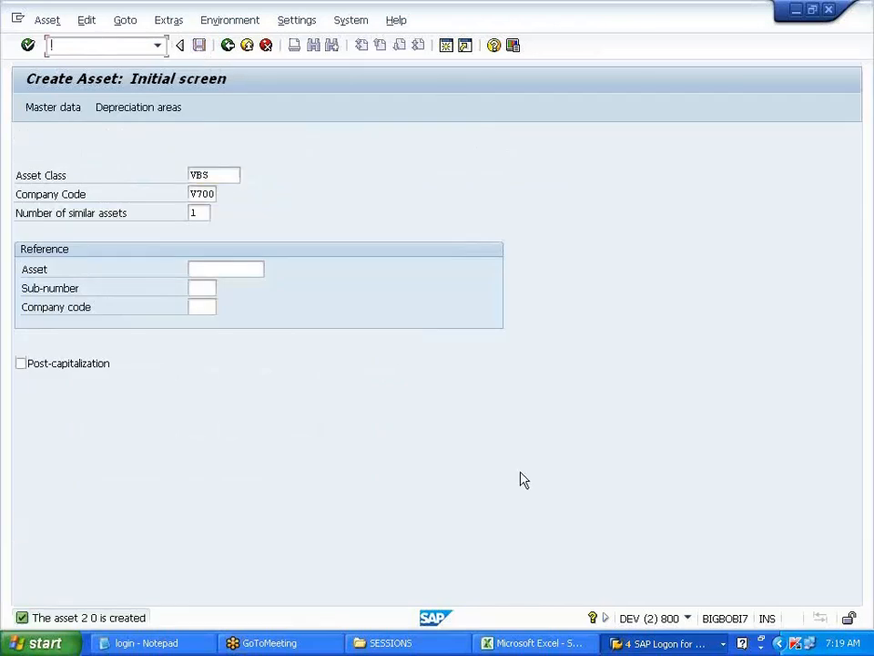
{"action": "key", "text": "Return"}
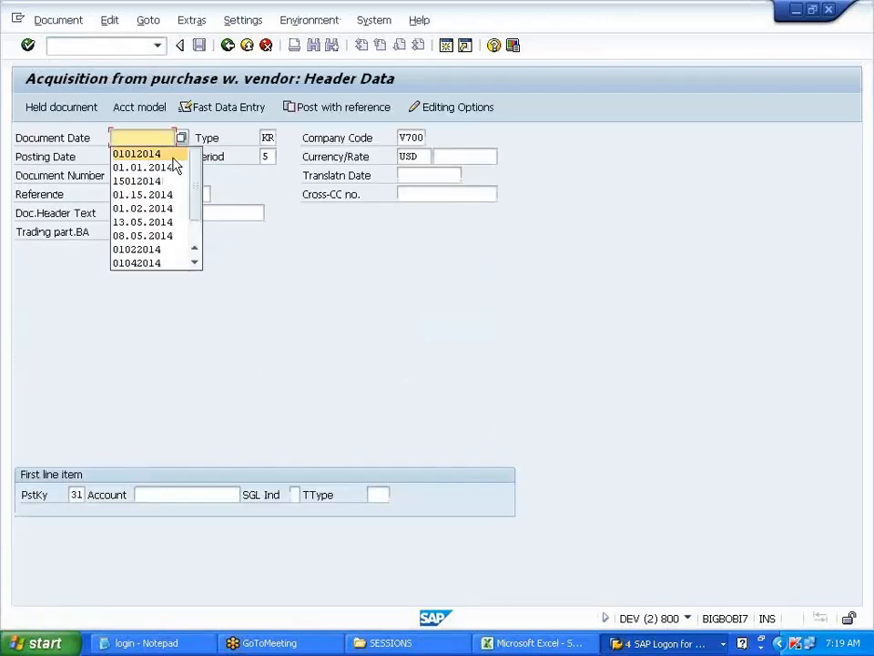
- Fill the F-90 header with dates 01.03.2014 and the vendor on posting key 31
{"action": "left_click", "coordinate": [153, 137]}
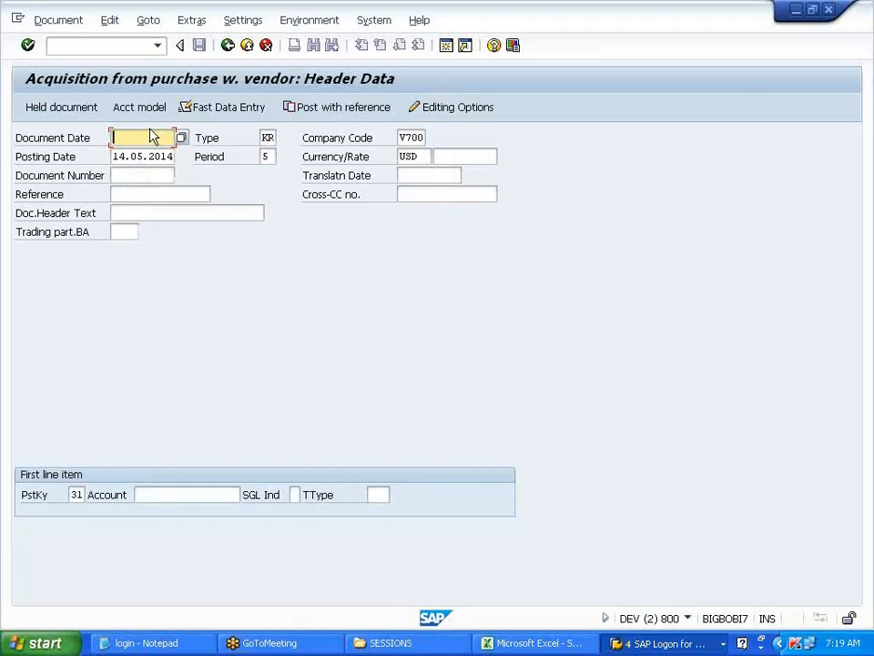
{"action": "type", "text": "0"}
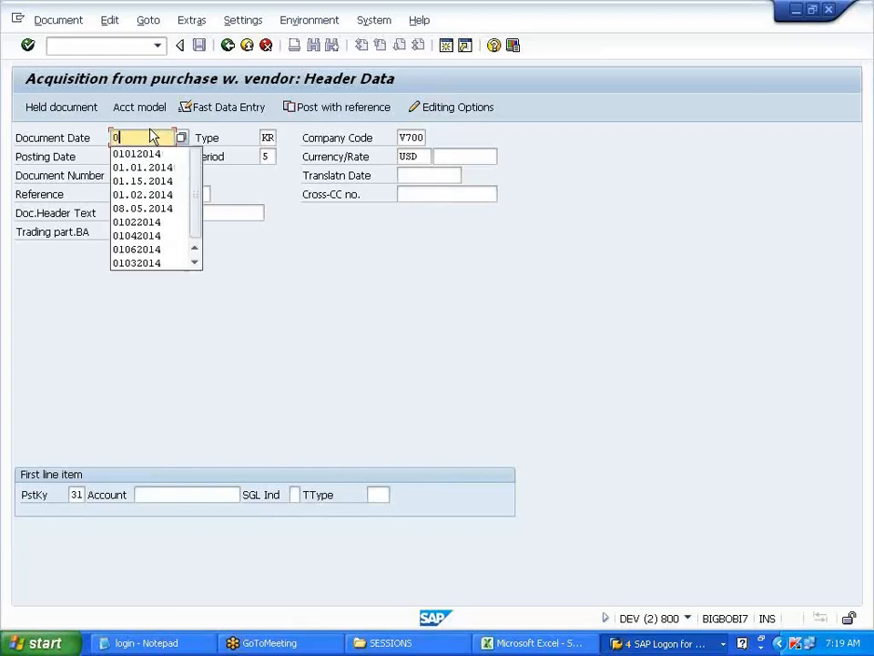
{"action": "type", "text": "1032014"}
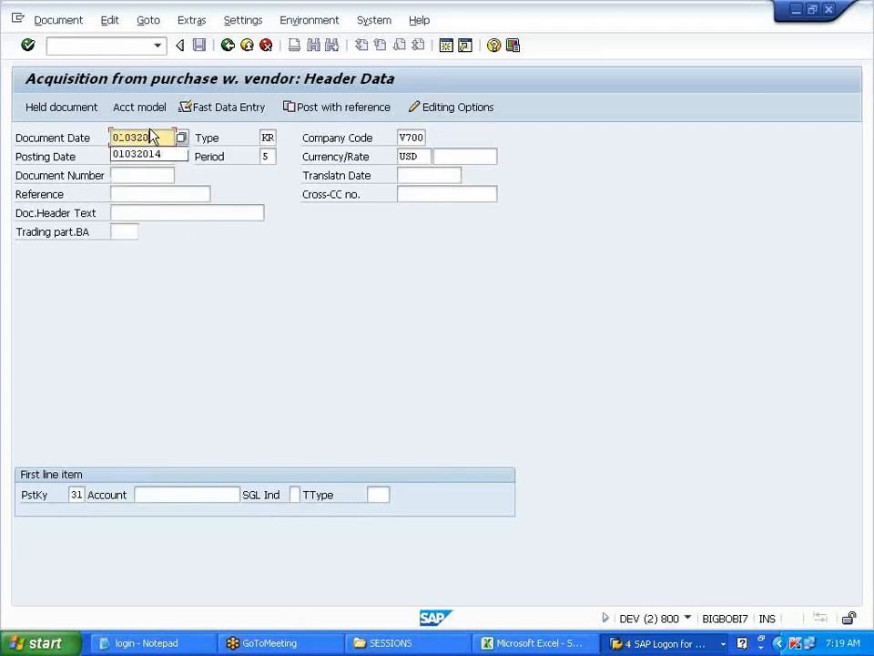
{"action": "key", "text": "Tab"}
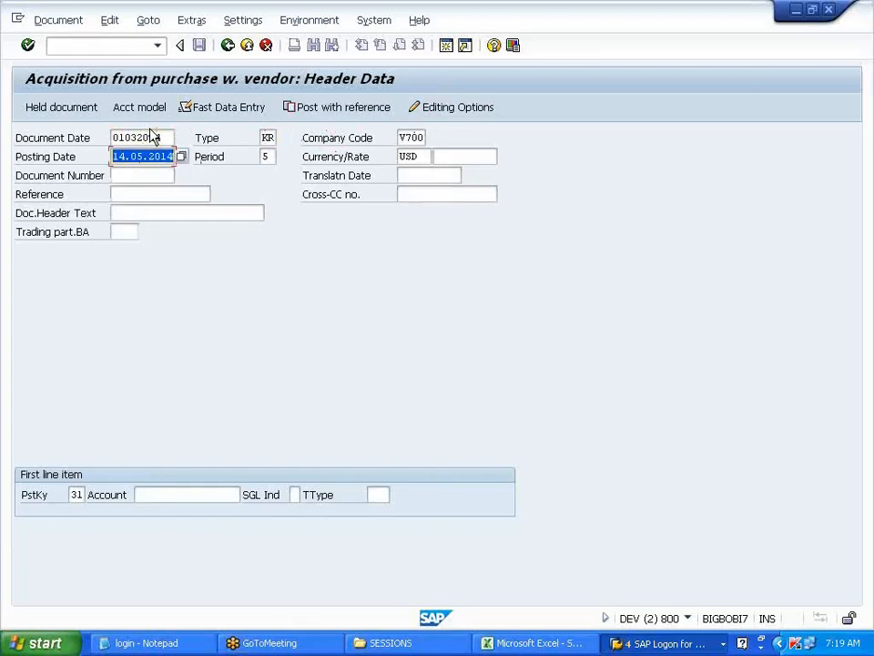
{"action": "type", "text": "01032014"}
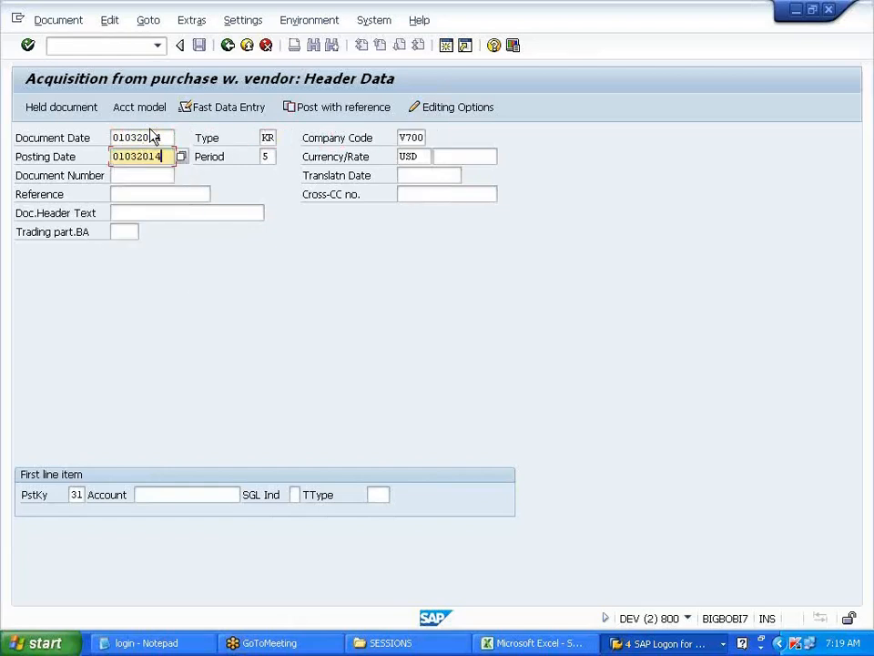
{"action": "left_click", "coordinate": [188, 494]}
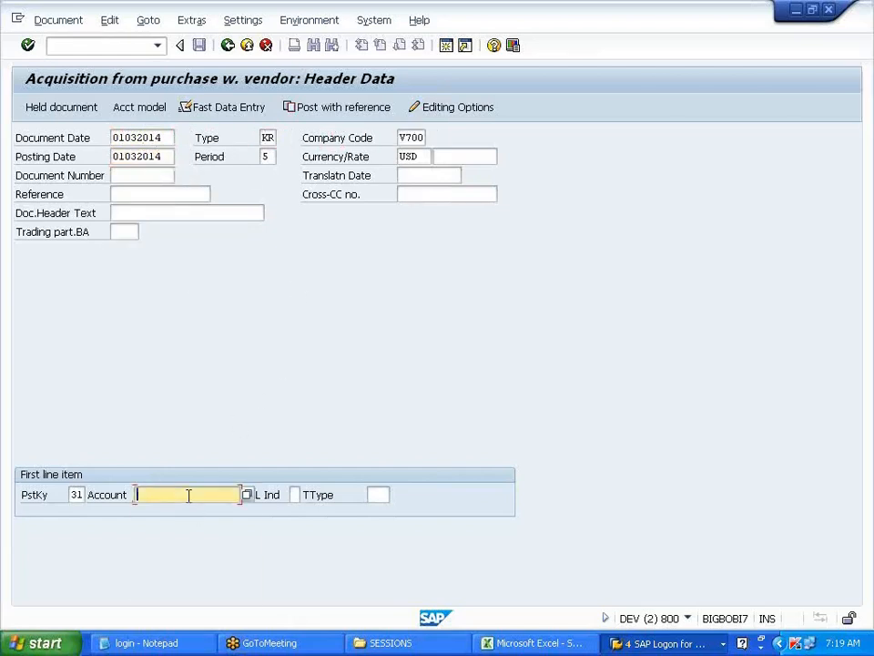
{"action": "left_click", "coordinate": [187, 524]}
{"action": "key", "text": "Return"}
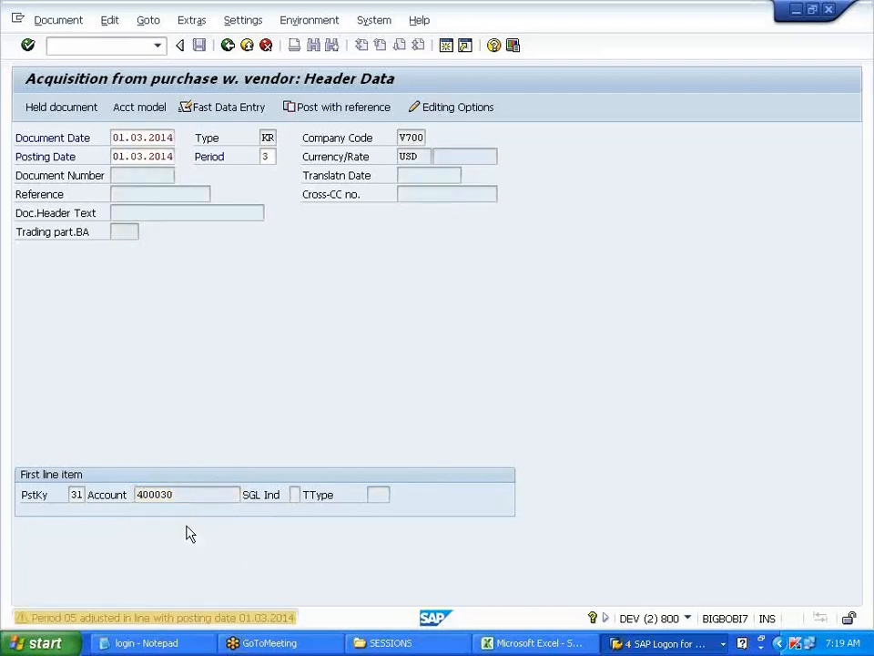
- Enter vendor amount 120000 and add an asset line: posting key 70, asset 2-0, transaction type 100
{"action": "left_click", "coordinate": [121, 243]}
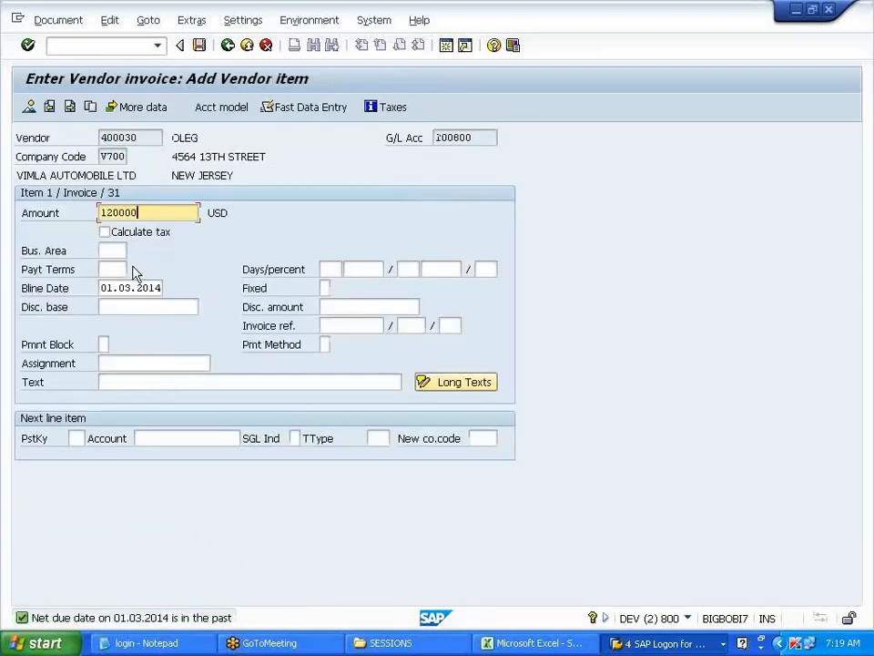
{"action": "left_click", "coordinate": [77, 438]}
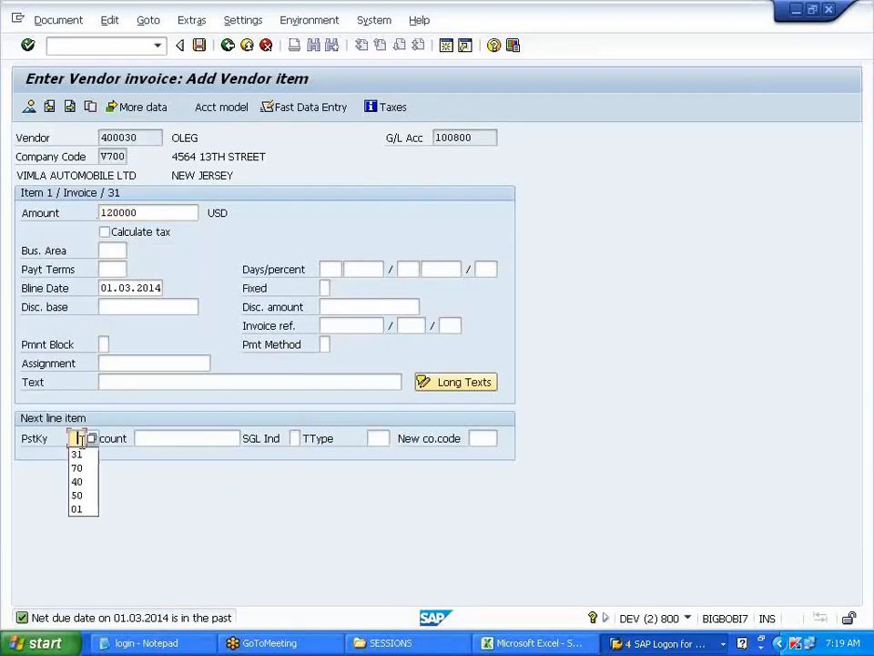
{"action": "left_click", "coordinate": [77, 468]}
{"action": "left_click", "coordinate": [153, 441]}
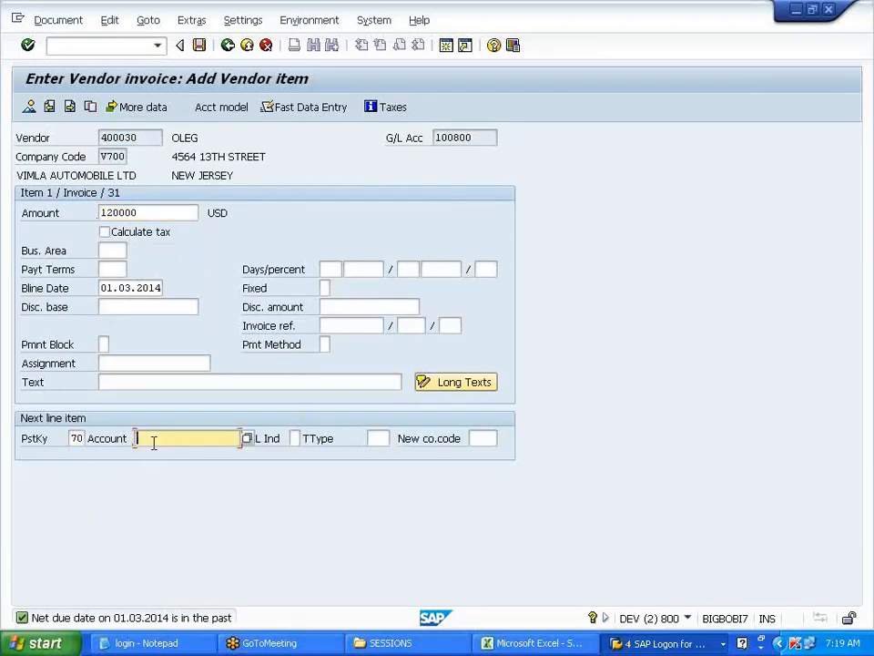
{"action": "left_click", "coordinate": [164, 467]}
{"action": "left_click", "coordinate": [373, 438]}
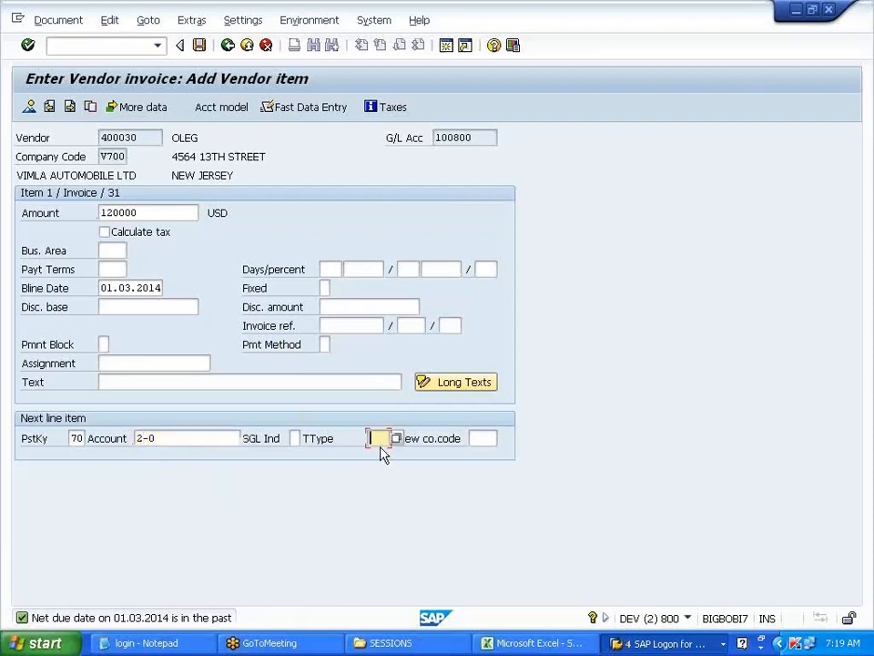
{"action": "left_click", "coordinate": [378, 457]}
{"action": "key", "text": "Return"}
- Give the asset line 120000, simulate the document, and post it
{"action": "left_click", "coordinate": [178, 231]}
{"action": "left_click", "coordinate": [179, 249]}
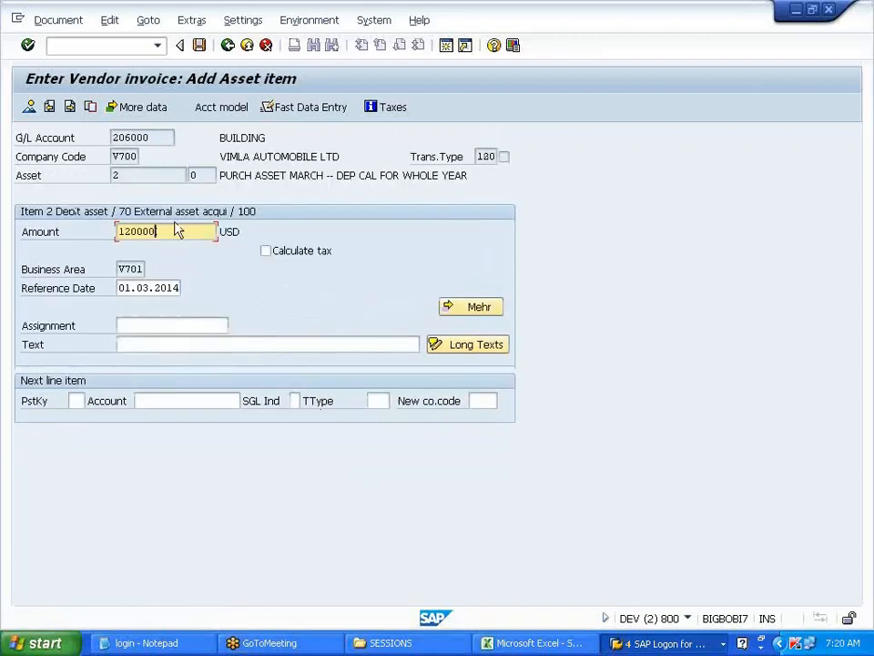
{"action": "left_click", "coordinate": [60, 20]}
{"action": "left_click", "coordinate": [68, 95]}
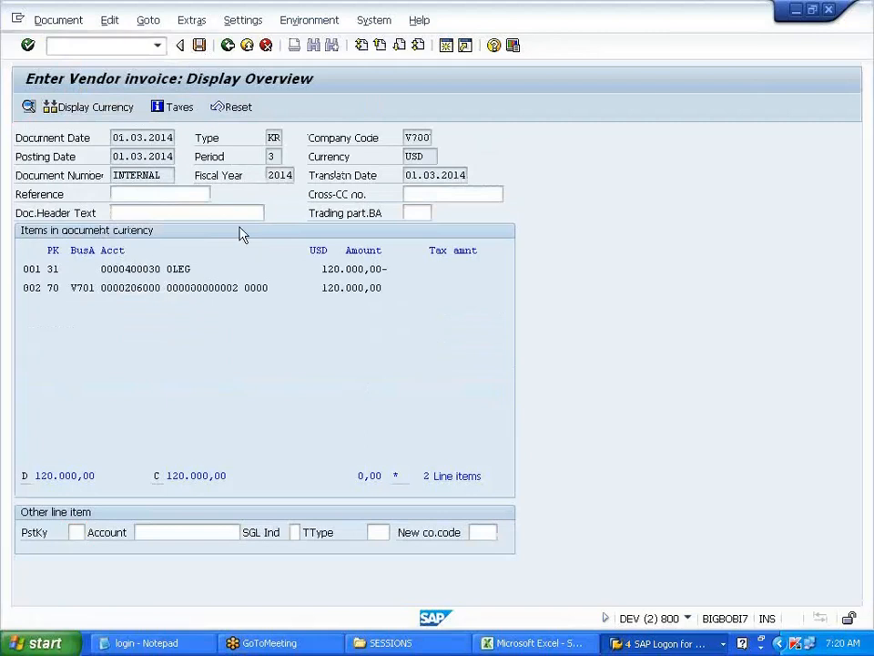
{"action": "key", "text": "ctrl+s"}
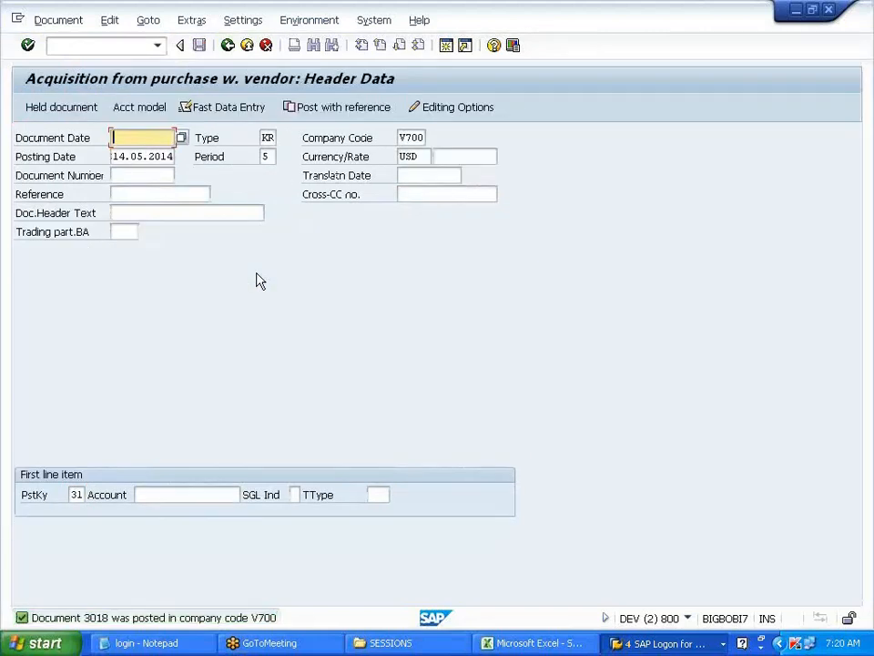
- Open asset 2 in AS02 and check its capitalization date
{"action": "left_click", "coordinate": [123, 44]}
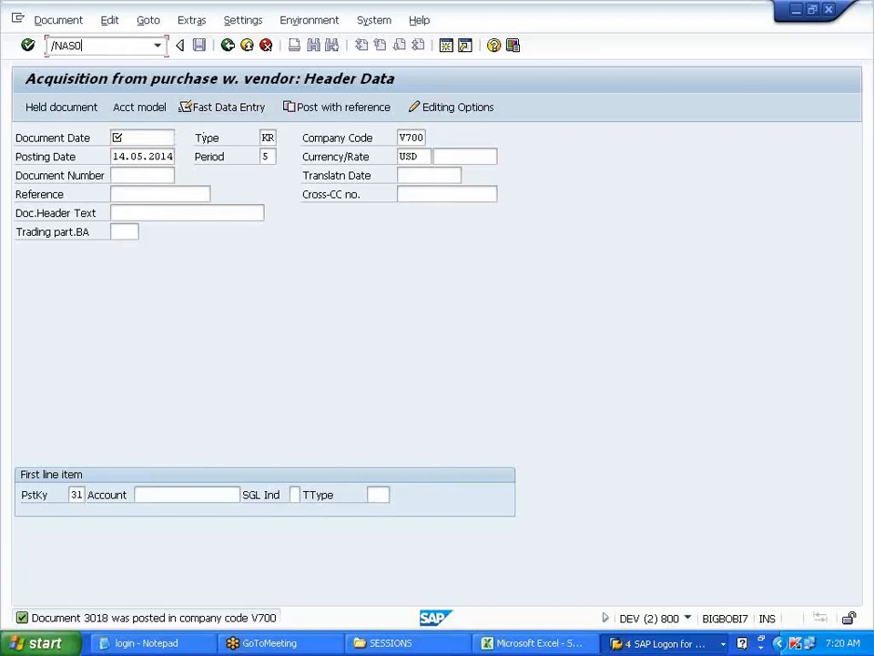
{"action": "key", "text": "Return"}
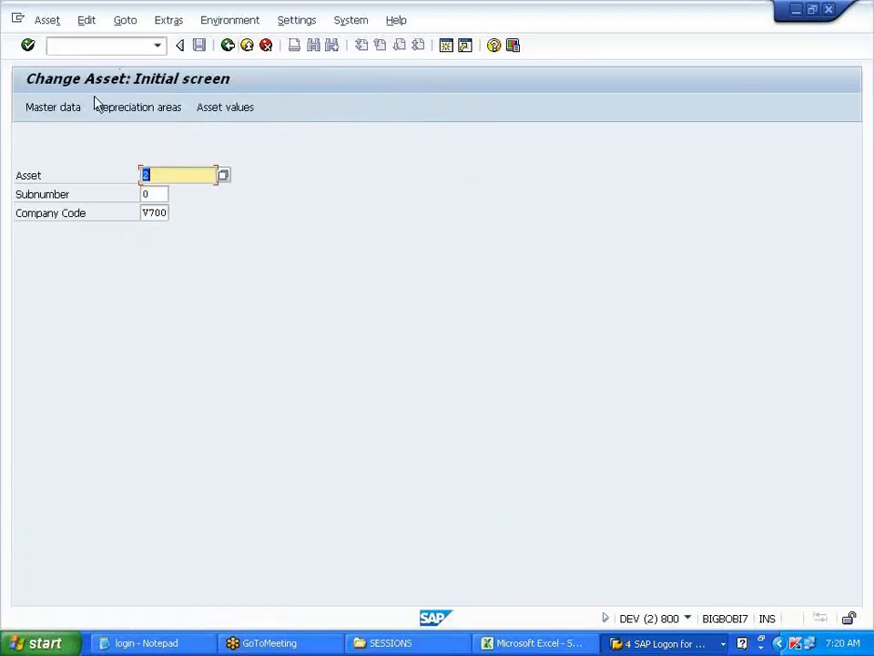
{"action": "left_click", "coordinate": [64, 115]}
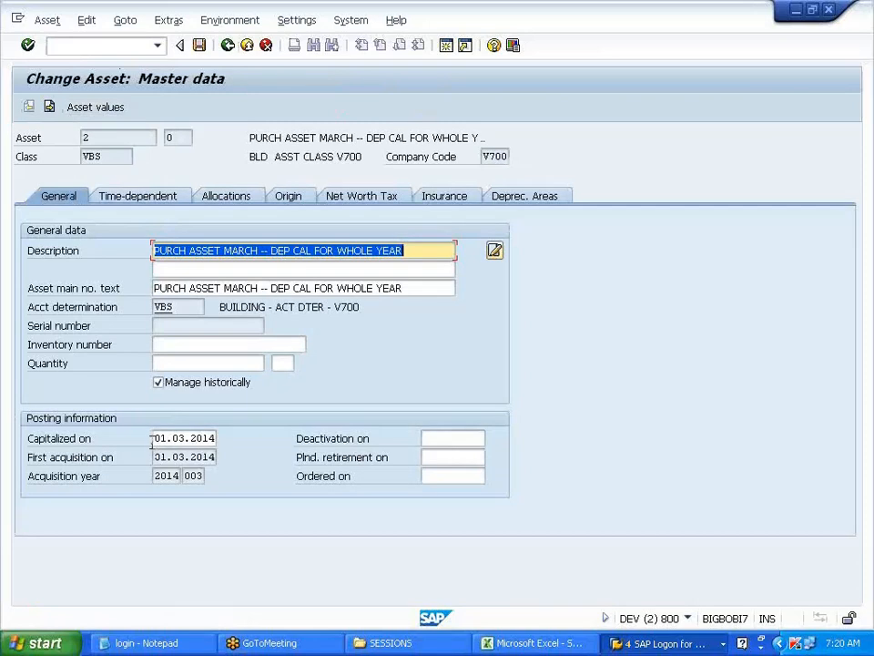
{"action": "left_click", "coordinate": [152, 441]}
{"action": "left_click_drag", "start_coordinate": [165, 438], "coordinate": [215, 438]}
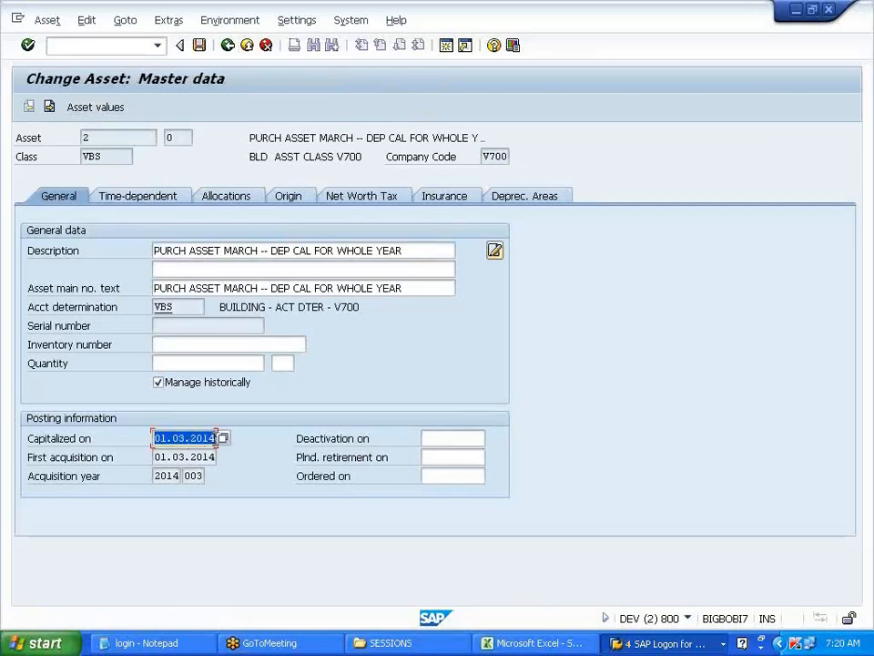
{"action": "left_click", "coordinate": [283, 478]}
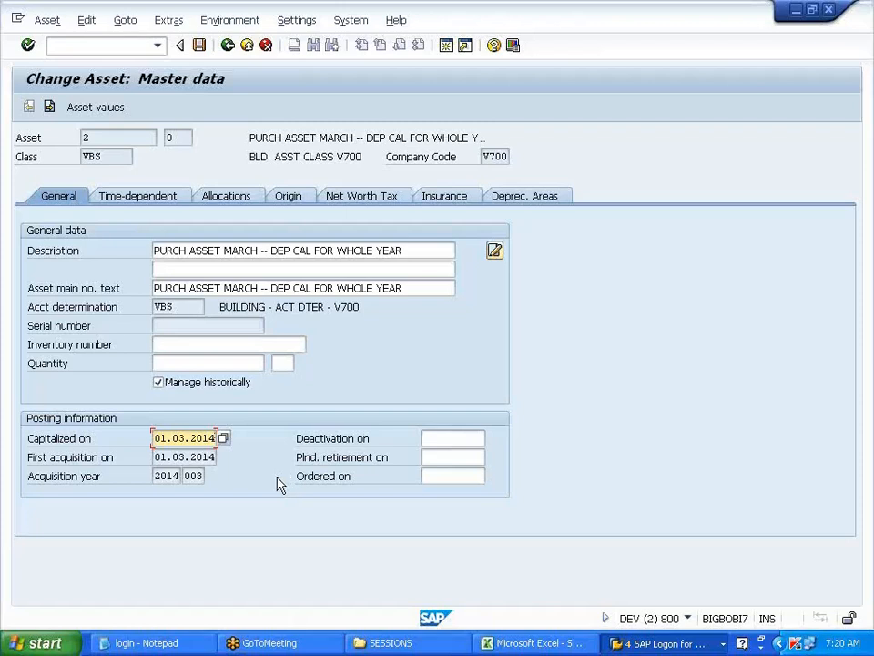
- Check the book and tax areas' depreciation start dates and the tax area's WDV key
{"action": "left_click", "coordinate": [548, 209]}
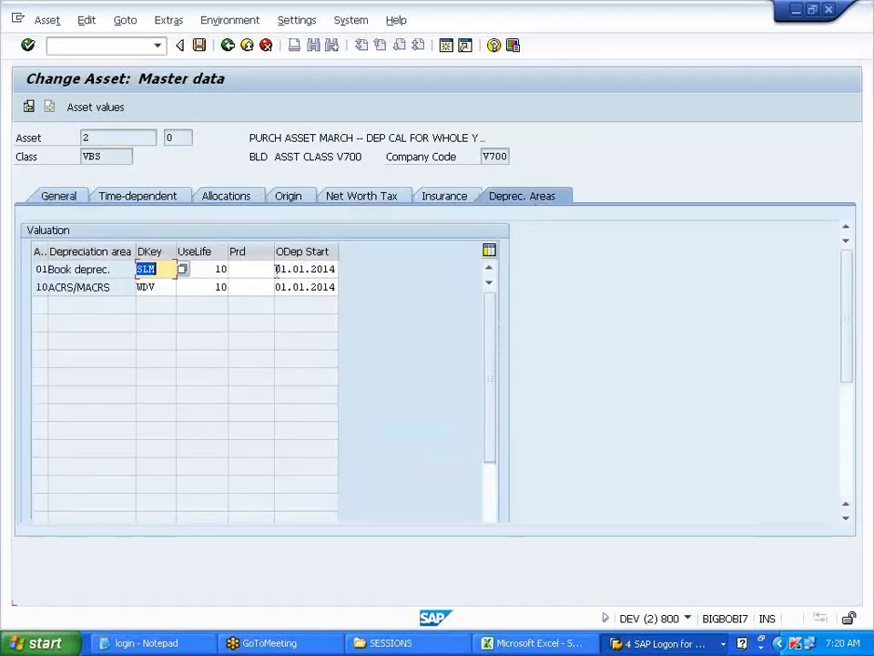
{"action": "left_click_drag", "start_coordinate": [281, 269], "coordinate": [335, 269]}
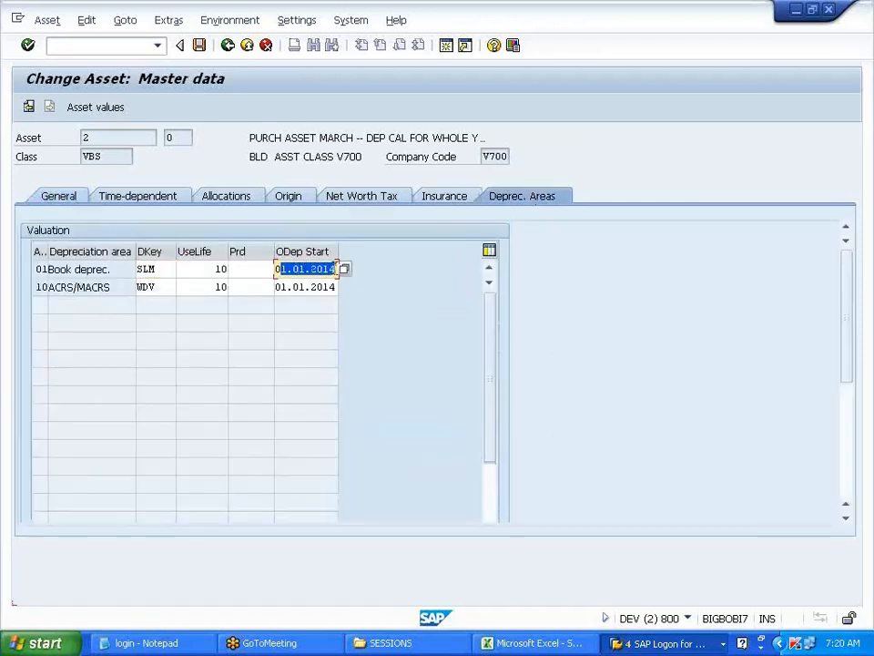
{"action": "left_click", "coordinate": [336, 269]}
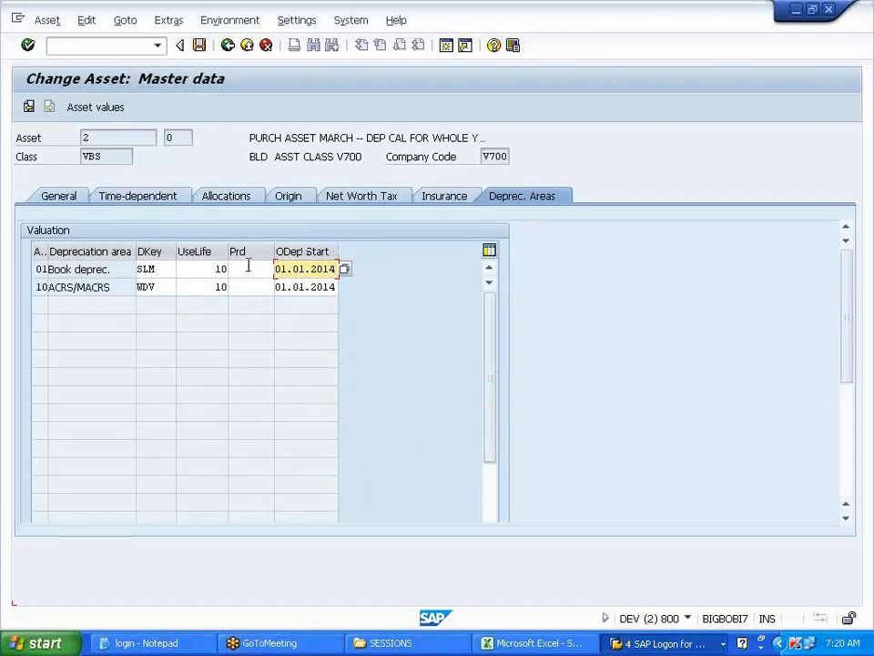
{"action": "left_click", "coordinate": [70, 197]}
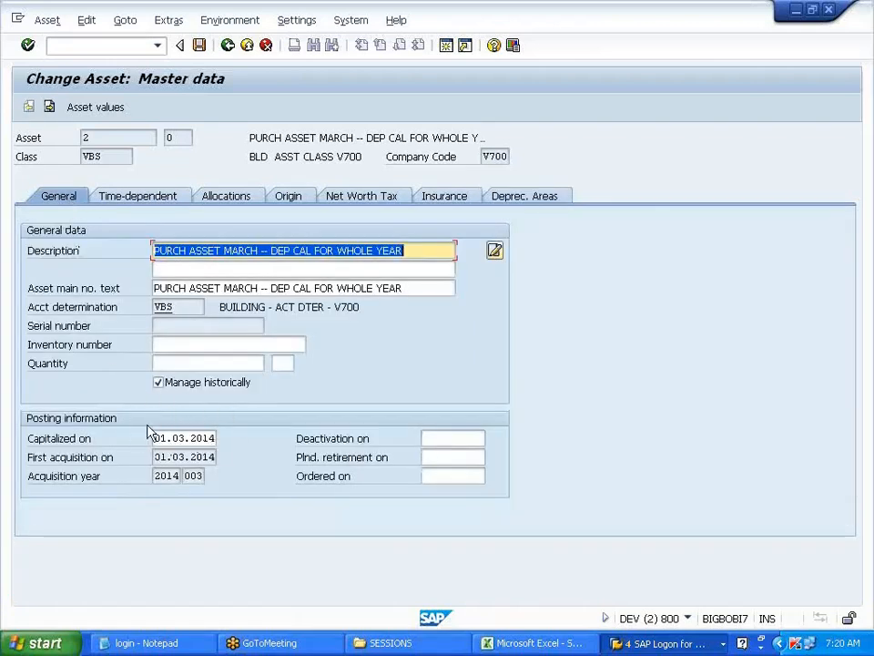
{"action": "left_click", "coordinate": [538, 206]}
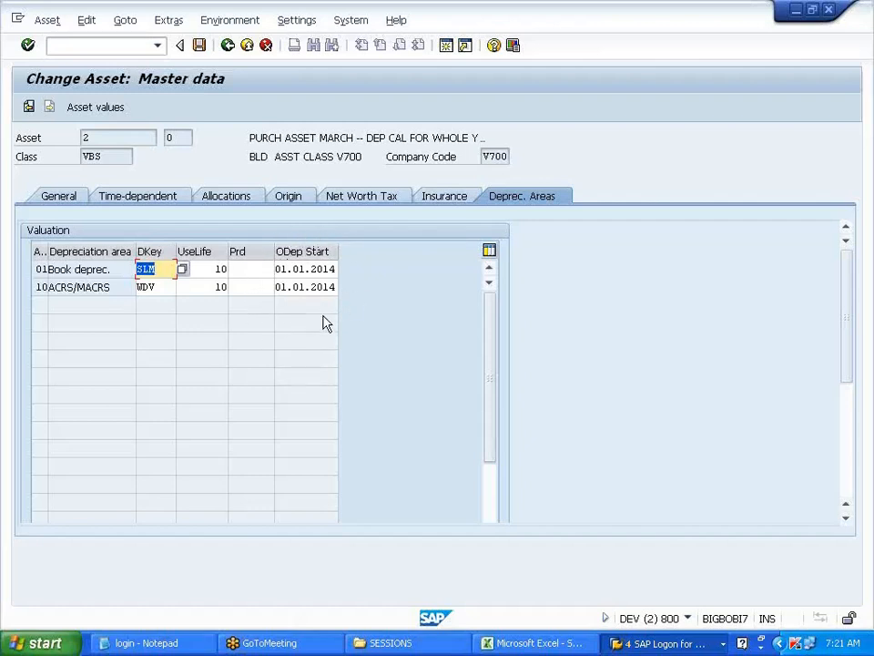
{"action": "left_click", "coordinate": [309, 292]}
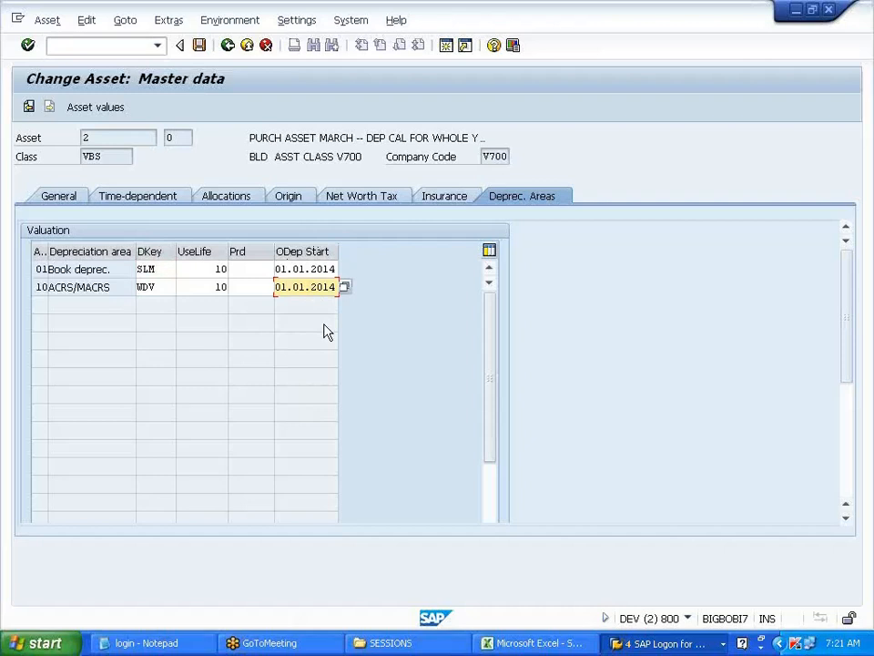
{"action": "left_click", "coordinate": [165, 287]}
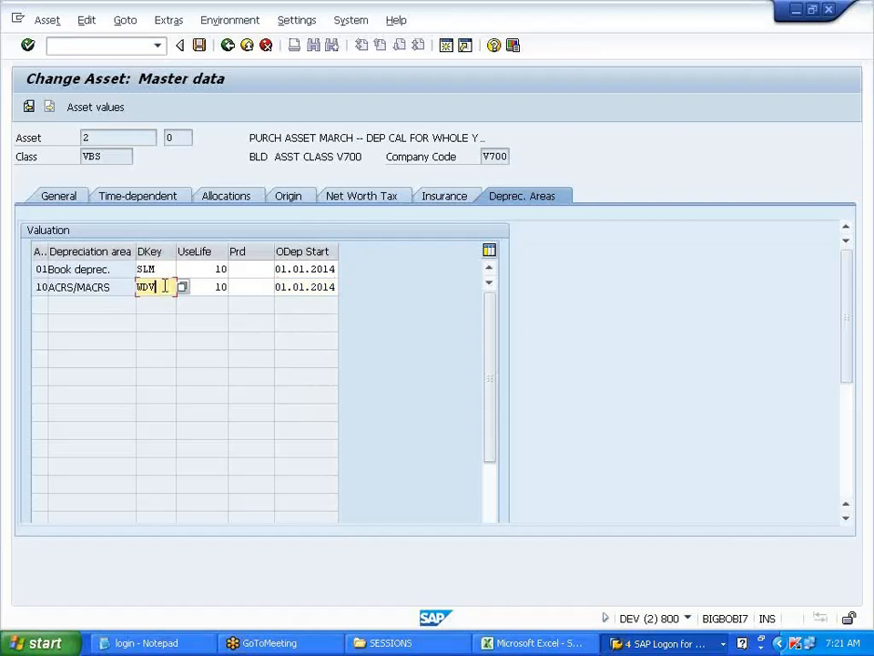
{"action": "left_click", "coordinate": [107, 115]}
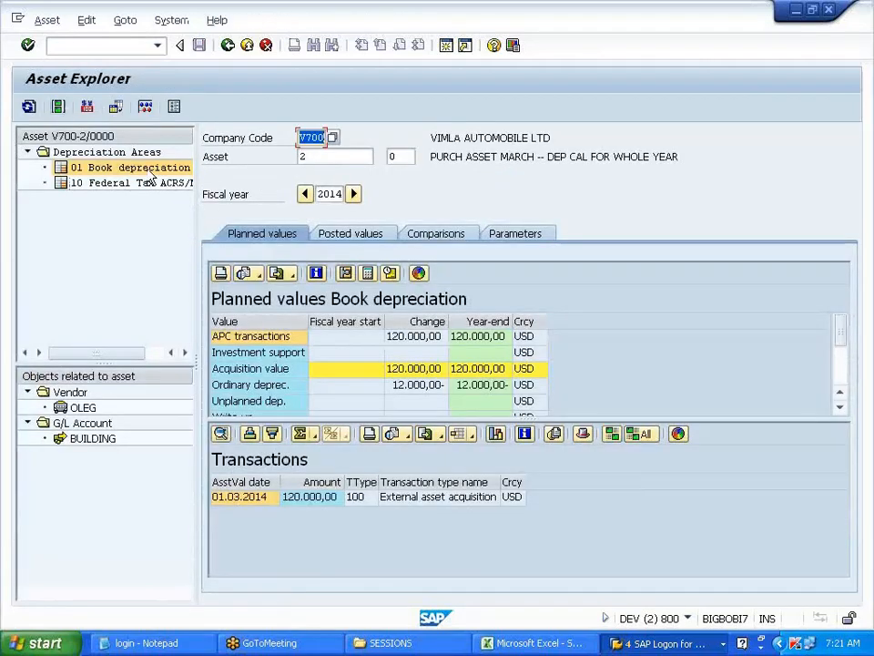
- Review asset 2's Book depreciation posted and planned monthly values, then go back
{"action": "left_click", "coordinate": [149, 173]}
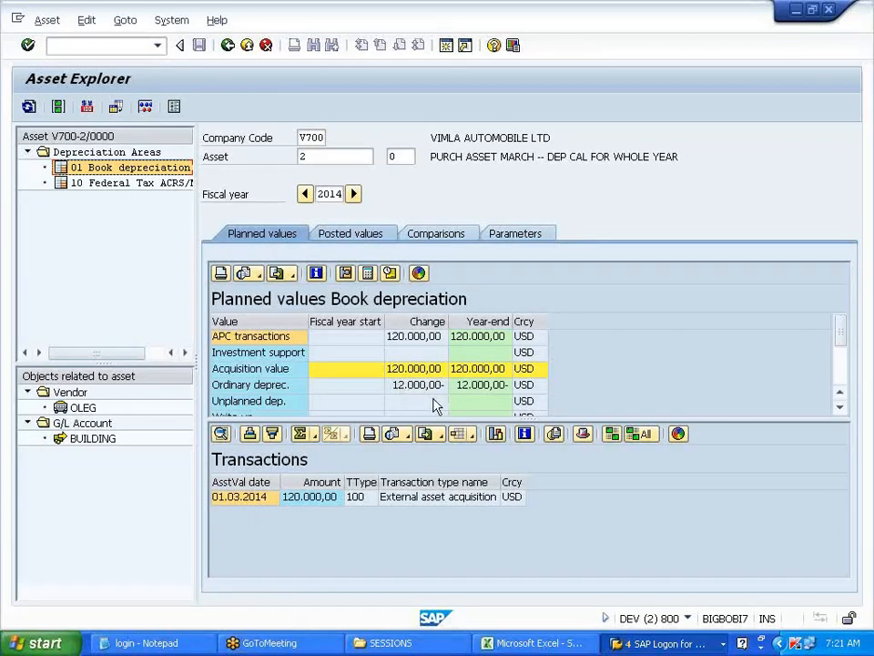
{"action": "left_click", "coordinate": [361, 239]}
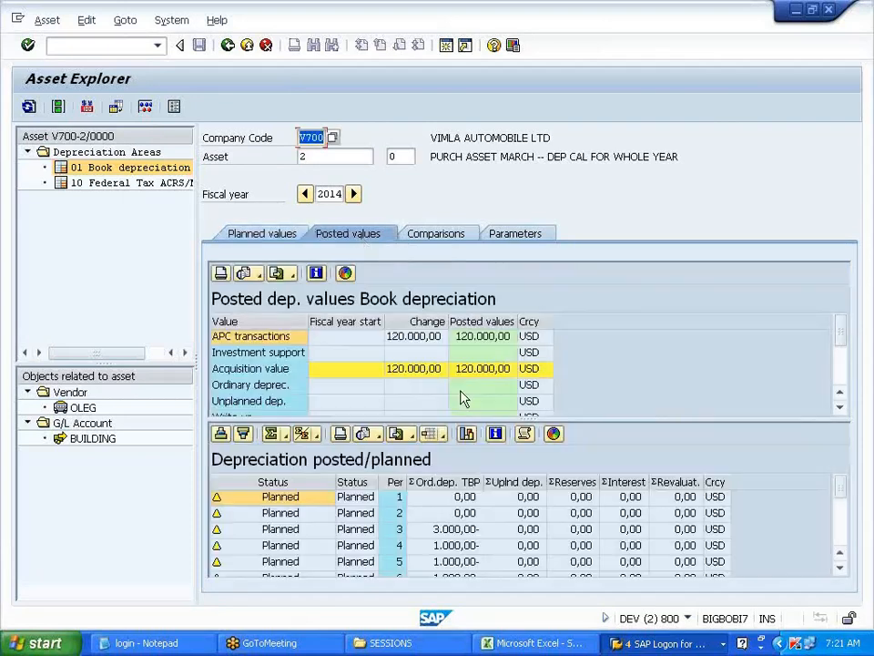
{"action": "left_click_drag", "start_coordinate": [516, 420], "coordinate": [517, 355]}
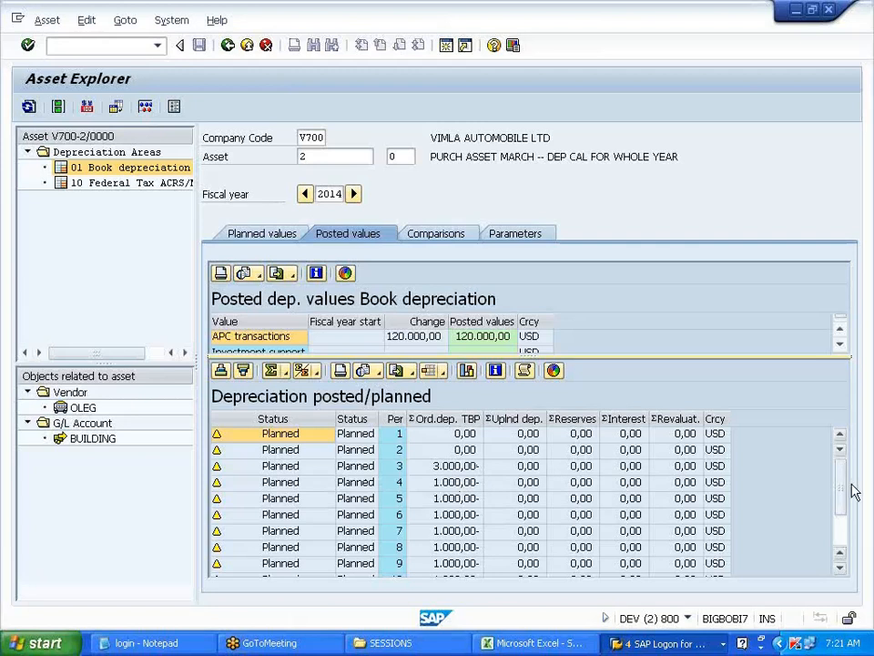
{"action": "scroll", "coordinate": [846, 542], "scroll_direction": "down", "scroll_amount": 2}
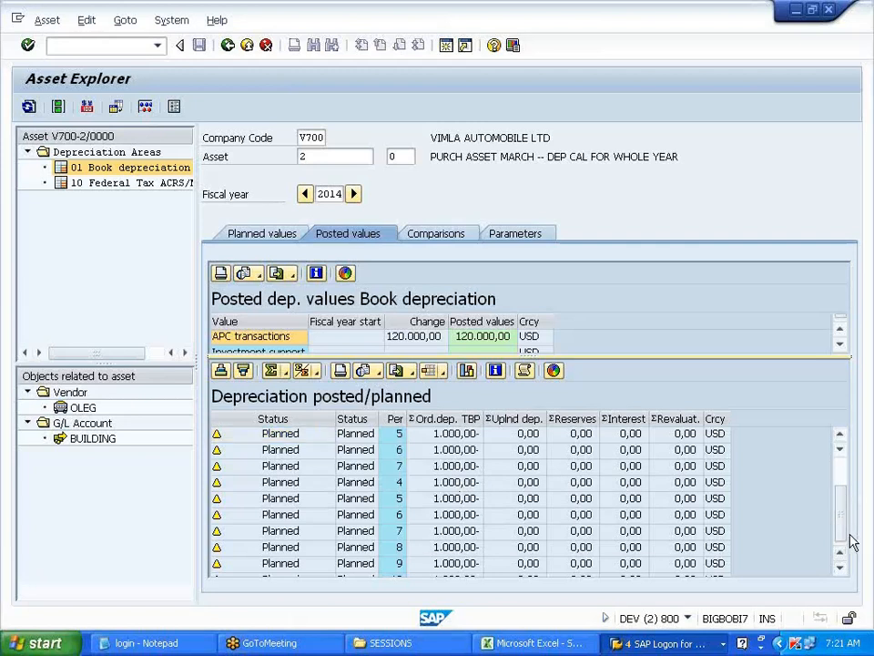
{"action": "scroll", "coordinate": [845, 483], "scroll_direction": "up", "scroll_amount": 2}
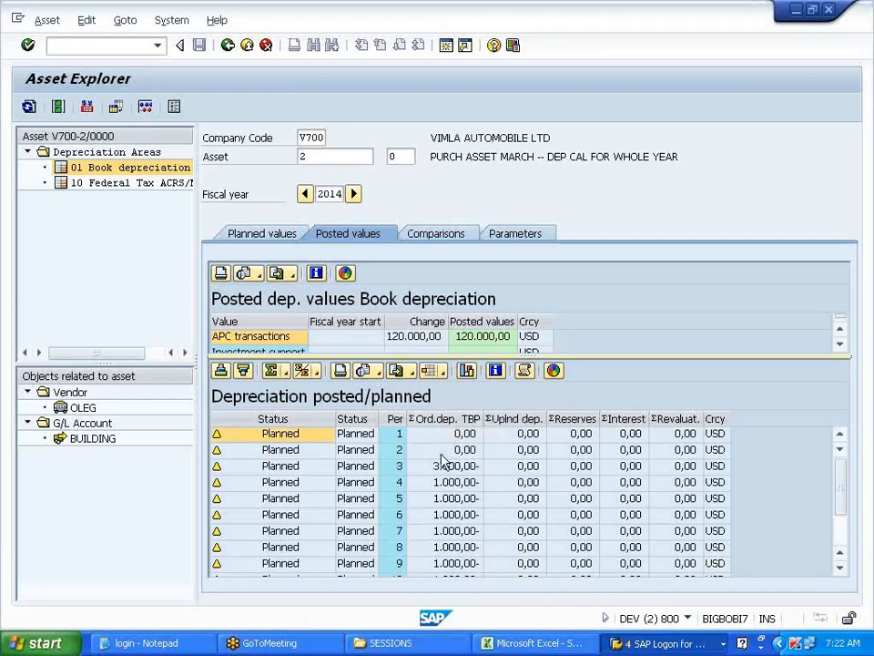
{"action": "left_click", "coordinate": [228, 45]}
- Return to Easy Access and rerun the AS02 change-asset transaction from history
{"action": "left_click", "coordinate": [227, 45]}
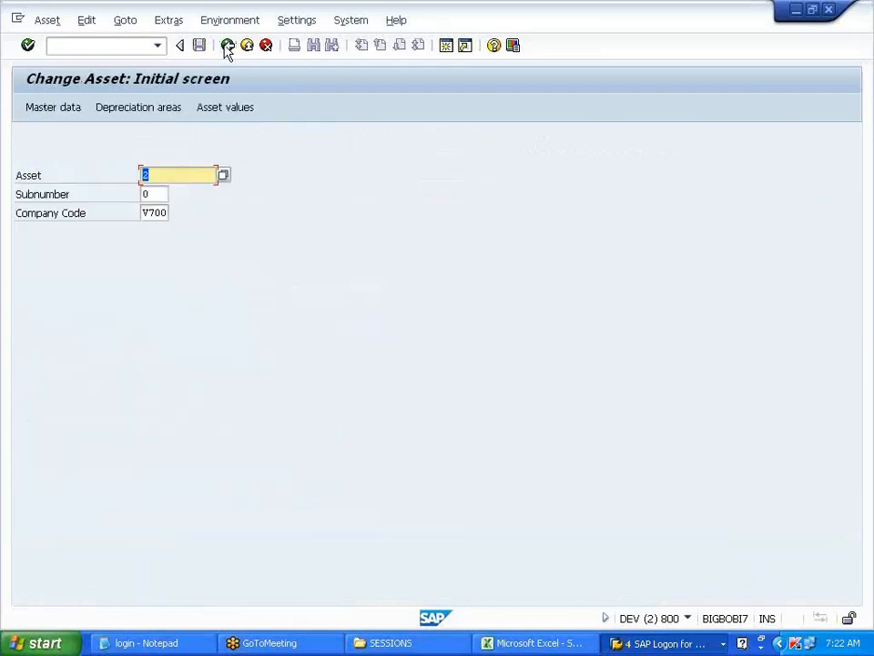
{"action": "left_click", "coordinate": [227, 45]}
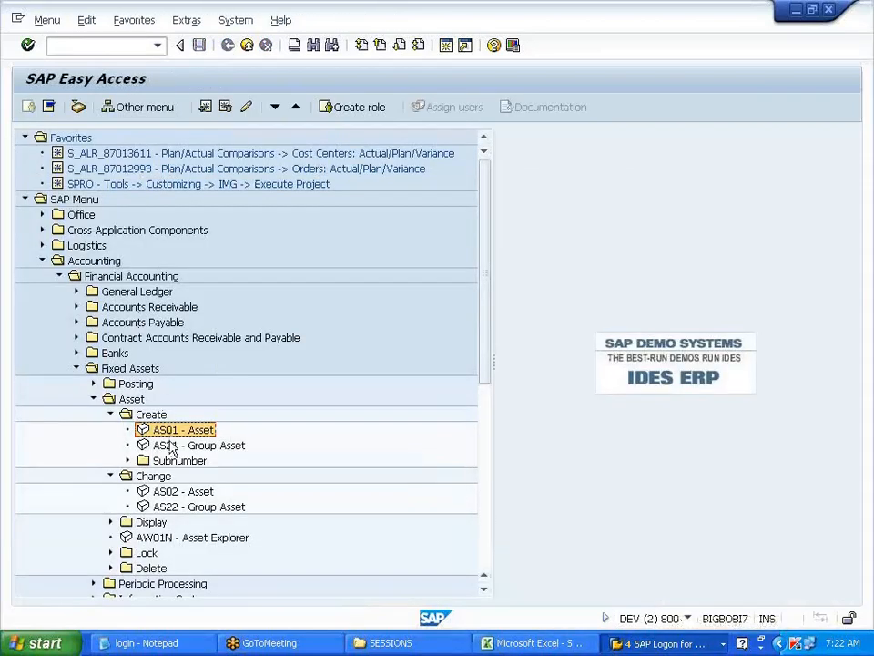
{"action": "left_click", "coordinate": [158, 47]}
{"action": "left_click", "coordinate": [118, 61]}
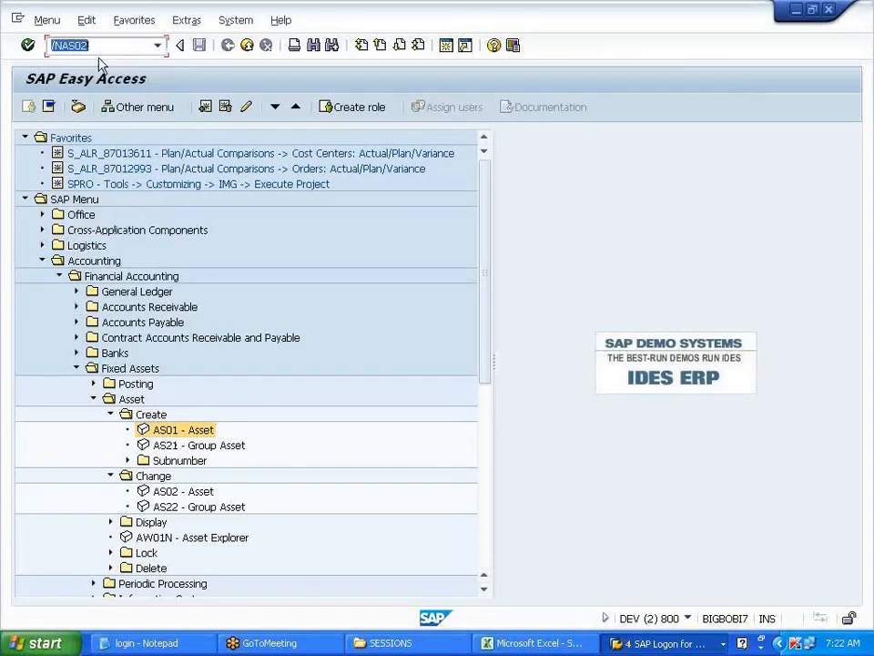
{"action": "left_click", "coordinate": [28, 46]}
- Review asset 2's posted depreciation for periods 1–9, then back out to Easy Access
{"action": "left_click", "coordinate": [212, 110]}
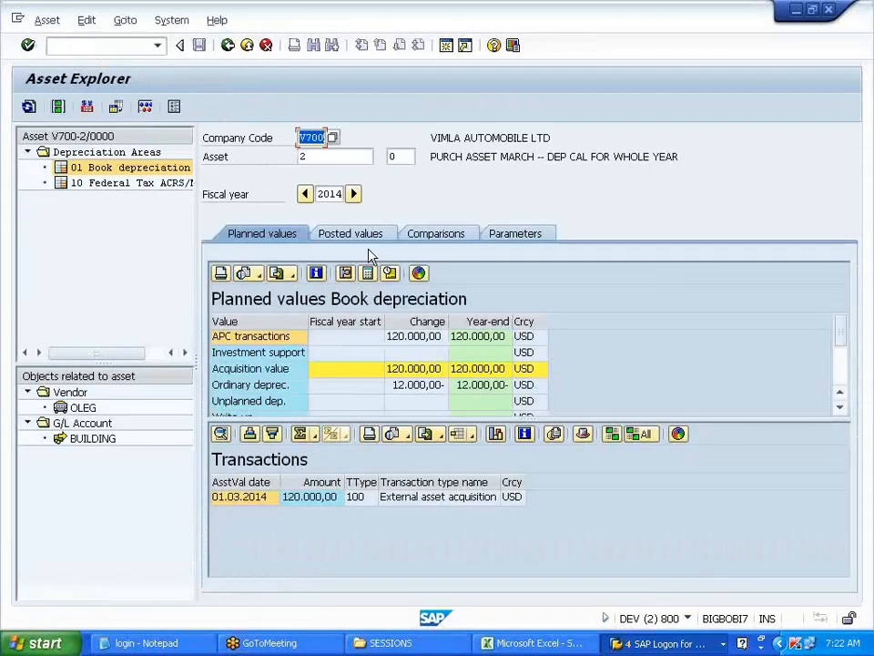
{"action": "left_click", "coordinate": [359, 235]}
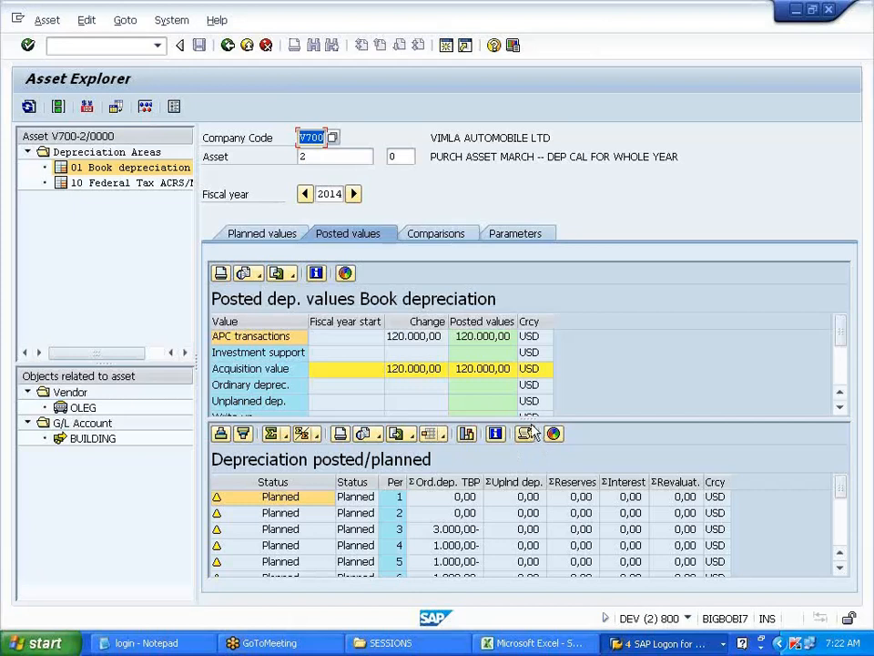
{"action": "left_click_drag", "start_coordinate": [529, 417], "coordinate": [529, 364]}
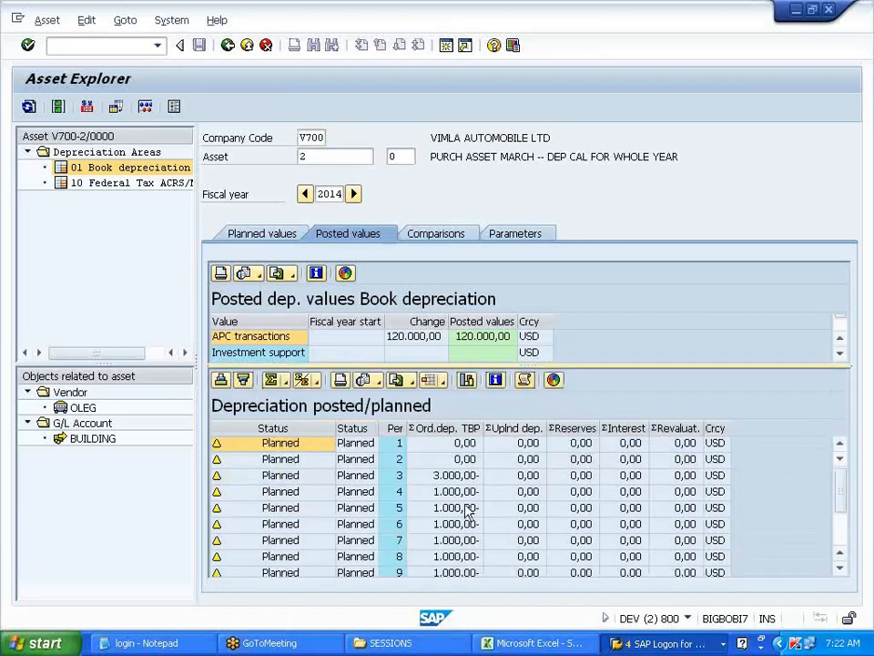
{"action": "left_click", "coordinate": [229, 47]}
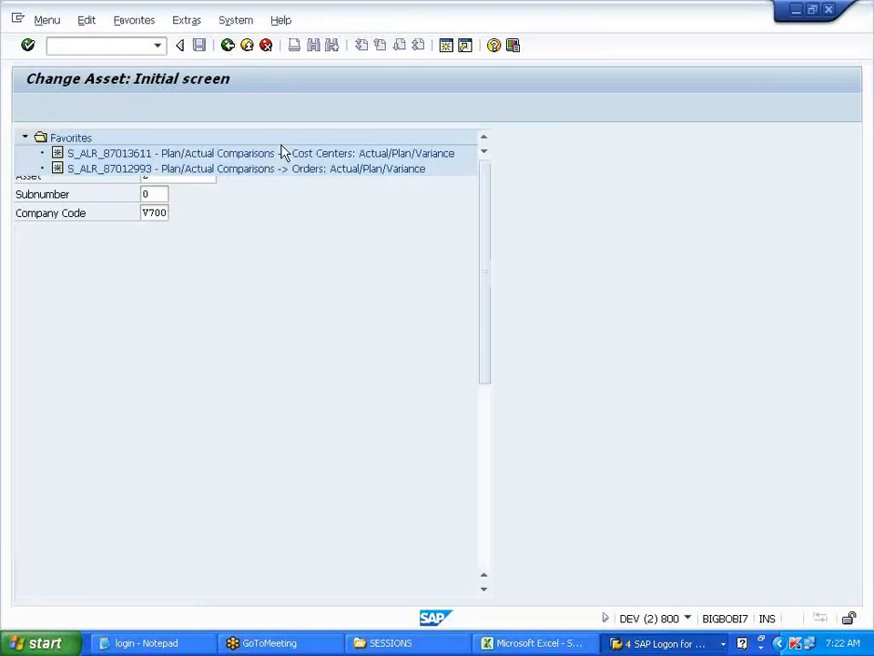
{"action": "left_click", "coordinate": [665, 643]}
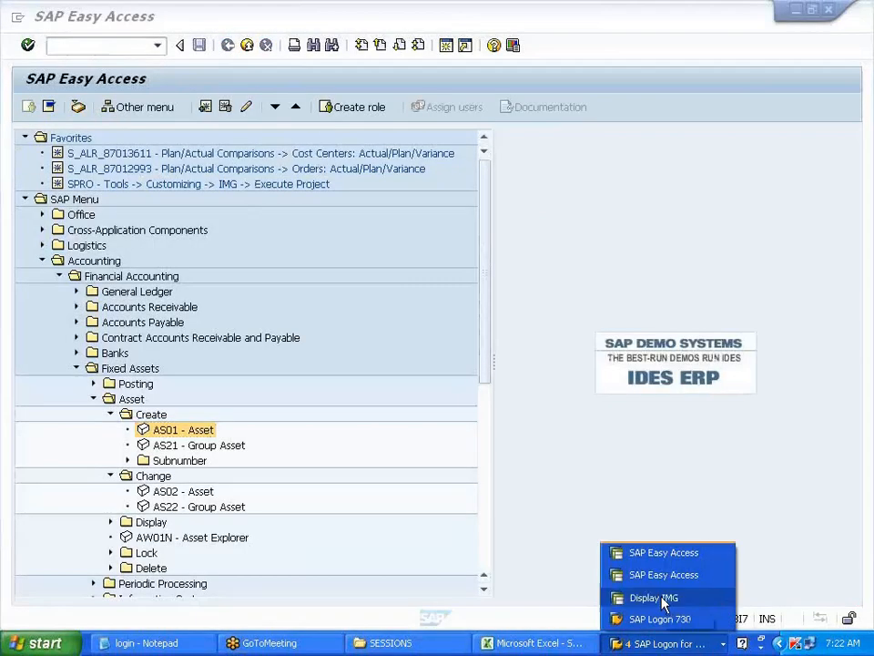
- In the IMG, read the depreciation key documentation and collapse the Depreciation branches
{"action": "left_click", "coordinate": [661, 598]}
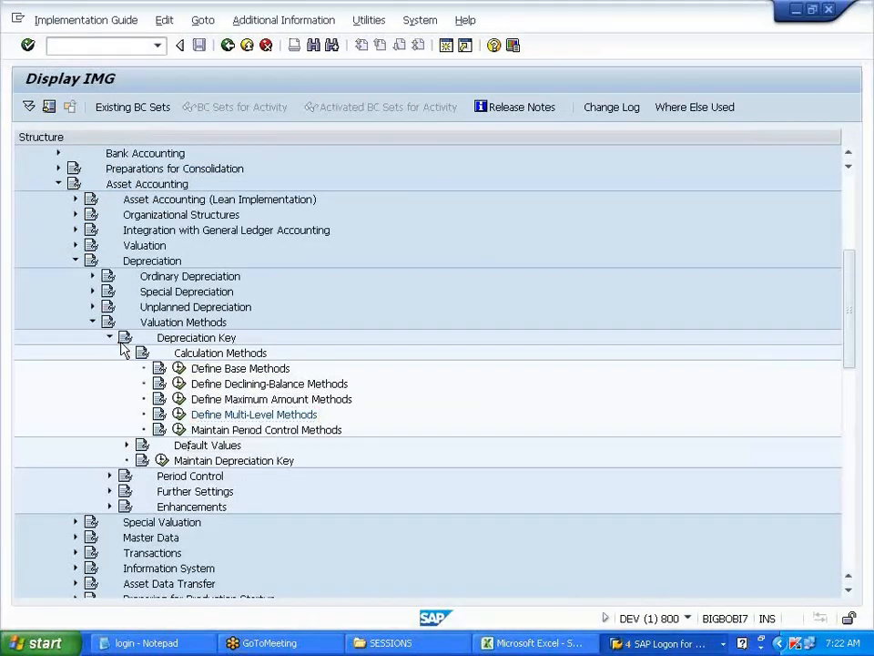
{"action": "left_click", "coordinate": [124, 337]}
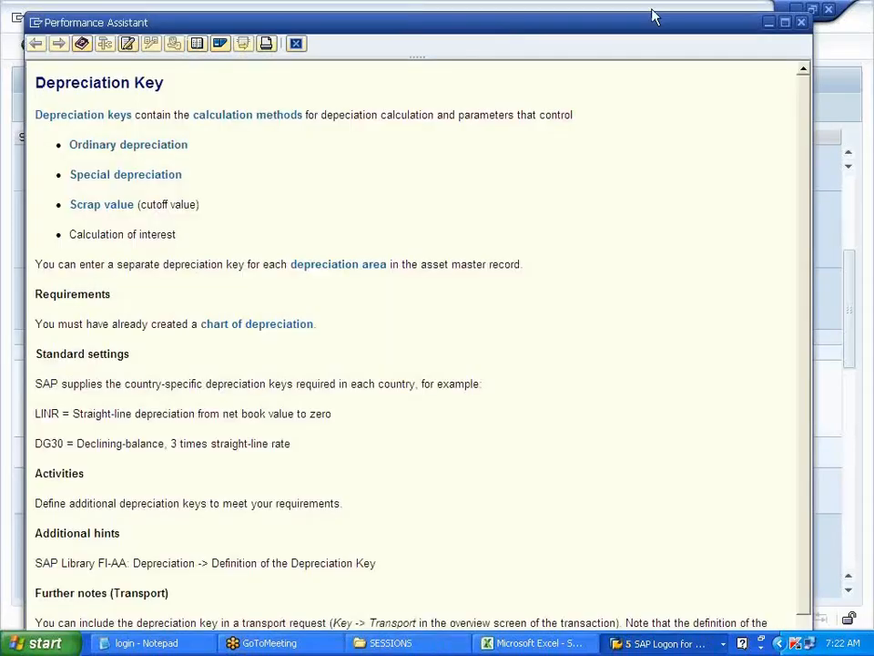
{"action": "left_click", "coordinate": [802, 22]}
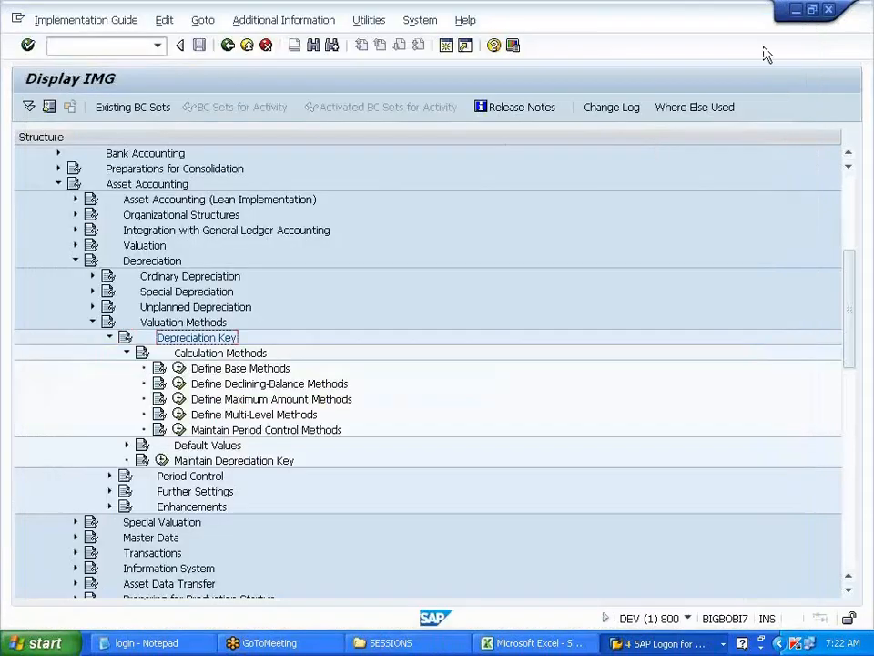
{"action": "left_click", "coordinate": [127, 355]}
{"action": "left_click", "coordinate": [110, 337]}
{"action": "left_click", "coordinate": [92, 322]}
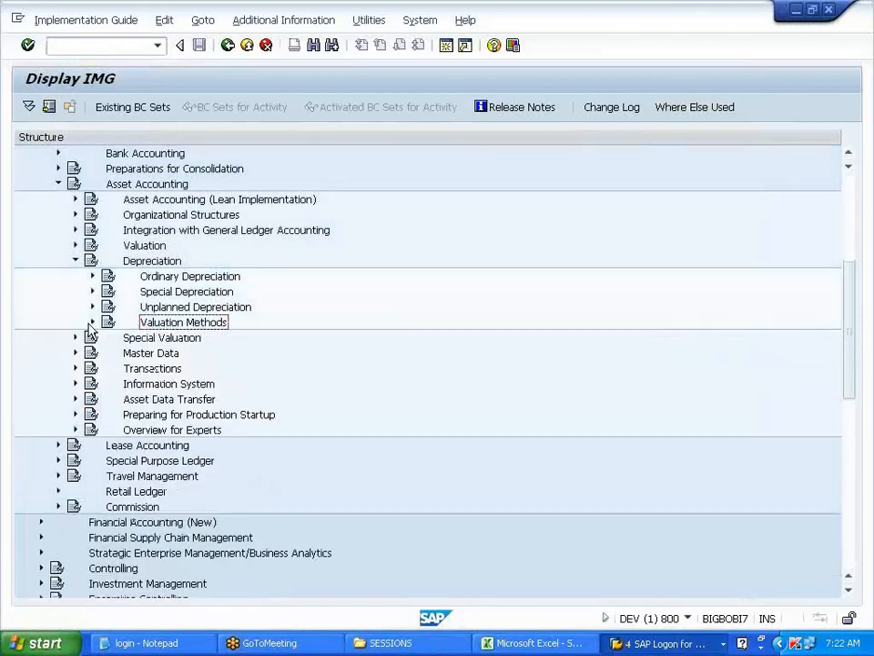
{"action": "left_click", "coordinate": [75, 260]}
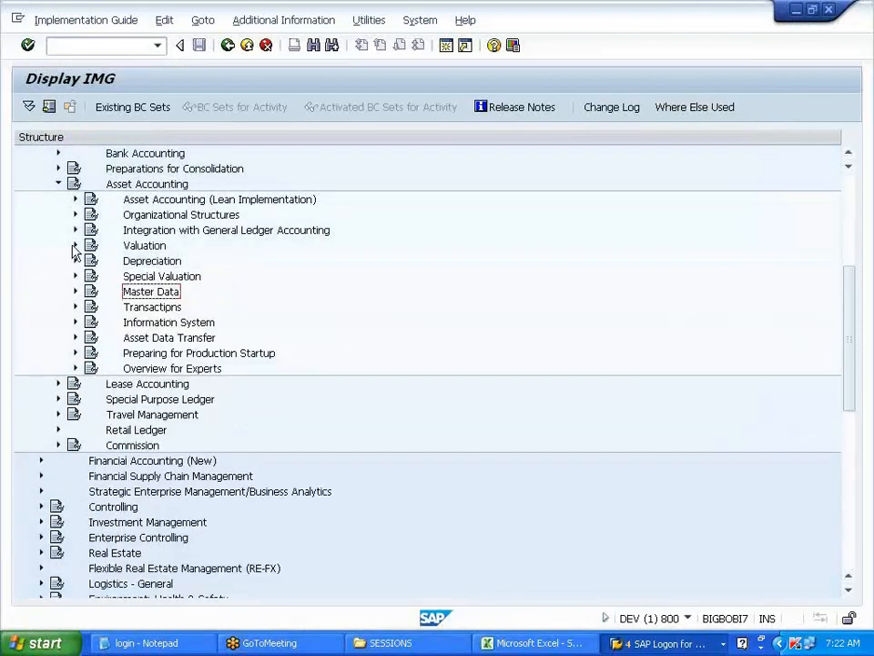
- Run Integration with General Ledger > Post Depreciation > Specify Intervals and Posting Rules
{"action": "left_click", "coordinate": [76, 230]}
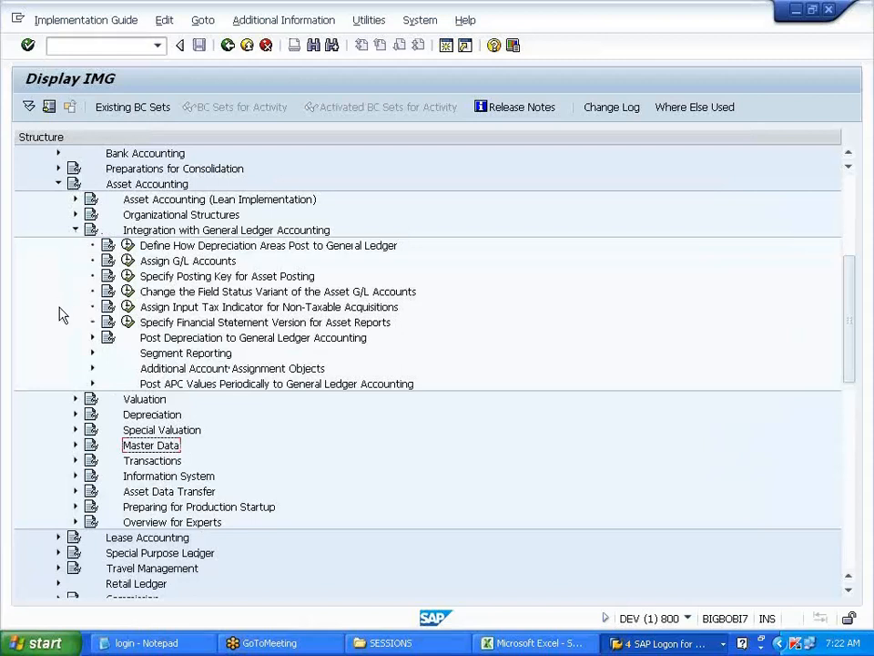
{"action": "left_click", "coordinate": [92, 337]}
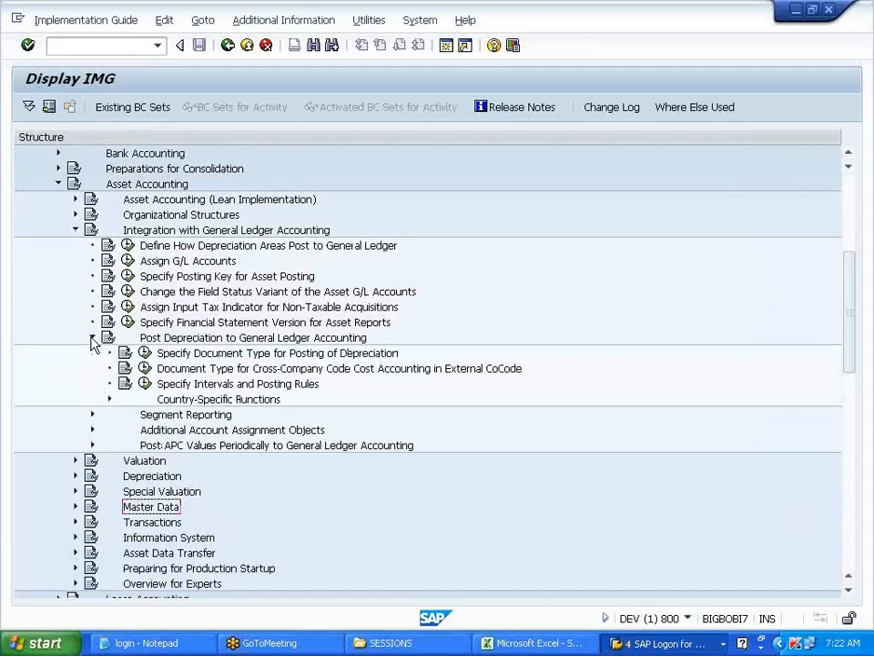
{"action": "left_click", "coordinate": [209, 384]}
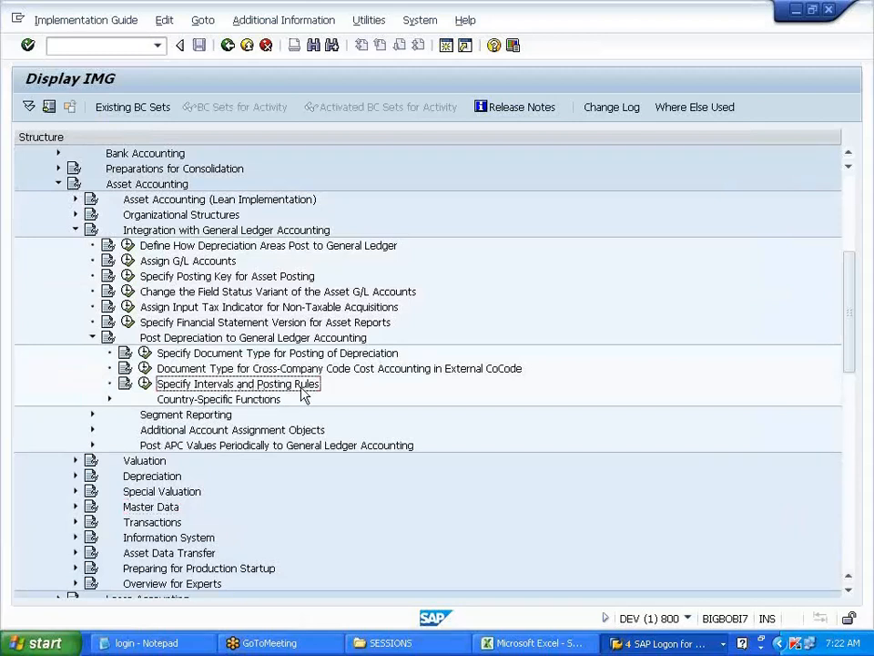
{"action": "left_click", "coordinate": [145, 384]}
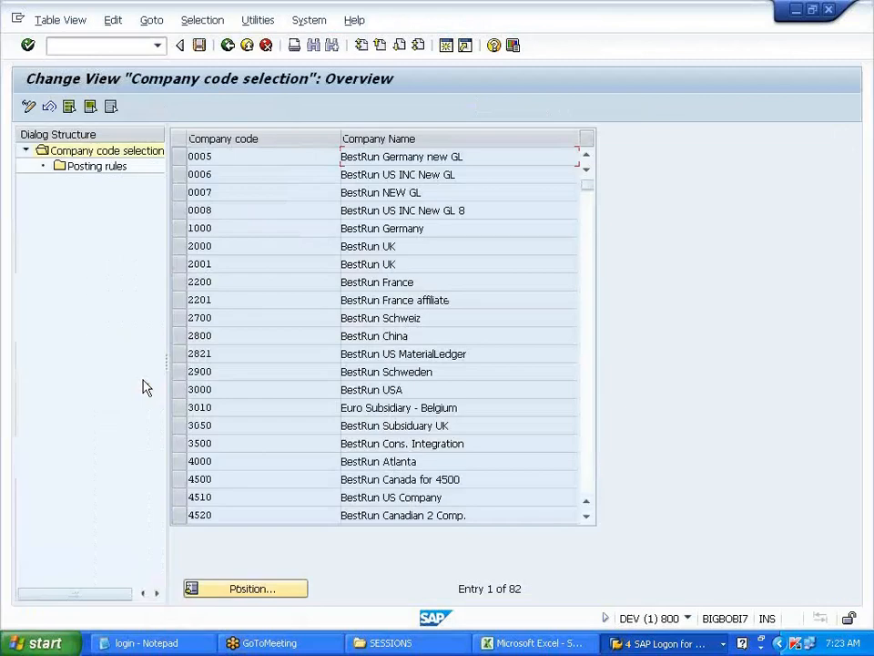
- Position the company code list on V700 and open its posting rules
{"action": "left_click", "coordinate": [248, 588]}
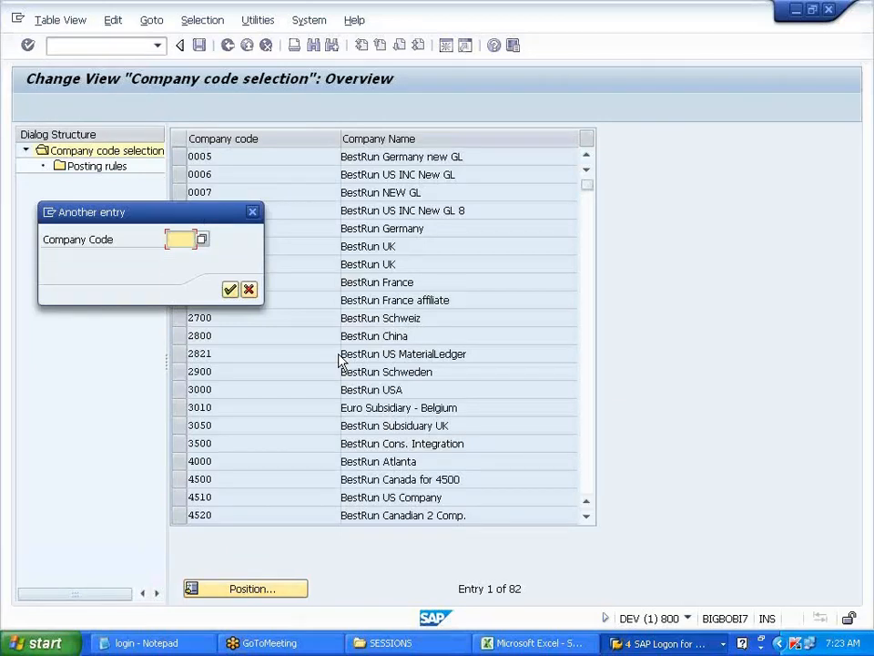
{"action": "type", "text": "V700"}
{"action": "key", "text": "Return"}
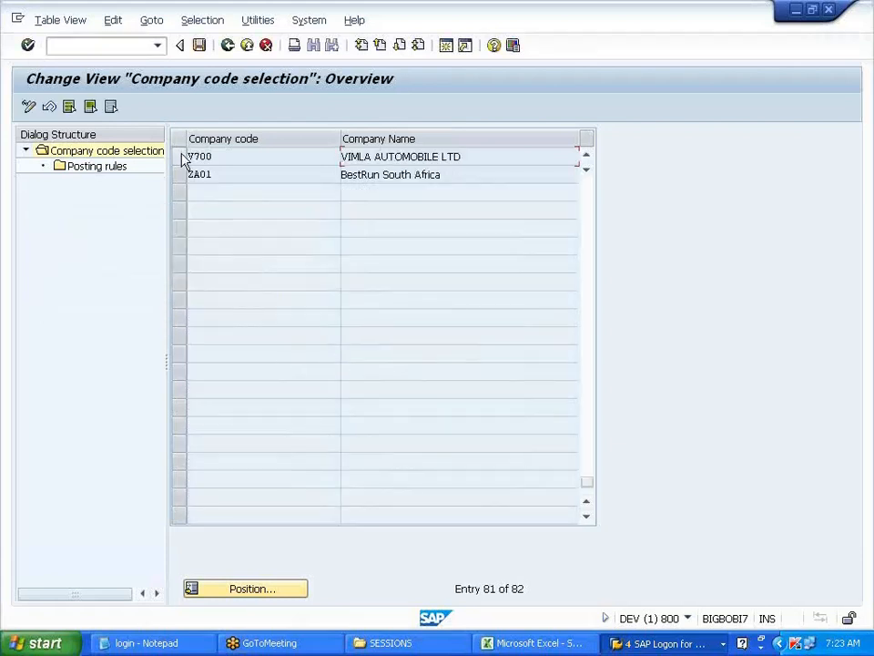
{"action": "left_click", "coordinate": [179, 157]}
{"action": "double_click", "coordinate": [116, 168]}
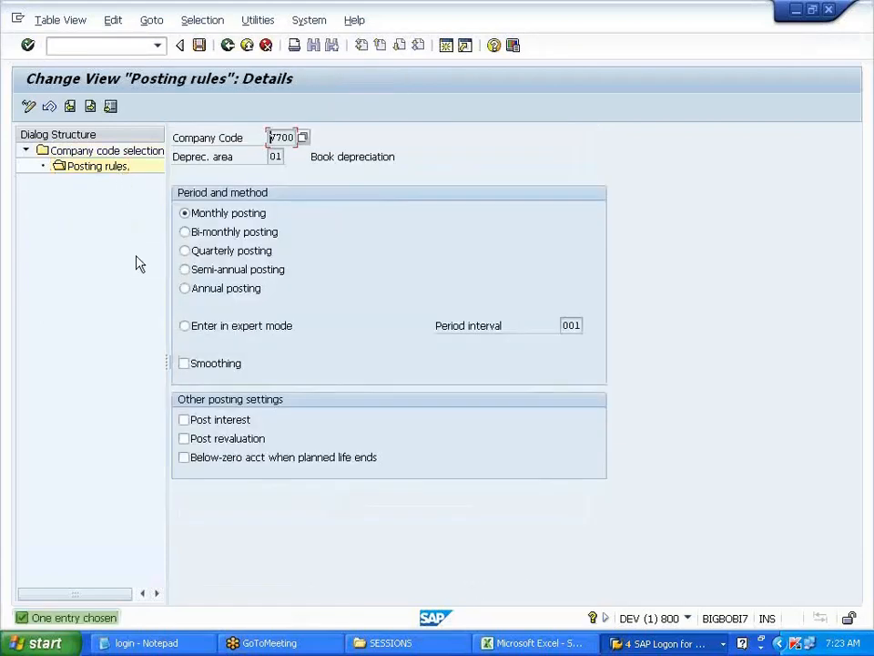
- Tick Smoothing for book depreciation, save under request DEVK900069, and go back
{"action": "left_click", "coordinate": [210, 369]}
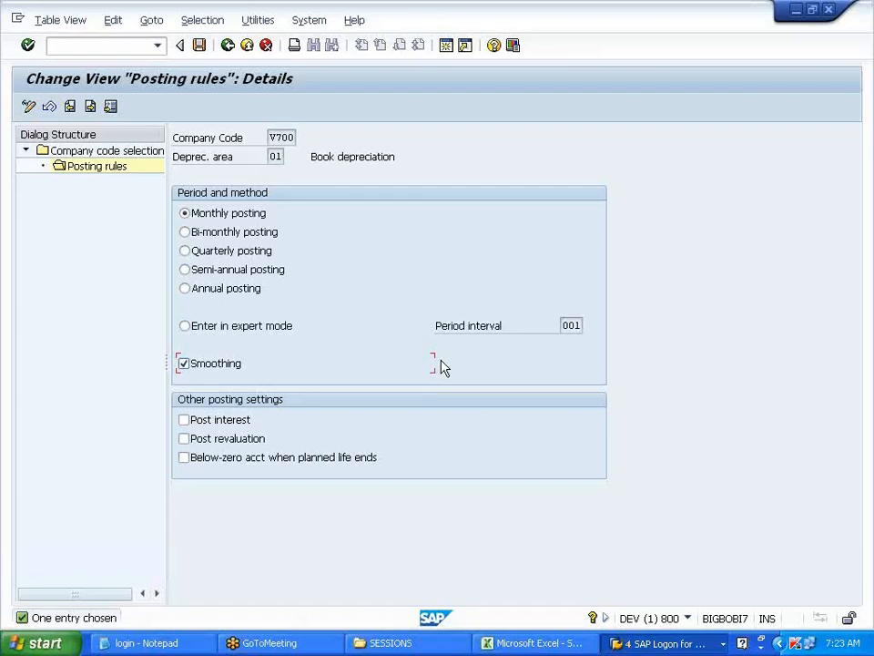
{"action": "left_click", "coordinate": [200, 45]}
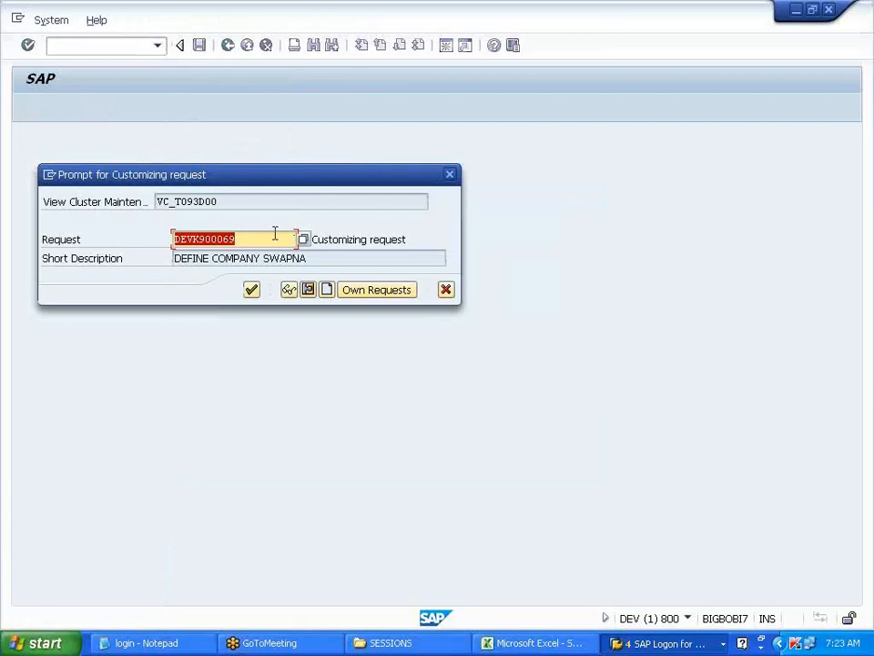
{"action": "left_click", "coordinate": [252, 295]}
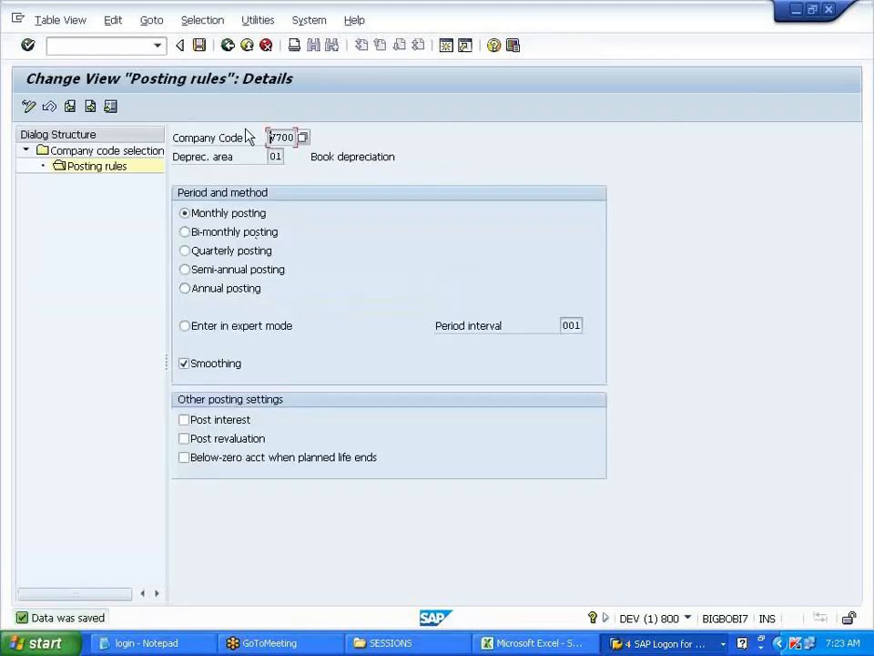
{"action": "left_click", "coordinate": [227, 45]}
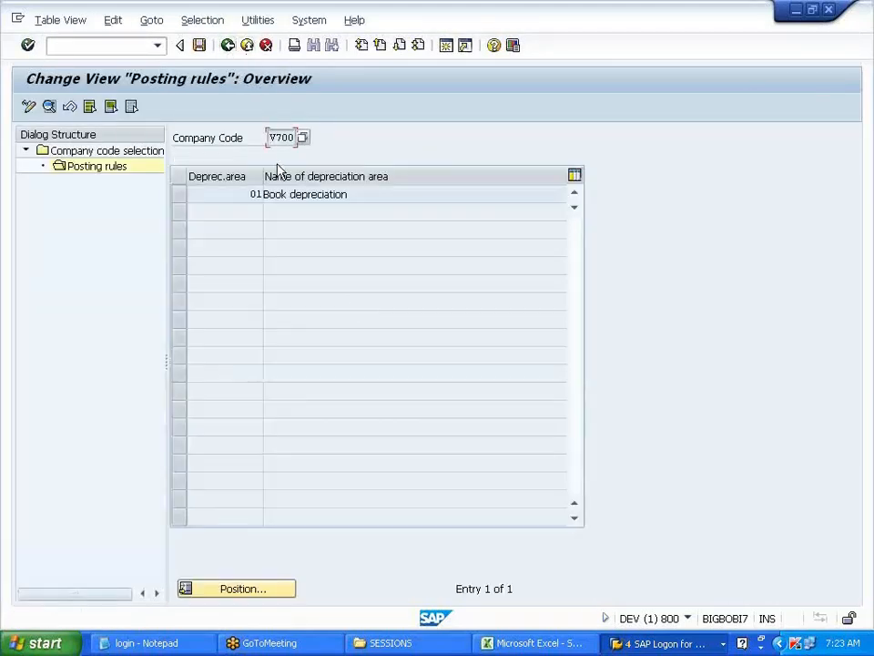
{"action": "key", "text": "F3"}
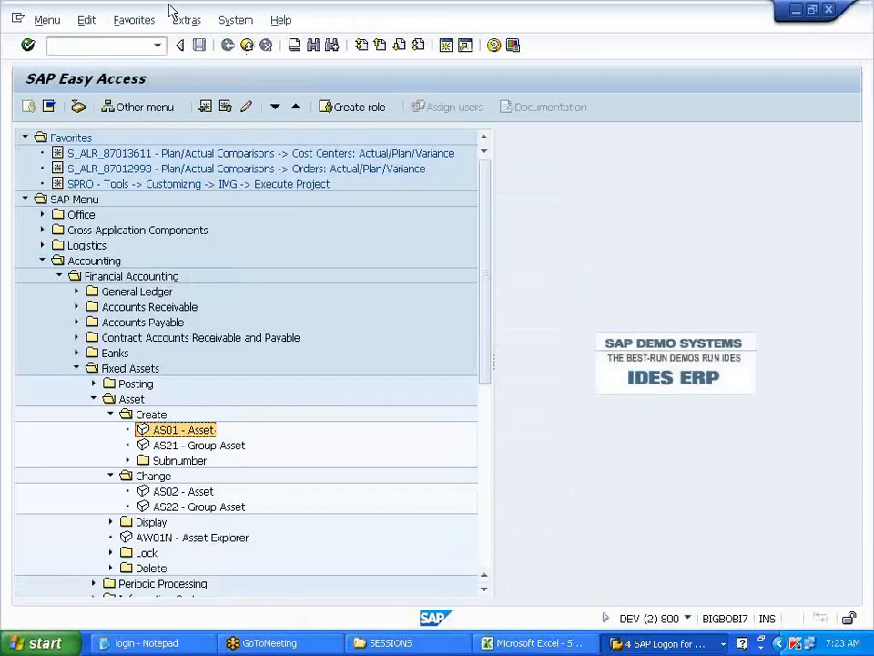
- Rerun /NAS02 from history and open asset 2's values in Asset Explorer
{"action": "left_click", "coordinate": [158, 47]}
{"action": "left_click", "coordinate": [133, 63]}
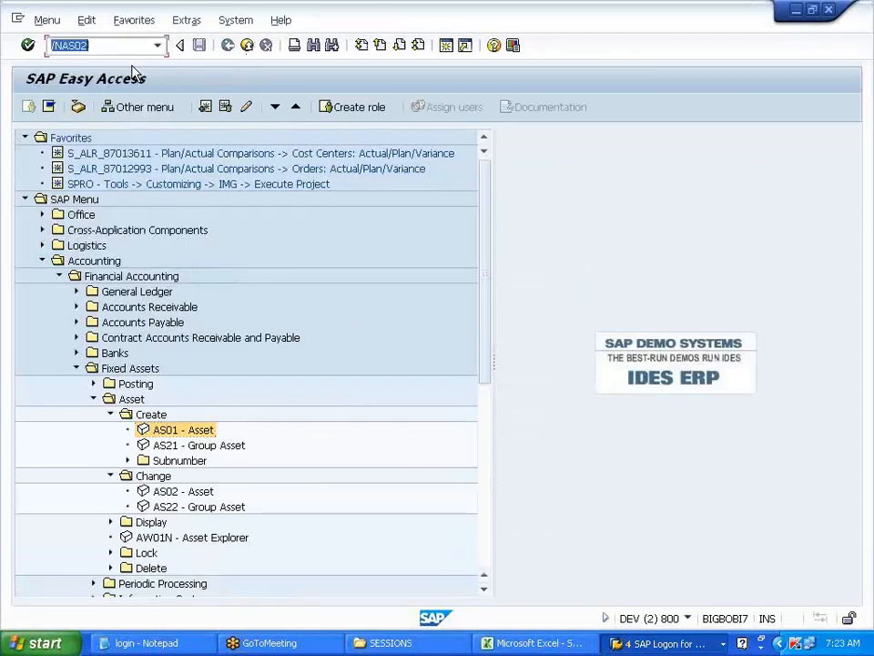
{"action": "key", "text": "Return"}
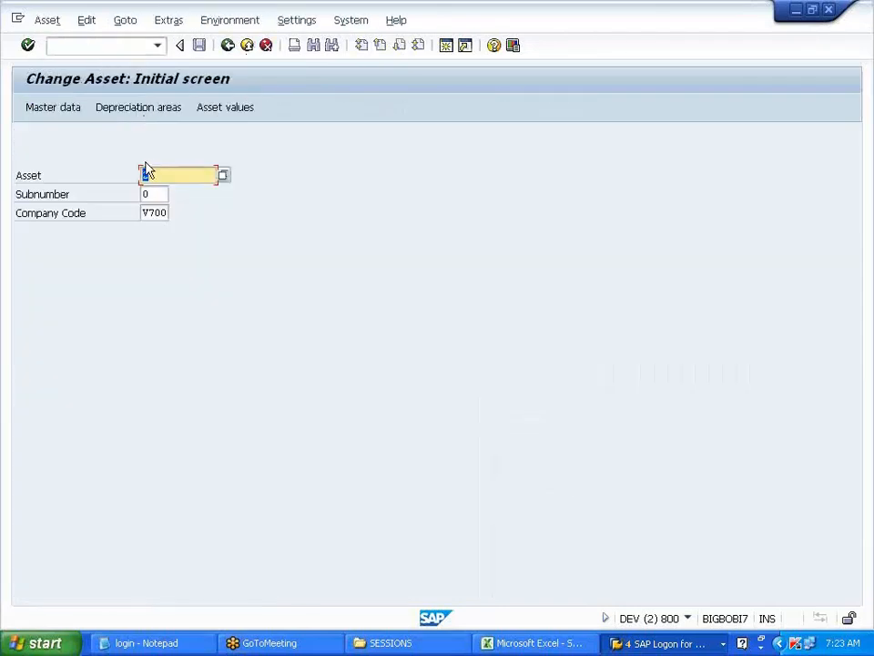
{"action": "left_click", "coordinate": [223, 108]}
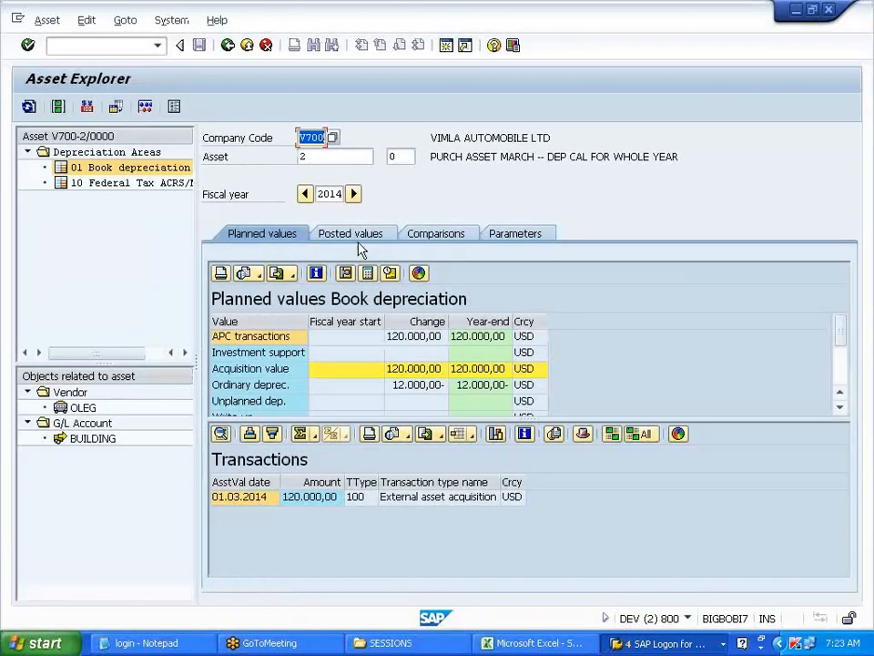
- Check posted values showing 1.000,00 planned per period, then return to the posting rules session
{"action": "left_click", "coordinate": [357, 242]}
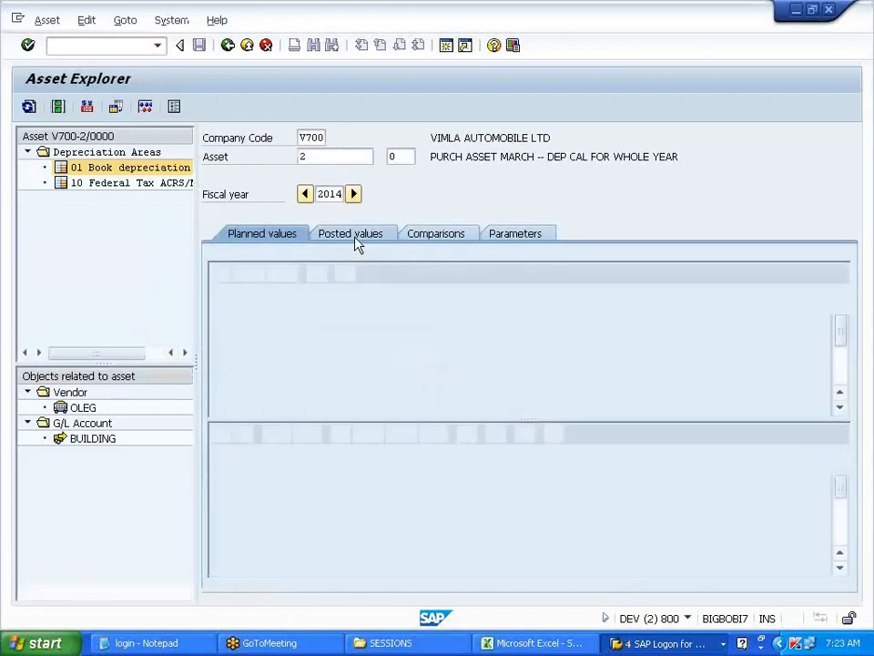
{"action": "left_click_drag", "start_coordinate": [537, 418], "coordinate": [550, 344]}
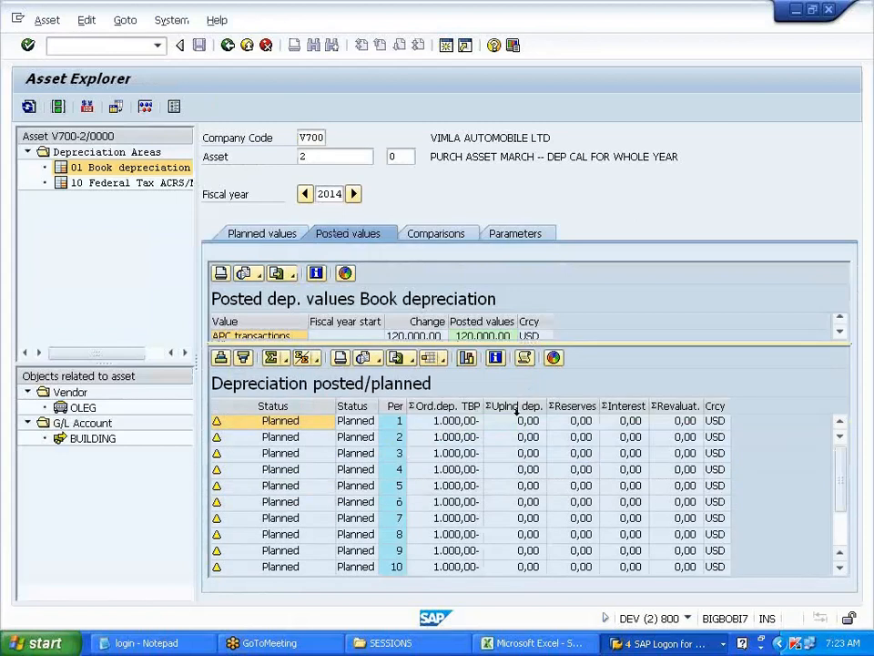
{"action": "left_click", "coordinate": [466, 458]}
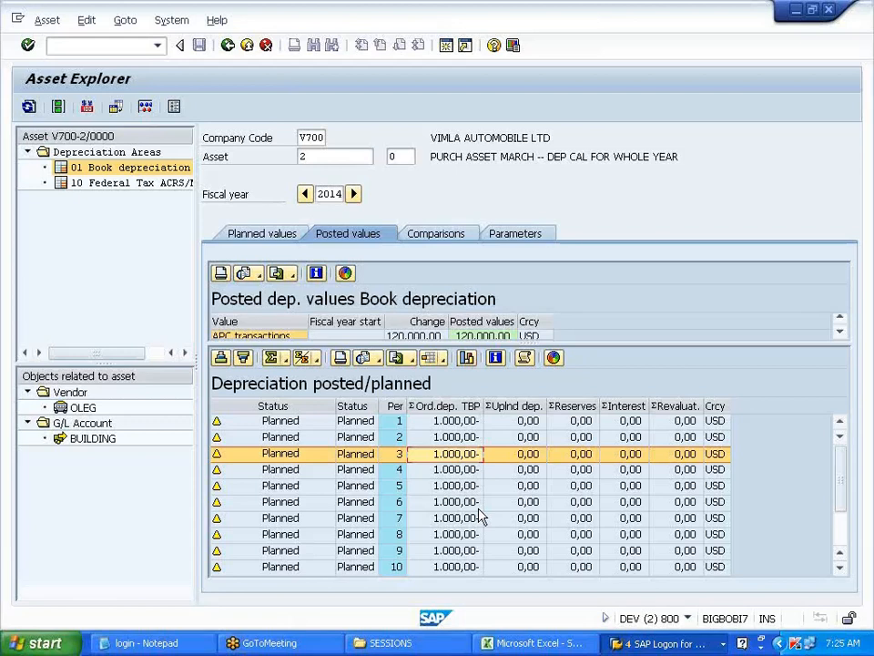
{"action": "left_click", "coordinate": [228, 46]}
{"action": "key", "text": "alt+Tab"}
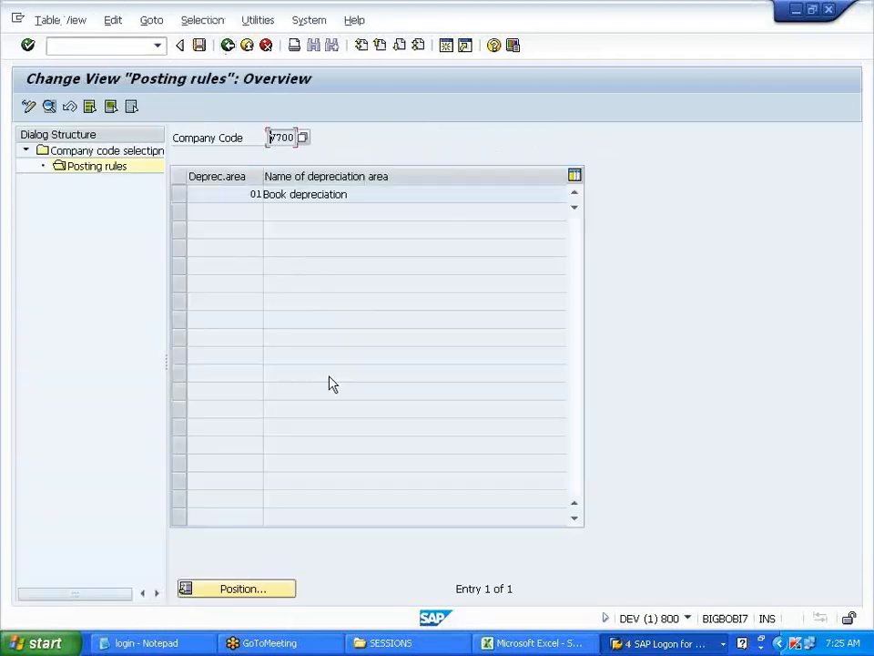
- Untick Smoothing for V700 area 01 Book depreciation and reopen asset 2's values in the other session
{"action": "left_click", "coordinate": [178, 194]}
{"action": "double_click", "coordinate": [116, 170]}
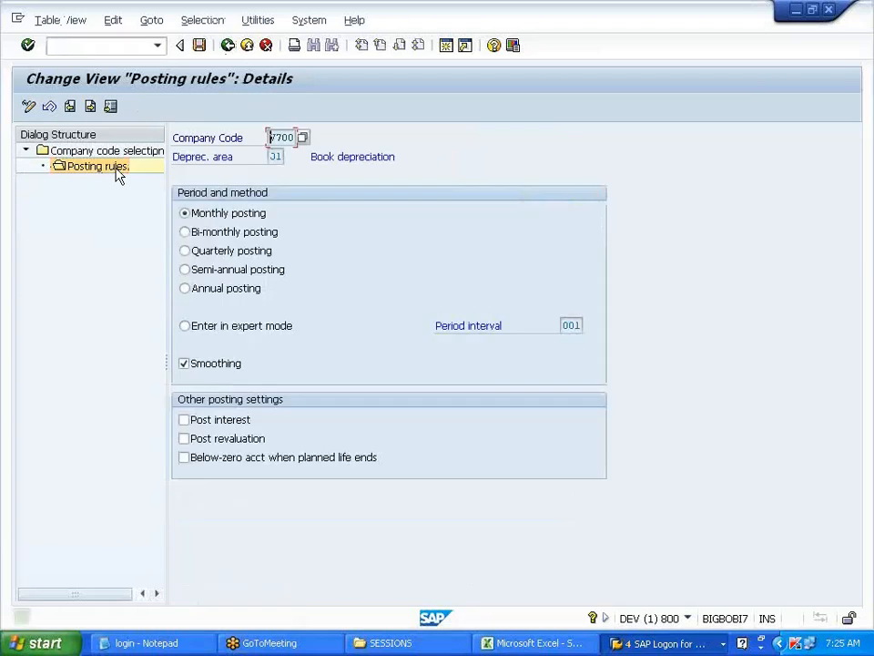
{"action": "left_click", "coordinate": [217, 366]}
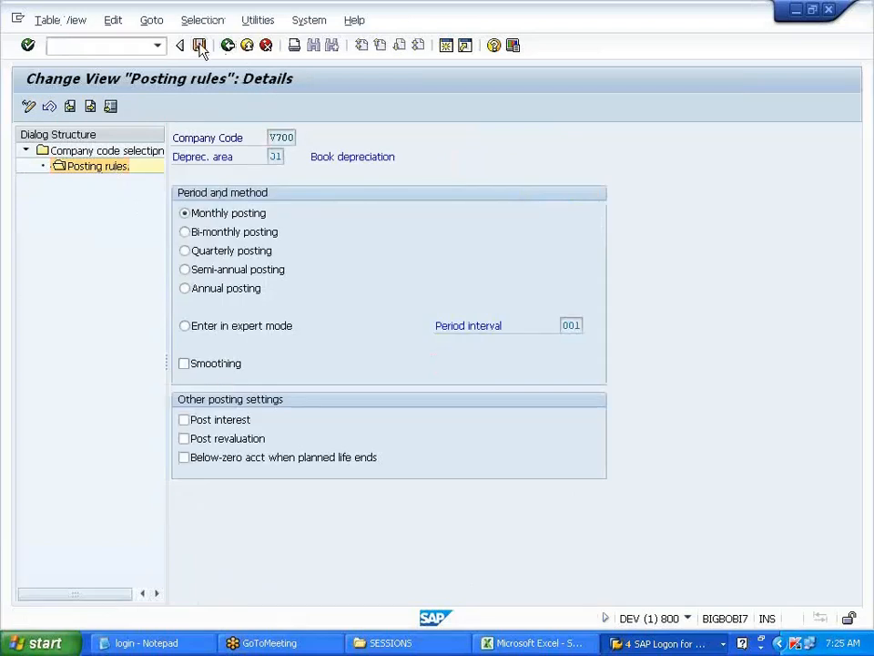
{"action": "key", "text": "alt+Tab"}
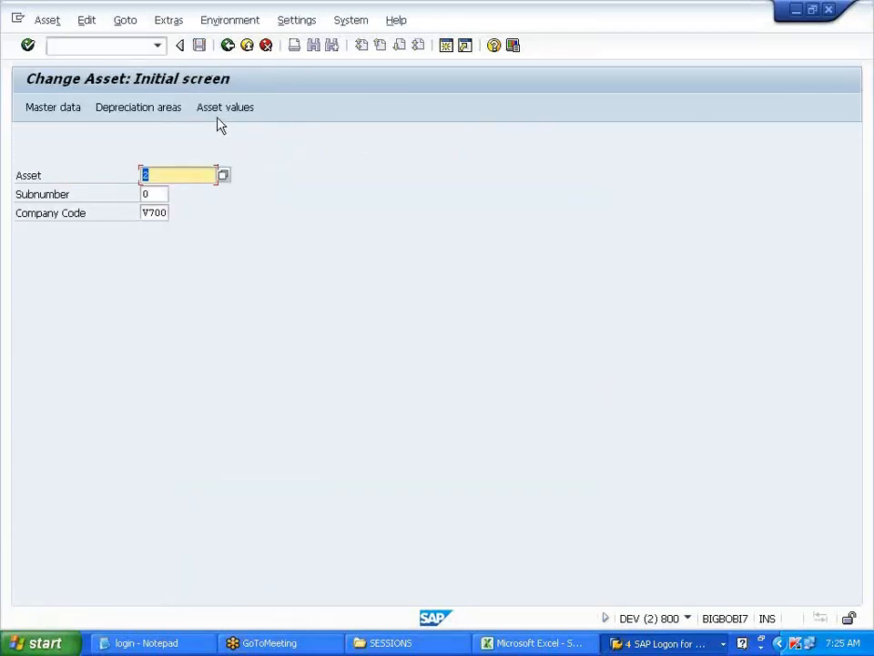
{"action": "left_click", "coordinate": [219, 113]}
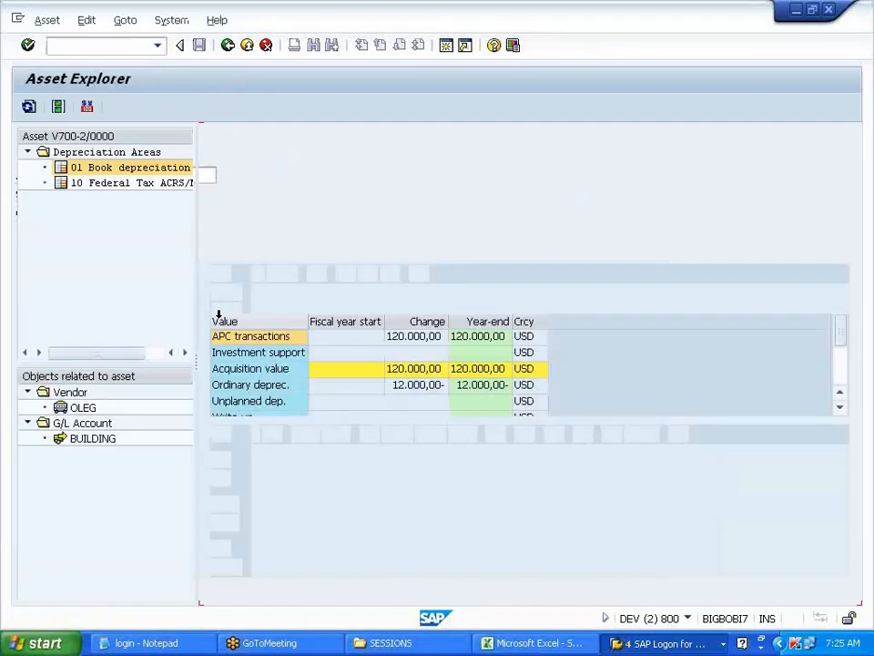
- Verify periods 1–2 at zero and a 3.000,00 catch-up in period 3, then exit to Excel
{"action": "left_click", "coordinate": [353, 233]}
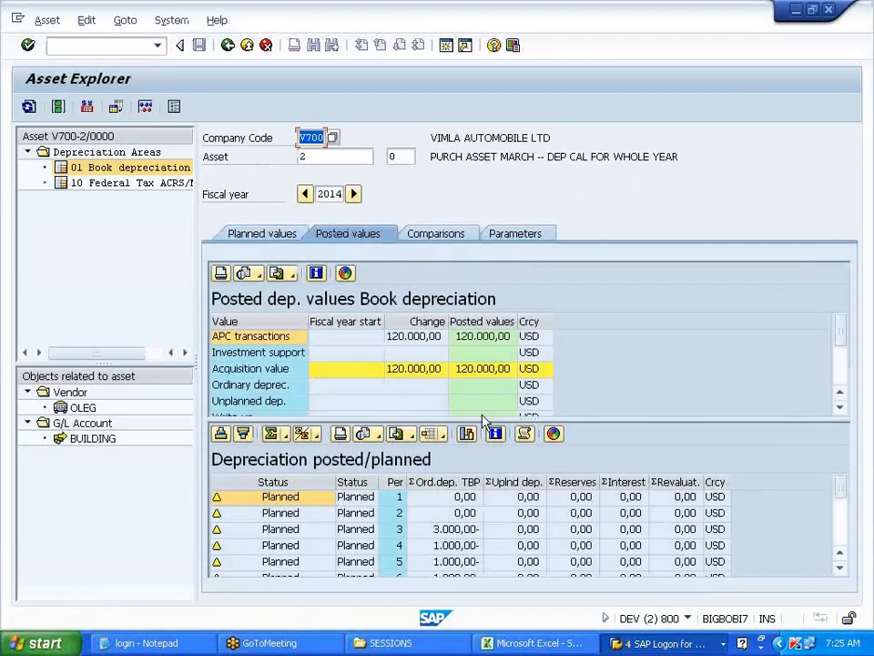
{"action": "left_click", "coordinate": [460, 534]}
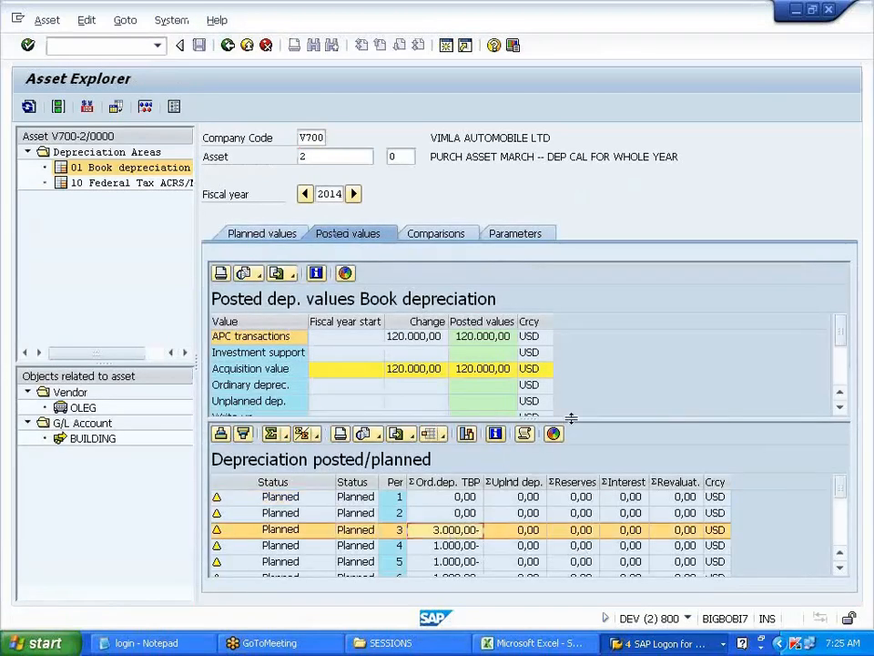
{"action": "left_click_drag", "start_coordinate": [571, 418], "coordinate": [592, 361]}
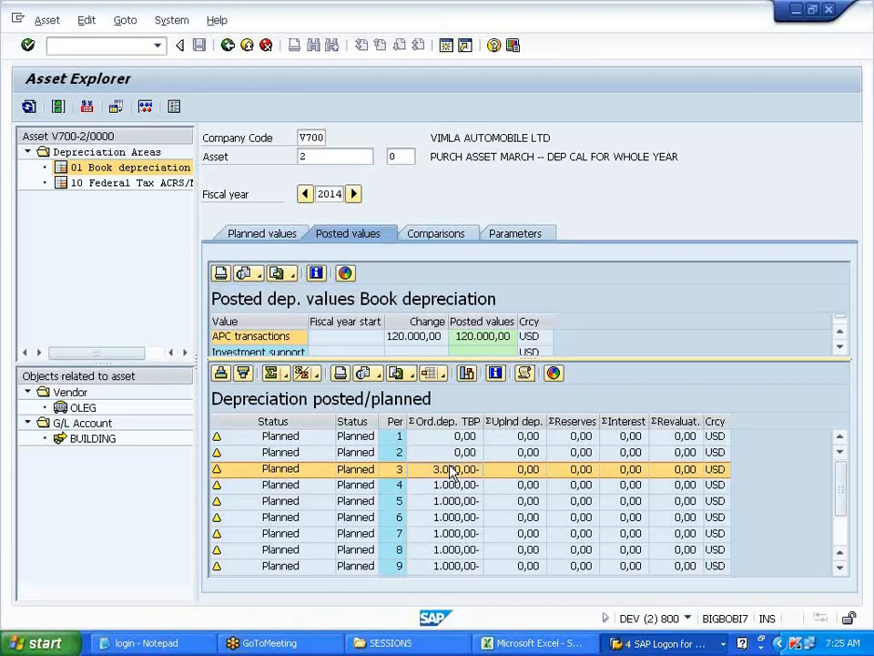
{"action": "left_click", "coordinate": [229, 49]}
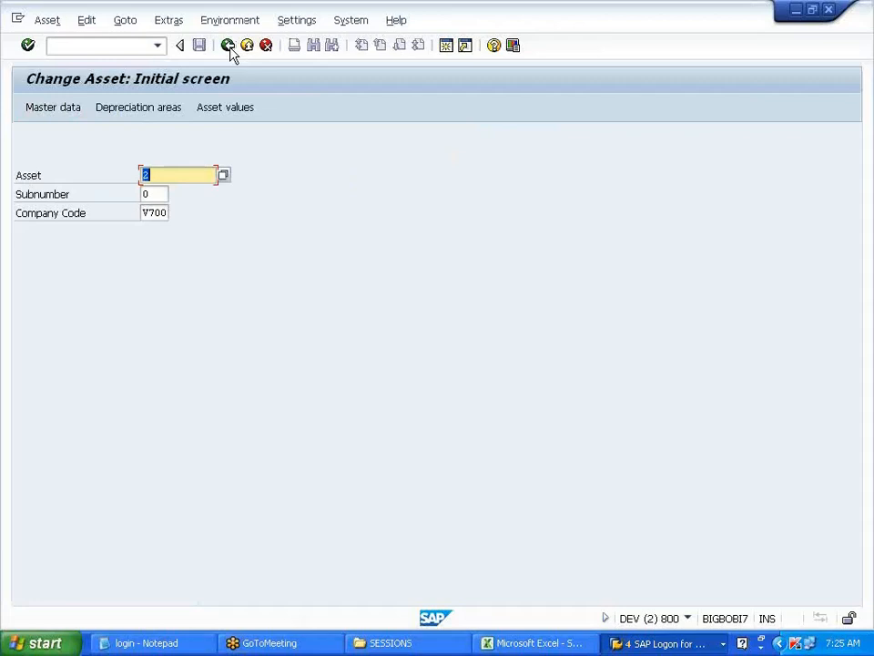
{"action": "left_click", "coordinate": [230, 50]}
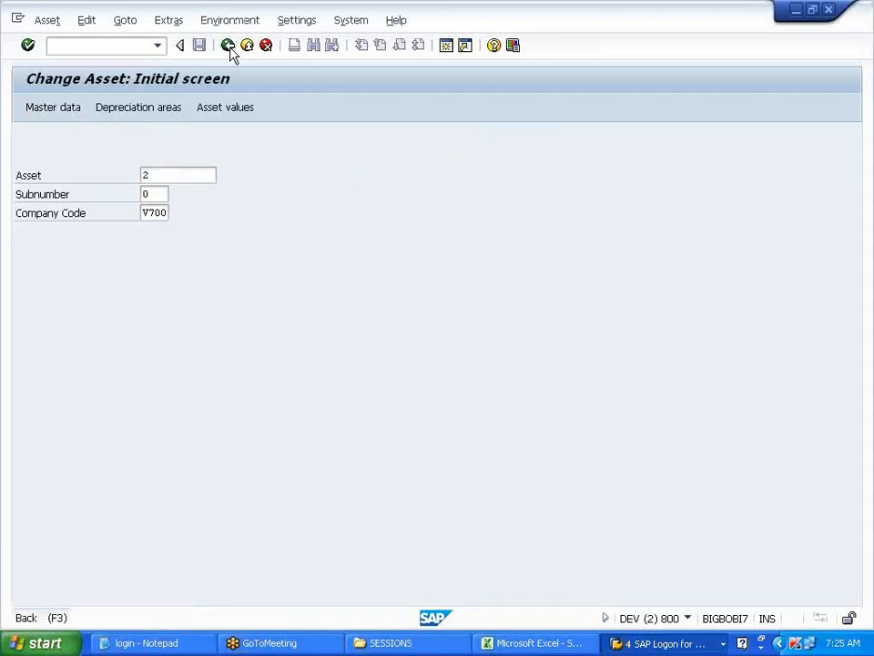
{"action": "left_click", "coordinate": [557, 642]}
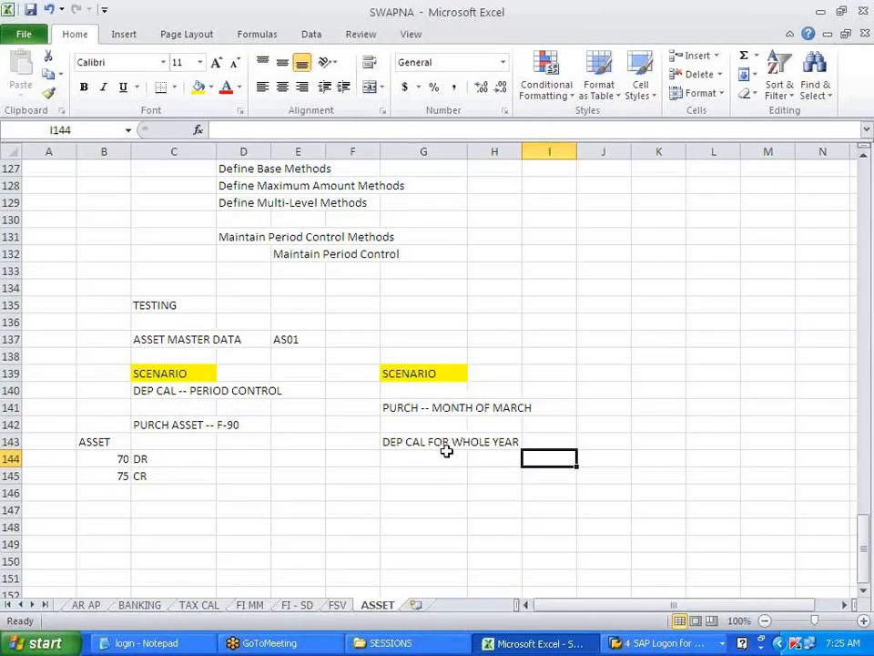
- Enter SCENARIO in K139 and widen column K to fit it
{"action": "left_click", "coordinate": [641, 375]}
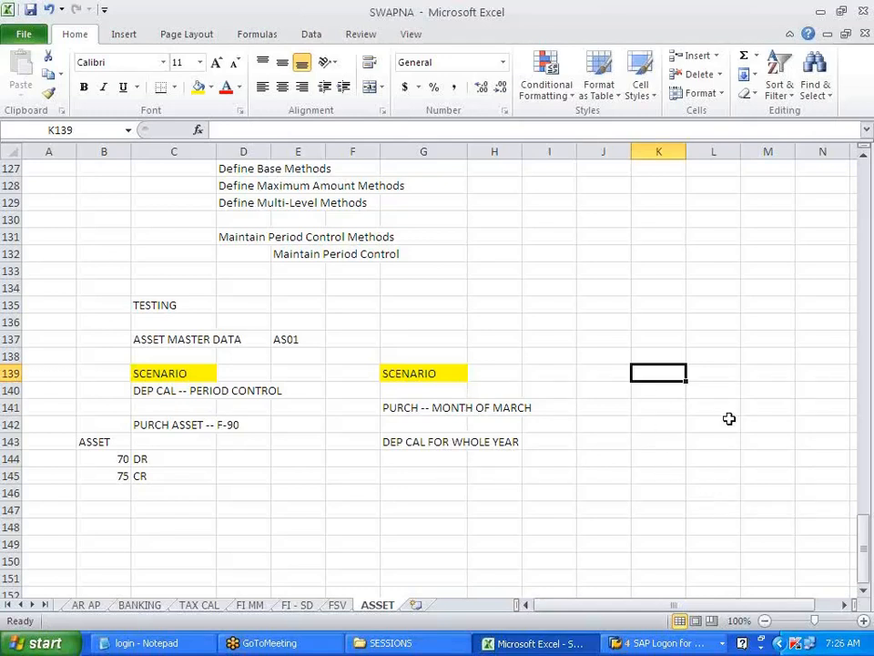
{"action": "type", "text": "SCENARIO"}
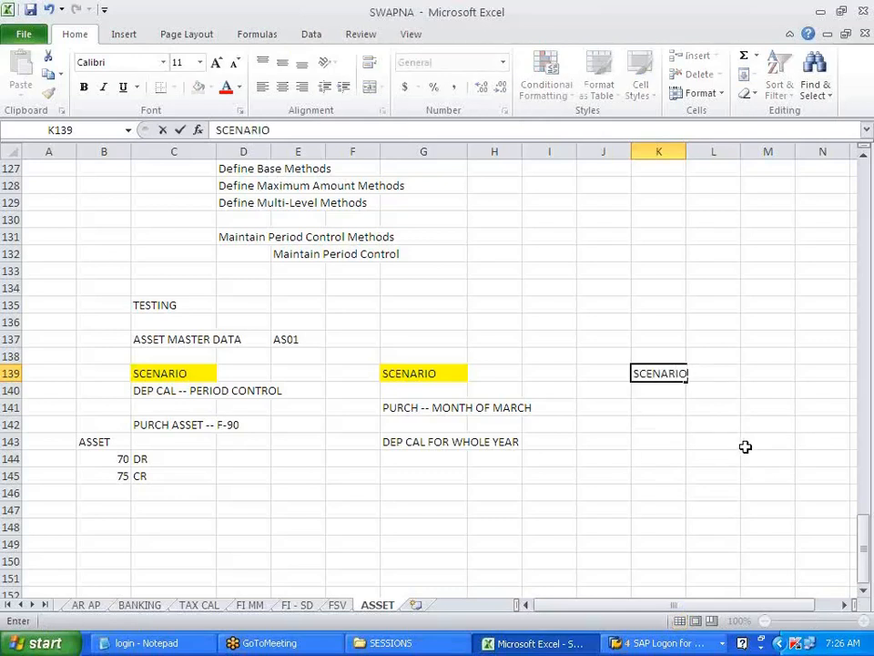
{"action": "left_click", "coordinate": [745, 446]}
{"action": "left_click", "coordinate": [658, 373]}
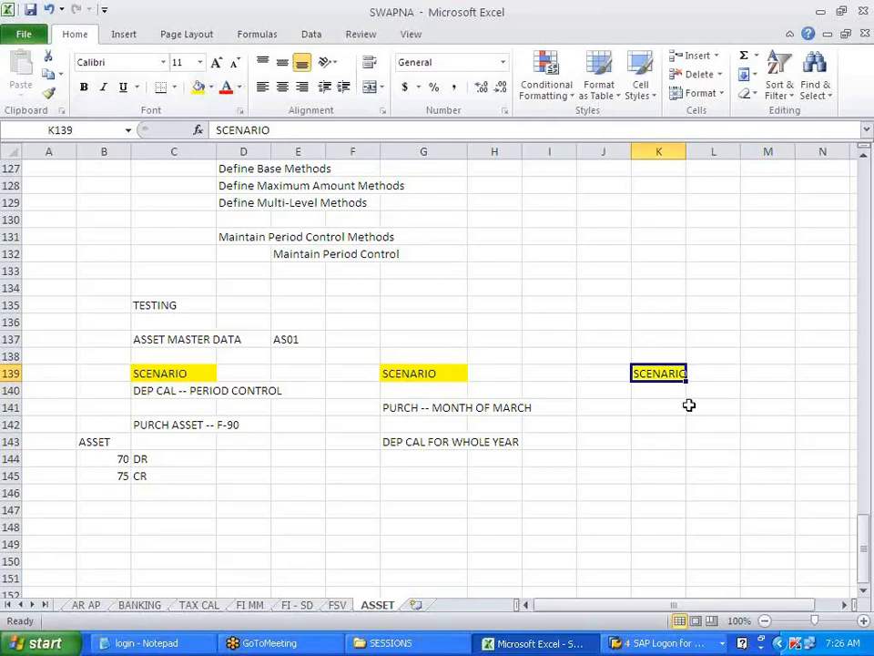
{"action": "left_click_drag", "start_coordinate": [686, 155], "coordinate": [708, 152]}
- List SMOOTHING in K141 and CATCHUP in K142
{"action": "left_click", "coordinate": [655, 405]}
{"action": "type", "text": "SMOOTHING"}
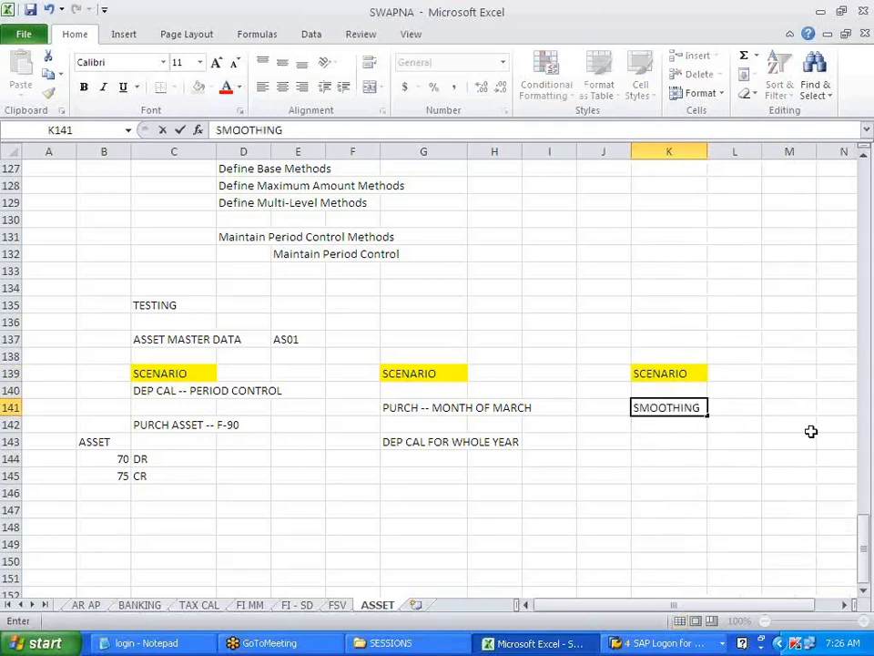
{"action": "key", "text": "Return"}
{"action": "type", "text": "CCA"}
{"action": "key", "text": "BackSpace"}
{"action": "key", "text": "BackSpace"}
{"action": "type", "text": "ATCHUP"}
{"action": "left_click", "coordinate": [789, 446]}
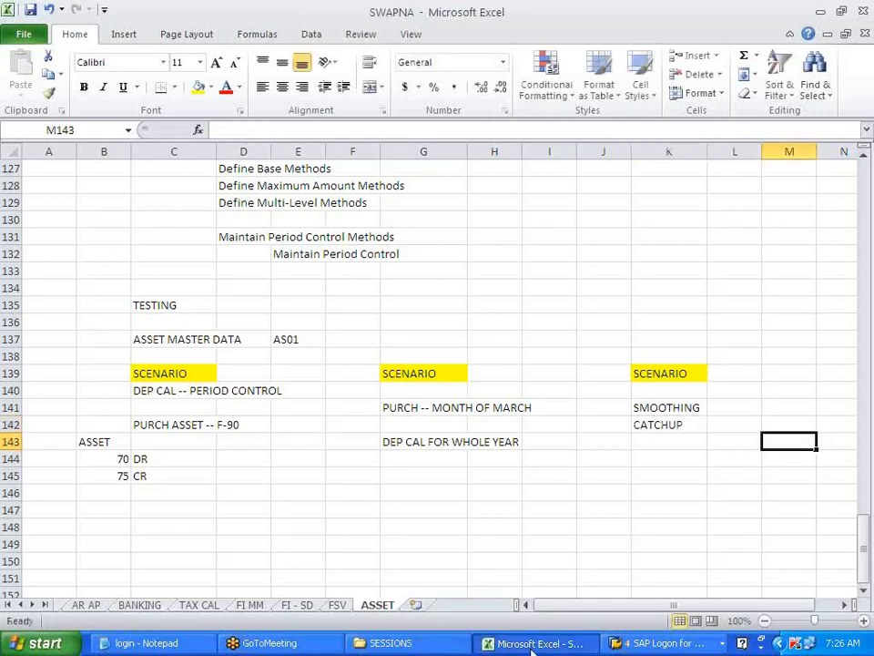
- Type SCENARIO as a new heading in C148
{"action": "left_click", "coordinate": [182, 528]}
{"action": "type", "text": "SCENARIO"}
{"action": "left_click", "coordinate": [262, 516]}
- Fill the C148 SCENARIO heading yellow and enter POST CAPITALIZATION in C150
{"action": "scroll", "coordinate": [265, 519], "scroll_direction": "down", "scroll_amount": 2}
{"action": "left_click", "coordinate": [179, 421]}
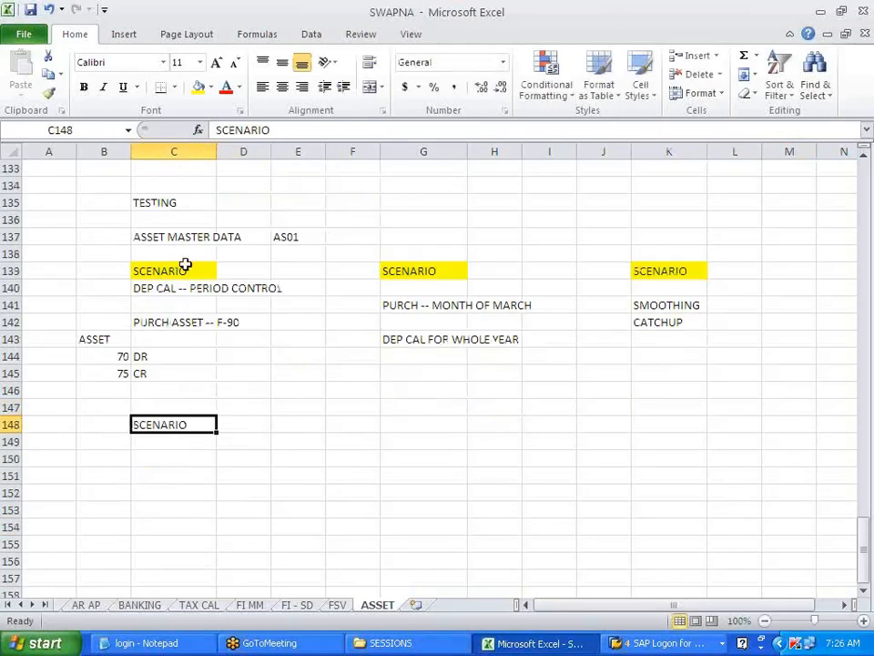
{"action": "left_click", "coordinate": [200, 86]}
{"action": "left_click", "coordinate": [154, 459]}
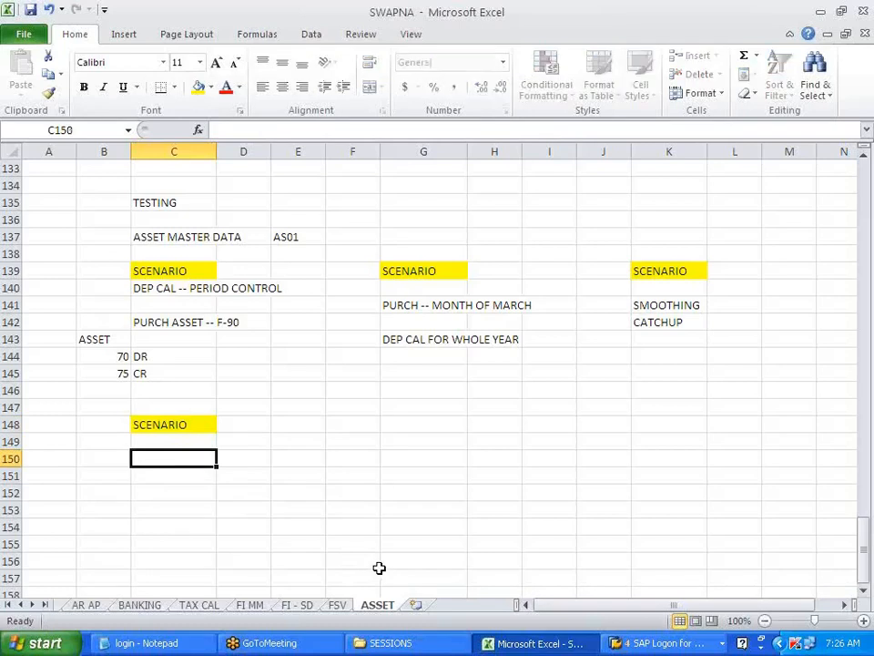
{"action": "type", "text": "POST CAPIT"}
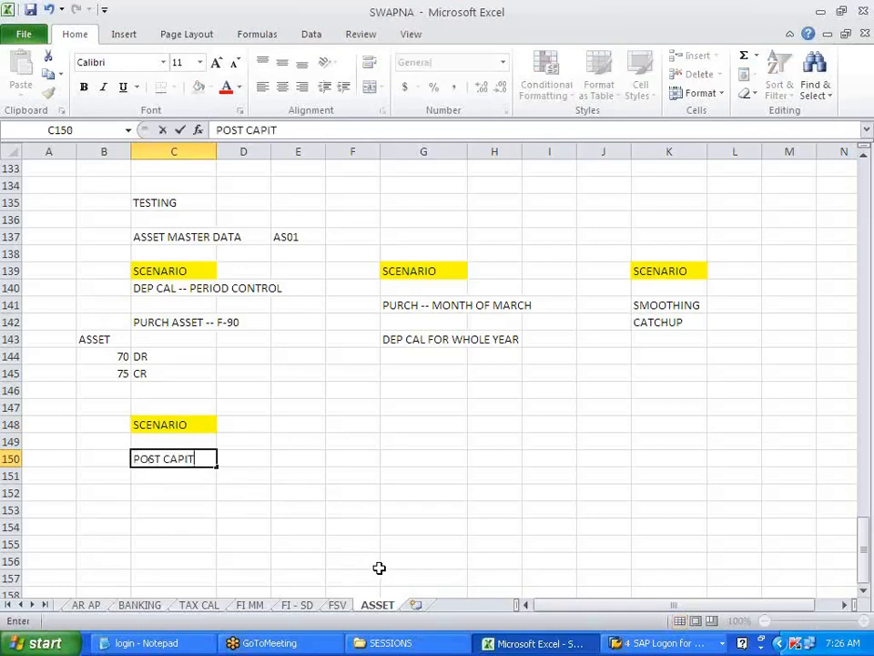
{"action": "type", "text": "ALIZATION"}
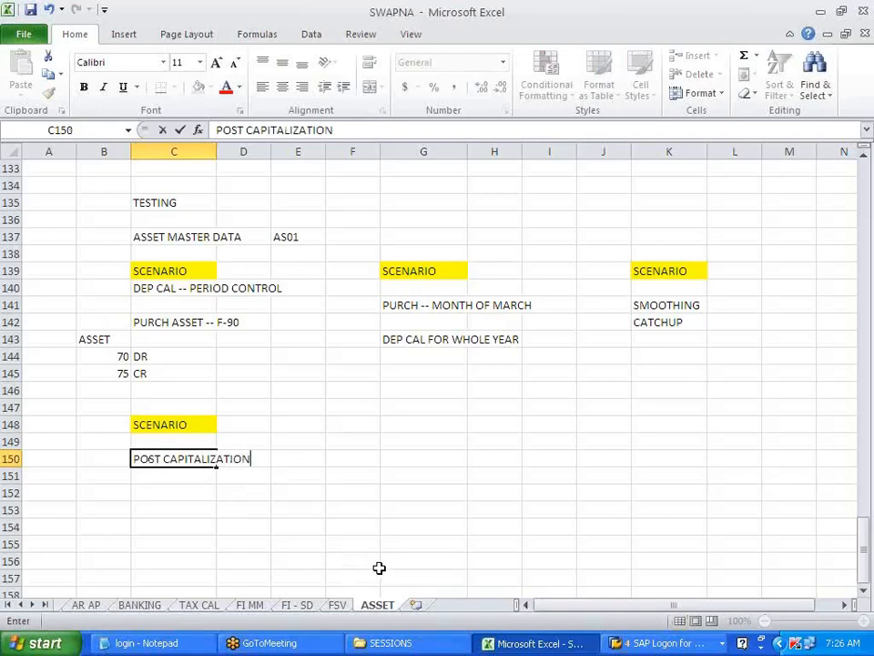
{"action": "left_click", "coordinate": [369, 565]}
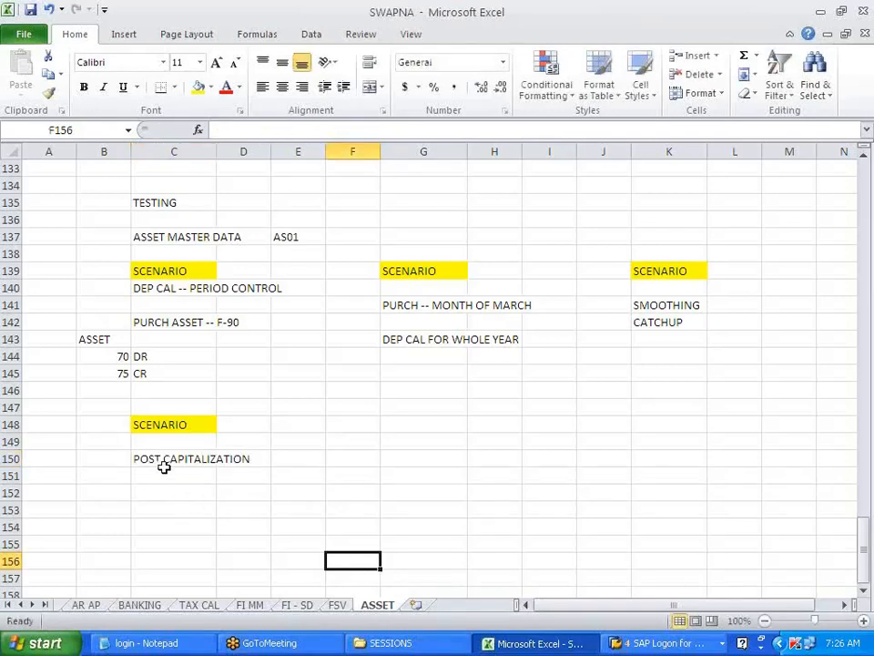
- Note 'CAPITALIZE THE ASSET IN THE CURRENT YEAR' in C152 and 'WITH REF TO PREVIOUS YEAR' in C153
{"action": "left_click", "coordinate": [160, 490]}
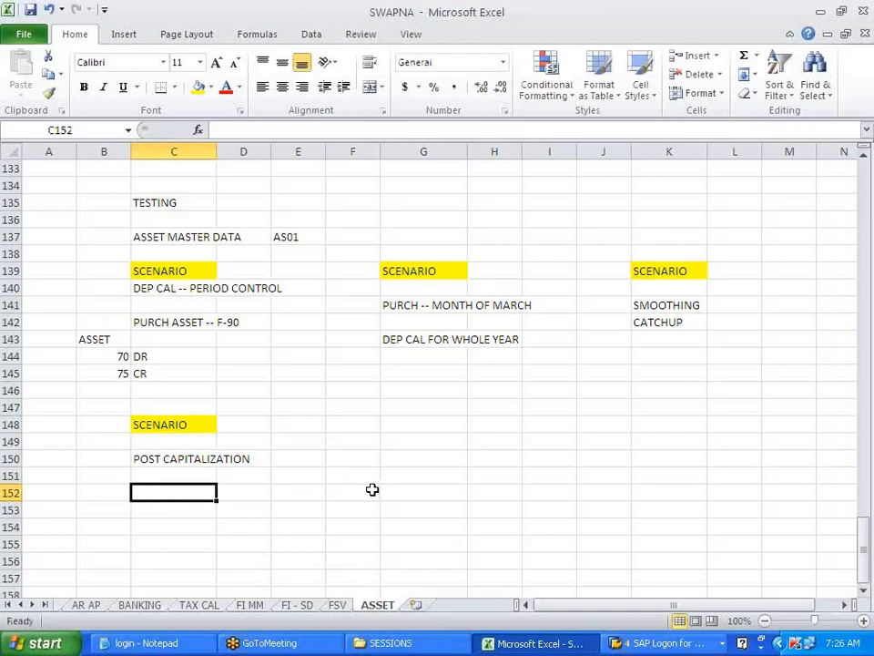
{"action": "type", "text": "CAP"}
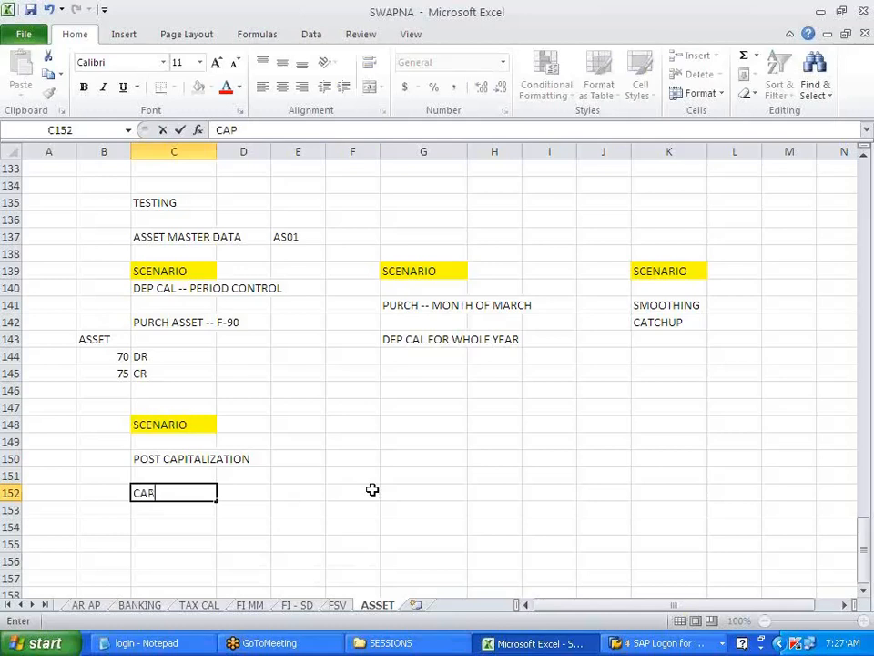
{"action": "type", "text": "ITALIZE "}
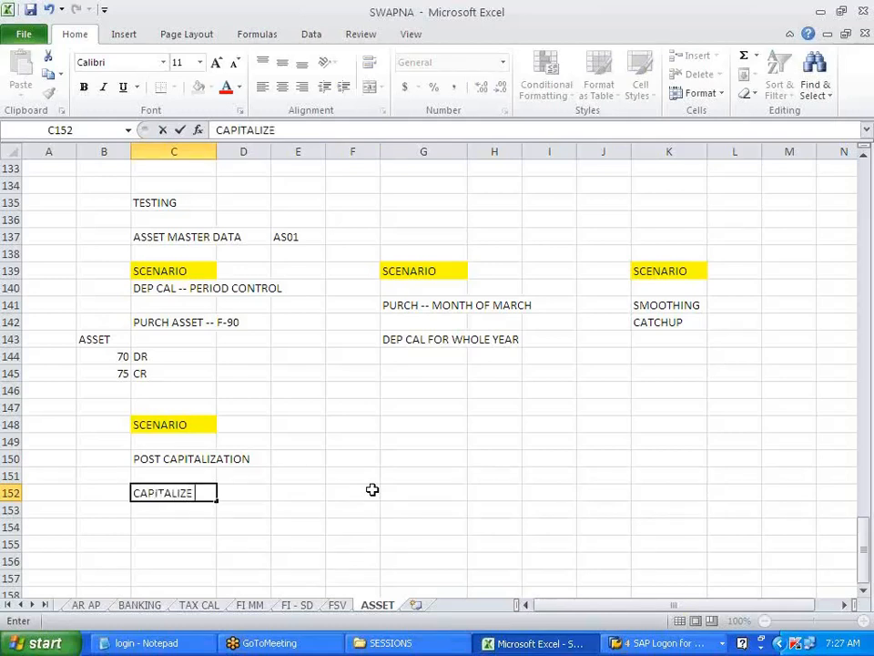
{"action": "type", "text": "THE ASSET IN"}
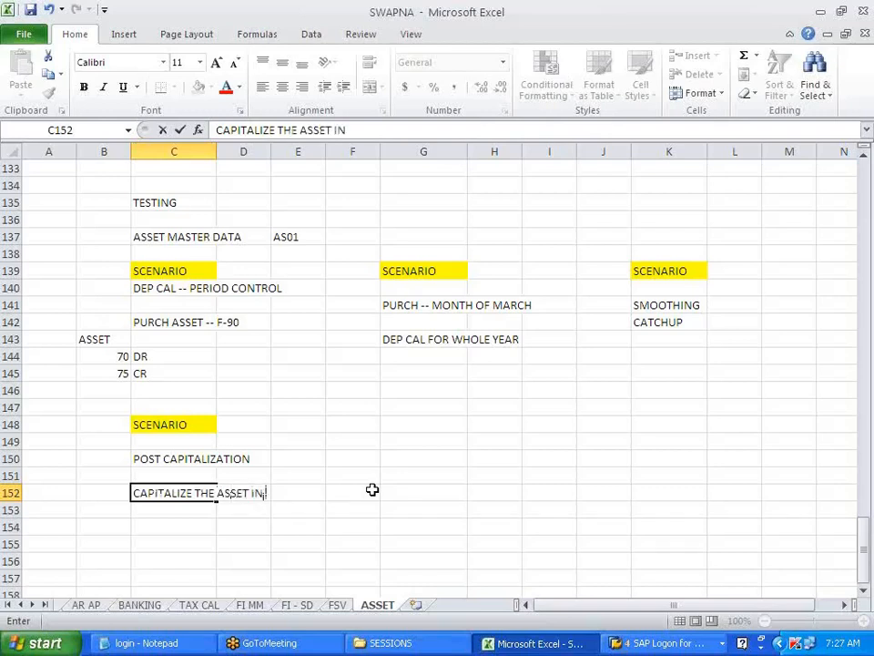
{"action": "type", "text": " THE CU"}
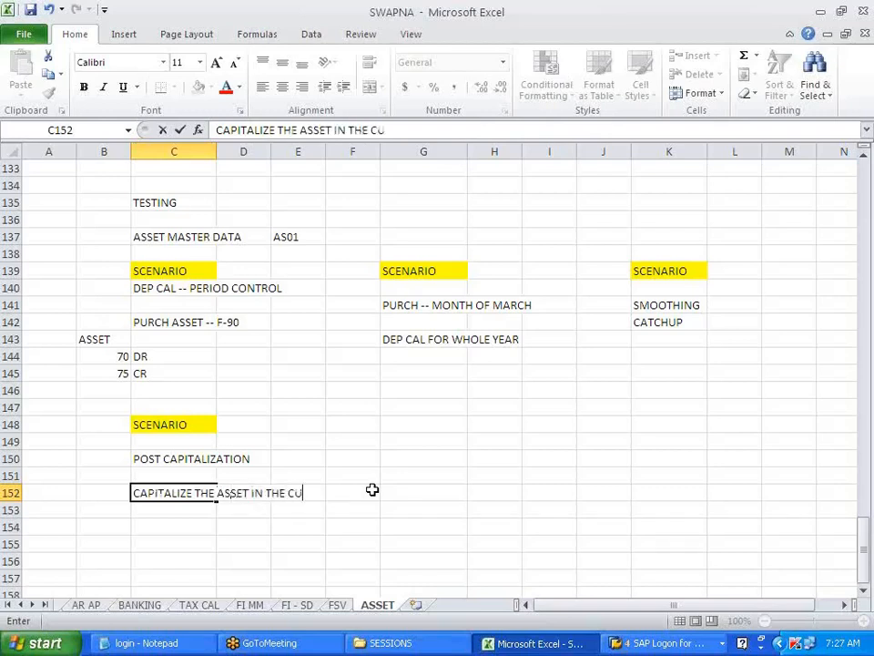
{"action": "type", "text": "RRENT YESR"}
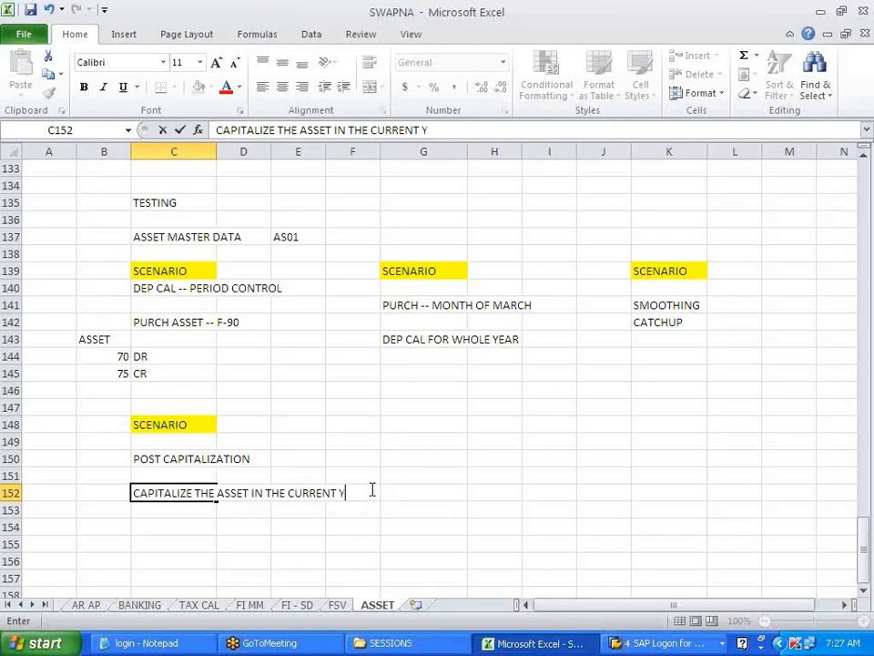
{"action": "key", "text": "BackSpace"}
{"action": "key", "text": "BackSpace"}
{"action": "type", "text": "AR"}
{"action": "key", "text": "Return"}
{"action": "type", "text": "WI"}
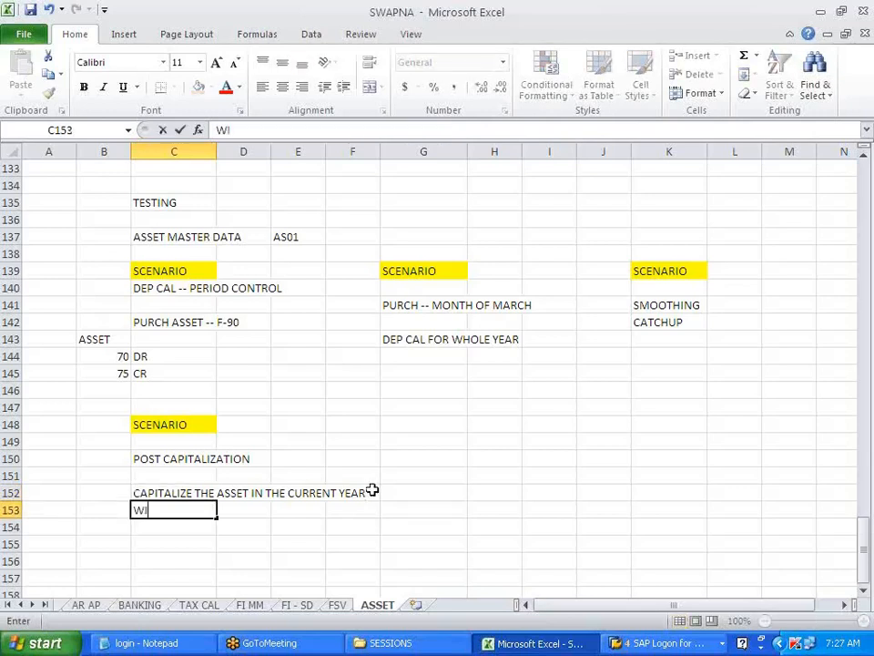
{"action": "type", "text": "TH REF TO"}
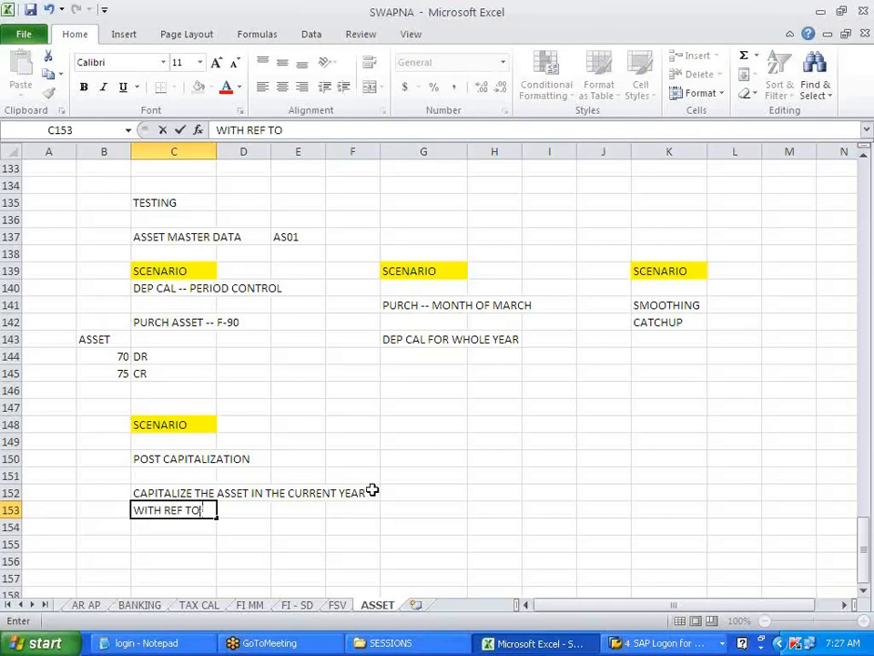
{"action": "type", "text": " PREVIU"}
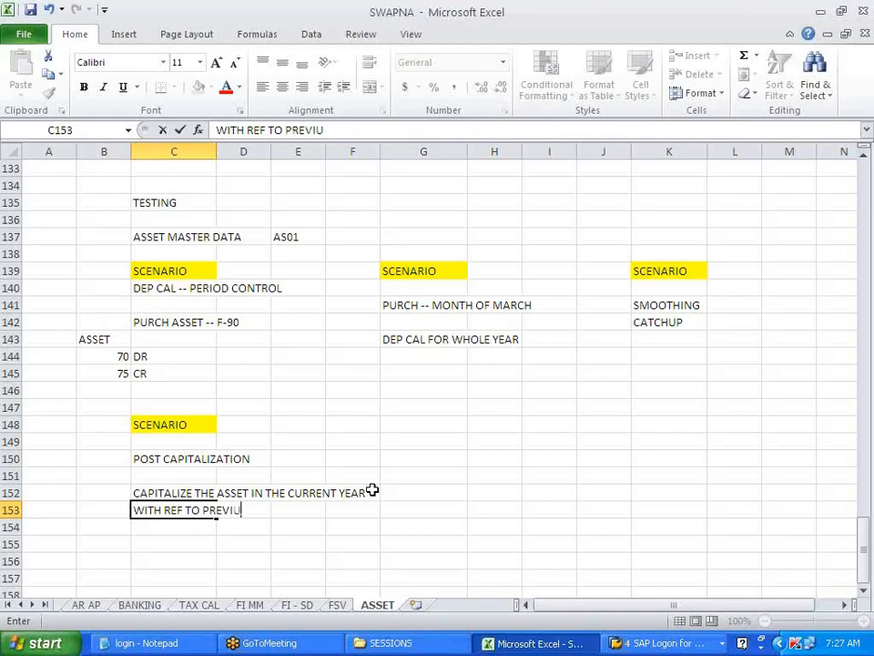
{"action": "key", "text": "BackSpace"}
{"action": "type", "text": "OUS YEAR"}
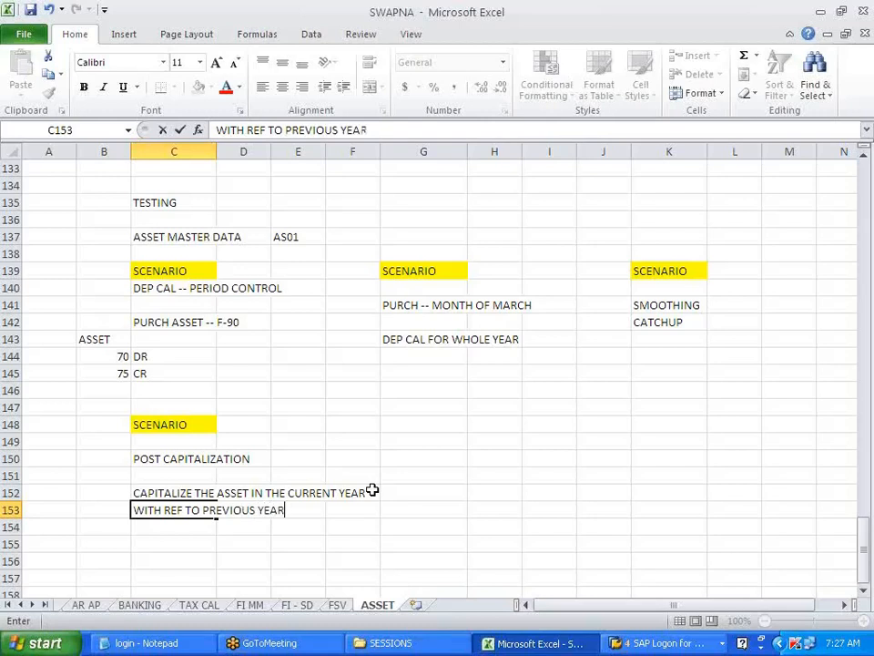
{"action": "left_click", "coordinate": [379, 493]}
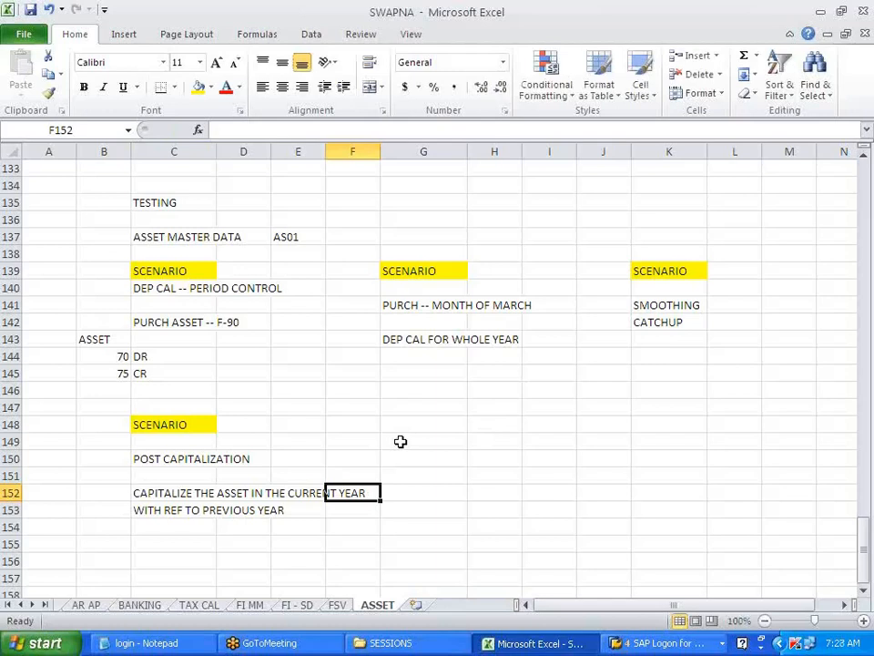
{"action": "left_click", "coordinate": [422, 427]}
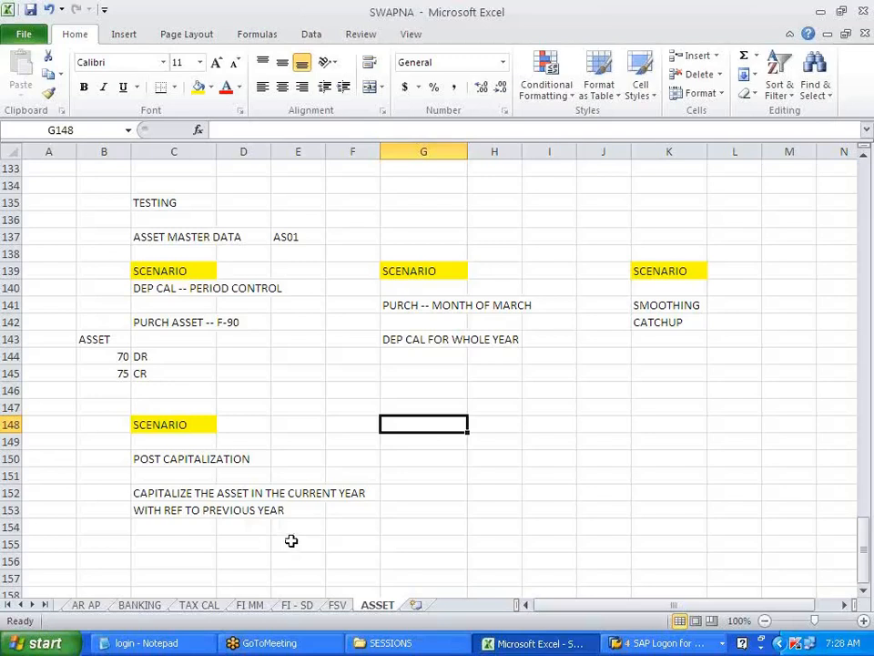
{"action": "left_click", "coordinate": [680, 442]}
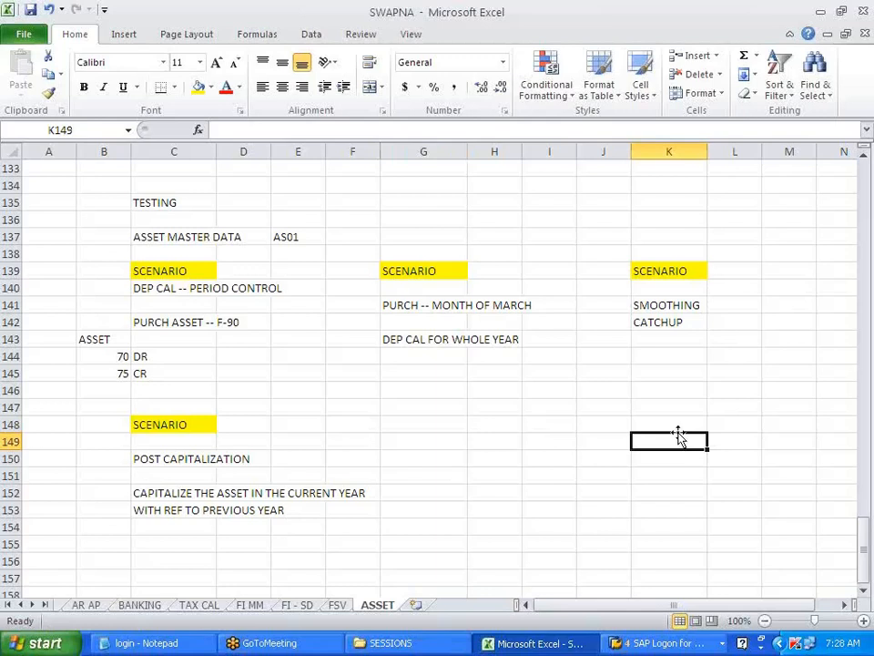
{"action": "left_click", "coordinate": [681, 424]}
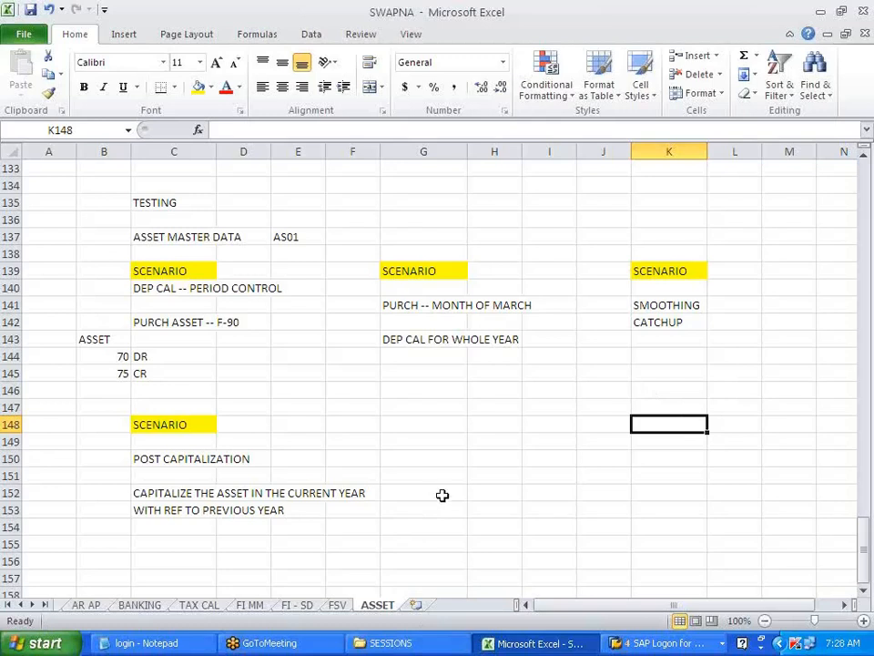
- Enter the date 01012009 in cell C155
{"action": "left_click", "coordinate": [187, 546]}
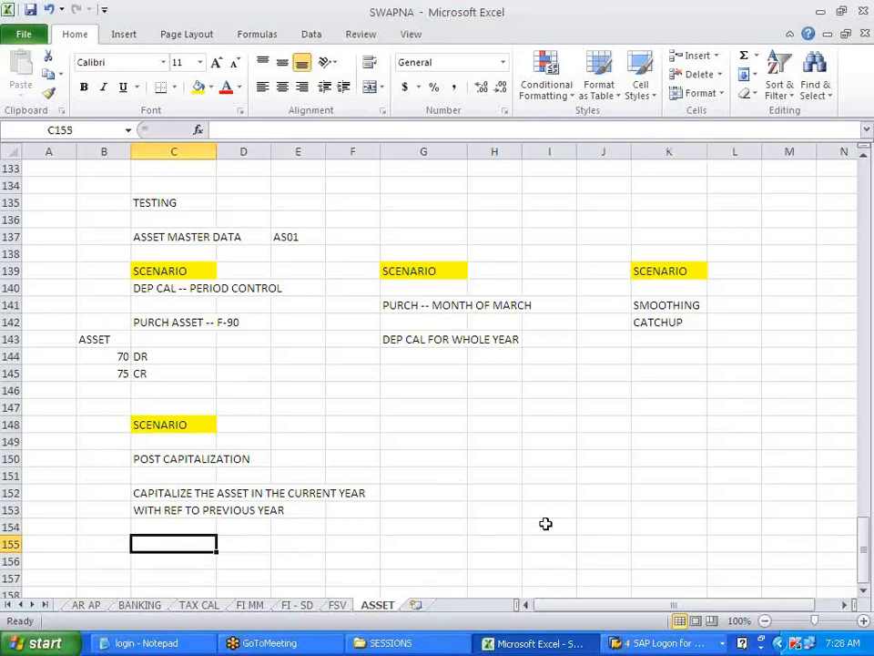
{"action": "type", "text": "0101"}
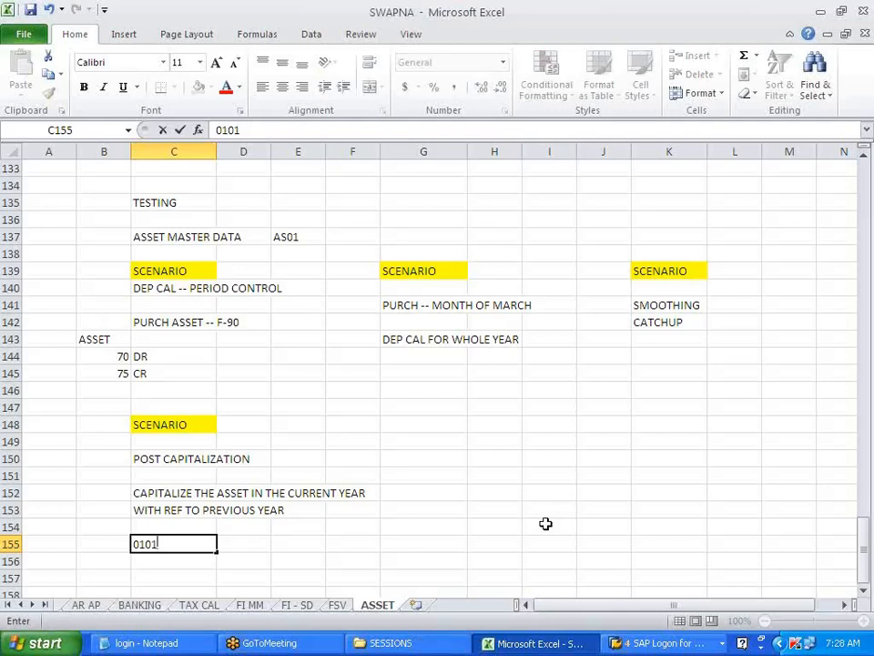
{"action": "type", "text": "200"}
{"action": "key", "text": "BackSpace"}
{"action": "type", "text": "09"}
{"action": "left_click", "coordinate": [546, 524]}
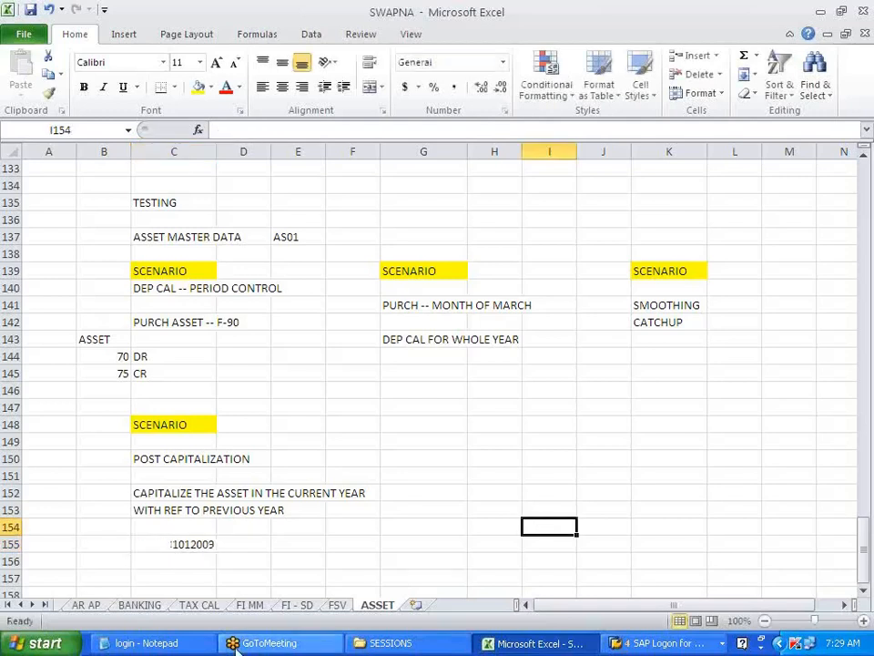
- Label B155 ASSET, put 10 YEARS in D155, then bring up SAP Easy Access
{"action": "left_click", "coordinate": [103, 544]}
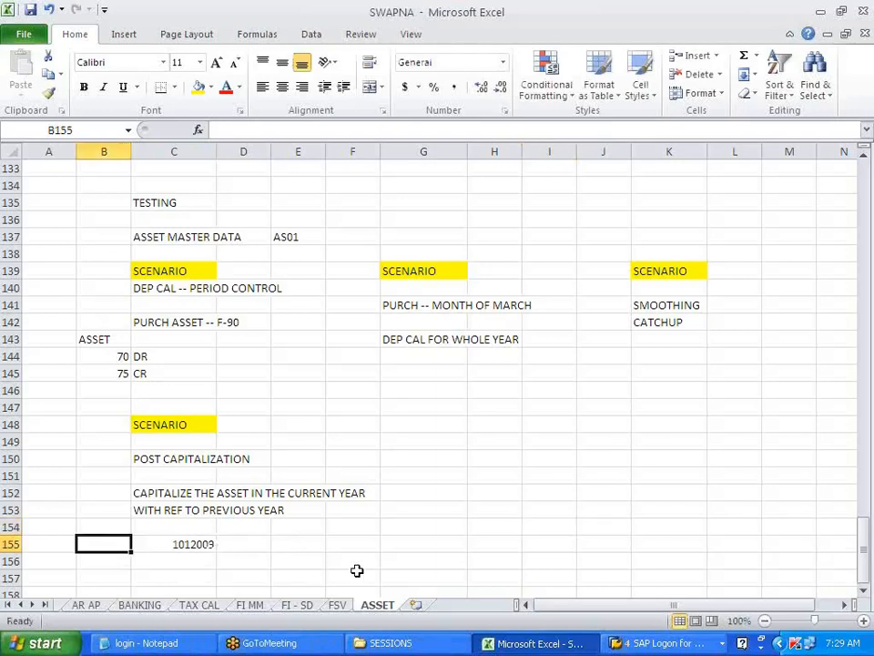
{"action": "type", "text": "SSET"}
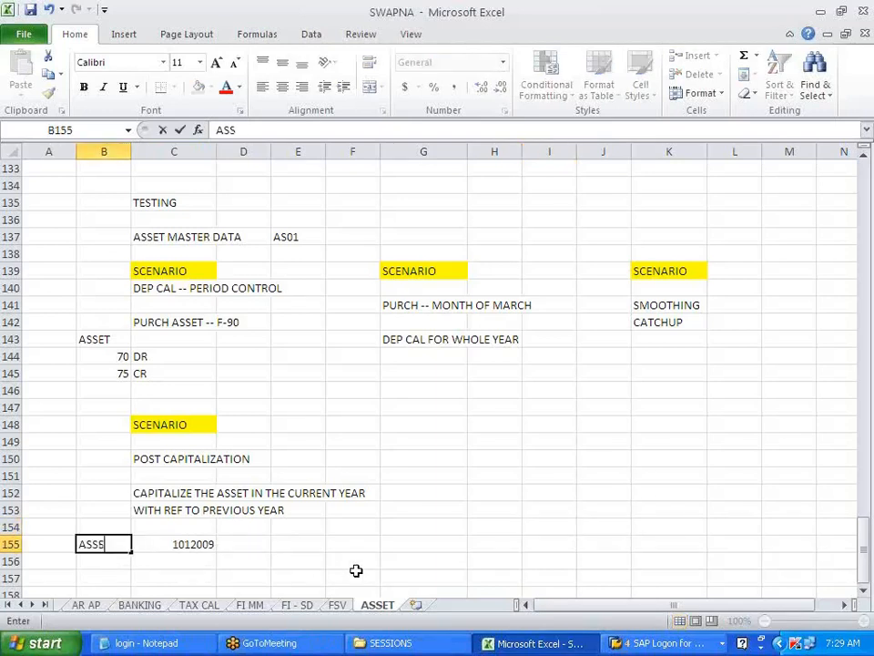
{"action": "left_click", "coordinate": [389, 537]}
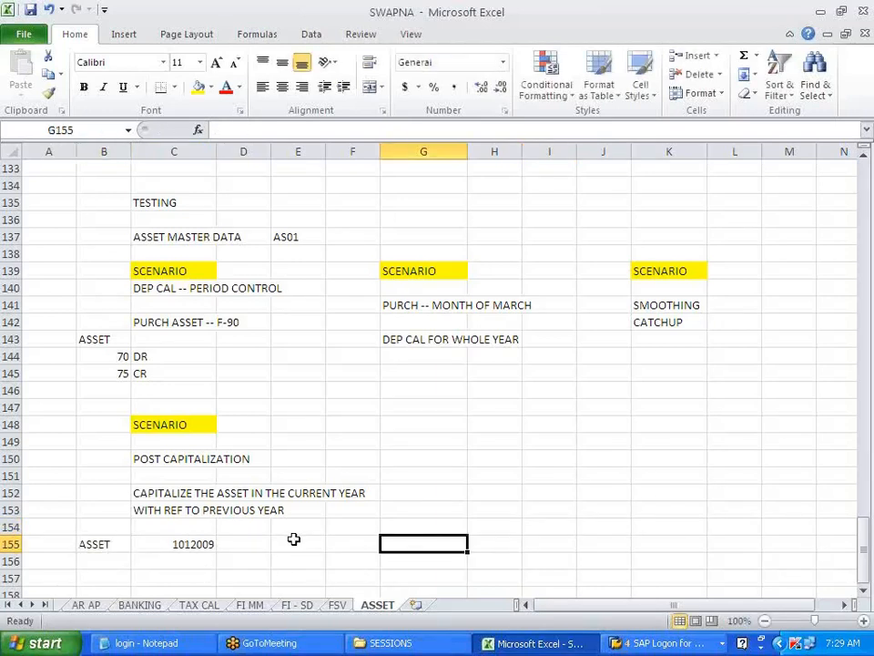
{"action": "left_click", "coordinate": [257, 543]}
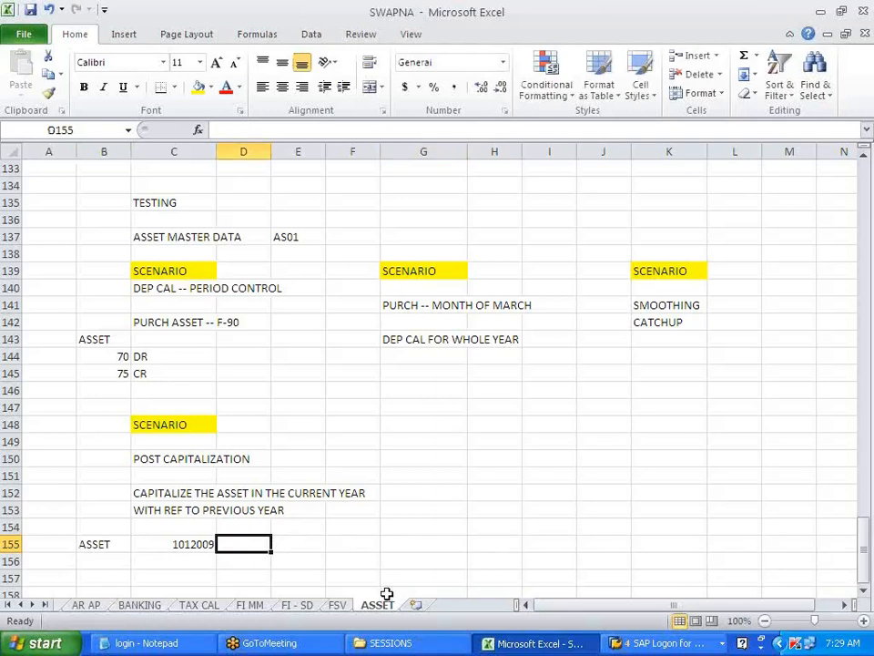
{"action": "type", "text": "10 YEARS!"}
{"action": "left_click", "coordinate": [353, 576]}
{"action": "left_click", "coordinate": [309, 546]}
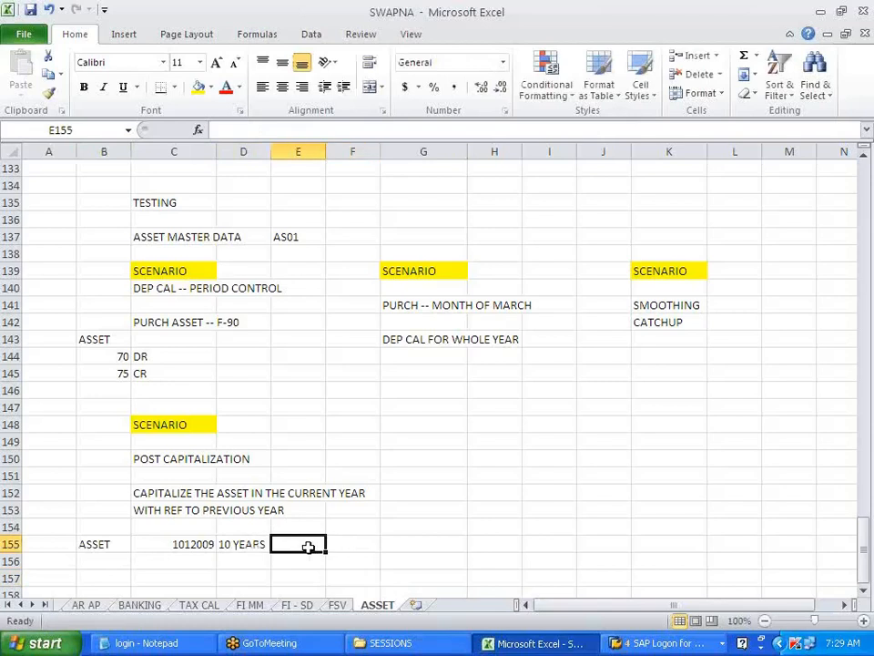
{"action": "left_click", "coordinate": [243, 574]}
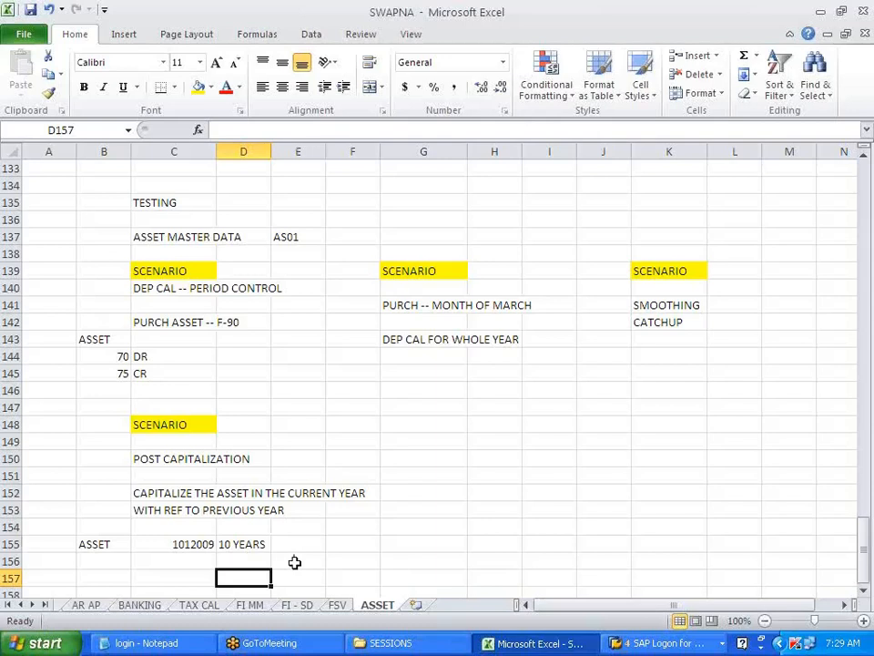
{"action": "left_click", "coordinate": [637, 642]}
{"action": "left_click", "coordinate": [663, 574]}
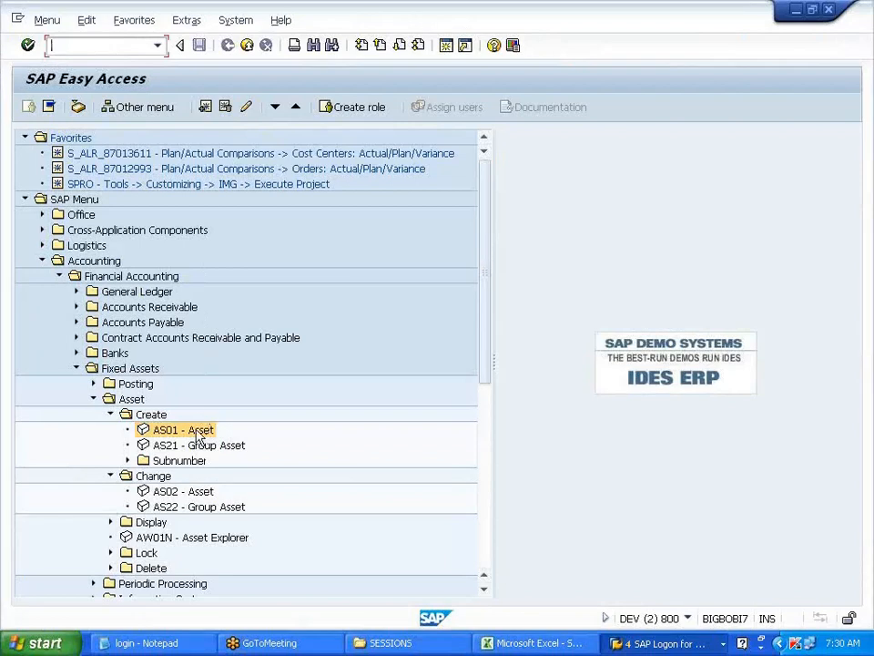
- Launch AS01 for a class VBS asset in V700, restarting via /NAS01 to reach master data
{"action": "double_click", "coordinate": [183, 430]}
{"action": "key", "text": "Return"}
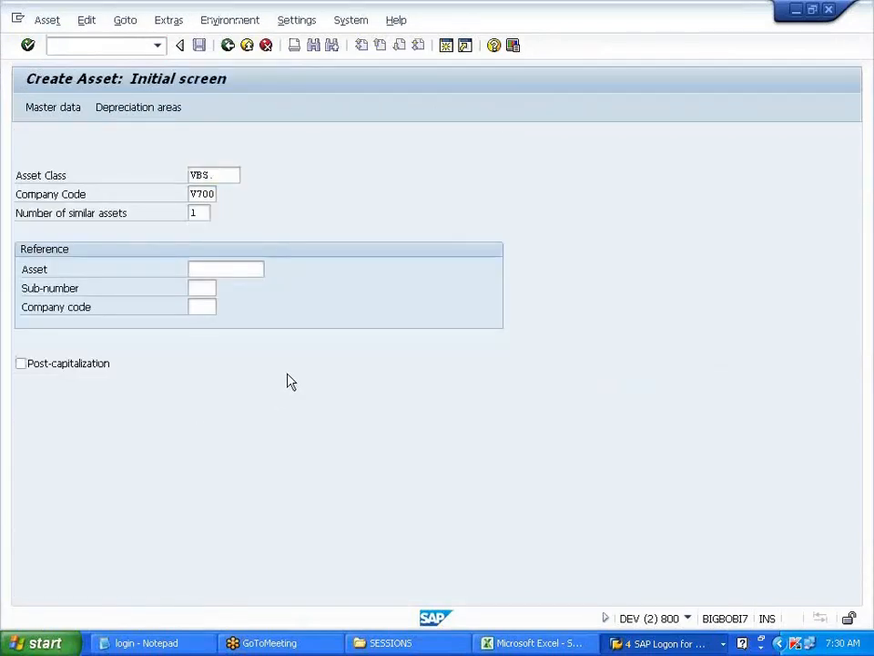
{"action": "type", "text": "POST C"}
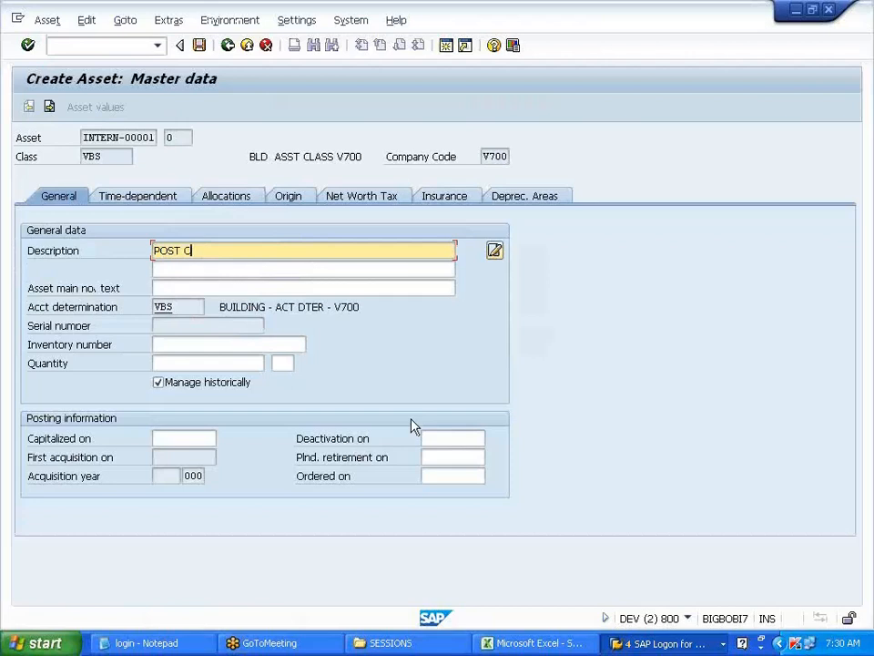
{"action": "type", "text": "APITALIZATION"}
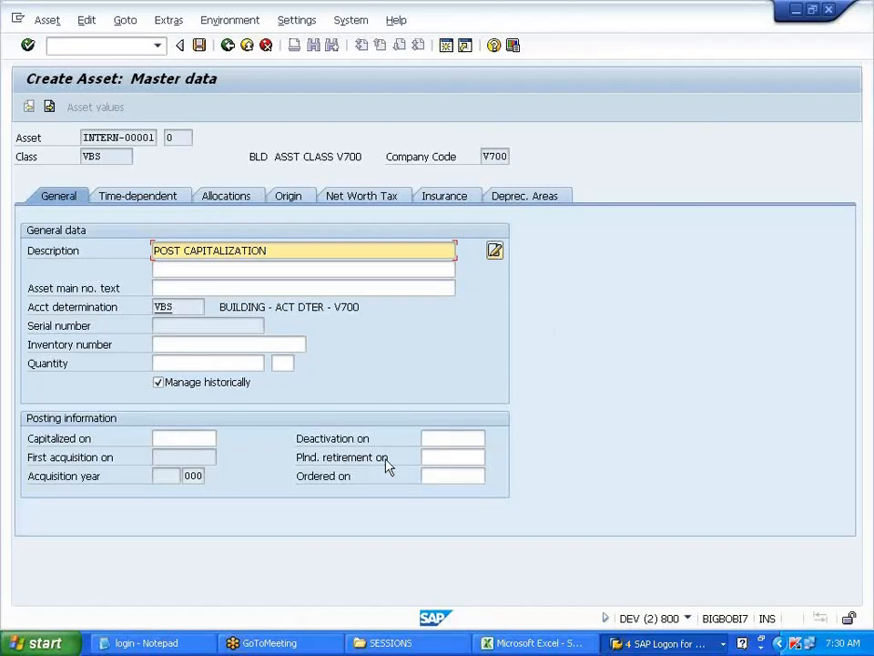
{"action": "left_click", "coordinate": [116, 47]}
{"action": "type", "text": "/NAS01"}
{"action": "key", "text": "Return"}
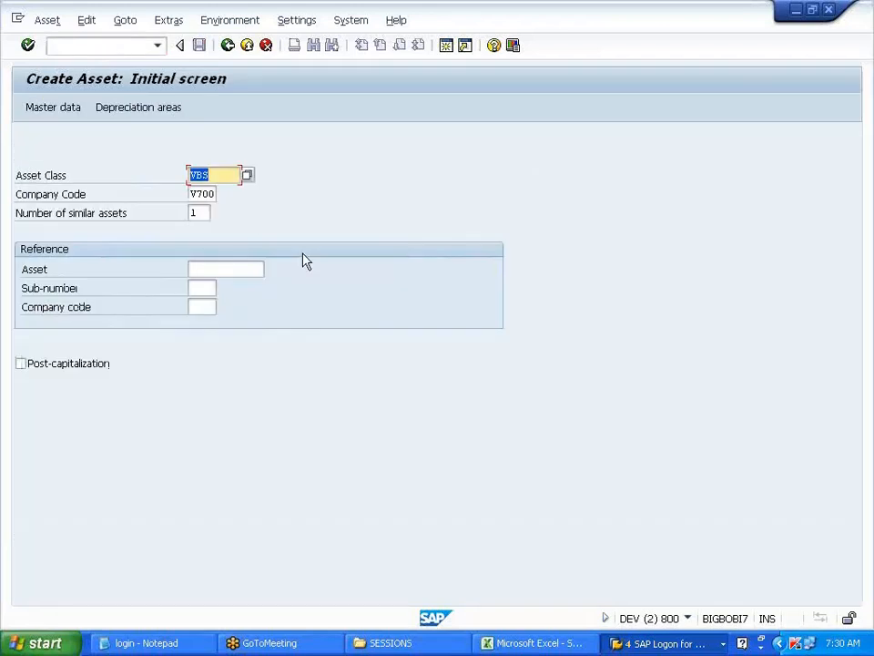
{"action": "key", "text": "Return"}
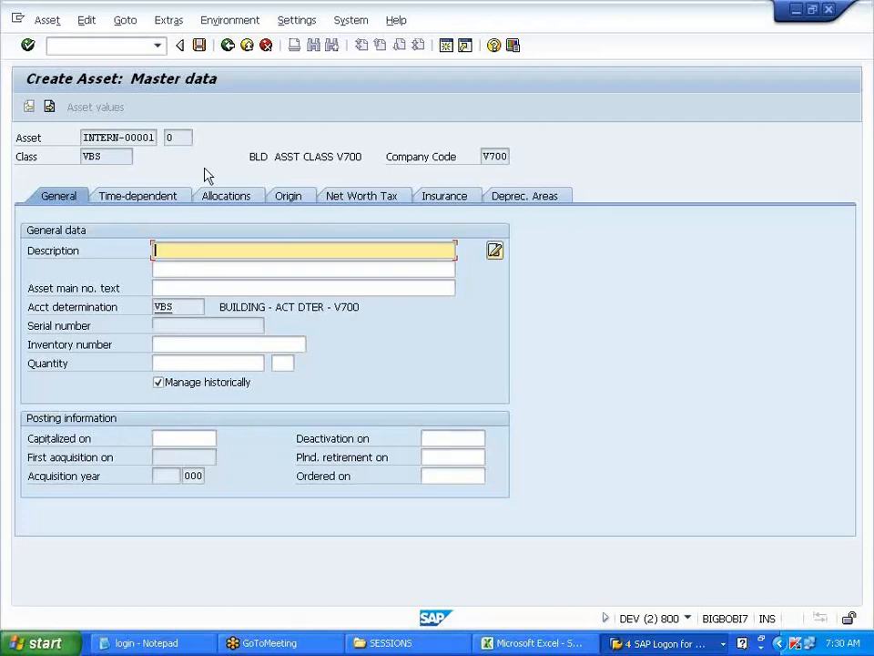
{"action": "left_click", "coordinate": [265, 46]}
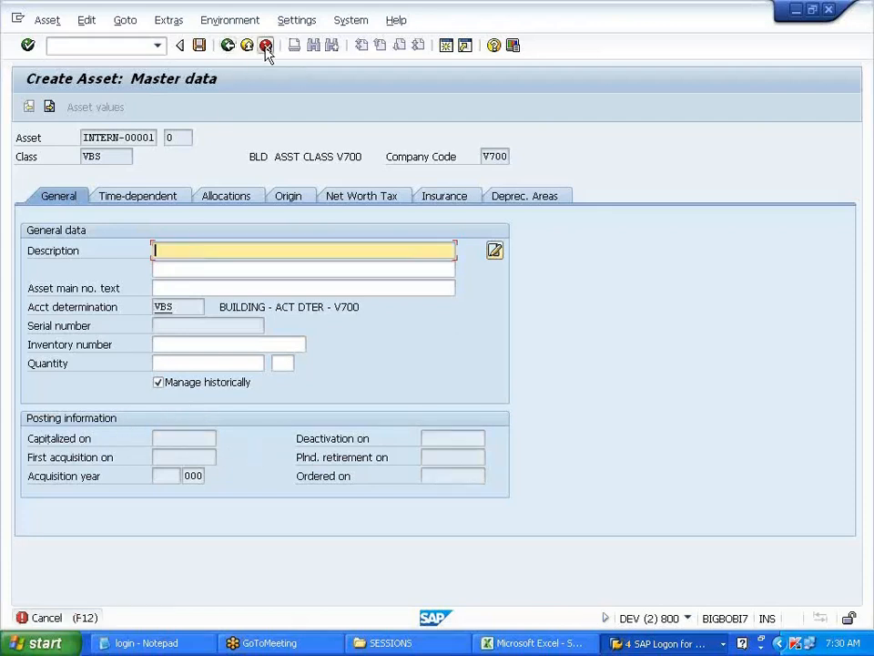
- Discard the unsaved asset and restart it as a post-capitalization VBS asset in V700
{"action": "left_click", "coordinate": [246, 359]}
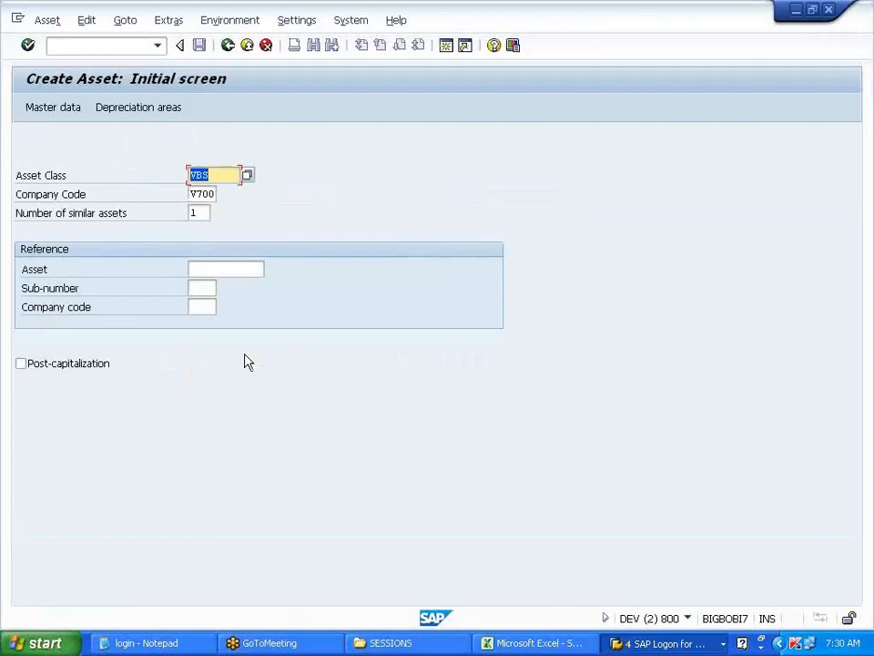
{"action": "left_click", "coordinate": [21, 365]}
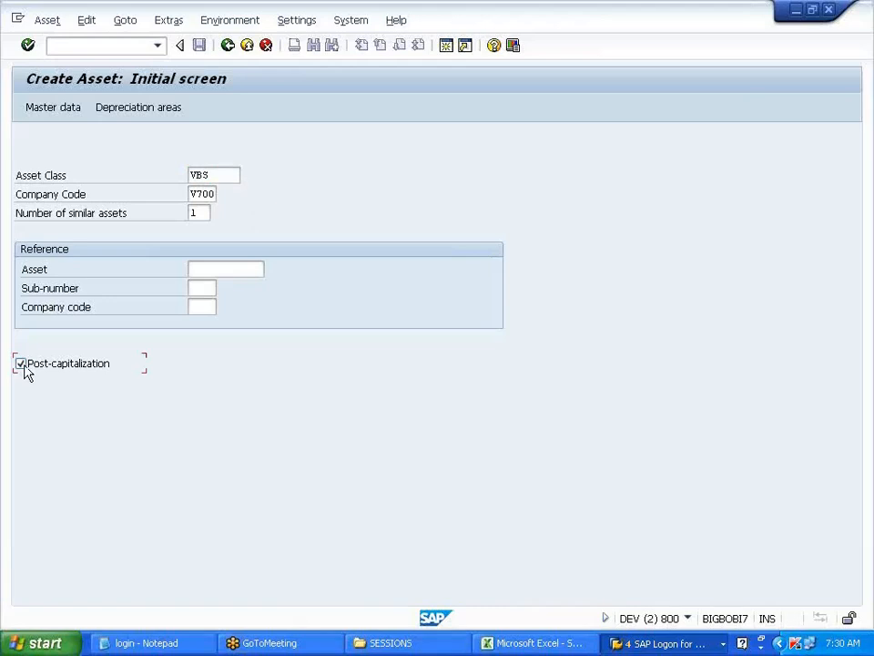
{"action": "left_click", "coordinate": [854, 59]}
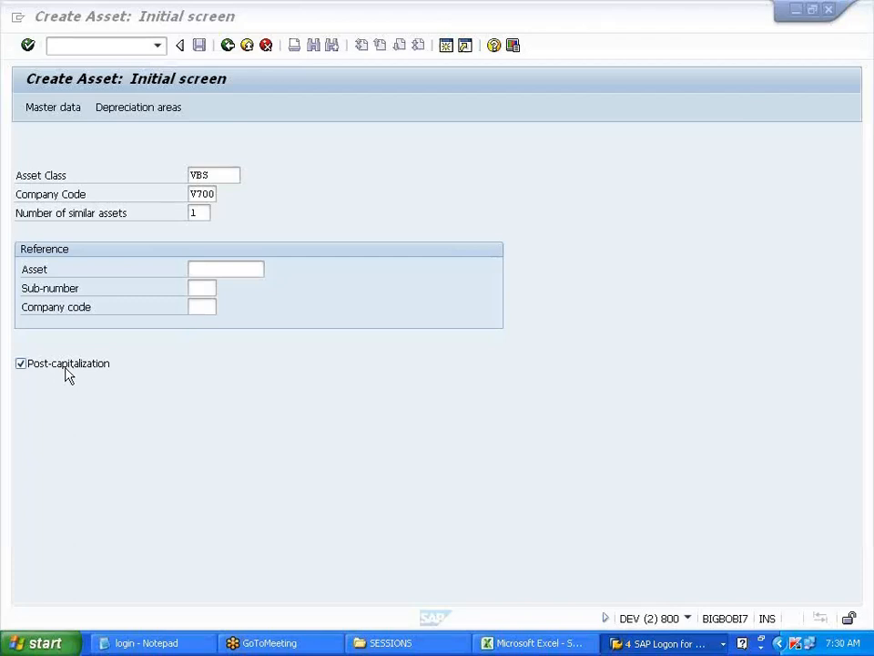
{"action": "left_click", "coordinate": [221, 273]}
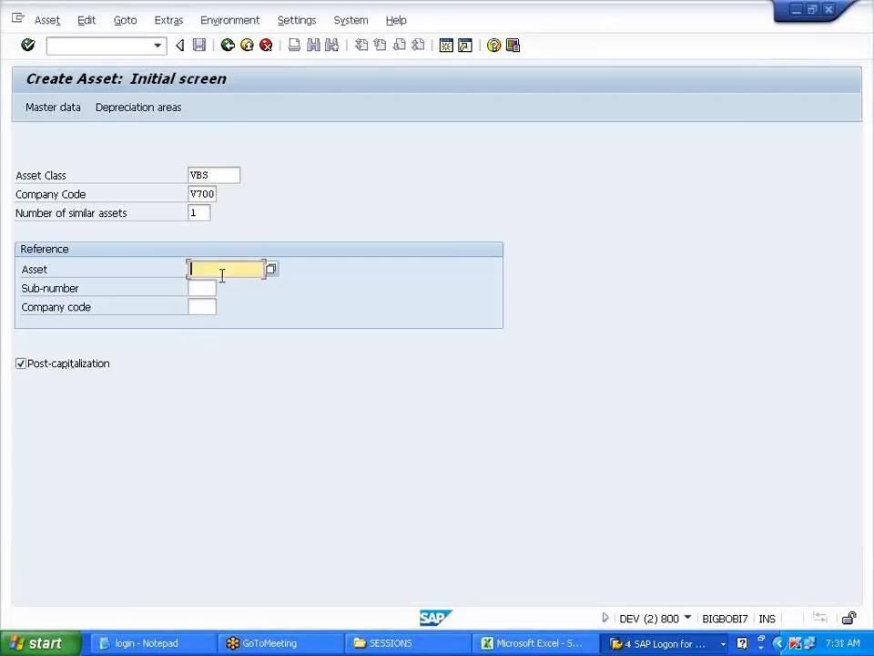
{"action": "key", "text": "Return"}
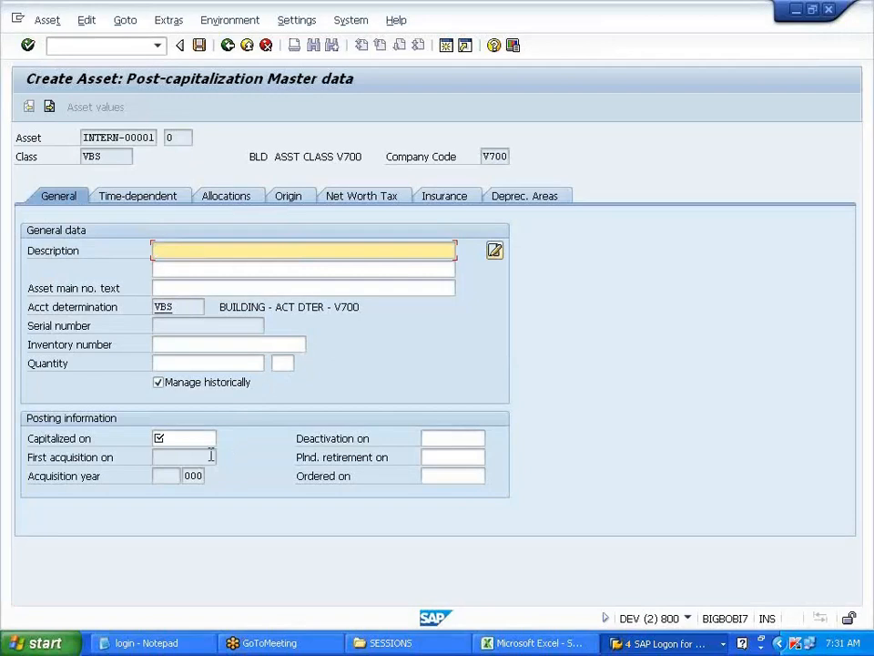
- Set the asset description to 'POST CAPITALIZATION -- V700' using the field history
{"action": "left_click_drag", "start_coordinate": [30, 439], "coordinate": [102, 445]}
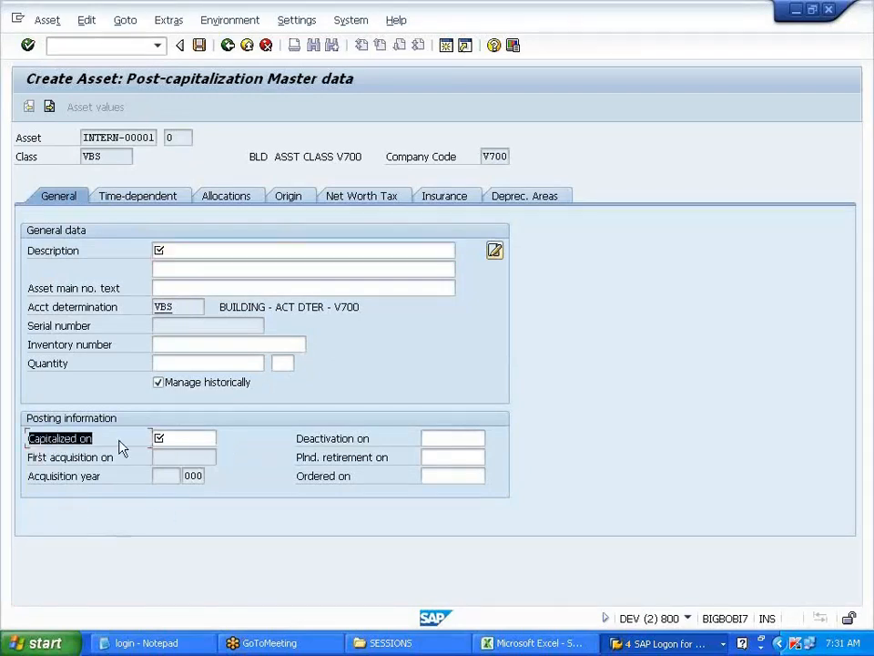
{"action": "left_click", "coordinate": [123, 446]}
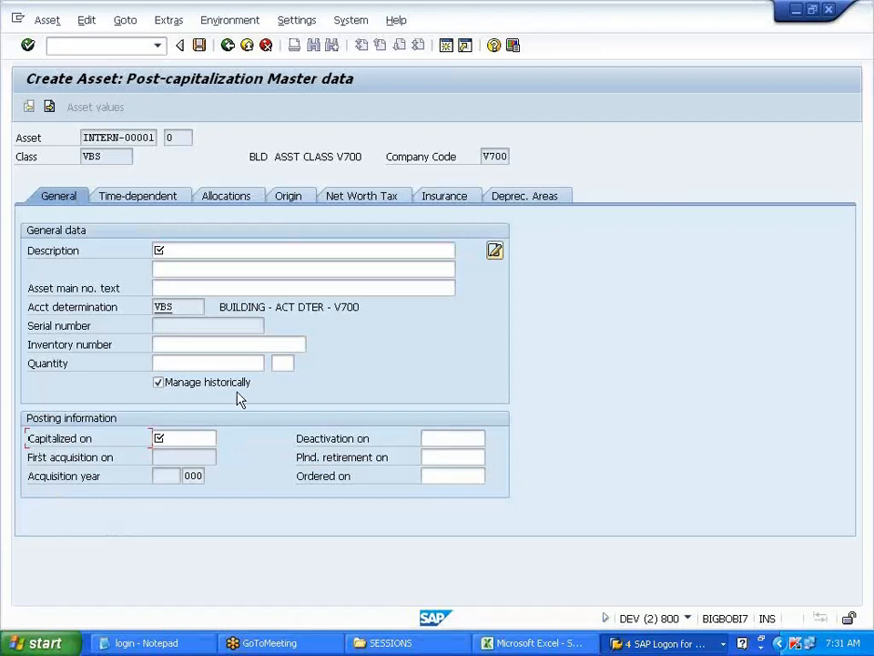
{"action": "left_click", "coordinate": [196, 252]}
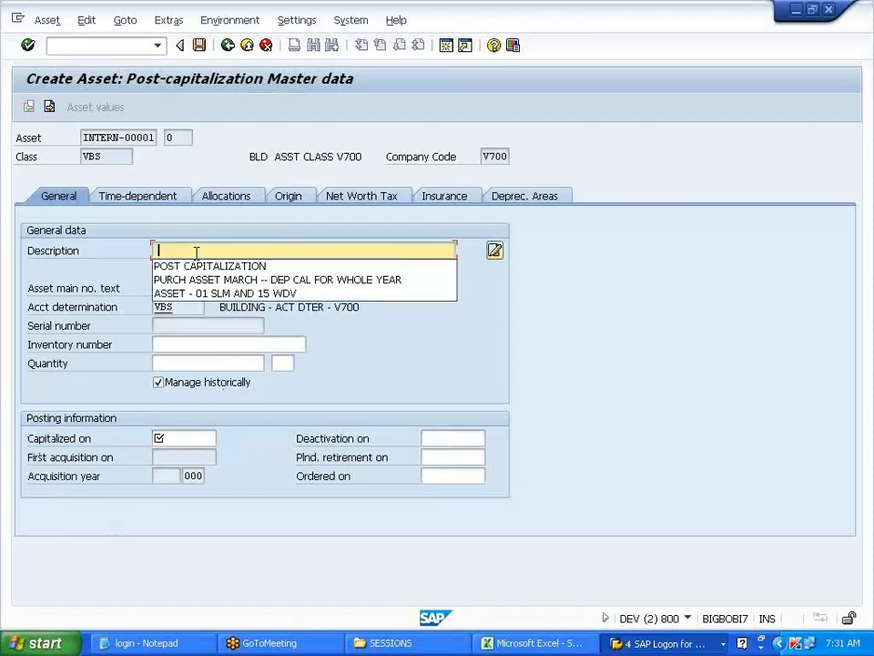
{"action": "left_click", "coordinate": [200, 266]}
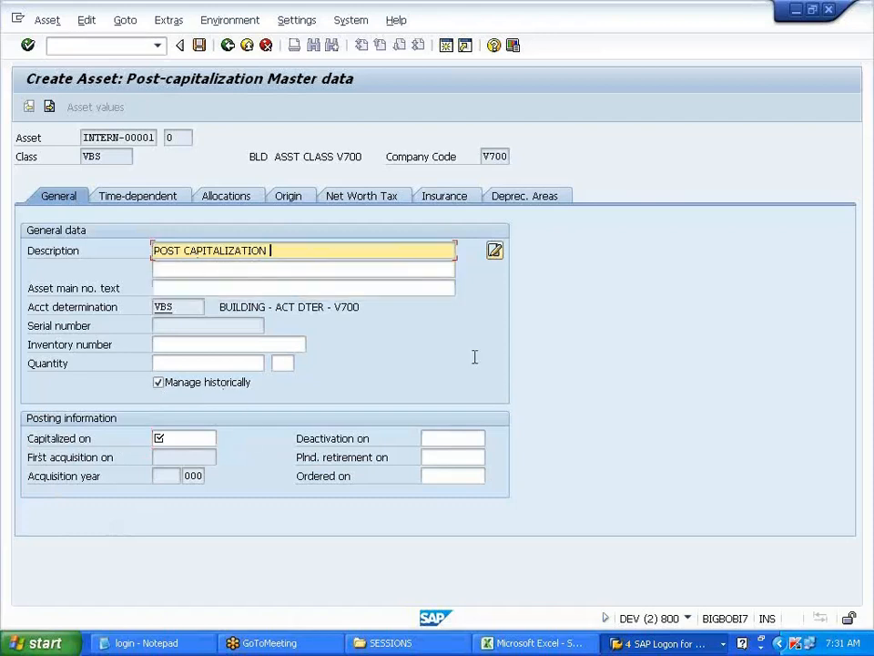
{"action": "type", "text": "-- V700"}
- Enter capitalized-on date 01.01.2009 and bring up the depreciation areas
{"action": "left_click", "coordinate": [166, 441]}
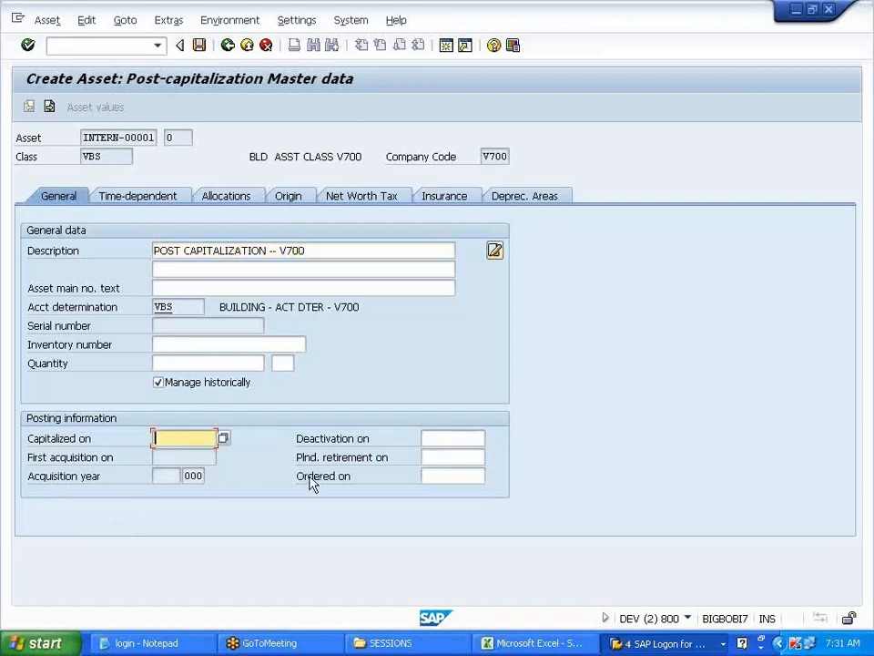
{"action": "type", "text": "01012009"}
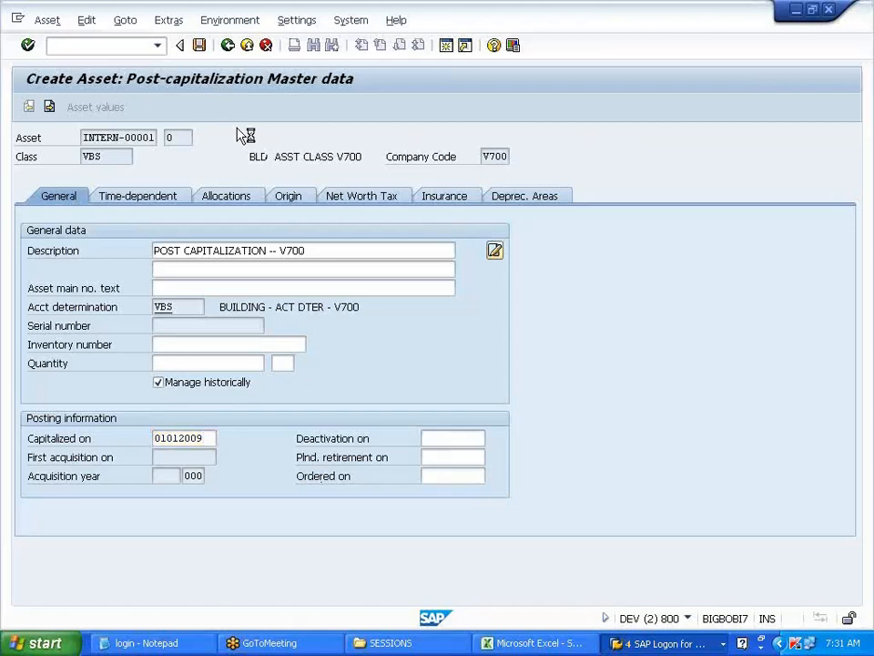
{"action": "key", "text": "Return"}
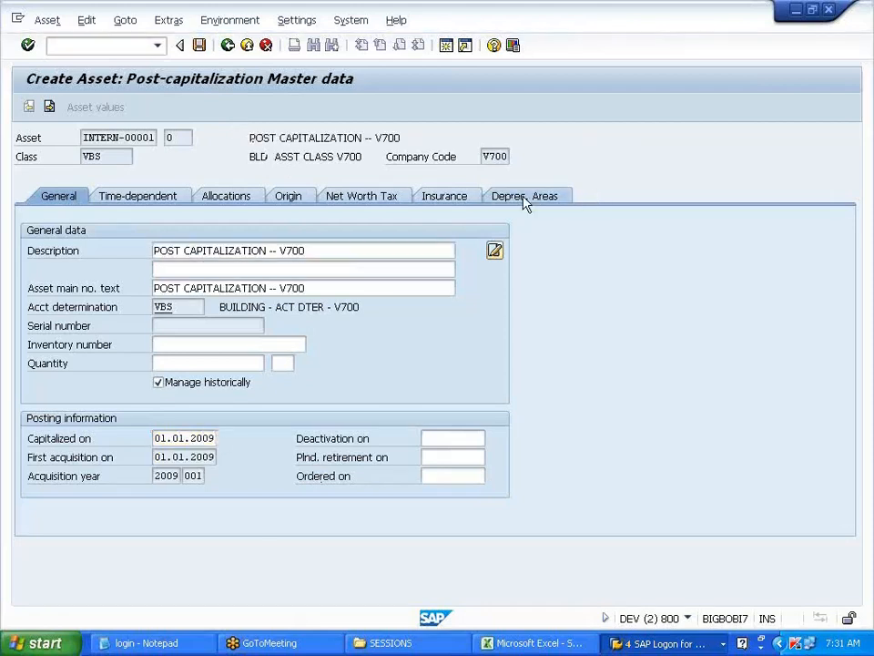
{"action": "left_click", "coordinate": [524, 197]}
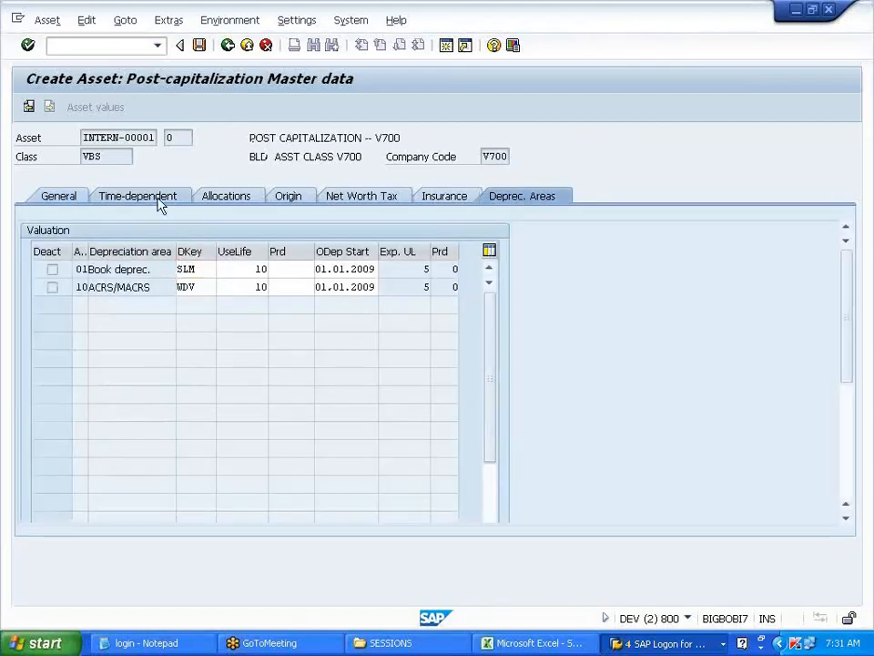
{"action": "left_click", "coordinate": [160, 204]}
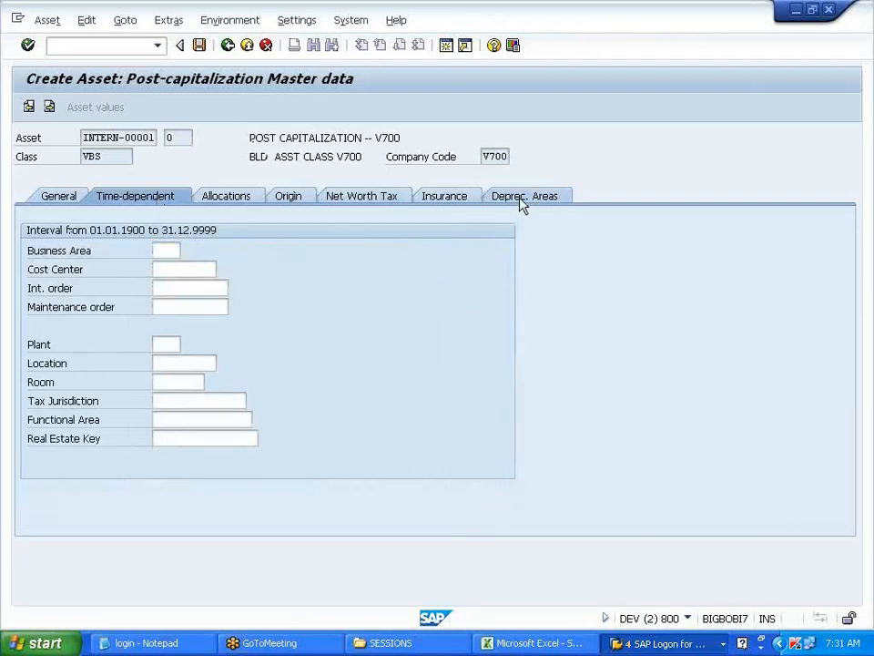
{"action": "left_click", "coordinate": [523, 201]}
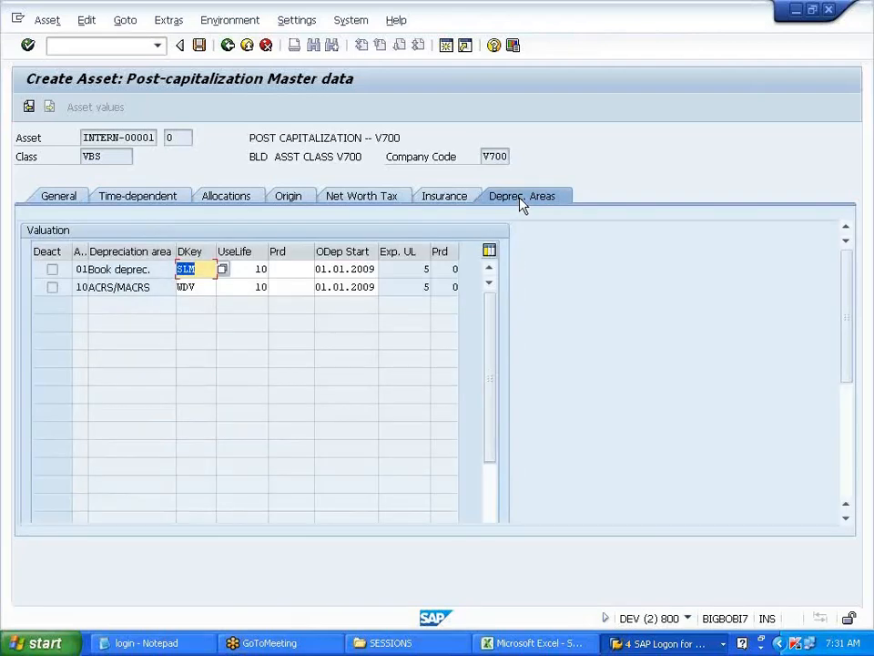
{"action": "left_click", "coordinate": [424, 270]}
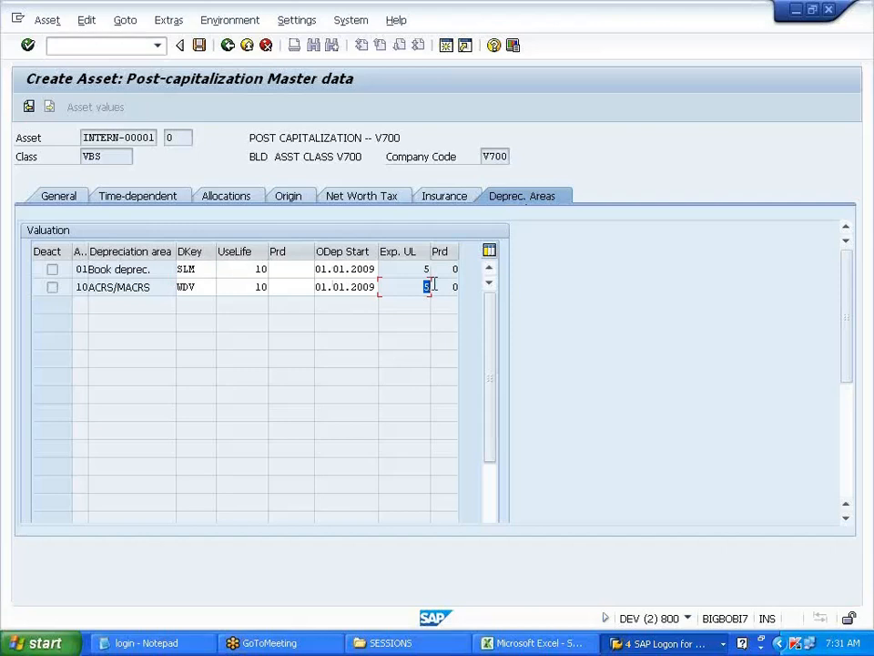
{"action": "left_click_drag", "start_coordinate": [417, 290], "coordinate": [429, 270]}
{"action": "left_click", "coordinate": [430, 269]}
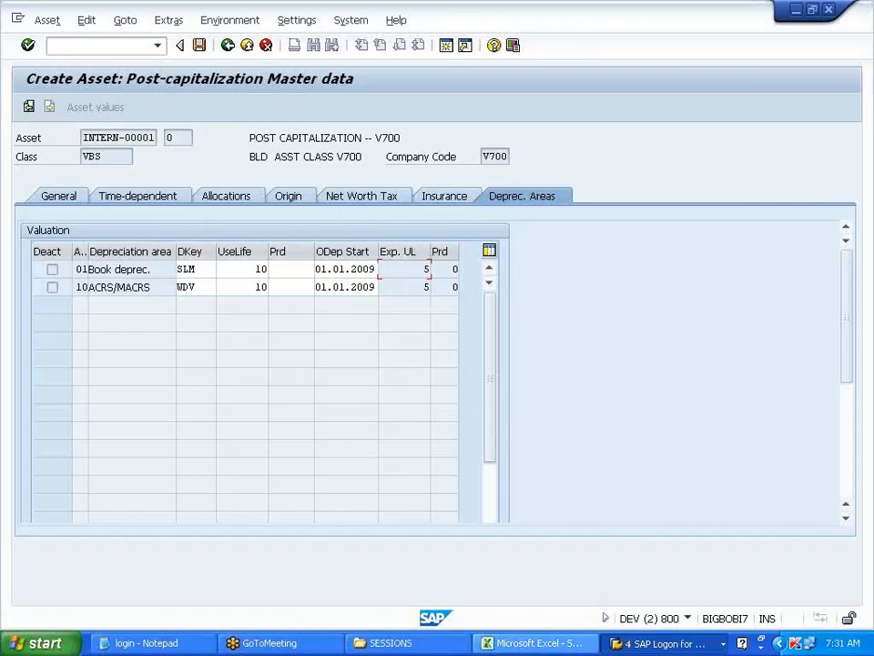
{"action": "left_click", "coordinate": [578, 644]}
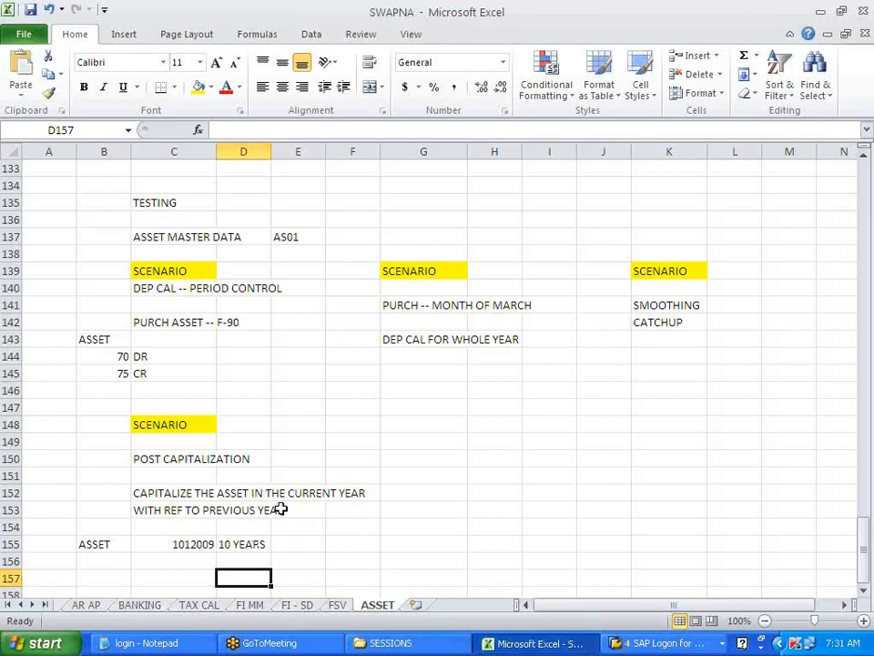
{"action": "key", "text": "alt+Tab"}
{"action": "left_click", "coordinate": [319, 288]}
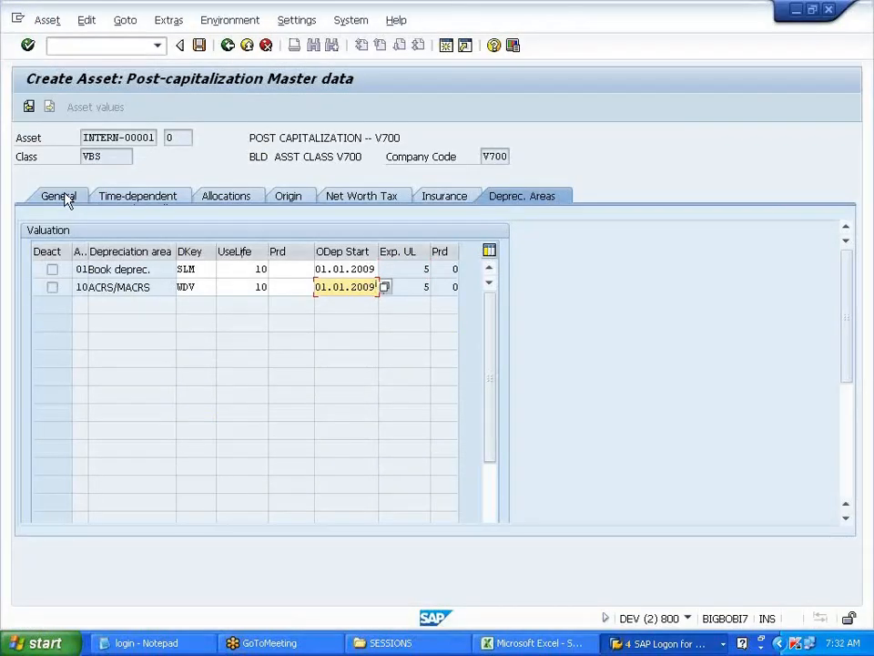
{"action": "left_click", "coordinate": [60, 197]}
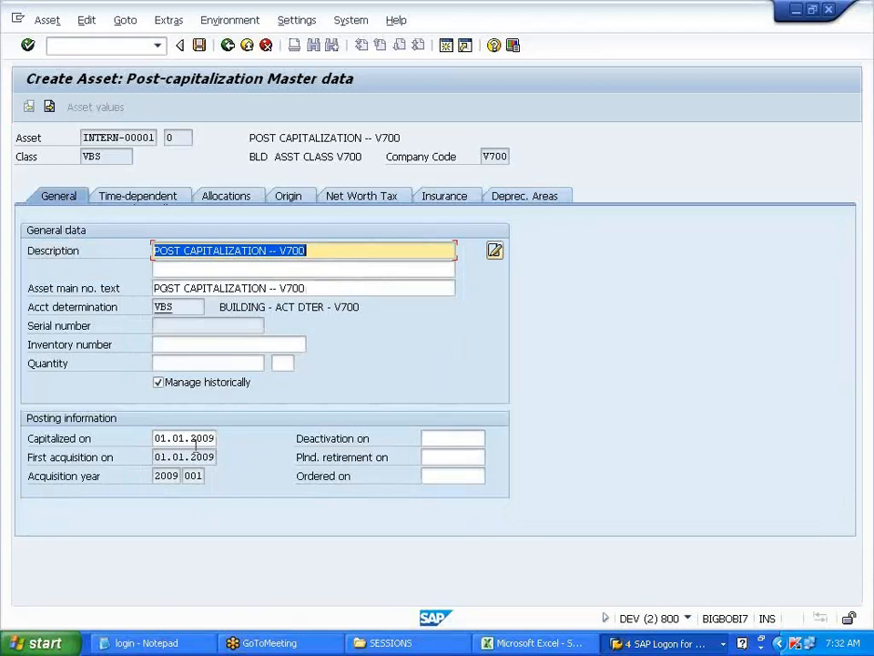
- Set the book depreciation key to SLK and save the post-capitalization asset as asset 3
{"action": "left_click", "coordinate": [149, 198]}
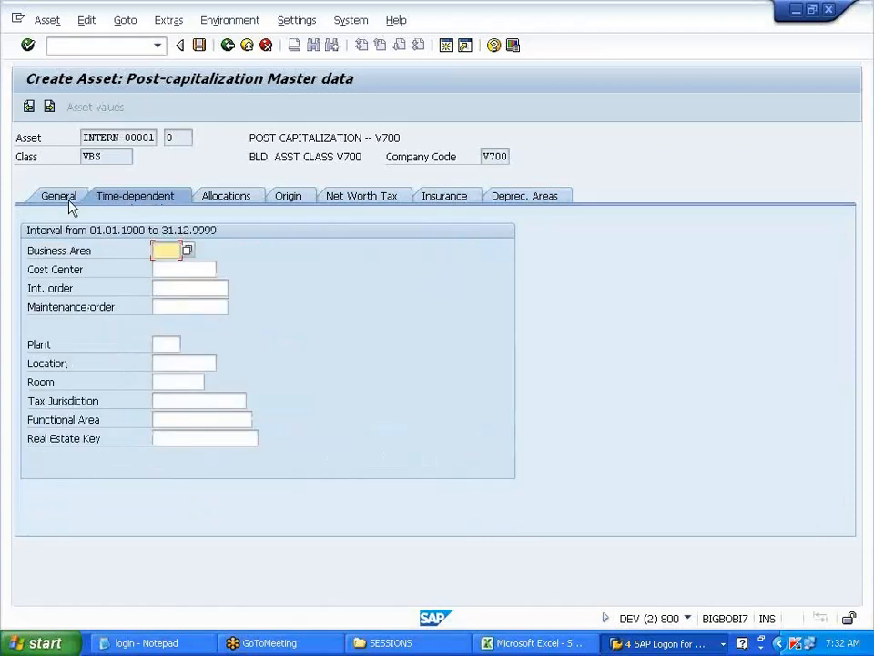
{"action": "left_click", "coordinate": [70, 203]}
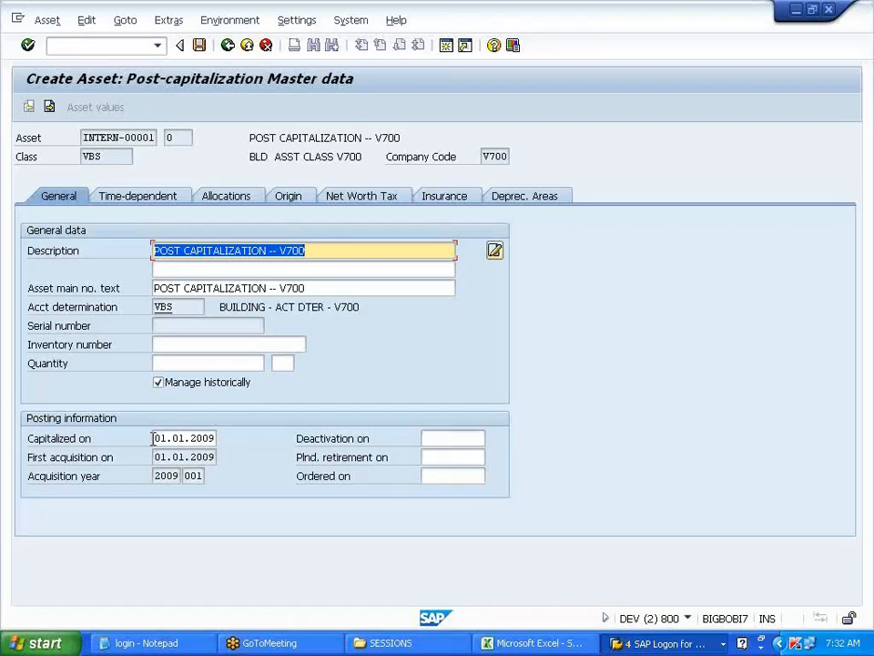
{"action": "left_click", "coordinate": [510, 197]}
{"action": "type", "text": "SLK"}
{"action": "left_click", "coordinate": [423, 269]}
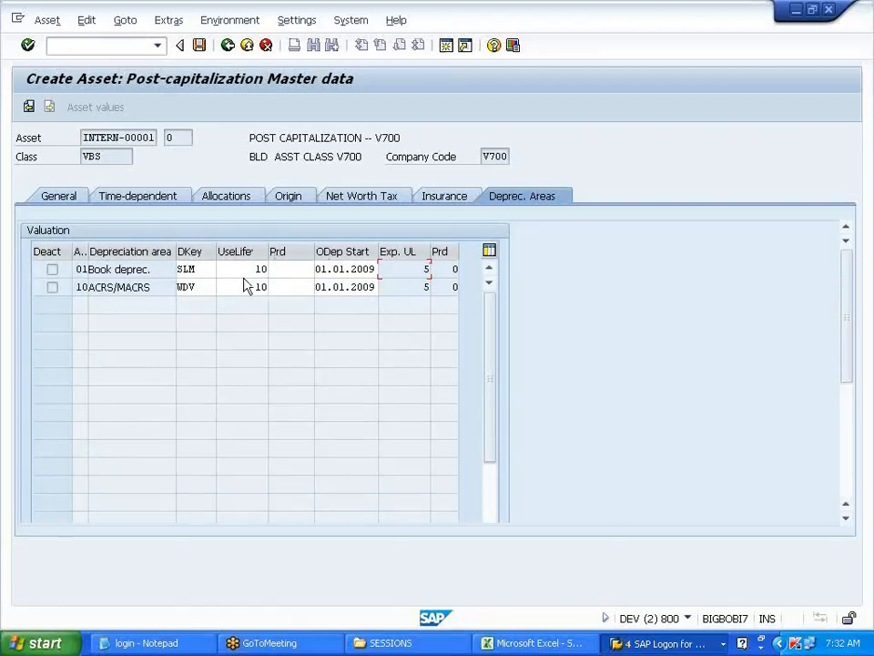
{"action": "left_click", "coordinate": [58, 197]}
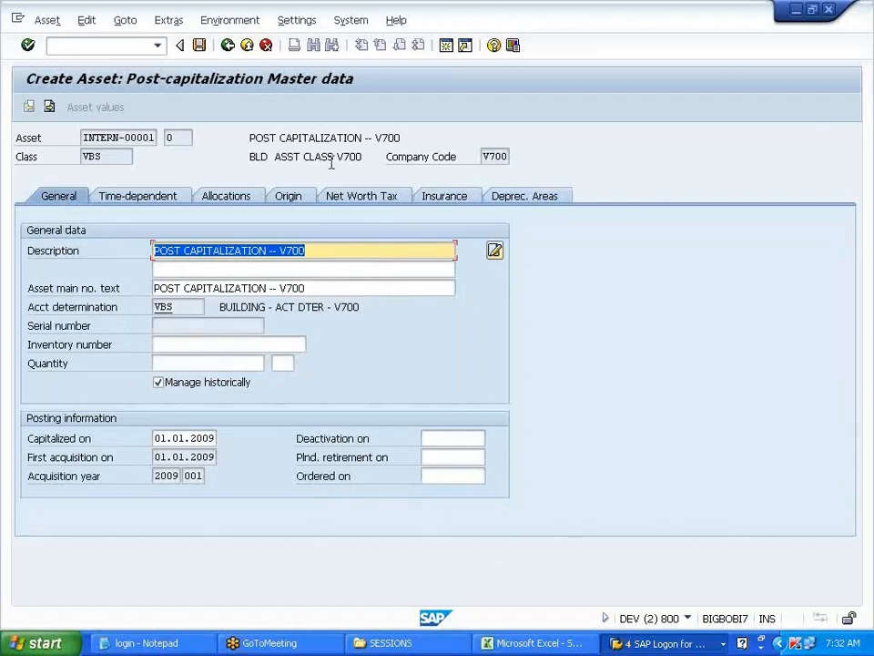
{"action": "left_click", "coordinate": [199, 45]}
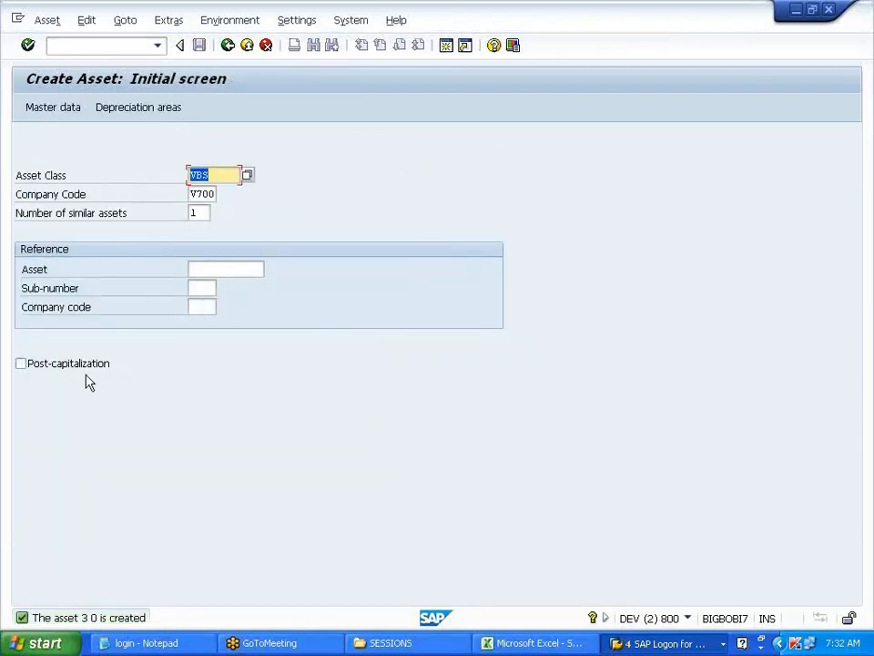
- Fill a new VBS asset with 'POST CAPITALIZATION -- V700' and date 01.01.2009, then cancel it
{"action": "key", "text": "Return"}
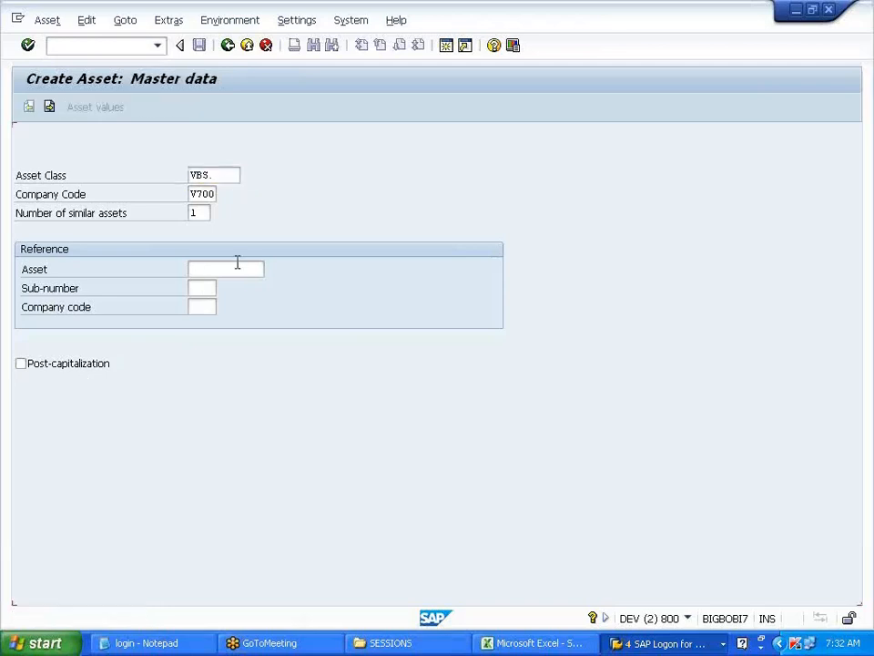
{"action": "left_click", "coordinate": [236, 264]}
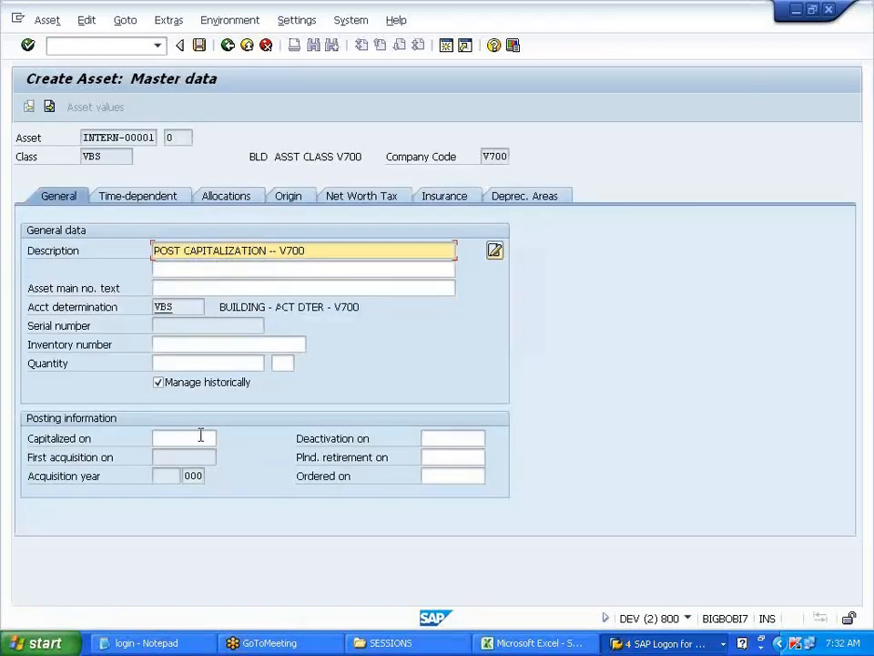
{"action": "left_click", "coordinate": [199, 438]}
{"action": "left_click", "coordinate": [222, 457]}
{"action": "key", "text": "Return"}
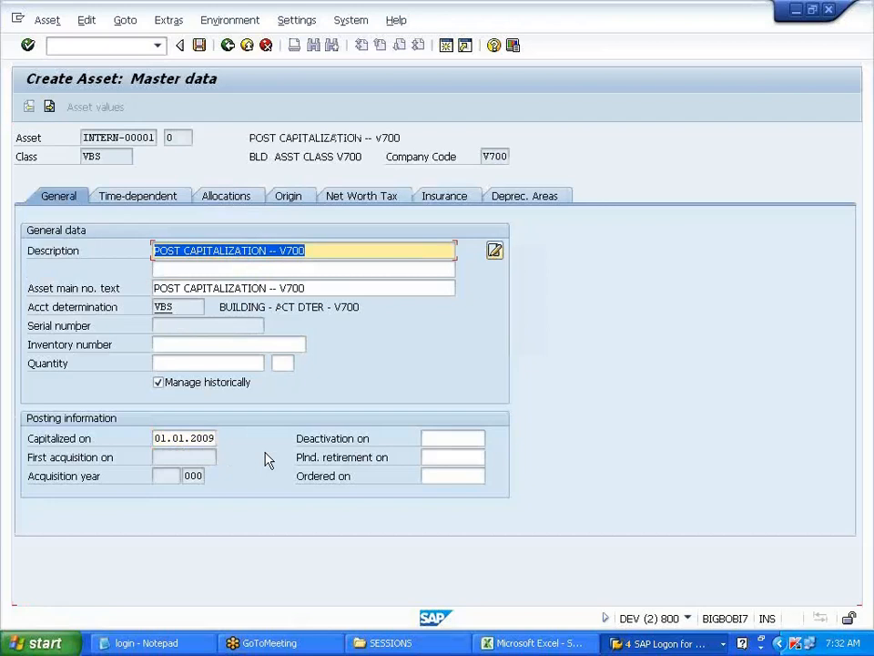
{"action": "left_click", "coordinate": [167, 197]}
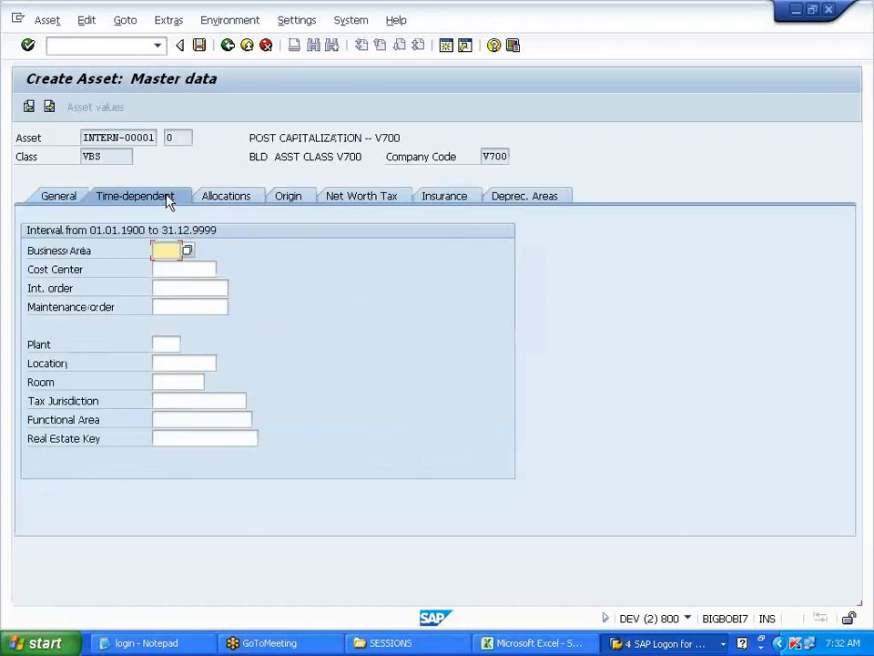
{"action": "left_click", "coordinate": [64, 204]}
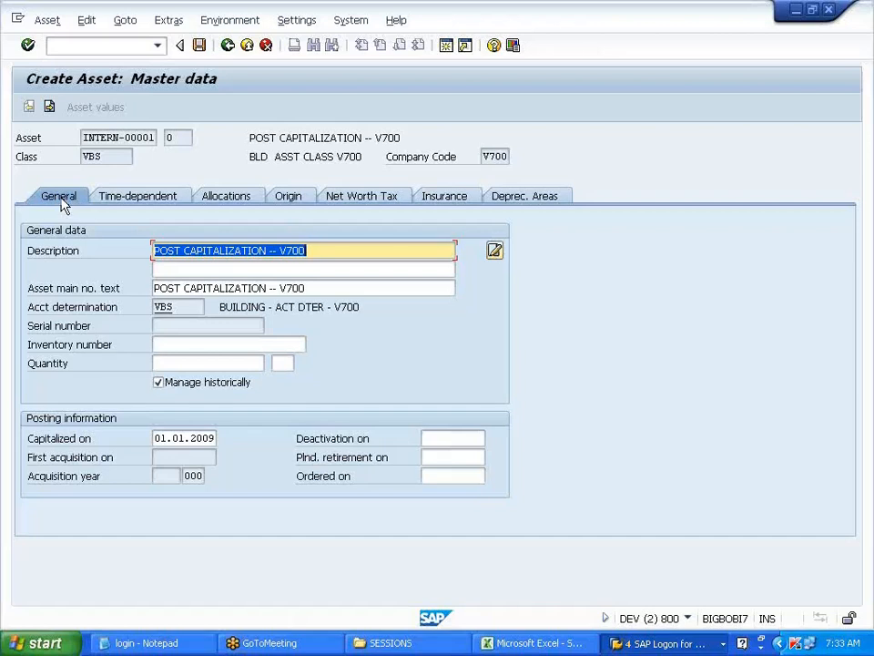
{"action": "left_click", "coordinate": [268, 47]}
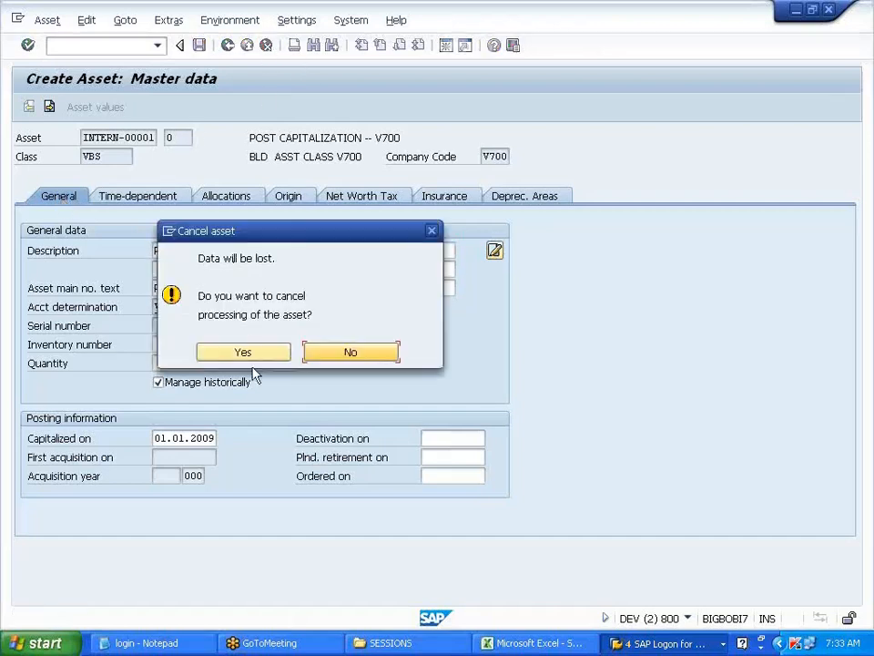
- Discard the unsaved second asset and return to the SAP Easy Access menu
{"action": "left_click", "coordinate": [251, 360]}
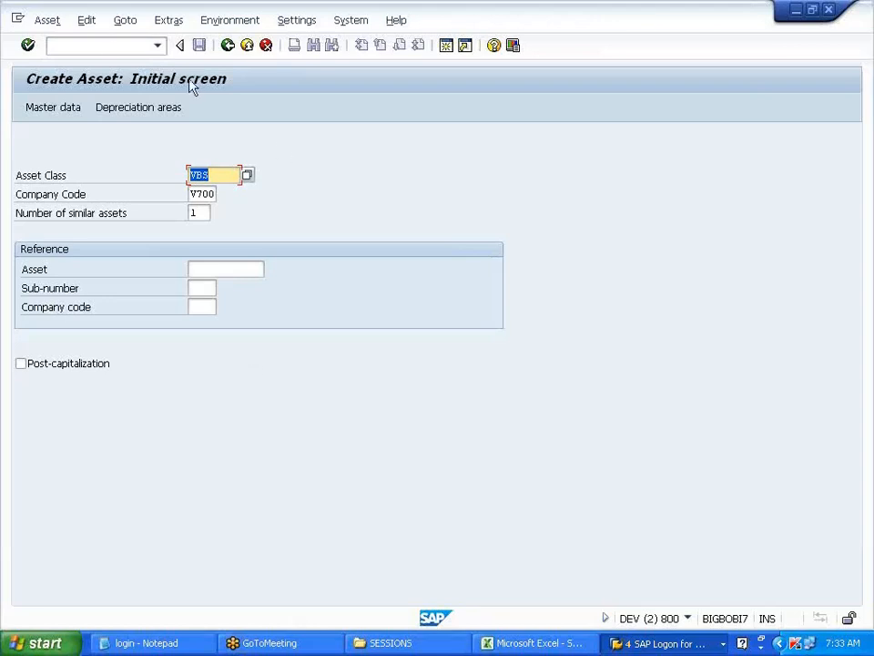
{"action": "left_click", "coordinate": [106, 44]}
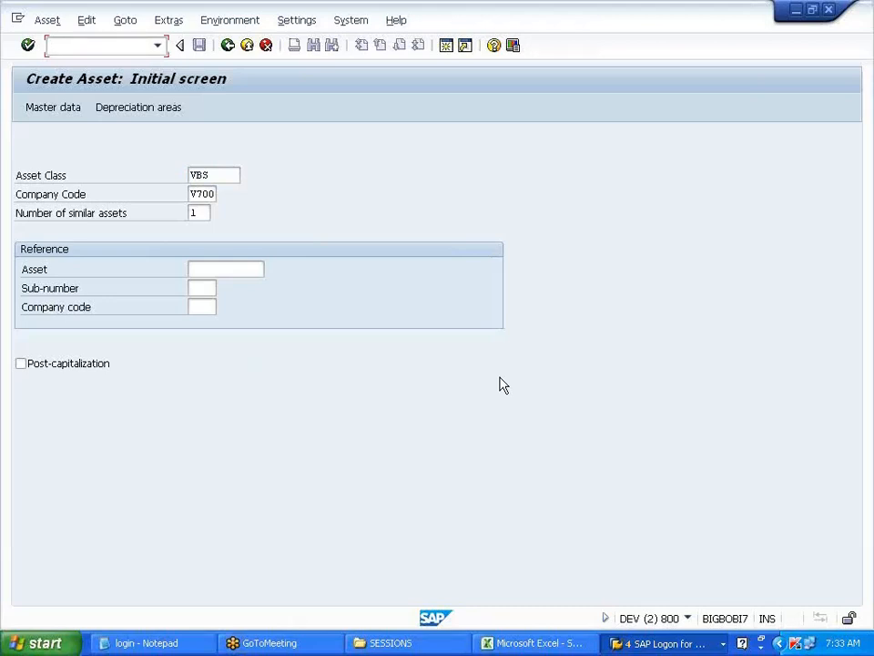
{"action": "type", "text": "/nf-90"}
{"action": "key", "text": "BackSpace"}
{"action": "key", "text": "BackSpace"}
{"action": "key", "text": "BackSpace"}
{"action": "key", "text": "BackSpace"}
{"action": "key", "text": "BackSpace"}
{"action": "key", "text": "BackSpace"}
{"action": "left_click", "coordinate": [265, 44]}
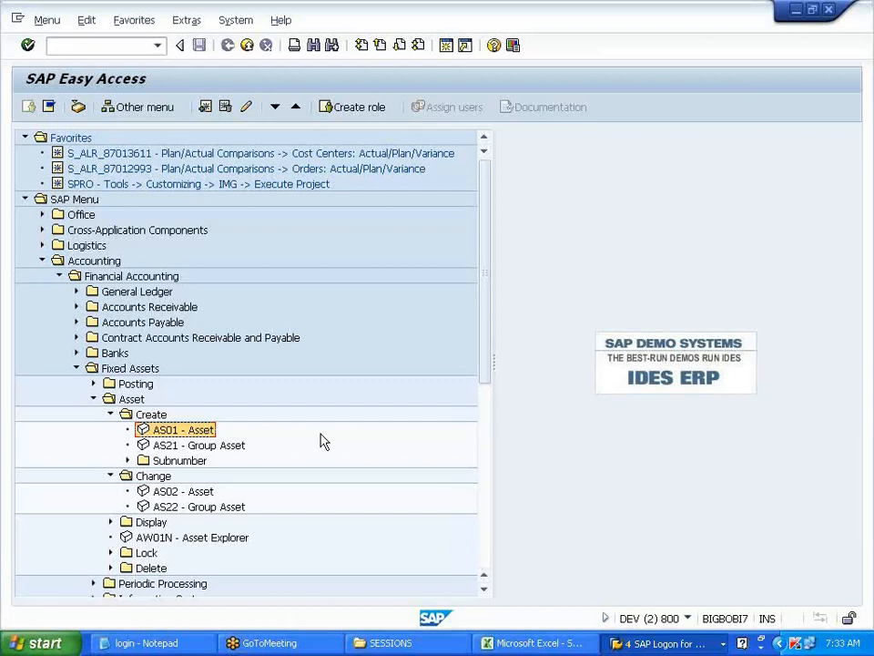
- Navigate Fixed Assets > Posting > Acquisition > External Acquisition and launch ABZON
{"action": "left_click", "coordinate": [110, 415]}
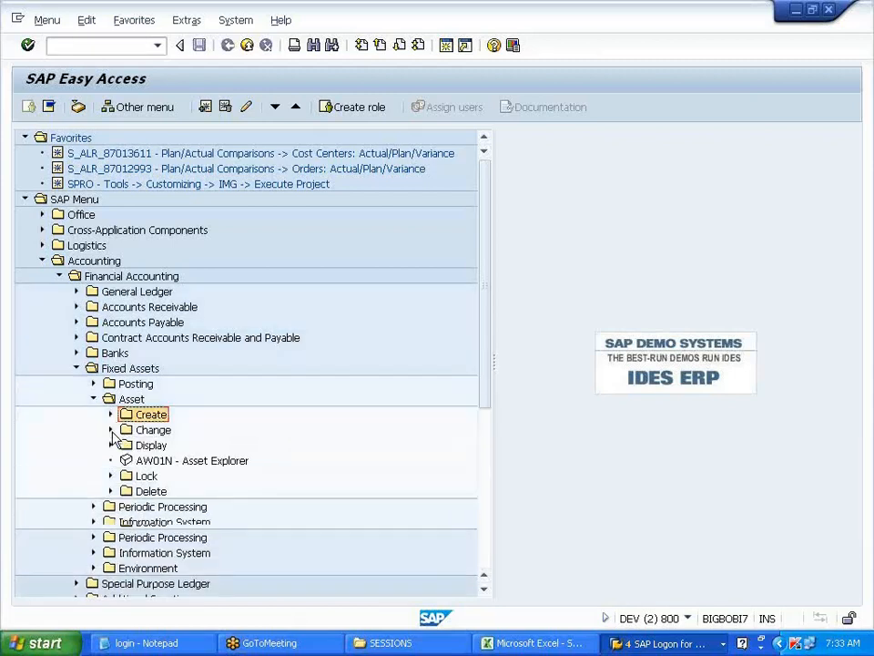
{"action": "left_click", "coordinate": [94, 400]}
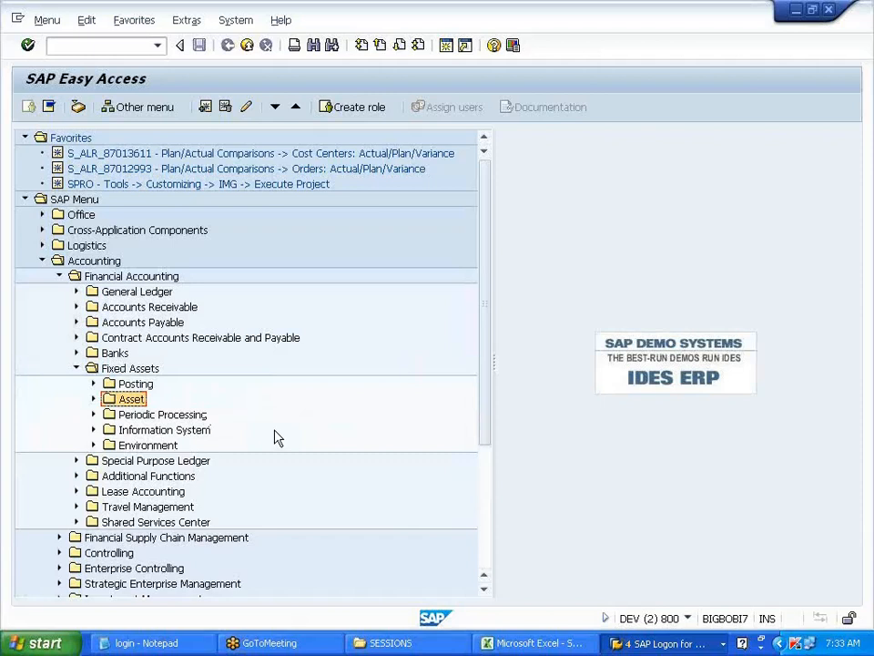
{"action": "left_click", "coordinate": [93, 384]}
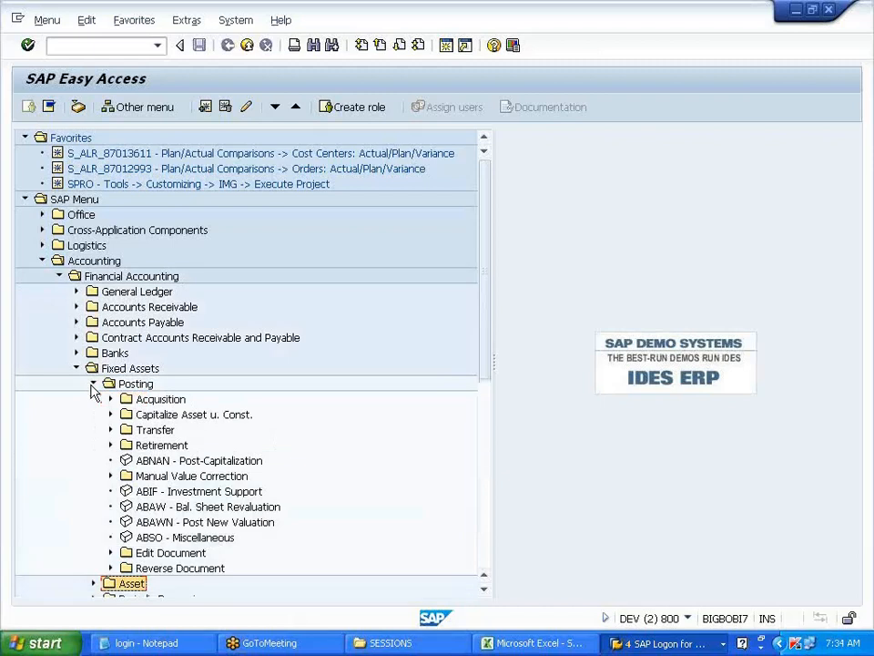
{"action": "left_click", "coordinate": [110, 399]}
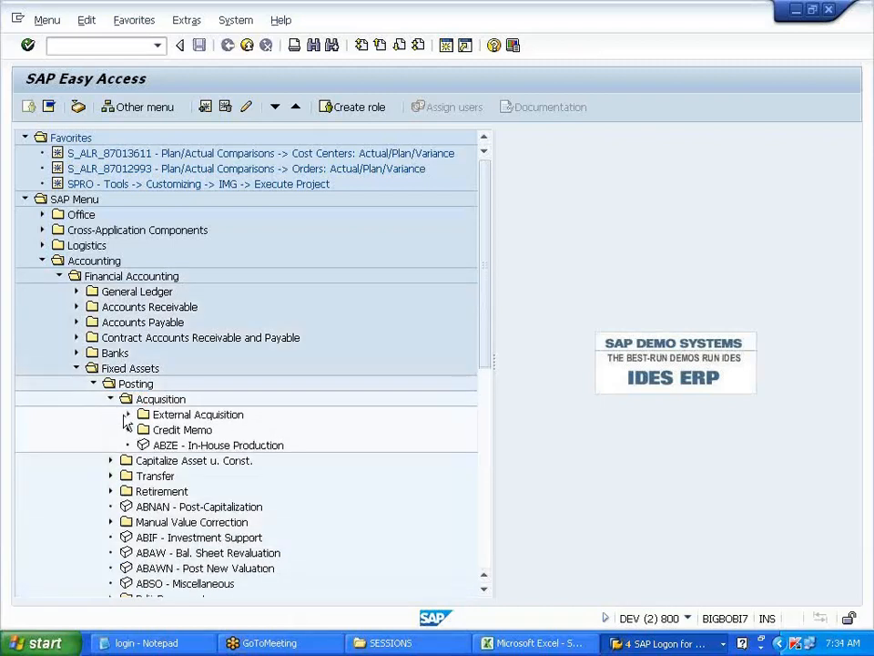
{"action": "left_click", "coordinate": [128, 416]}
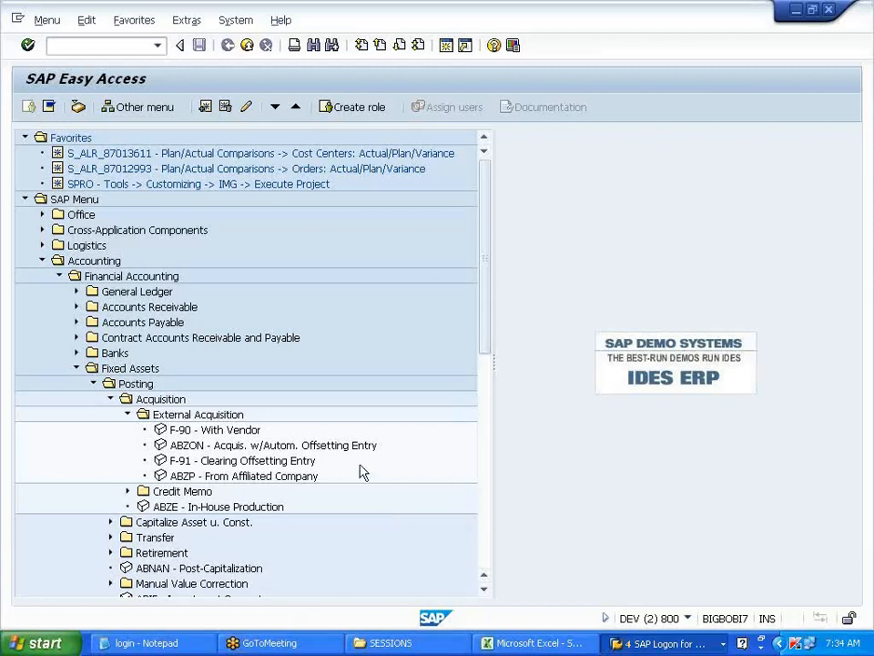
{"action": "left_click", "coordinate": [280, 447]}
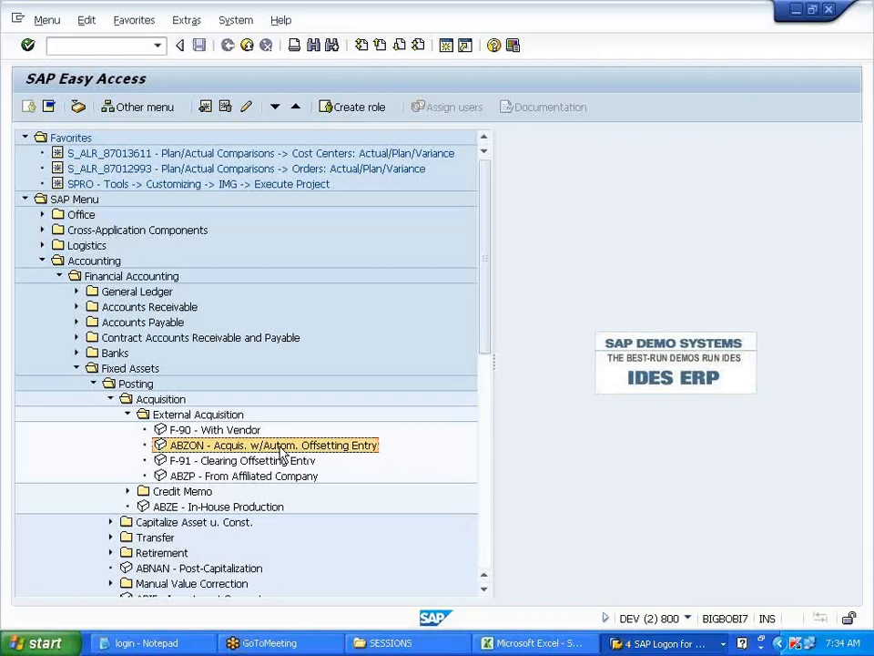
{"action": "double_click", "coordinate": [282, 447]}
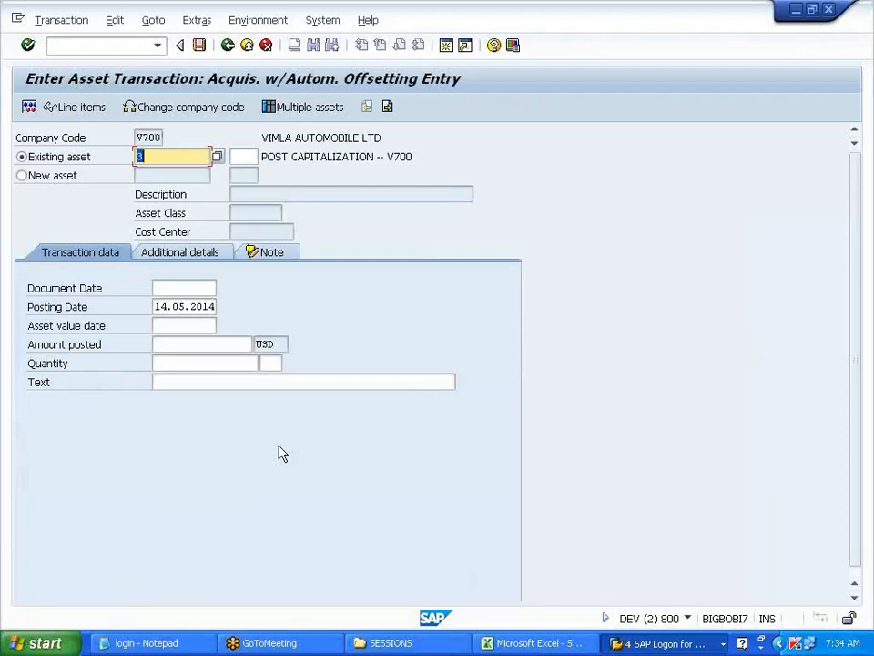
- Enter document, posting and asset value dates 01.01.2014 and amount 120000
{"action": "left_click", "coordinate": [209, 287]}
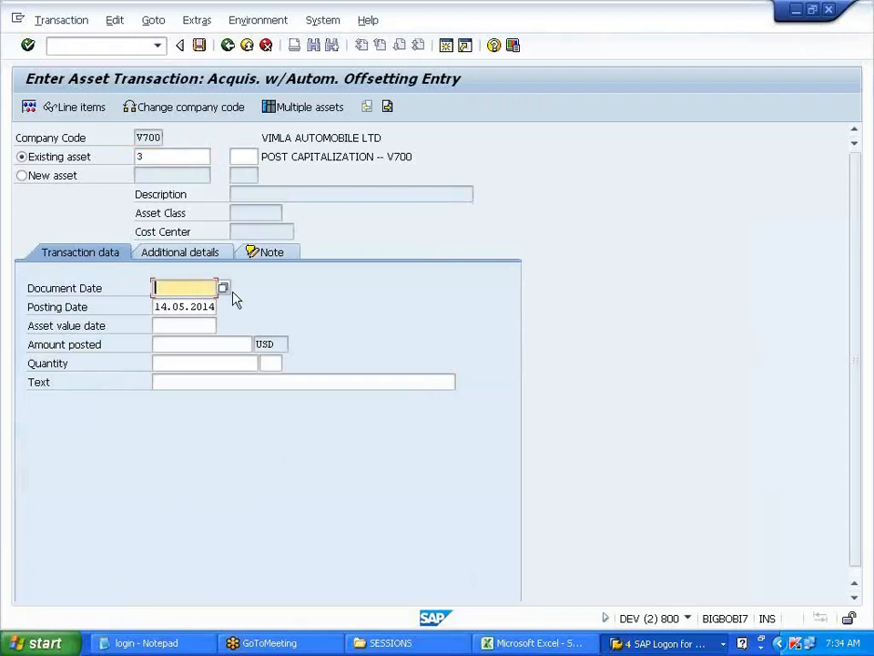
{"action": "type", "text": "01012014"}
{"action": "key", "text": "Tab"}
{"action": "key", "text": "Tab"}
{"action": "key", "text": "shift+Tab"}
{"action": "type", "text": "01012014"}
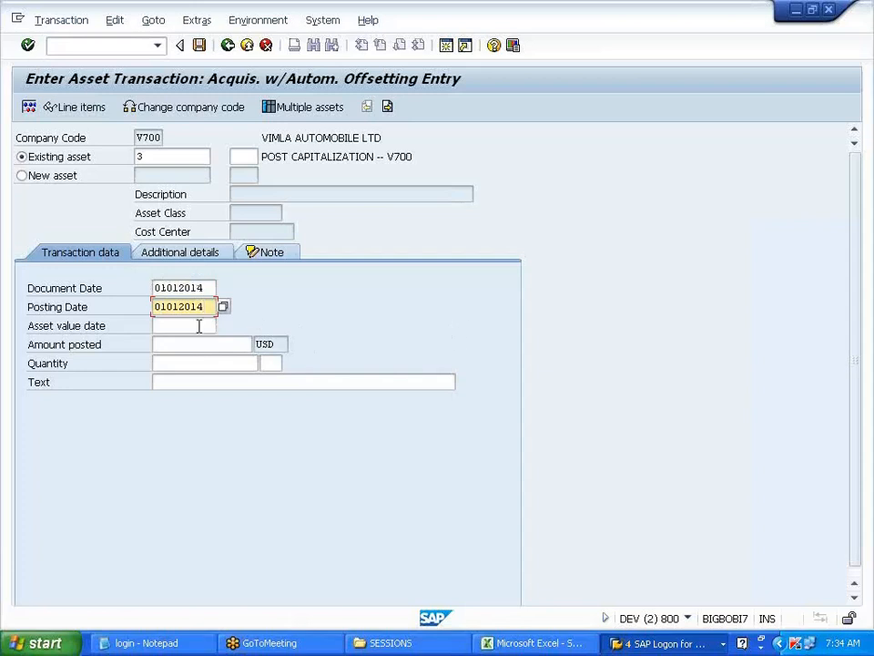
{"action": "left_click_drag", "start_coordinate": [206, 308], "coordinate": [153, 307]}
{"action": "key", "text": "ctrl+c"}
{"action": "left_click", "coordinate": [155, 309]}
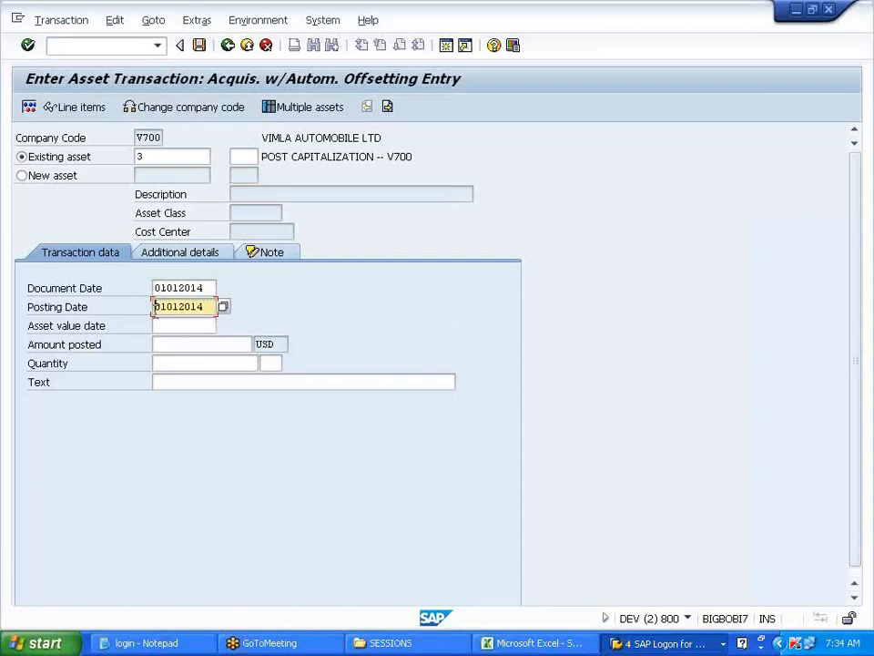
{"action": "left_click", "coordinate": [161, 325]}
{"action": "key", "text": "ctrl+v"}
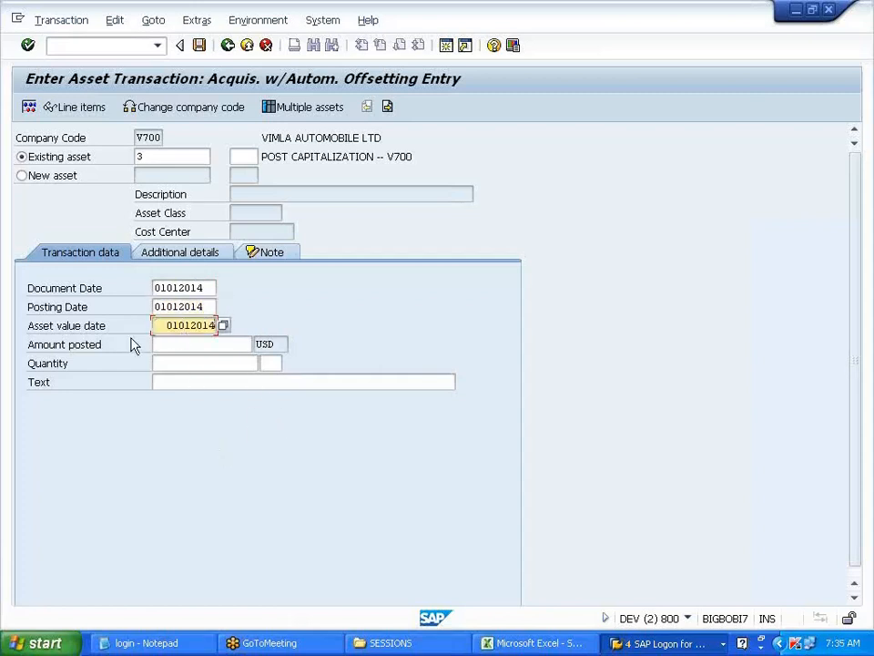
{"action": "left_click", "coordinate": [183, 344]}
{"action": "type", "text": "12000"}
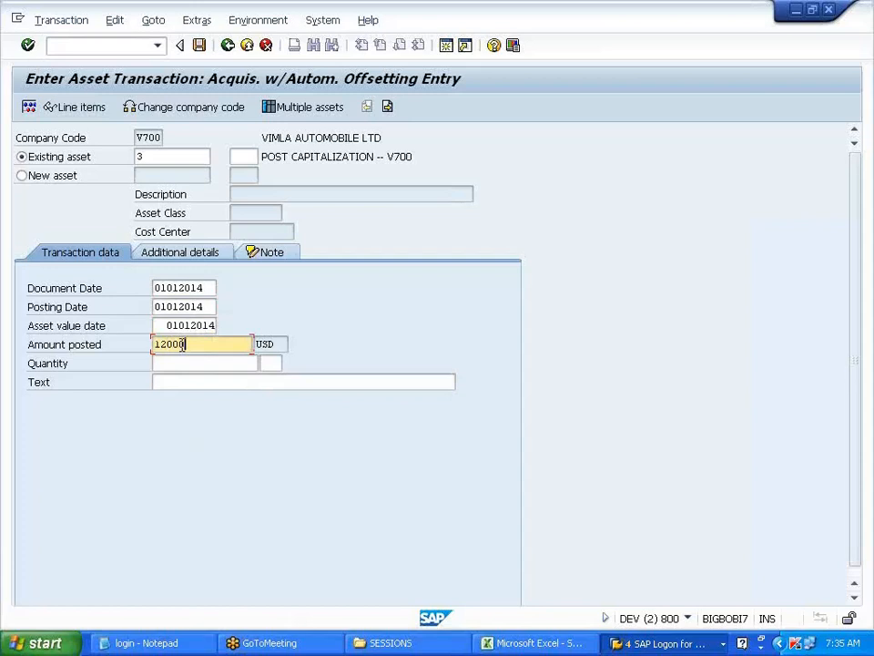
{"action": "type", "text": "0"}
{"action": "key", "text": "Return"}
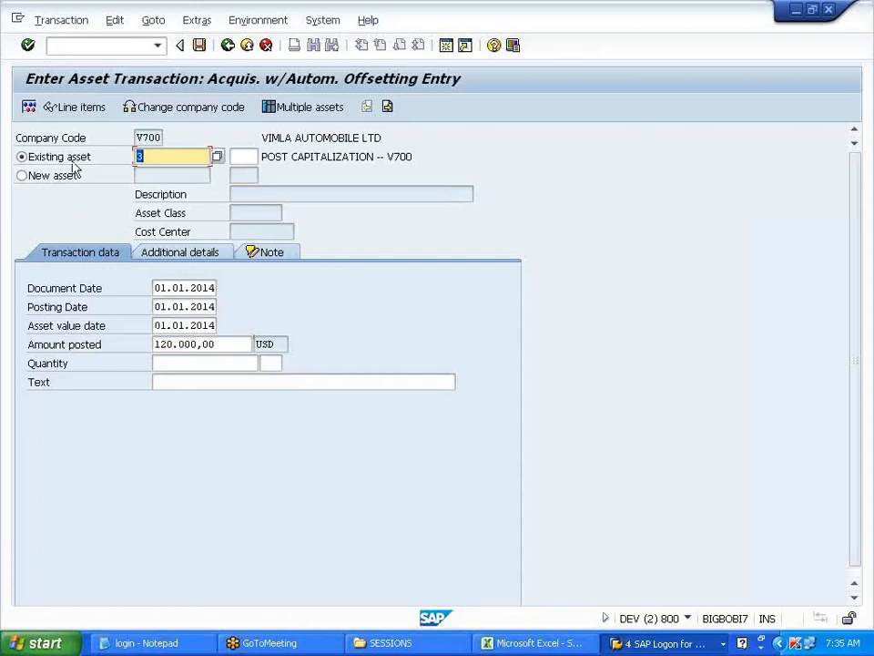
- Simulate the posting, which fails for a missing area-01 contra account, then view Excel notes
{"action": "left_click", "coordinate": [30, 108]}
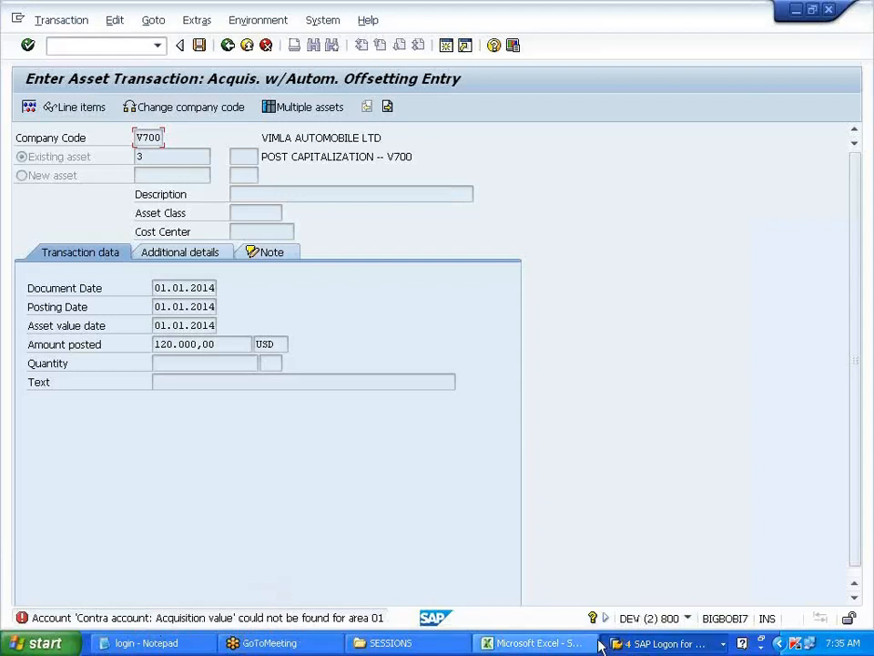
{"action": "left_click", "coordinate": [560, 643]}
{"action": "scroll", "coordinate": [440, 511], "scroll_direction": "down", "scroll_amount": 4}
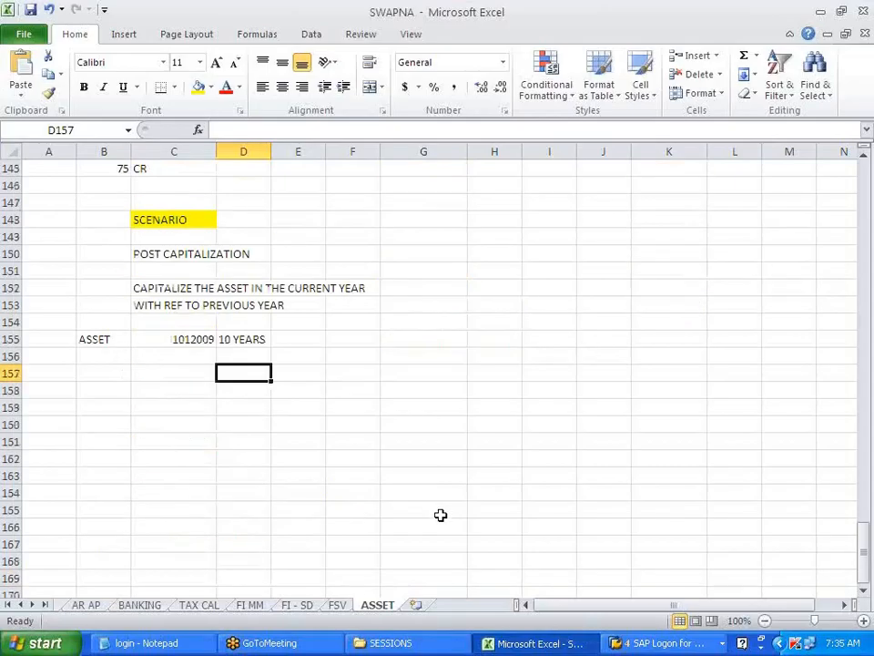
- Type notes 'check received not deposited', 'cash' and 'TC CUST' in H148 to H151
{"action": "left_click", "coordinate": [455, 221]}
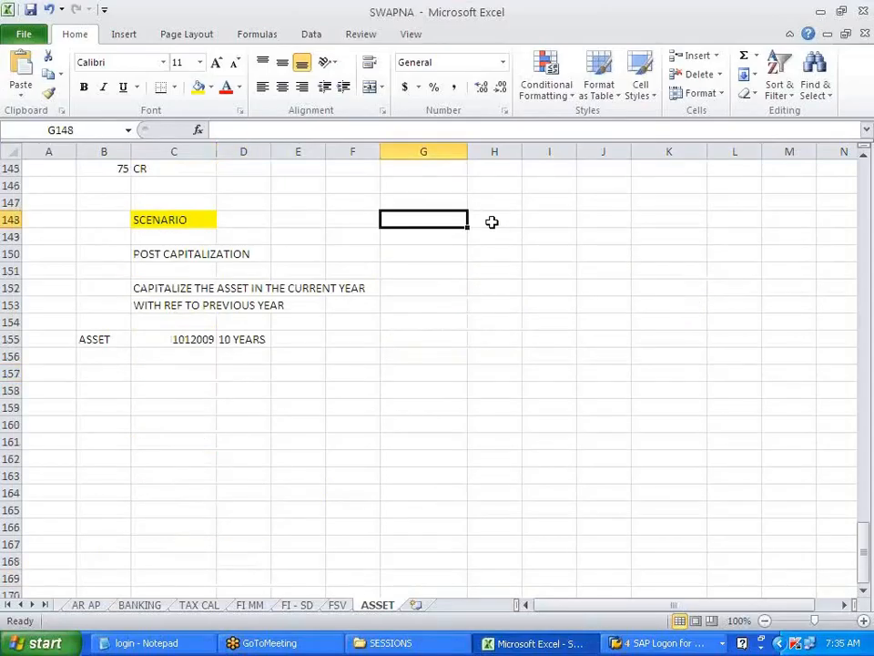
{"action": "left_click", "coordinate": [491, 221]}
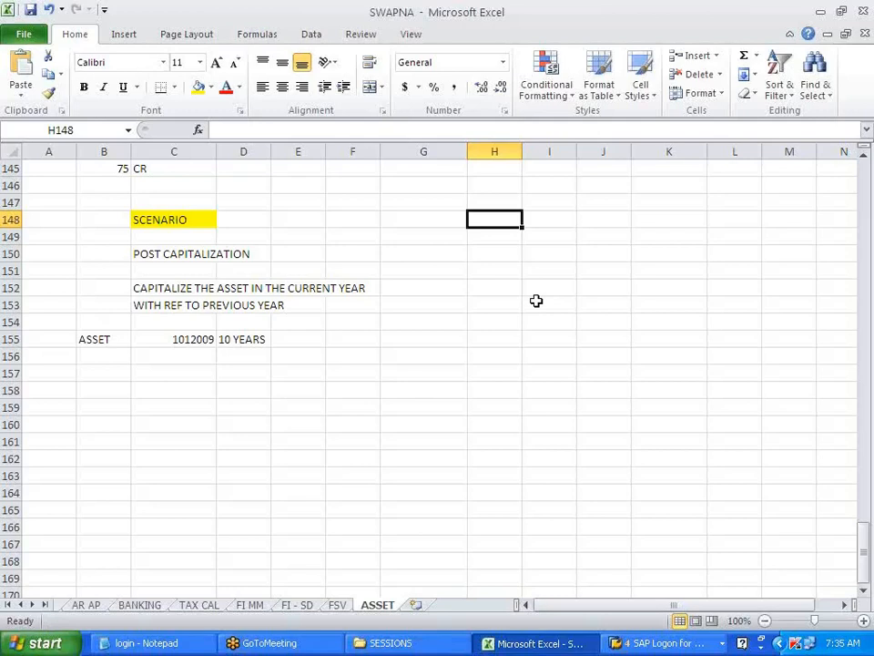
{"action": "type", "text": "c"}
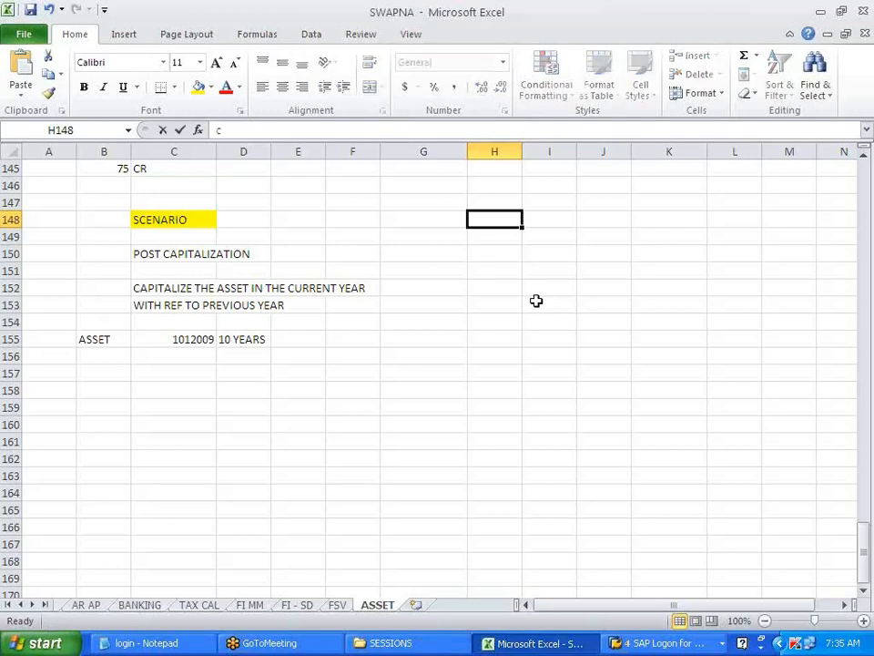
{"action": "type", "text": "heck oepos"}
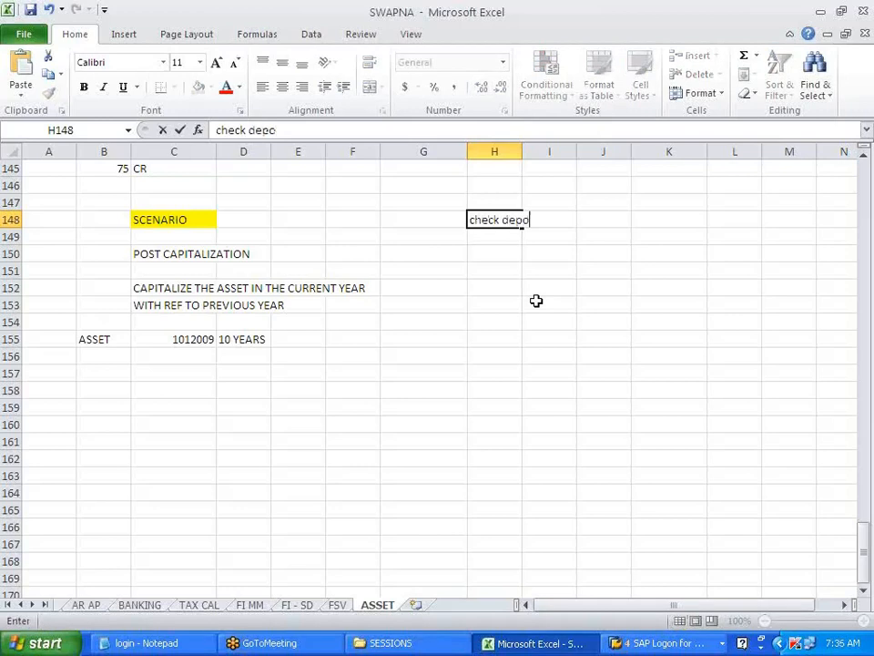
{"action": "key", "text": "BackSpace"}
{"action": "key", "text": "BackSpace"}
{"action": "key", "text": "BackSpace"}
{"action": "key", "text": "BackSpace"}
{"action": "key", "text": "BackSpace"}
{"action": "key", "text": "BackSpace"}
{"action": "type", "text": "received"}
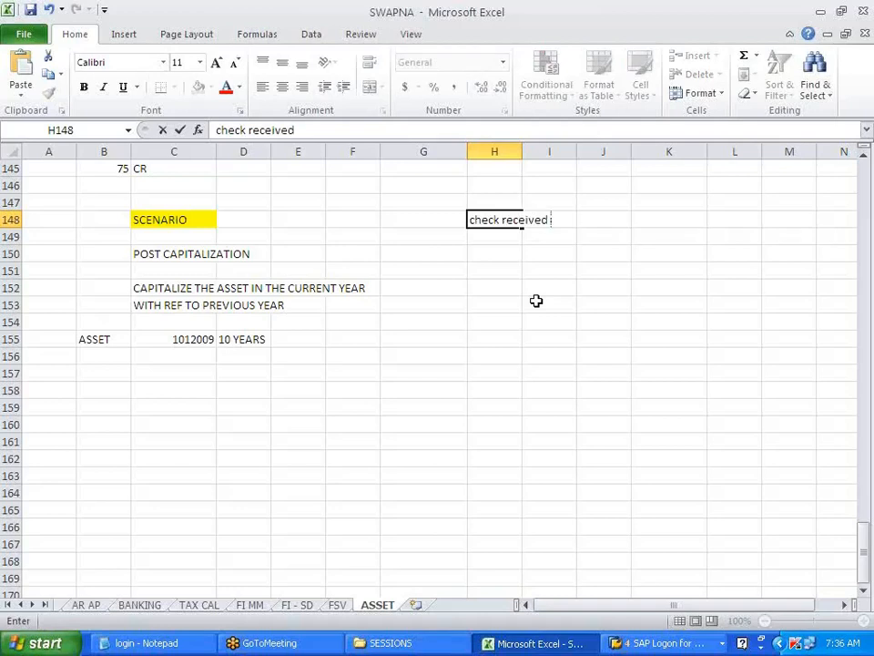
{"action": "type", "text": " not deposited"}
{"action": "key", "text": "Return"}
{"action": "key", "text": "Return"}
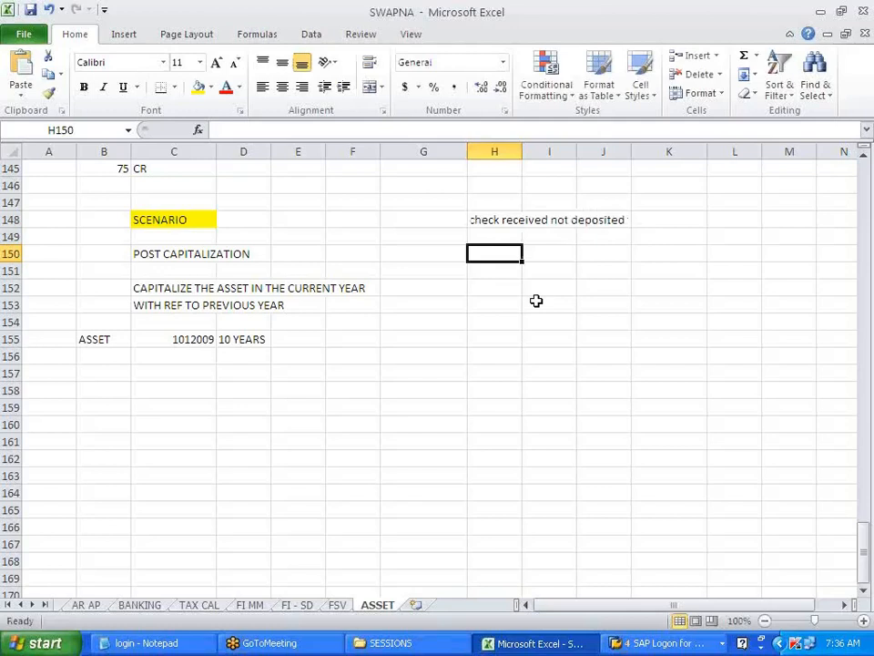
{"action": "type", "text": "cash"}
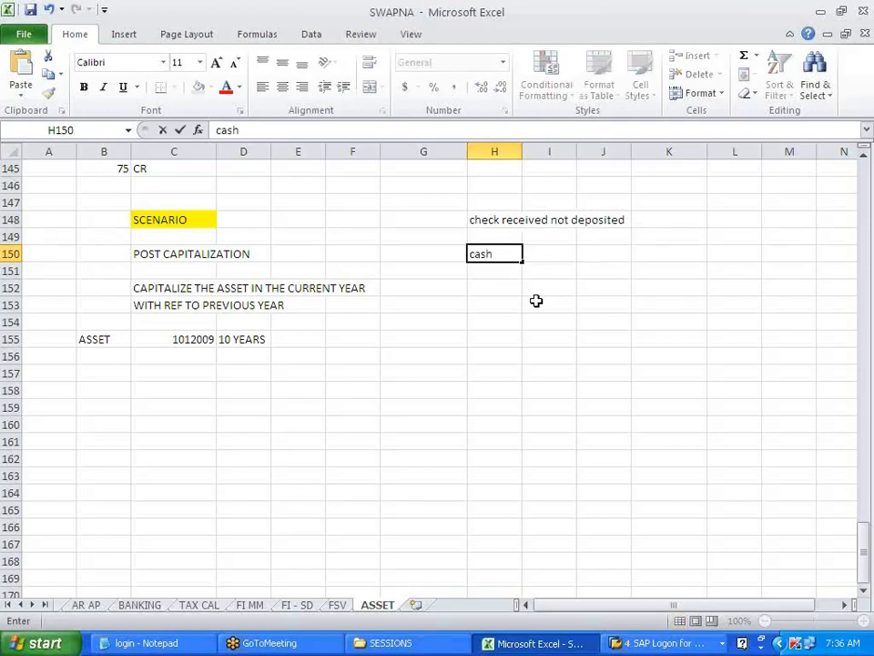
{"action": "key", "text": "Return"}
{"action": "type", "text": "to"}
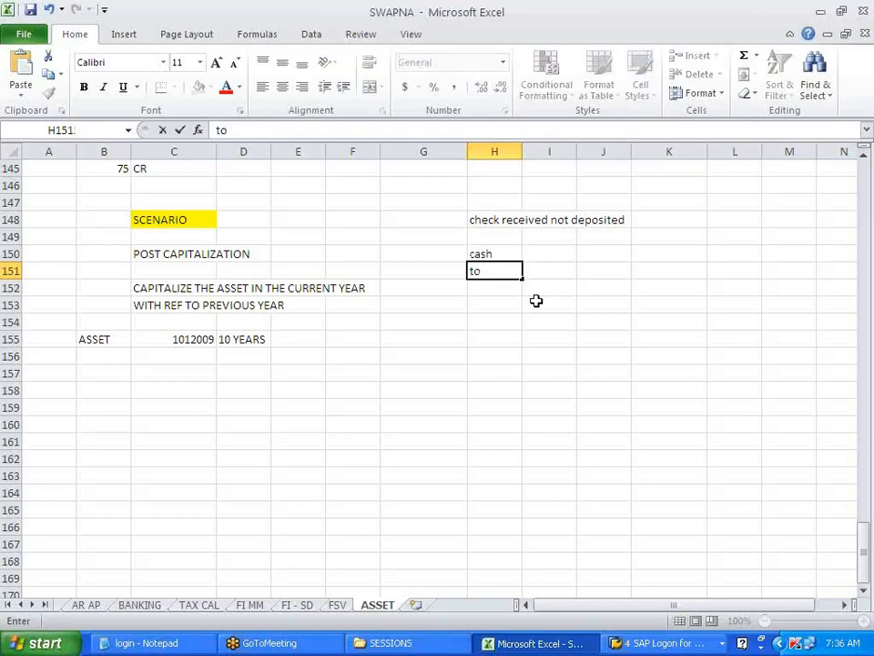
{"action": "type", "text": "cust"}
{"action": "key", "text": "BackSpace"}
{"action": "key", "text": "BackSpace"}
{"action": "key", "text": "BackSpace"}
{"action": "key", "text": "BackSpace"}
{"action": "key", "text": "BackSpace"}
{"action": "type", "text": "to cust"}
{"action": "key", "text": "BackSpace"}
{"action": "key", "text": "BackSpace"}
{"action": "key", "text": "BackSpace"}
{"action": "key", "text": "BackSpace"}
{"action": "key", "text": "BackSpace"}
{"action": "key", "text": "BackSpace"}
{"action": "key", "text": "BackSpace"}
{"action": "key", "text": "BackSpace"}
{"action": "key", "text": "BackSpace"}
{"action": "key", "text": "BackSpace"}
{"action": "type", "text": "TC CUST"}
{"action": "key", "text": "Tab"}
{"action": "key", "text": "Tab"}
- Add 'BANK' in J150 and 'TO CASH' in J151, and retype 'CASH' in H150
{"action": "key", "text": "Up"}
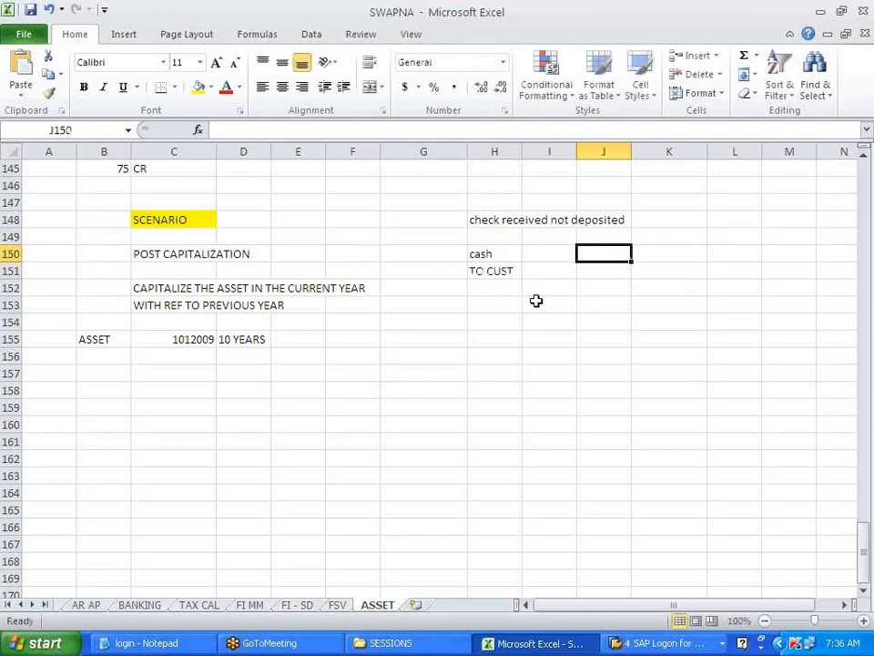
{"action": "type", "text": "BANK"}
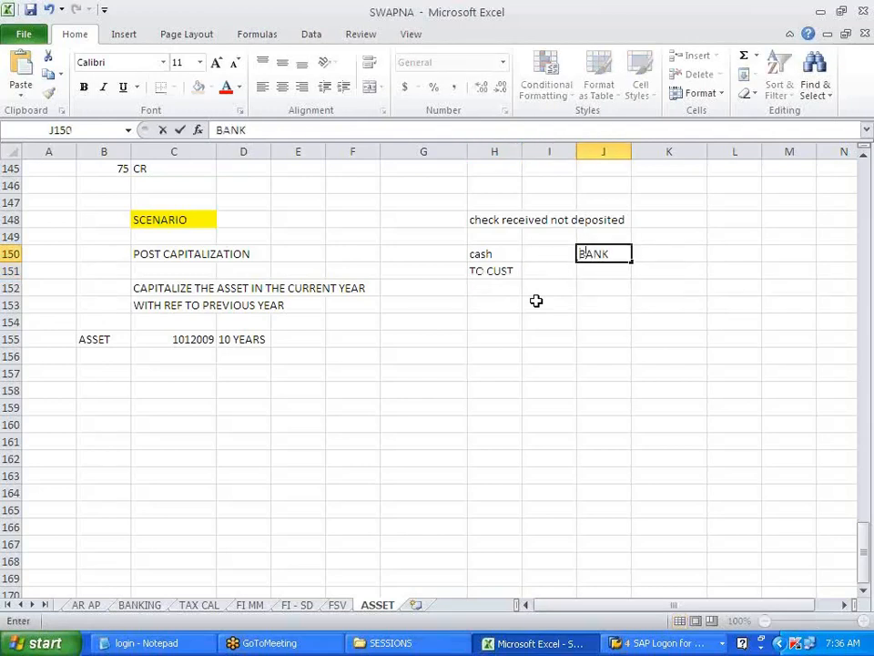
{"action": "key", "text": "Return"}
{"action": "type", "text": "TO C"}
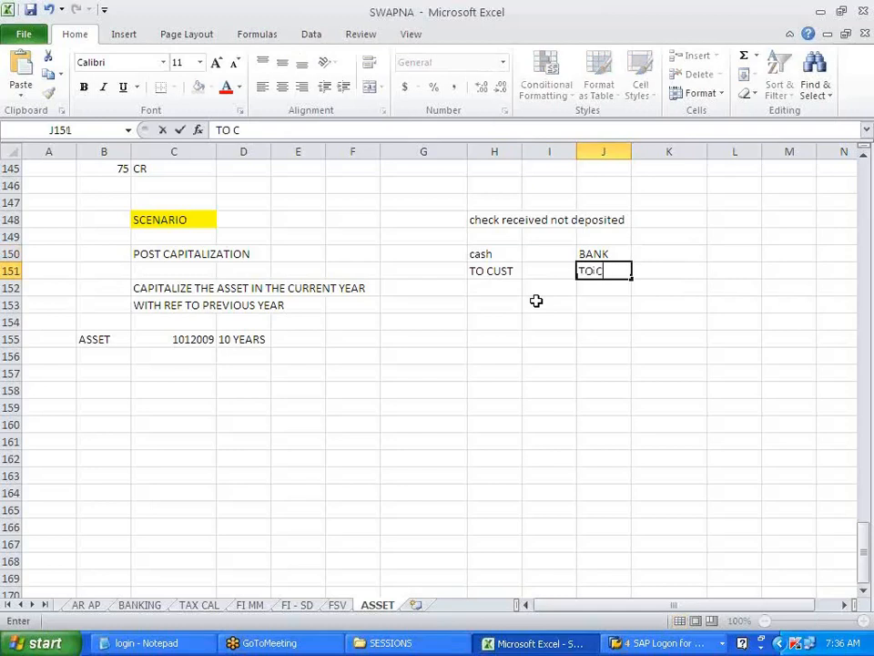
{"action": "type", "text": "ASH"}
{"action": "left_click", "coordinate": [550, 300]}
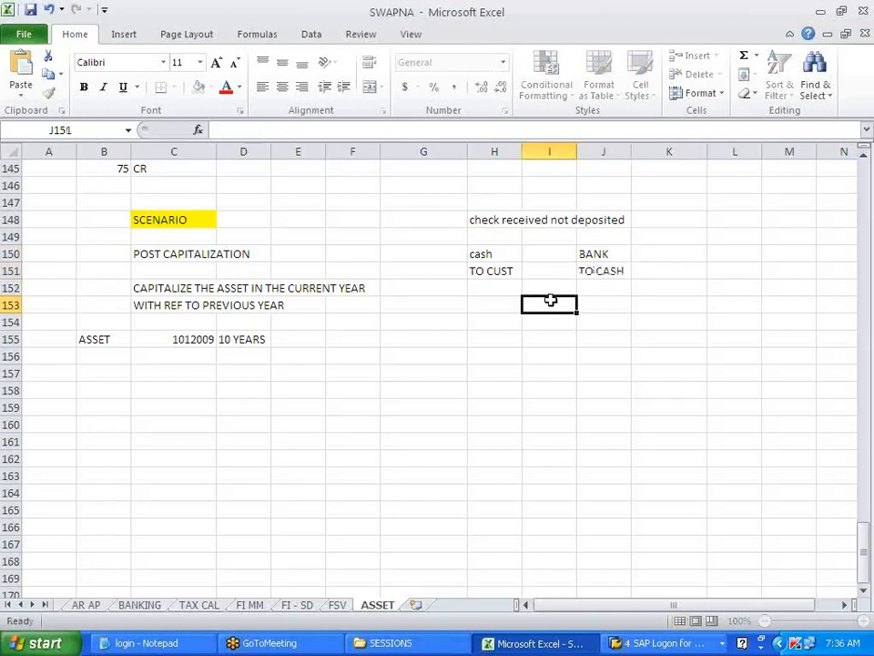
{"action": "left_click", "coordinate": [503, 257]}
{"action": "type", "text": "C"}
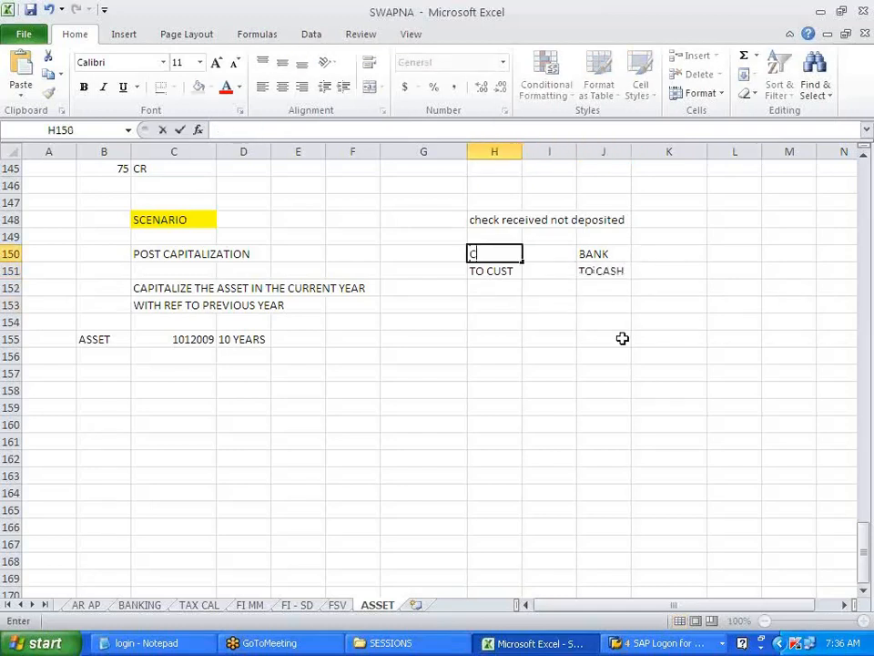
{"action": "type", "text": "ASH"}
{"action": "left_click", "coordinate": [621, 338]}
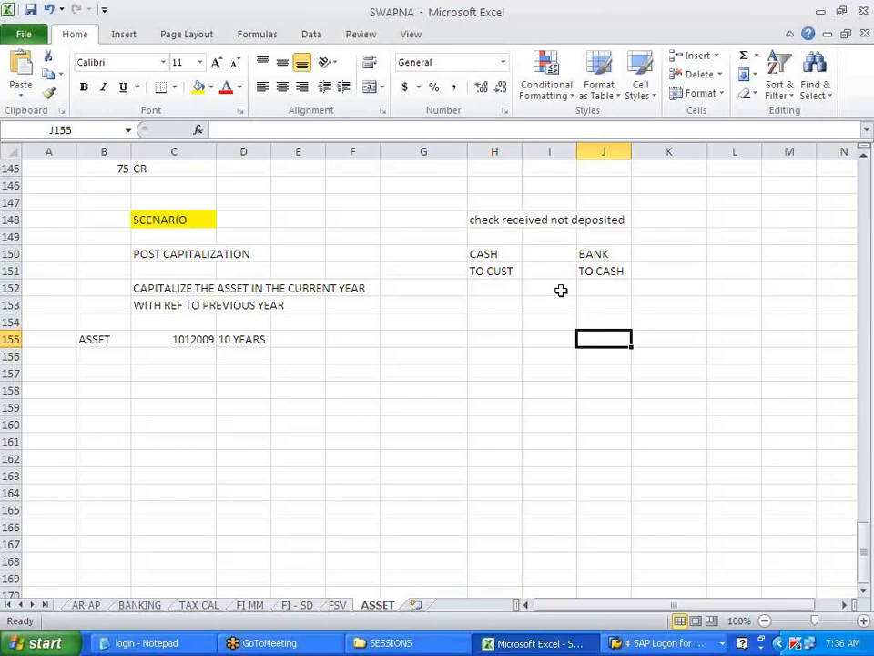
- Point out the CASH entry in H150 and the TO CASH entry in J151 alternately
{"action": "left_click", "coordinate": [493, 253]}
{"action": "left_click", "coordinate": [611, 272]}
{"action": "left_click", "coordinate": [507, 255]}
{"action": "left_click", "coordinate": [583, 271]}
{"action": "left_click", "coordinate": [507, 258]}
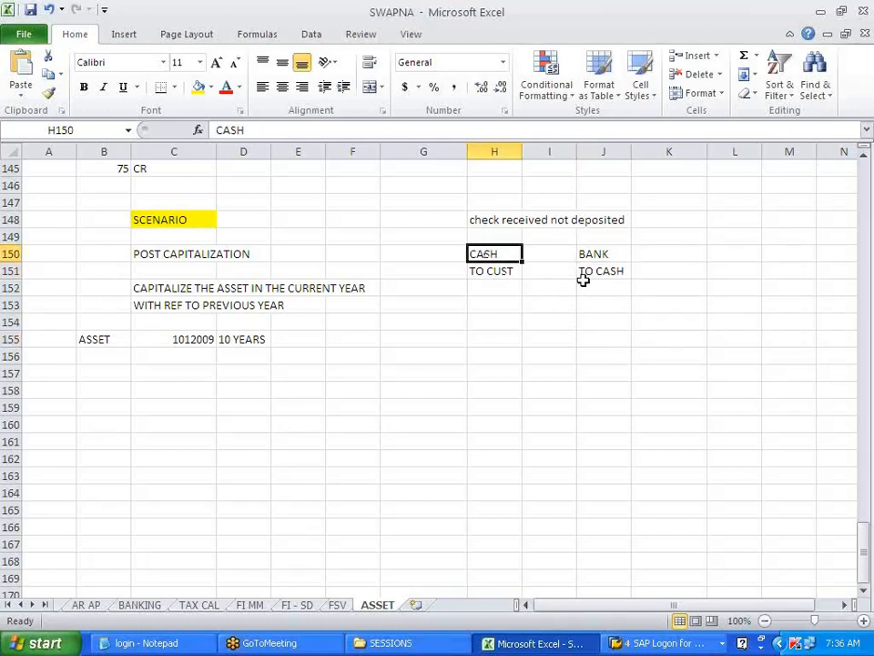
{"action": "left_click", "coordinate": [605, 273]}
{"action": "left_click", "coordinate": [507, 254]}
{"action": "left_click", "coordinate": [582, 272]}
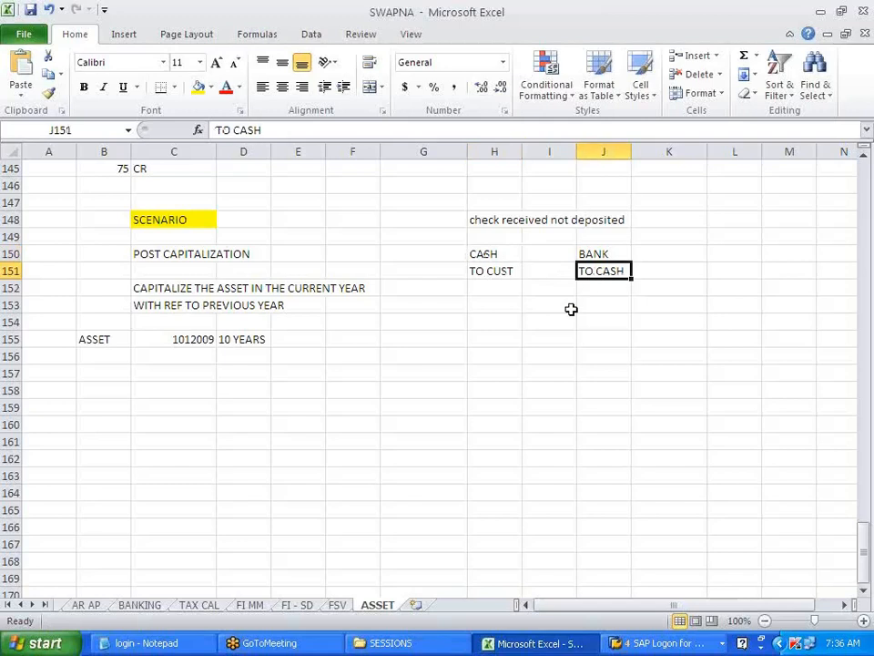
{"action": "left_click", "coordinate": [507, 257]}
{"action": "left_click", "coordinate": [601, 274]}
- Clear the notes in H148:J151 and switch to the SAP Easy Access window
{"action": "left_click_drag", "start_coordinate": [494, 256], "coordinate": [600, 273]}
{"action": "left_click_drag", "start_coordinate": [495, 222], "coordinate": [606, 267]}
{"action": "key", "text": "Delete"}
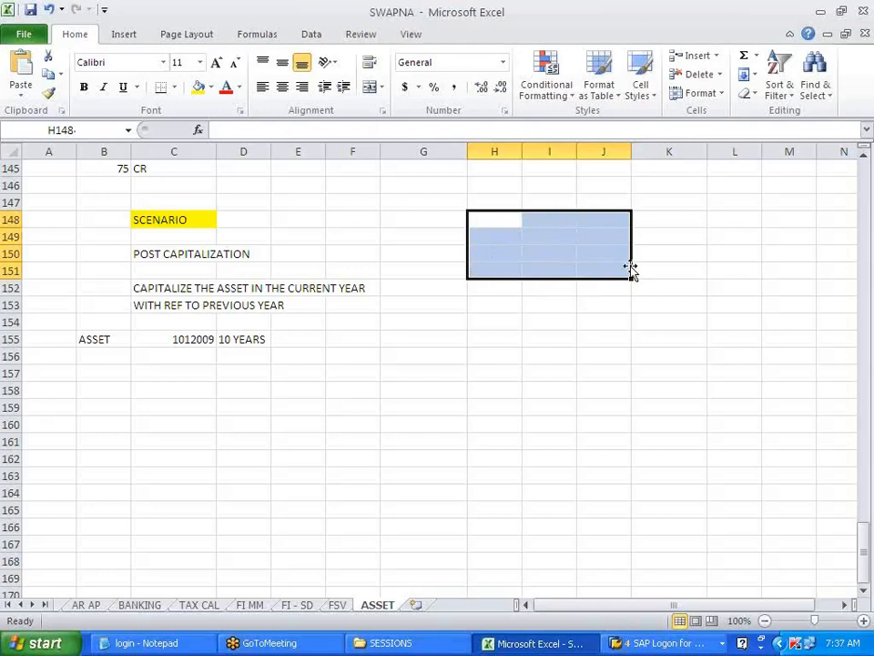
{"action": "left_click", "coordinate": [589, 337]}
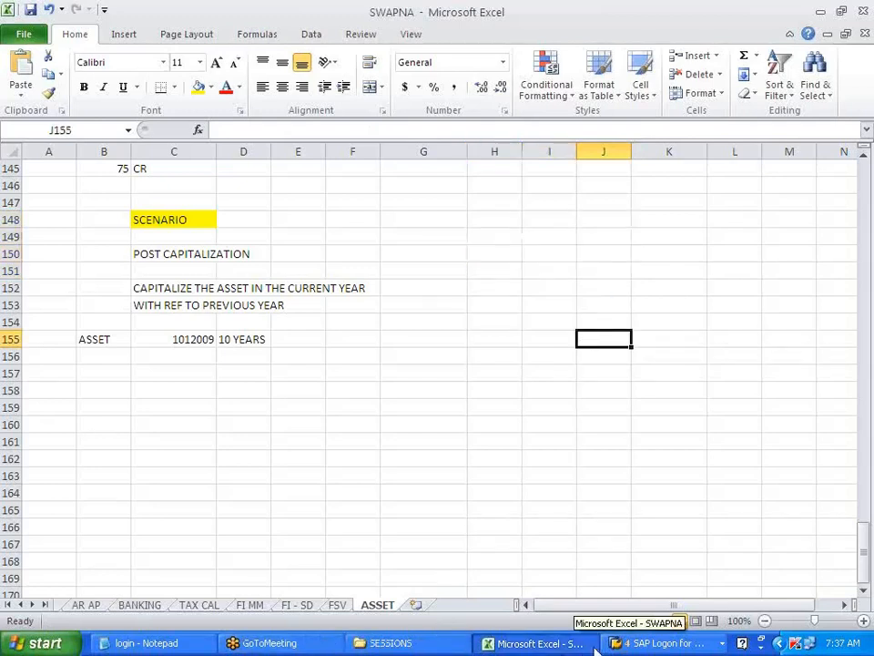
{"action": "left_click", "coordinate": [648, 644]}
{"action": "left_click", "coordinate": [654, 554]}
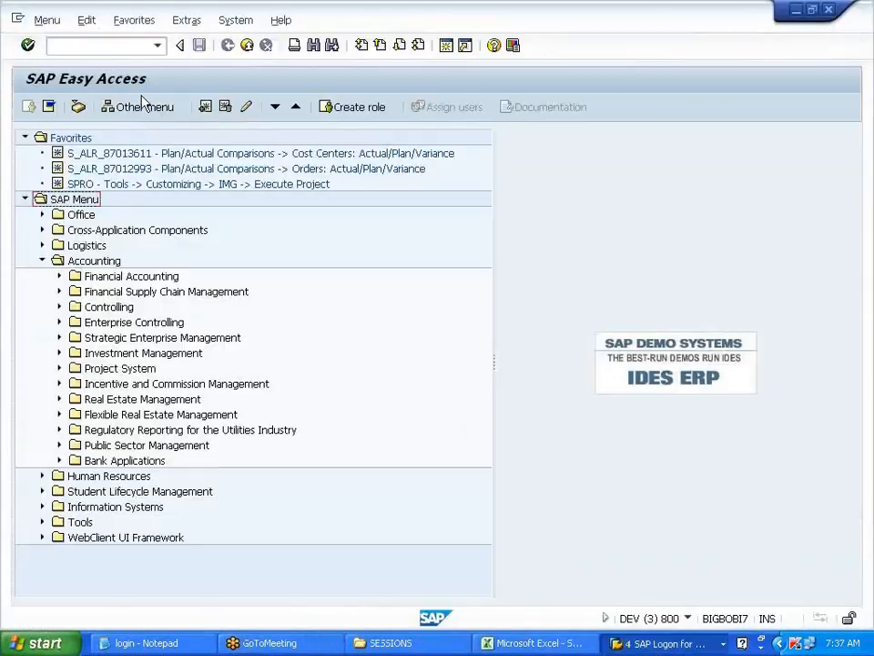
- Run FS00 and list all G/L accounts of company code V700 via search help
{"action": "type", "text": "FS00"}
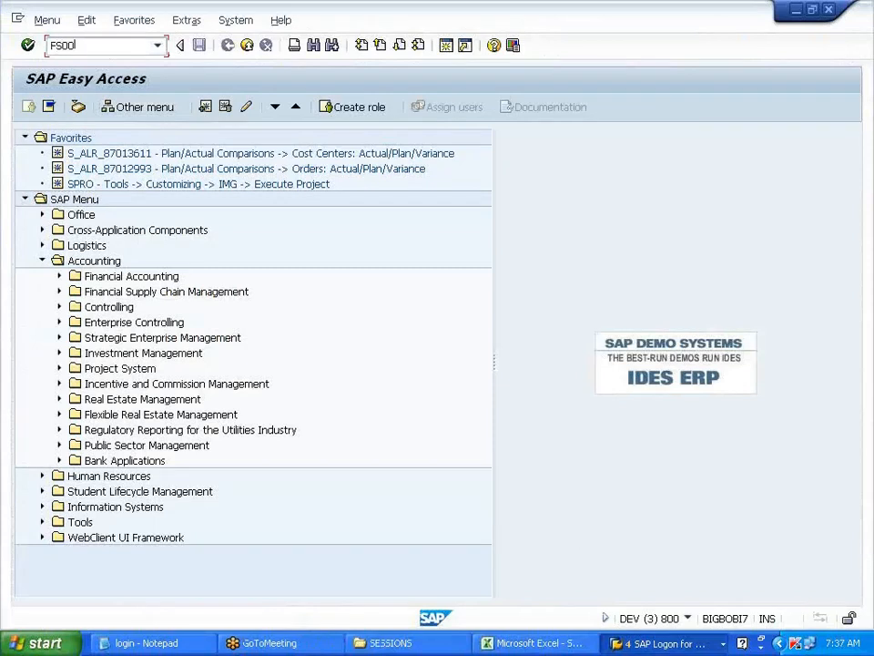
{"action": "key", "text": "Return"}
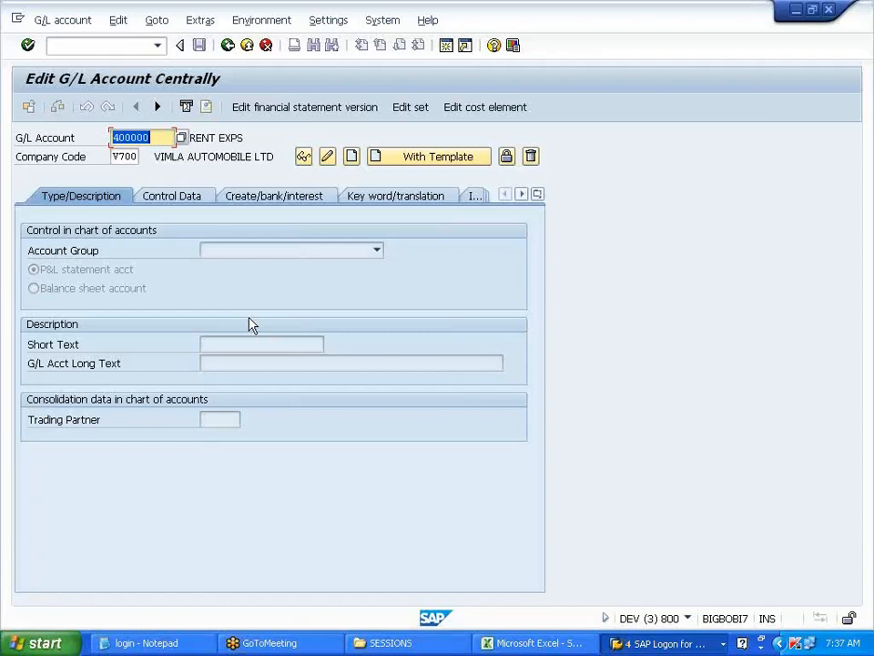
{"action": "key", "text": "Delete"}
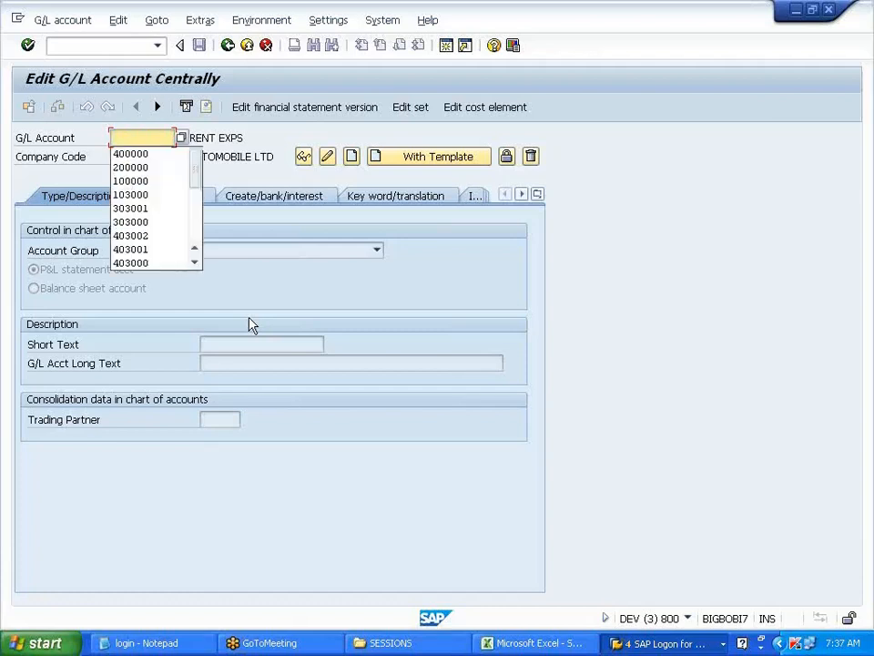
{"action": "key", "text": "Escape"}
{"action": "key", "text": "F4"}
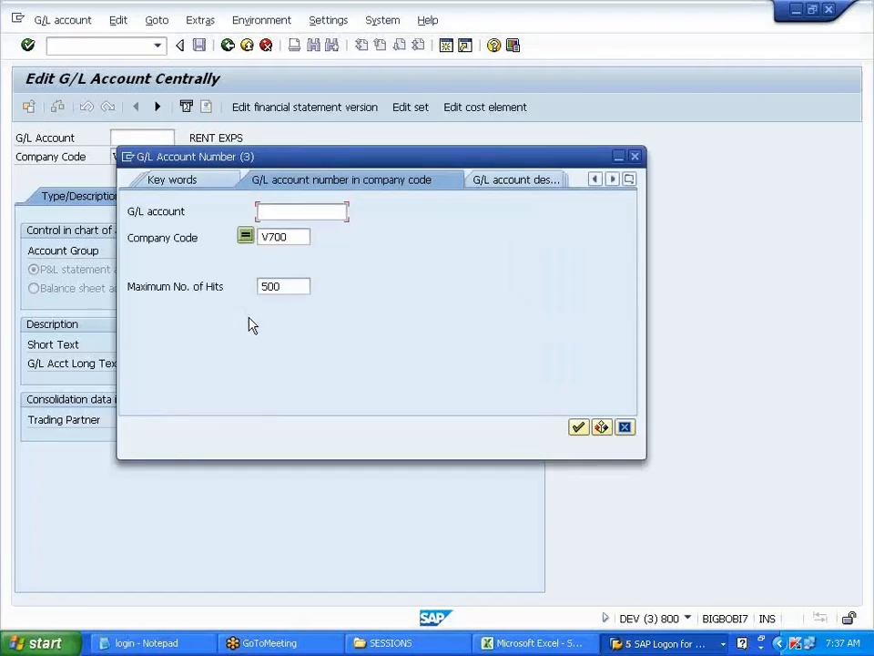
{"action": "key", "text": "Return"}
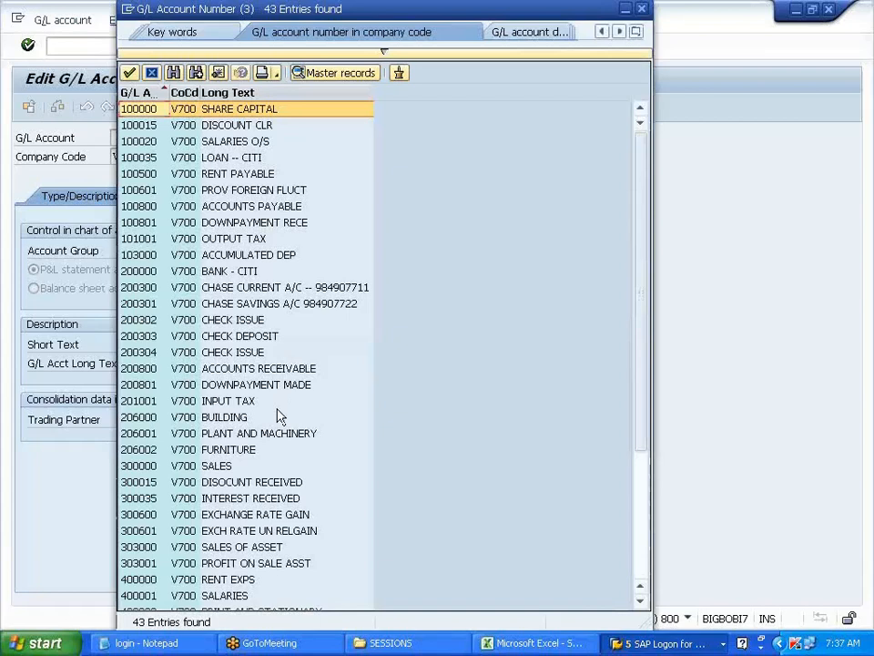
- Check account 206003 by editing 206002, find it doesn't exist, and minimize SAP
{"action": "scroll", "coordinate": [279, 416], "scroll_direction": "down", "scroll_amount": 5}
{"action": "scroll", "coordinate": [280, 417], "scroll_direction": "up", "scroll_amount": 5}
{"action": "double_click", "coordinate": [239, 458]}
{"action": "key", "text": "BackSpace"}
{"action": "type", "text": "3"}
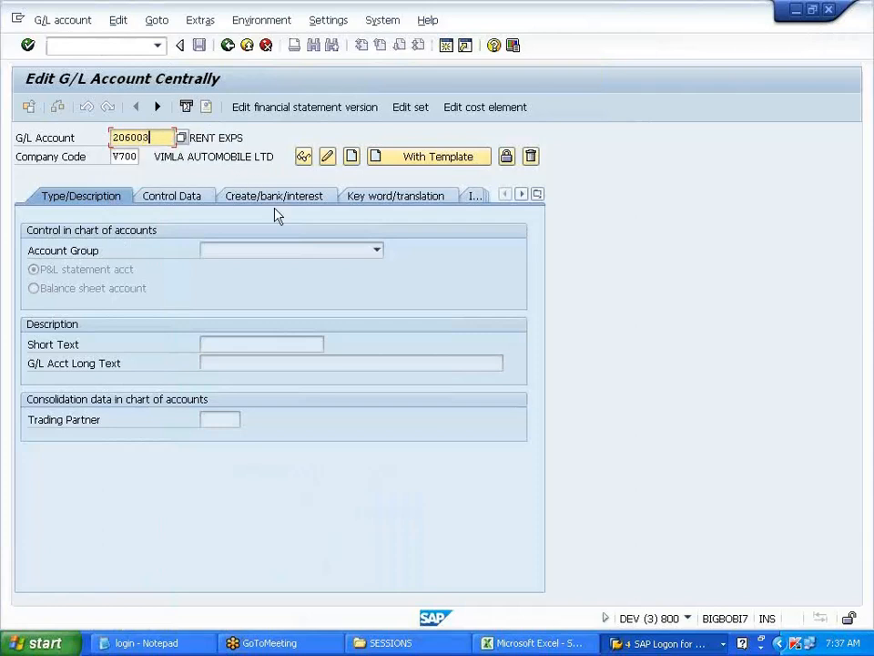
{"action": "left_click", "coordinate": [193, 202]}
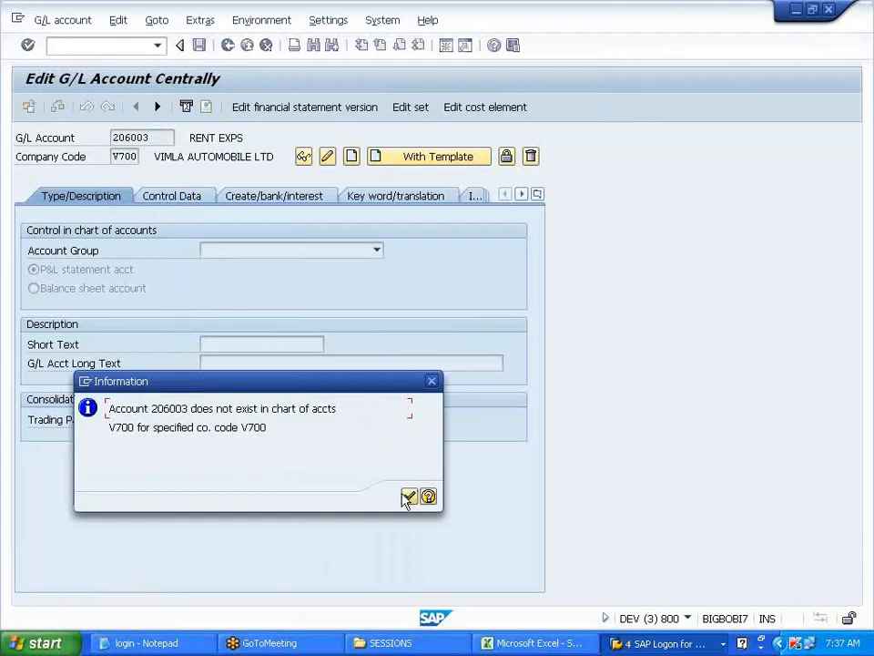
{"action": "left_click", "coordinate": [432, 383]}
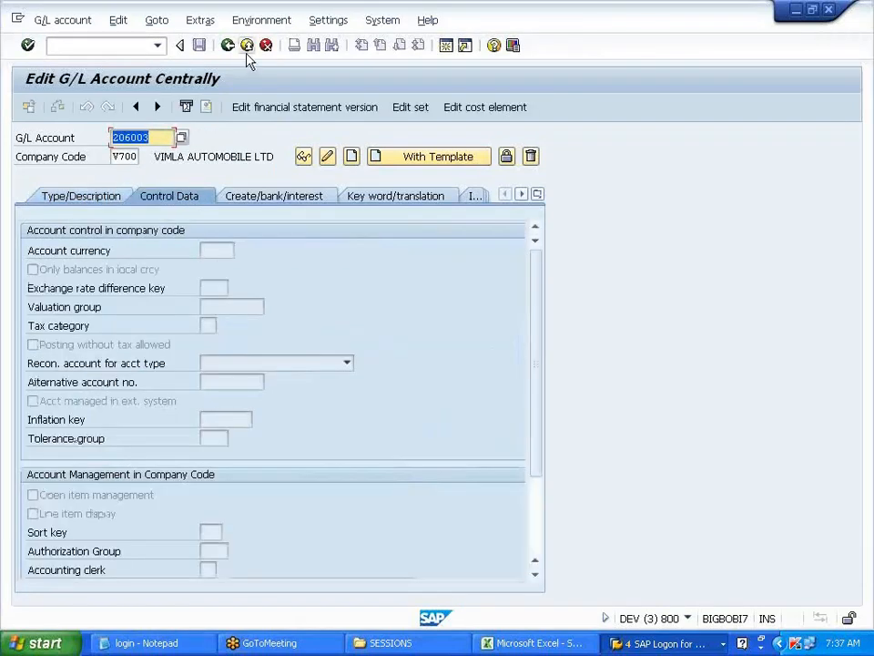
{"action": "left_click", "coordinate": [798, 10]}
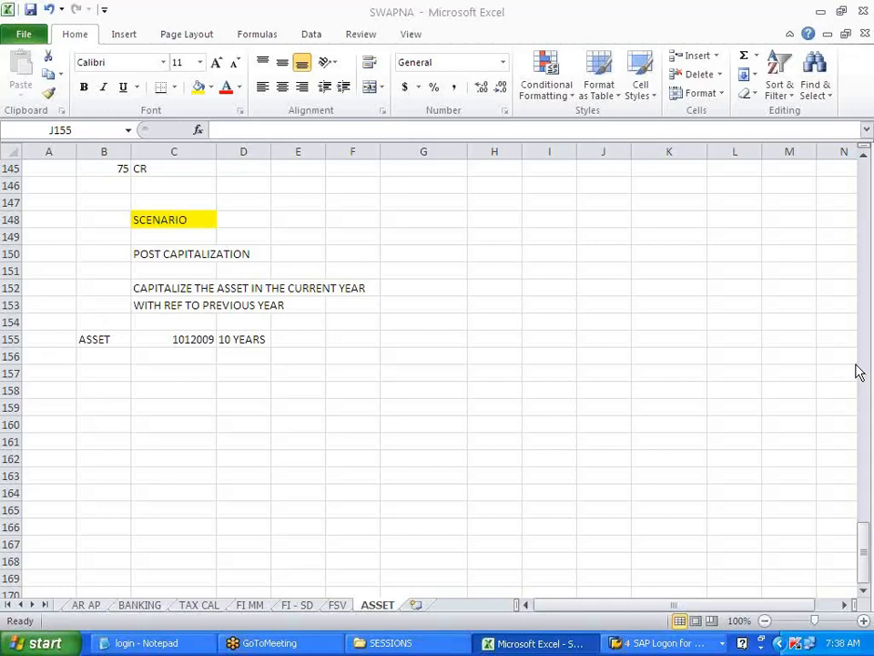
{"action": "left_click", "coordinate": [866, 11]}
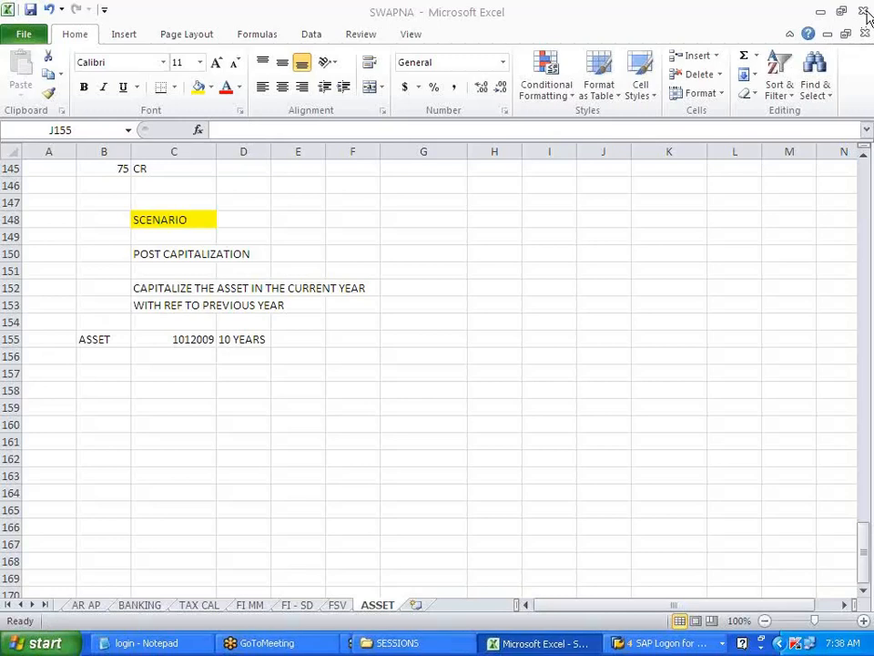